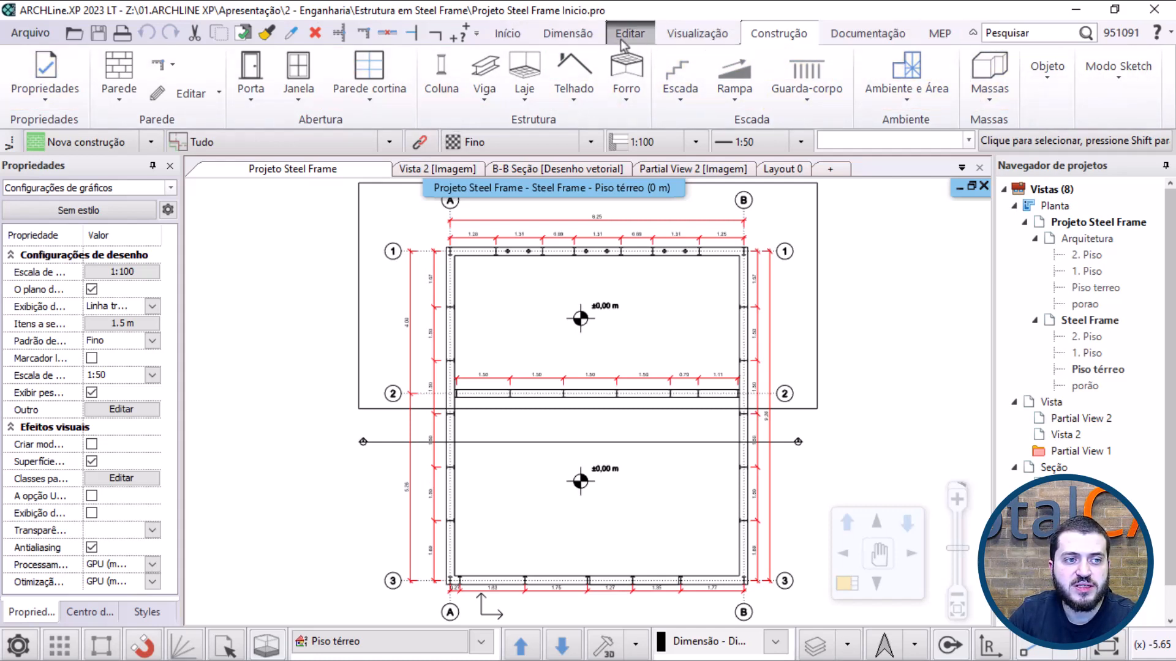
Step: Look through the dimension, editing, visualization, construction, documentation and MEP command sets, ending with the construction tools
left_click(508, 34)
left_click(569, 36)
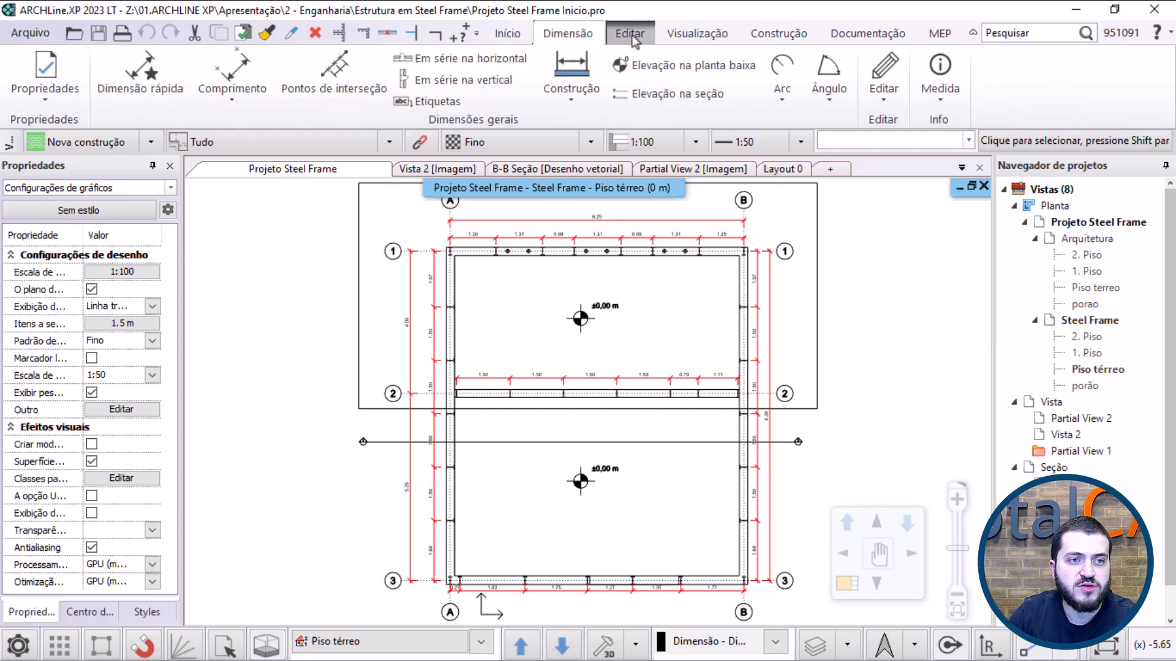
left_click(631, 35)
left_click(696, 35)
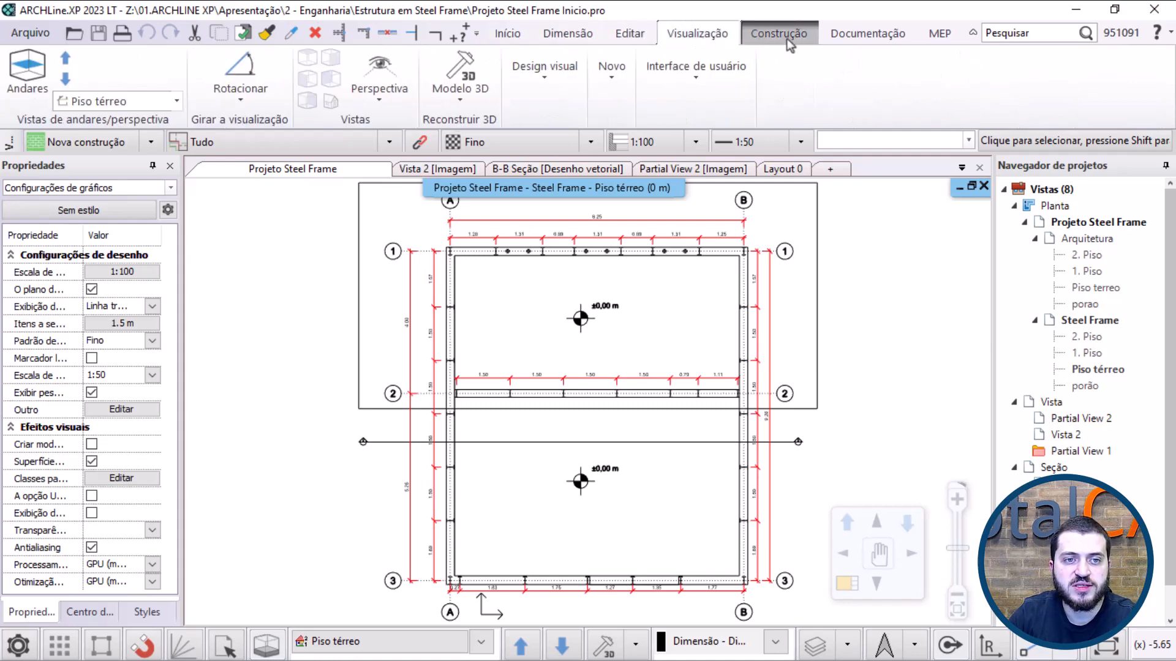
left_click(786, 38)
left_click(868, 39)
left_click(938, 34)
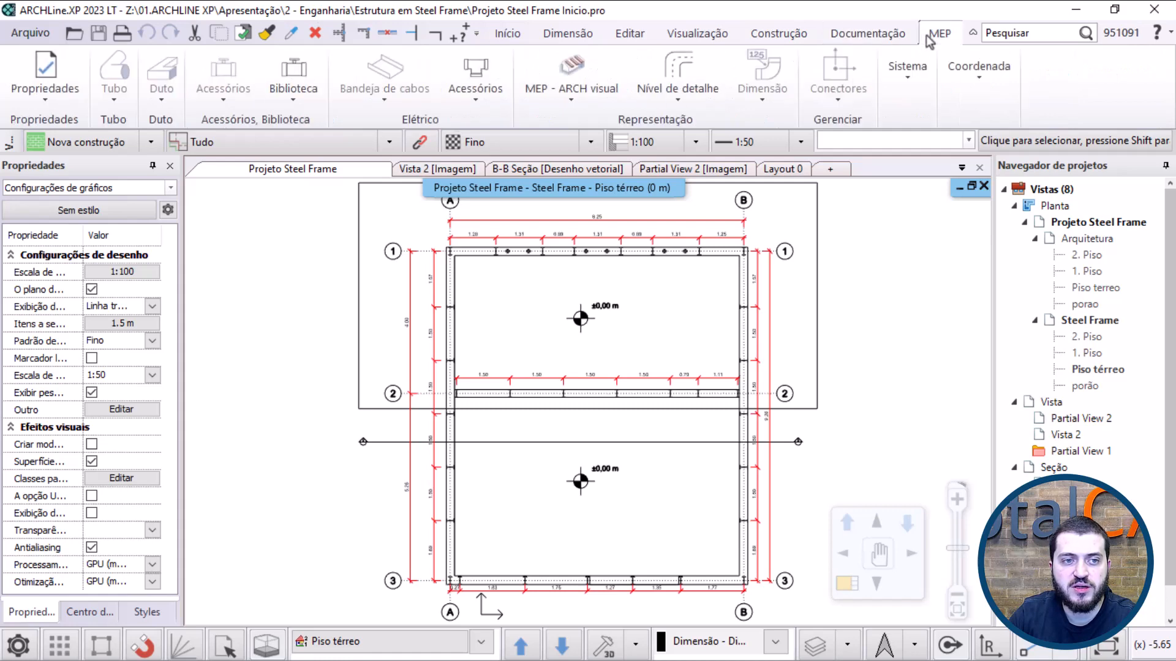
left_click(721, 36)
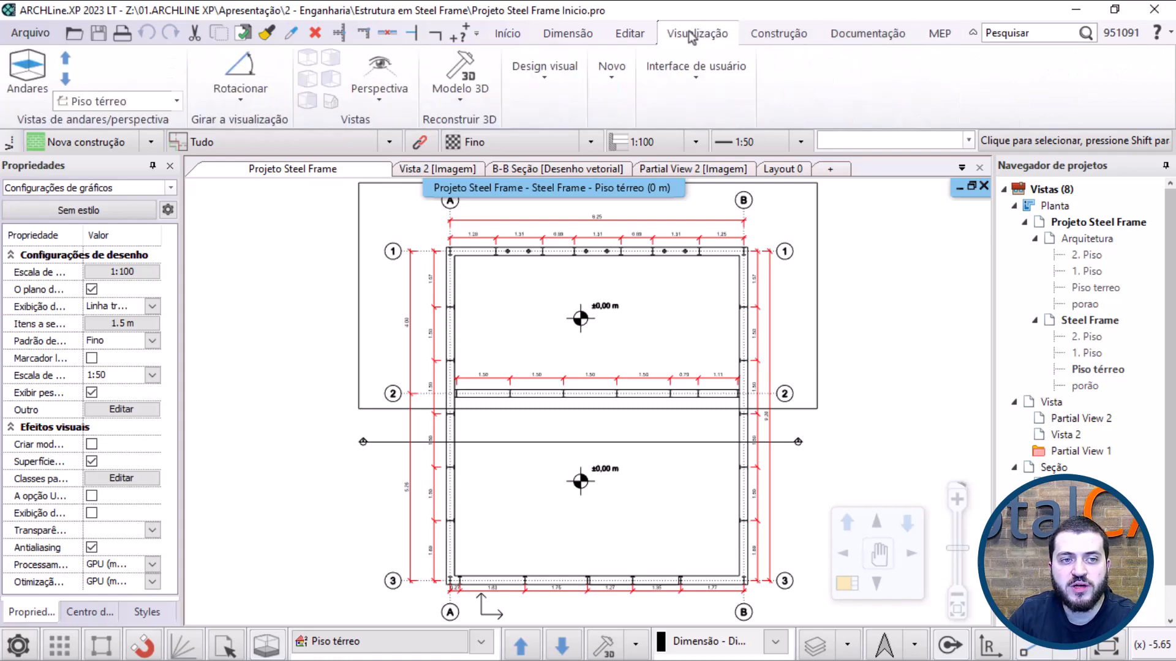
left_click(777, 34)
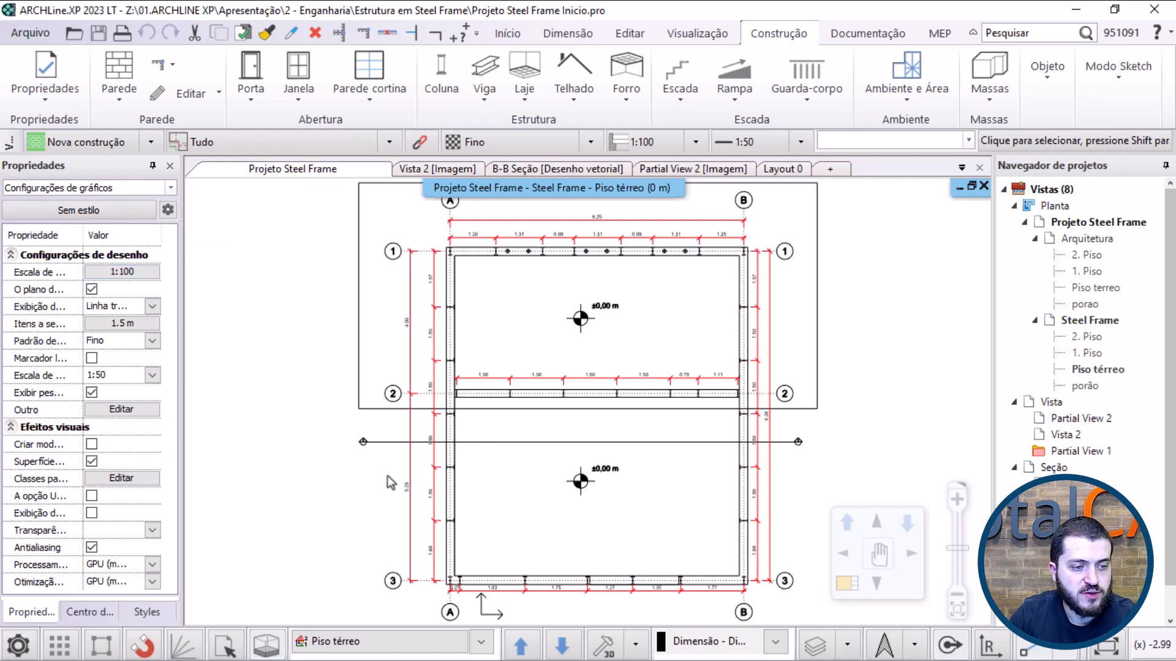
Step: Inspect the properties of the horizontal section line, a metal column on axis A and the overall dimension above axis 1
left_click(395, 442)
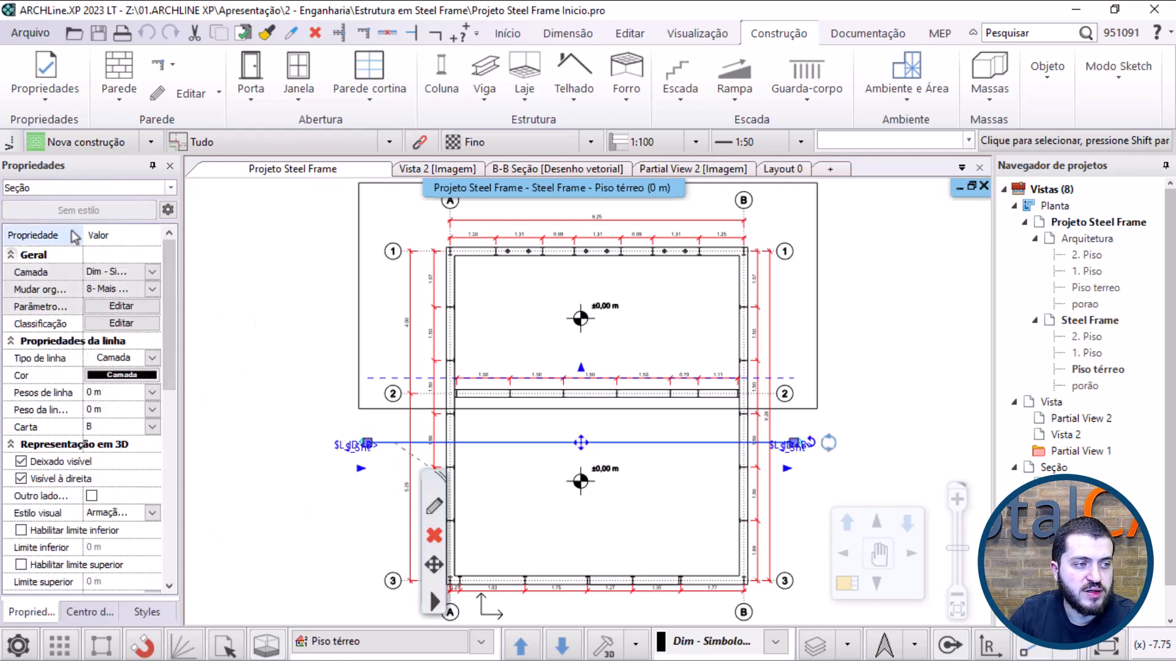
left_click(450, 308)
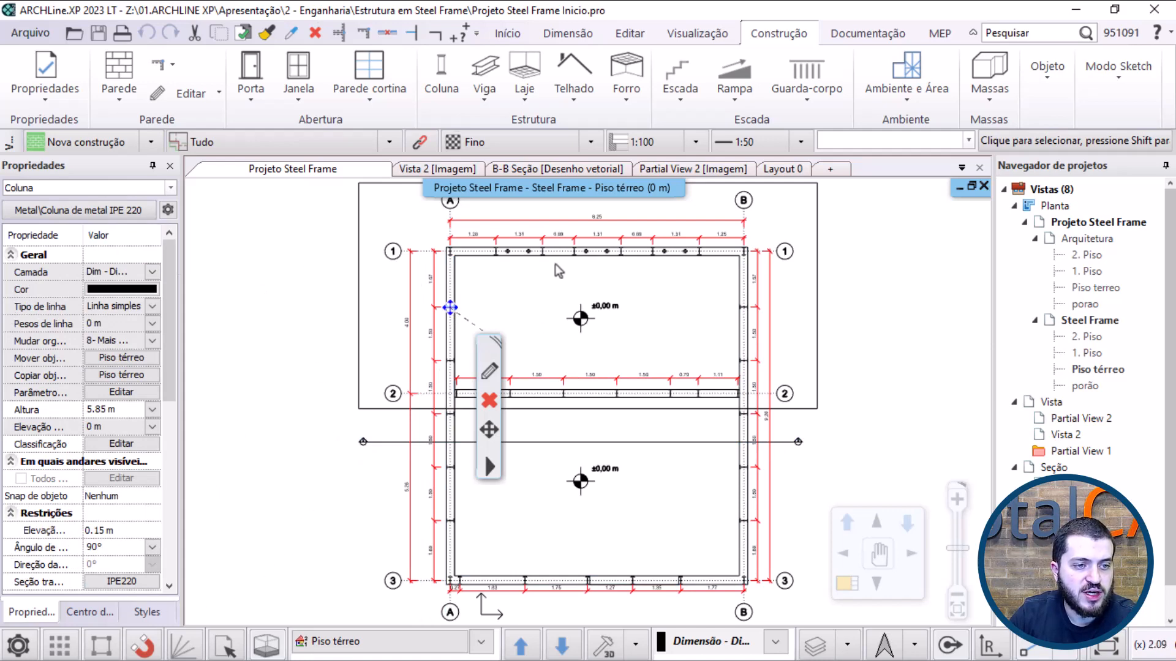
left_click(558, 221)
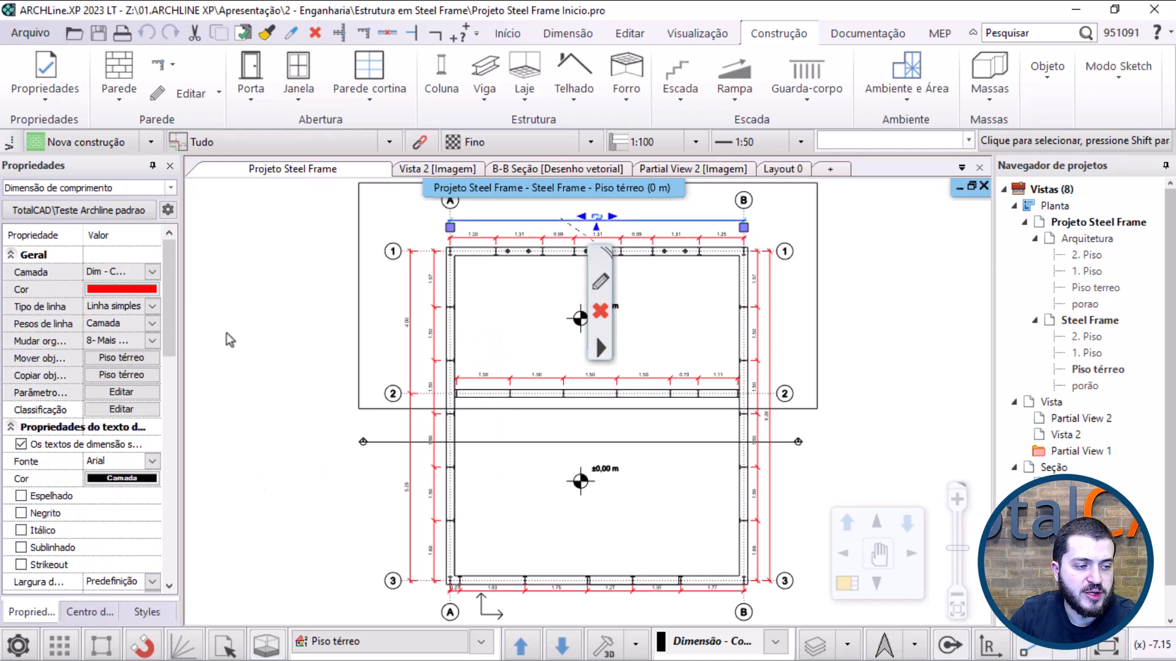
left_click(291, 368)
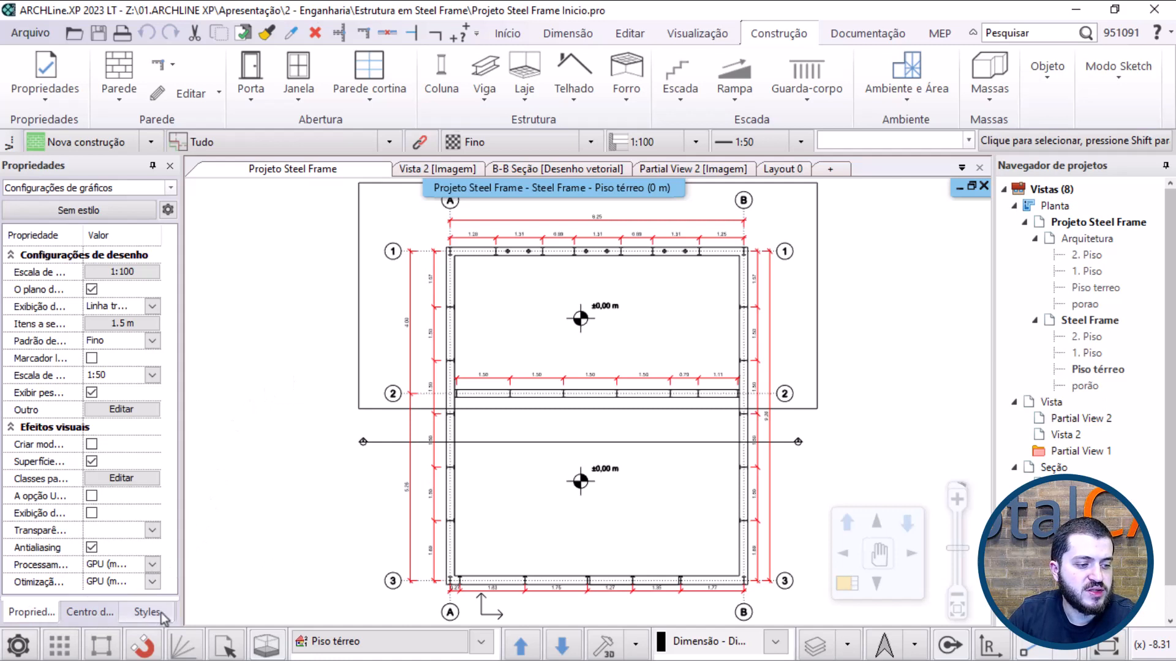
Step: Browse the design center's object catalogue, examining the 3D IMPORT and CONTEÚDO MEP categories, and return to its home page
left_click(86, 612)
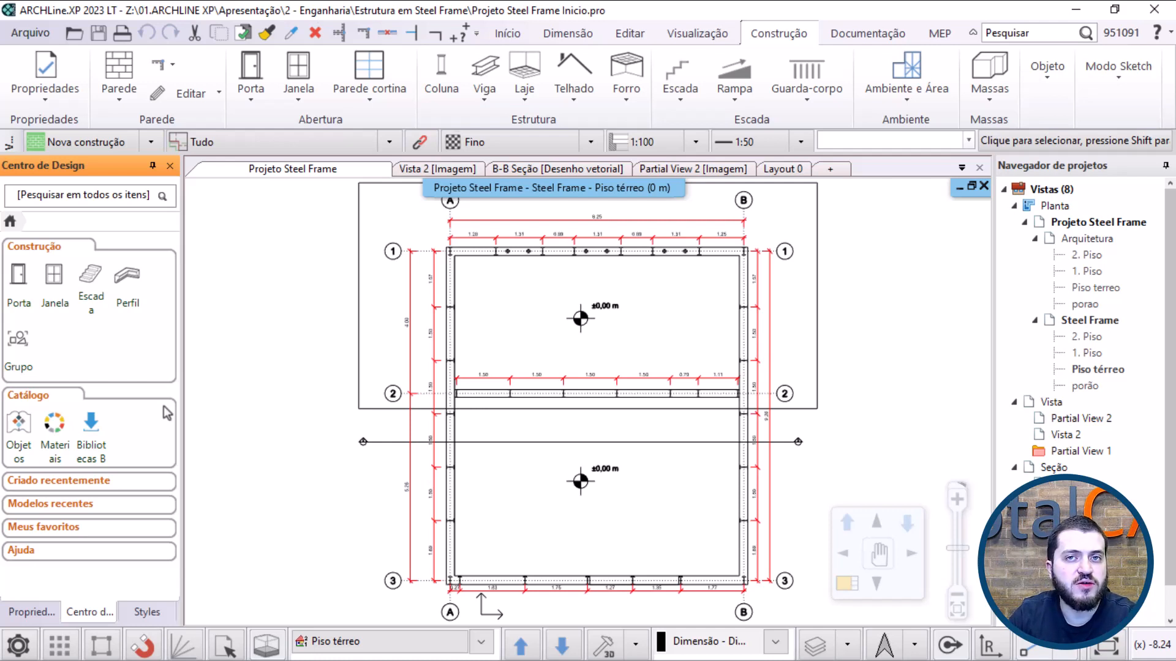
left_click(18, 424)
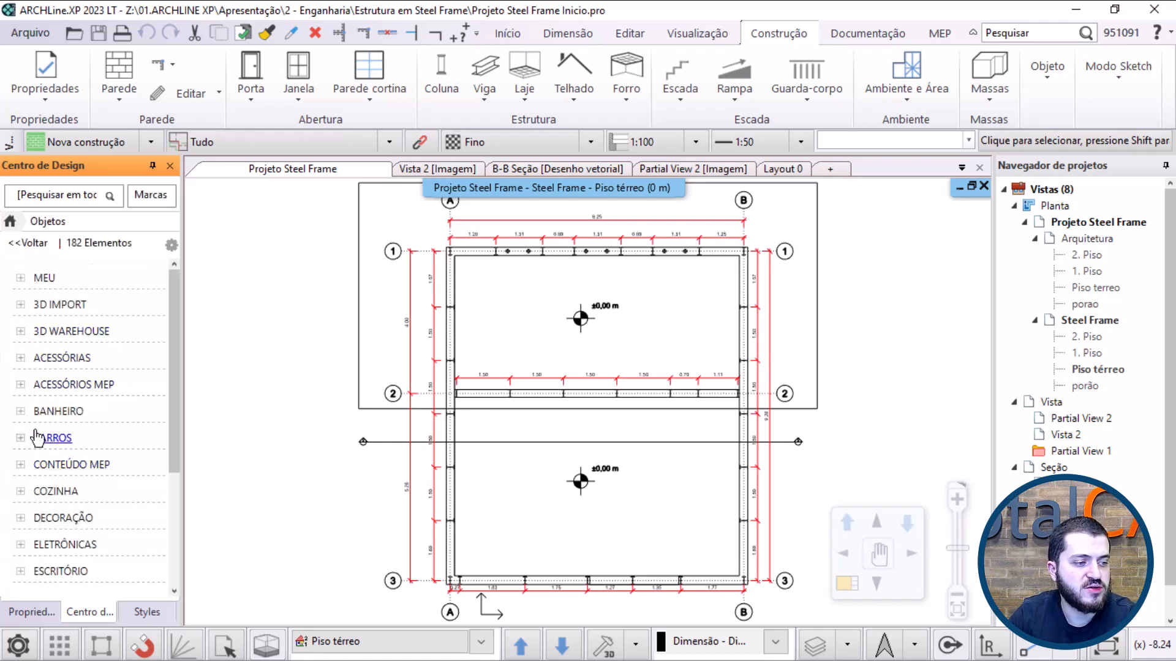
left_click(66, 465)
left_click(60, 305)
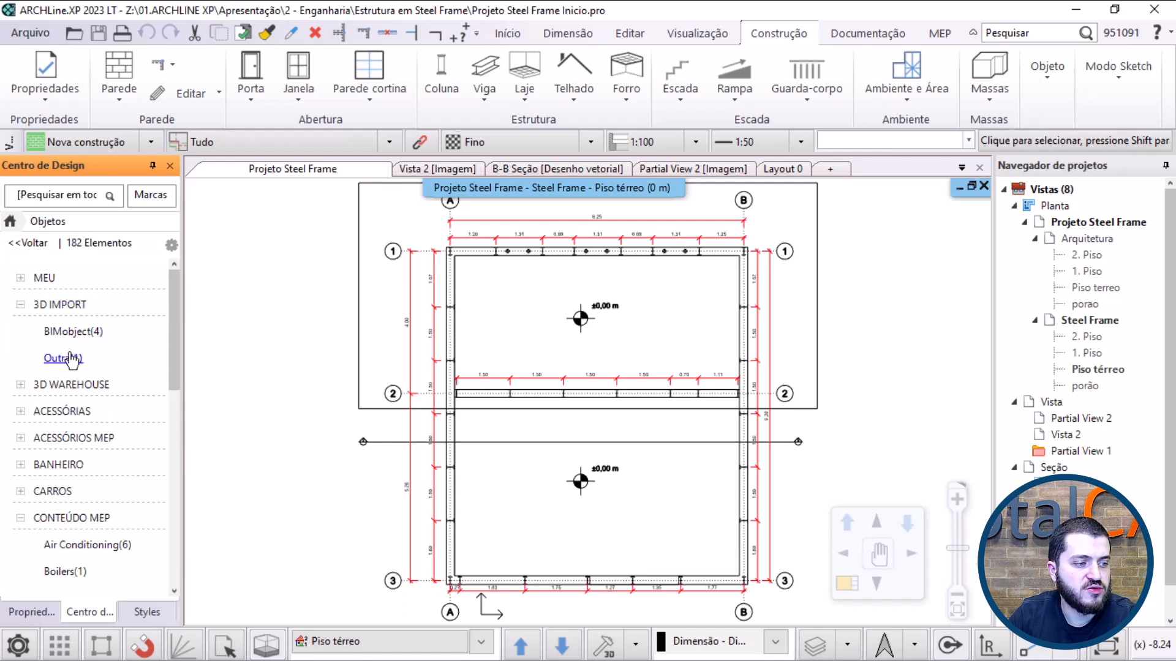
scroll(76, 486, "down", 2)
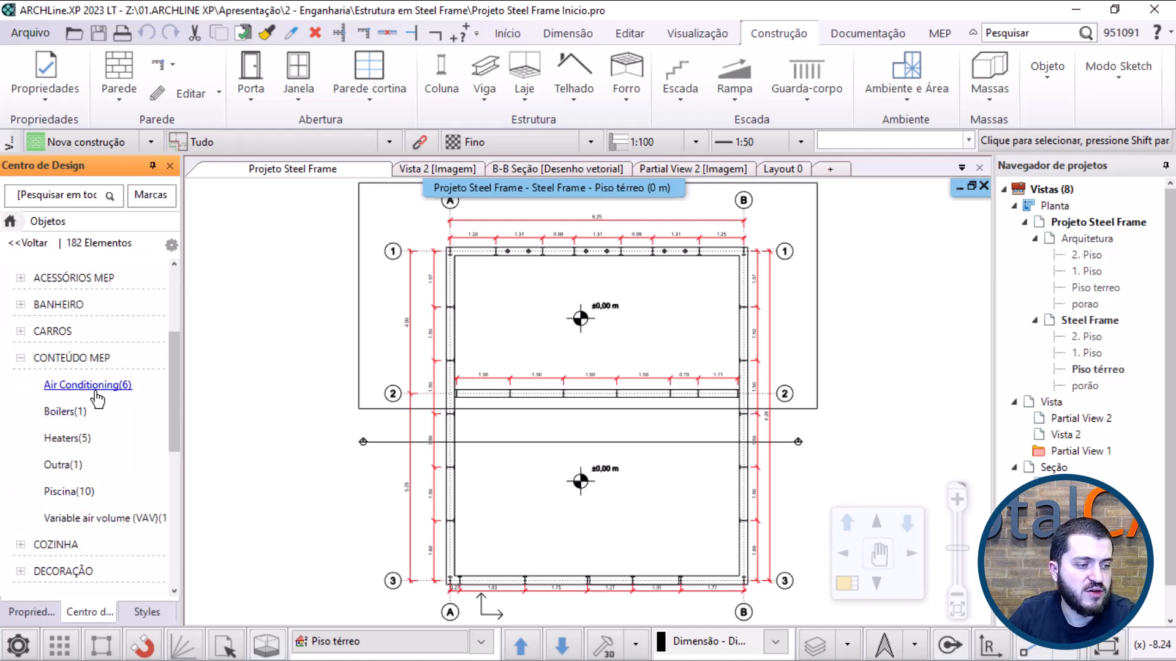
left_click(74, 517)
left_click(21, 243)
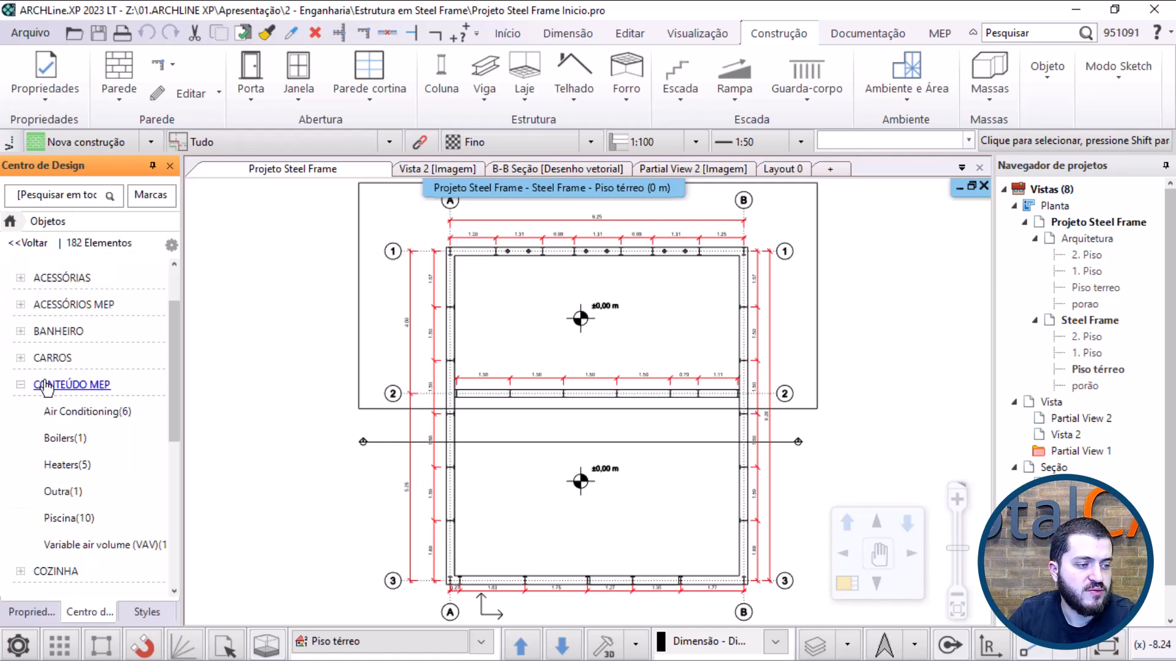
left_click(77, 413)
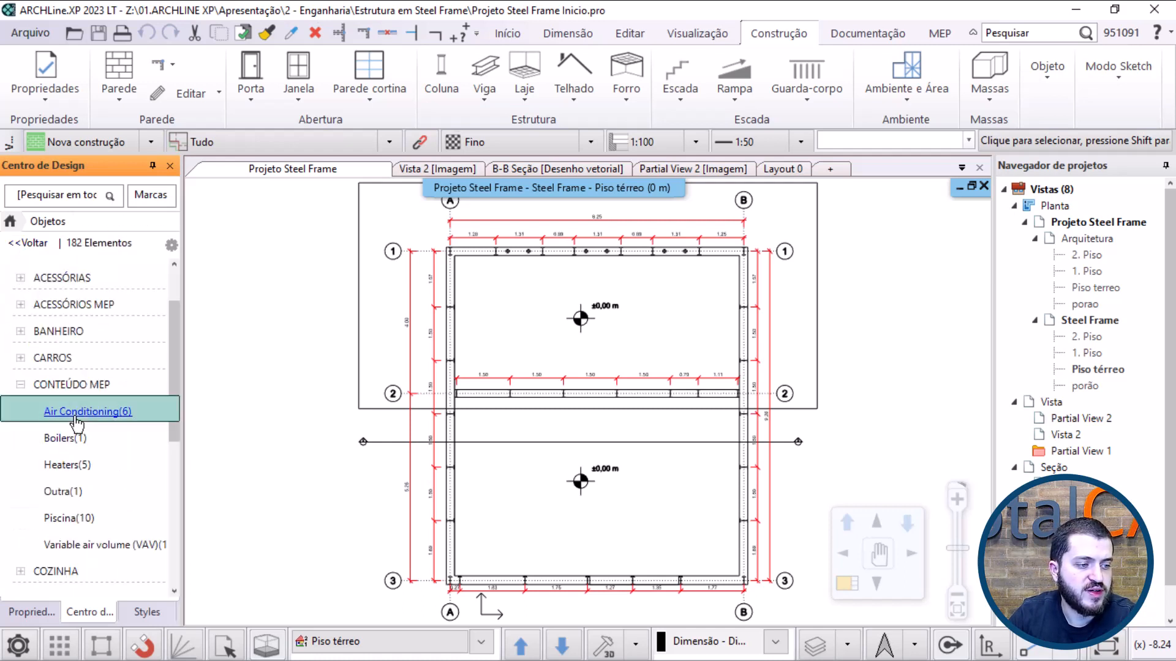
left_click(9, 221)
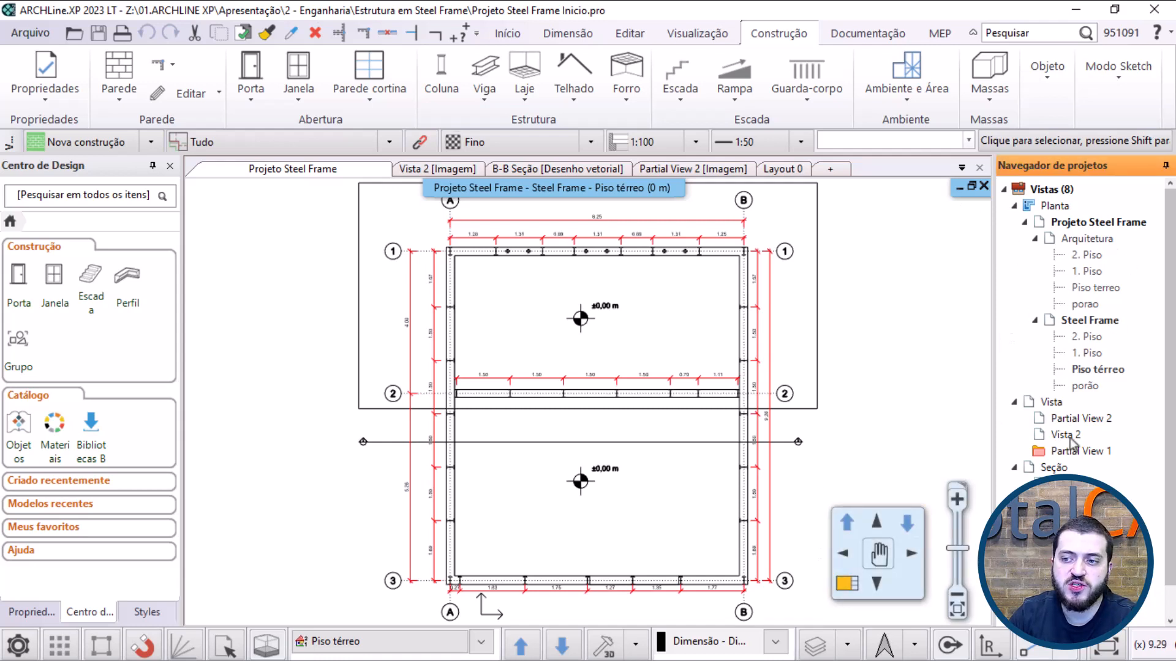
Step: Dock the project navigator in the same group as the properties and design center, and display its view tree
left_click_drag(1069, 166, 96, 395)
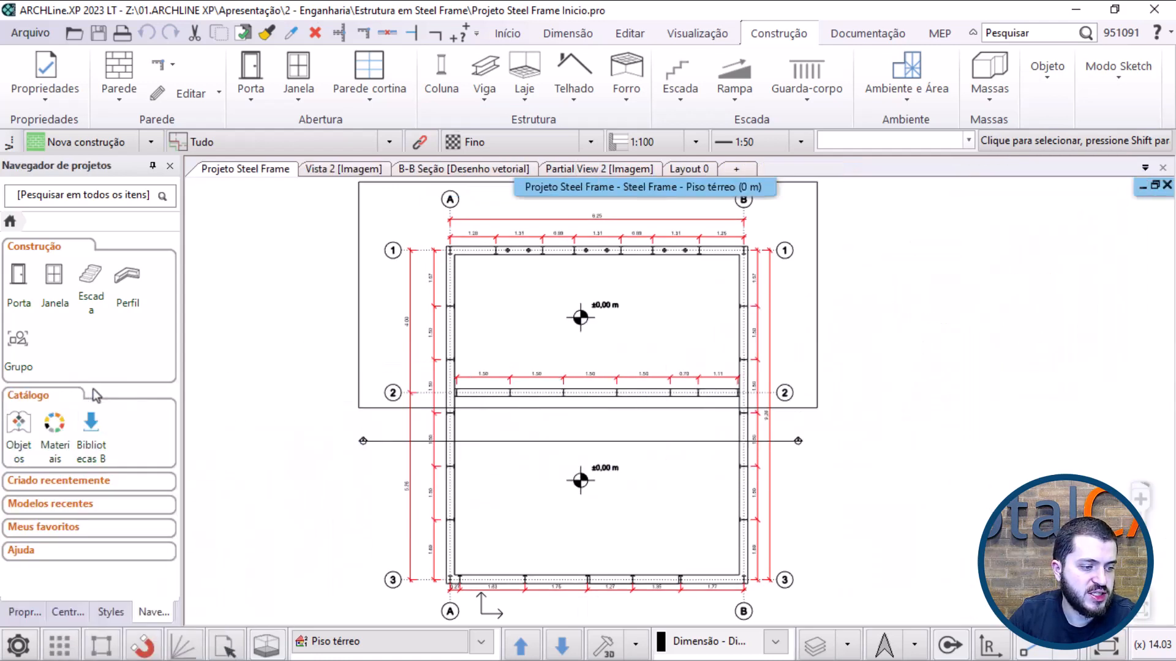
left_click(150, 611)
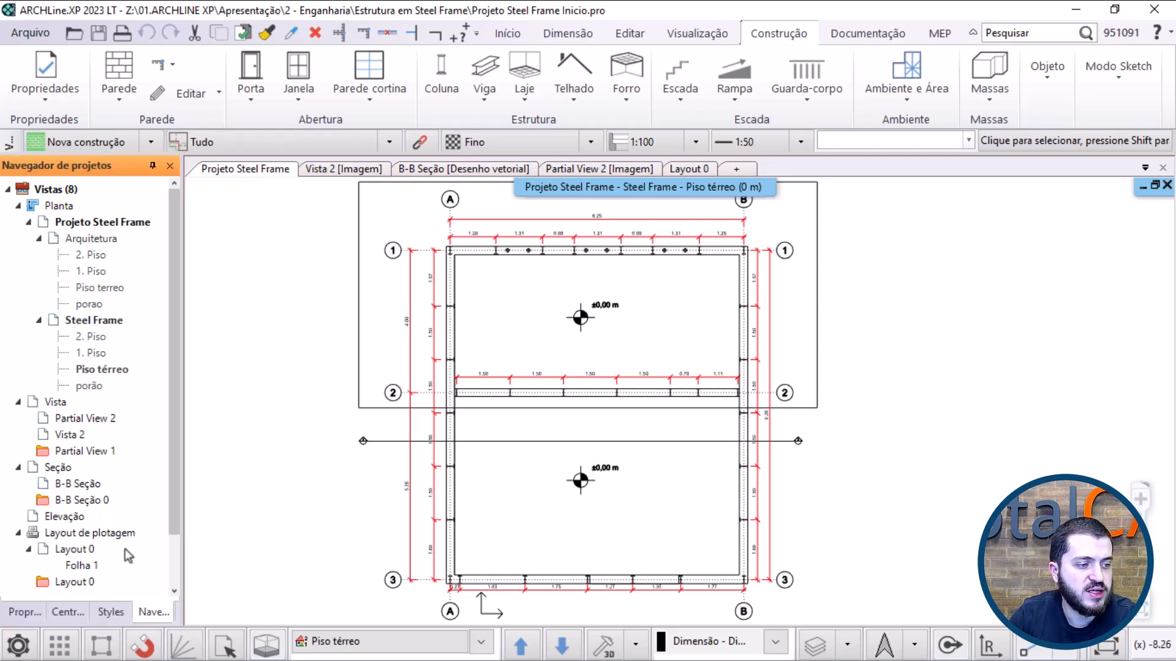
Step: View the Steel Frame plans for 1. Piso and Piso térreo, and examine the frame model in the 3D view Vista 2
double_click(96, 354)
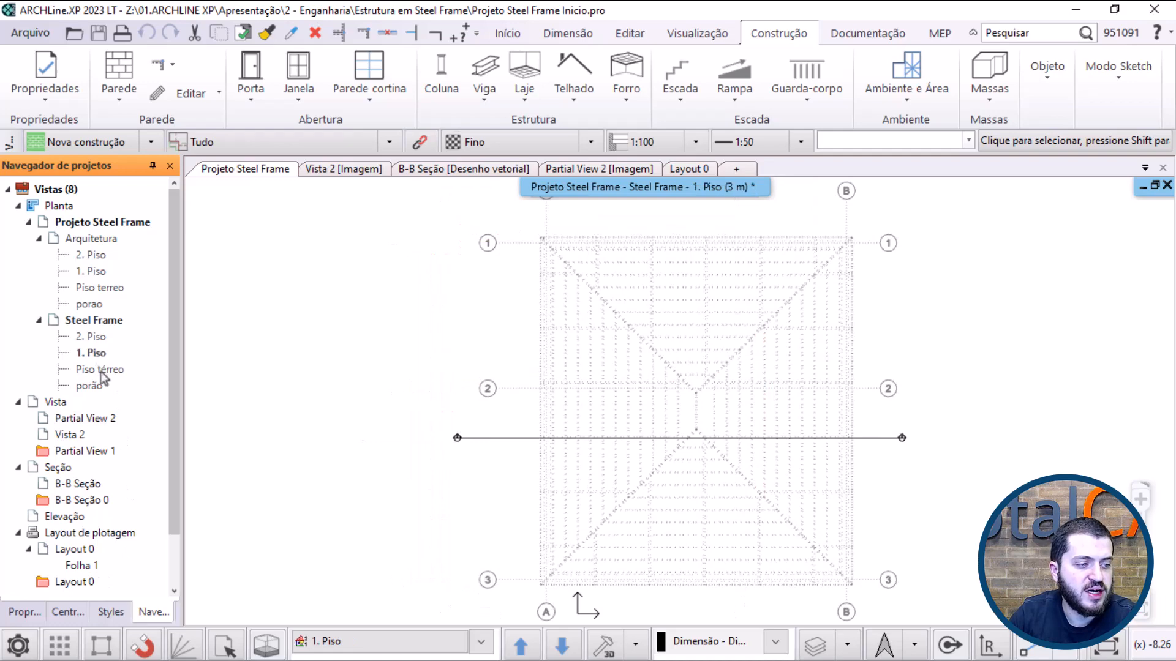
double_click(101, 370)
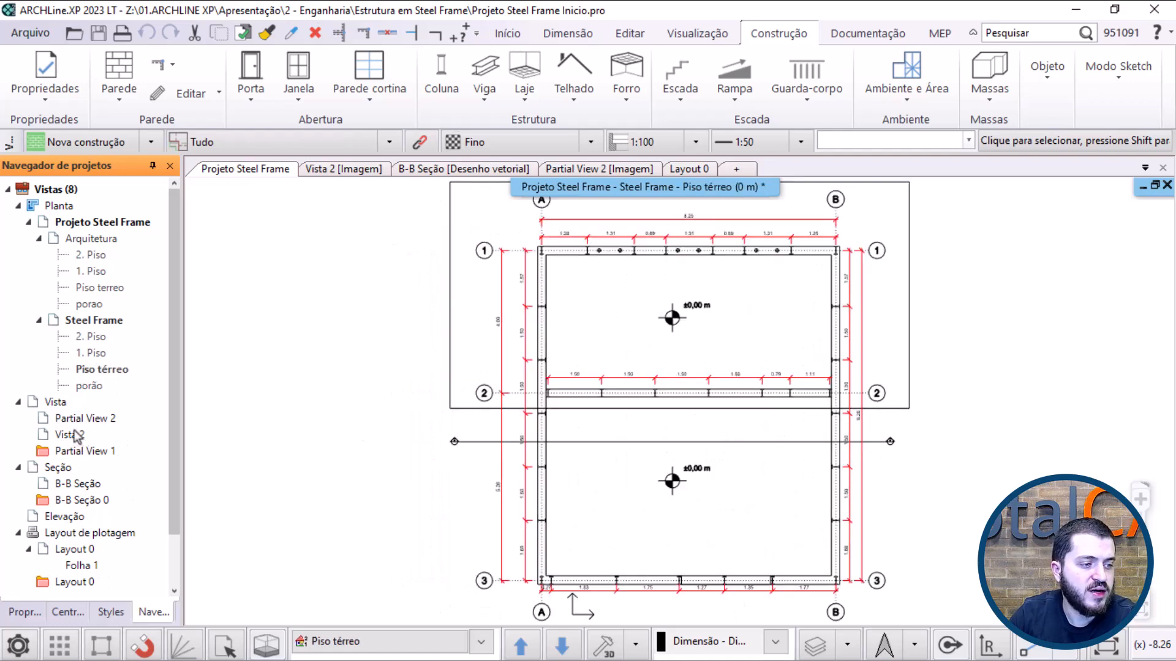
double_click(75, 436)
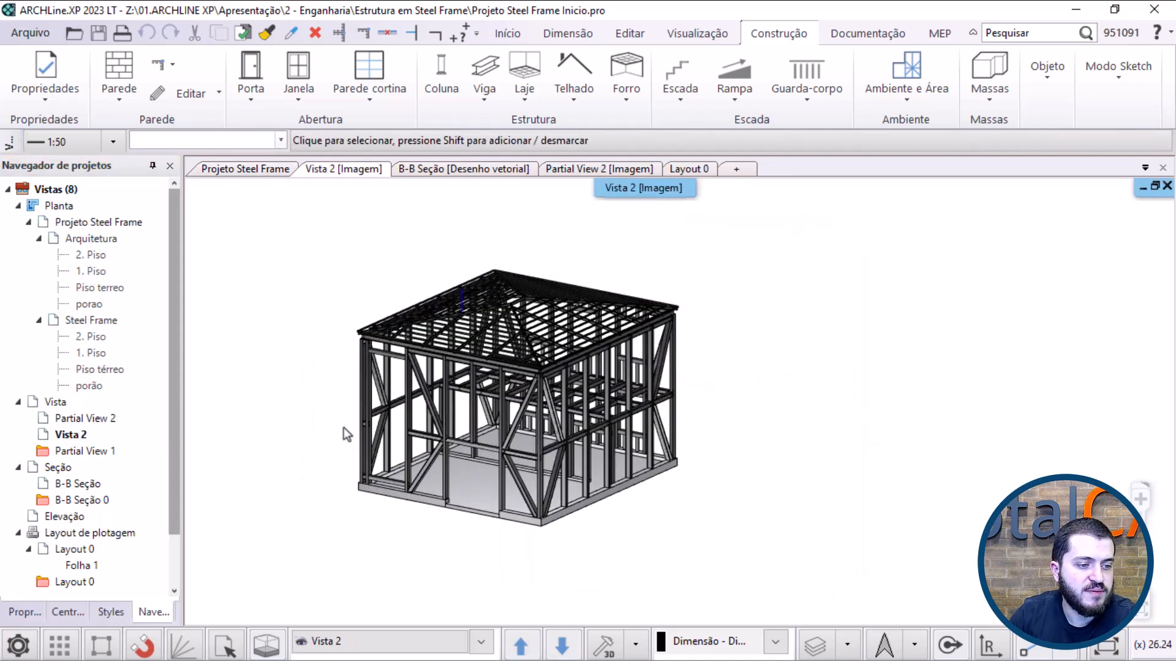
scroll(566, 428, "up", 2)
middle_click_drag(589, 411, 575, 439, "shift")
scroll(575, 438, "down", 1)
Step: Open sheet Folha 1 of Layout 0 to examine the plotted plan and 3D views
double_click(92, 567)
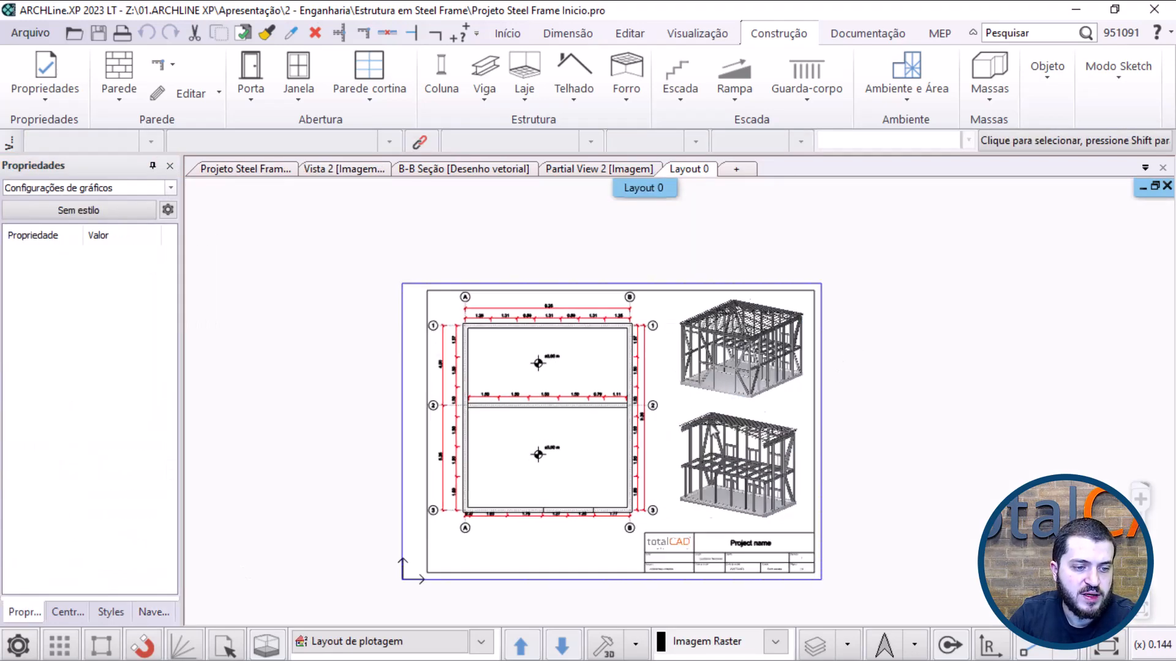
left_click(69, 613)
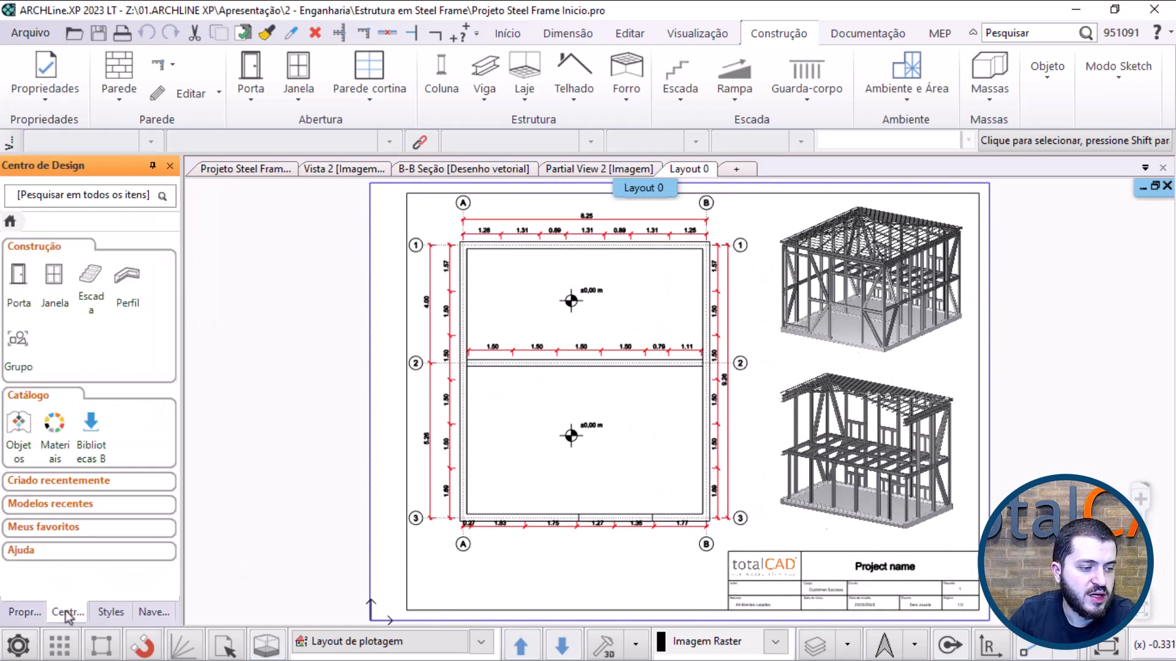
left_click(153, 612)
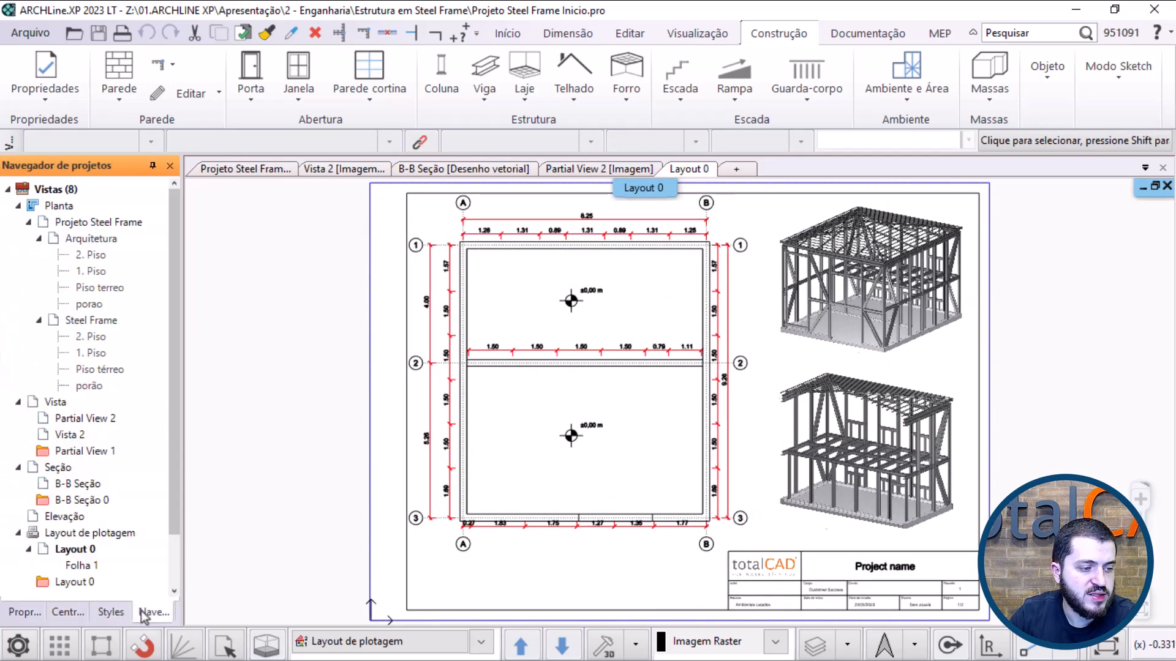
Step: View the B-B Seção drawing and return to the Steel Frame Piso térreo plan
double_click(84, 484)
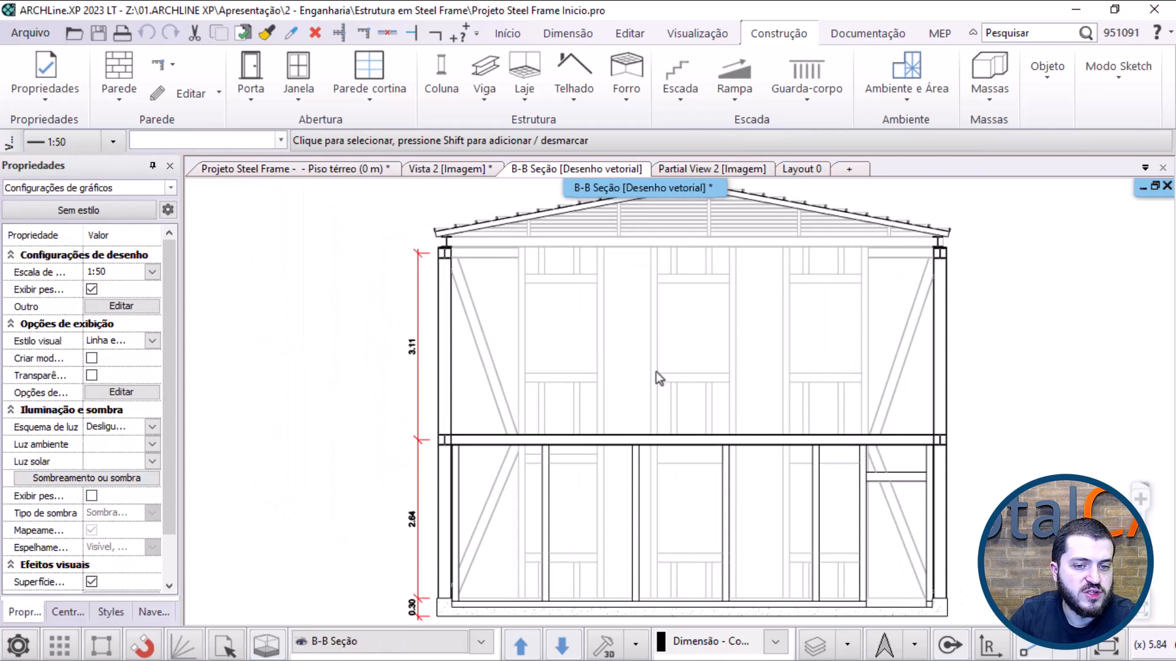
left_click(154, 612)
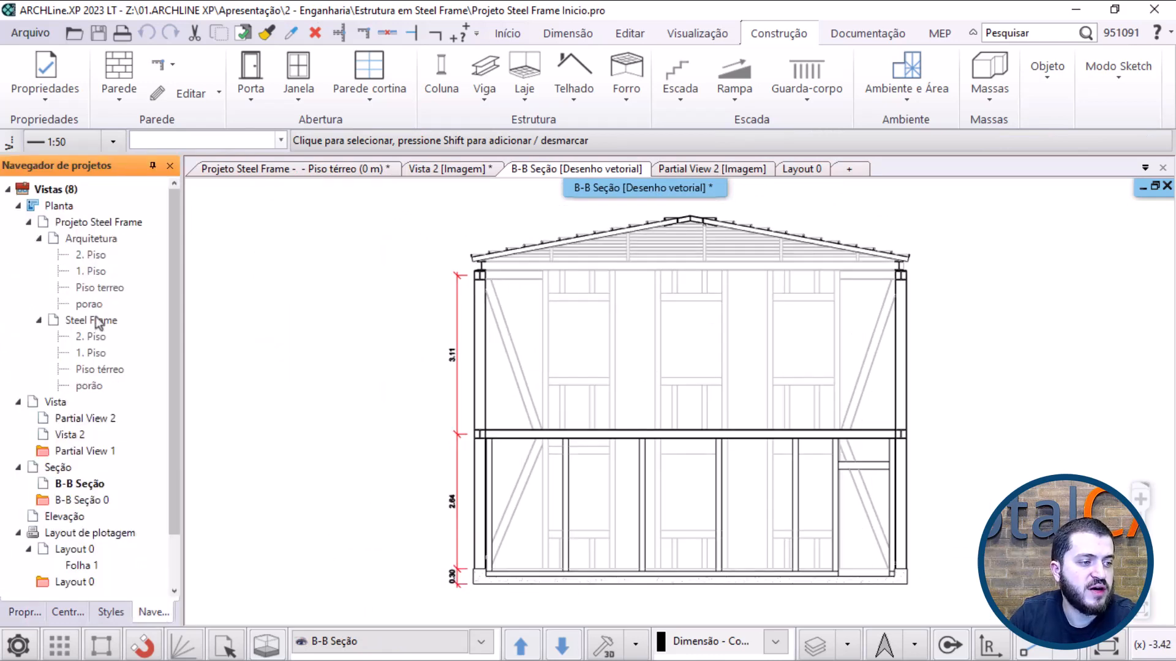
double_click(95, 369)
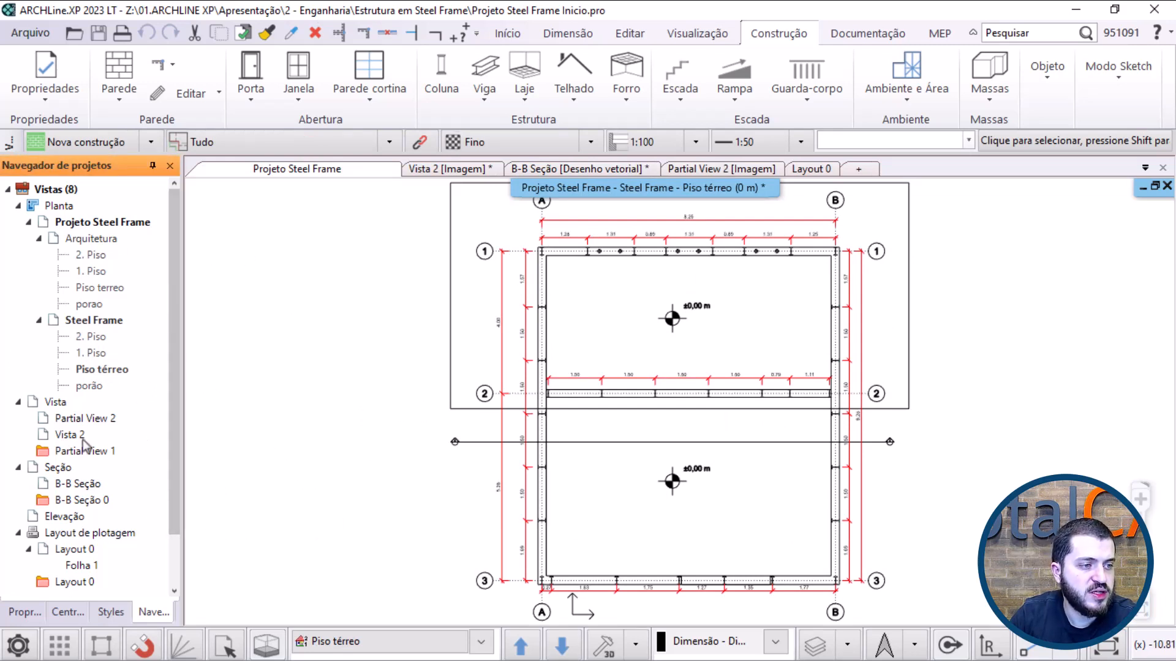
Step: Dock the project navigator separately on the opposite side of the drawing area from the properties, and recentre the plan
left_click(147, 615)
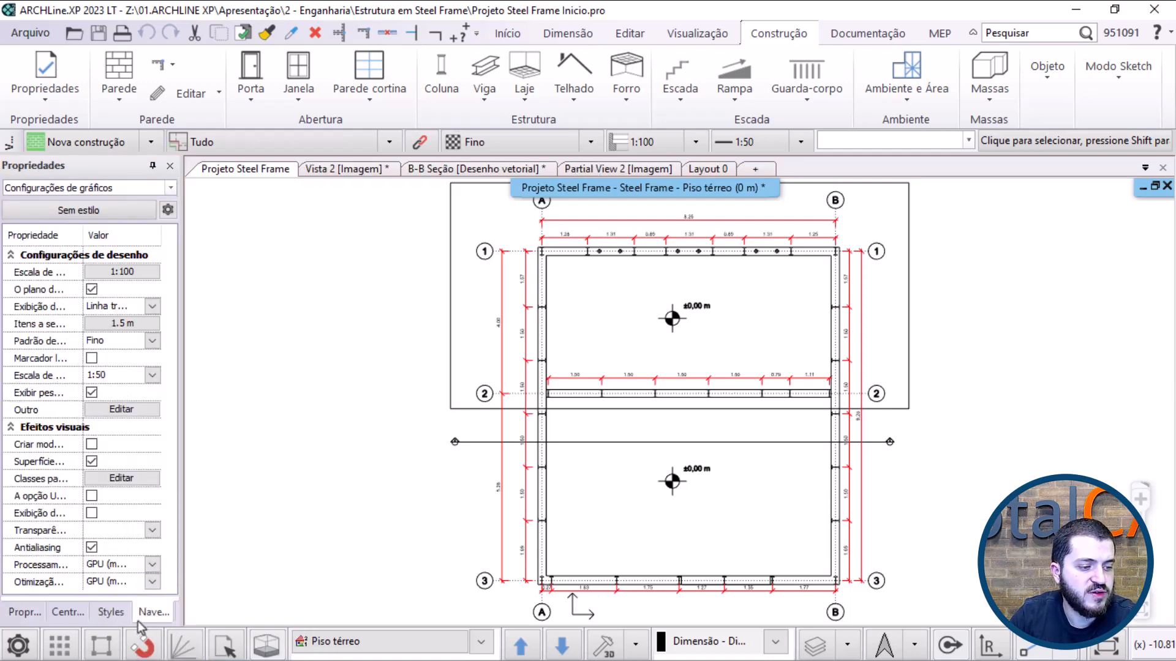
left_click(144, 615)
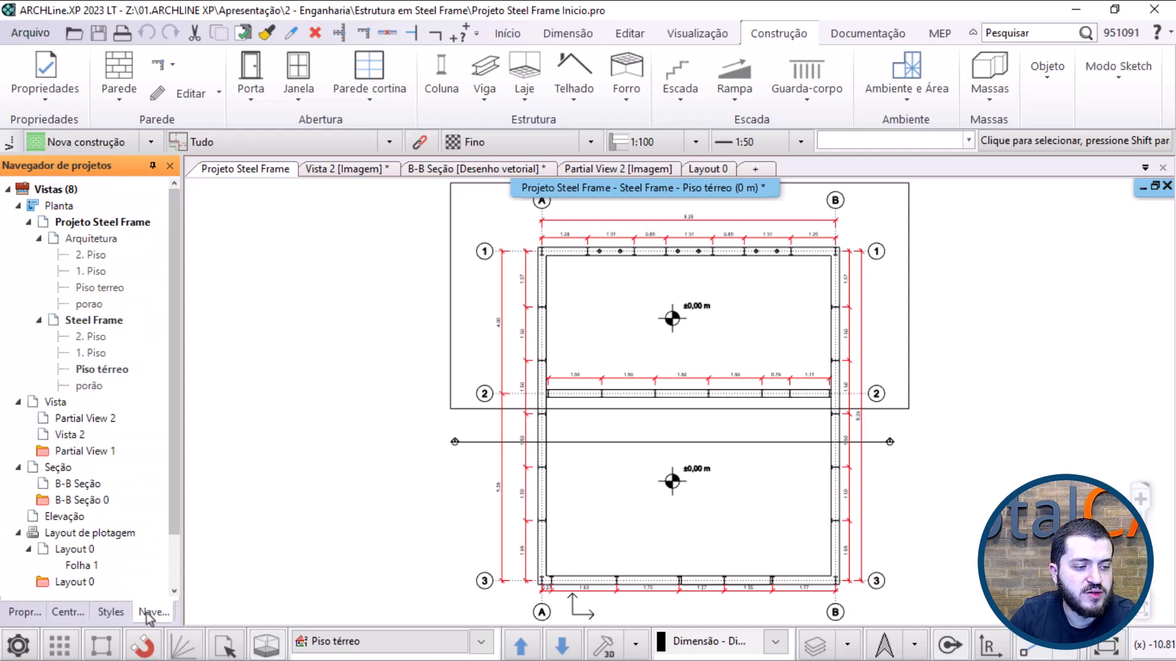
left_click_drag(158, 614, 1151, 390)
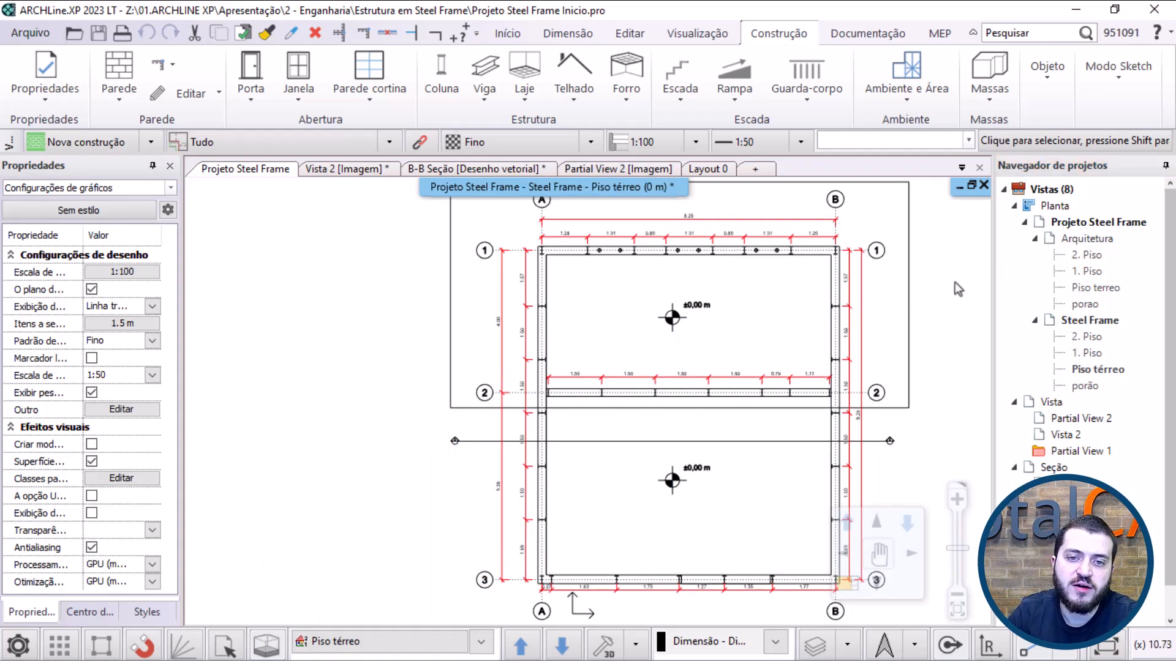
middle_click_drag(955, 352, 867, 351)
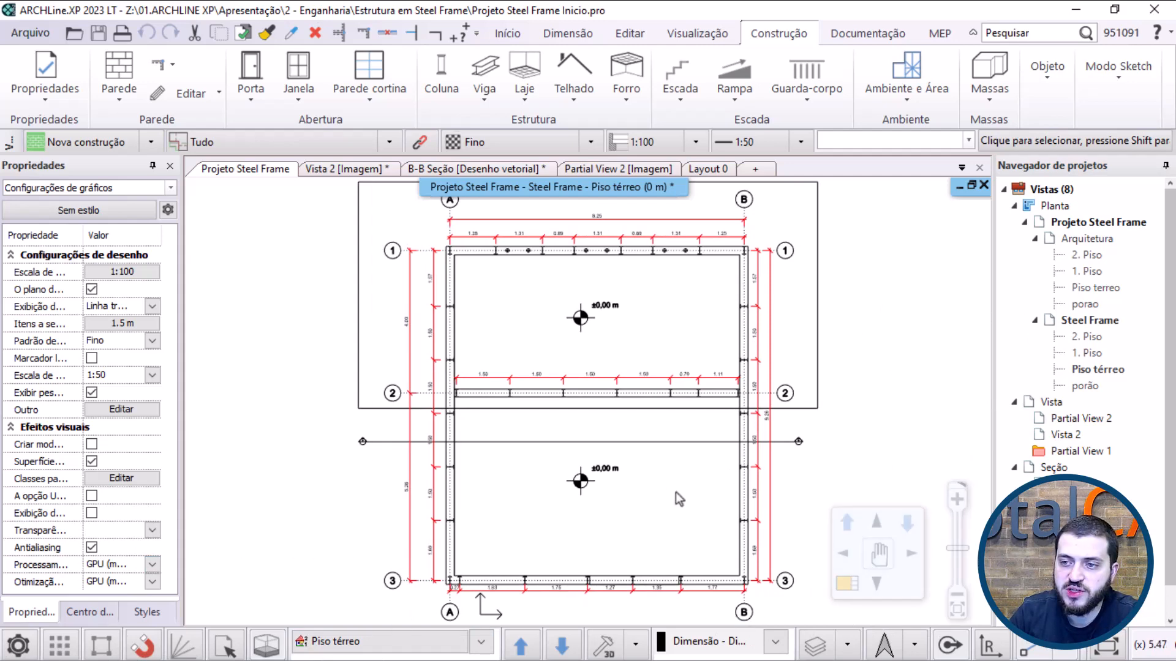
Step: Review the Steel Frame floor levels, elevations and heights in the level editor, and close it without changes
left_click(408, 642)
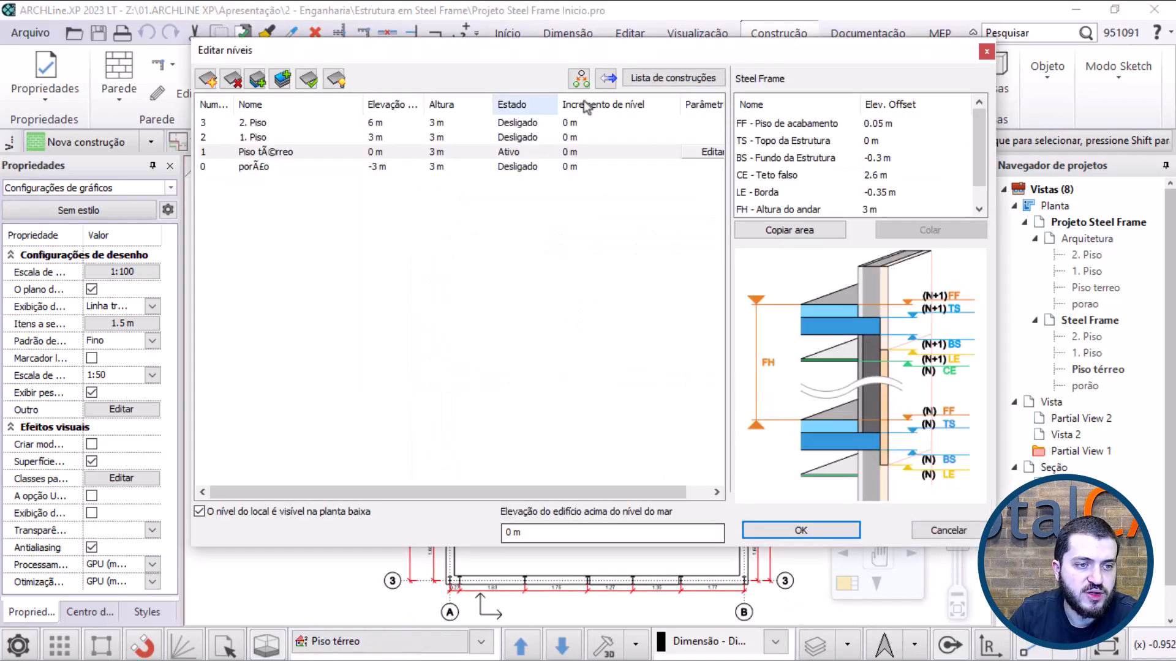
left_click(986, 51)
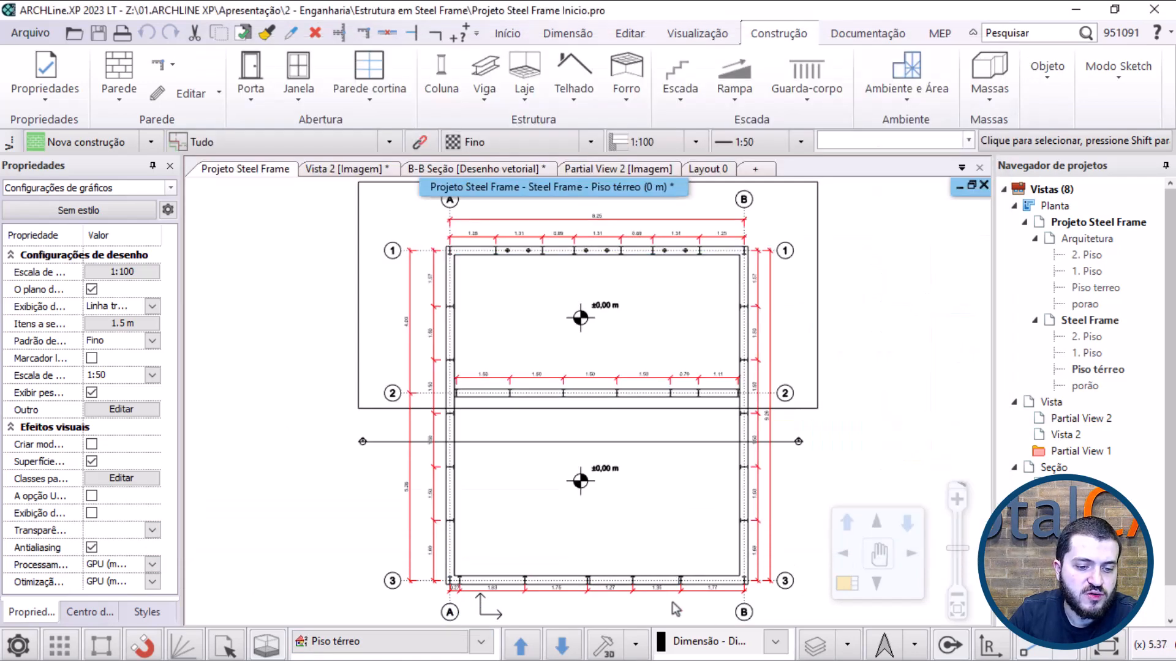
Step: Open the layer property manager and list all layers instead of only the used ones
left_click(813, 645)
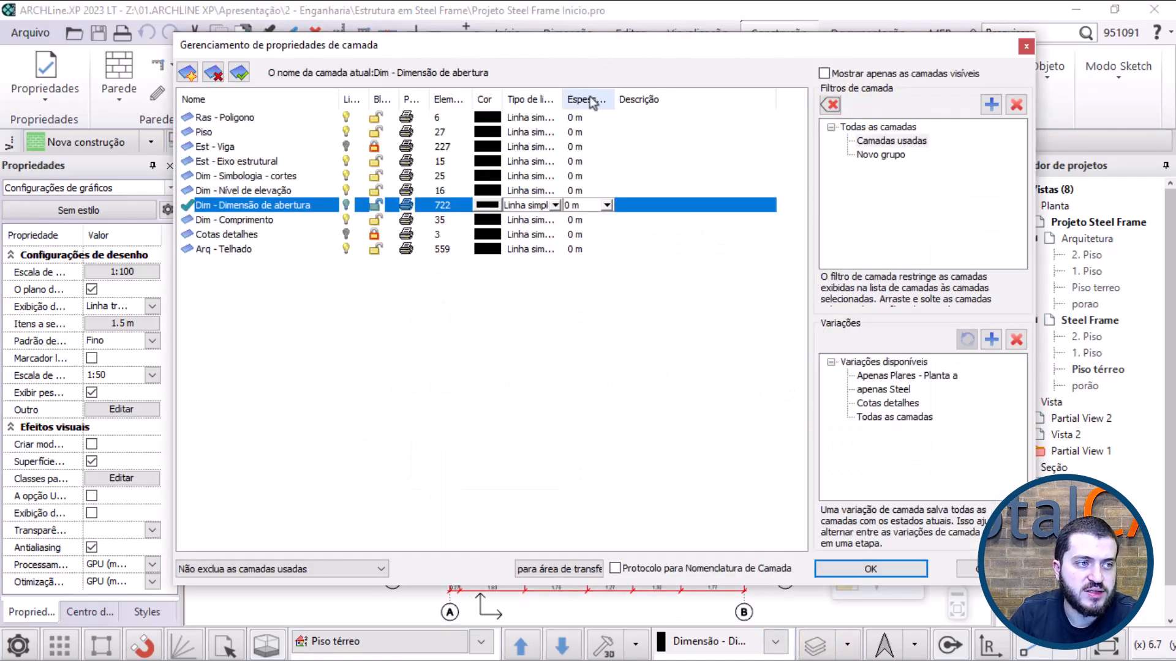
left_click(896, 129)
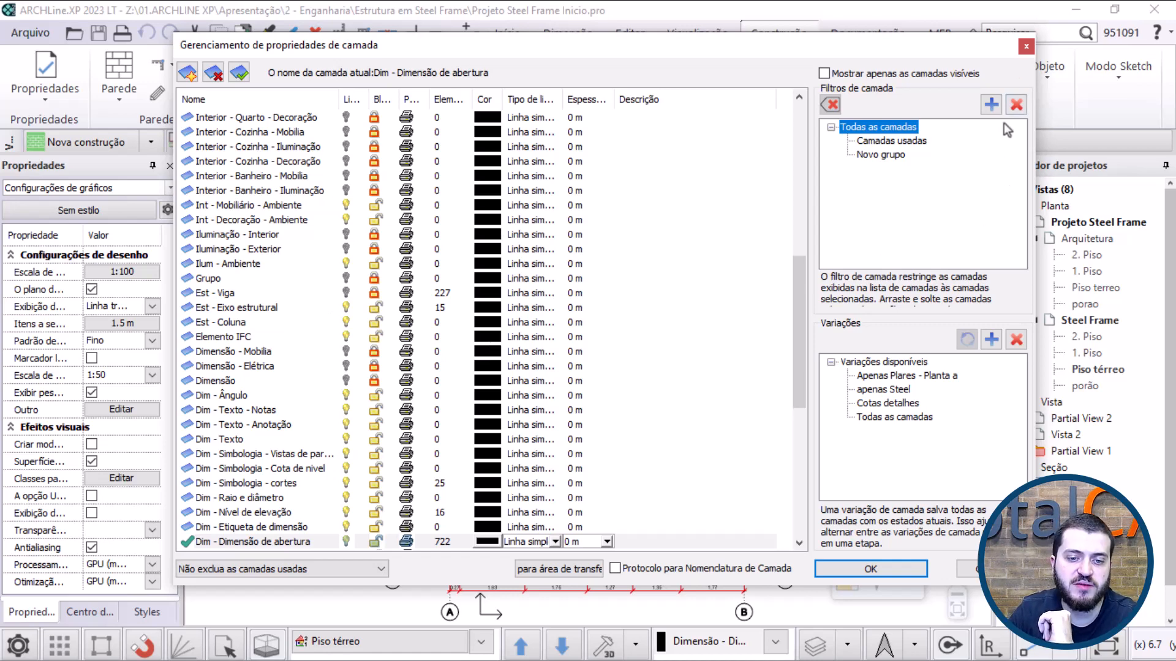
Step: Close the layer manager, leave the steel frame project without saving and create a new blank project
left_click(1026, 46)
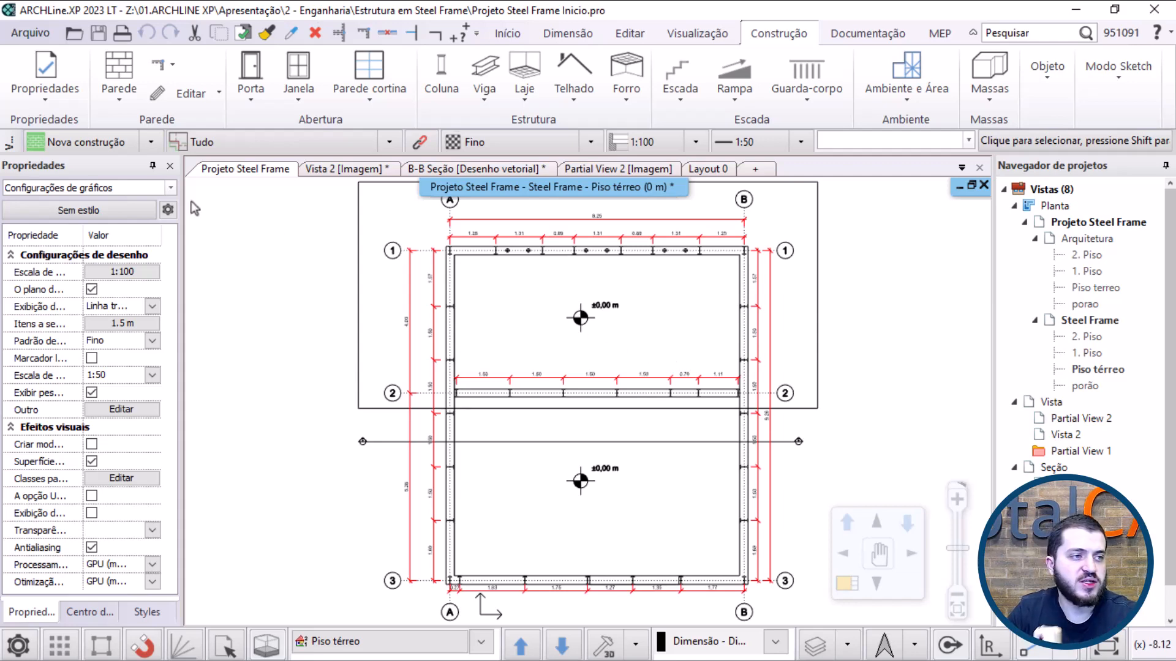
left_click(42, 35)
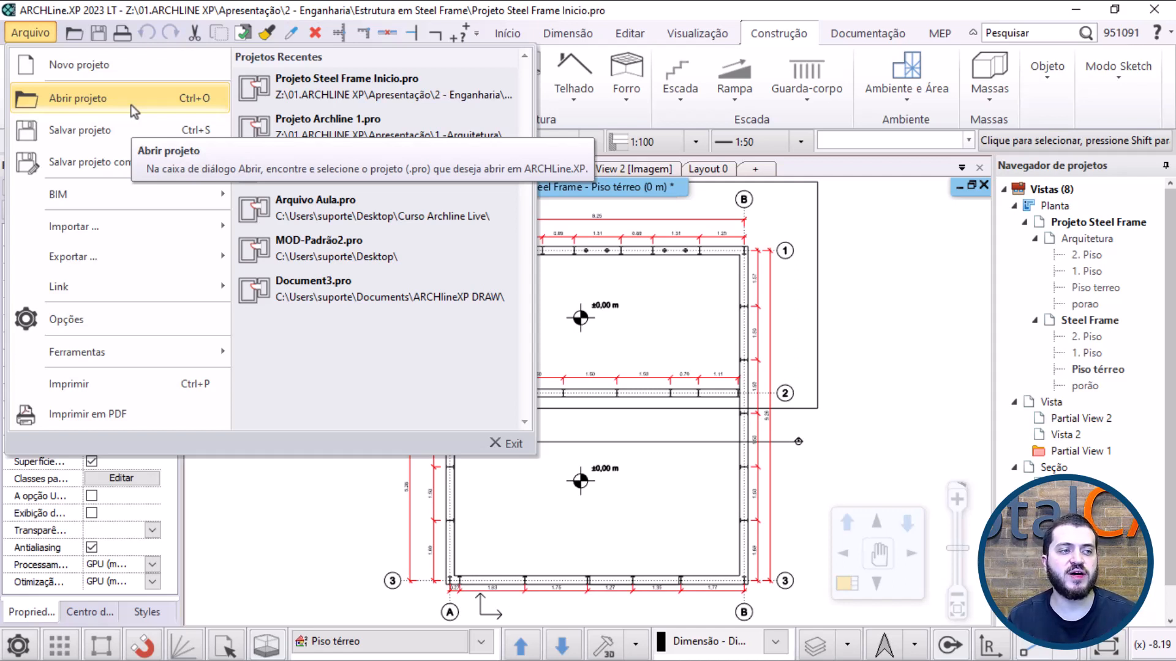
left_click(106, 73)
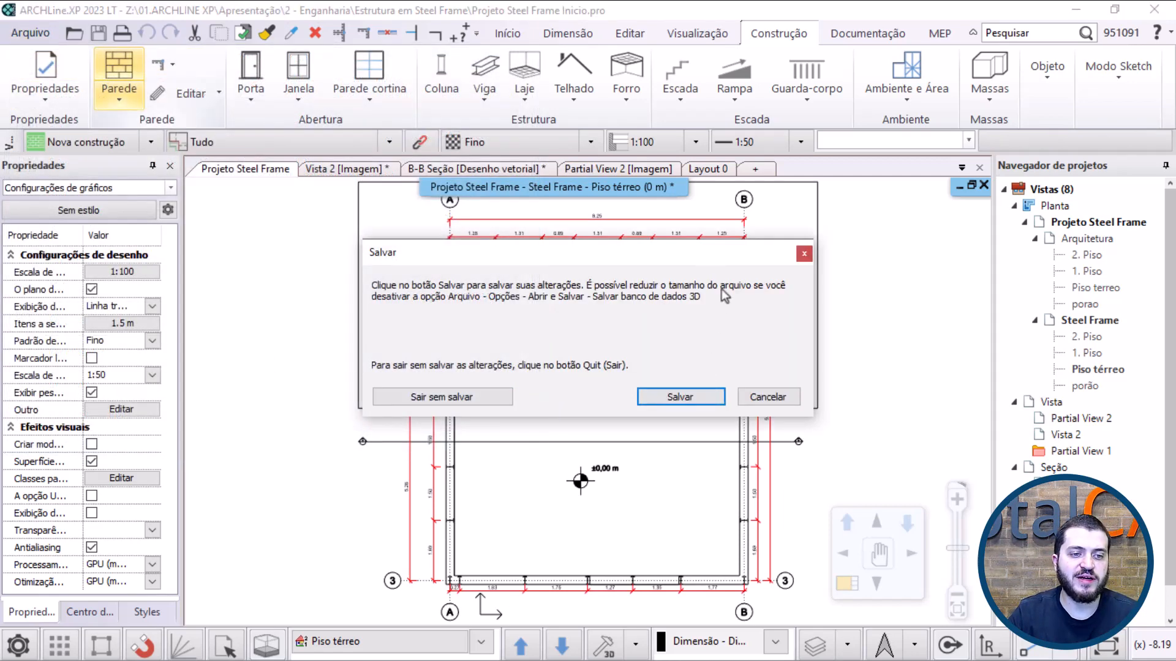
left_click(433, 399)
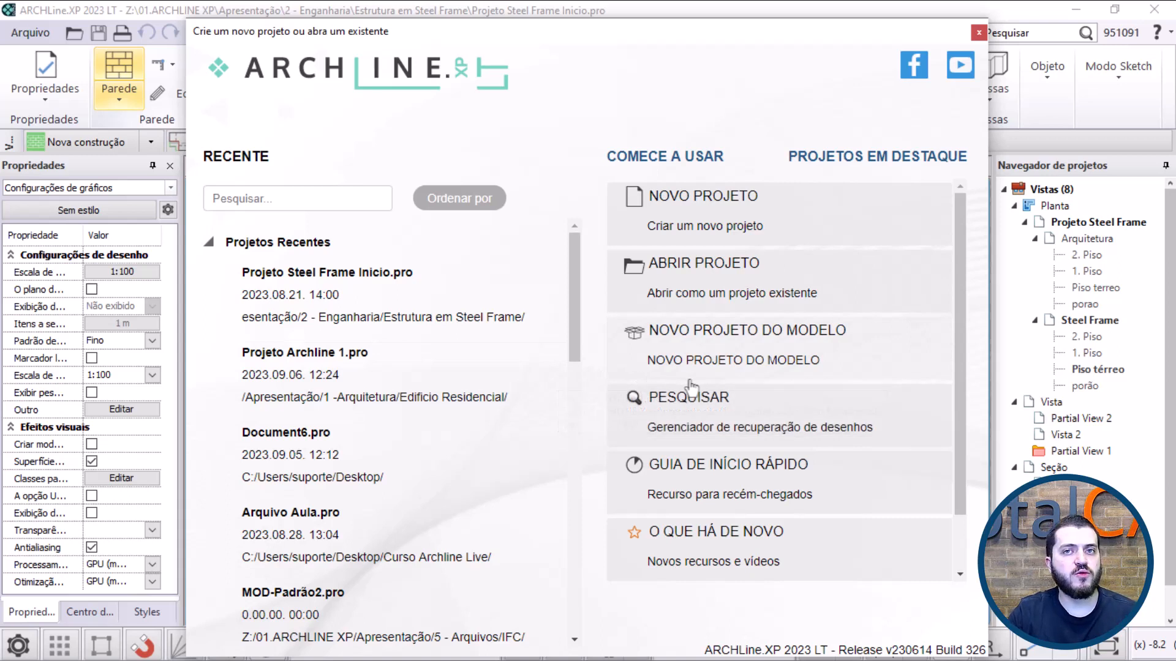
left_click(751, 216)
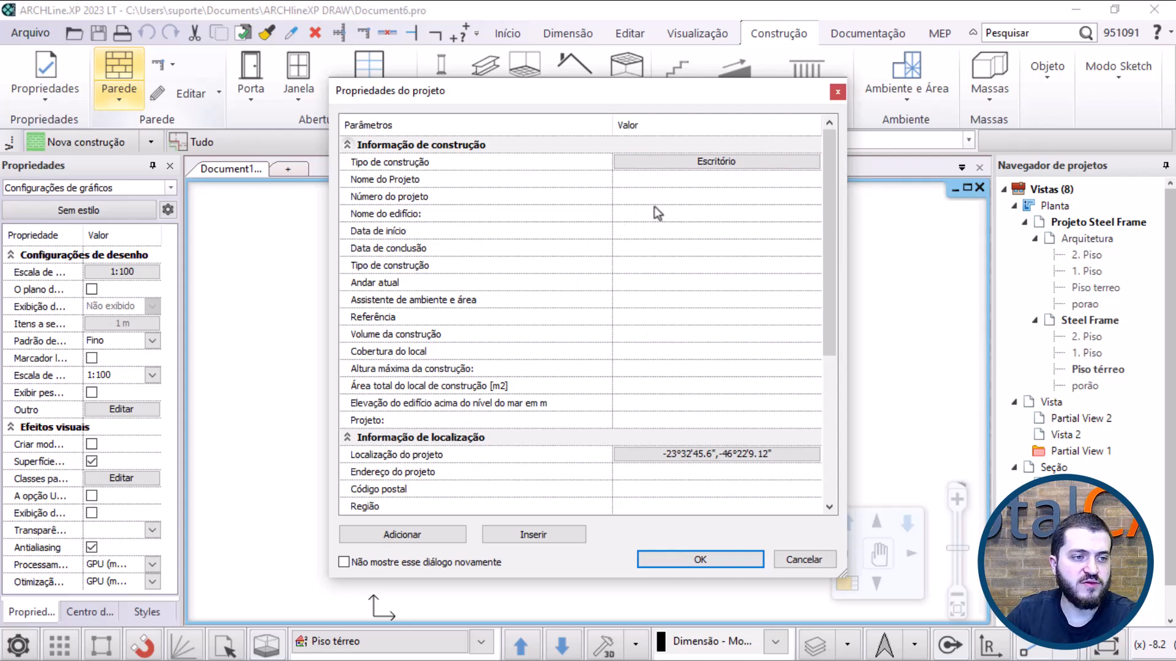
Step: Review the construction, location, client and architect fields of the project properties and accept them without filling anything in
left_click(646, 182)
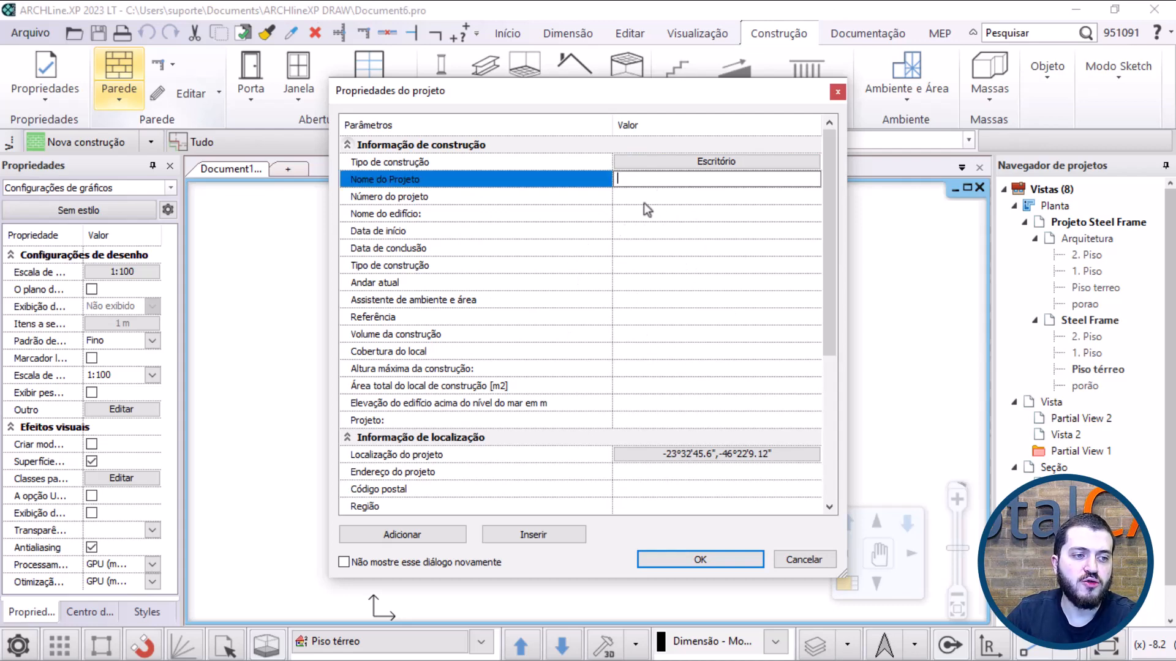
left_click(644, 202)
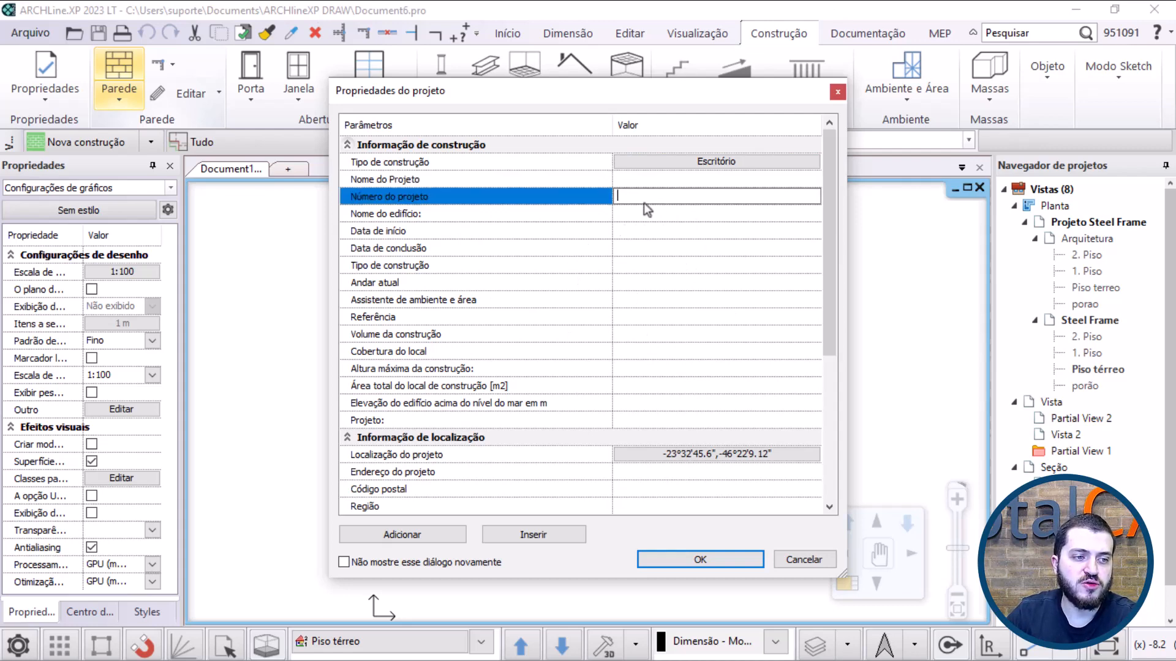
left_click(623, 231)
left_click(628, 247)
scroll(751, 395, "down", 2)
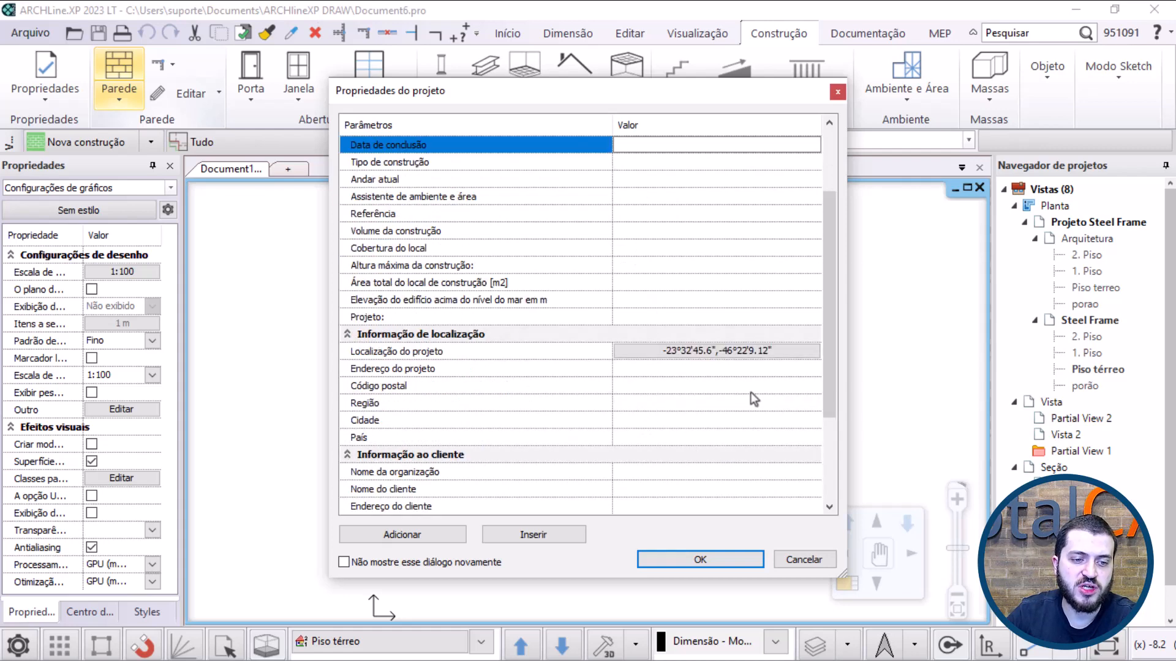
scroll(723, 401, "down", 2)
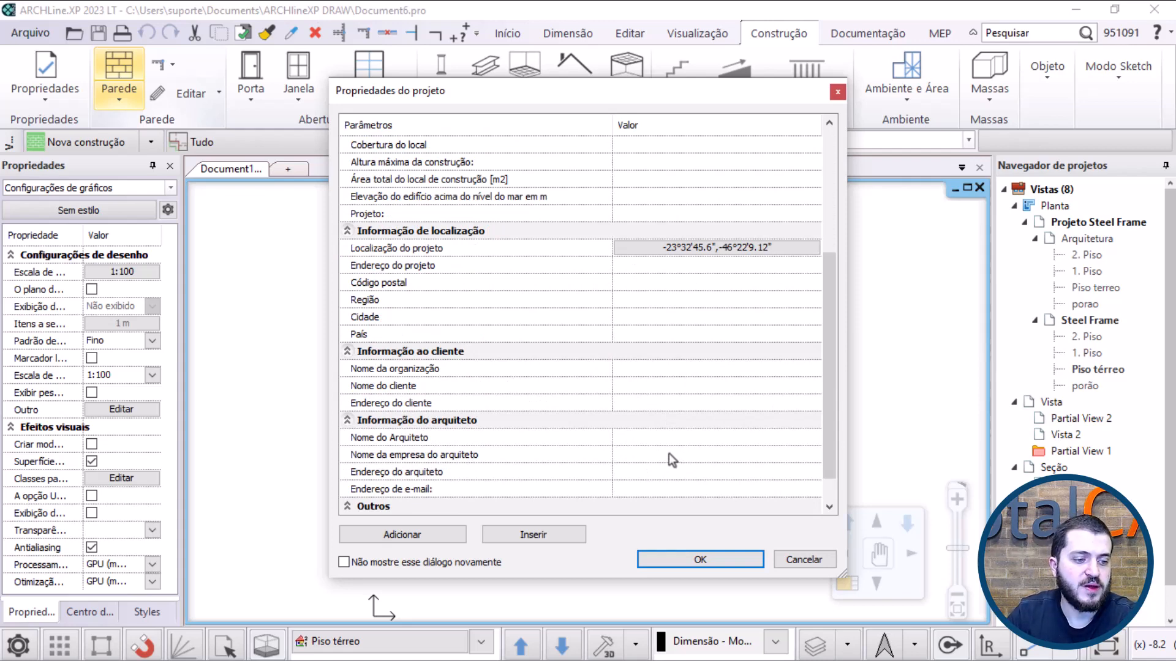
scroll(669, 460, "up", 4)
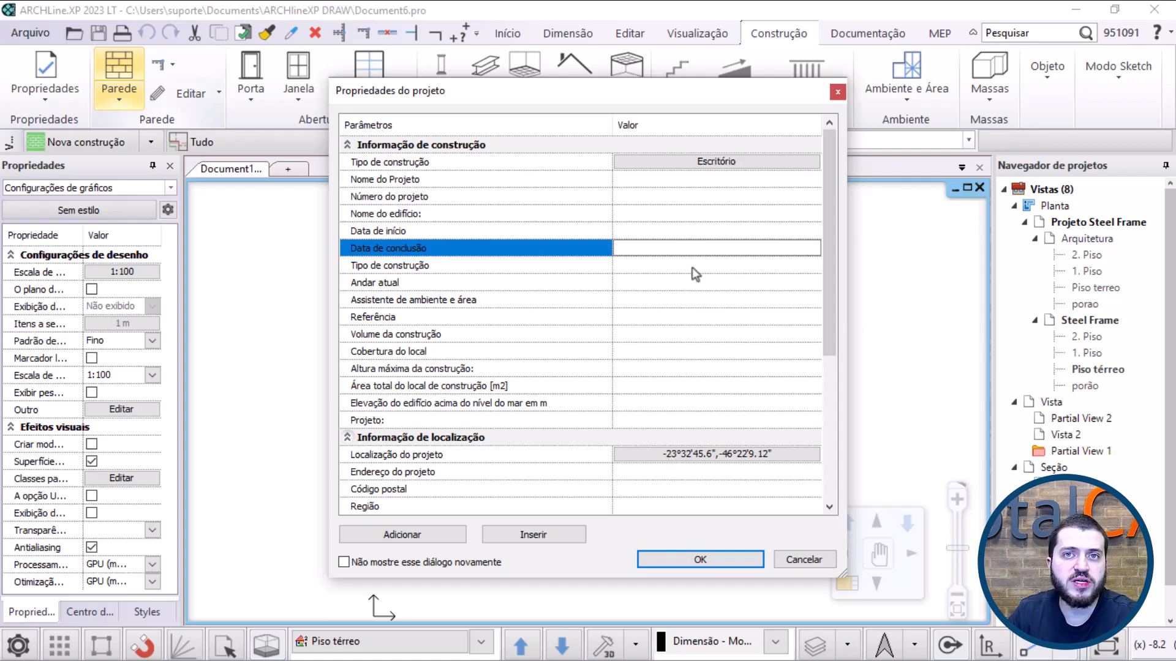
left_click(667, 561)
Step: Look over the import and export options, and start linking a CAD file to the new project
middle_click_drag(563, 420, 552, 321)
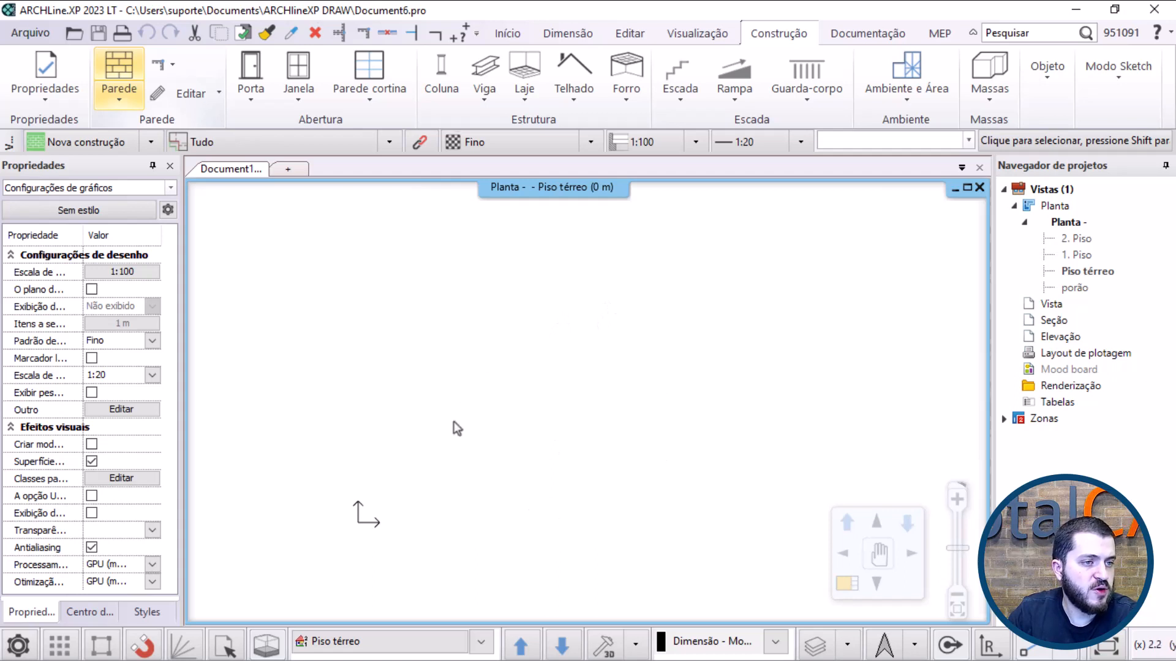
scroll(640, 404, "down", 1)
scroll(649, 423, "down", 1)
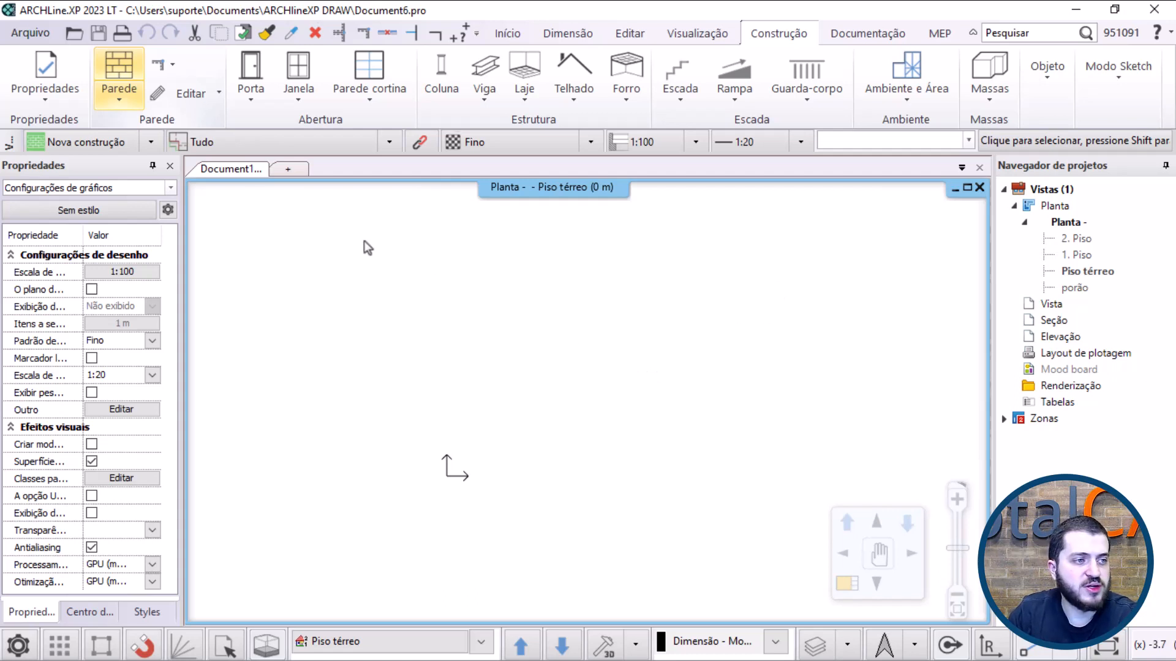
left_click(32, 33)
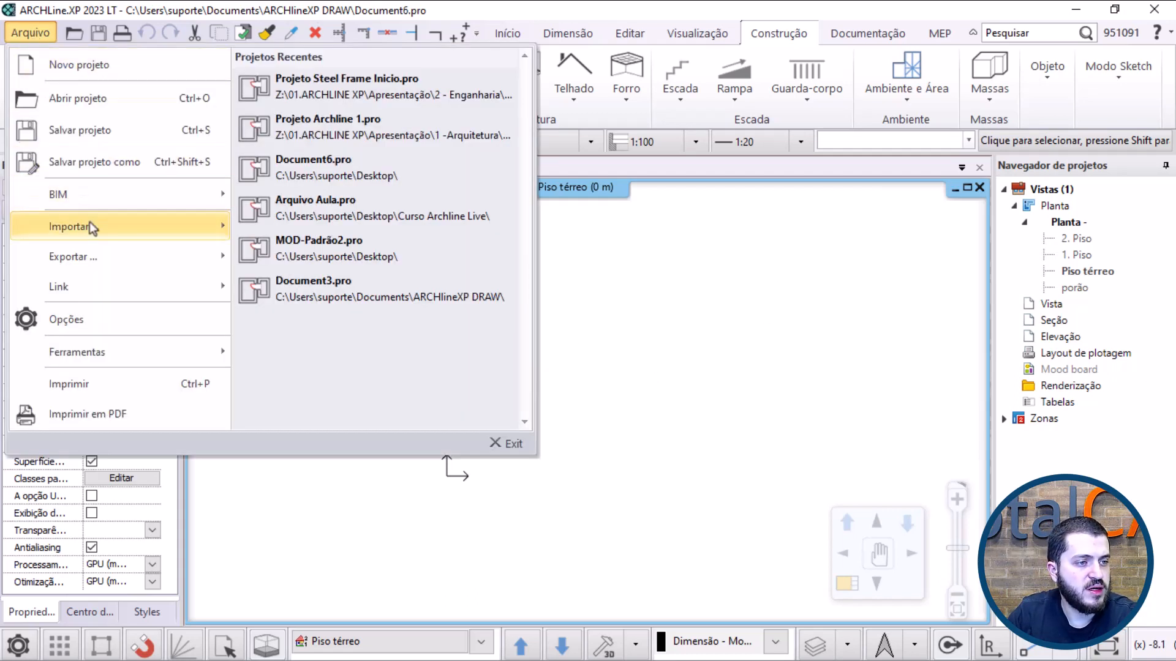
mouse_move(90, 224)
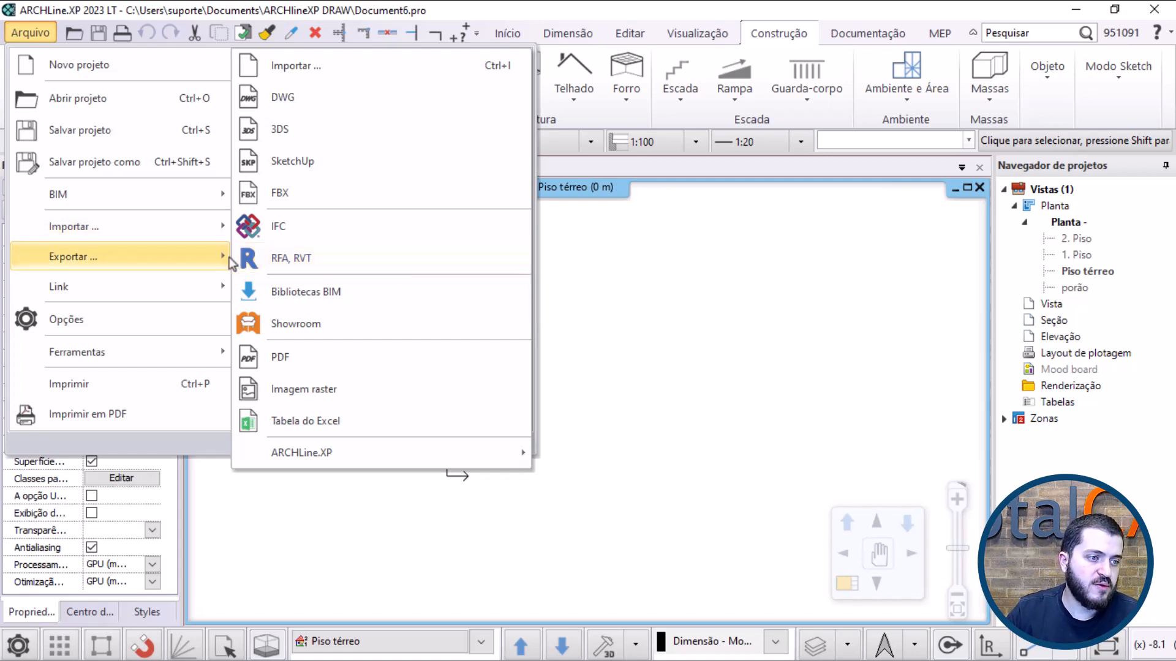
mouse_move(204, 286)
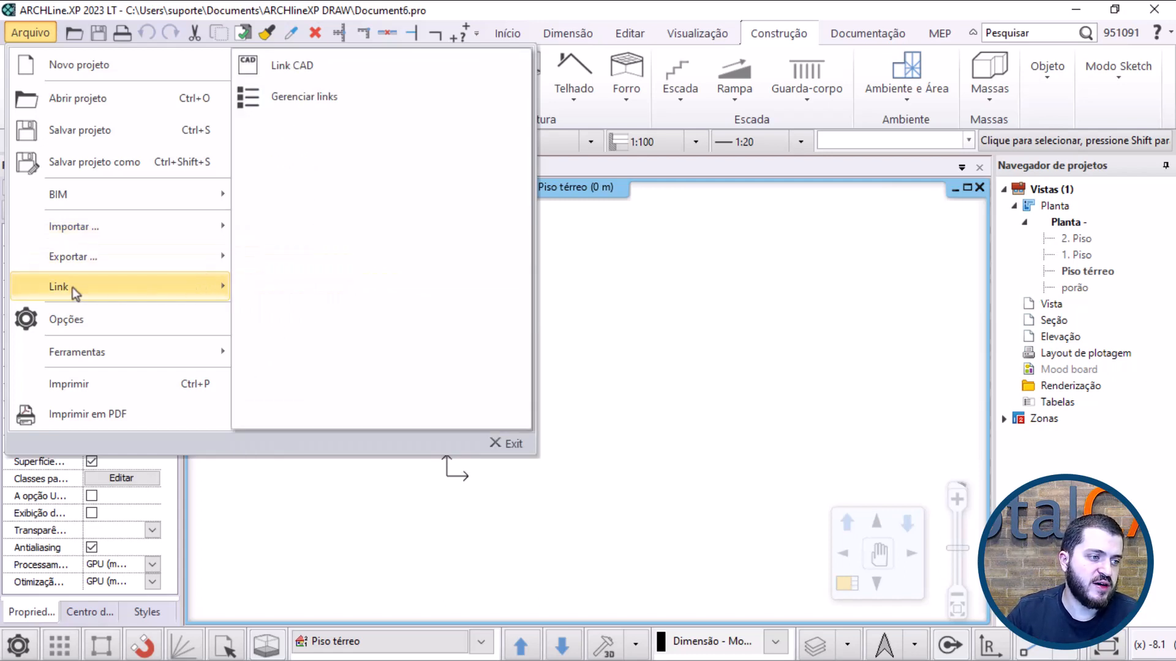
left_click(337, 67)
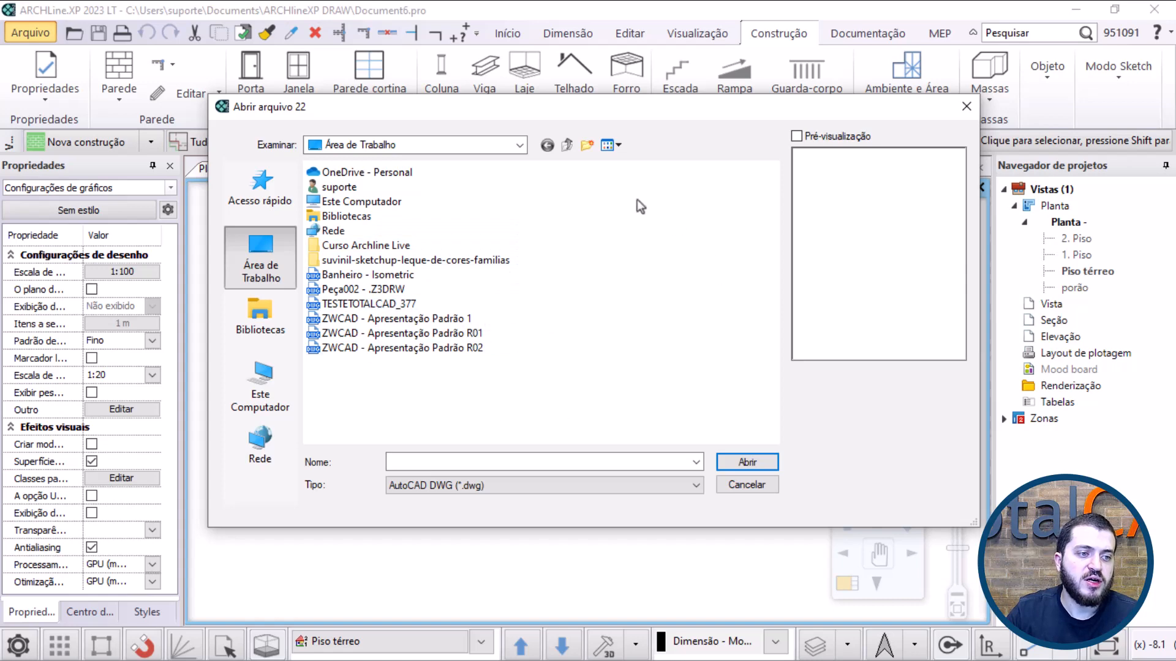
Step: Open the ZWCAD - Apresentação Padrão drawing from the Dwg folder under 01.ARCHLINE XP, Curso Archline, 03 - Noções básicas - Youtube
left_click(520, 146)
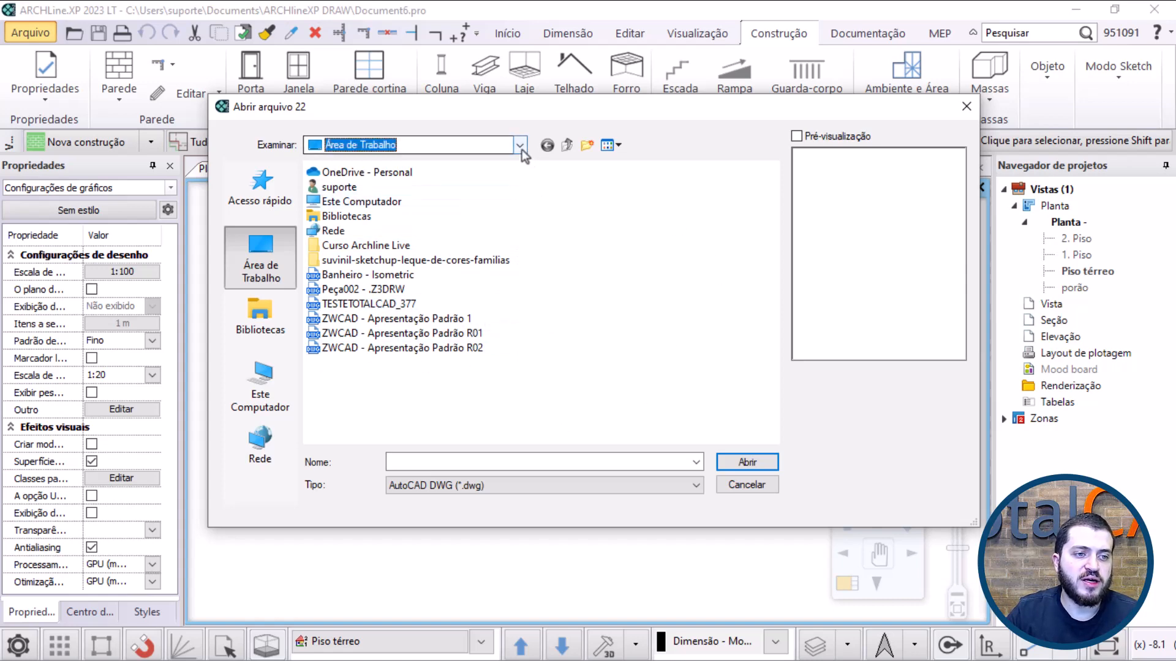
left_click(371, 368)
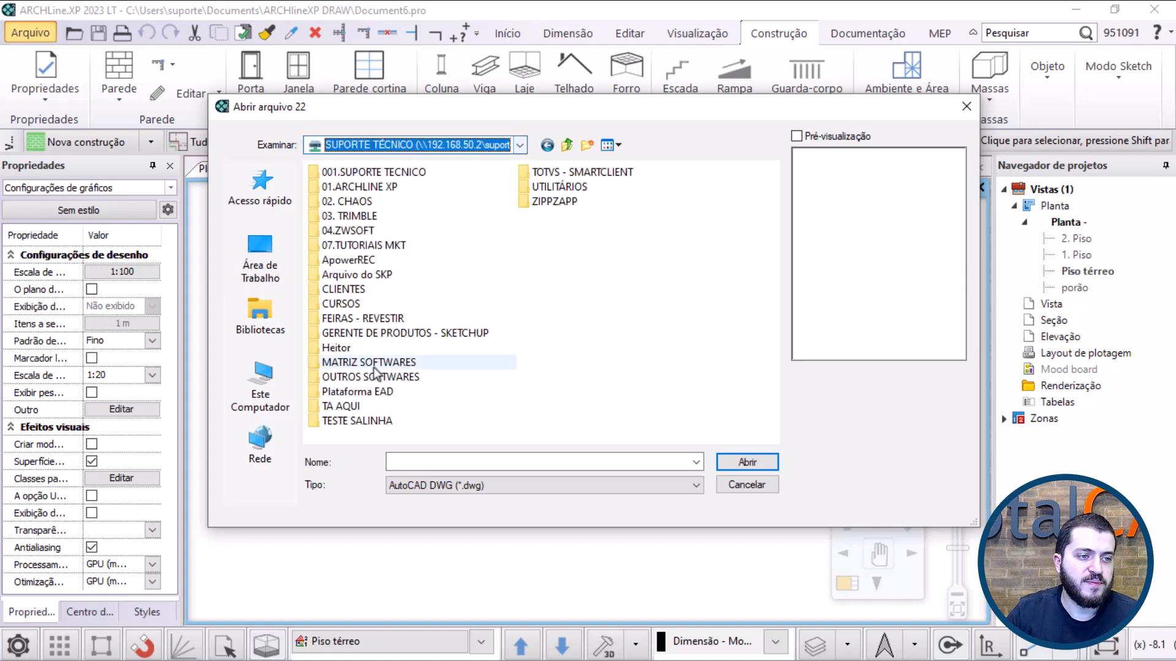
double_click(434, 187)
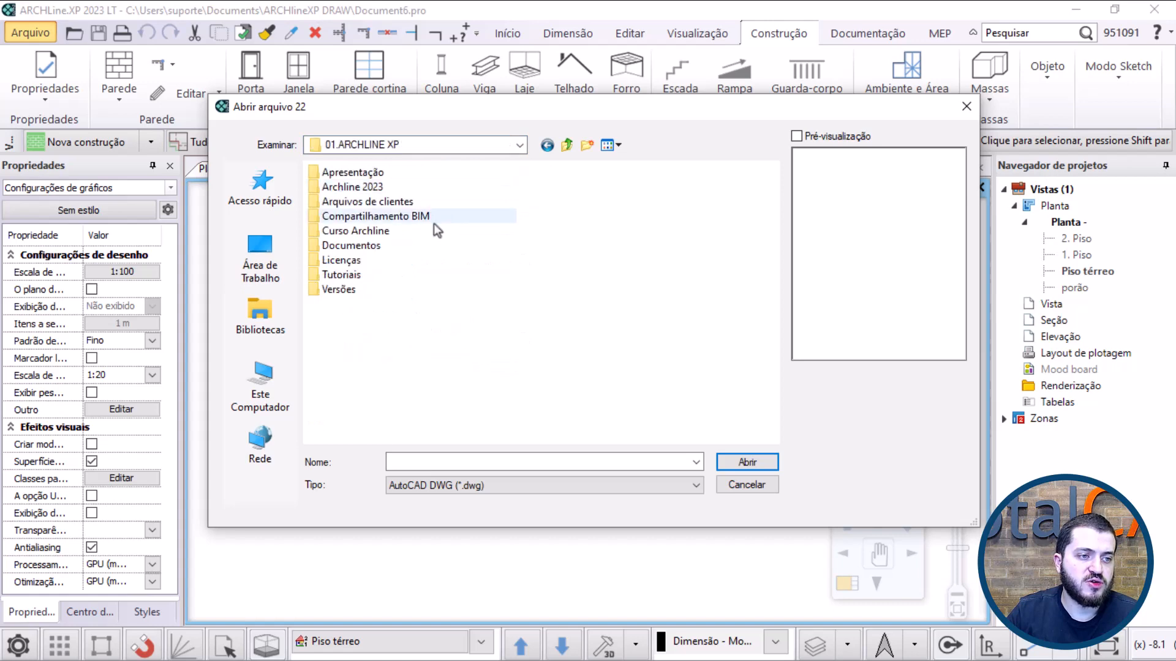
double_click(390, 232)
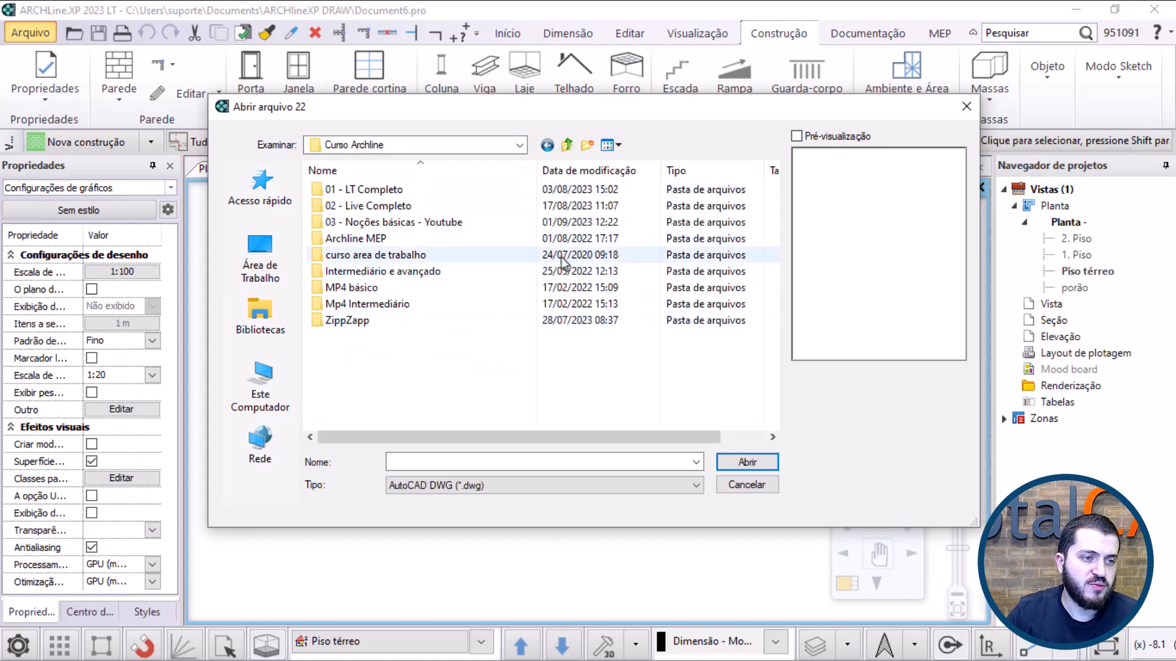
double_click(448, 224)
double_click(402, 193)
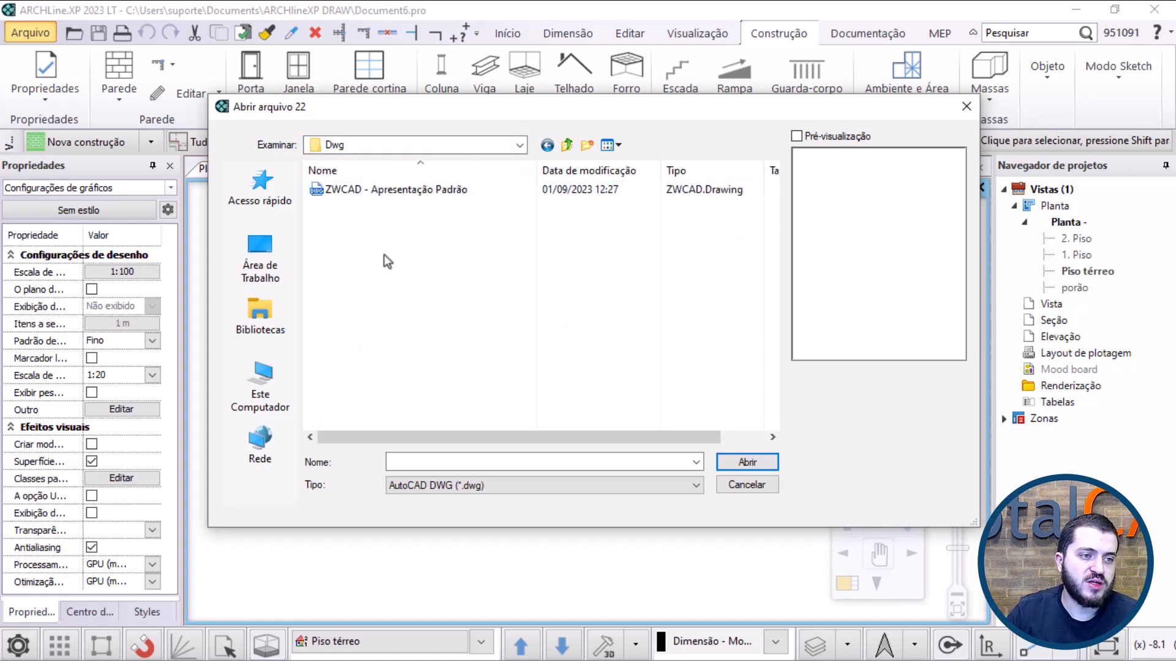
left_click(439, 192)
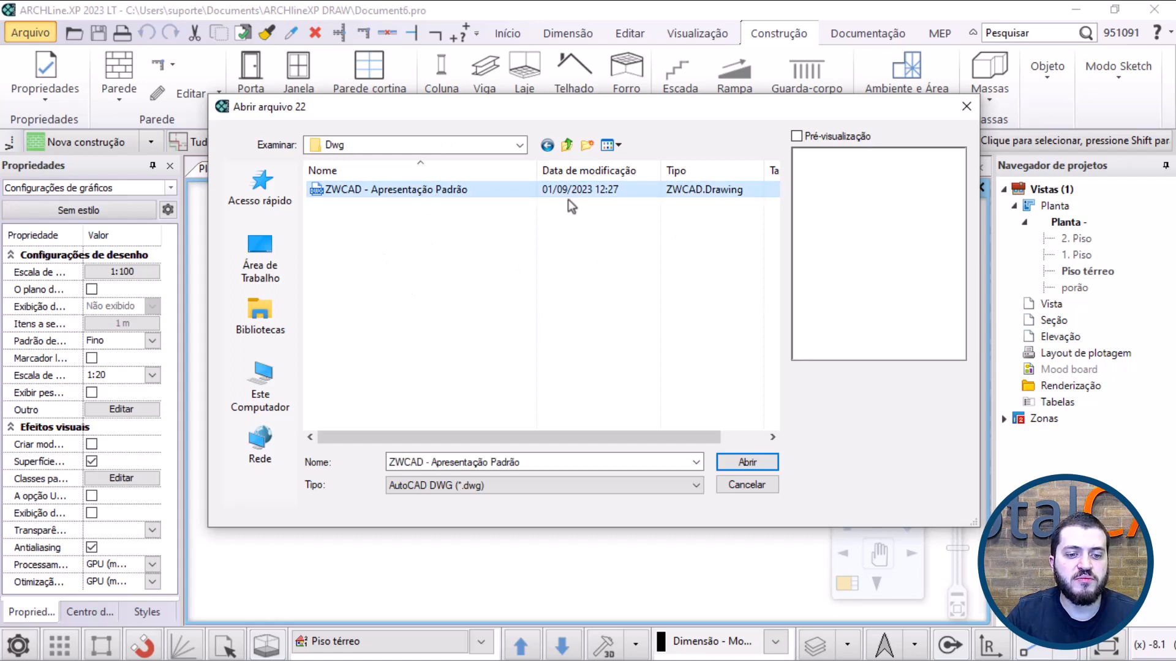
left_click(749, 464)
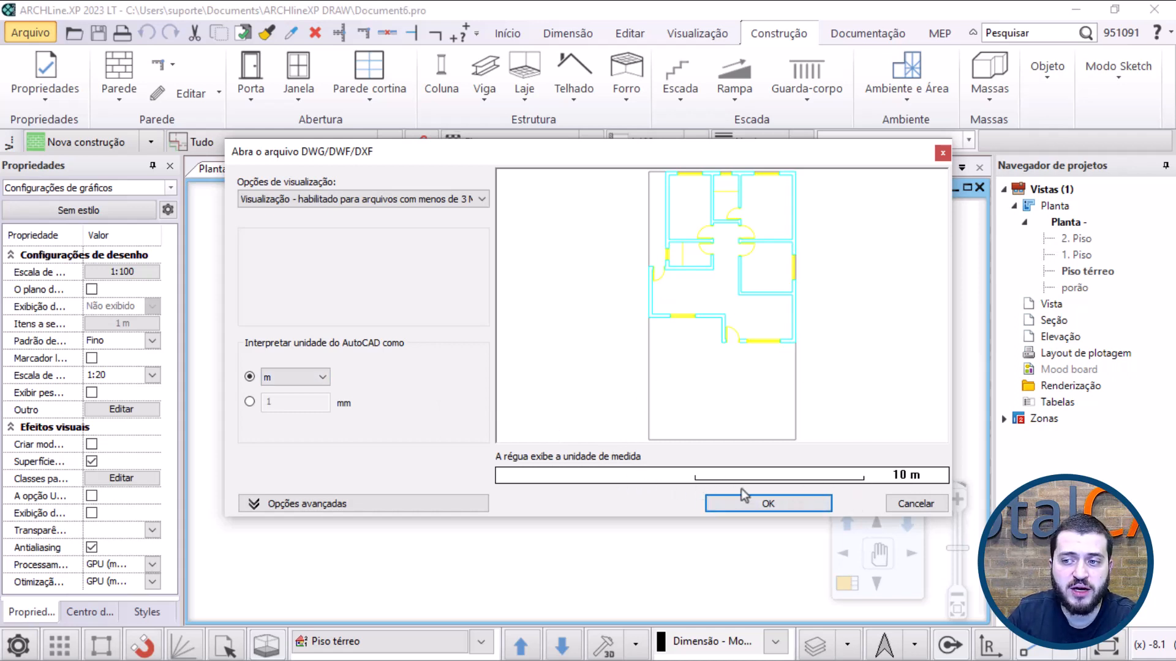
Step: Bring the DWG floor plan in with metres as its unit and automatic placement at its original coordinates
middle_click_drag(682, 362, 741, 351)
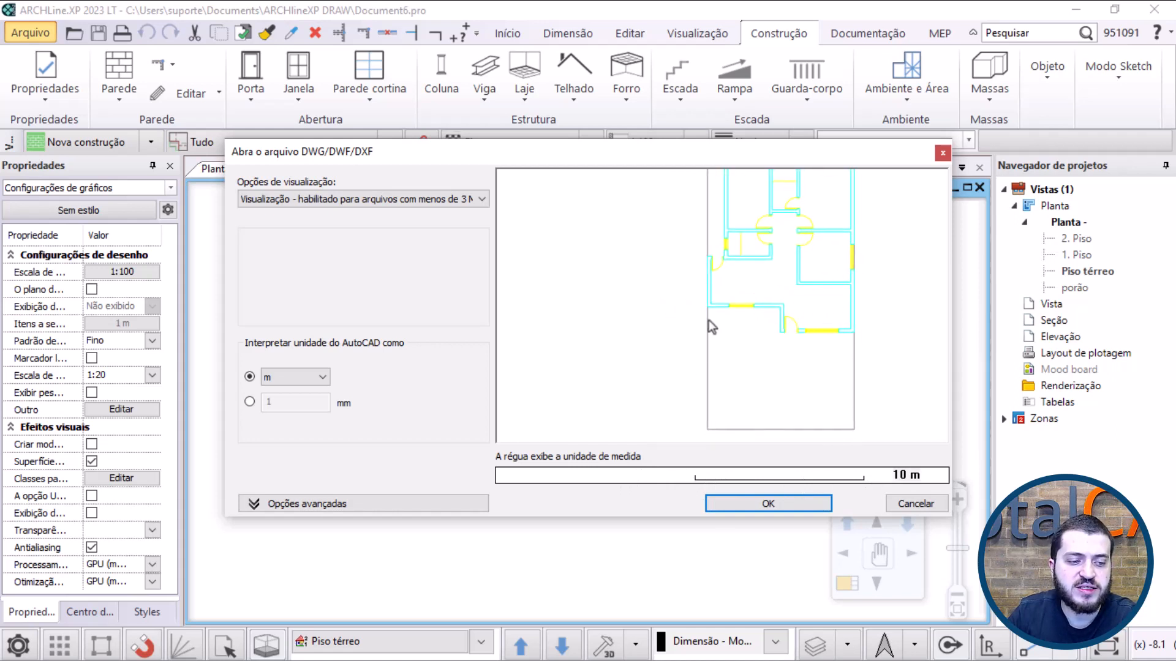
left_click(732, 507)
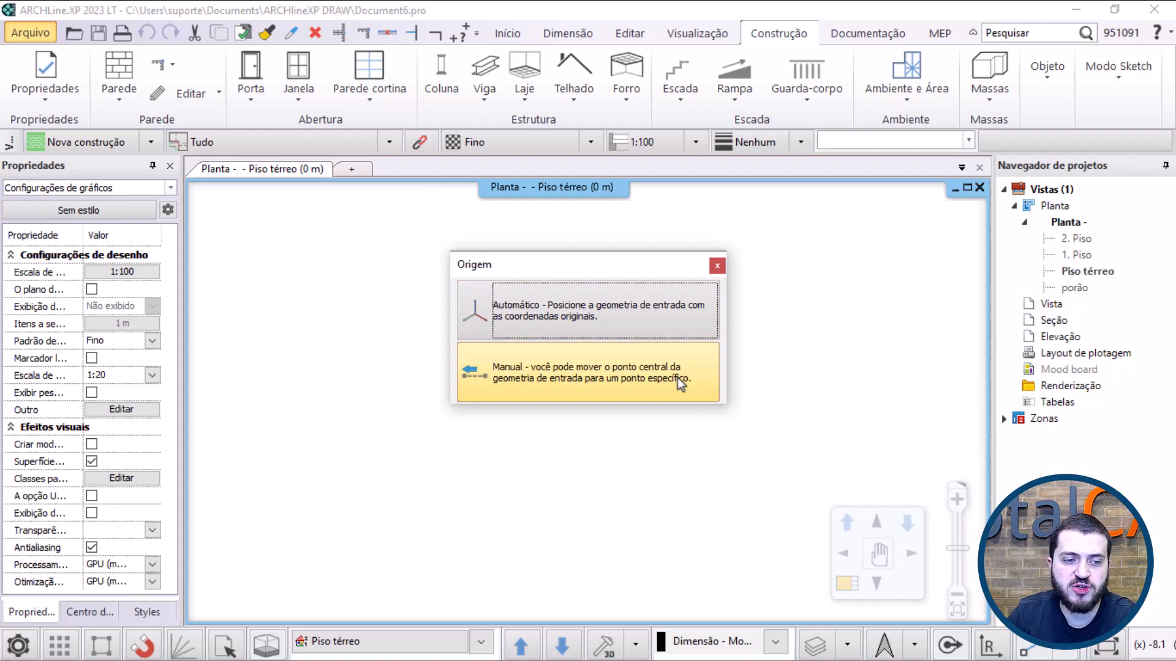
left_click(616, 322)
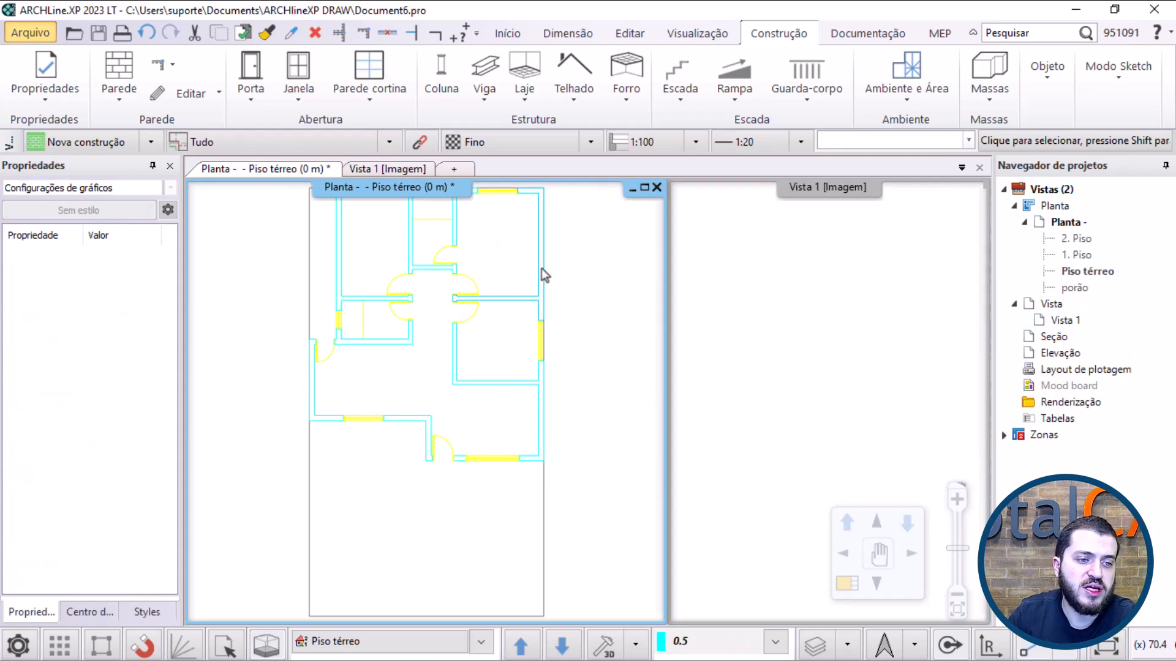
scroll(480, 309, "up", 5)
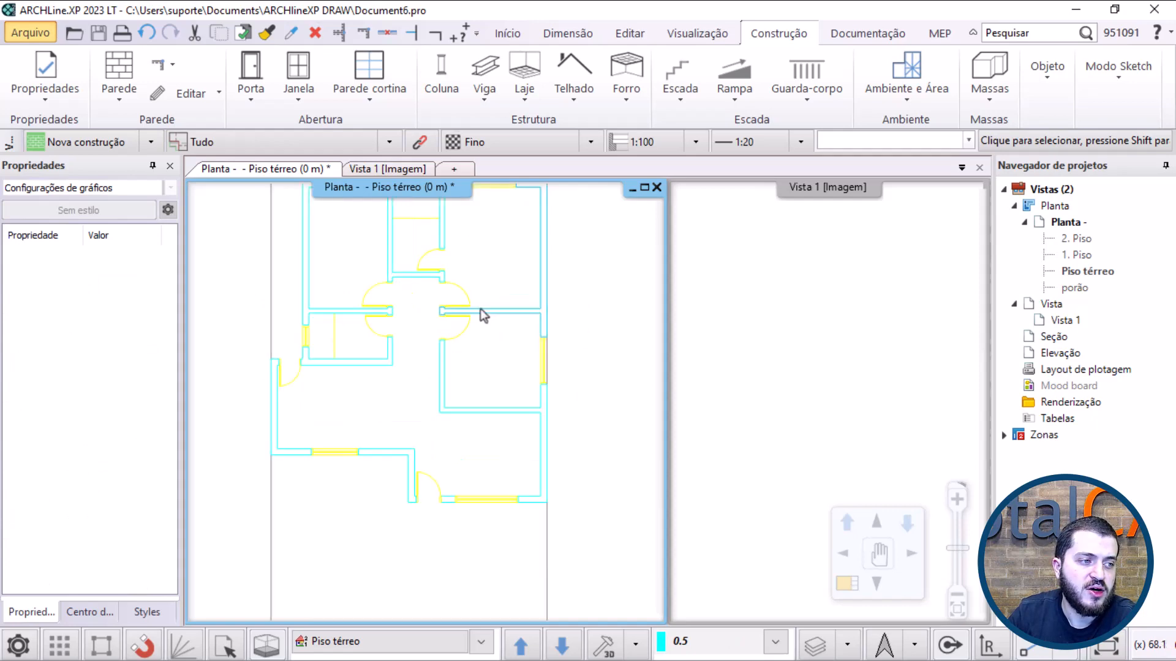
Step: Examine the layers brought in with the ZWCAD - Apresentação Padrão drawing in the layer manager, and return to the floor plan
left_click(813, 647)
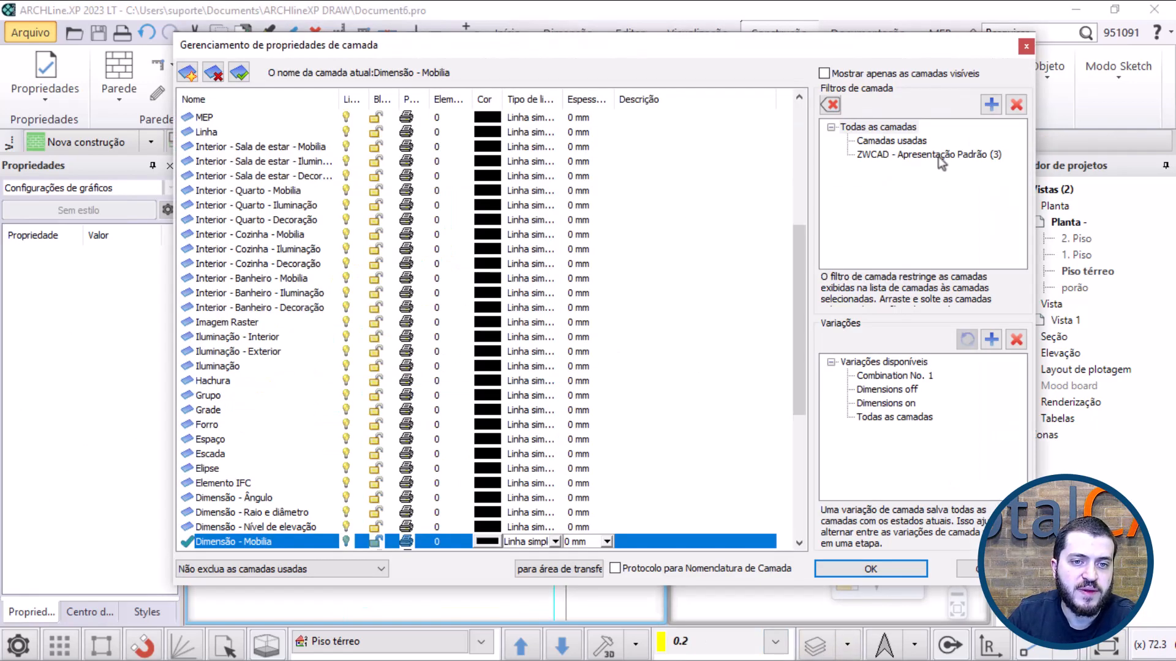
left_click(938, 155)
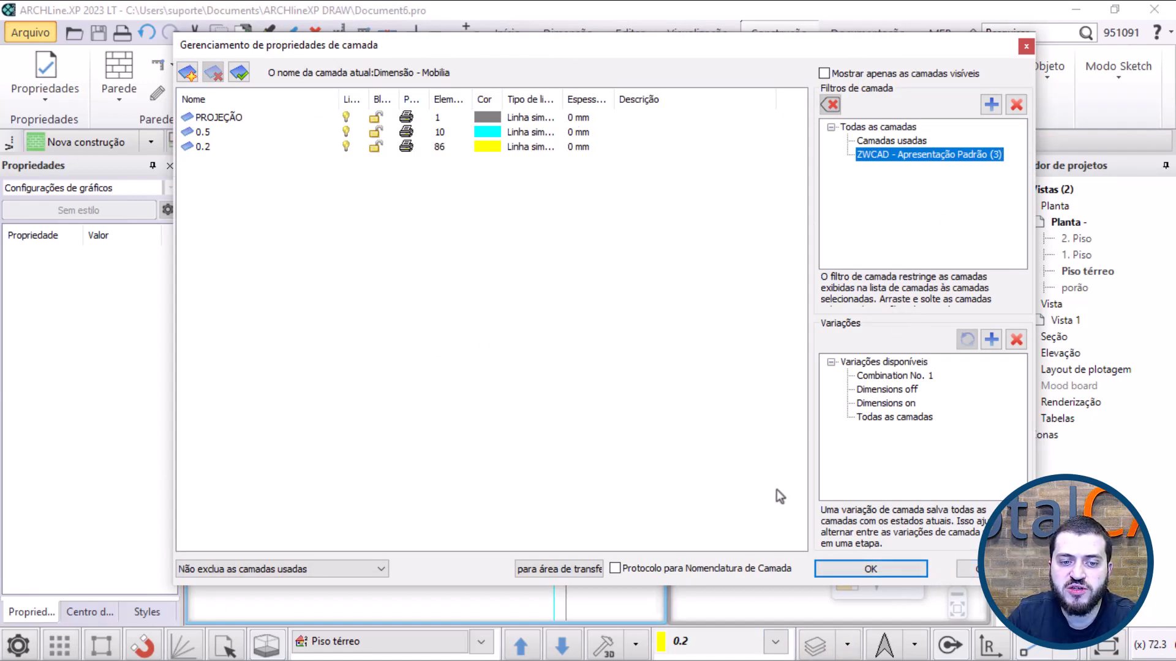
left_click(994, 569)
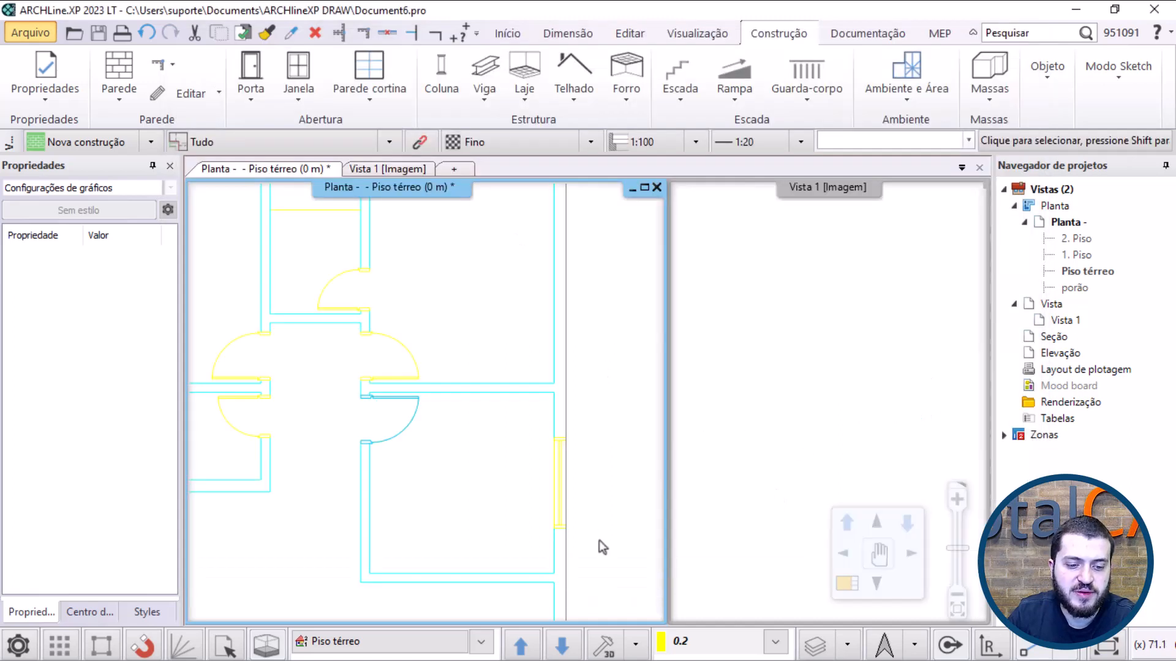
left_click(820, 650)
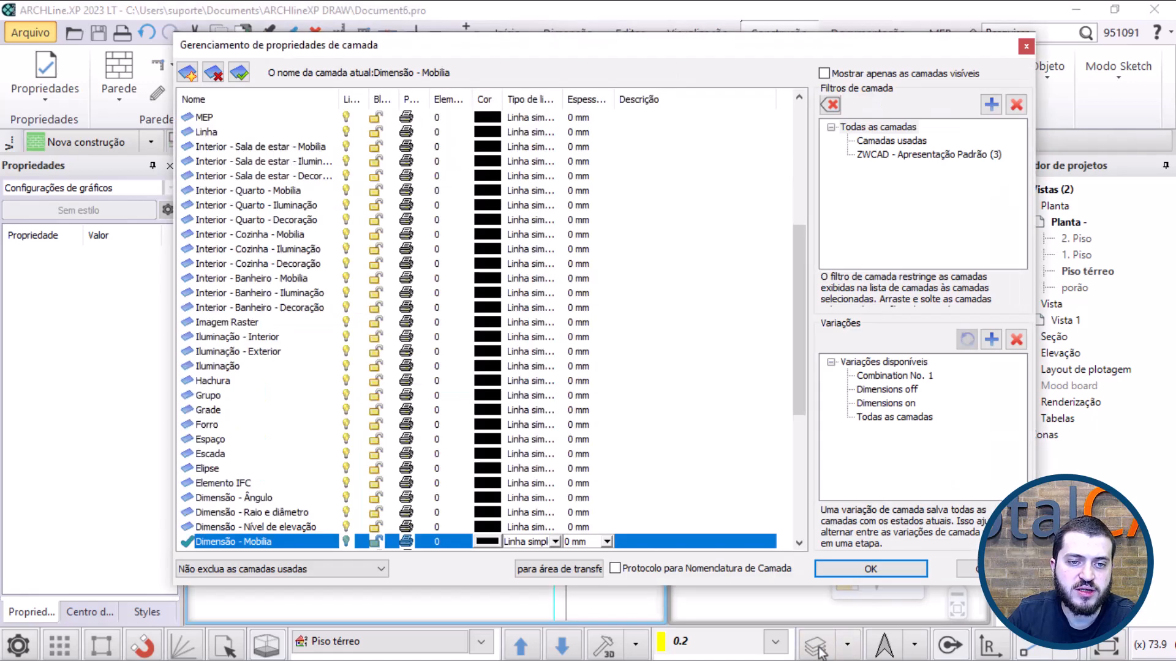
scroll(421, 270, "up", 6)
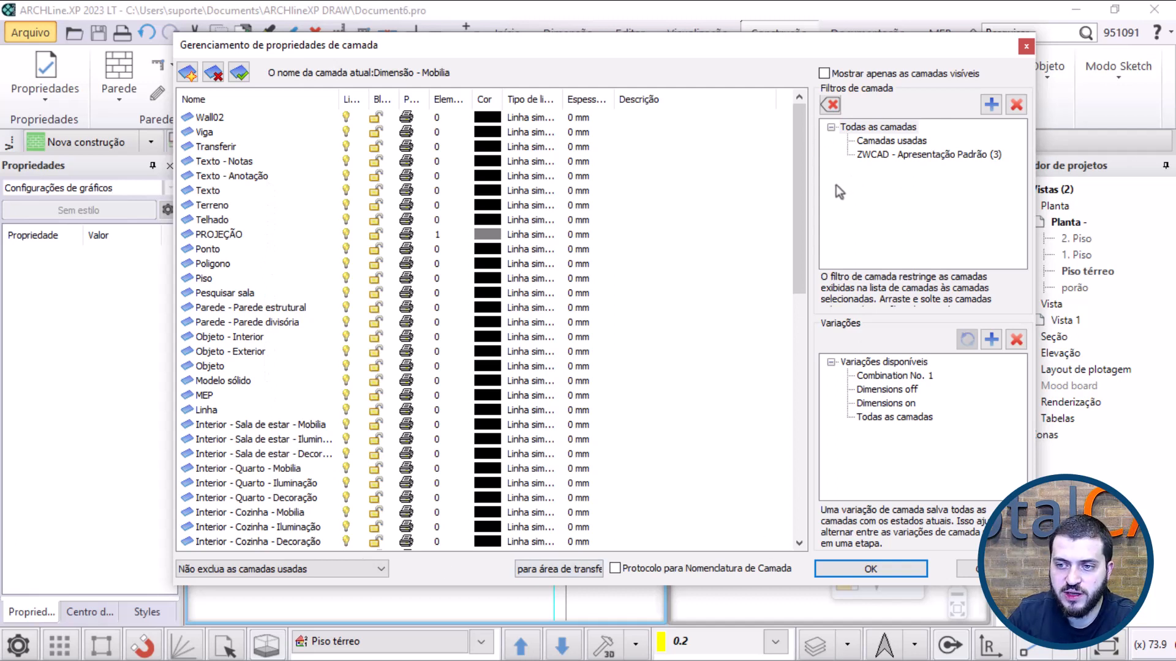
left_click(876, 155)
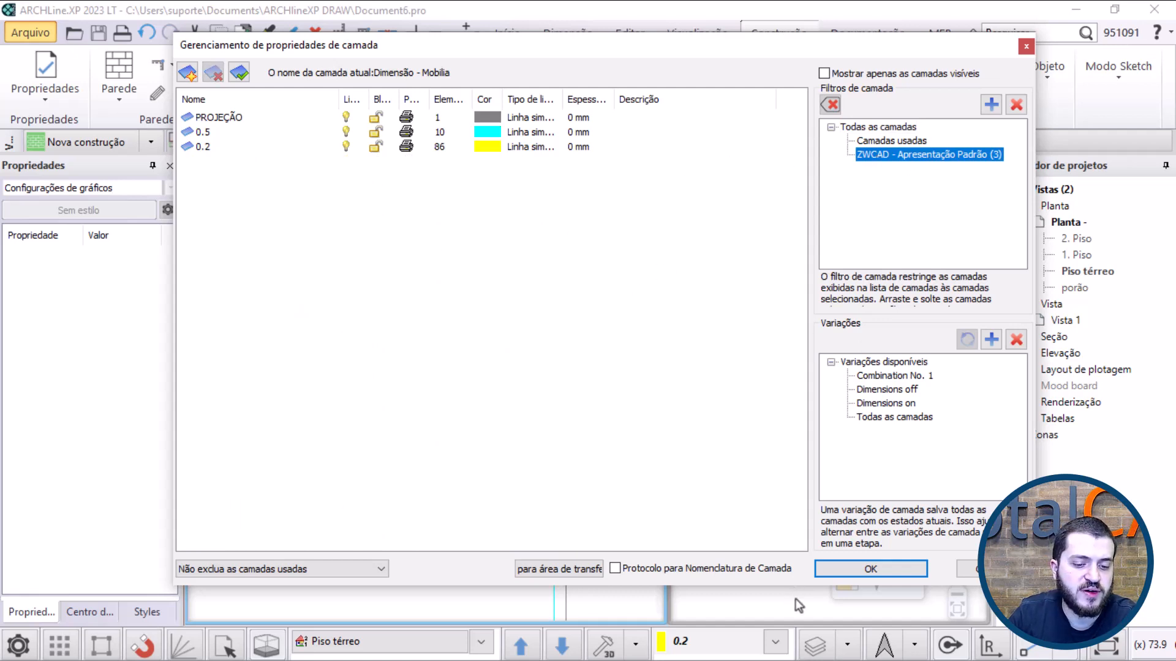
left_click(836, 567)
scroll(472, 329, "up", 4)
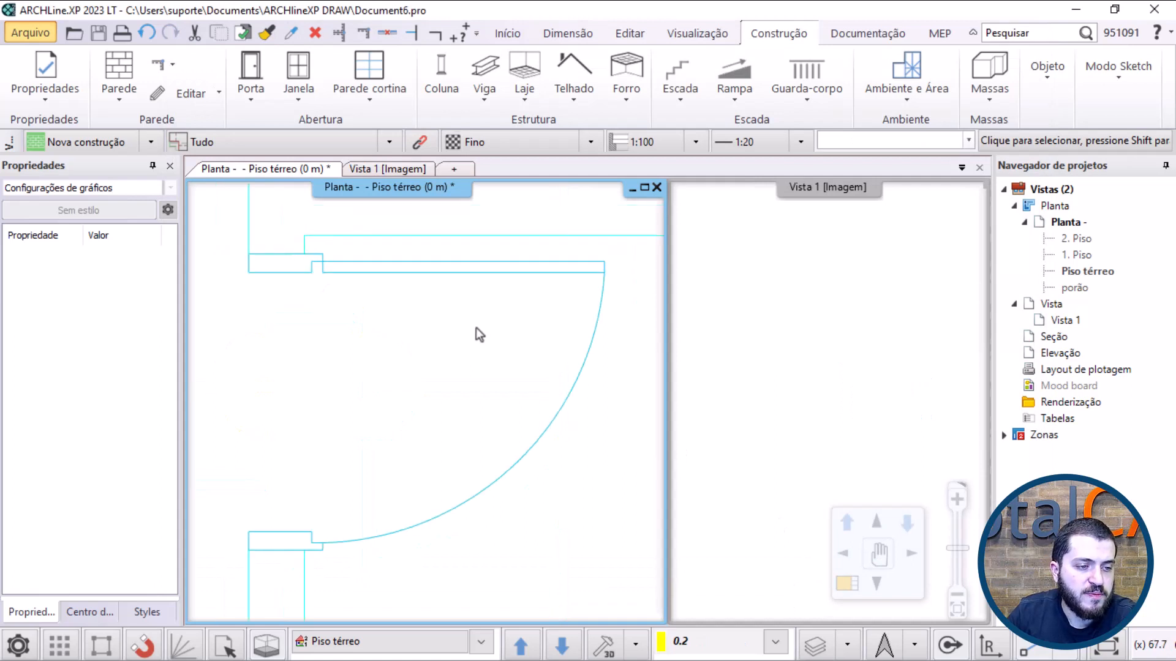
scroll(439, 406, "down", 5)
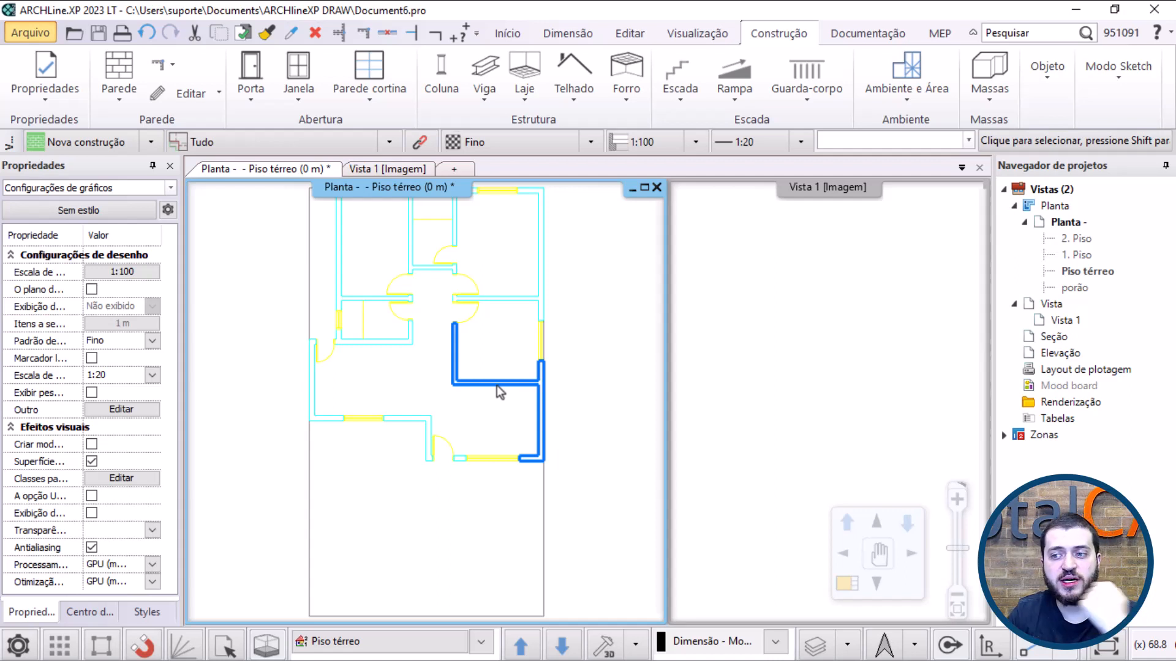
Step: Start creating walls from the DWG drawing lines and trace the house's left outer wall along its two parallel lines
key("Escape")
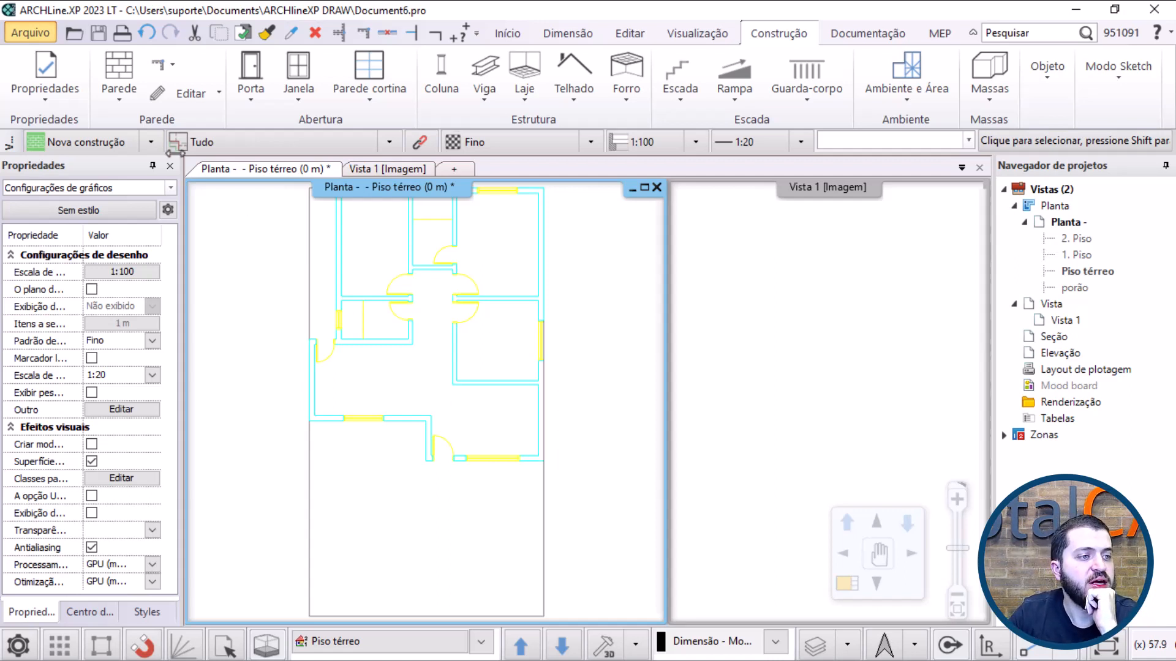
left_click(130, 102)
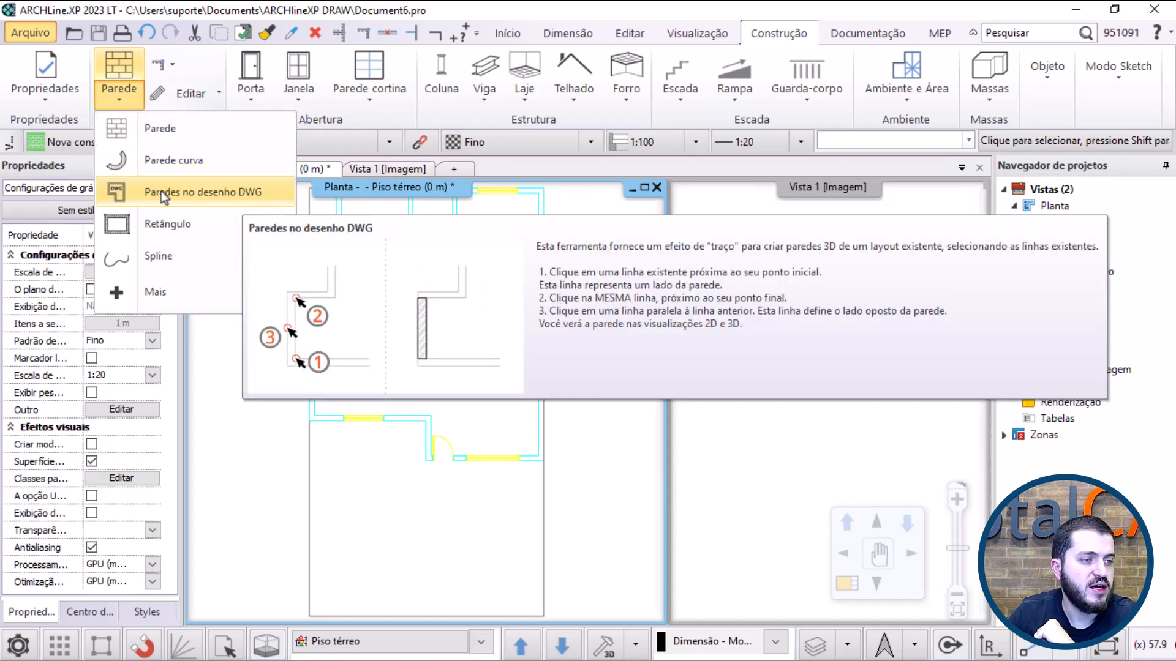
left_click(233, 196)
scroll(350, 398, "up", 1)
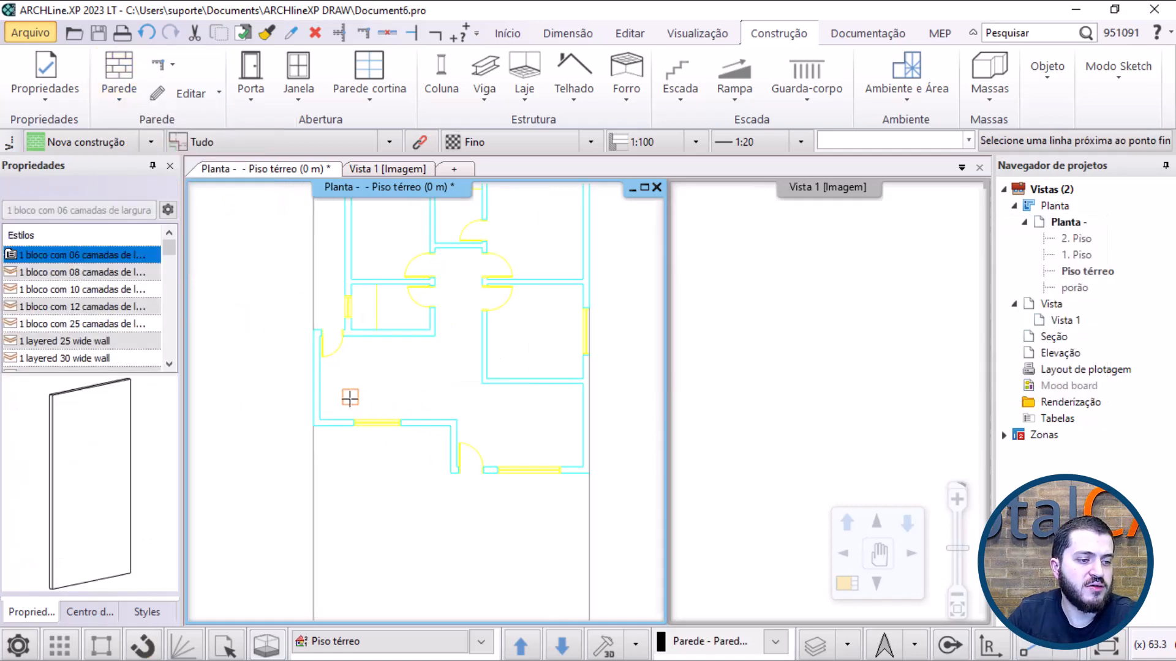
scroll(352, 397, "up", 3)
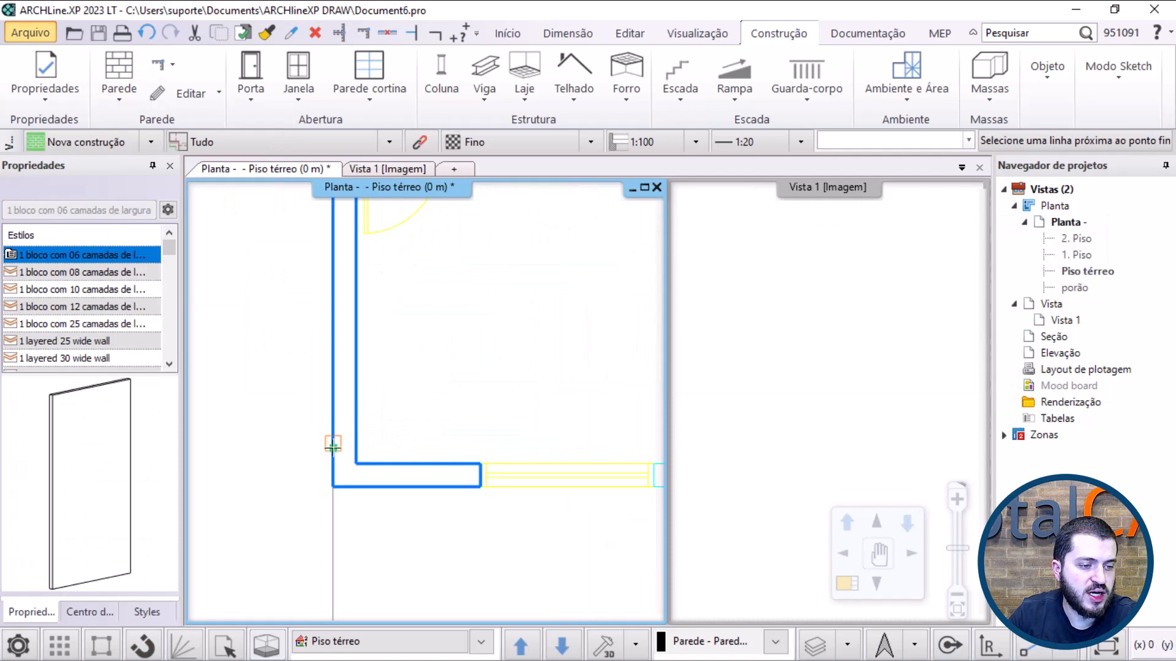
middle_click_drag(346, 285, 346, 386)
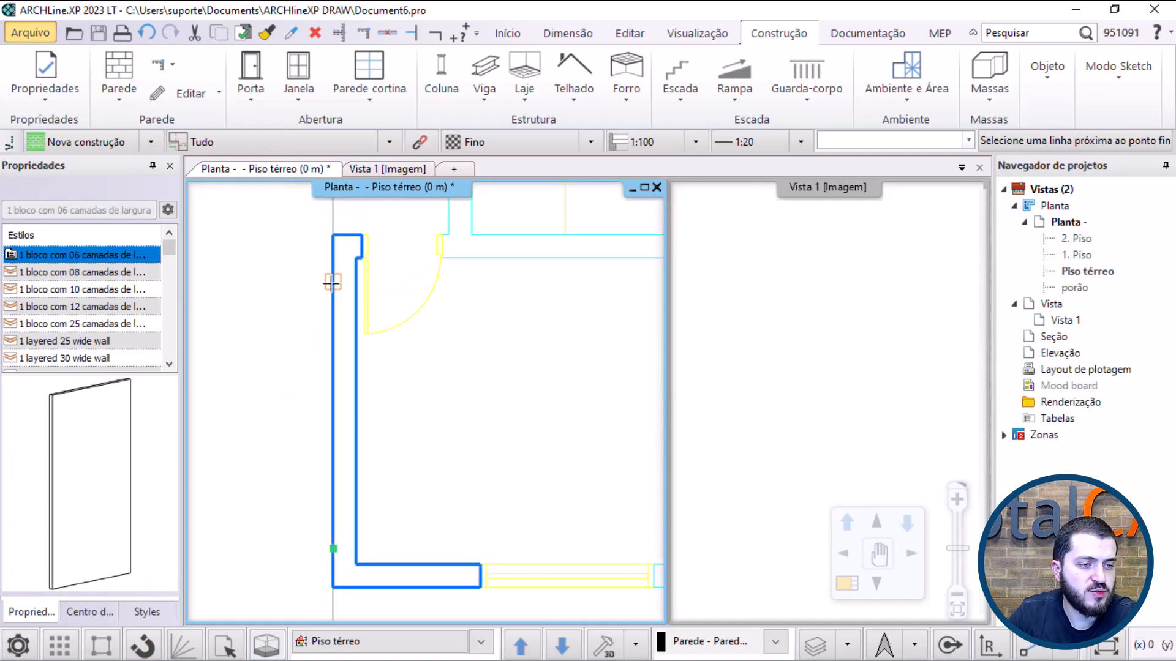
left_click(333, 282)
left_click(356, 438)
scroll(411, 456, "down", 2)
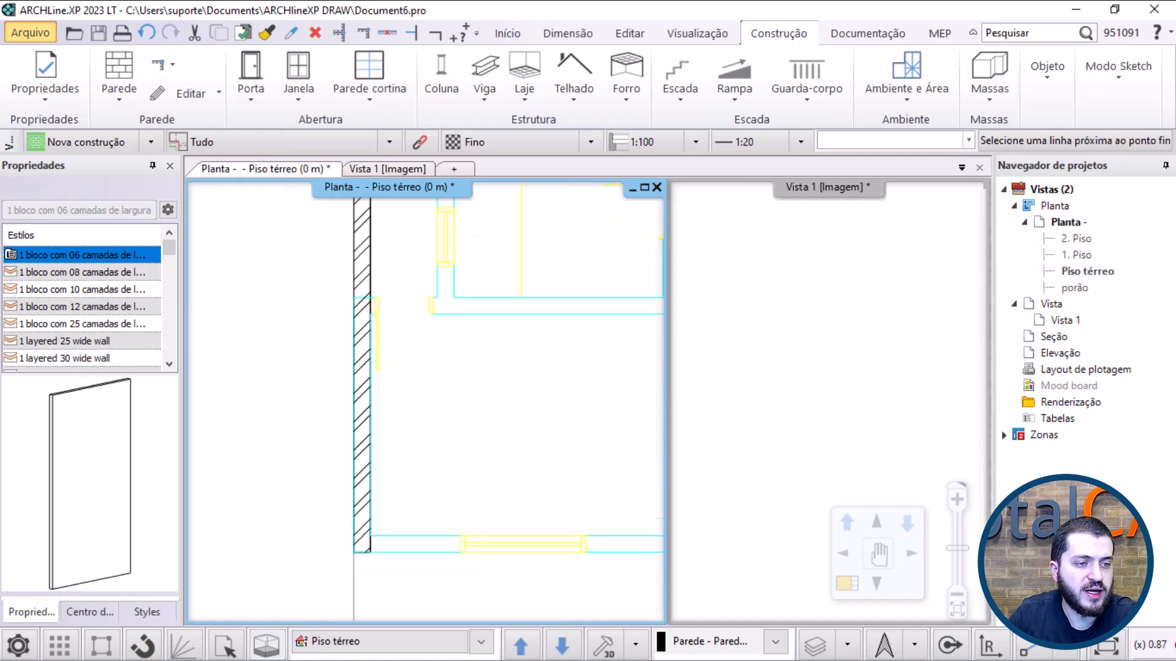
Step: Trace the front wall section with the window, starting at the left outer wall's lower corner
scroll(412, 499, "down", 4)
scroll(439, 428, "up", 3)
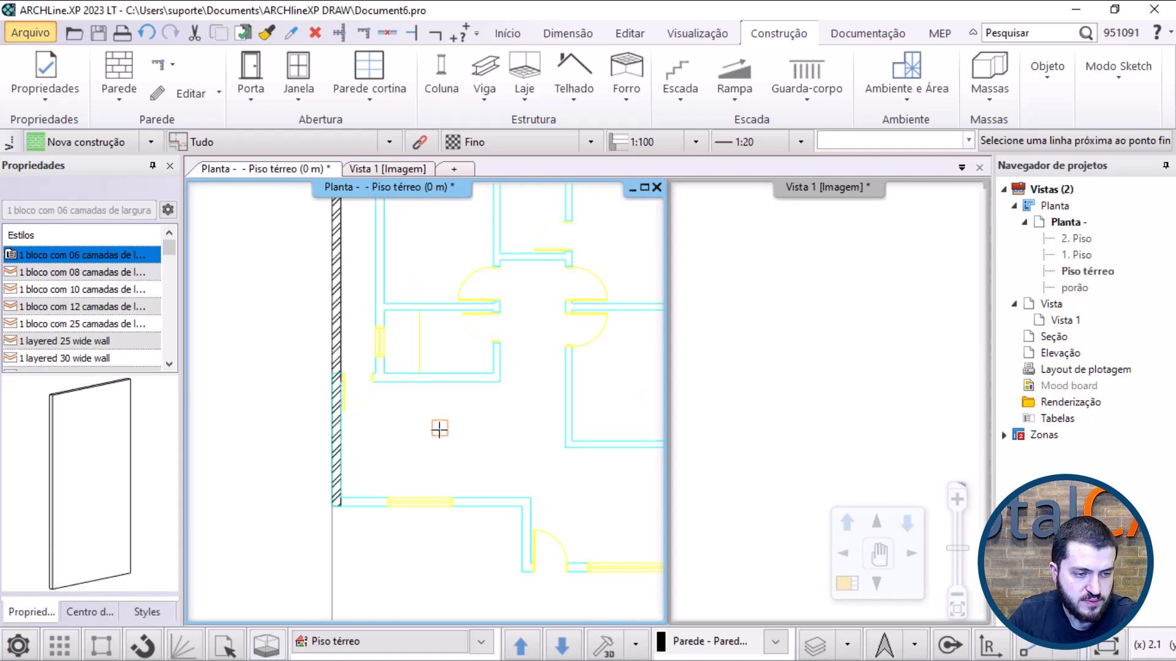
scroll(369, 568, "up", 3)
left_click(349, 452)
middle_click_drag(529, 459, 381, 421)
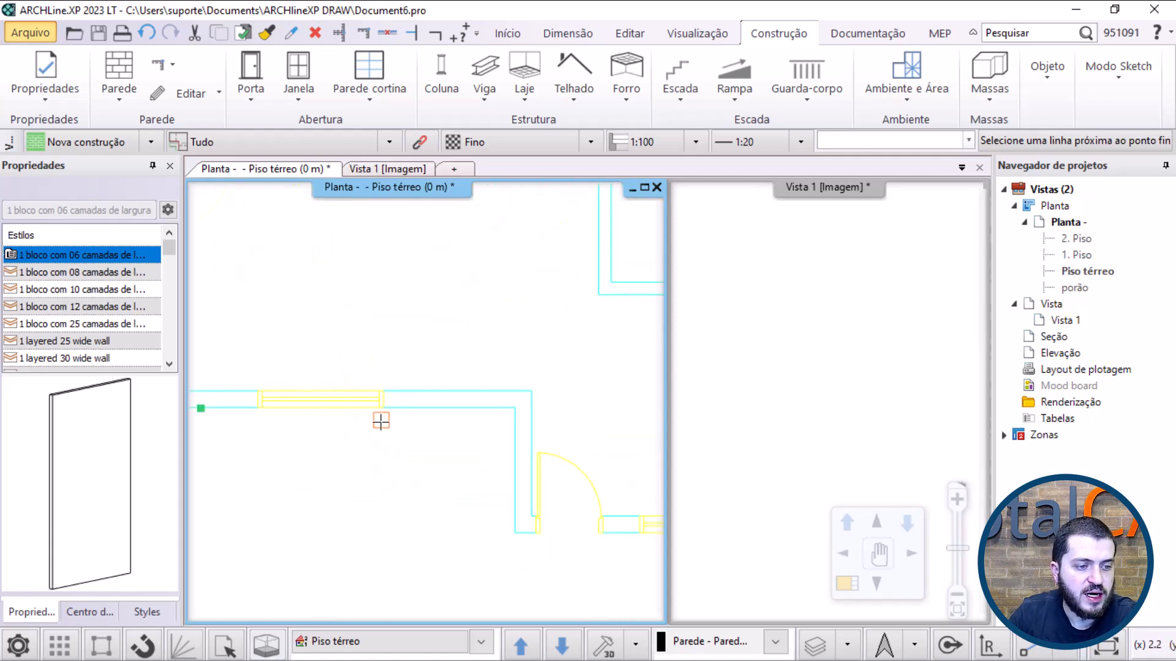
left_click(436, 395)
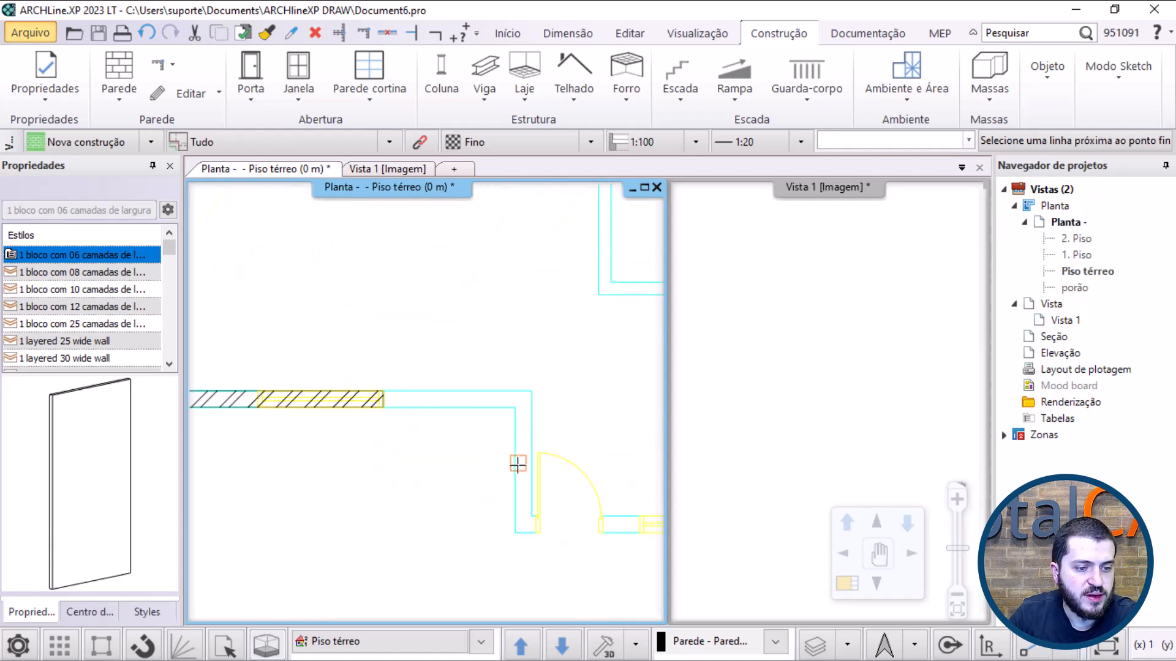
Step: Trace the short vertical wall beside the front entrance door and the front wall with the window on the door's other side
left_click(515, 439)
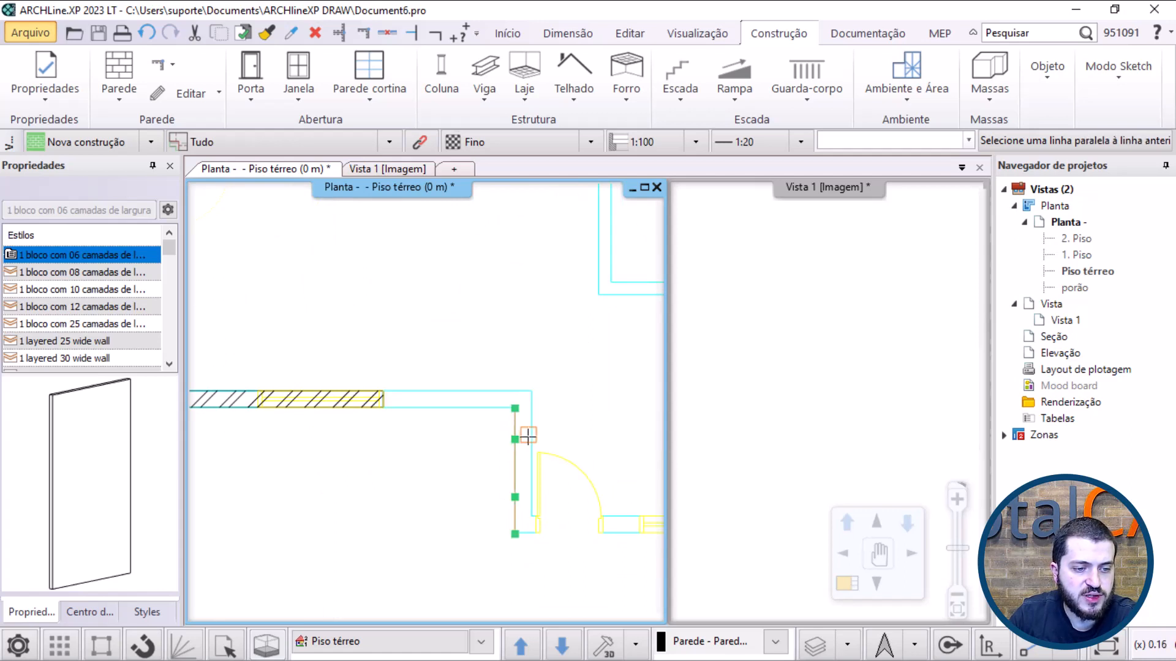
left_click(531, 437)
middle_click_drag(578, 496, 415, 454)
left_click(457, 493)
middle_click_drag(489, 494, 332, 470)
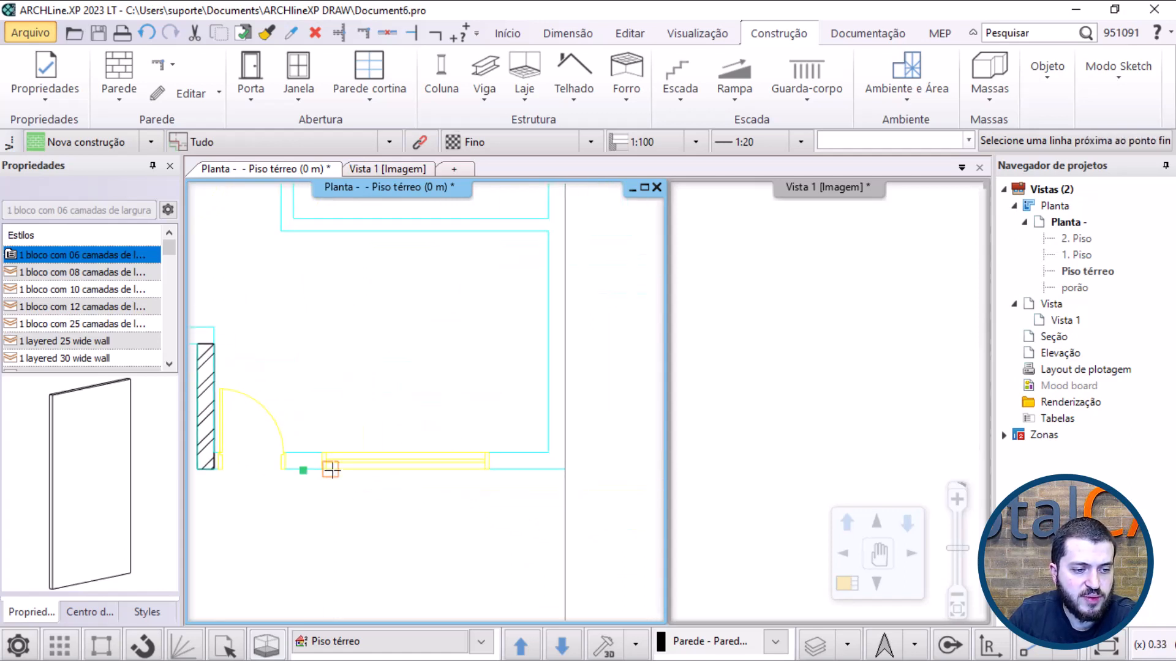
left_click(517, 453)
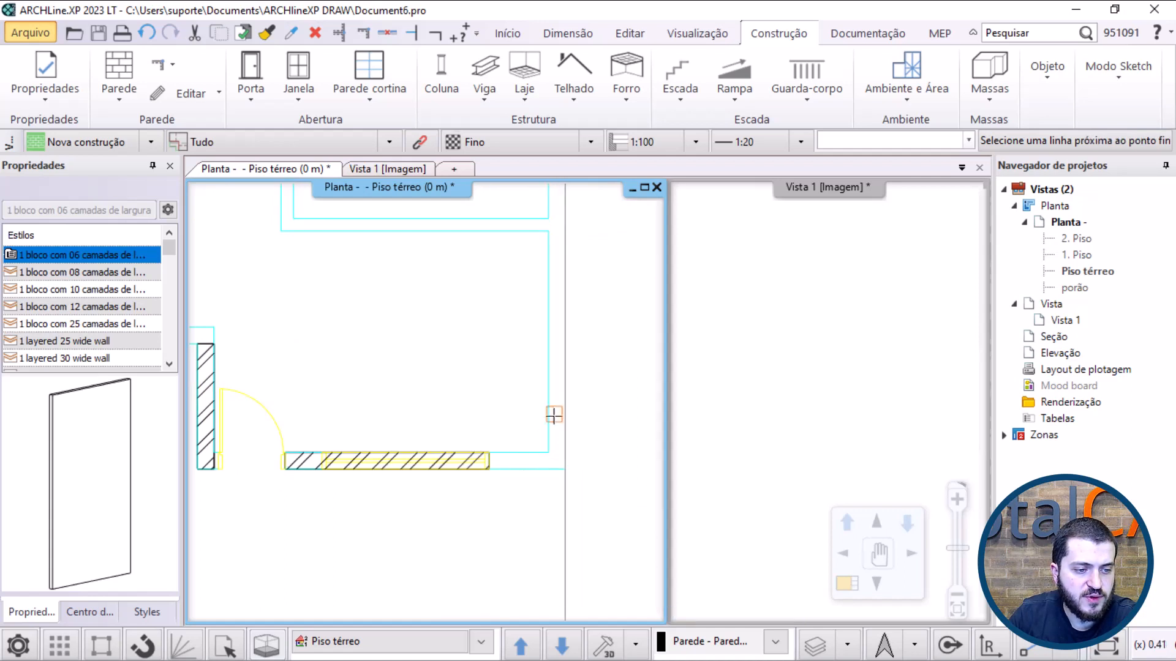
Step: Trace the house's full-height right outer wall from its inner and outer DWG lines
middle_click_drag(549, 416, 468, 599)
scroll(468, 599, "down", 3)
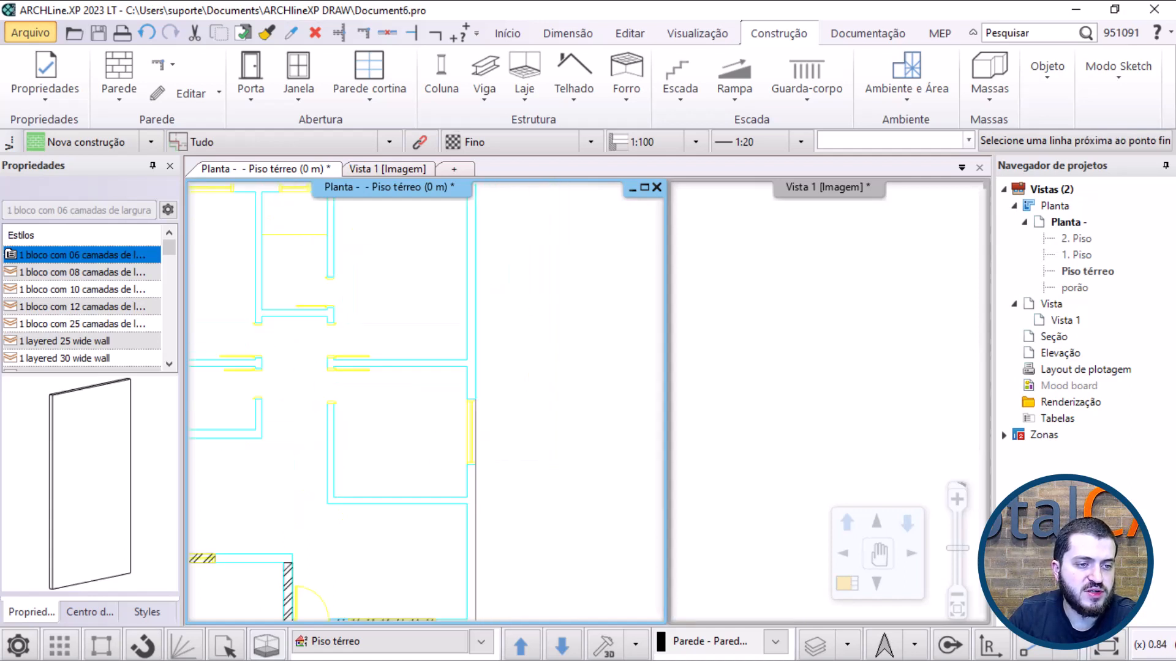
scroll(478, 296, "up", 5)
left_click(434, 313)
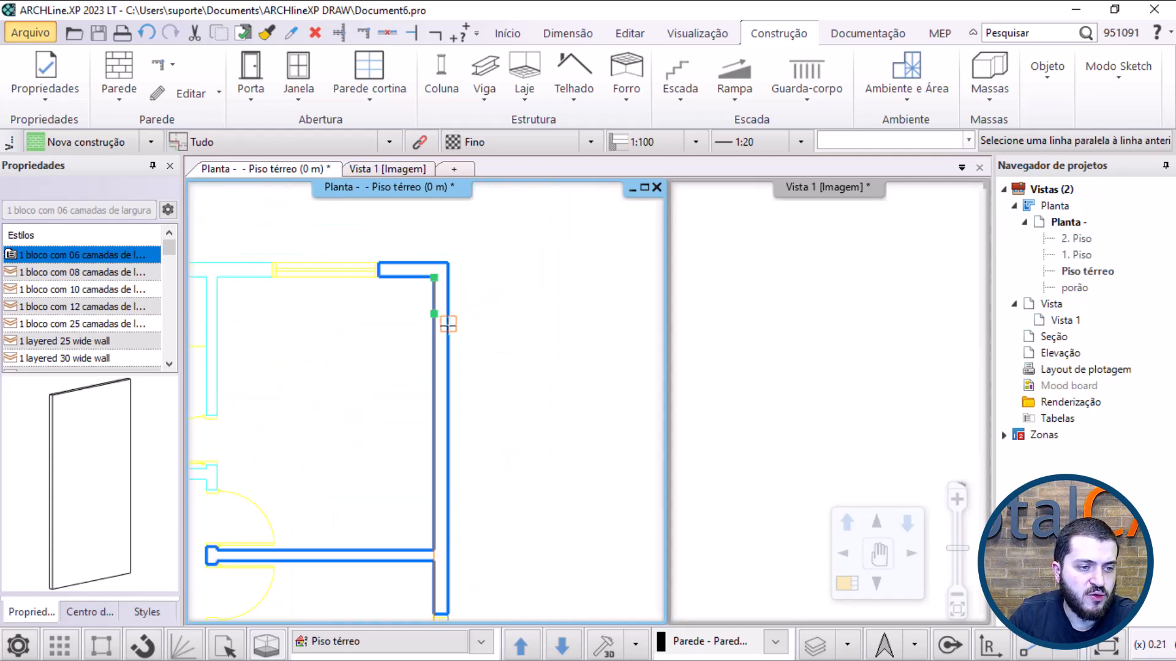
left_click(448, 326)
Step: Trace the rear wall across its three windows and the outer side wall of the upper-left room
middle_click_drag(311, 342, 617, 353)
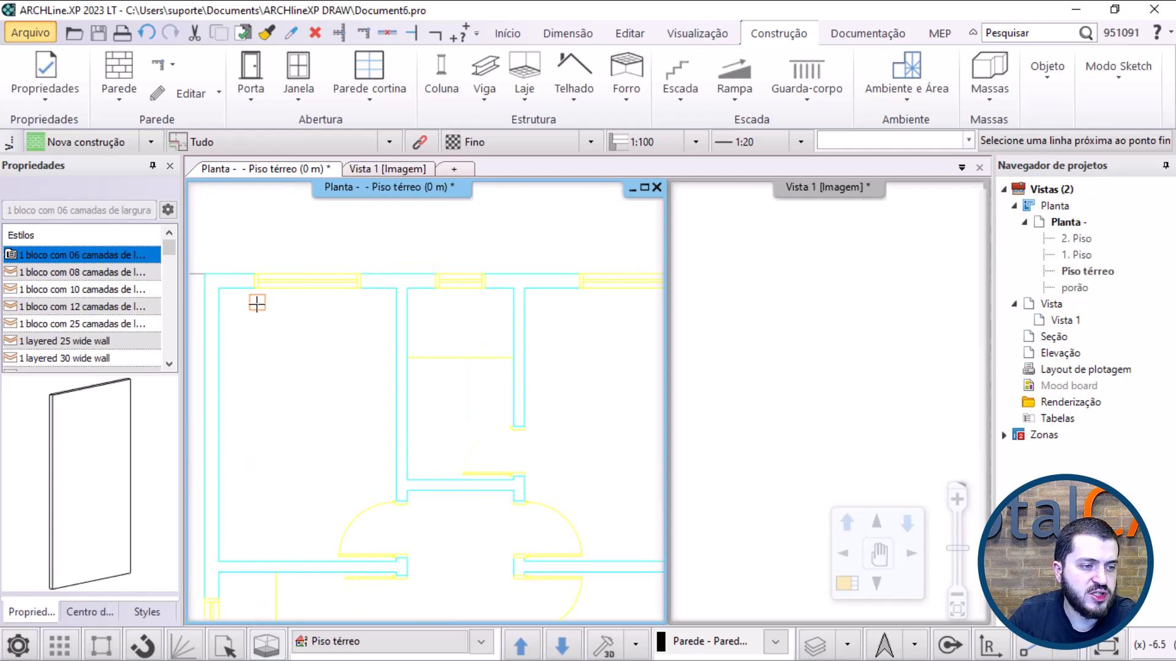
left_click(233, 290)
scroll(396, 277, "down", 2)
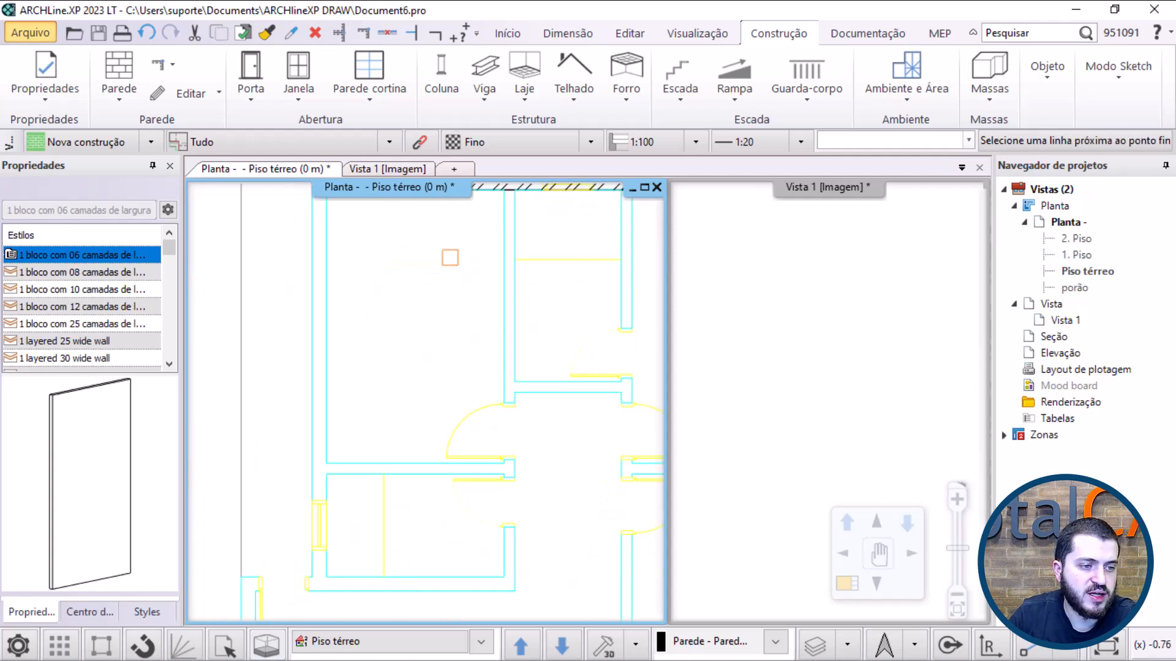
scroll(407, 481, "up", 4)
scroll(367, 429, "up", 3)
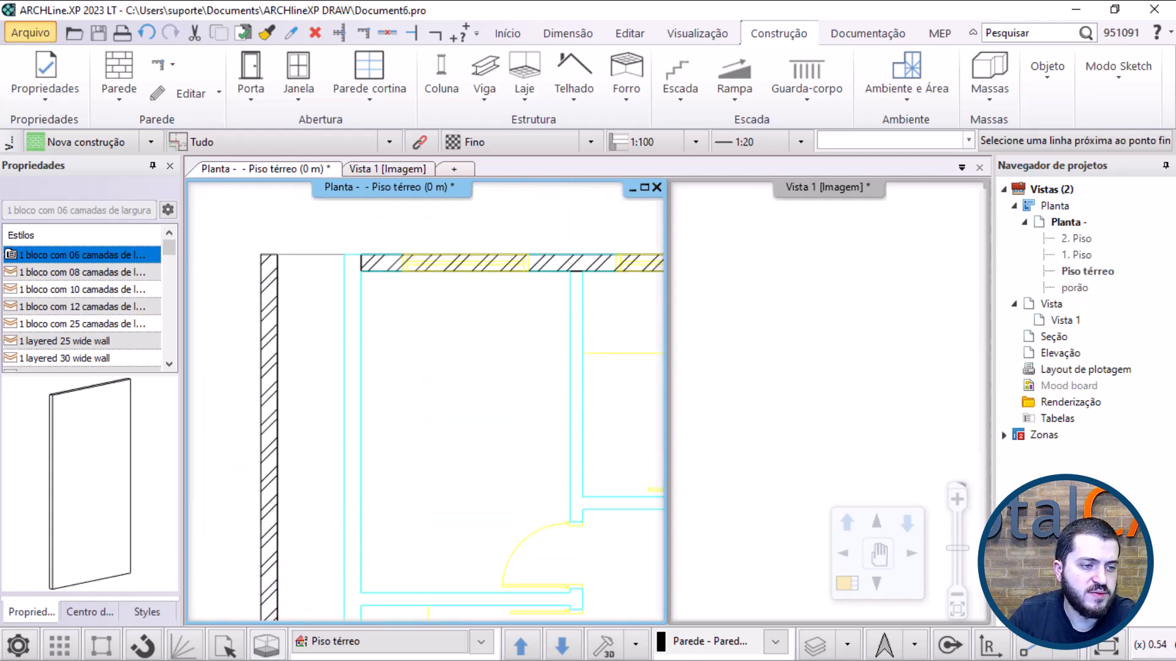
left_click(343, 335)
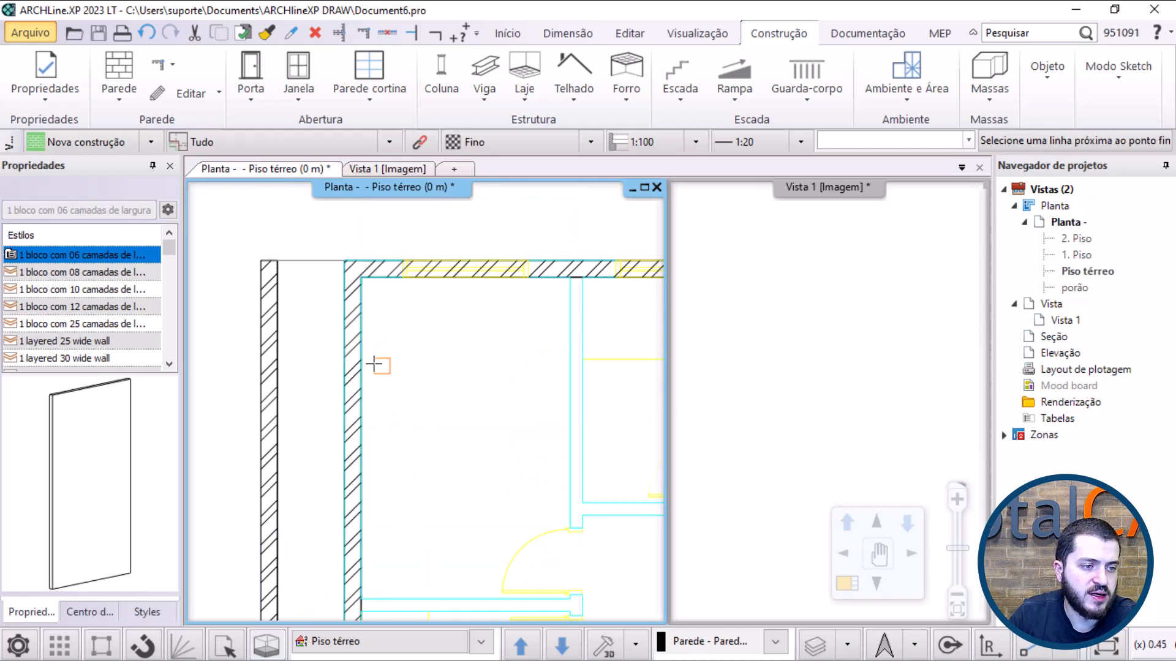
Step: Trace the upper and lower horizontal walls of the small room below the upper-left room
scroll(388, 226, "down", 2)
scroll(399, 391, "up", 3)
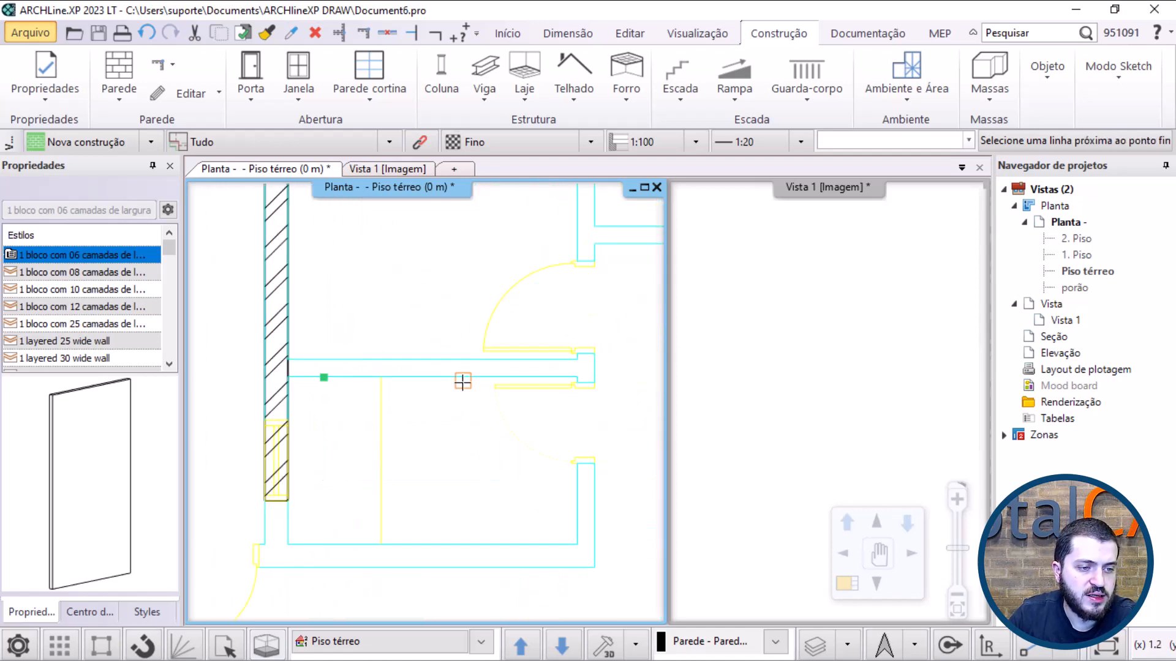
left_click(416, 357)
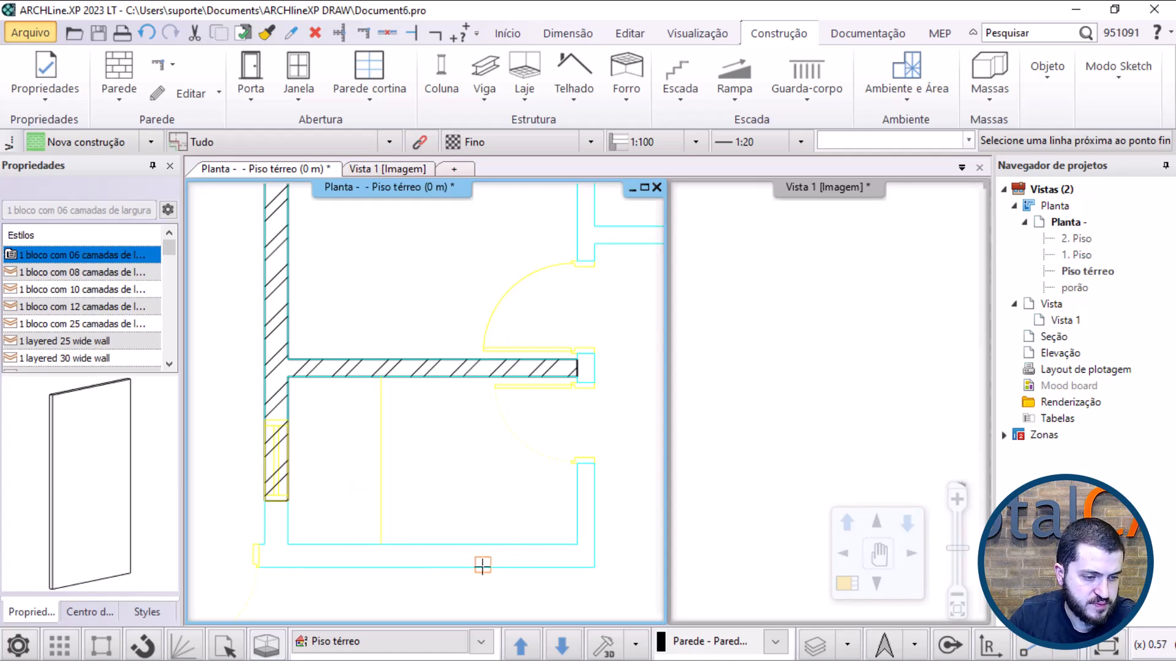
left_click(307, 544)
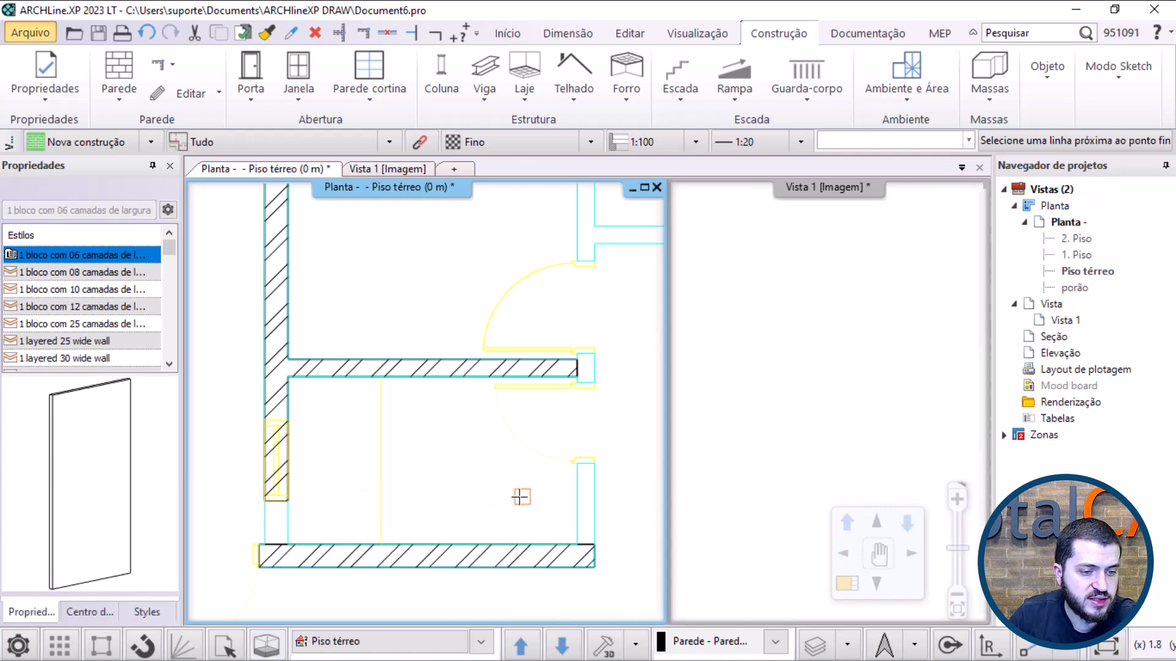
Step: Trace the long vertical wall on the corridor's left side and the short horizontal wall closing the corridor's upper end
middle_click_drag(597, 334, 542, 534)
middle_click_drag(531, 334, 502, 525)
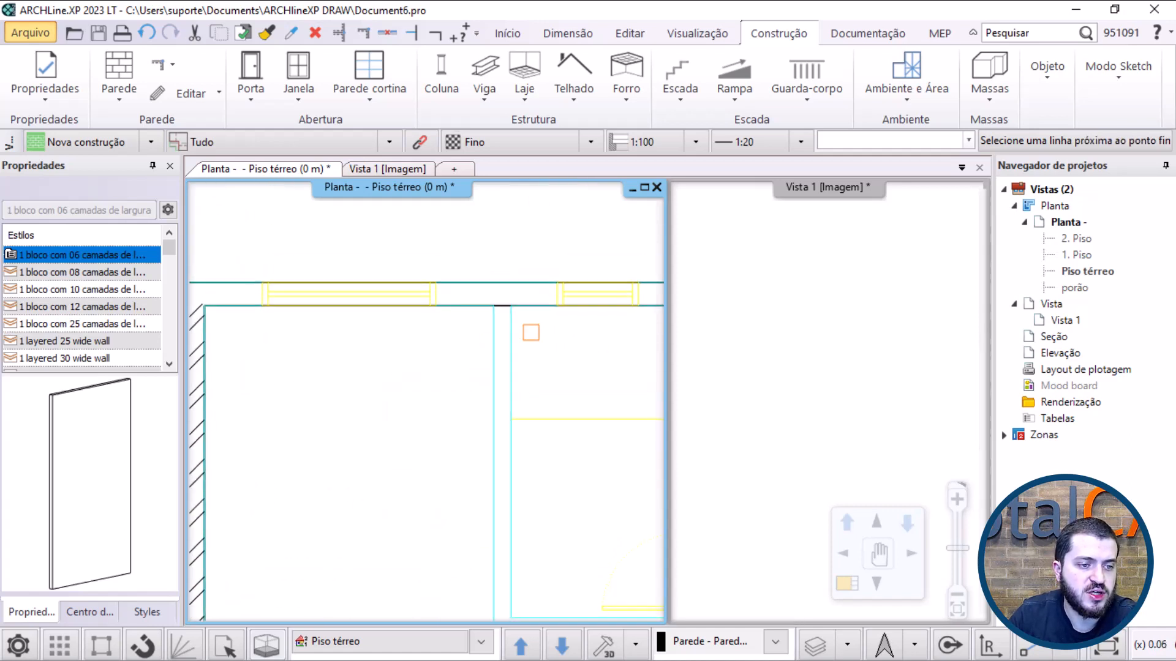
left_click(510, 356)
scroll(509, 354, "down", 4)
middle_click_drag(569, 373, 475, 309)
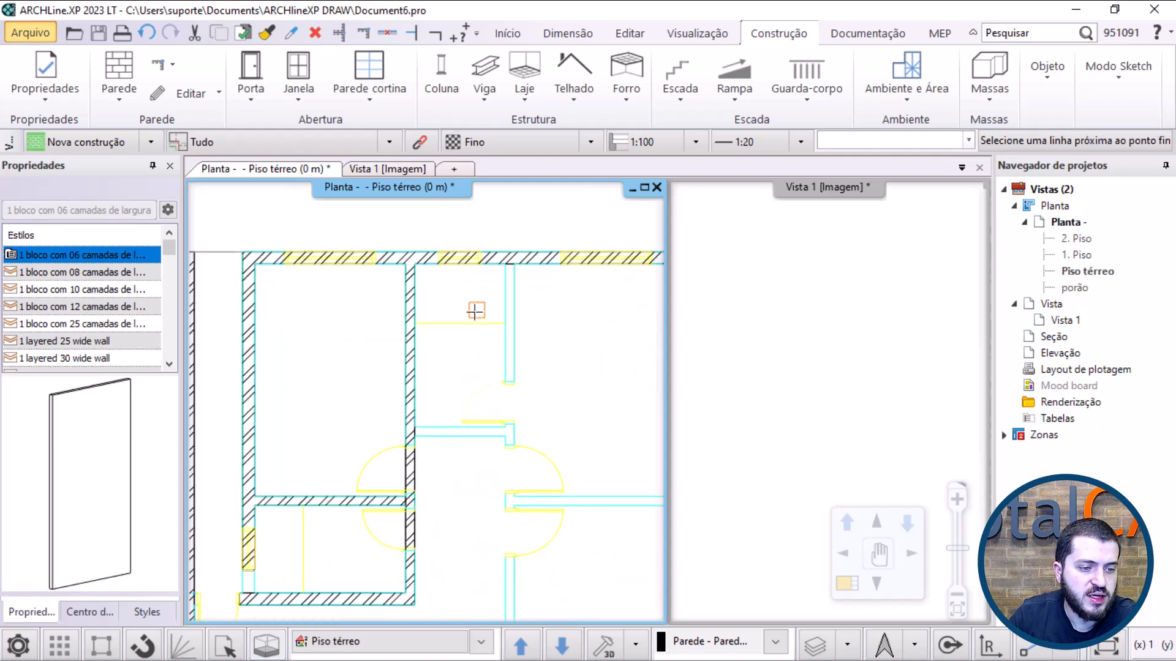
scroll(433, 451, "up", 3)
middle_click_drag(432, 451, 364, 433)
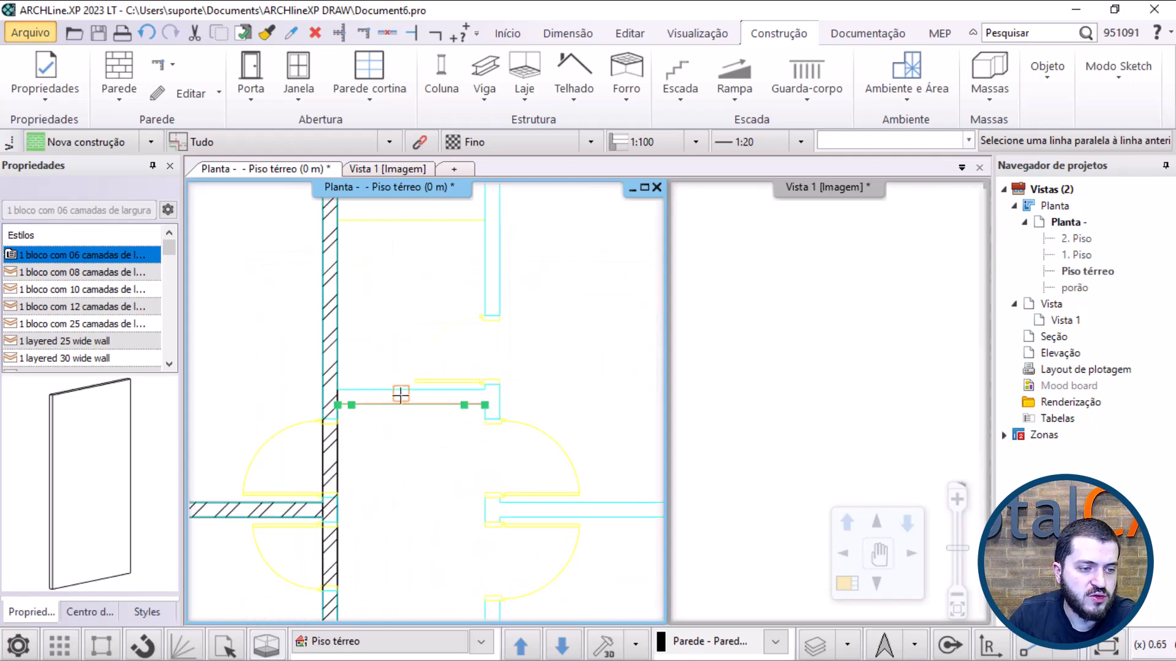
left_click(400, 395)
Step: Trace the vertical wall on the corridor's right side and the lower horizontal wall of the lower-right room
middle_click_drag(497, 274, 444, 368)
scroll(441, 446, "down", 2)
middle_click_drag(442, 445, 414, 279)
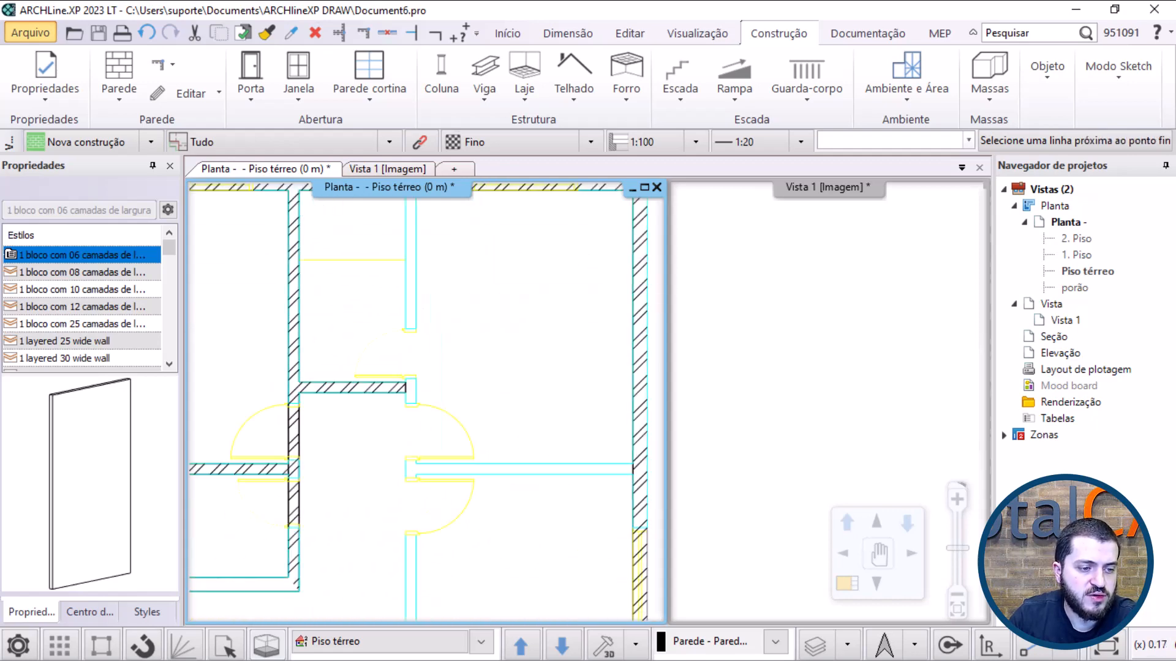
scroll(406, 523, "up", 1)
middle_click_drag(408, 520, 408, 367)
left_click(405, 432)
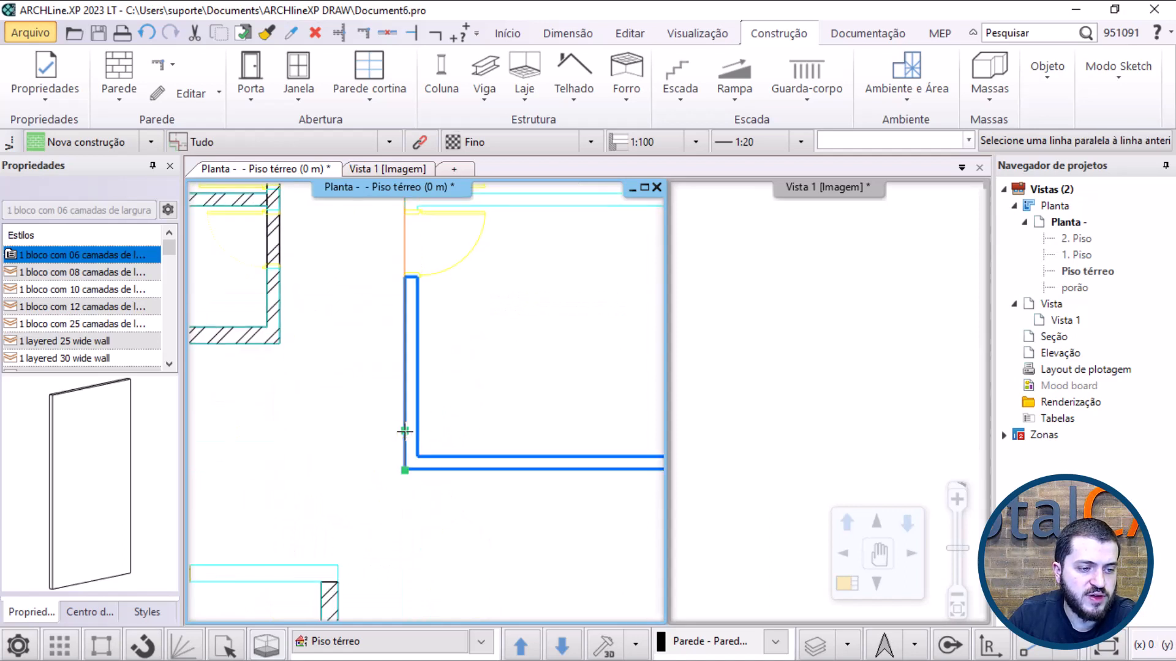
left_click(416, 402)
middle_click_drag(463, 501, 439, 465)
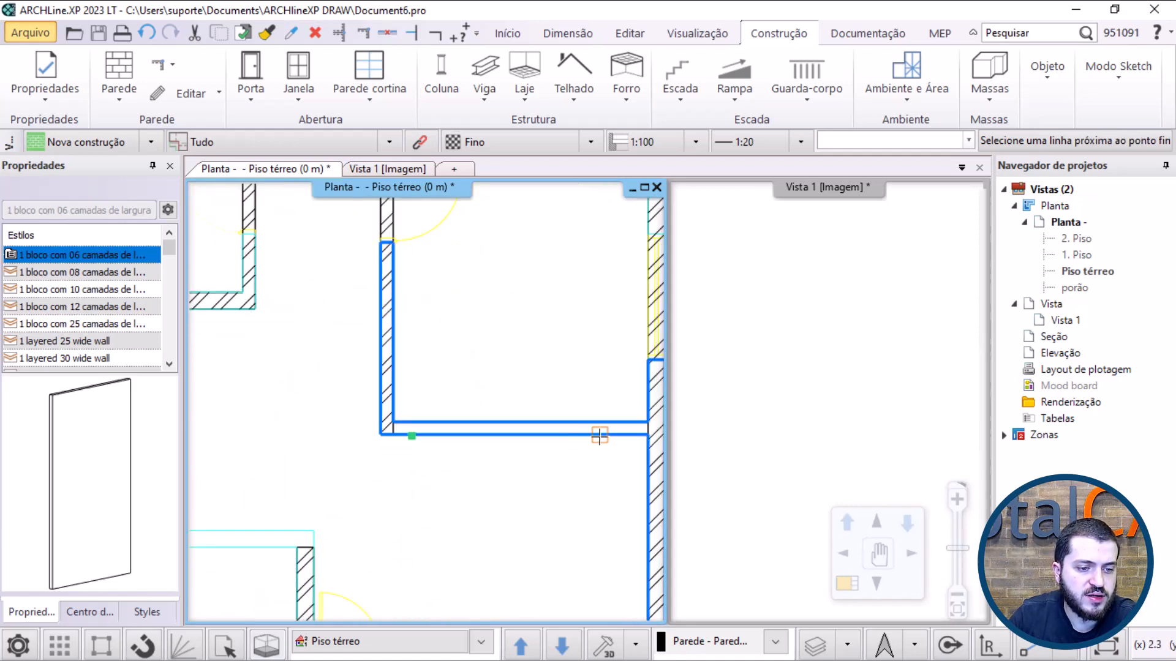
left_click(554, 432)
Step: Trace the horizontal wall dividing the two right-hand rooms and finish the wall creation
scroll(555, 458, "down", 2)
middle_click_drag(555, 458, 460, 563)
scroll(553, 386, "up", 2)
left_click(476, 395)
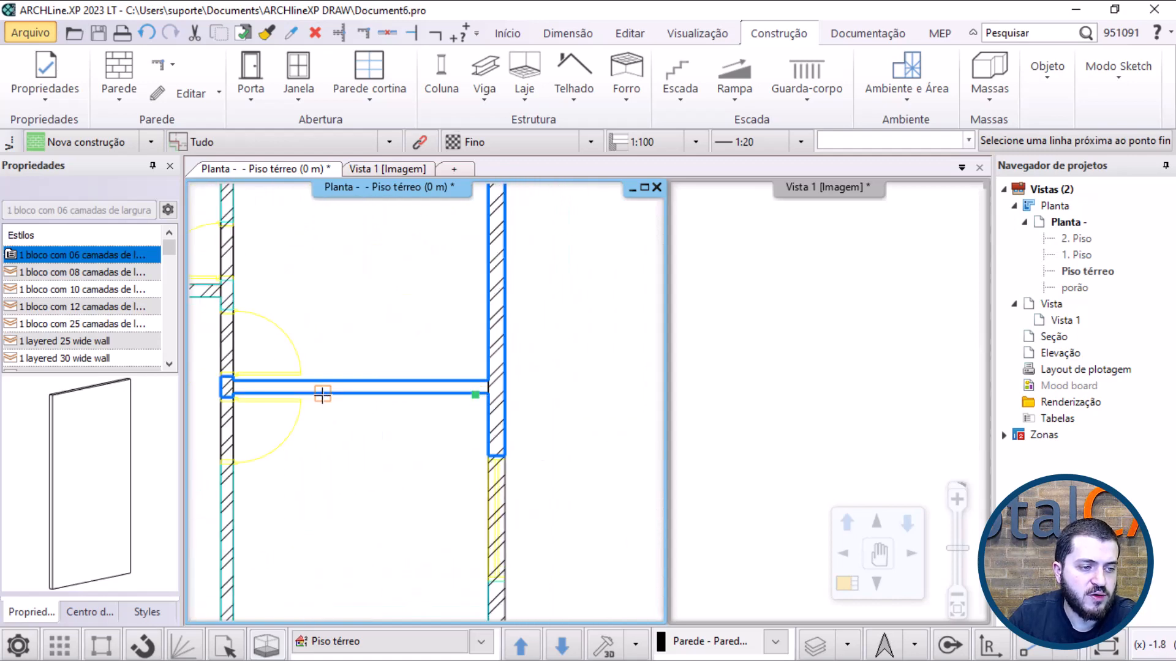
left_click(354, 381)
middle_click_drag(366, 253, 437, 457)
scroll(384, 424, "down", 2)
mouse_move(367, 490)
middle_mouse_down()
mouse_move(451, 395)
mouse_move(527, 209)
middle_mouse_up()
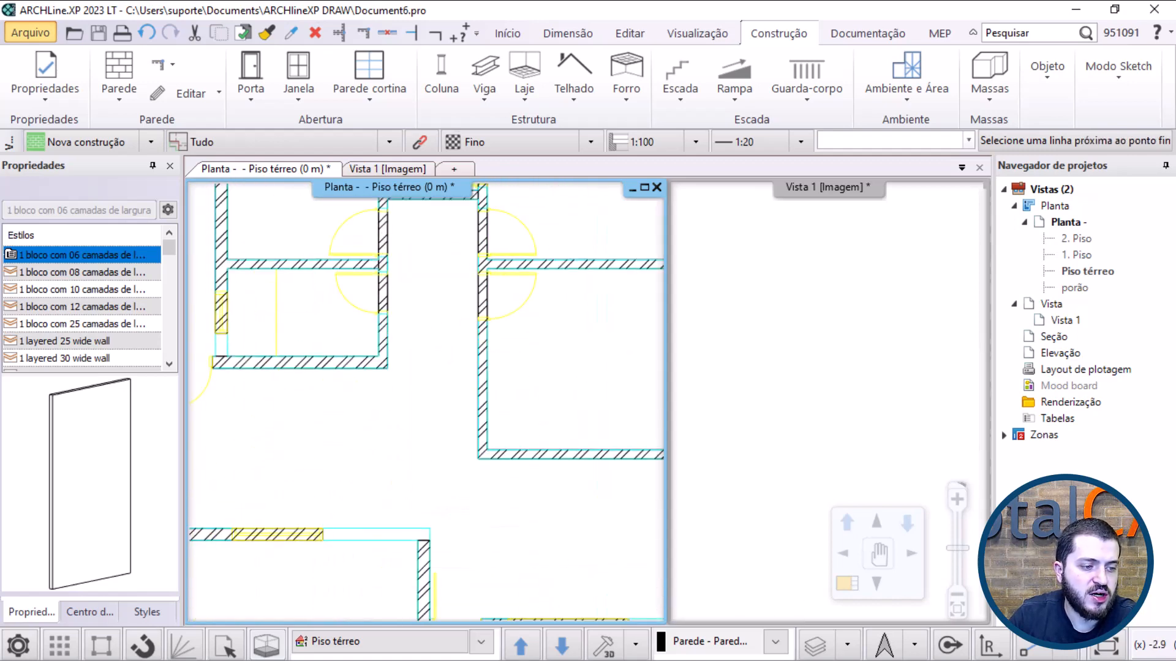
middle_click_drag(391, 521, 387, 422)
scroll(468, 391, "down", 4)
key("Escape")
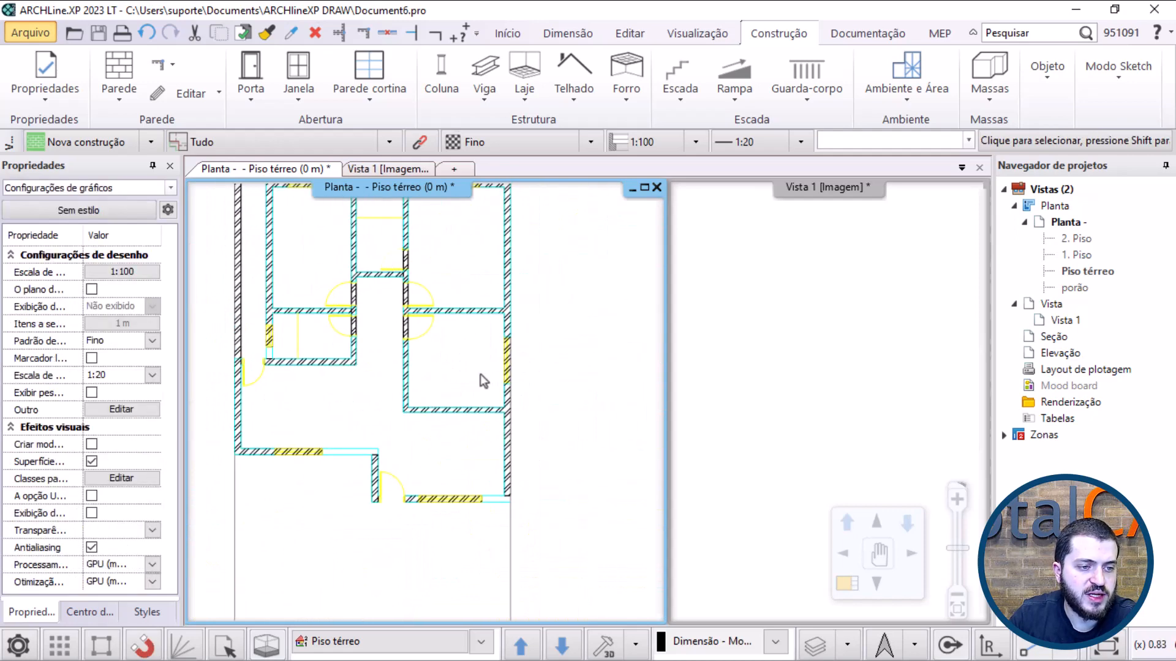
Step: Examine the traced walls in the plan and from several angles in the 3D view, including the front window wall's properties
scroll(432, 351, "down", 1)
middle_click_drag(431, 351, 440, 408)
scroll(440, 408, "up", 1)
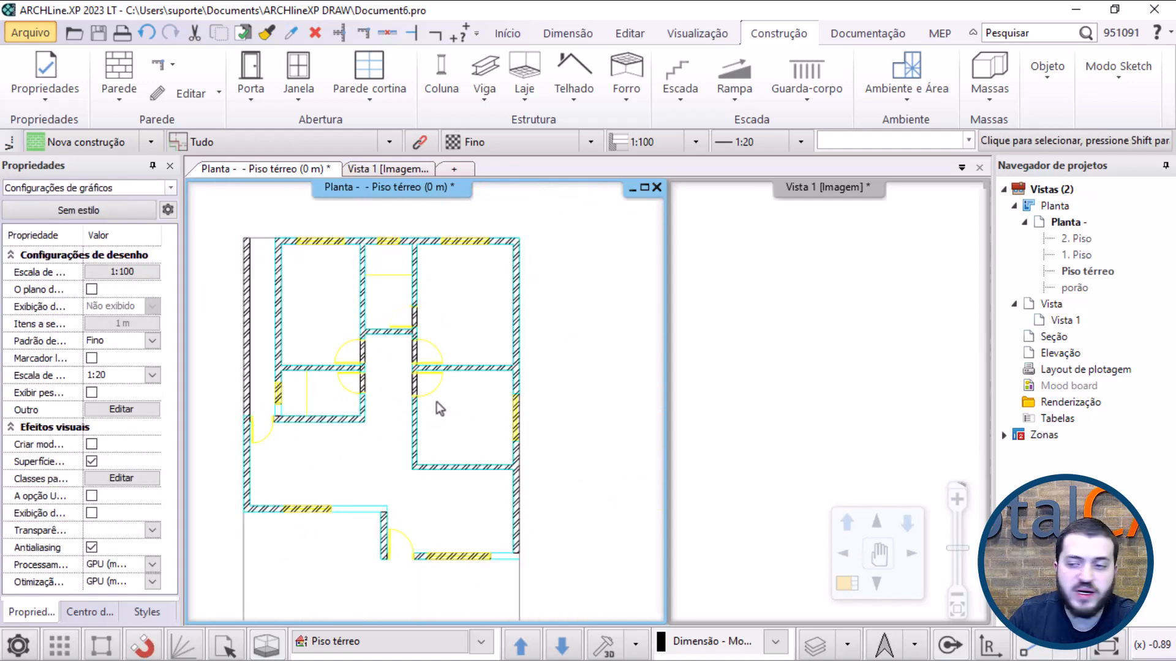
left_click(796, 304)
middle_click_drag(787, 331, 799, 399)
scroll(799, 402, "down", 3)
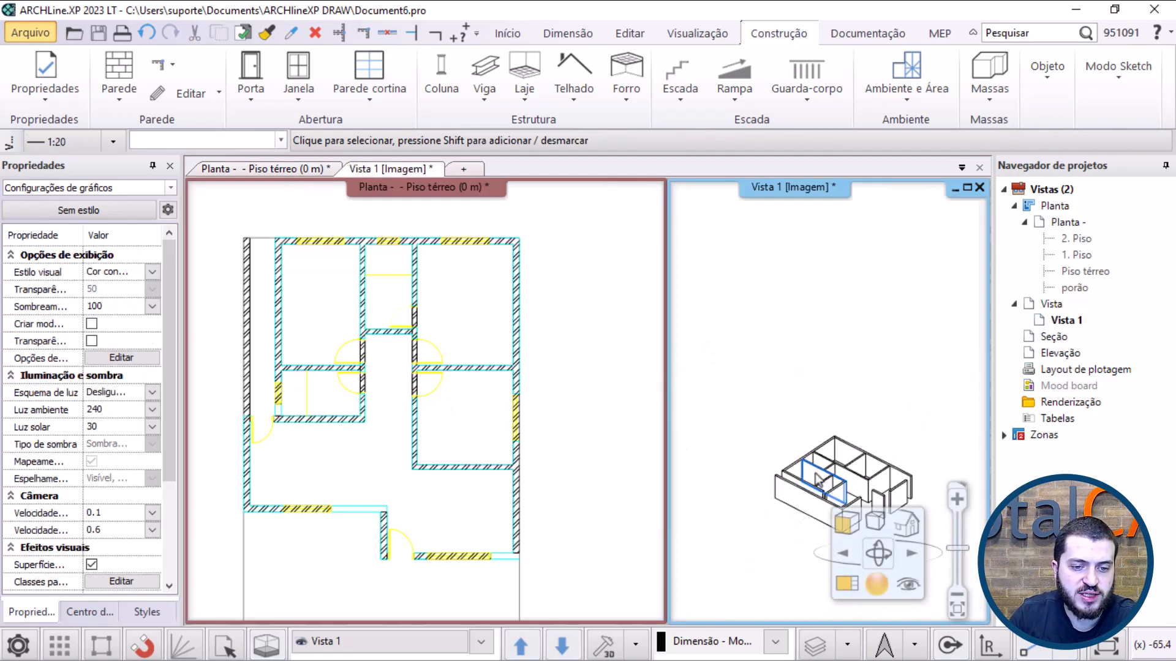
scroll(818, 480, "up", 5)
left_click(833, 422)
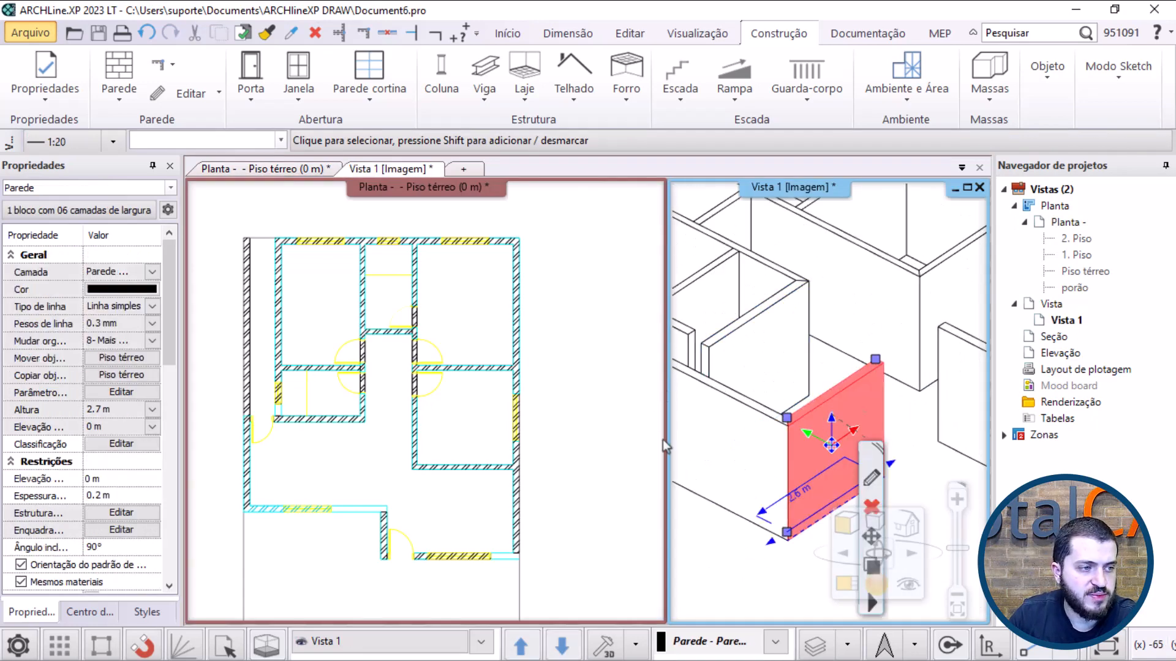
scroll(832, 325, "down", 4)
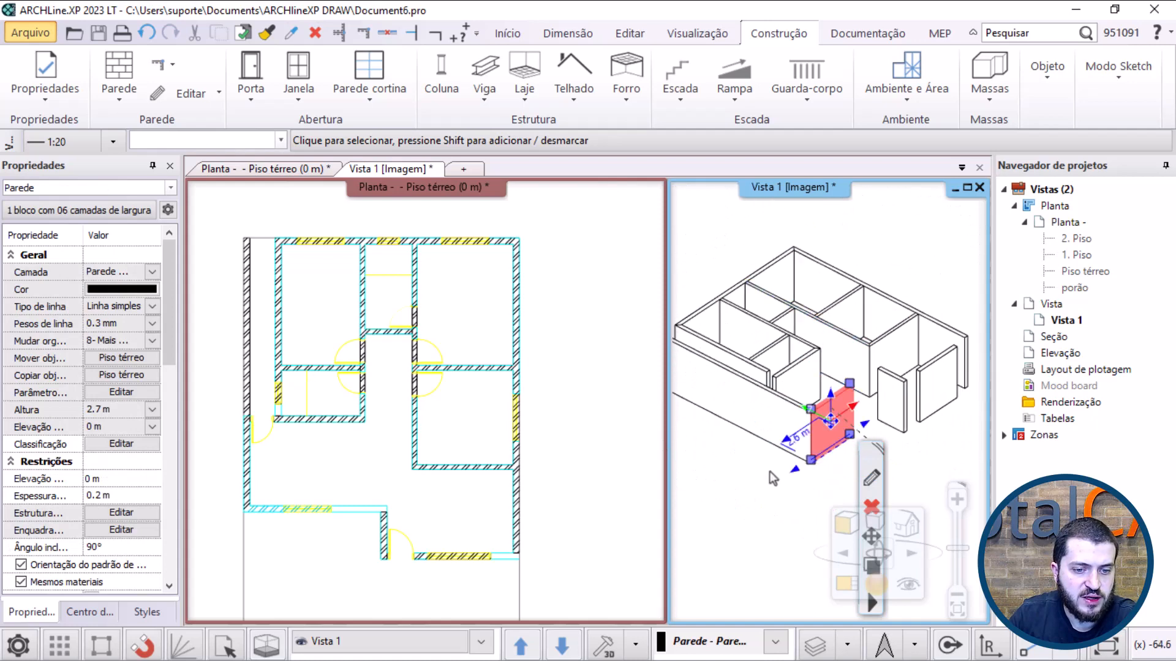
left_click(769, 474)
mouse_move(845, 395)
middle_mouse_down()
mouse_move(725, 395)
mouse_move(667, 369)
mouse_move(829, 354)
middle_mouse_up()
left_click(604, 438)
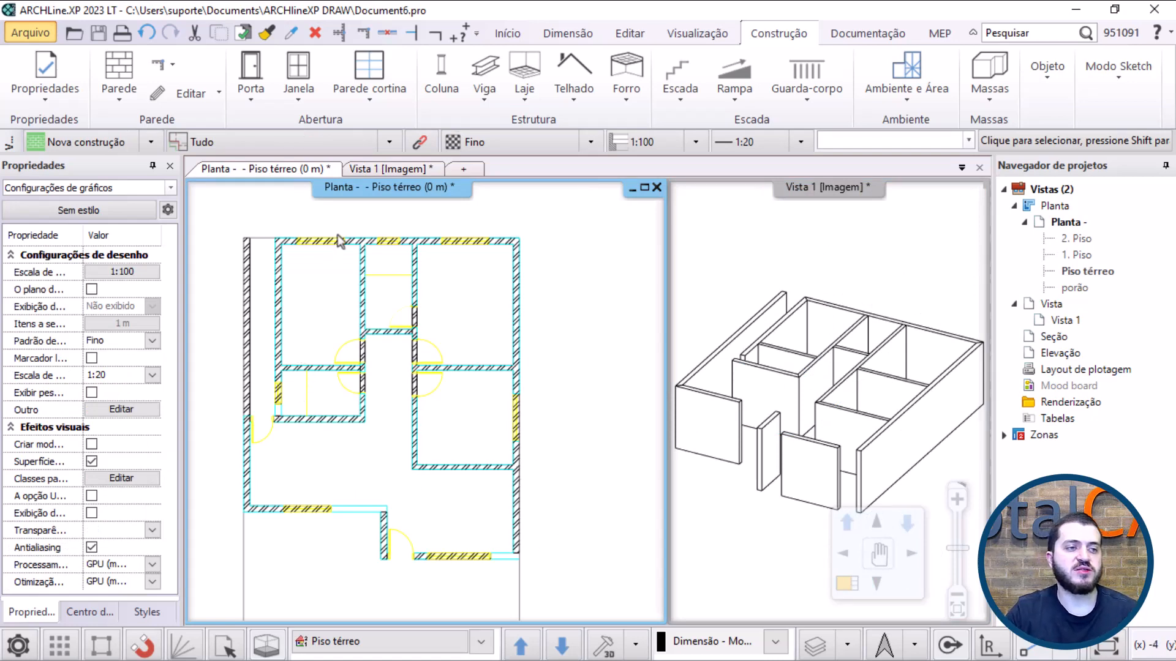
Step: Join the lower wall of the small left room to the left exterior wall with an L connection
scroll(287, 429, "up", 2)
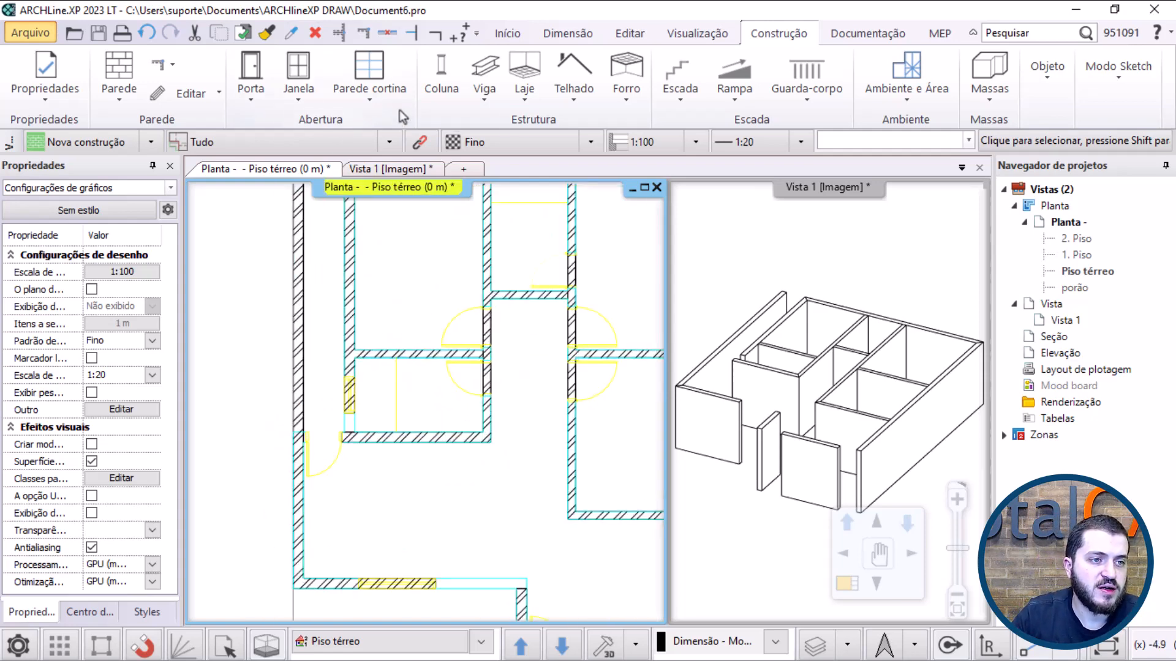
left_click(364, 41)
scroll(417, 404, "up", 3)
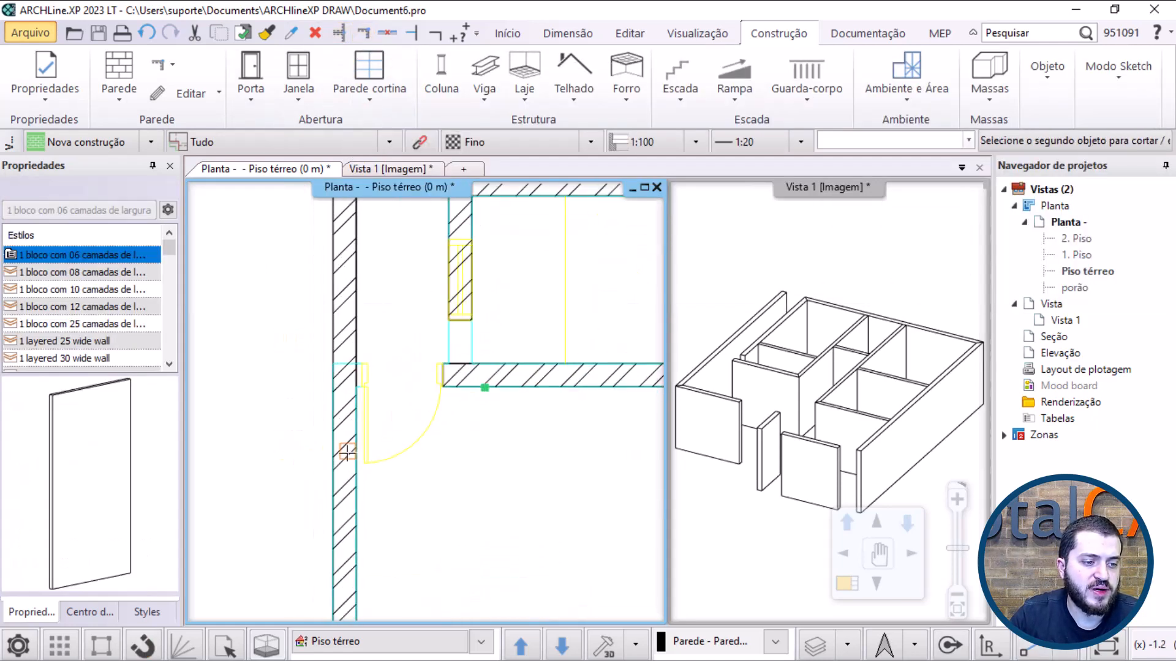
Step: Join the short vertical wall beside the entrance to the front-left wall and the entrance's front wall with L connections
scroll(429, 432, "down", 4)
scroll(432, 434, "up", 2)
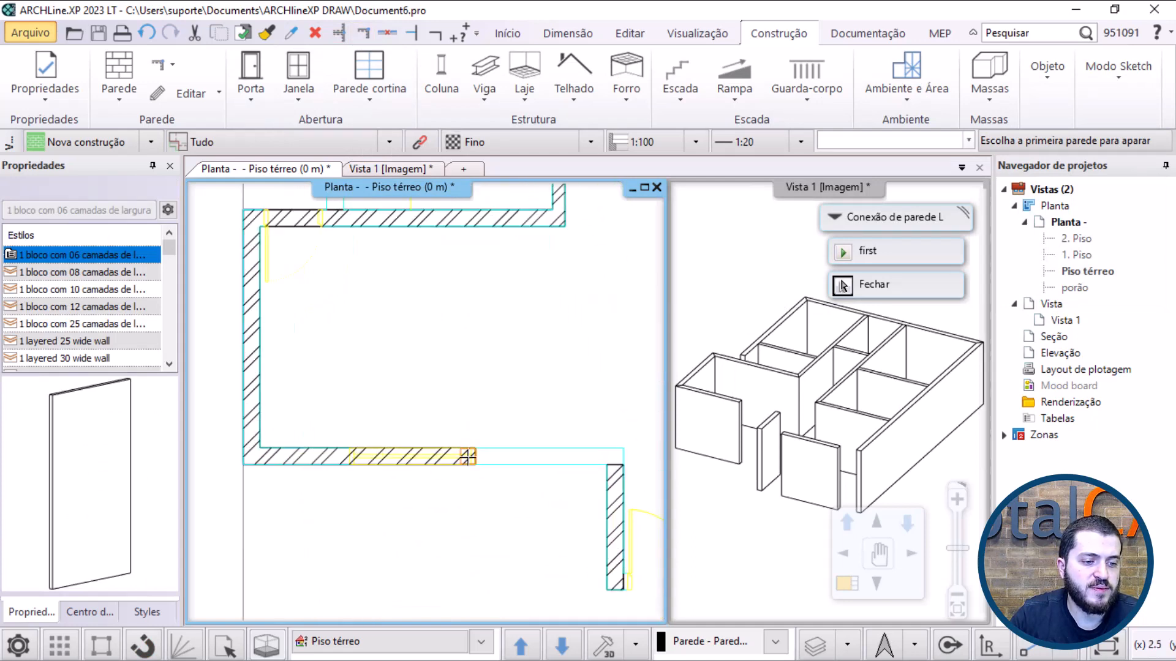
left_click(458, 464)
left_click(607, 517)
scroll(609, 515, "down", 2)
middle_click_drag(625, 545, 398, 465)
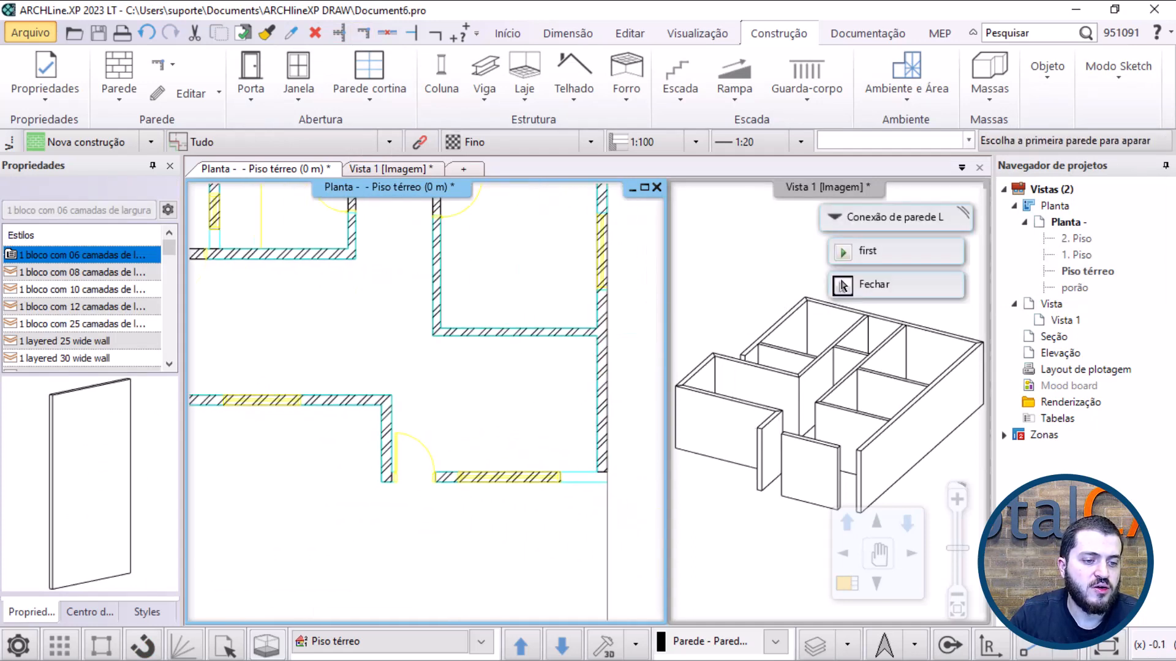
scroll(420, 511, "up", 2)
left_click(486, 453)
left_click(365, 423)
Step: Join the entrance's front wall to the right exterior wall with an L connection and finish the command
scroll(386, 425, "down", 2)
left_click_drag(441, 438, 407, 436)
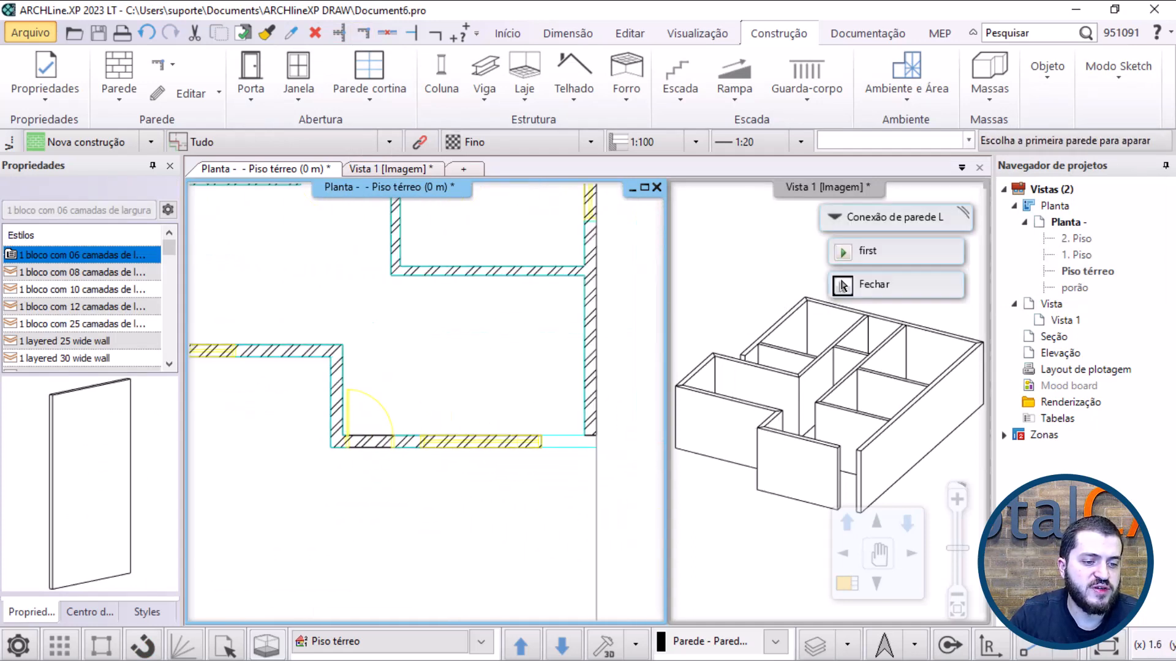
middle_click_drag(407, 436, 321, 442)
left_click(428, 452)
left_click(504, 398)
scroll(424, 401, "down", 1)
scroll(294, 274, "down", 1)
middle_click_drag(294, 274, 420, 411)
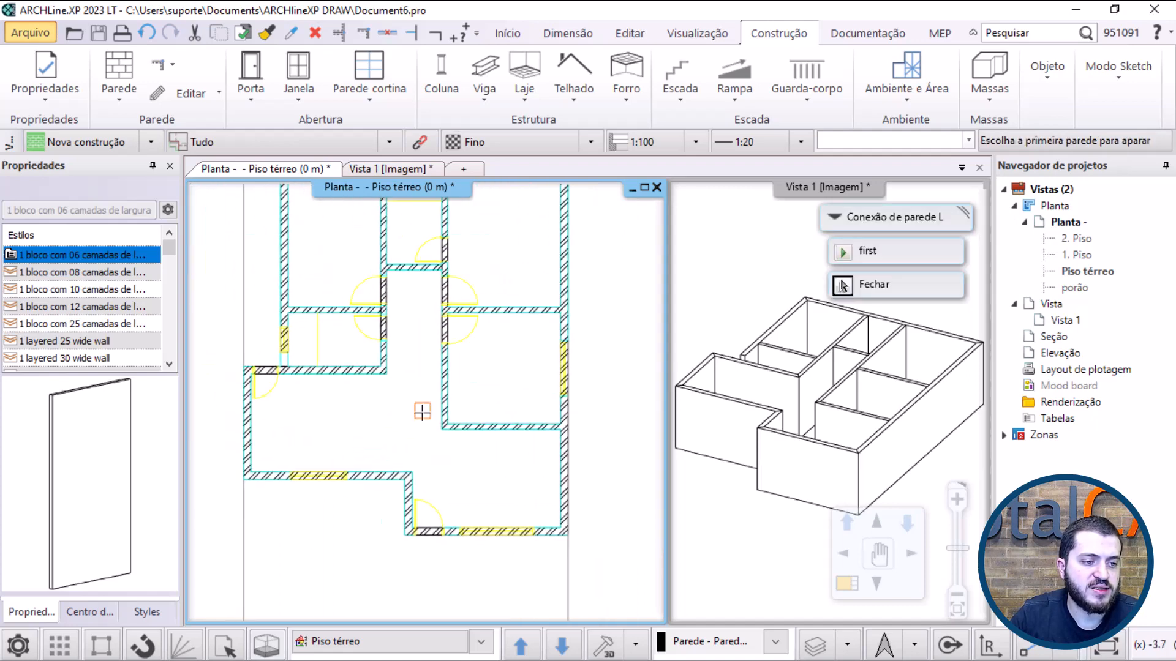
scroll(263, 337, "up", 2)
middle_click_drag(260, 331, 350, 352)
scroll(409, 387, "up", 1)
key("Escape")
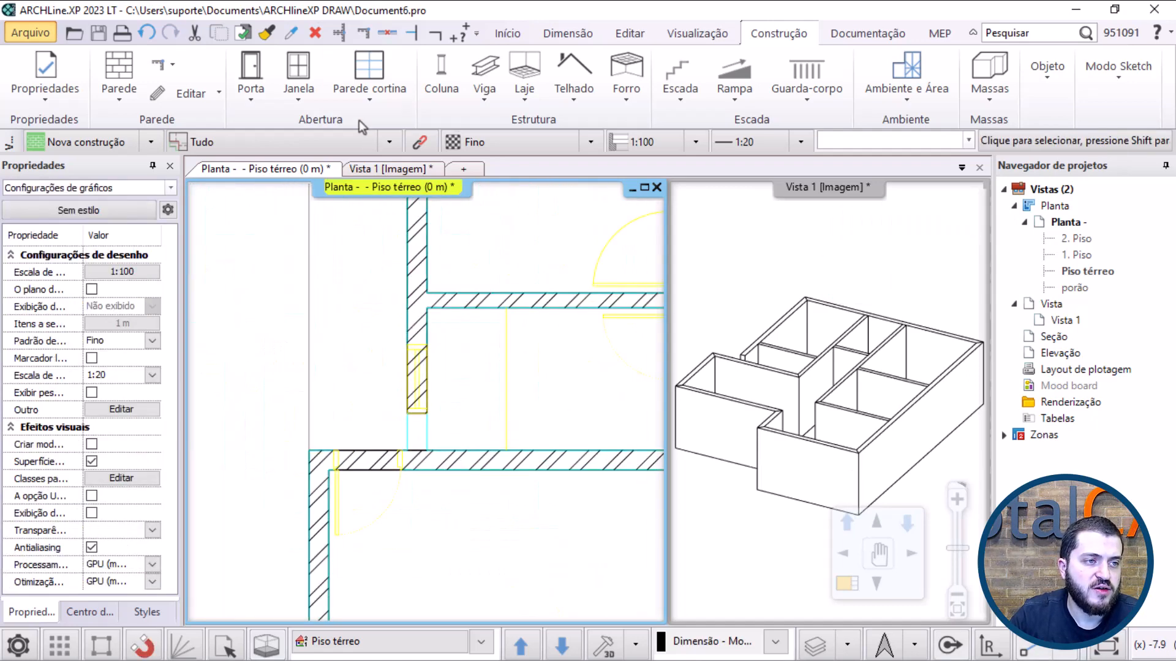
Step: Join the small left room's exterior vertical wall to that room's lower horizontal wall with a T connection
scroll(429, 401, "down", 3)
middle_click_drag(563, 324, 304, 450)
middle_click_drag(410, 493, 388, 491)
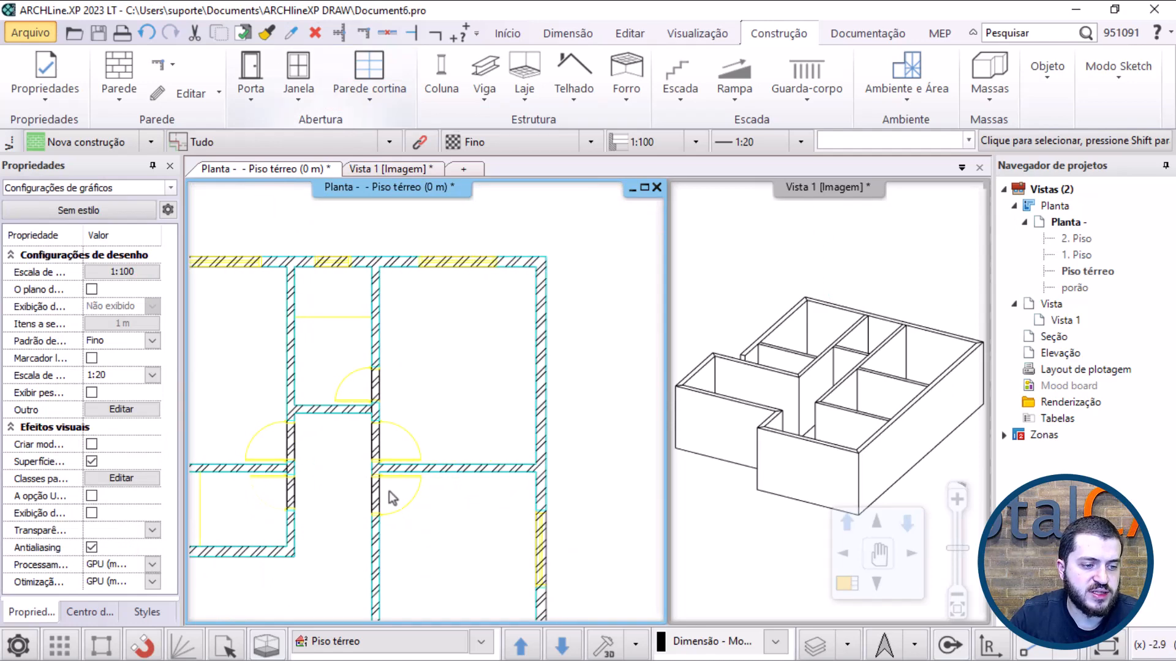
scroll(377, 515, "down", 1)
middle_click_drag(349, 575, 436, 367)
scroll(336, 340, "up", 2)
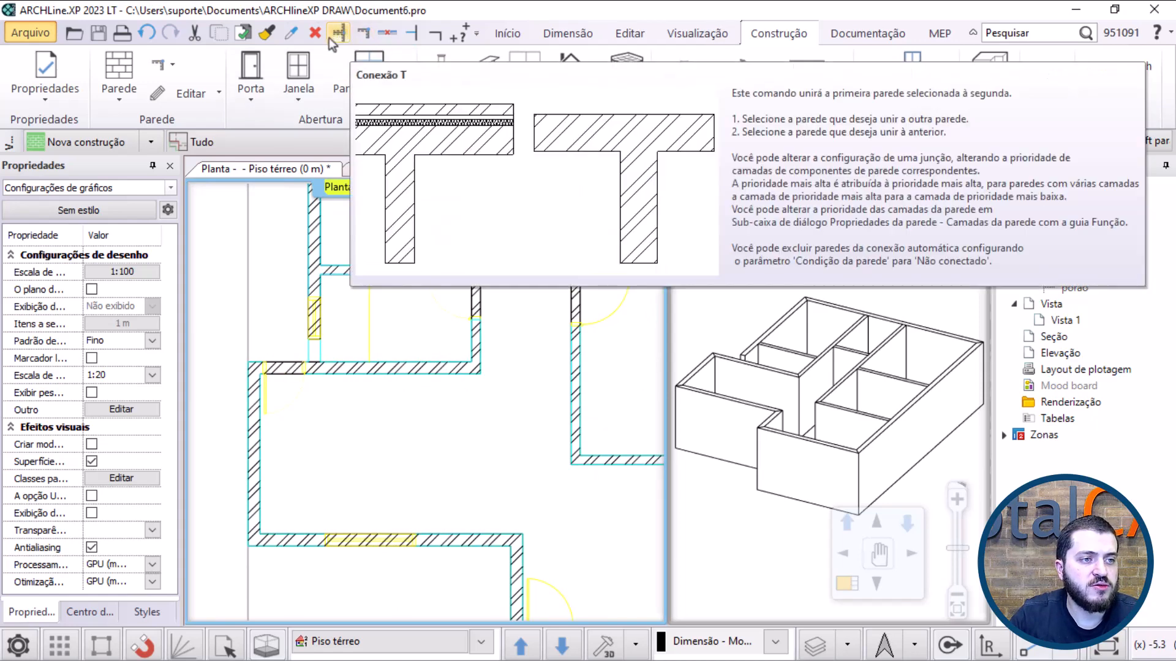
left_click(334, 33)
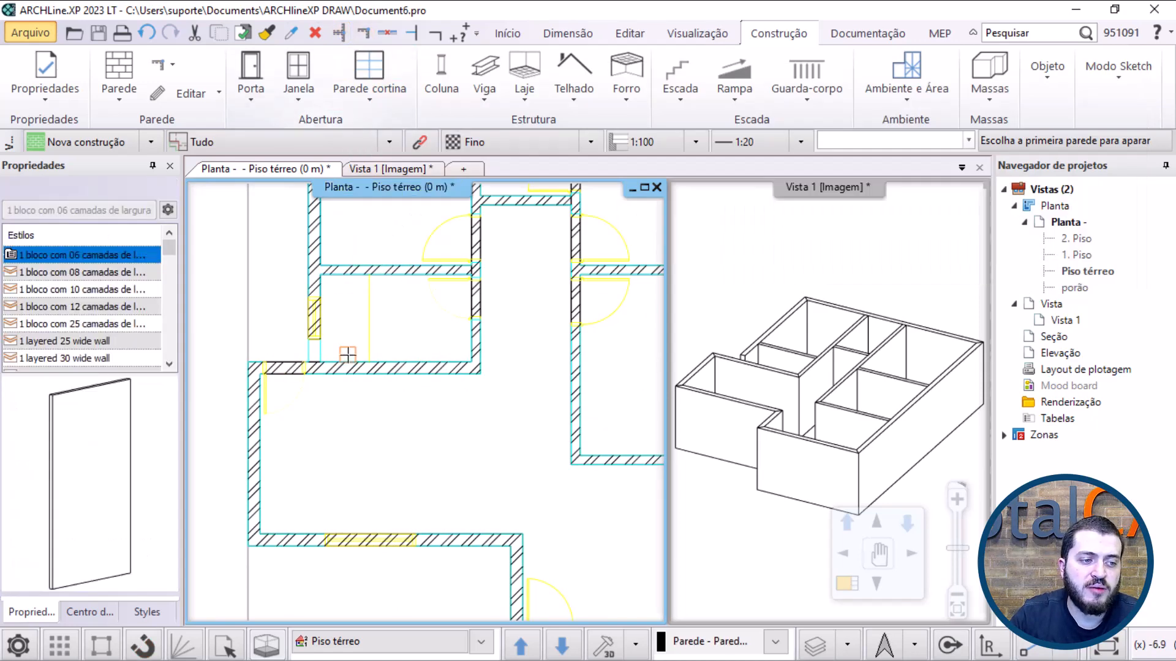
scroll(346, 356, "up", 3)
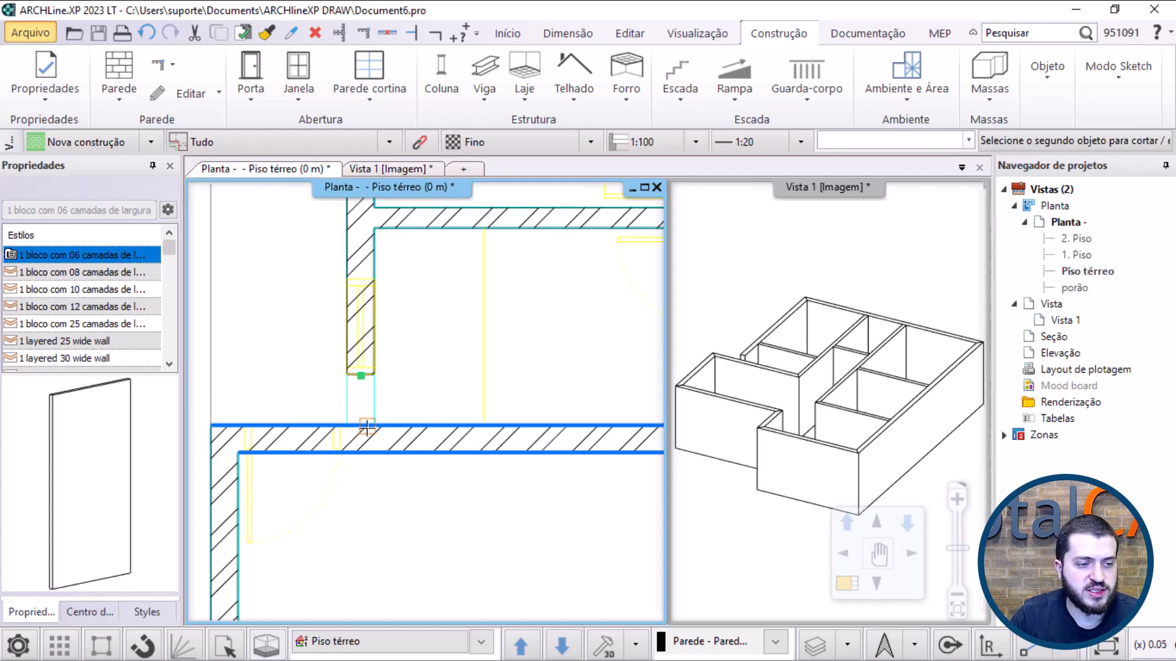
left_click(361, 427)
Step: Try to join the wall dividing the two left rooms to the vertical walls at both its ends with T connections
scroll(411, 359, "down", 4)
scroll(486, 331, "up", 5)
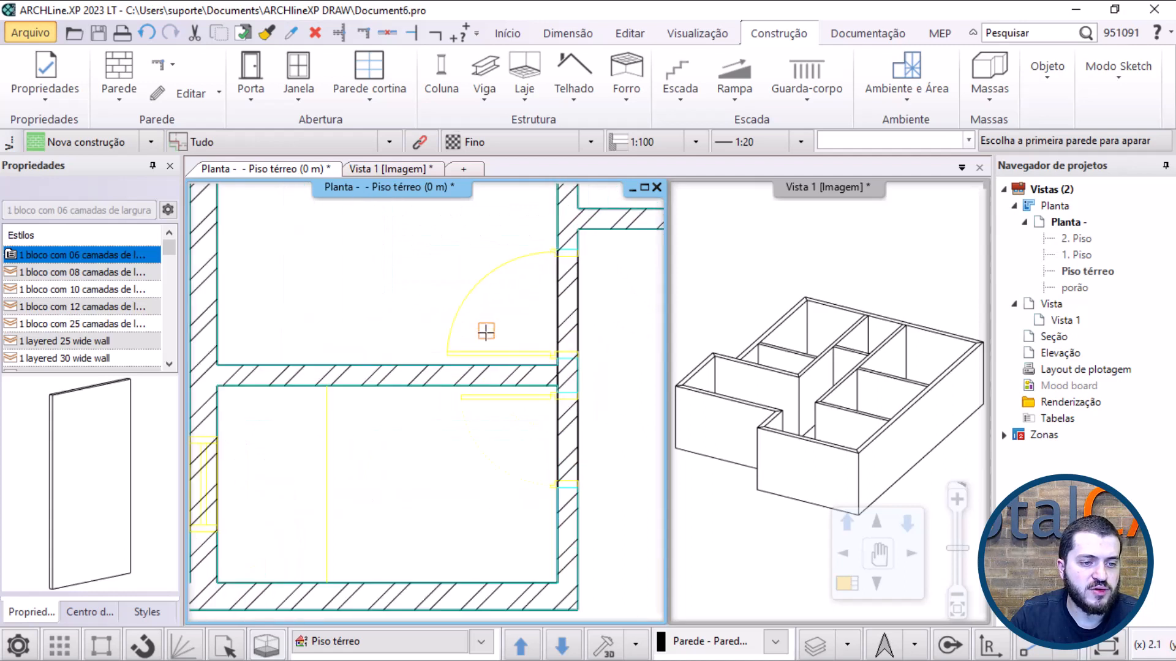
left_click(564, 399)
left_click(612, 365)
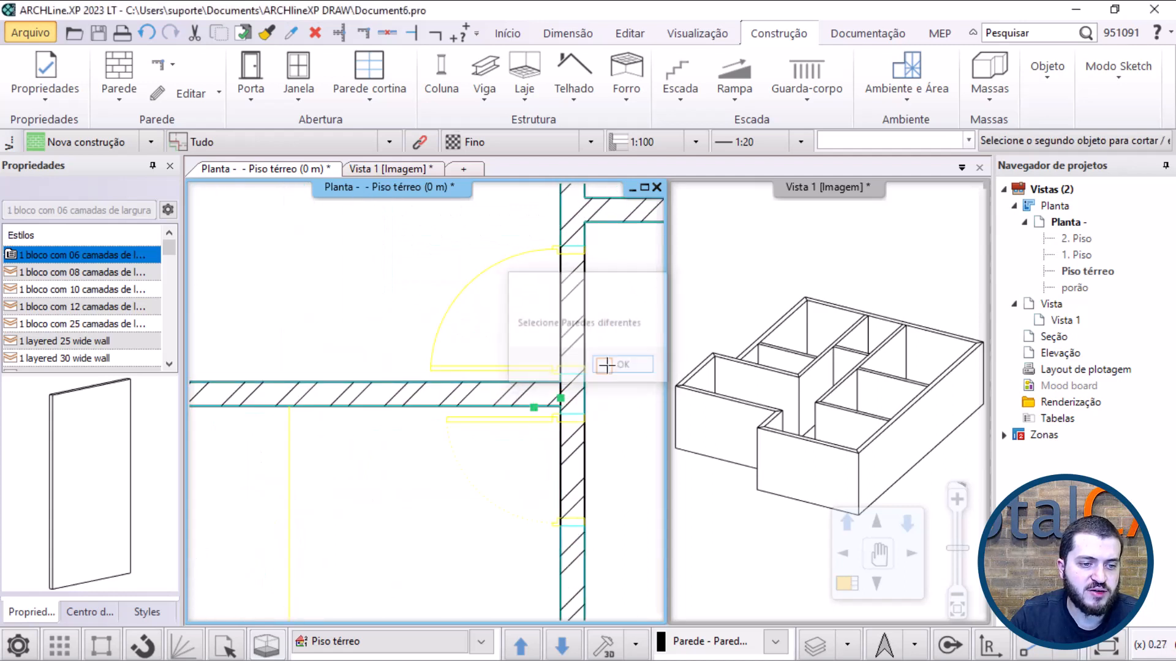
scroll(412, 399, "down", 2)
scroll(351, 411, "up", 2)
left_click(380, 402)
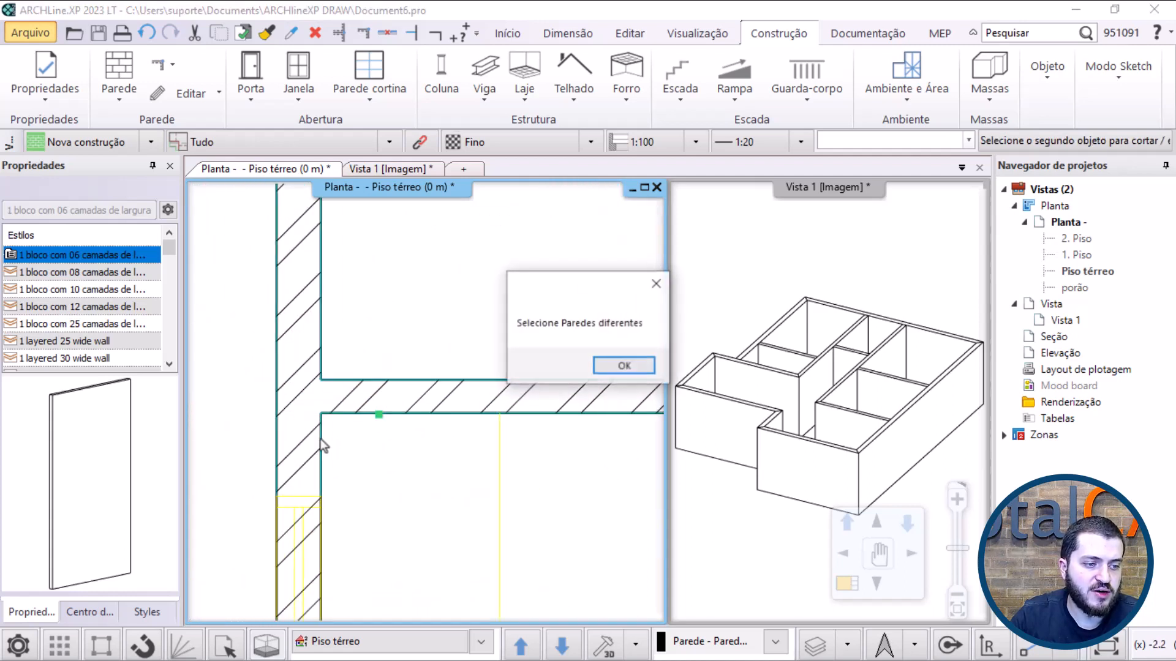
left_click(618, 365)
key("Escape")
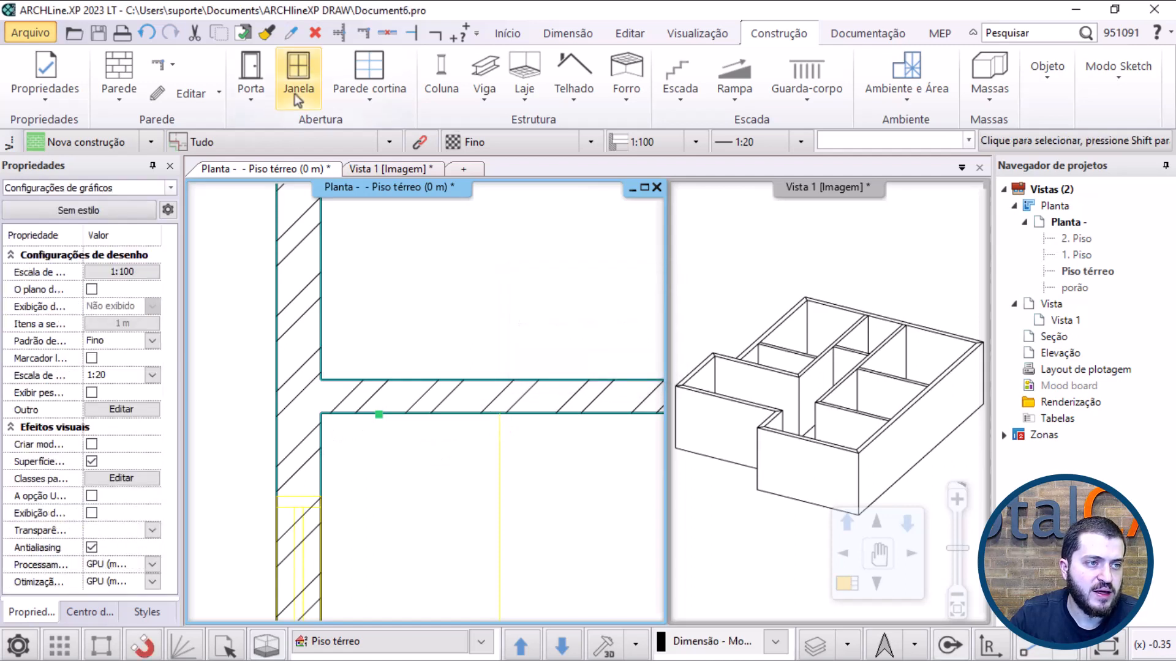
left_click(332, 38)
left_click(310, 438)
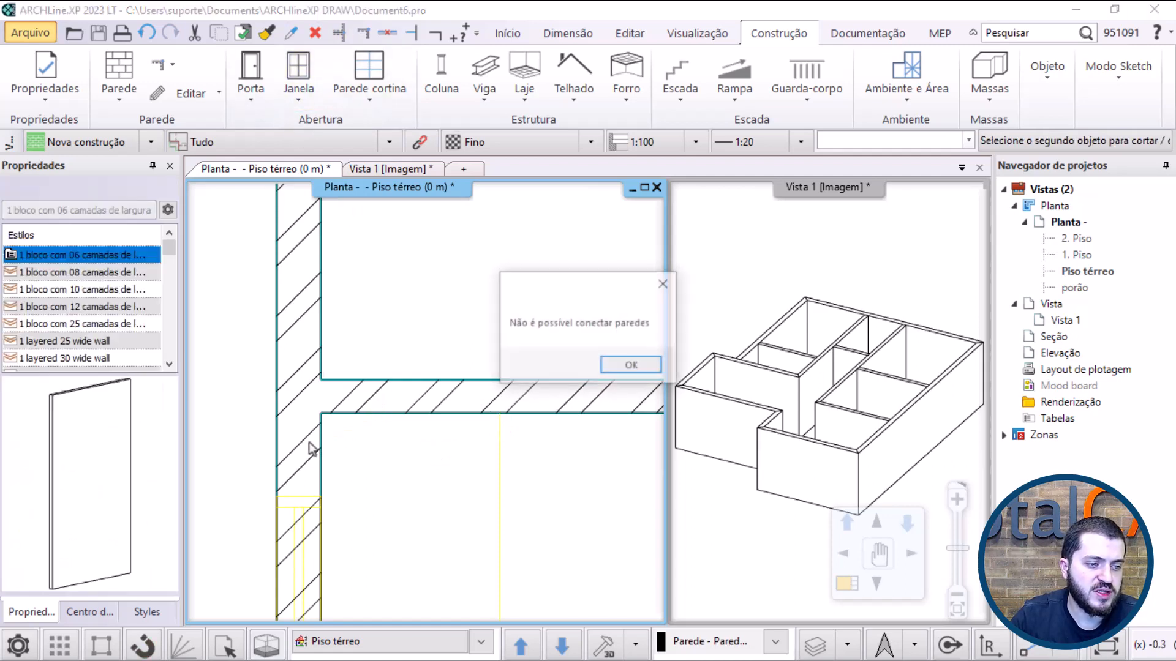
left_click(635, 367)
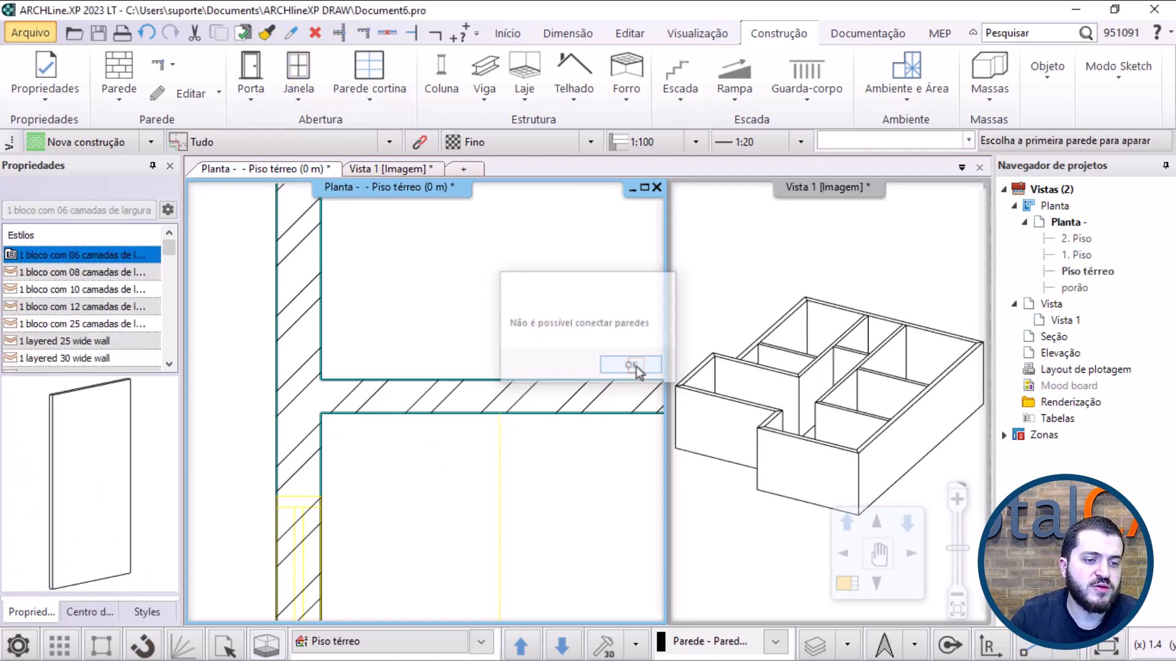
Step: Join the wall dividing the two left rooms to the corridor's left wall with a T connection
scroll(570, 404, "down", 4)
scroll(597, 431, "up", 4)
left_click(446, 380)
left_click(473, 385)
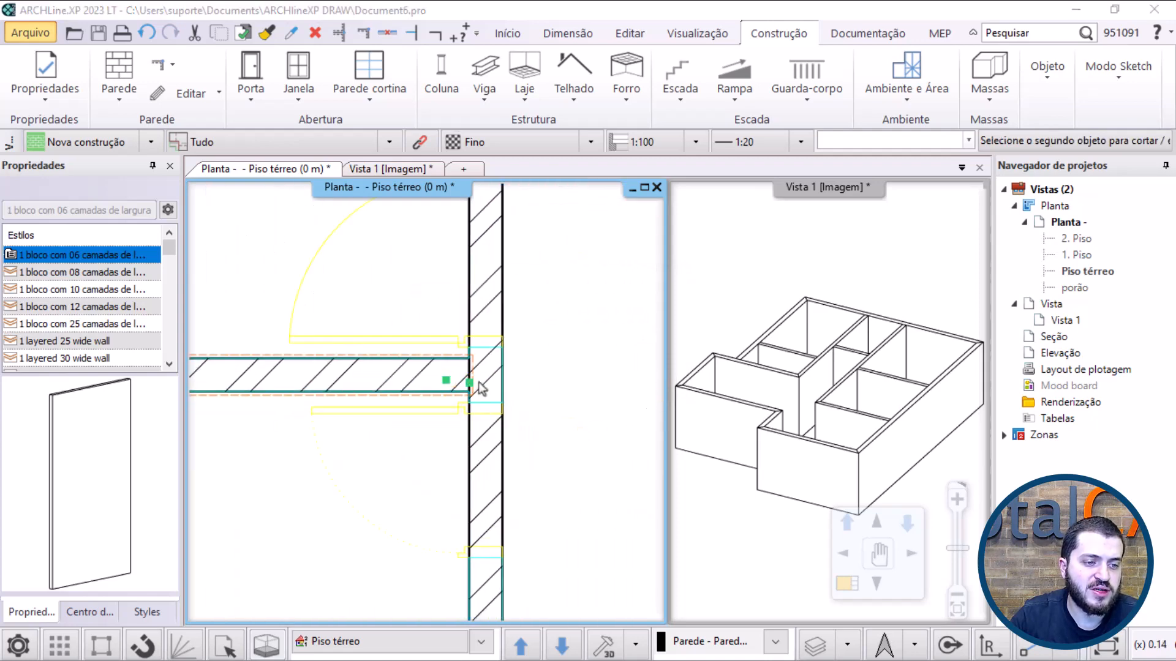
left_click(624, 366)
left_click(469, 383)
left_click(512, 395)
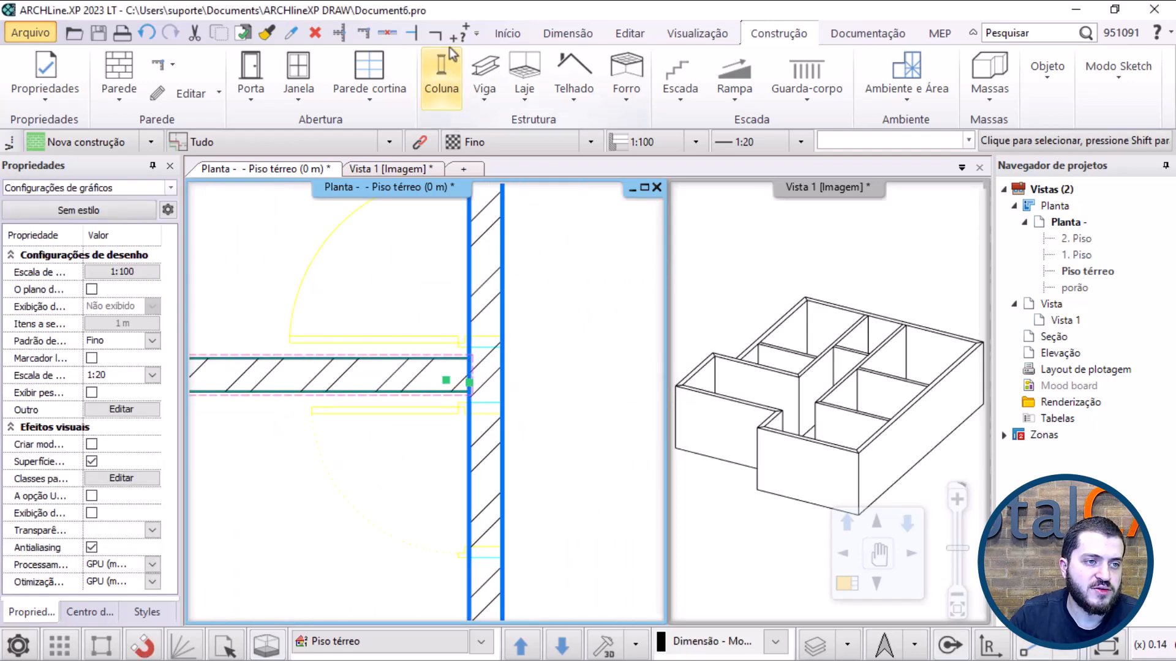
left_click(341, 35)
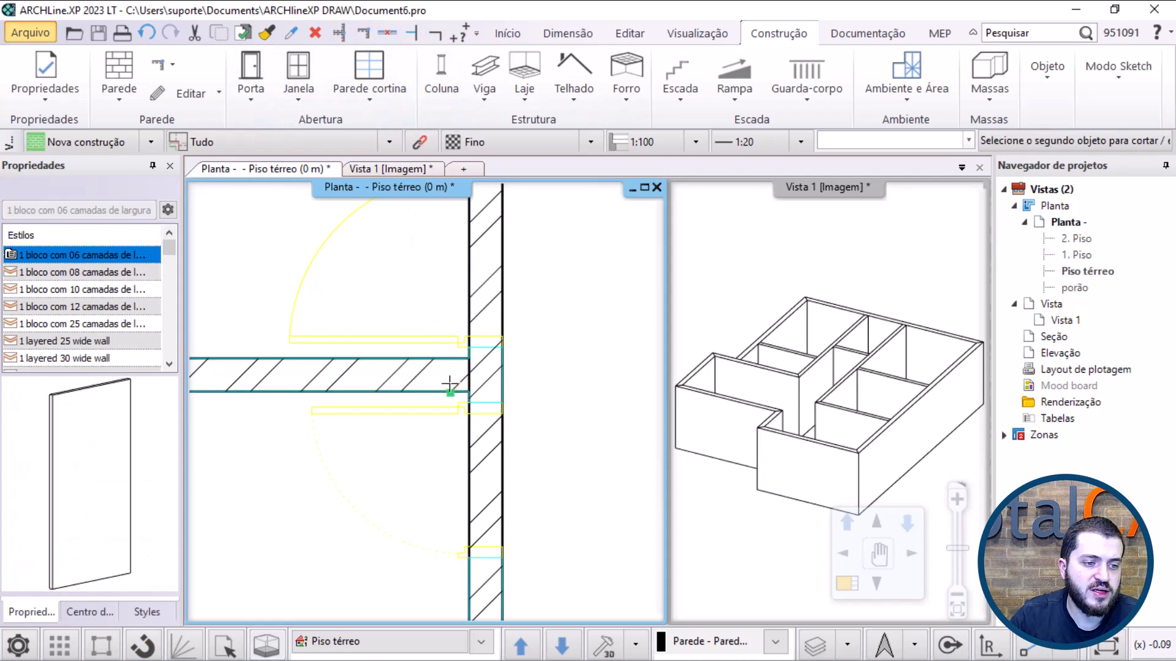
scroll(475, 360, "up", 2)
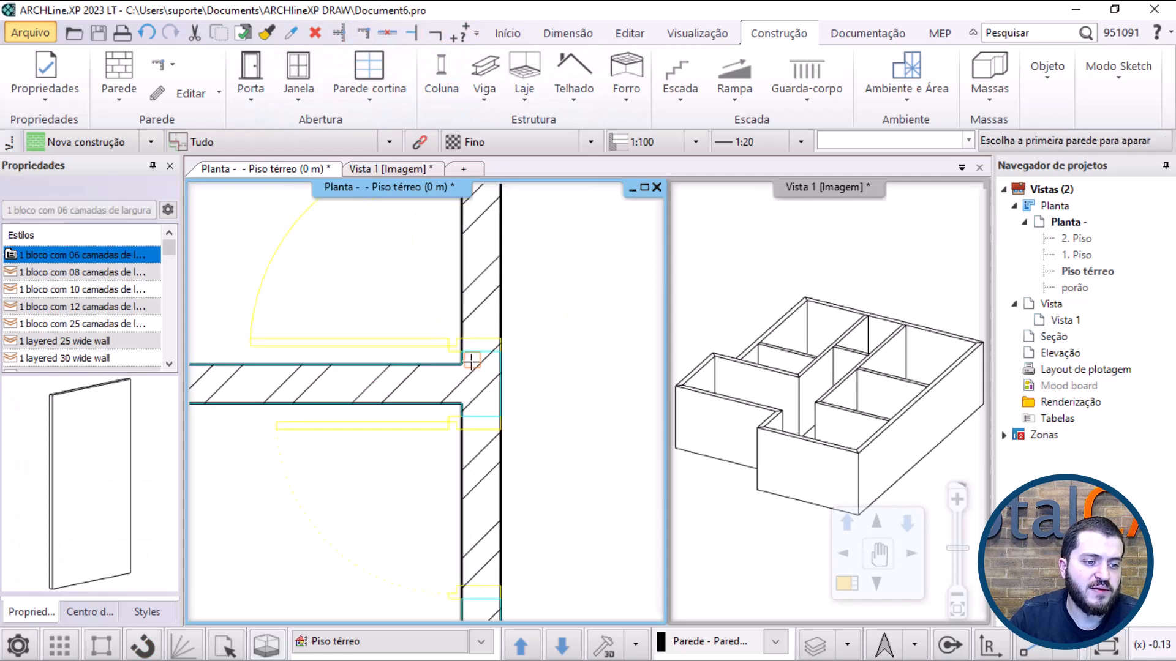
Step: Join the short horizontal wall closing the corridor's upper end to the corridor's right wall with a T connection
scroll(451, 370, "down", 4)
middle_click_drag(438, 232, 449, 400)
scroll(485, 432, "down", 1)
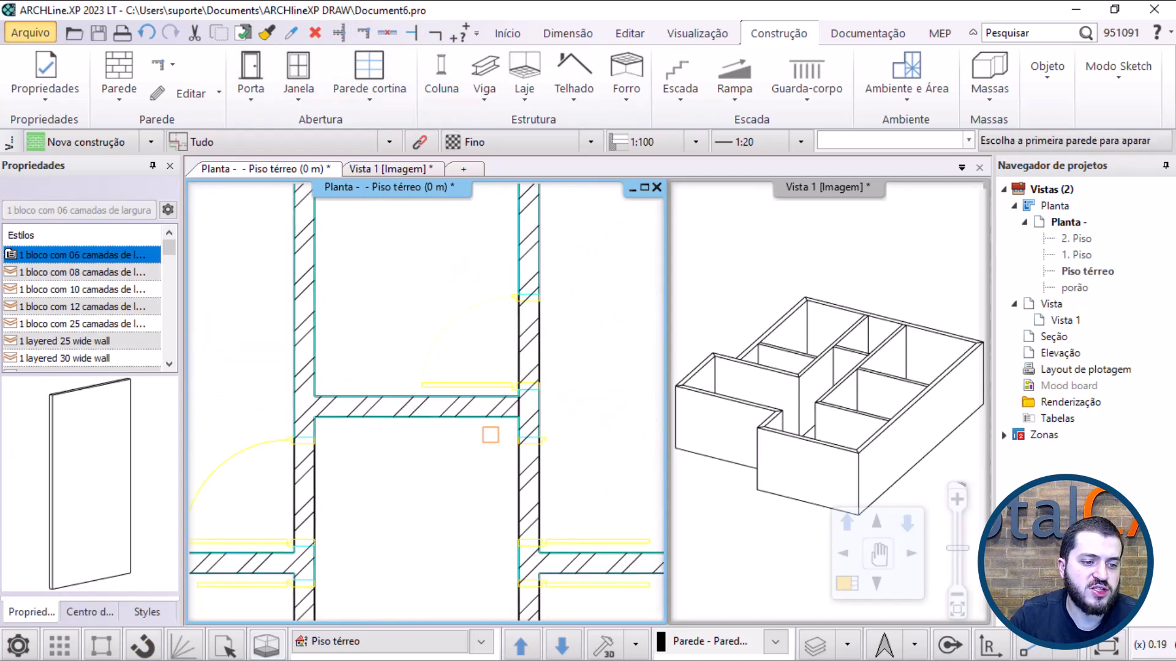
scroll(524, 420, "up", 4)
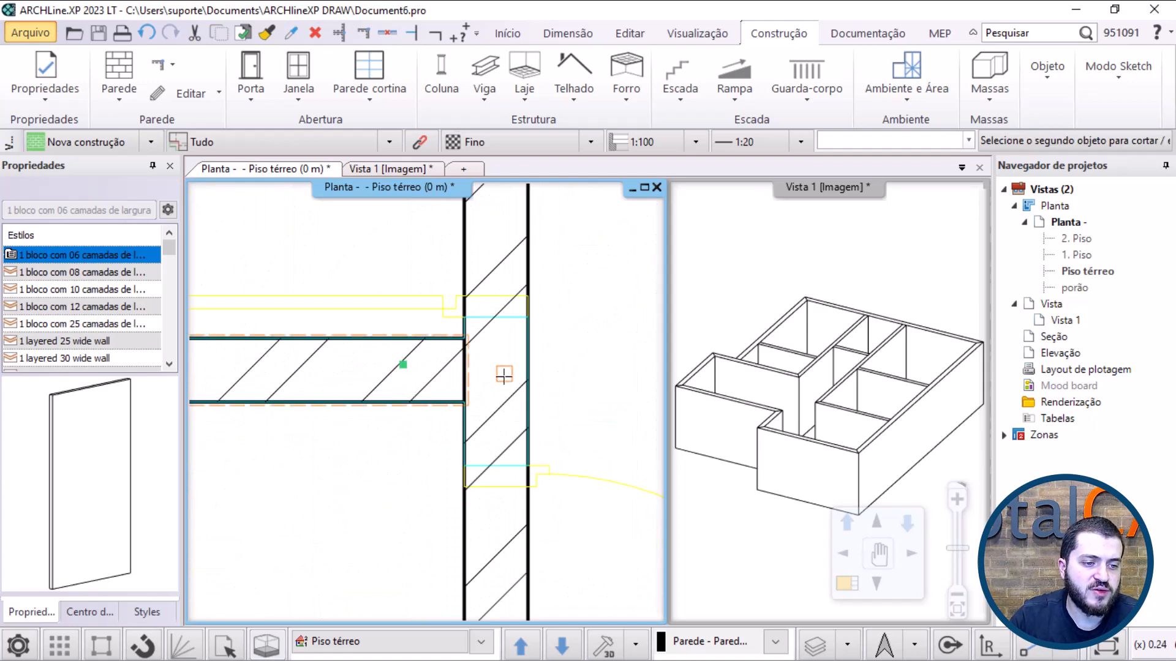
scroll(483, 368, "down", 4)
Step: Examine the remaining wall junctions across the plan, end the T connection command, and review the joined walls in plan and 3D
scroll(475, 486, "down", 4)
middle_click_drag(483, 505, 370, 416)
scroll(385, 435, "down", 1)
middle_click_drag(458, 377, 516, 582)
scroll(380, 384, "up", 2)
scroll(361, 369, "up", 2)
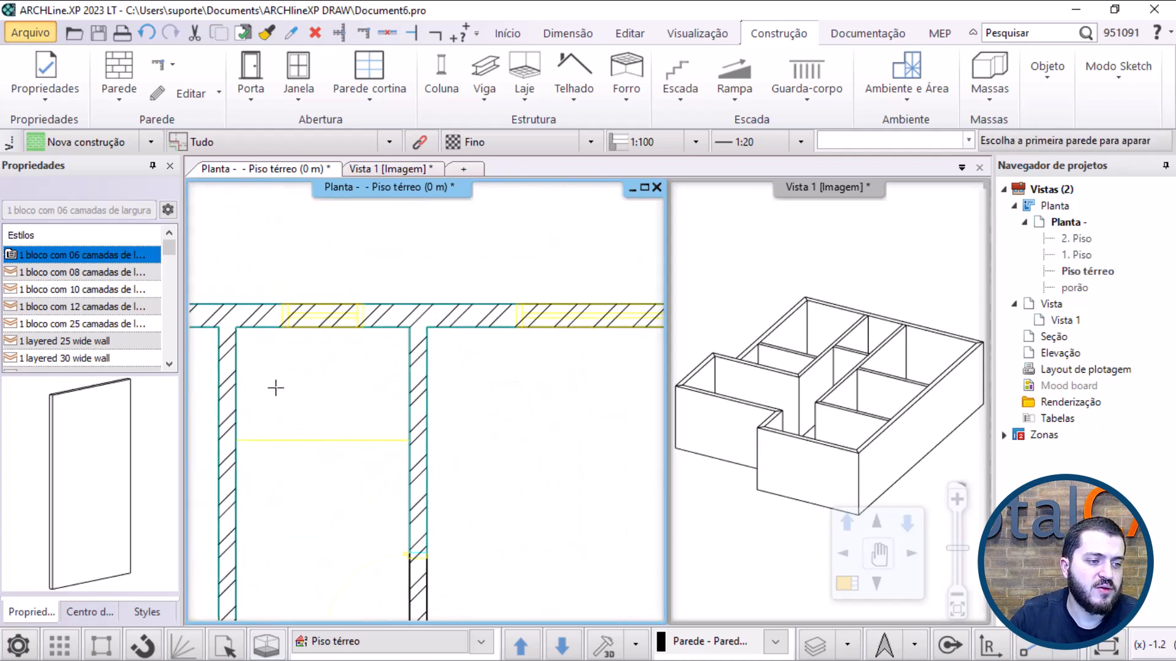
middle_click_drag(275, 388, 501, 378)
middle_click_drag(304, 425, 643, 413)
middle_click_drag(452, 473, 426, 313)
scroll(419, 525, "down", 6)
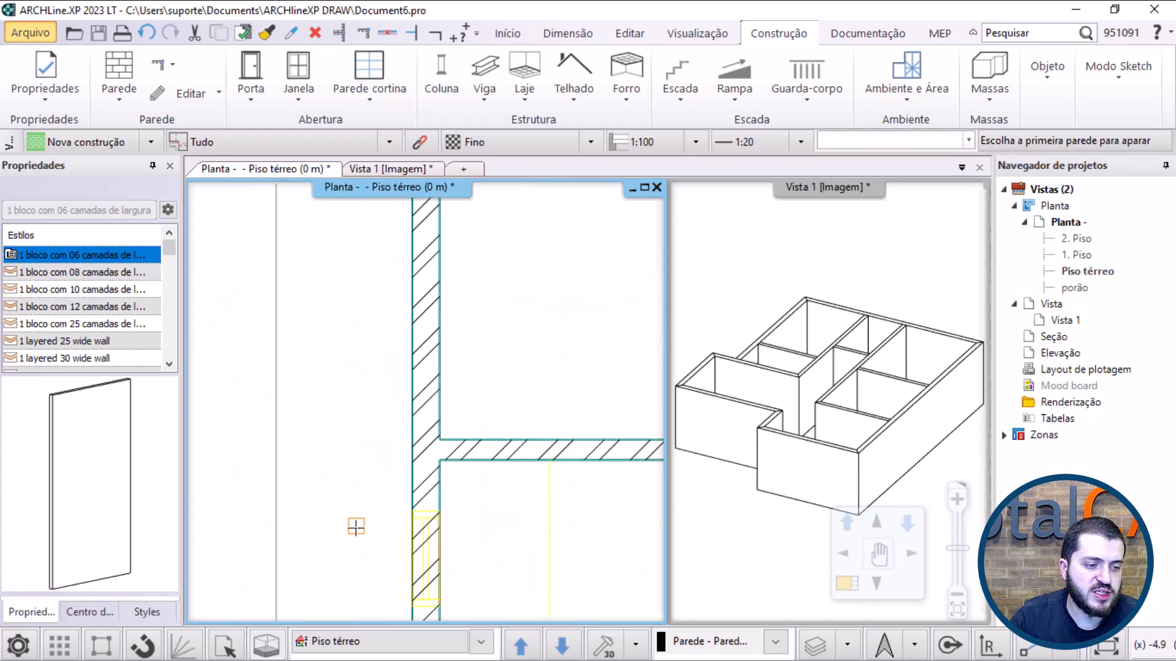
key("Escape")
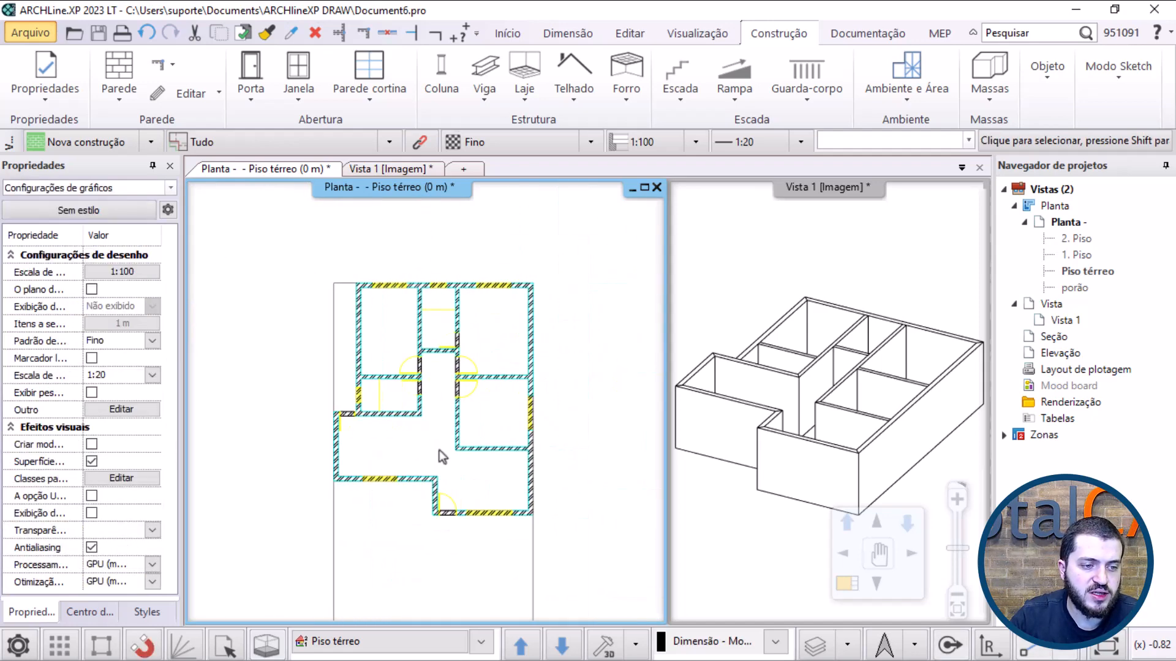
scroll(443, 490, "up", 1)
middle_click_drag(443, 494, 437, 437)
left_click(570, 370)
left_click(788, 387)
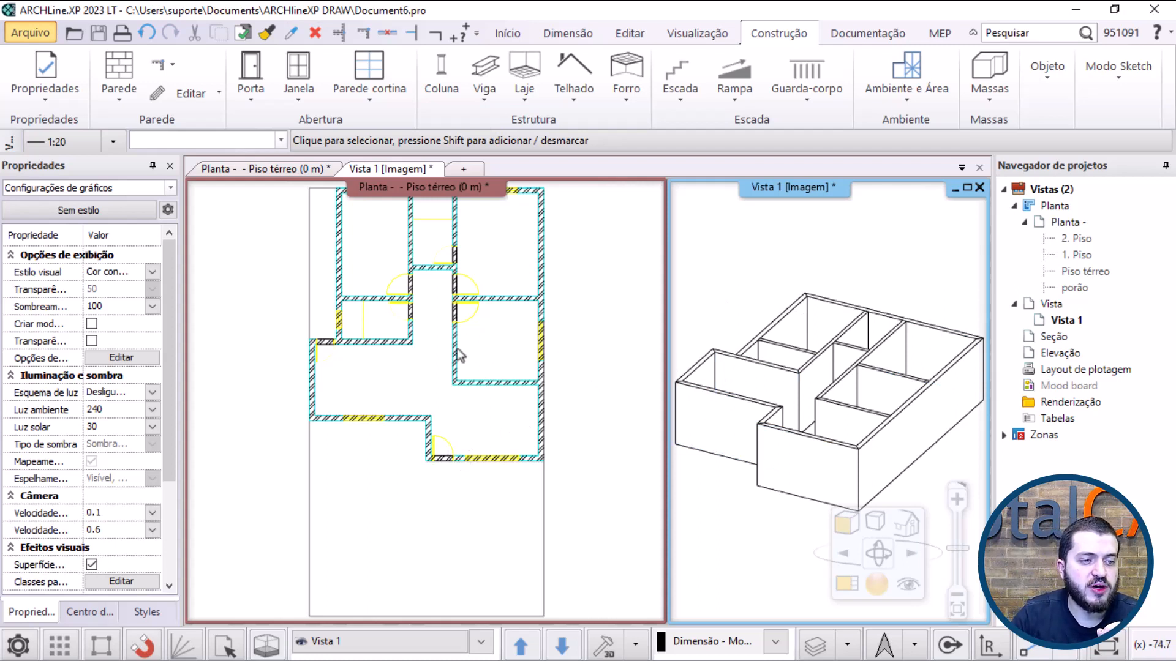
left_click(454, 447)
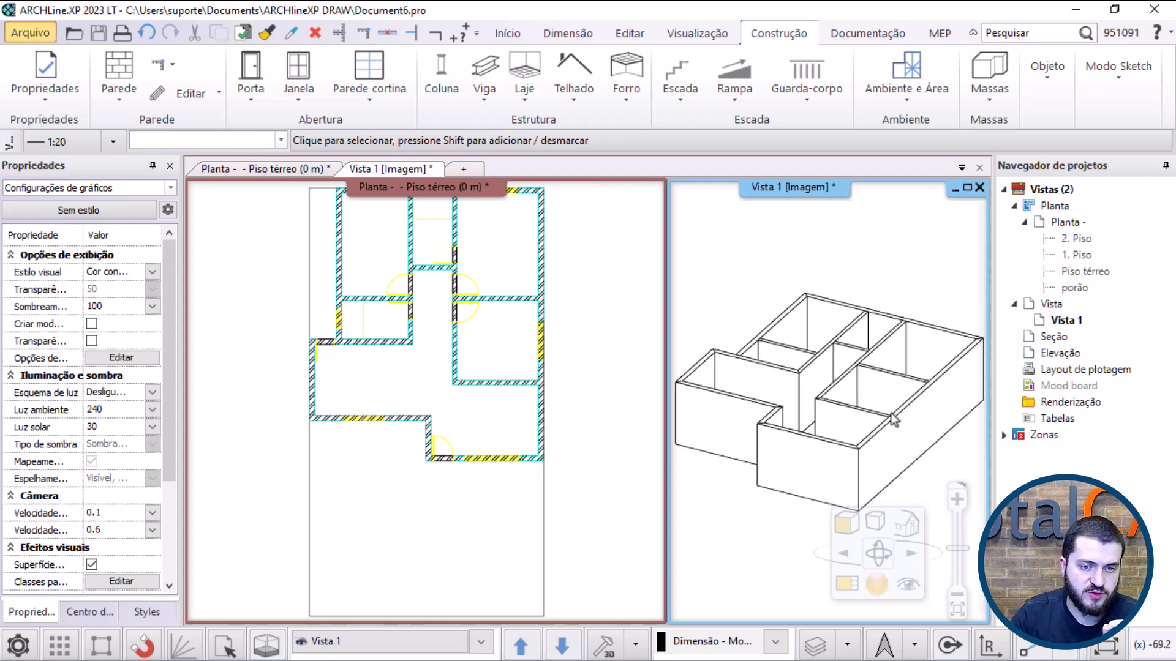
left_click(543, 414)
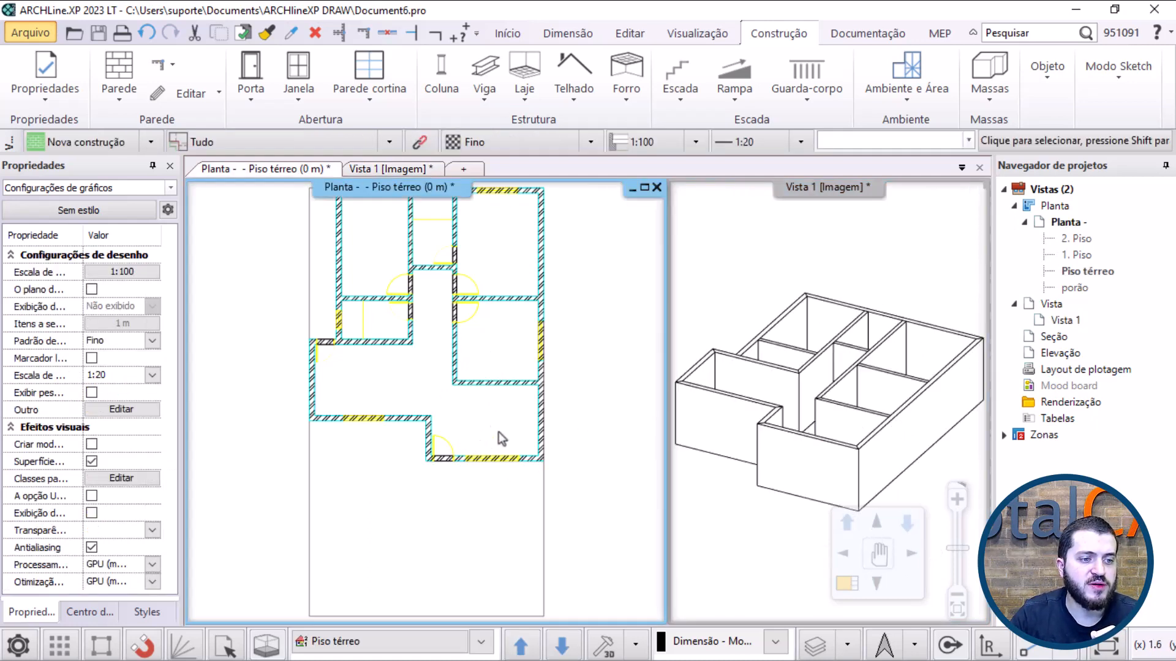
Step: Insert a Porta normal door by two points over the front entrance's door symbol, about 0.80 m wide, hinged on the corner side and swinging inward
scroll(462, 447, "up", 2)
scroll(392, 407, "up", 3)
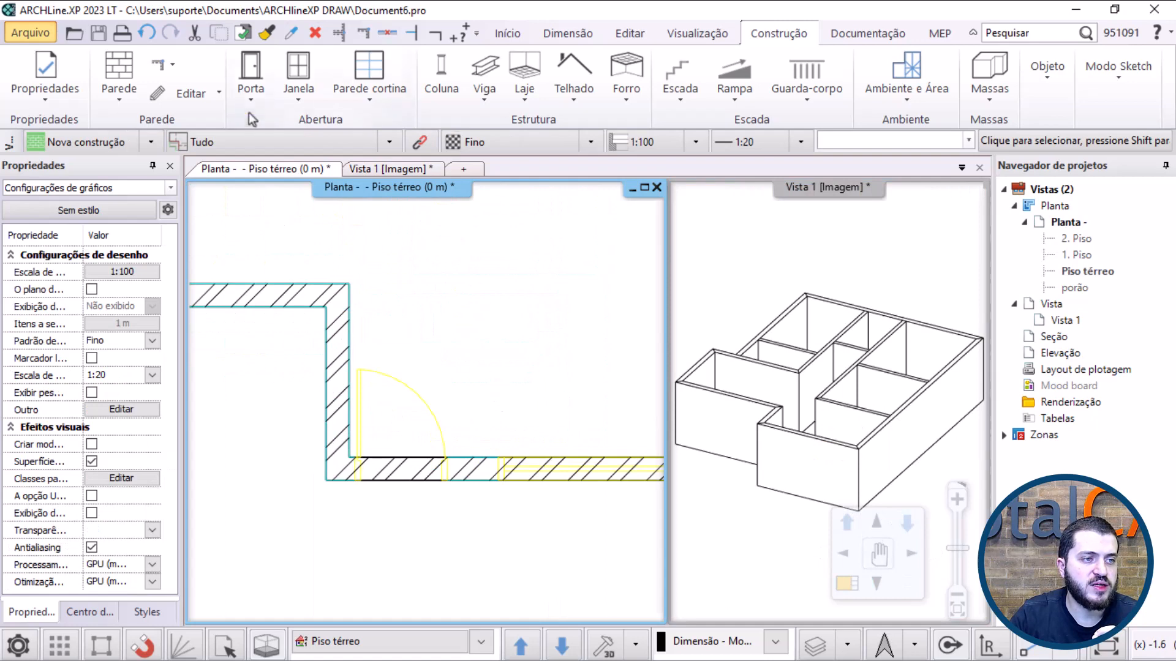
left_click(251, 98)
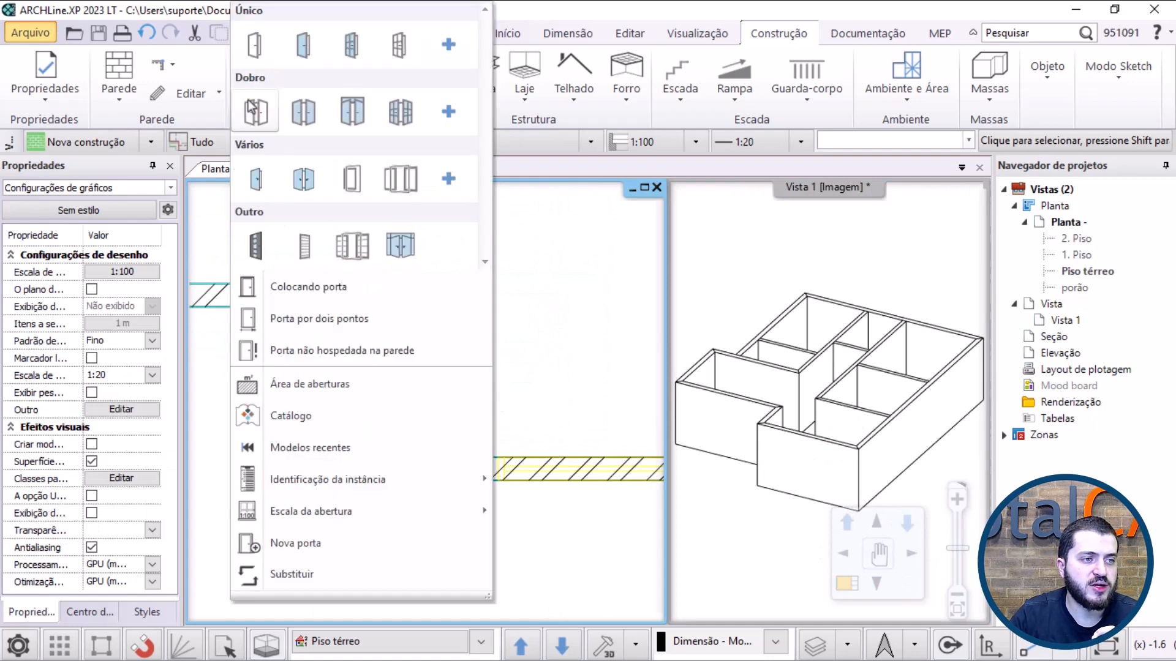
left_click(300, 319)
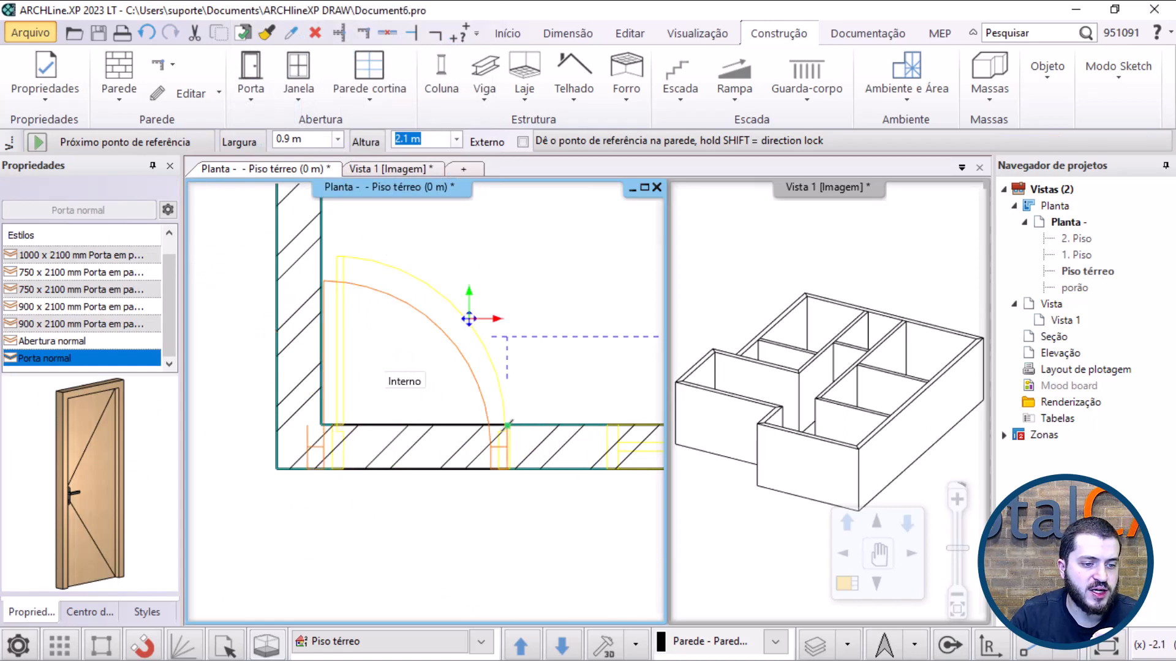
left_click(468, 319)
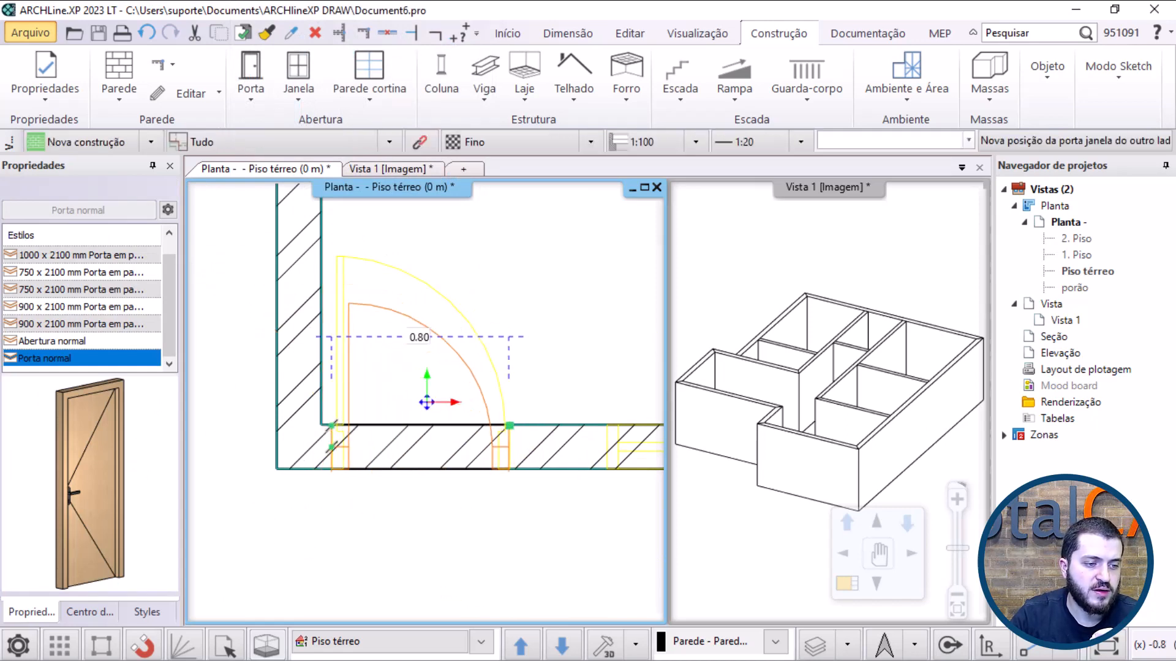
left_click(331, 425)
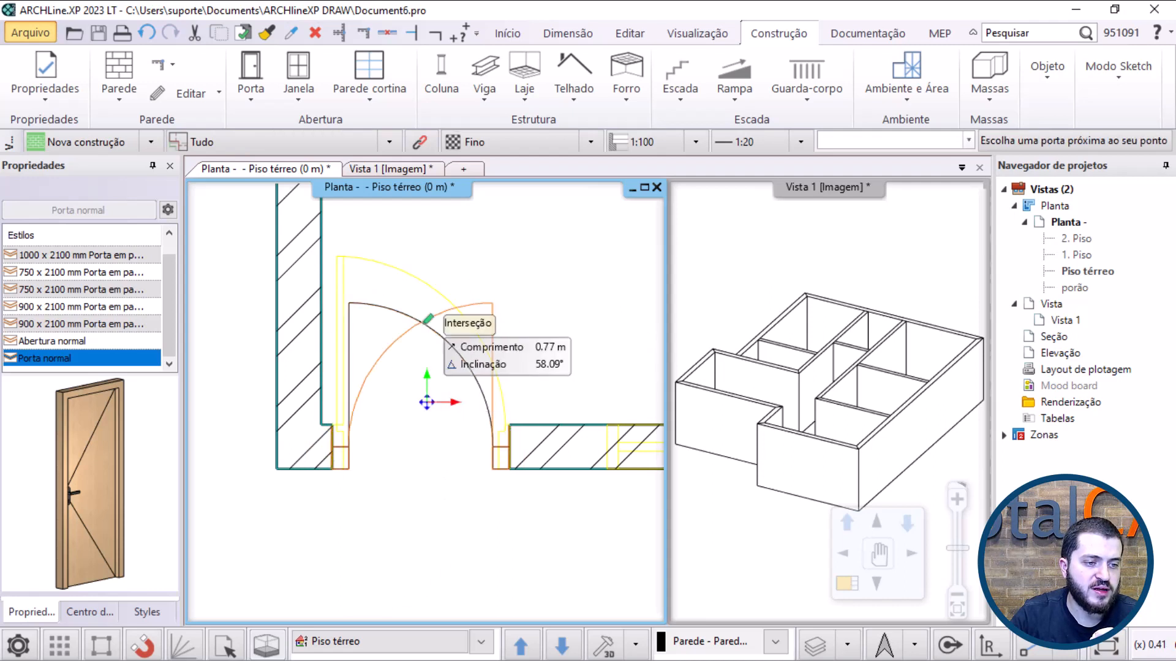
left_click(422, 248)
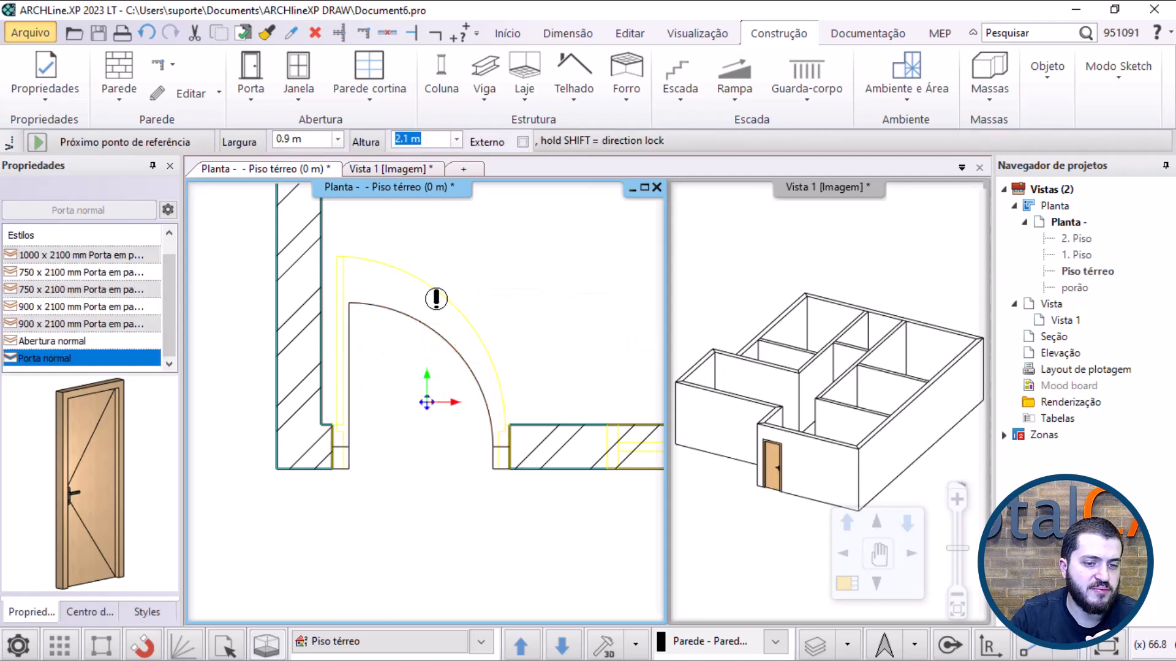
Step: Insert a Porta normal door, about 0.7 m wide, over the left exterior door symbol, hinged beside the corner and swinging inward
scroll(475, 298, "down", 4)
middle_click_drag(467, 278, 460, 402)
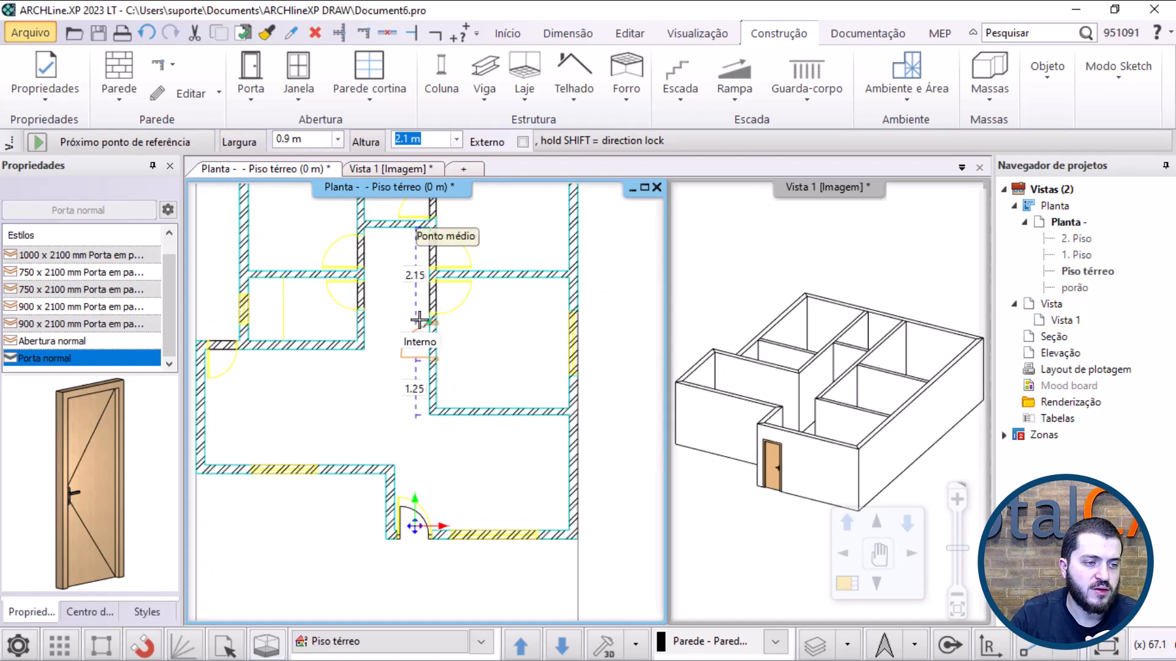
scroll(319, 342, "up", 4)
scroll(339, 384, "up", 4)
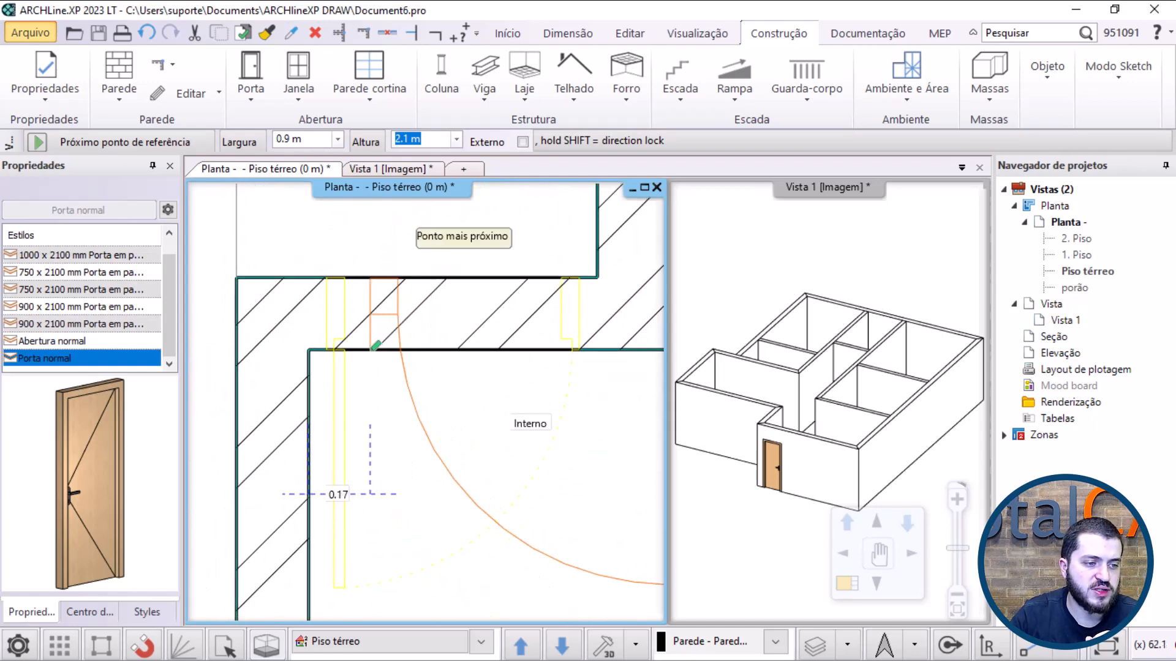
left_click(327, 351)
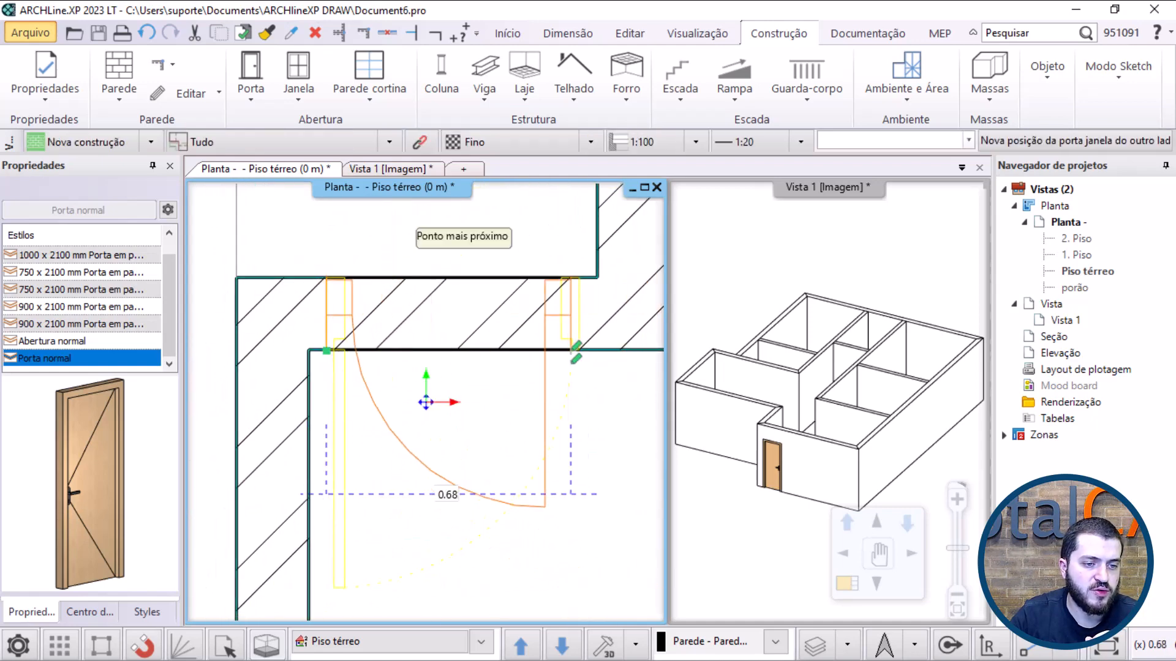
left_click(421, 400)
scroll(420, 454, "down", 5)
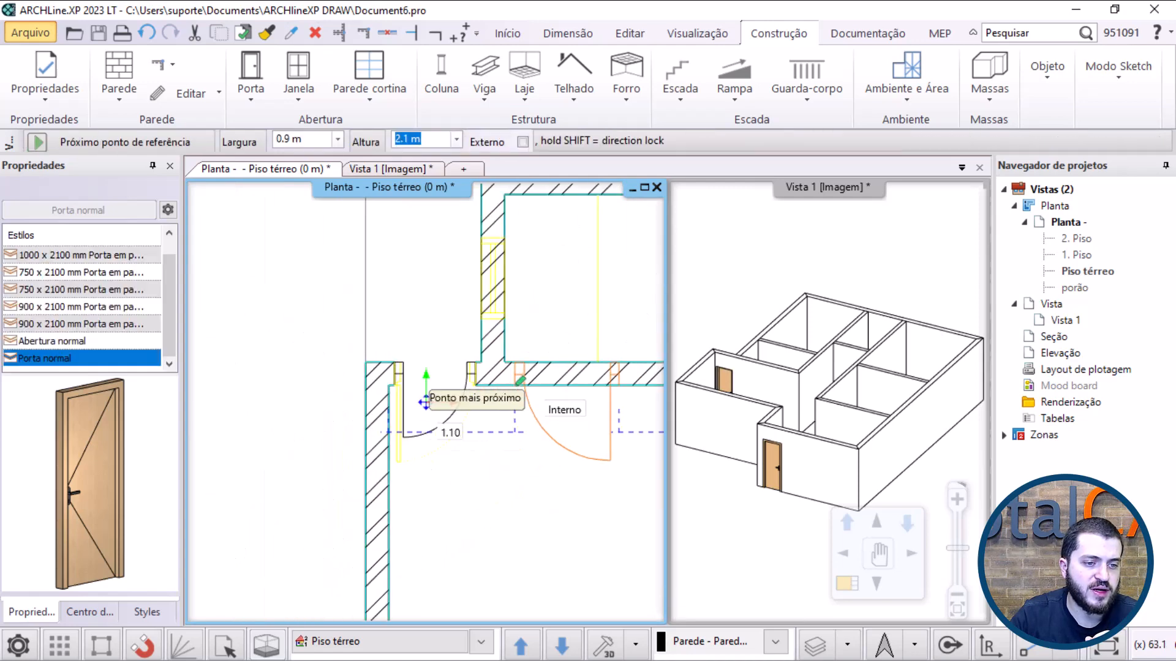
Step: Insert a Porta normal door over the lower door symbol in the corridor's left wall, hinged beside the dividing wall and swinging into the room
scroll(495, 326, "up", 3)
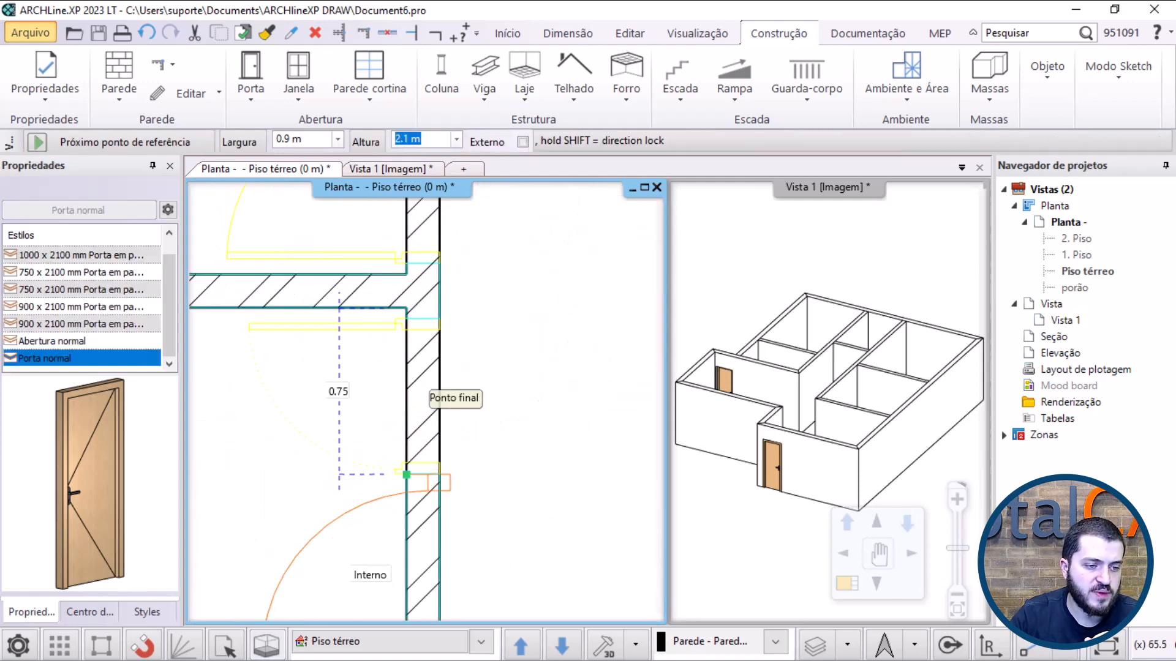
left_click(427, 400)
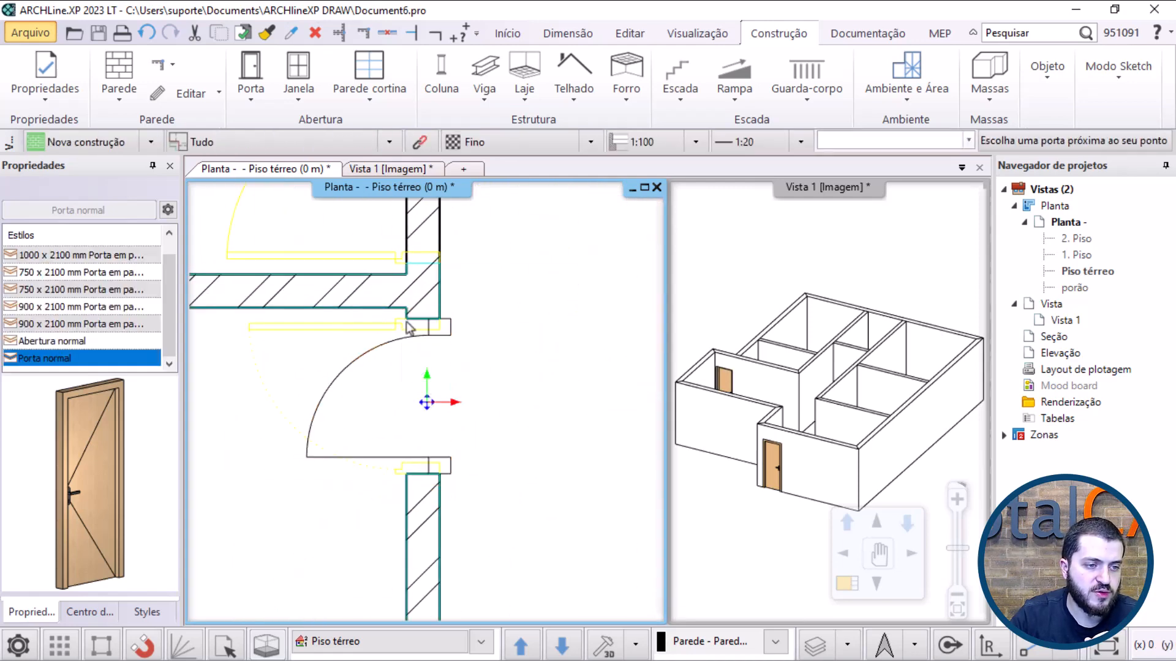
left_click(420, 475)
Step: Insert a Porta normal door, about 0.8 m wide, over the lower symbol in the corridor's right wall, hinged beside the dividing wall, swinging into the room
scroll(392, 398, "down", 5)
scroll(349, 321, "up", 3)
scroll(523, 409, "up", 2)
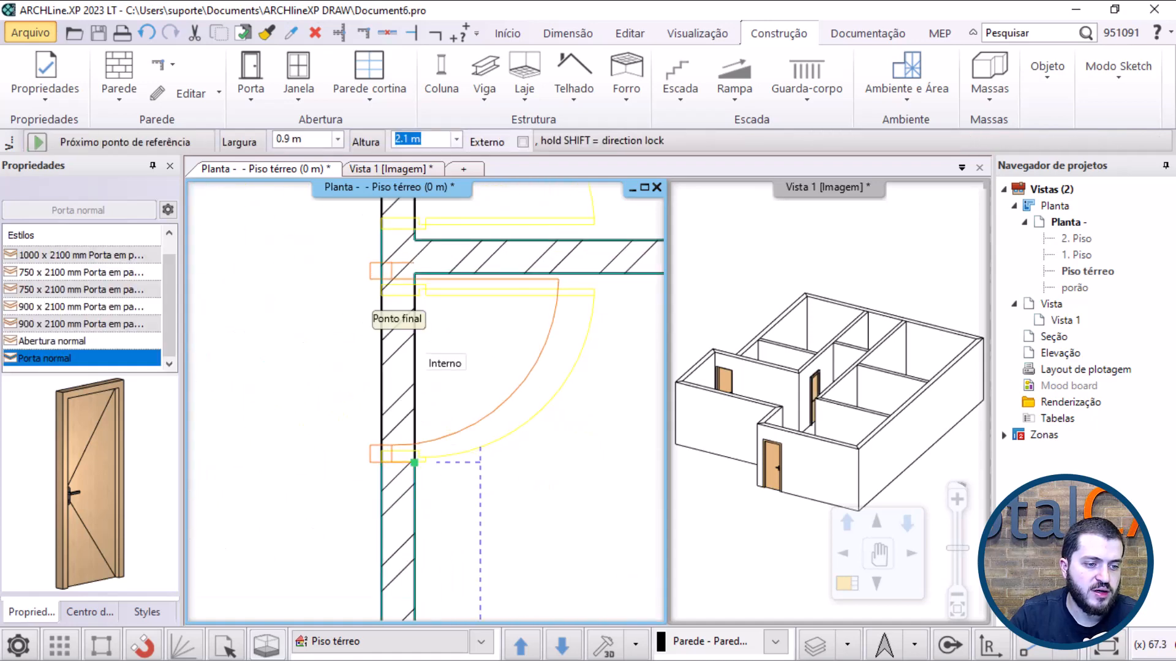
left_click(406, 463)
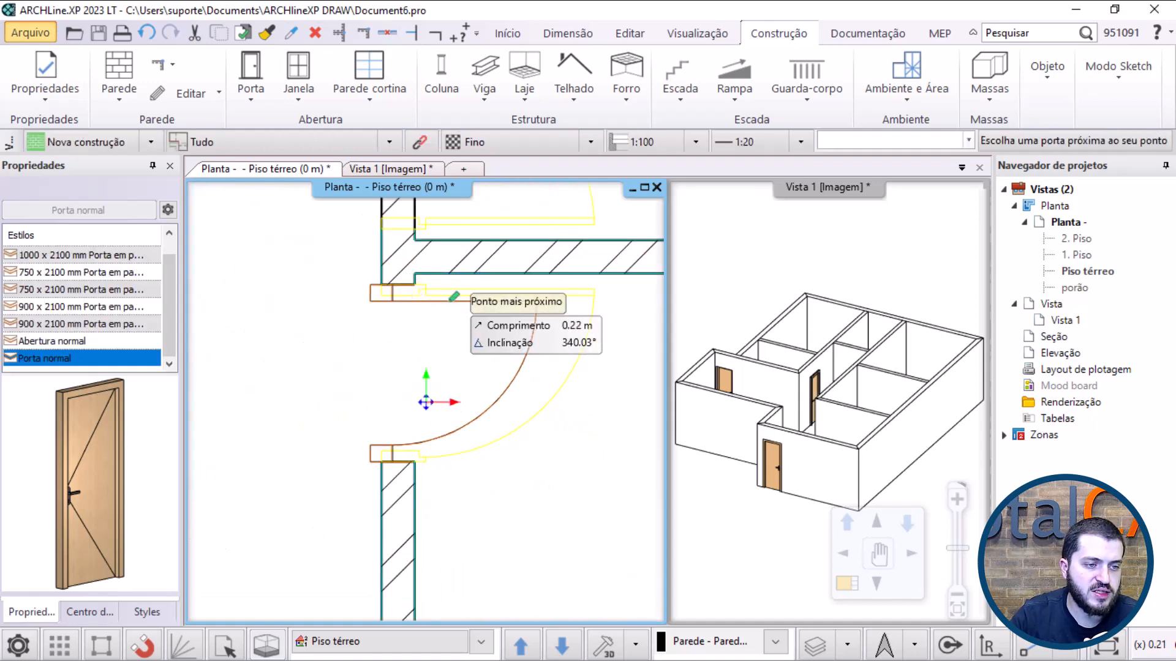
scroll(463, 303, "down", 1)
Step: Insert a Porta normal door over the upper door symbol in the corridor's right wall, hinged beside the dividing wall and swinging into the upper right room
middle_click_drag(463, 303, 459, 518)
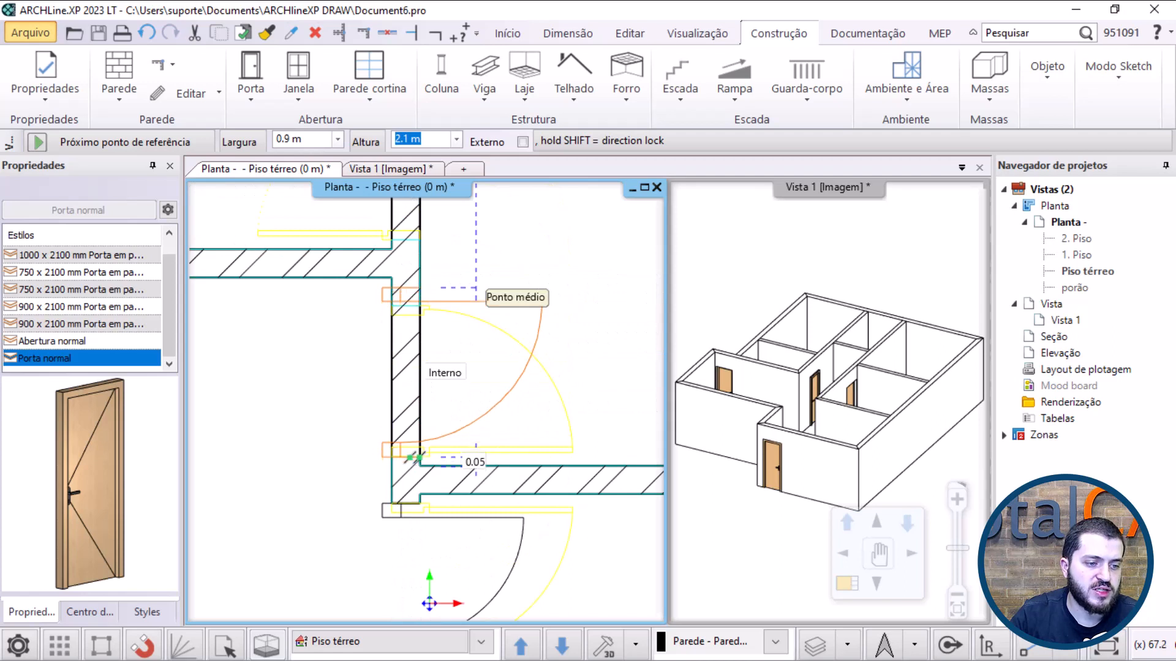
scroll(412, 457, "up", 3)
scroll(436, 446, "up", 1)
left_click(444, 433)
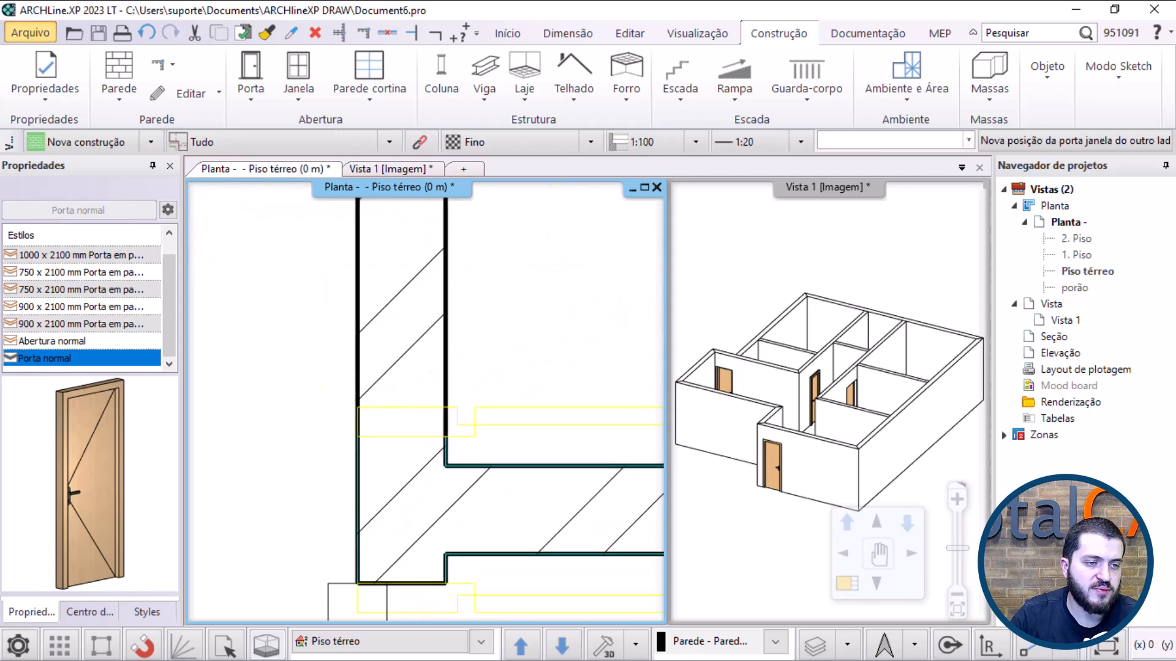
middle_click_drag(458, 340, 469, 451)
left_click(453, 339)
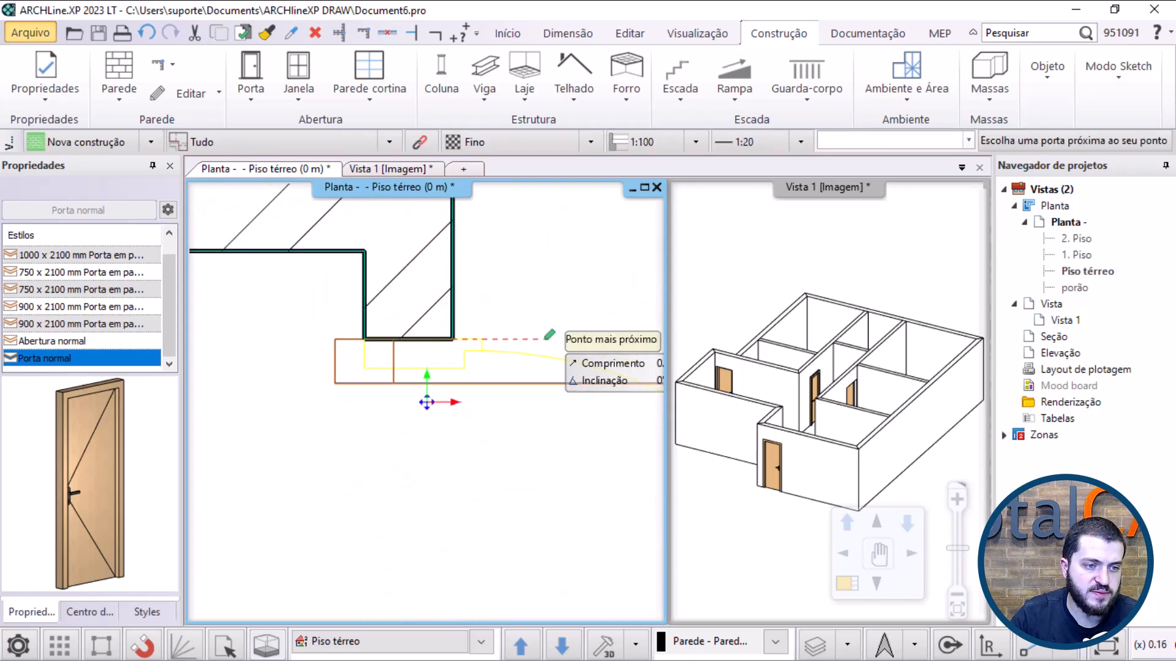
scroll(567, 290, "down", 3)
left_click(558, 477)
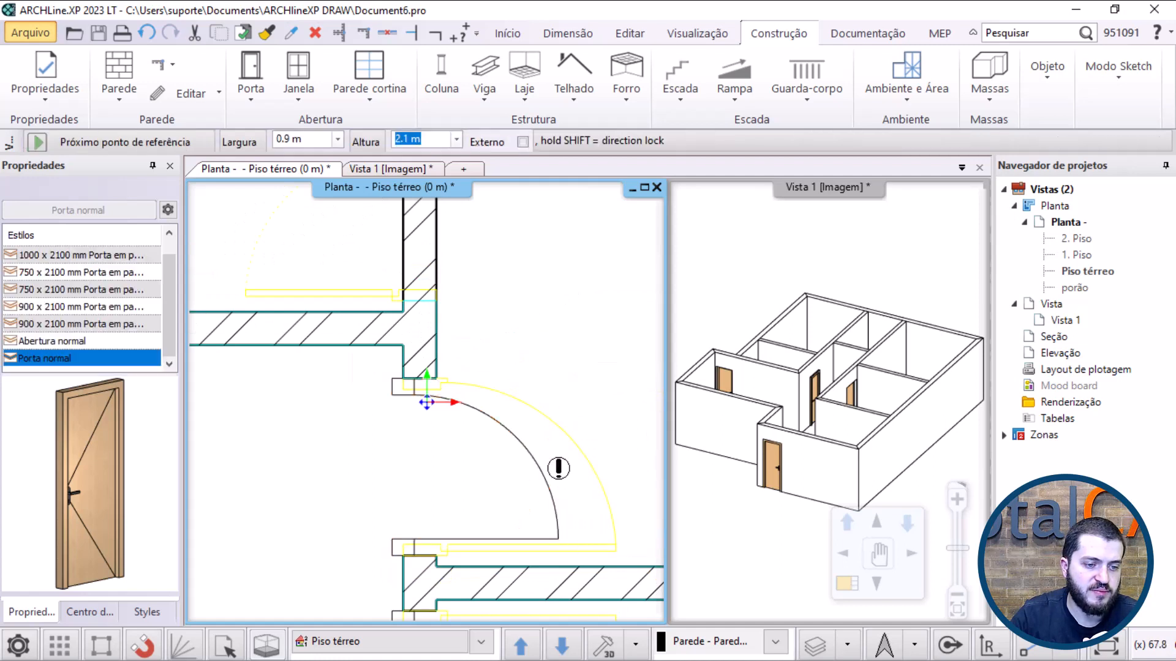
Step: Insert a Porta normal door, about 0.7 m wide, above the corridor's end wall, hinged at its upper end and swinging into the upper middle room
scroll(559, 465, "down", 3)
scroll(425, 373, "up", 4)
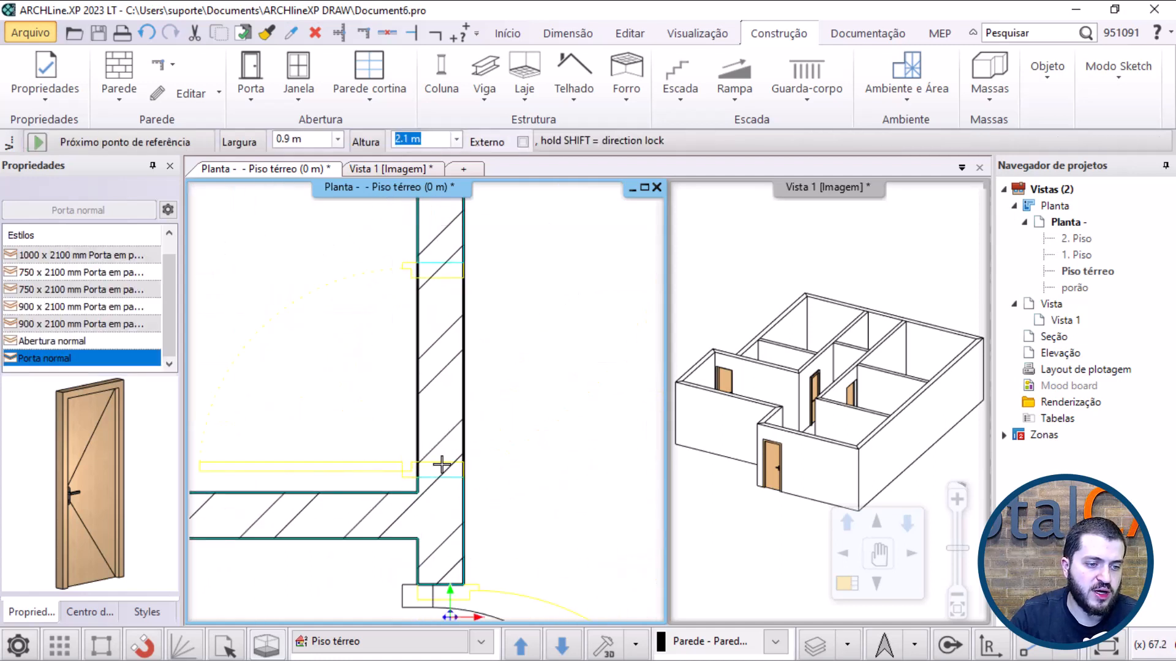
left_click(418, 477)
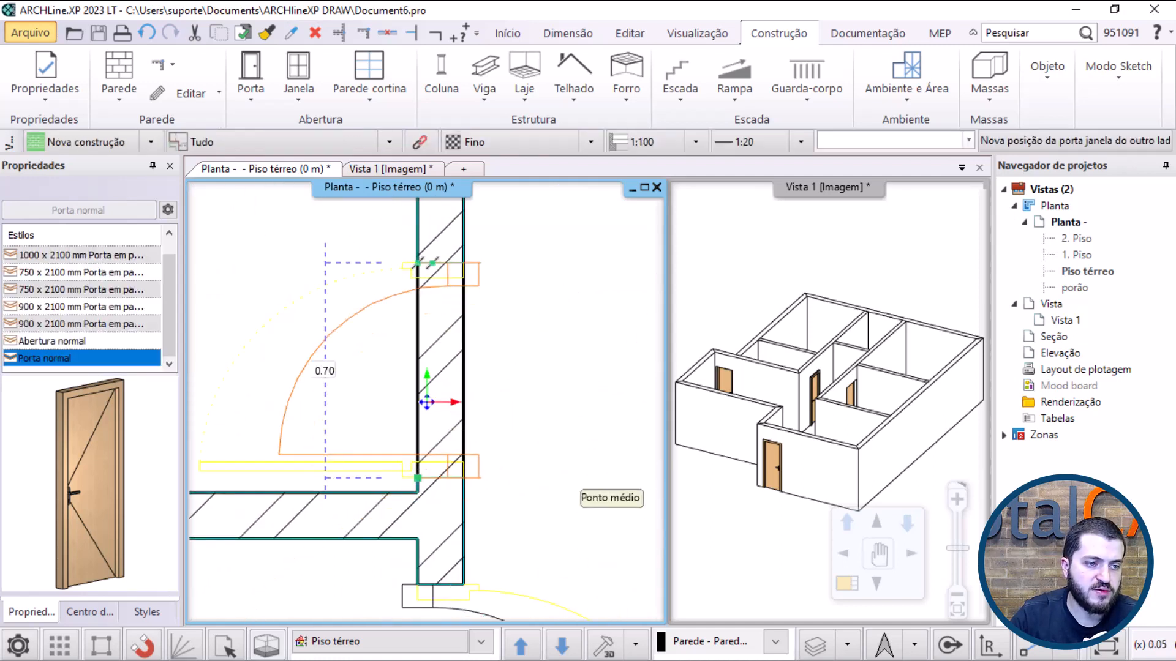
left_click(431, 262)
left_click(353, 232)
scroll(422, 357, "down", 2)
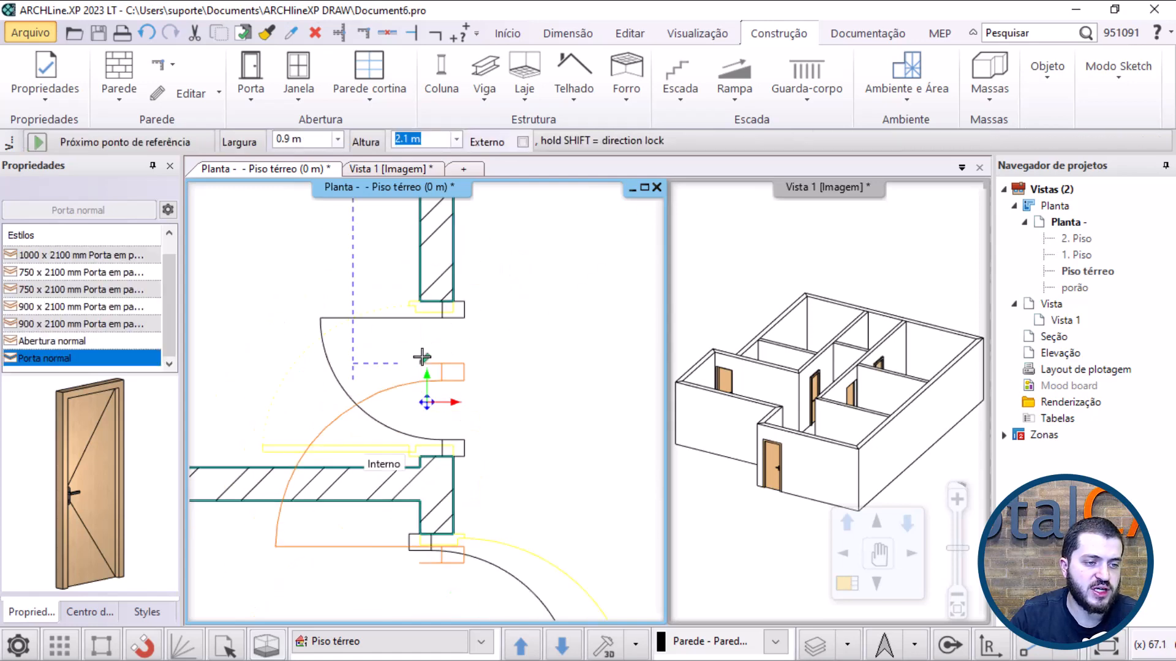
Step: Insert a Porta normal door, about 0.8 m wide, over the upper symbol in the corridor's left wall, swinging into the room, and end door insertion
scroll(449, 394, "down", 2)
scroll(399, 471, "up", 4)
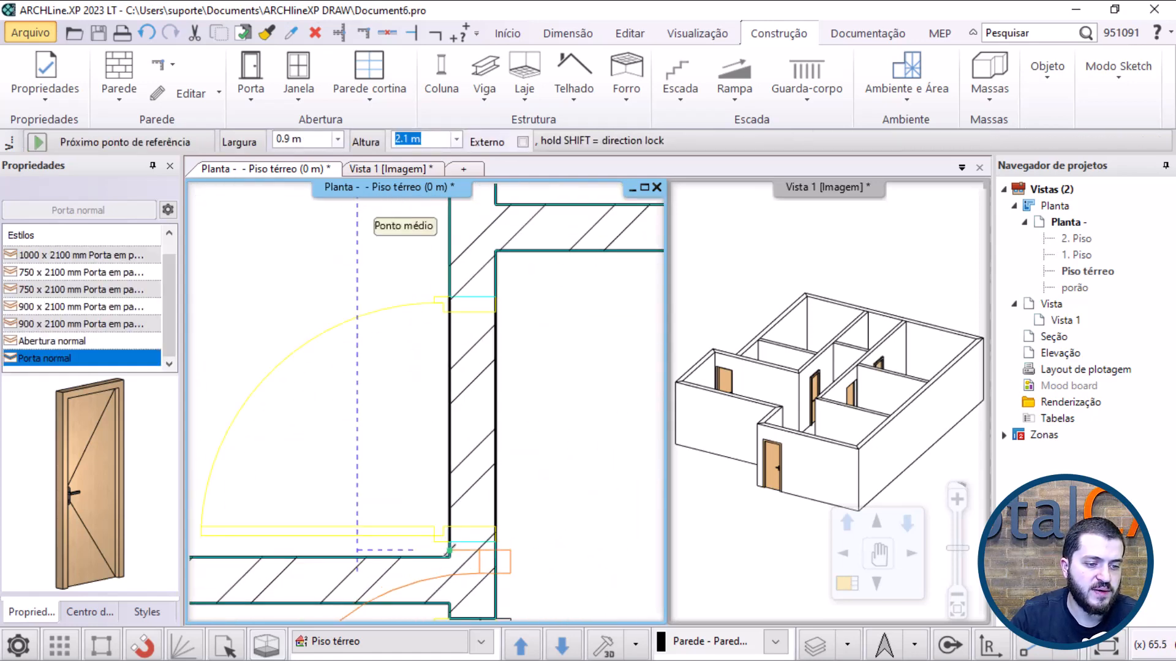
left_click(449, 543)
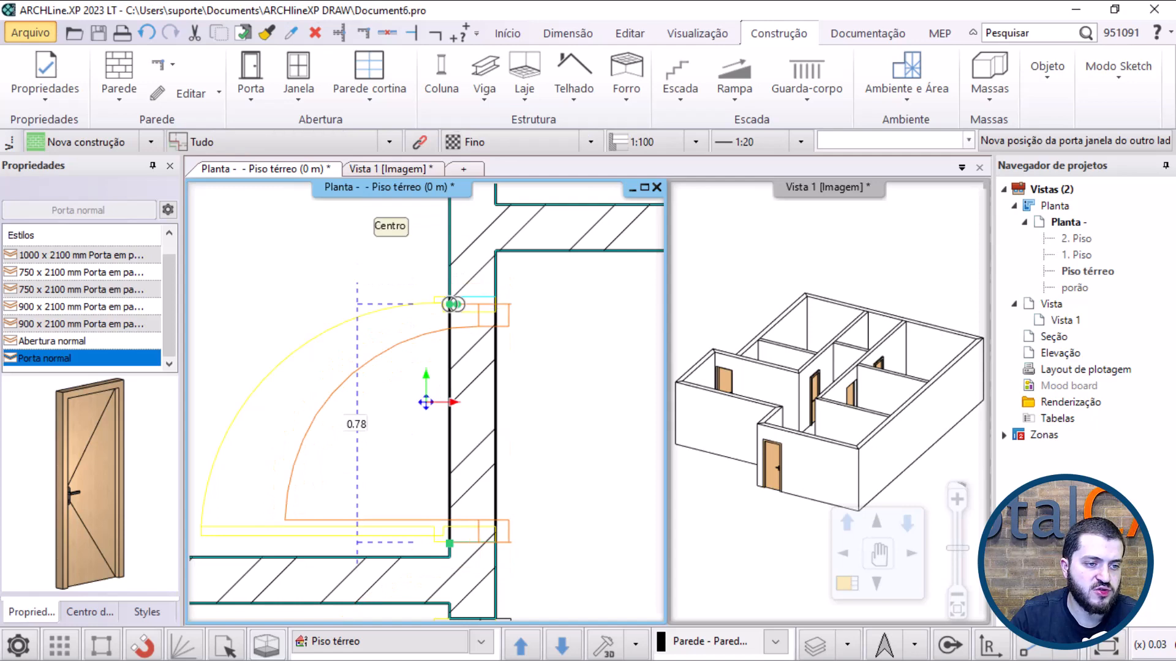
left_click(464, 298)
left_click(300, 445)
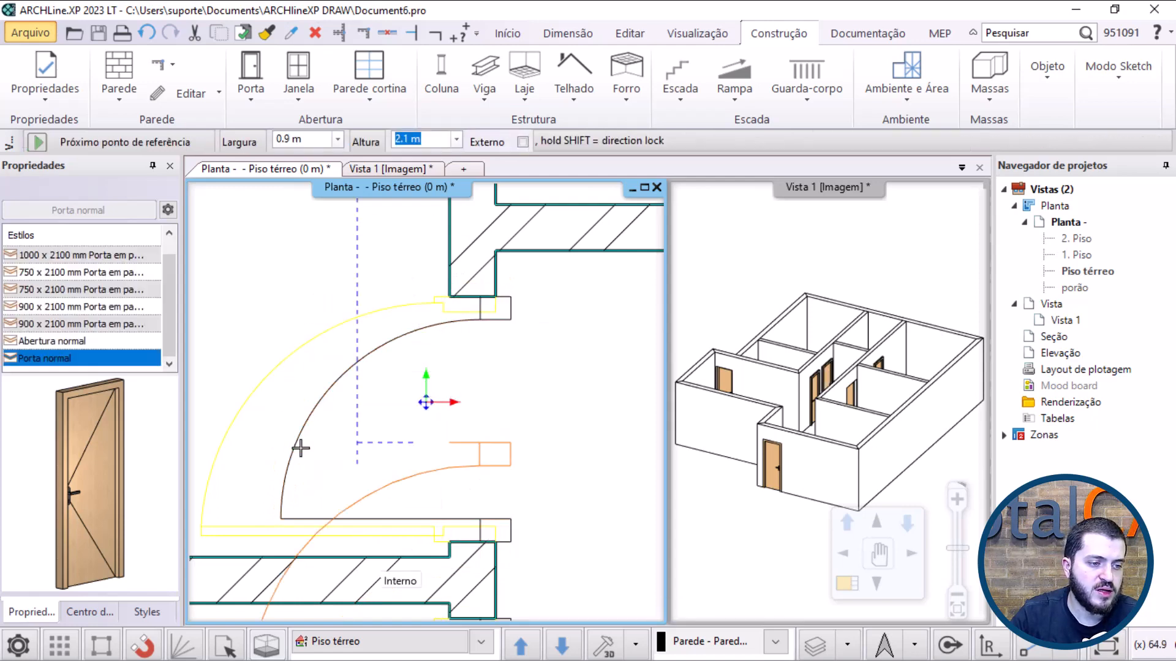
scroll(349, 417, "down", 3)
key("Escape")
scroll(453, 348, "down", 3)
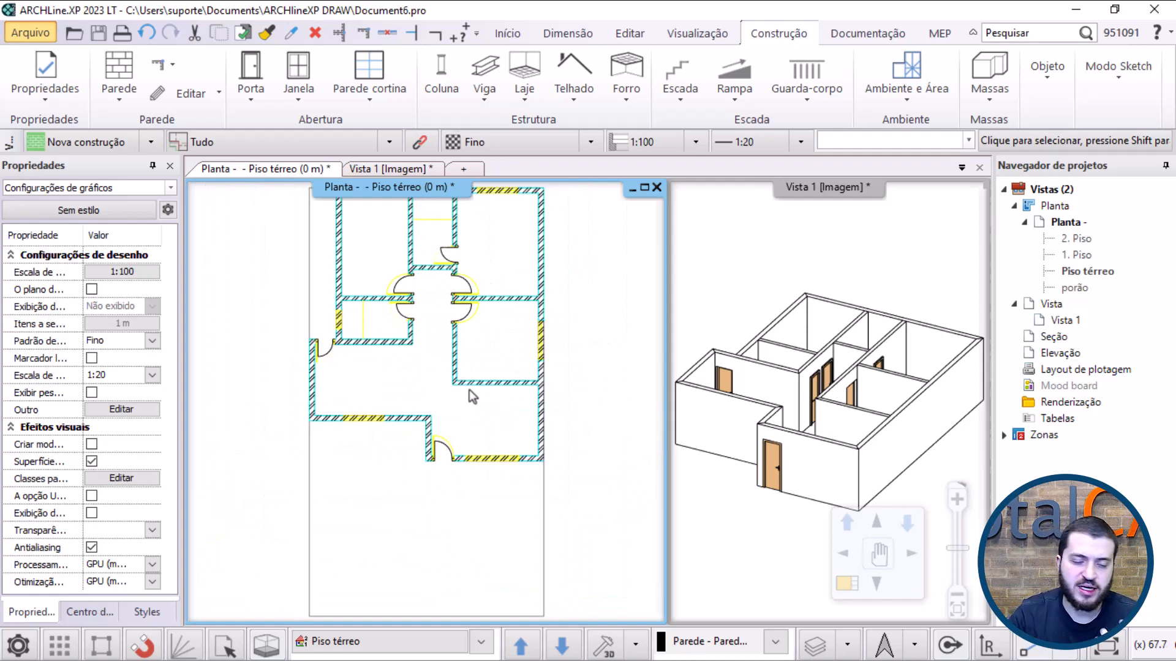
left_click(441, 452)
scroll(445, 450, "up", 4)
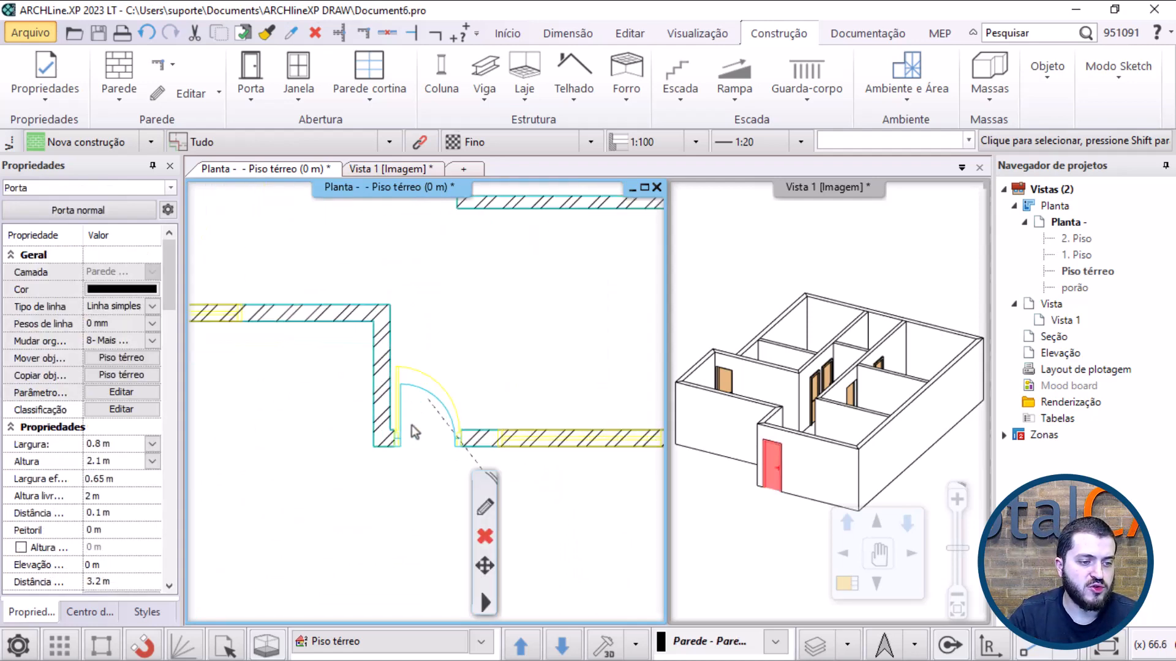
key("Escape")
scroll(467, 399, "down", 4)
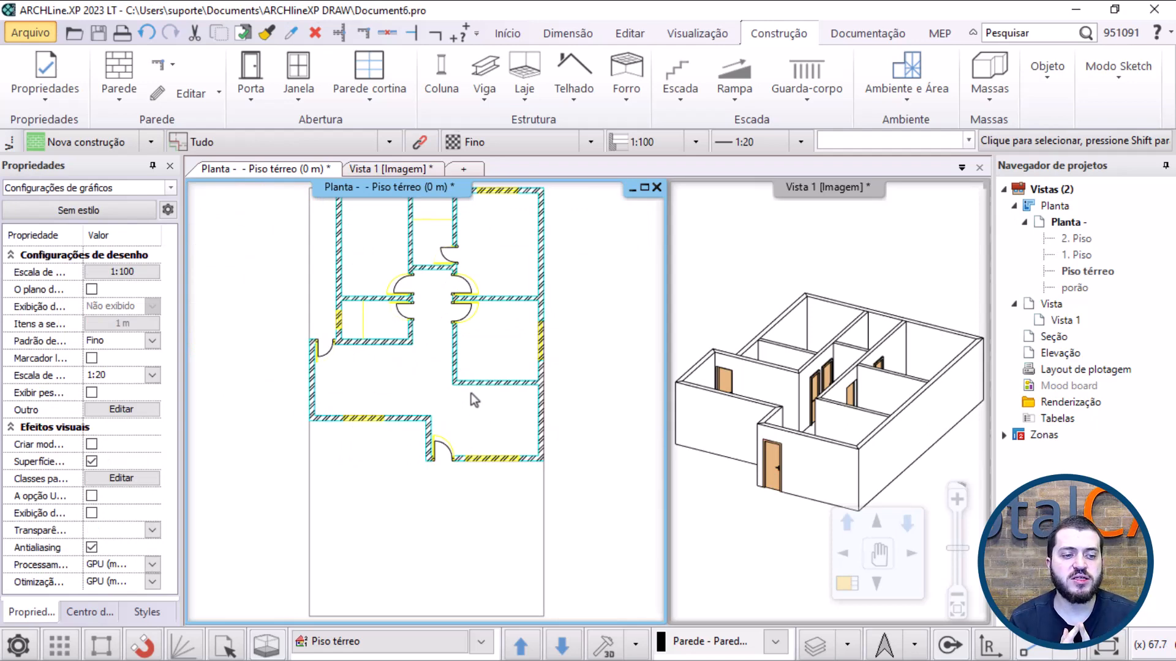
Step: Set the front entrance door's distance from the wall line to 0 m
scroll(443, 387, "up", 10)
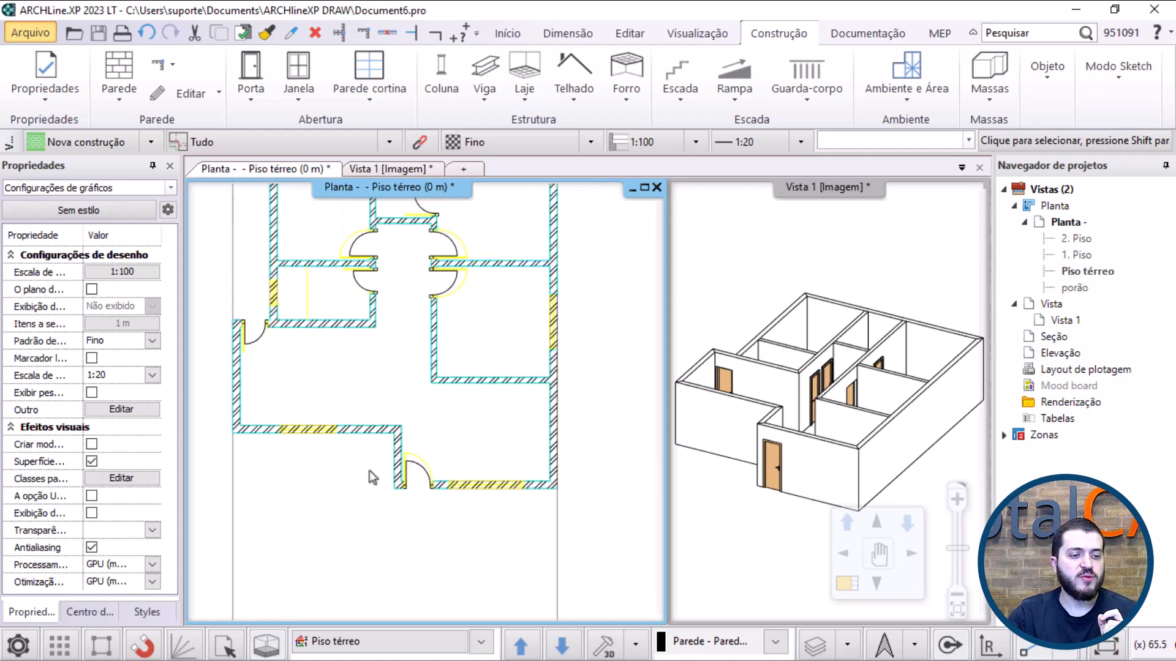
left_click(521, 344)
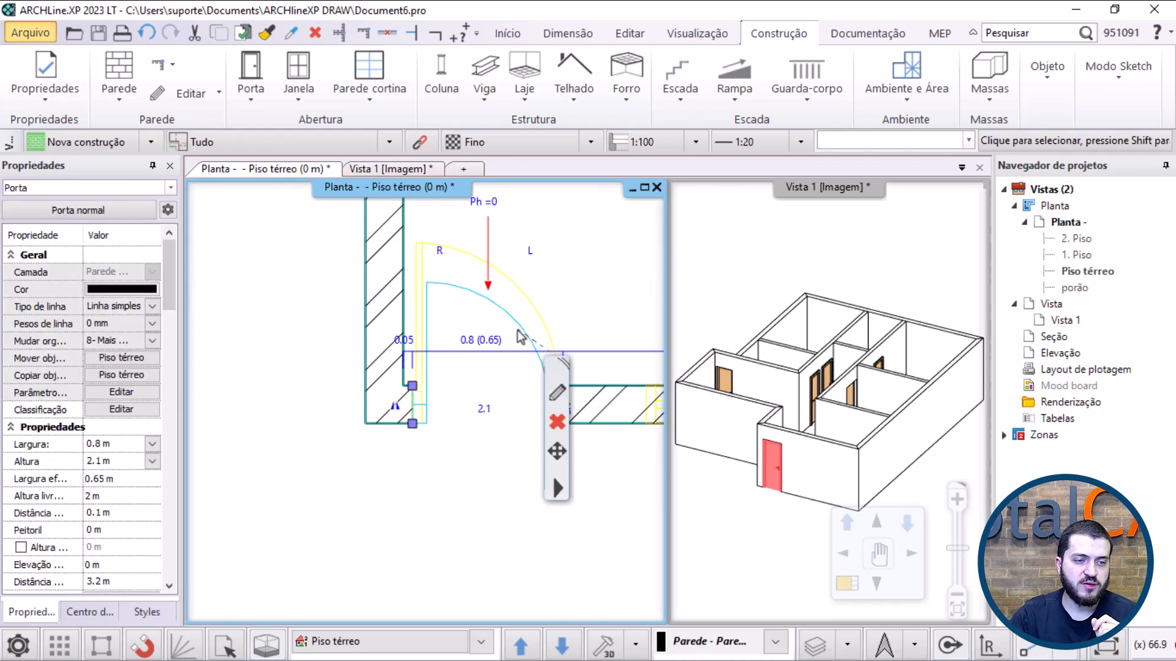
scroll(484, 383, "up", 5)
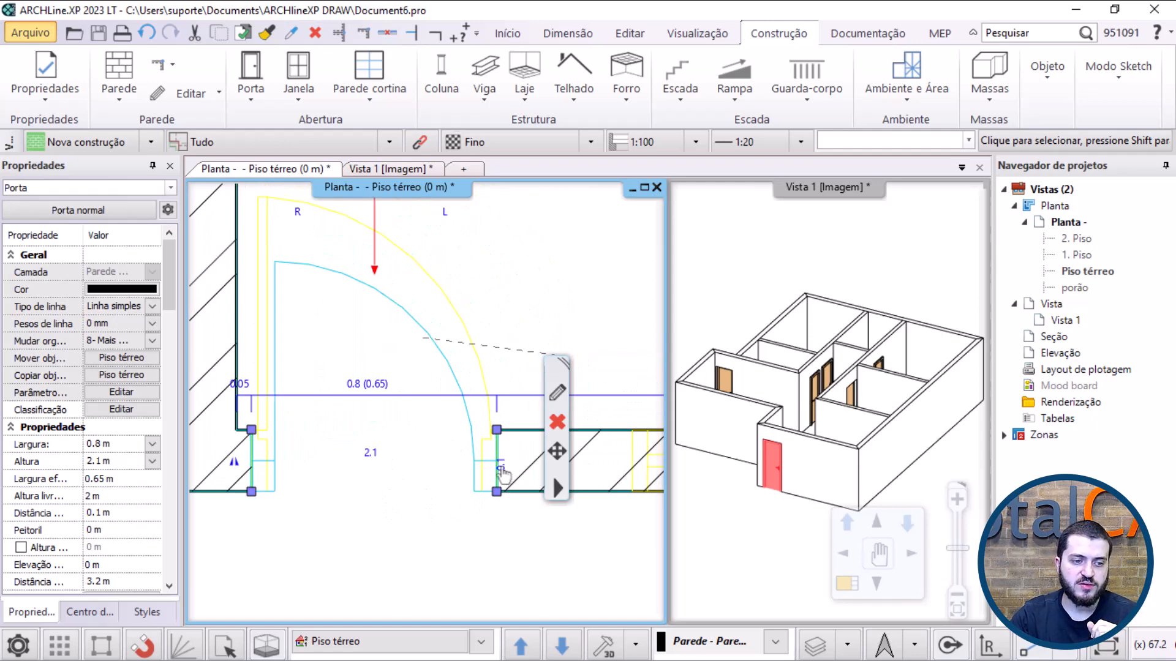
left_click(501, 466)
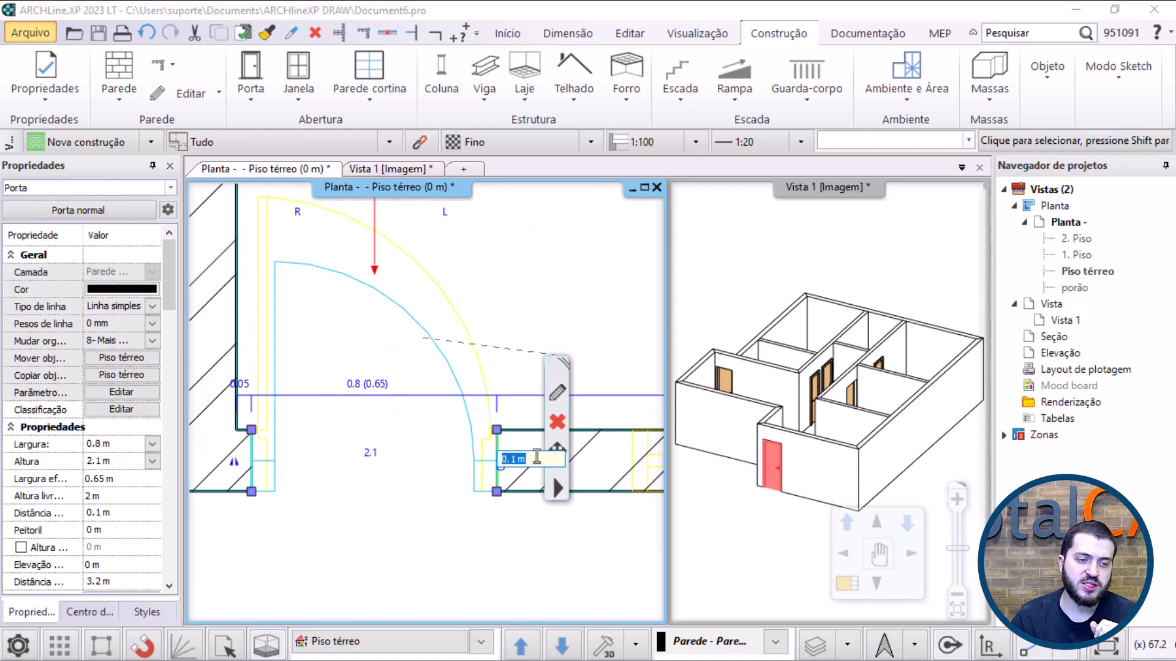
type("0")
key("Return")
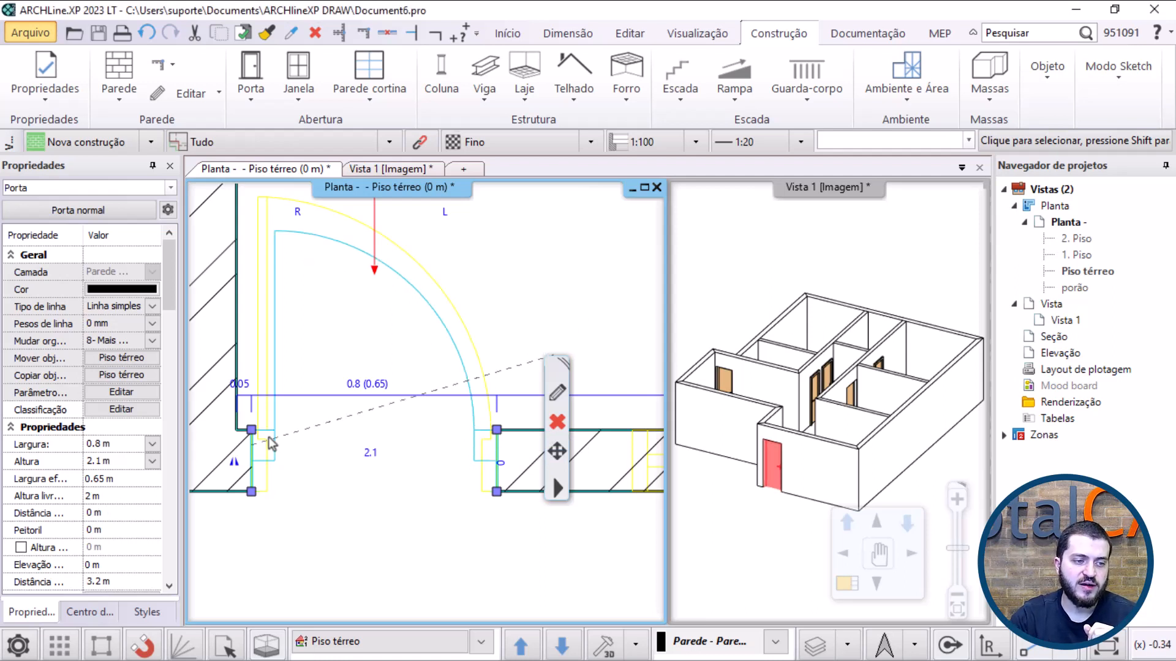
scroll(481, 514, "down", 3)
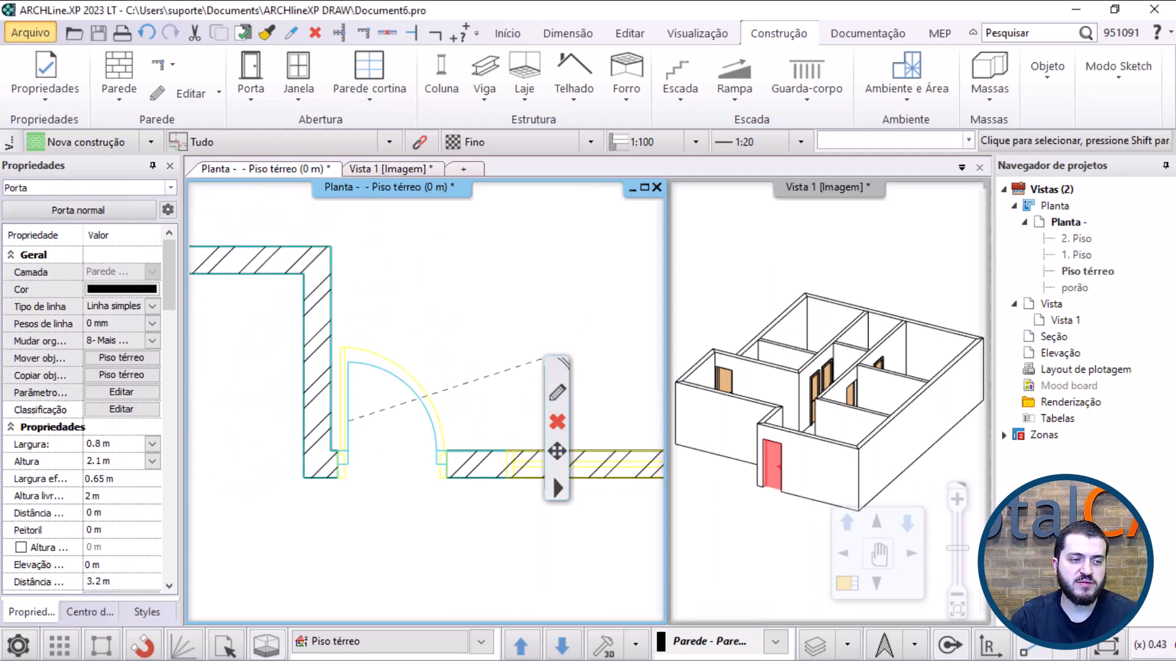
key("Escape")
scroll(421, 362, "down", 5)
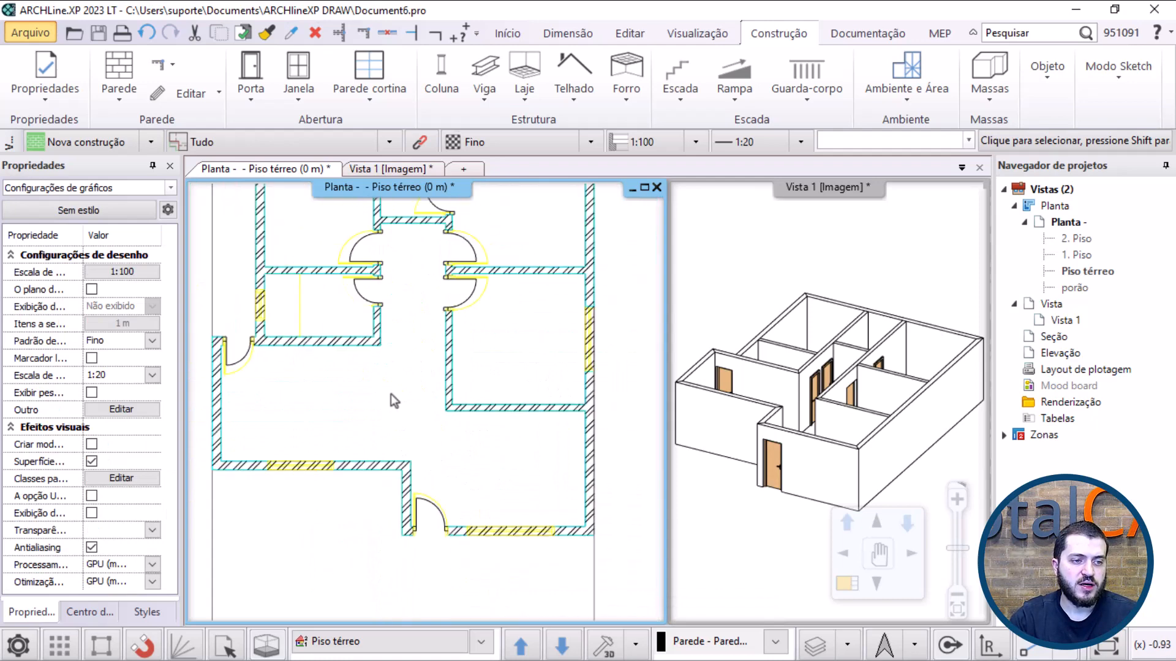
Step: Examine the entrance door and the lower right room's corridor door, checking their placement within the walls
scroll(427, 527, "up", 3)
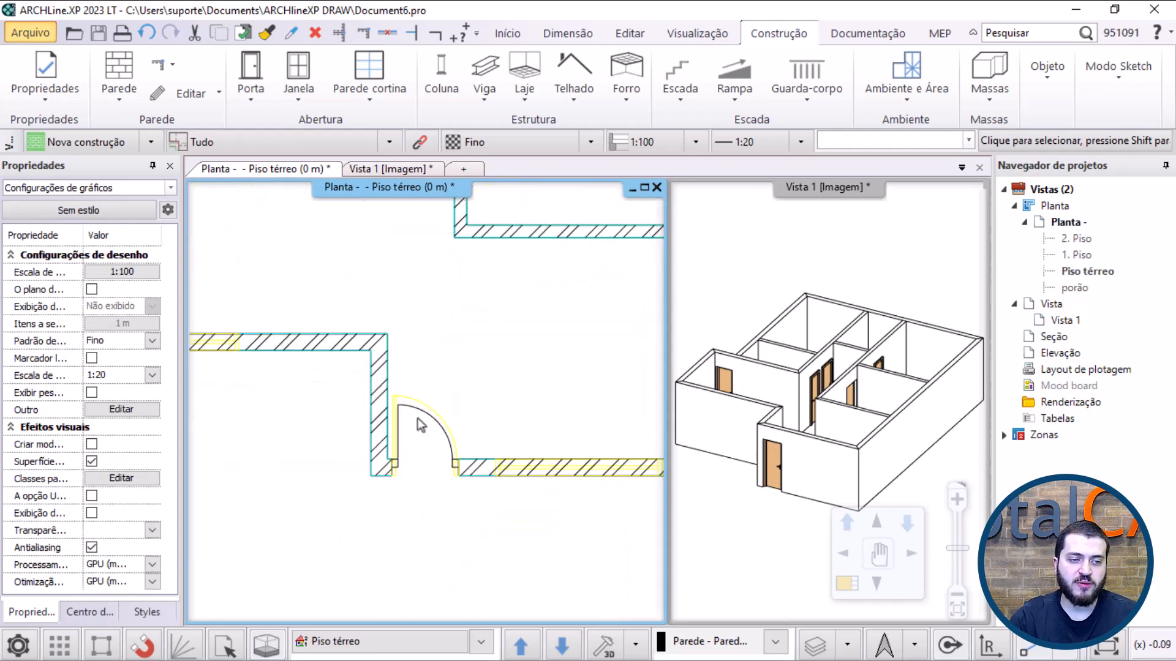
scroll(417, 418, "up", 4)
scroll(468, 451, "down", 3)
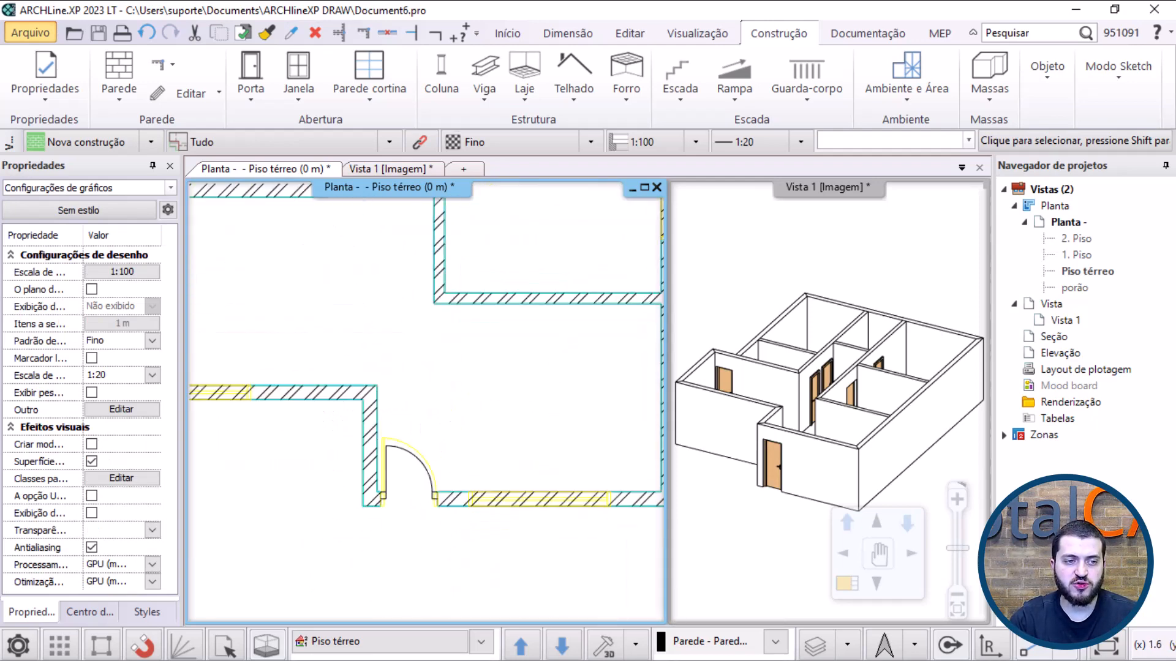
scroll(475, 311, "up", 5)
left_click(392, 328)
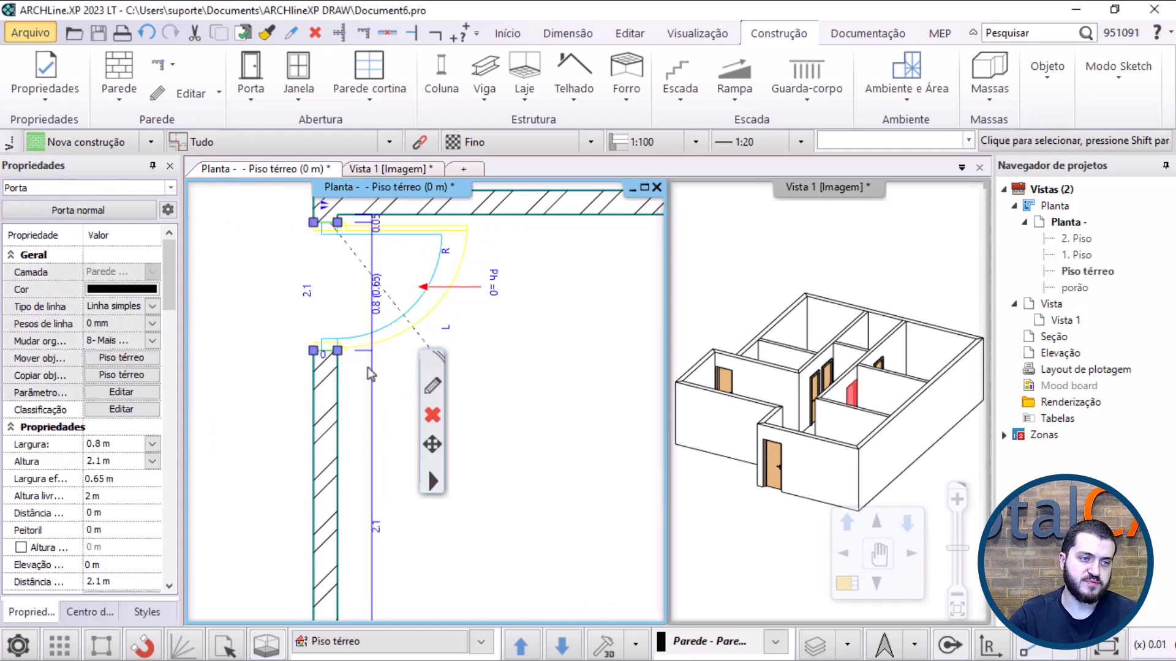
left_click(355, 392)
scroll(363, 396, "down", 5)
scroll(392, 447, "up", 5)
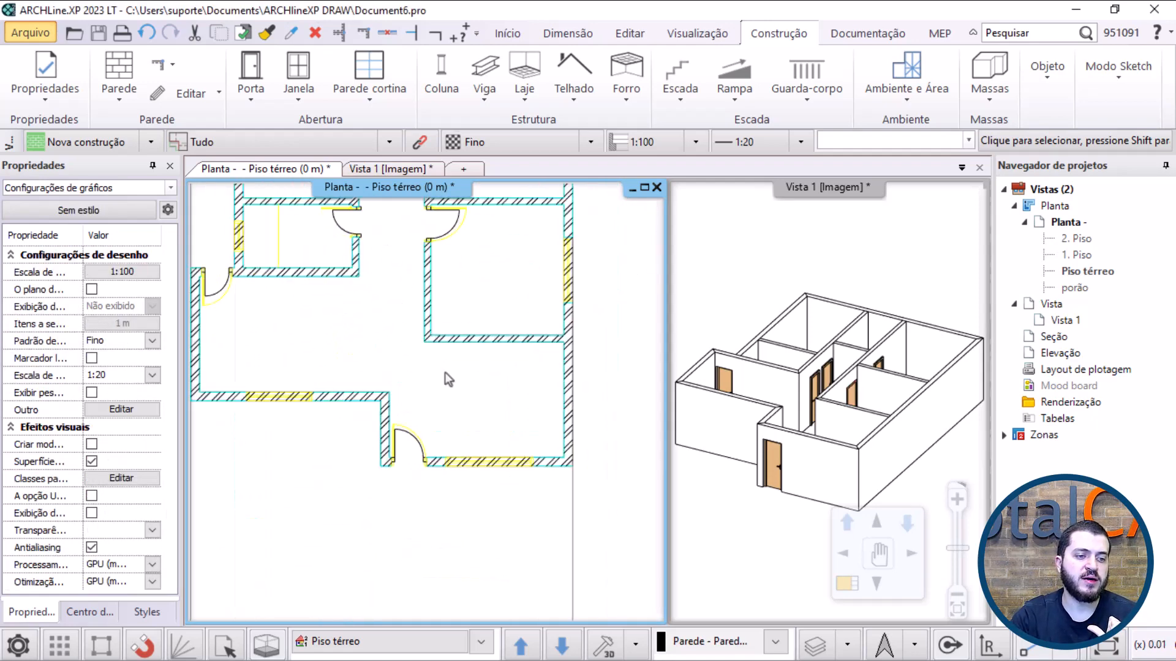
Step: Start copying the front entrance door's properties with only Distância da linha da parede included, excluding every other property
left_click(417, 405)
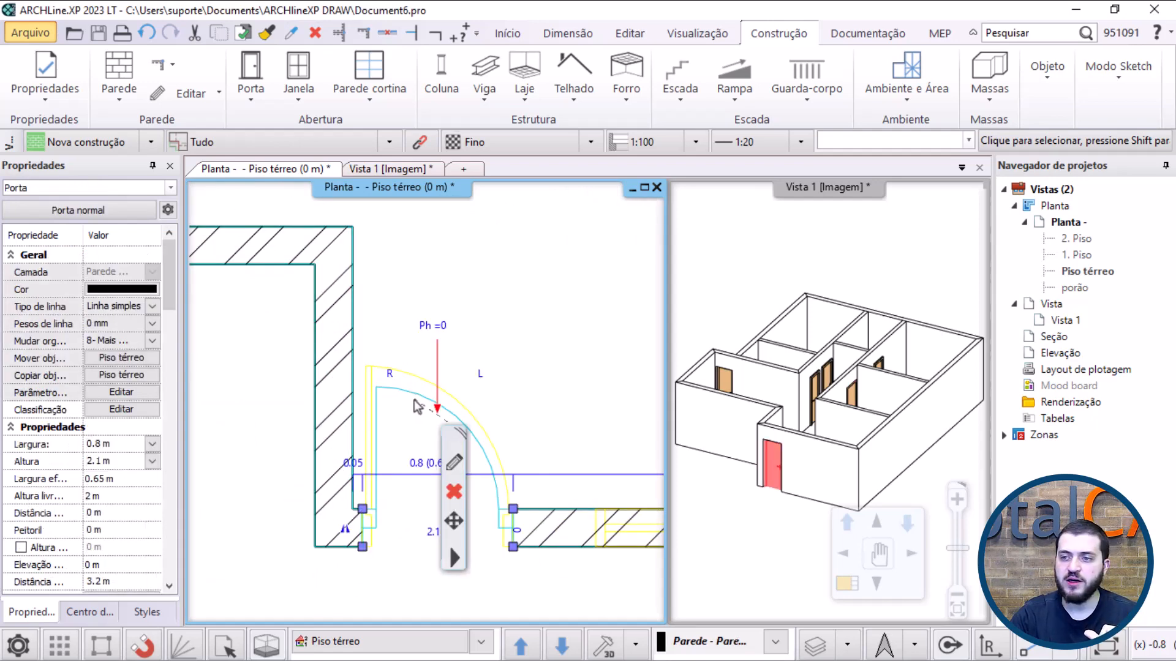
left_click(267, 34)
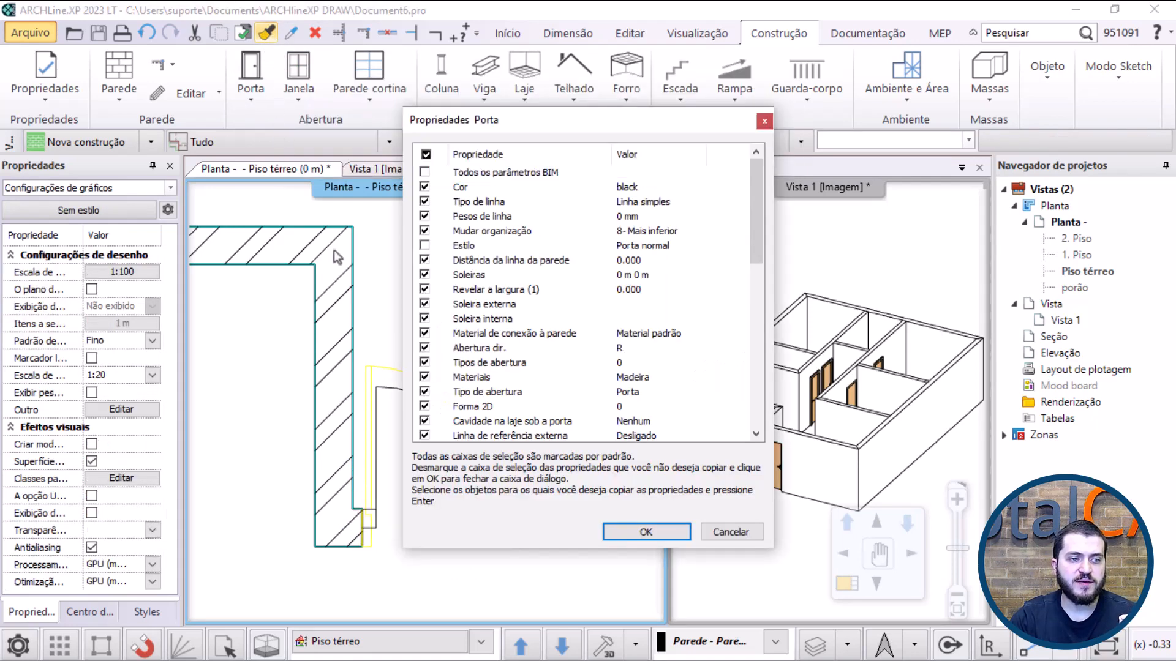
left_click(426, 155)
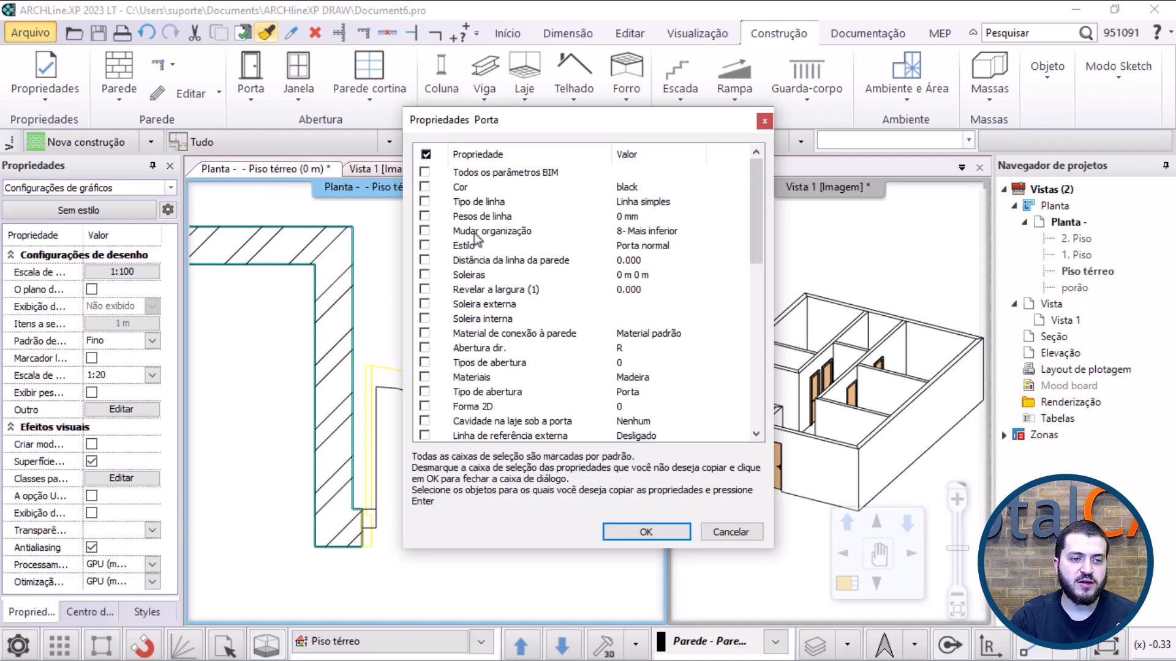
scroll(526, 274, "down", 1)
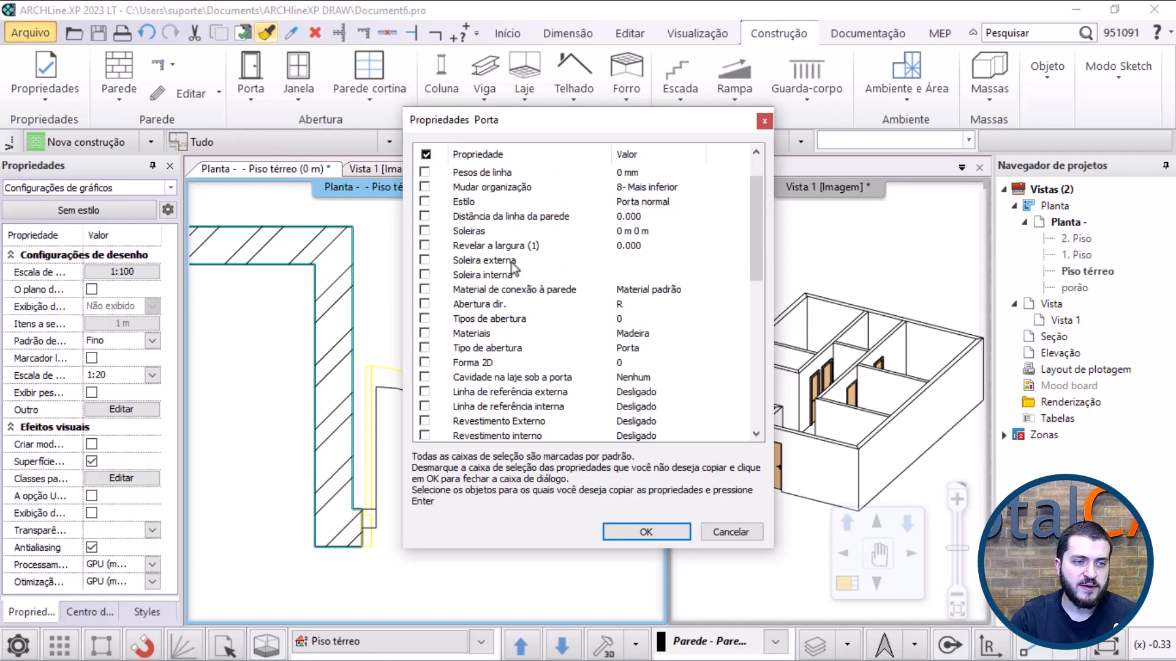
left_click(520, 217)
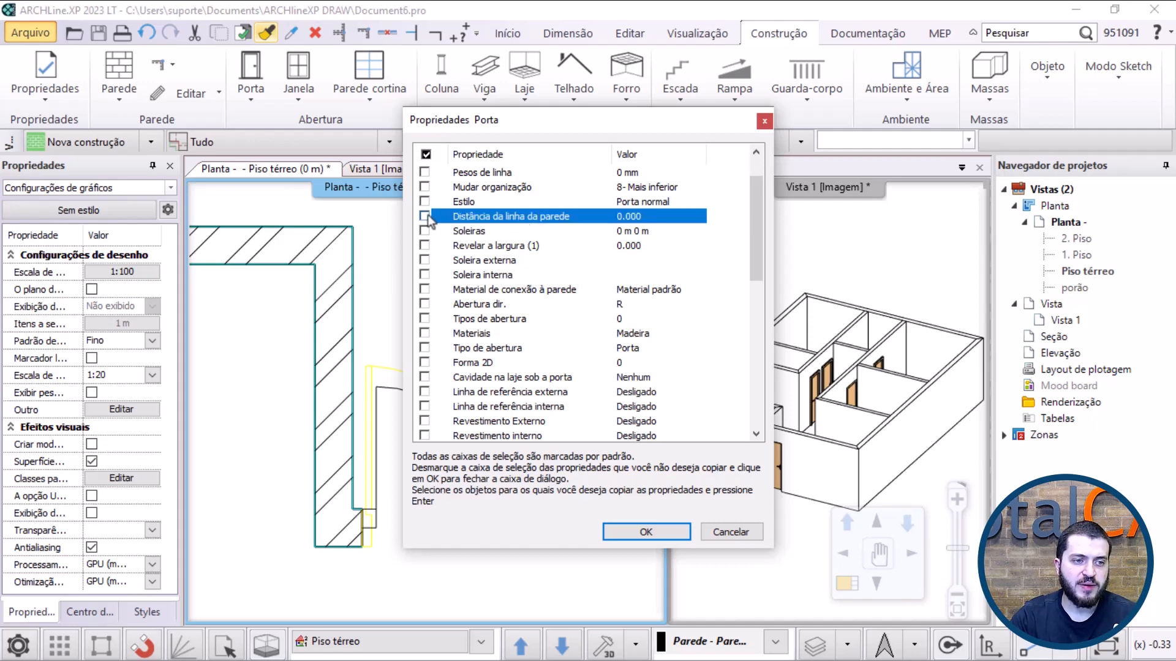
left_click(615, 532)
Step: Apply the copied wall-line distance to both left corridor doors, the upper right corridor door, the upper middle room's door and the left exterior door
scroll(528, 359, "up", 5)
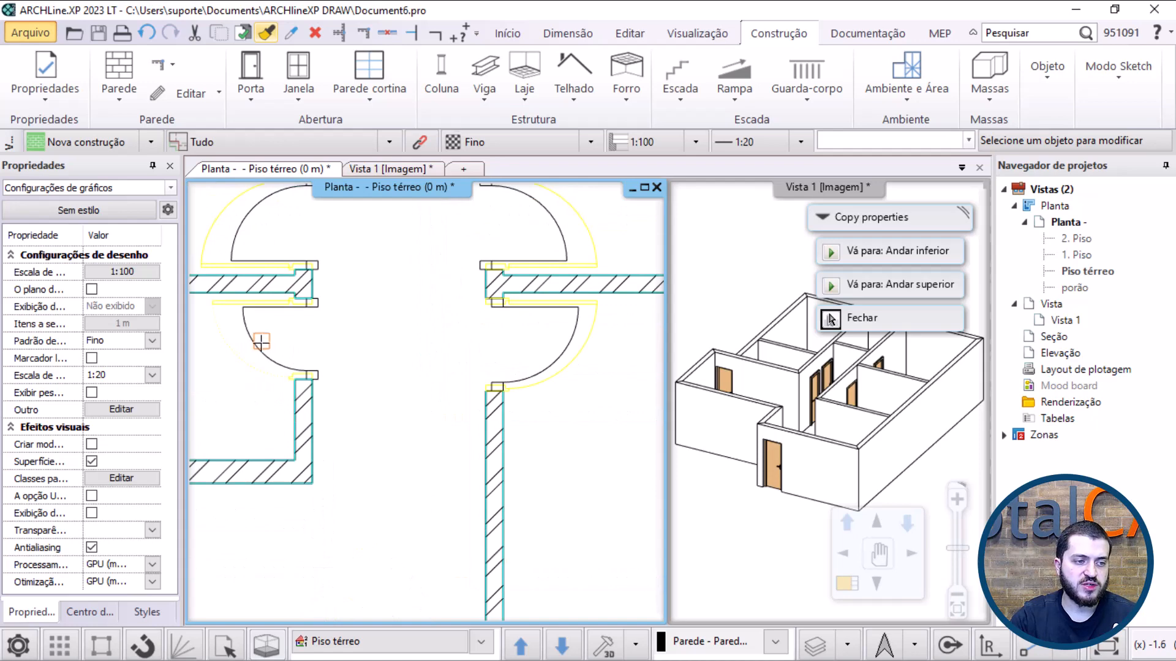
left_click(261, 341)
left_click(269, 210)
middle_click_drag(270, 210, 230, 337)
left_click(515, 339)
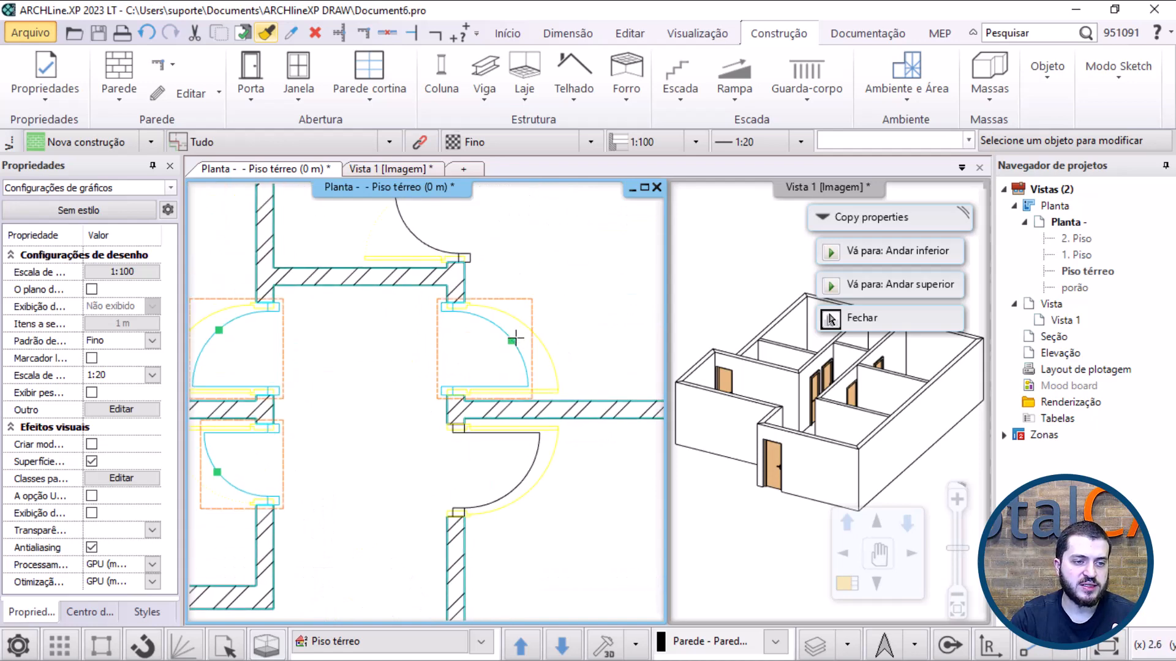
scroll(429, 239, "down", 5)
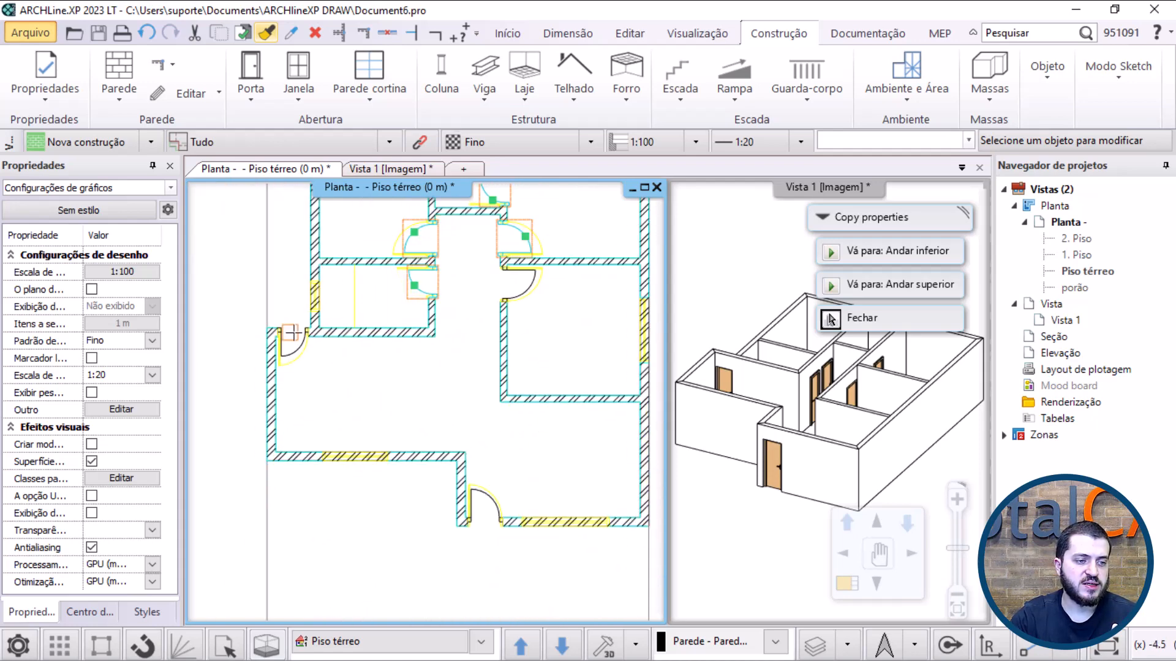
scroll(294, 333, "up", 5)
middle_click_drag(294, 333, 393, 348)
left_click(404, 397)
key("Return")
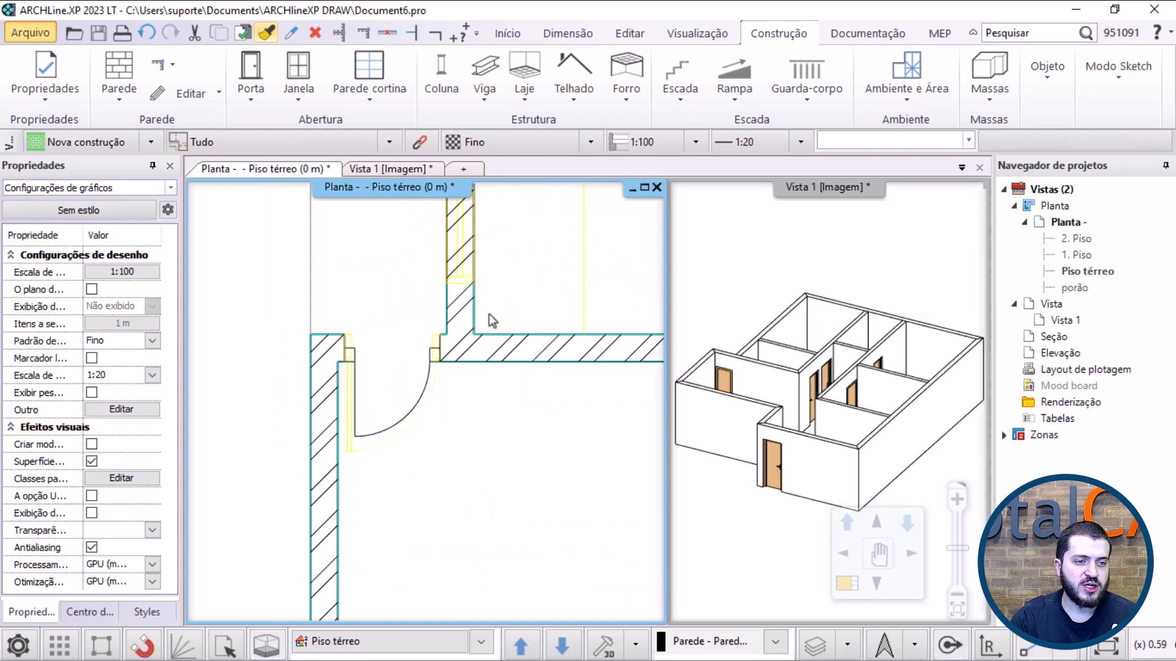
Step: Examine the exterior side door and the corridor doors in the plan, checking their placement within the wall thickness
scroll(489, 315, "down", 2)
middle_click_drag(643, 285, 534, 350)
scroll(534, 350, "up", 1)
middle_click_drag(586, 297, 536, 326)
middle_click_drag(555, 255, 506, 413)
middle_click_drag(525, 318, 475, 434)
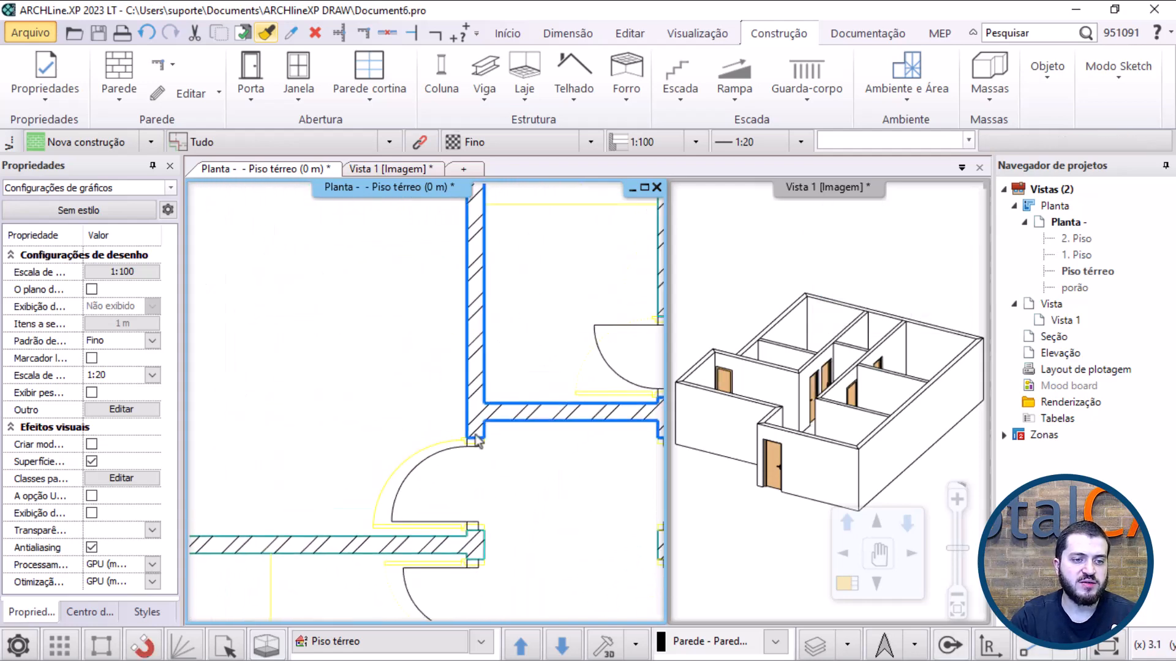
scroll(476, 439, "down", 2)
scroll(477, 454, "down", 3)
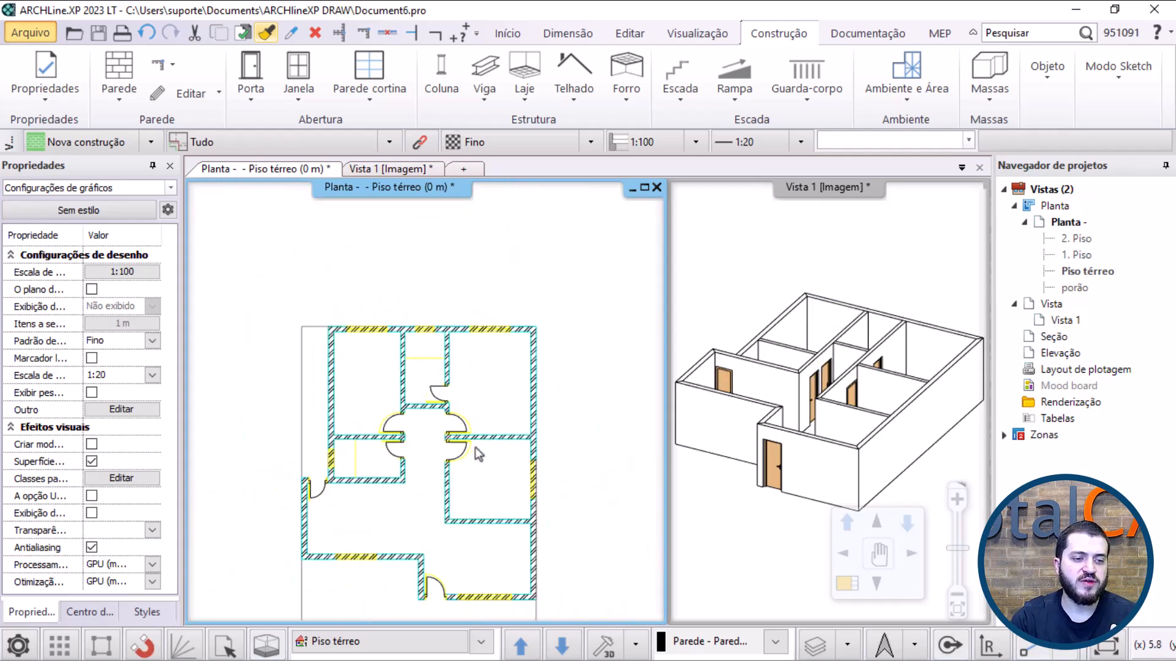
Step: Set the upper middle room door's distance from the adjacent lower wall to 0.1 m
scroll(478, 454, "up", 4)
left_click(439, 384)
scroll(493, 416, "up", 1)
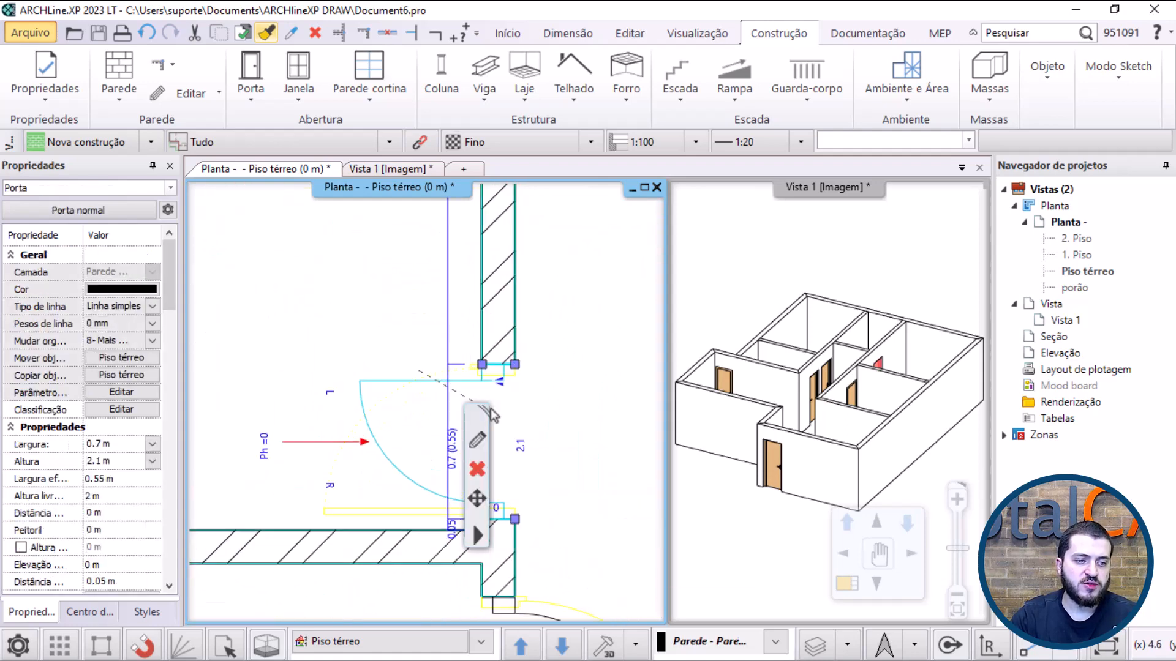
scroll(495, 502, "up", 2)
left_click(413, 542)
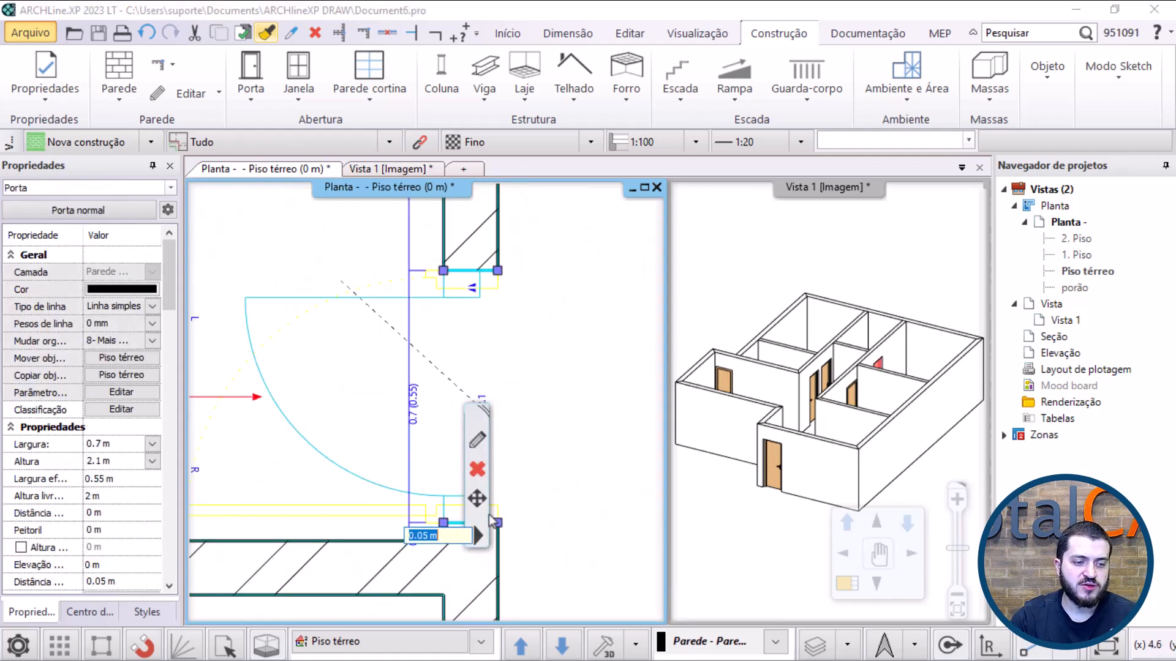
type("0.1")
key("Return")
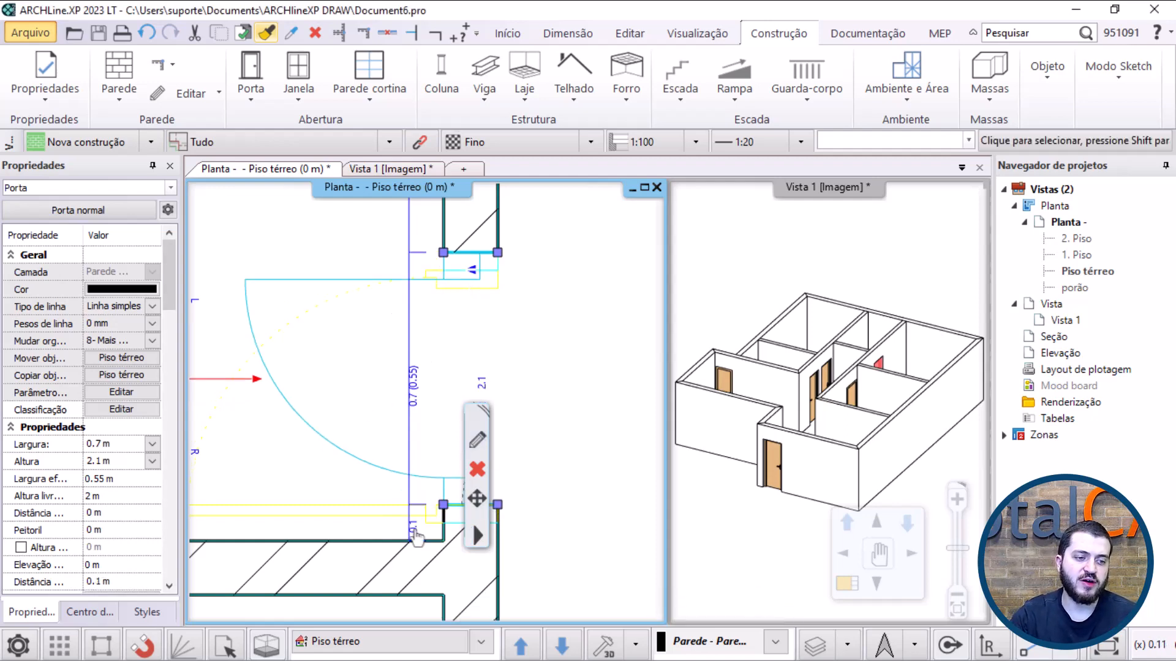
key("Escape")
Step: Move the upper middle room's door by its lower jamb node to 0.05 m from the adjacent lower wall
left_click(474, 483)
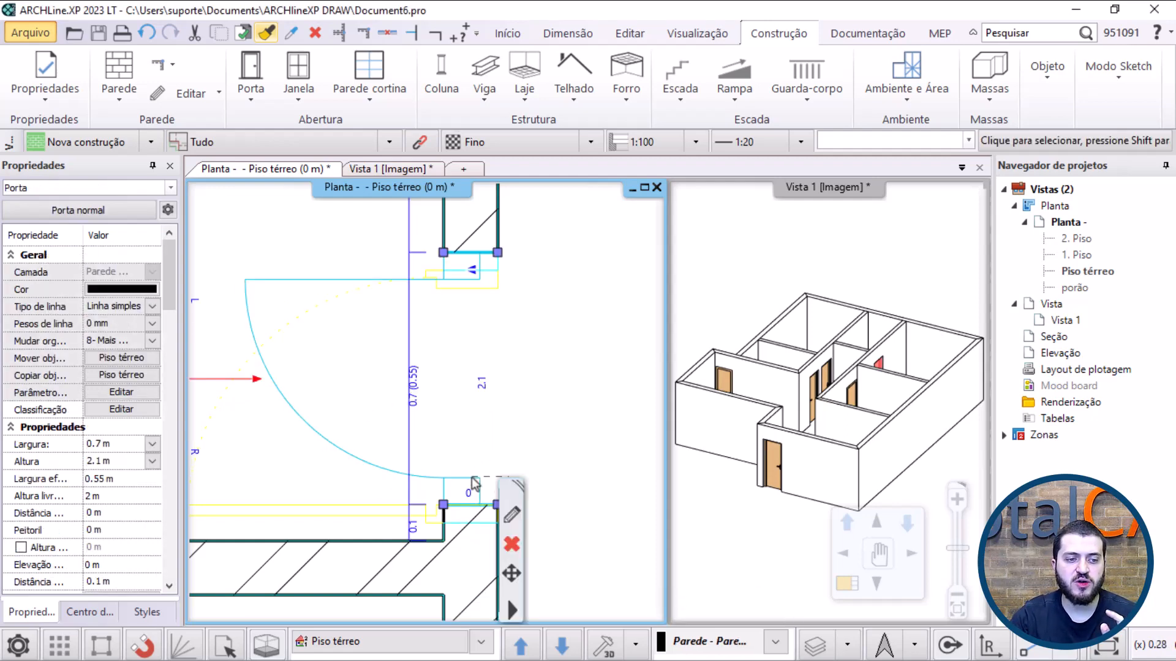
scroll(490, 465, "up", 3)
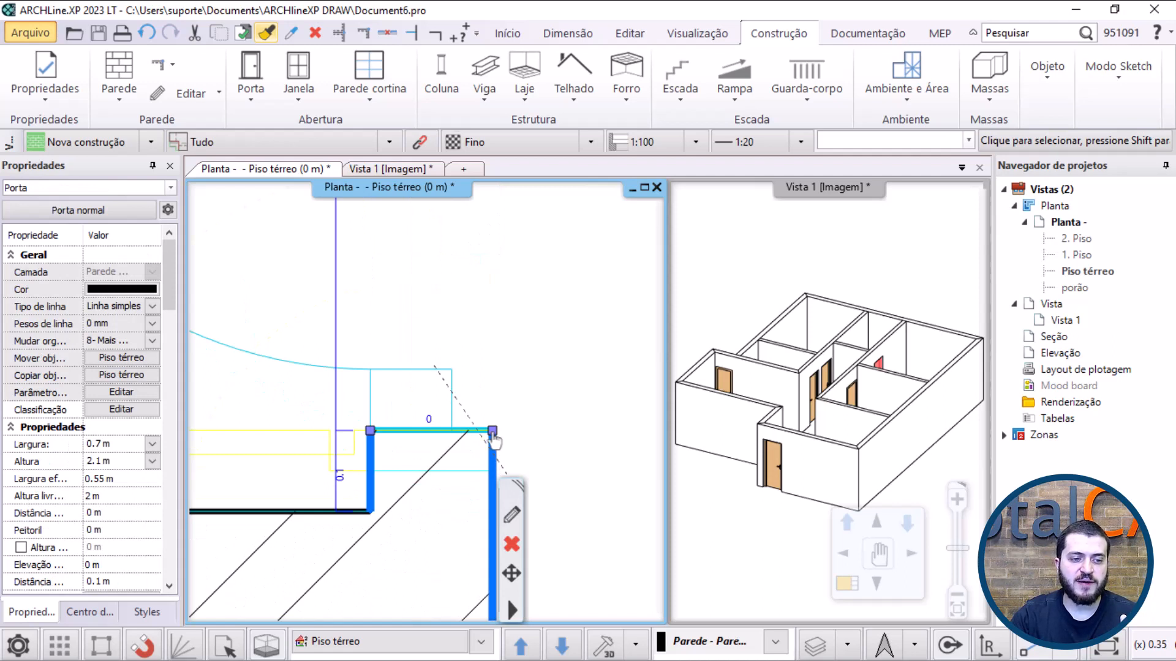
left_click(493, 432)
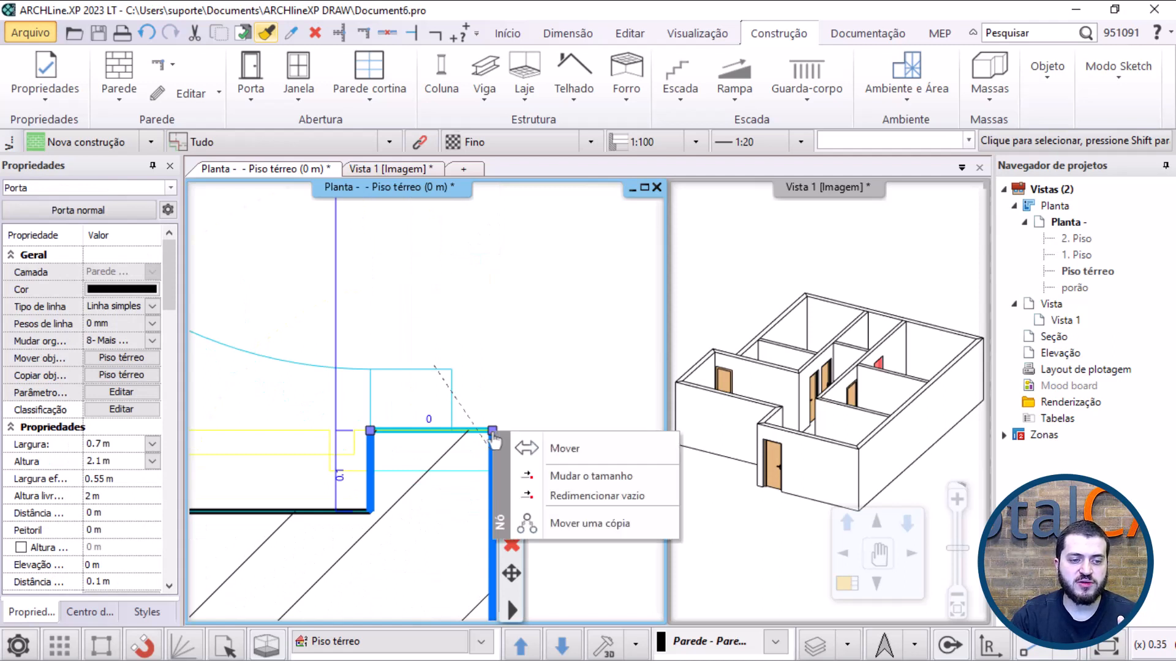
left_click(594, 450)
left_click(336, 450)
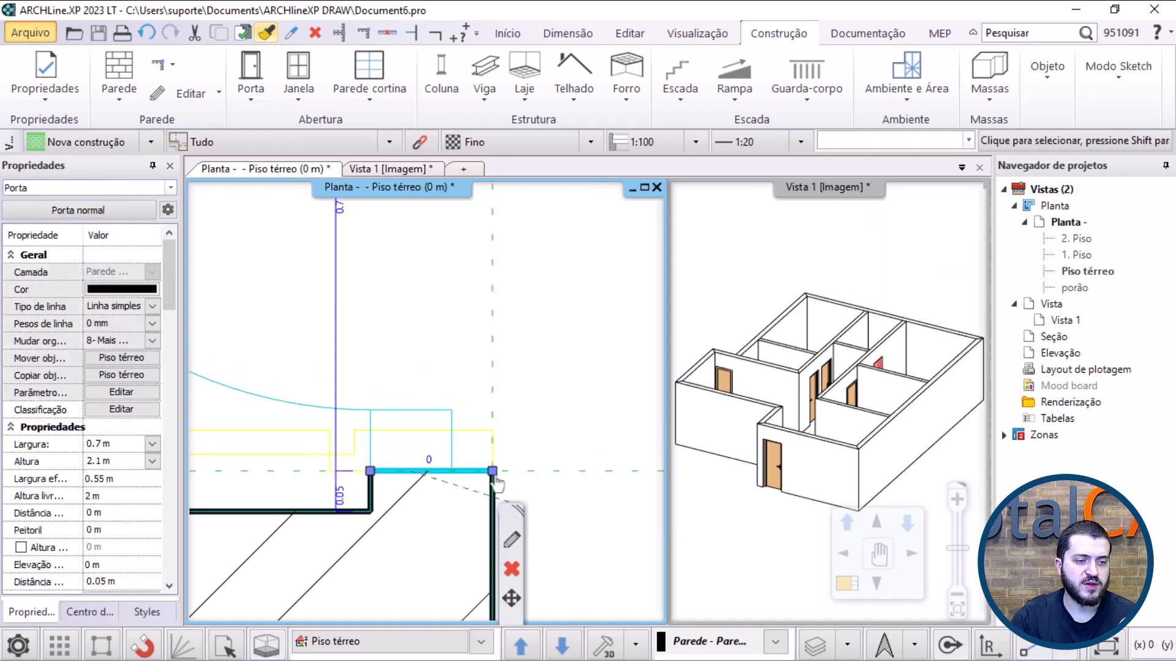
Step: Mirror the upper middle room's door with Esquerda-direita so it is hinged at its lower end, and deselect it
scroll(404, 453, "down", 4)
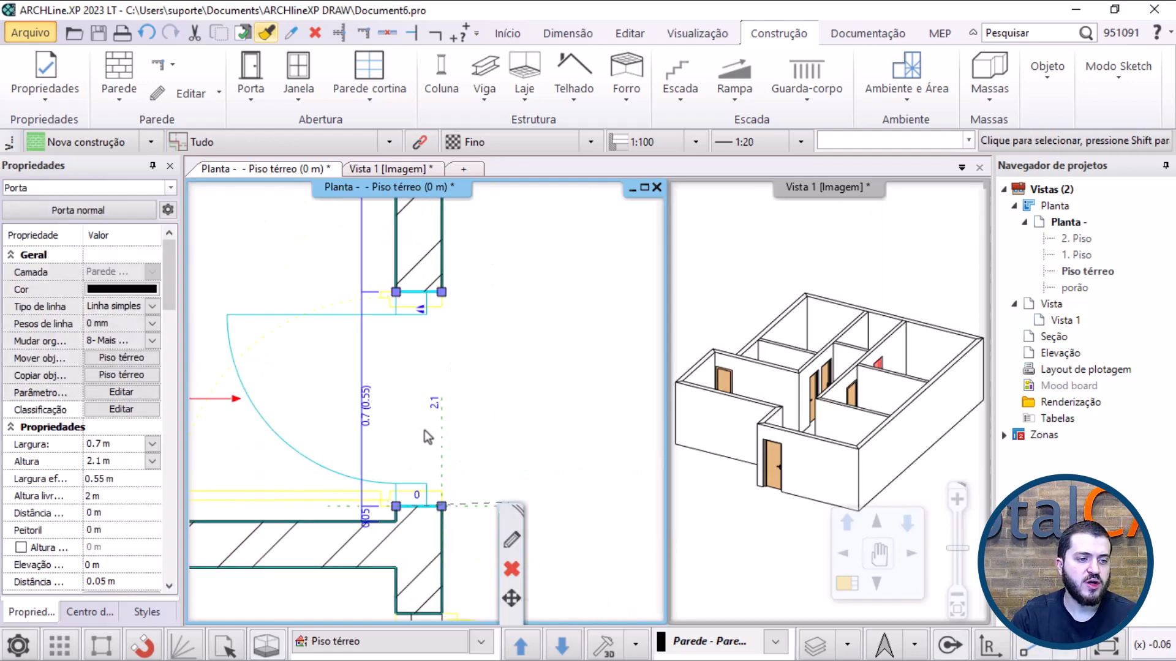
scroll(458, 391, "up", 2)
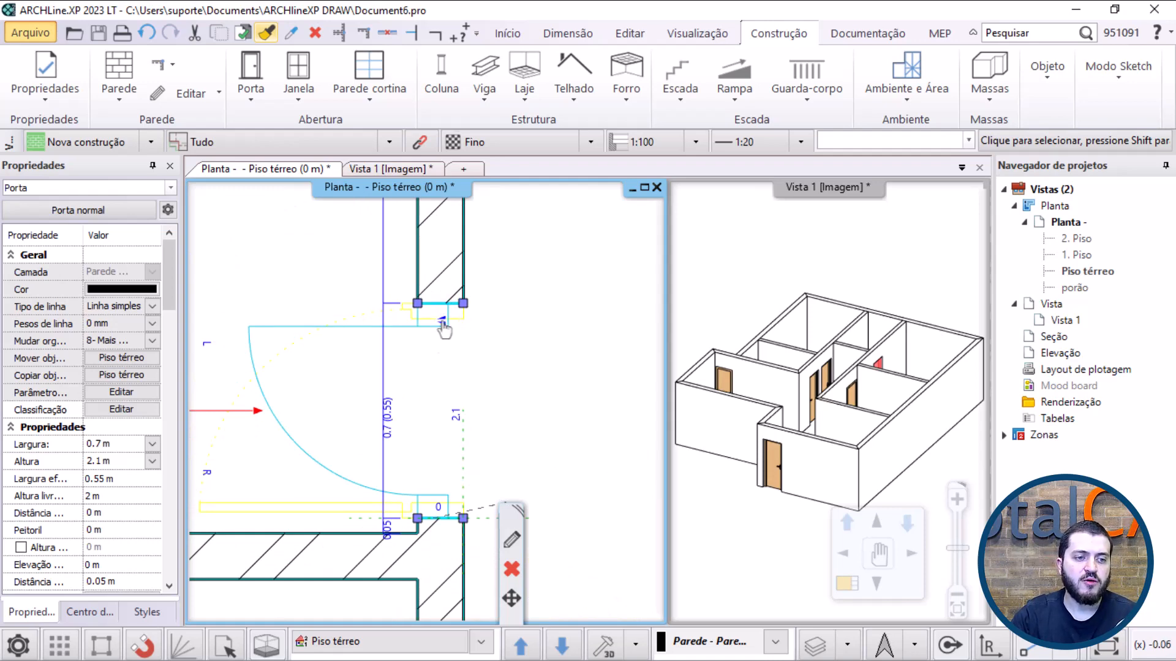
mouse_move(444, 329)
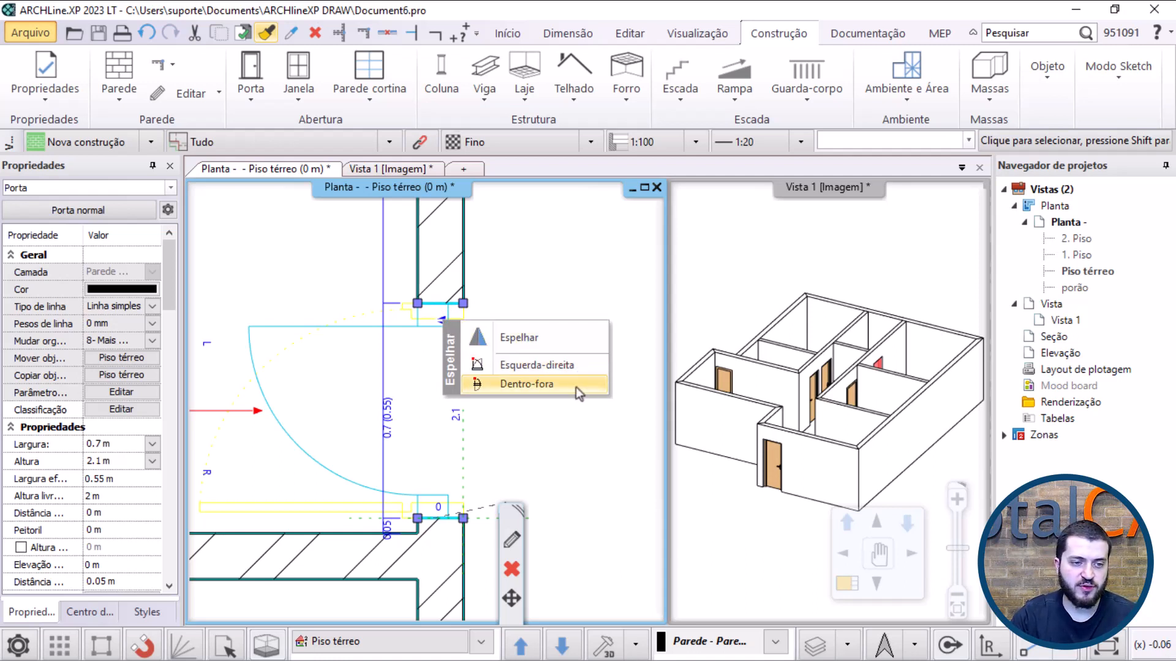
left_click(563, 367)
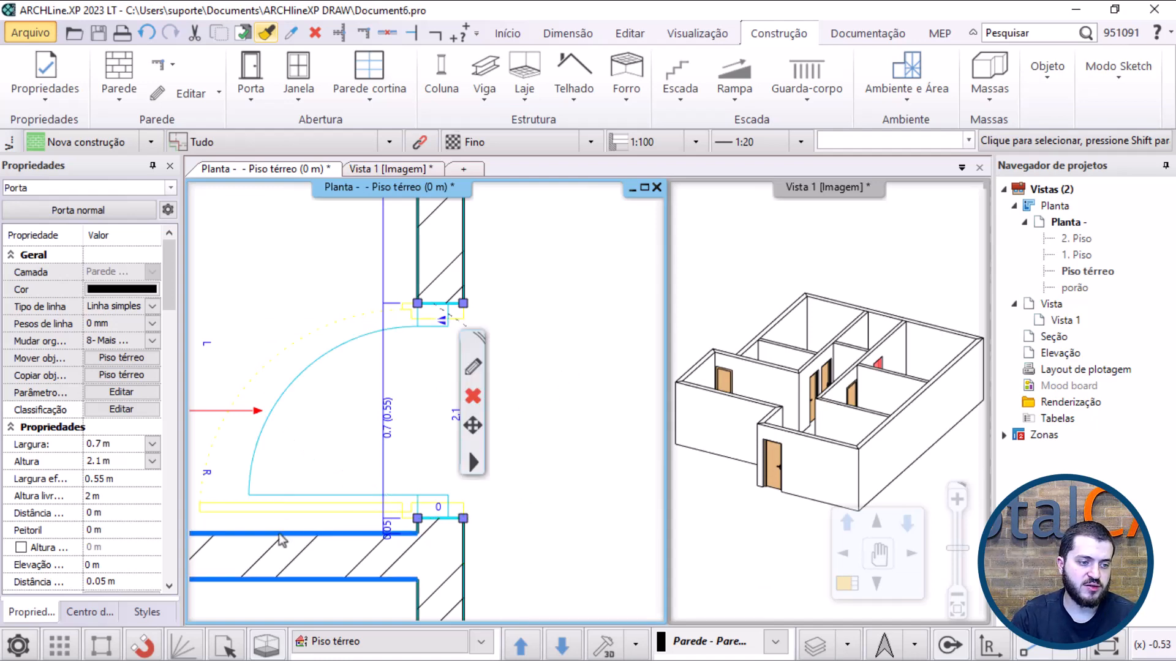
key("Escape")
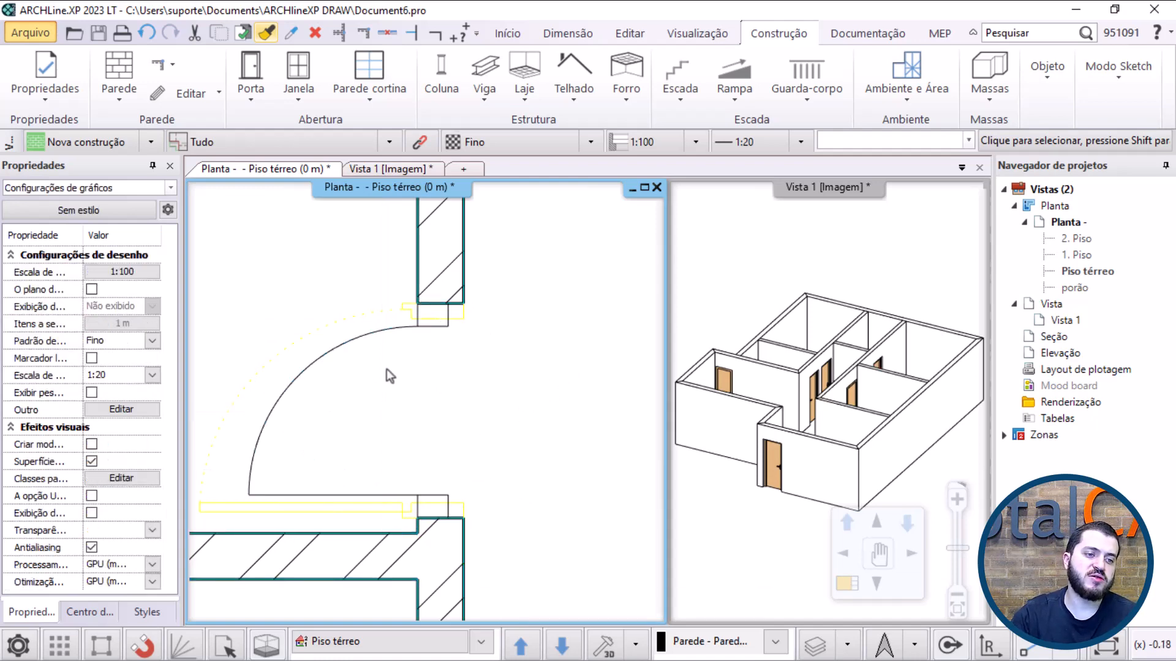
Step: Select the upper middle room's door again, examine its mirror handle up close, and deselect the door unchanged
middle_click(387, 369)
middle_click(386, 369)
scroll(460, 298, "up", 4)
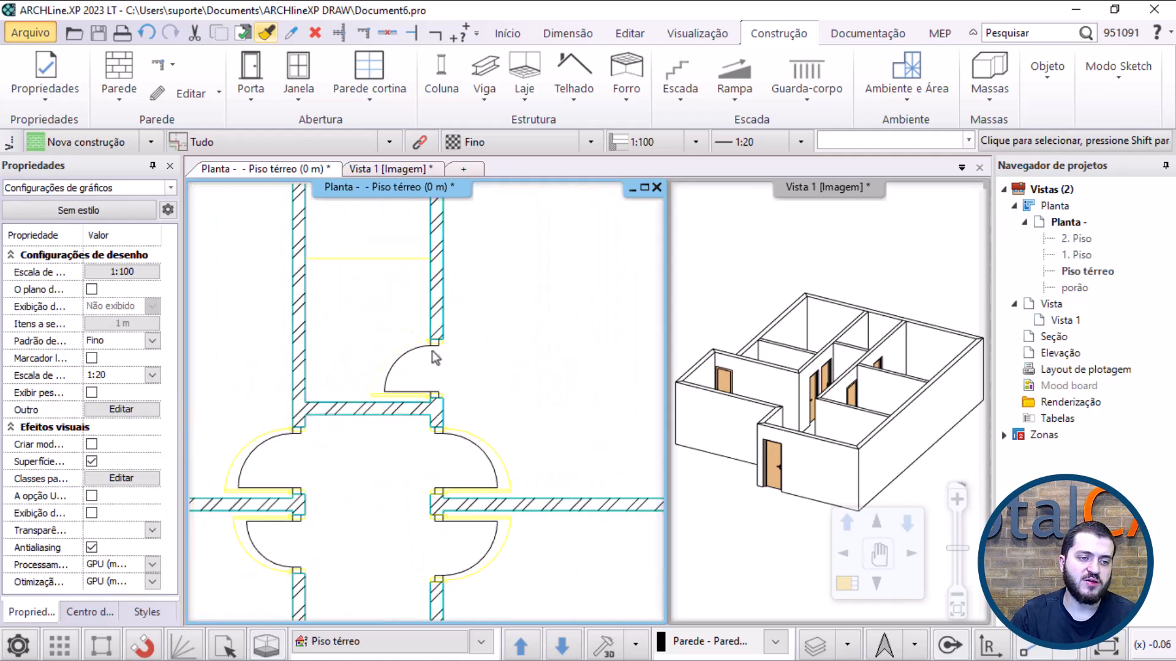
left_click(427, 360)
scroll(432, 368, "up", 4)
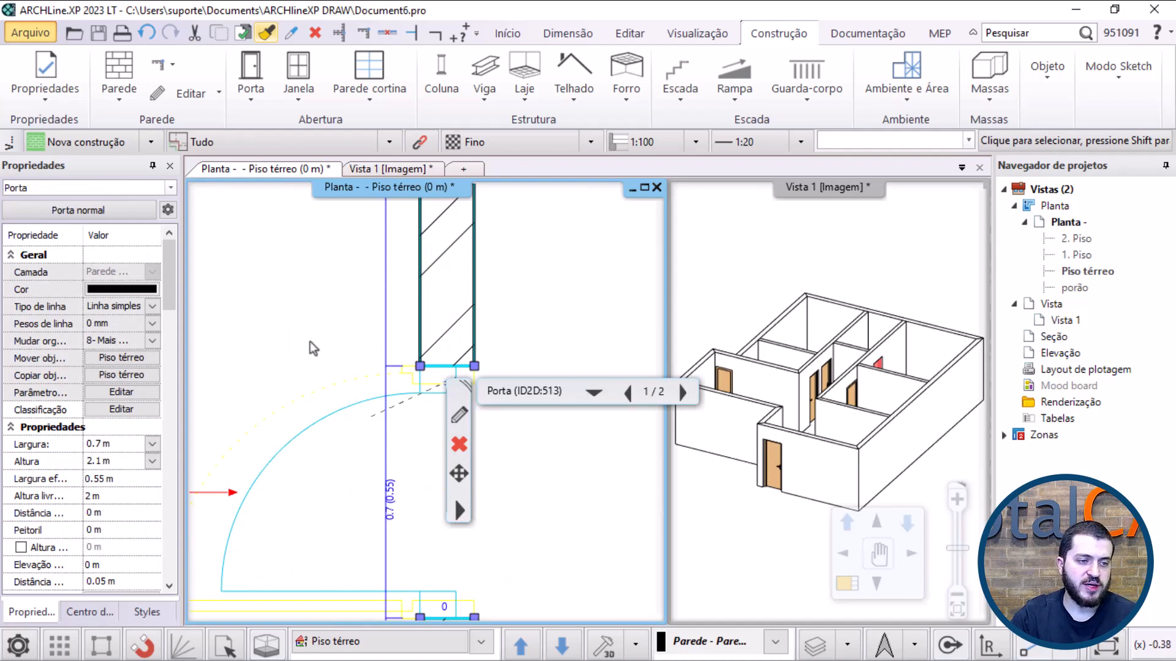
middle_click_drag(498, 351, 417, 342)
scroll(383, 358, "up", 2)
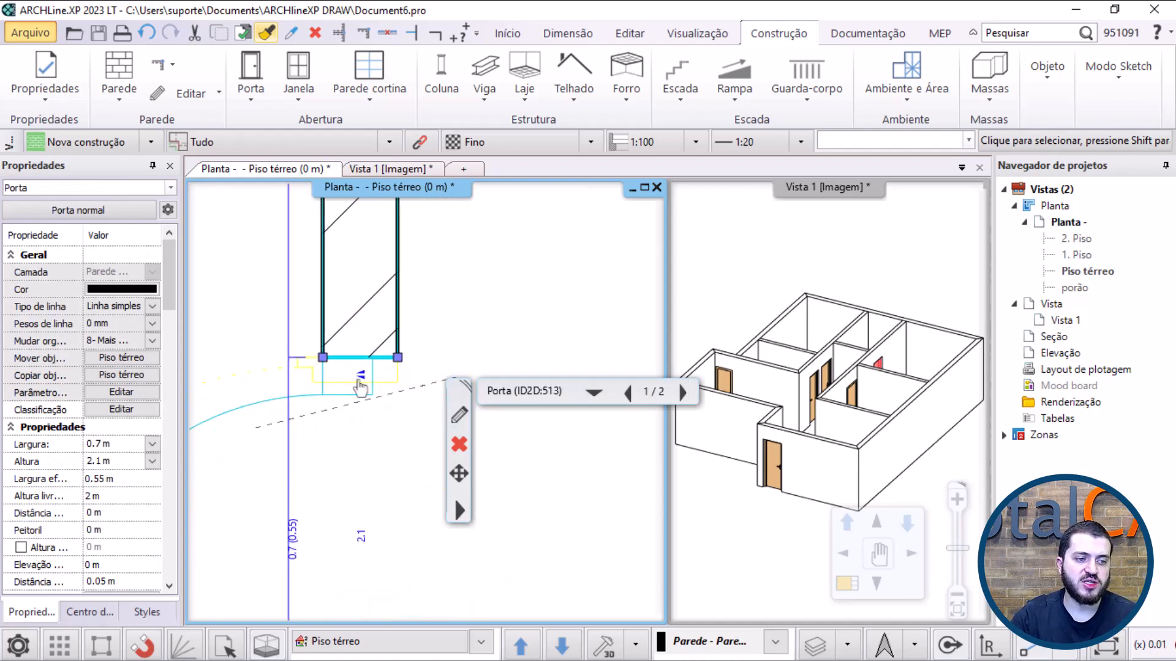
left_click(359, 380)
key("Escape")
key("Escape")
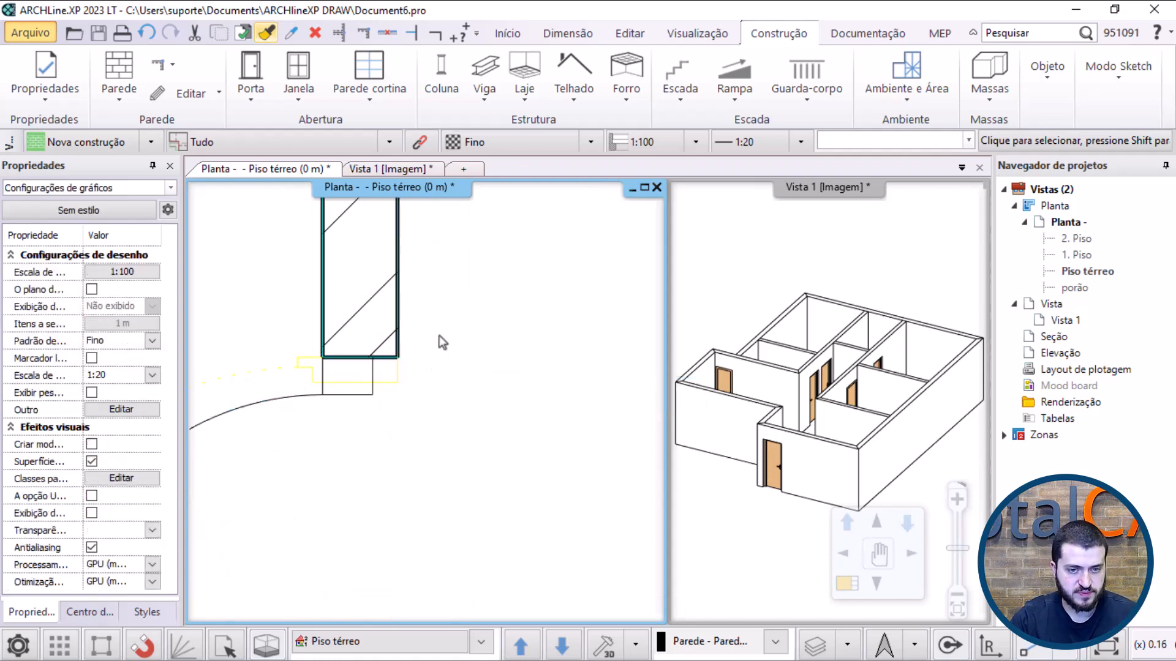
middle_click(439, 336)
middle_click(439, 335)
scroll(439, 352, "up", 1)
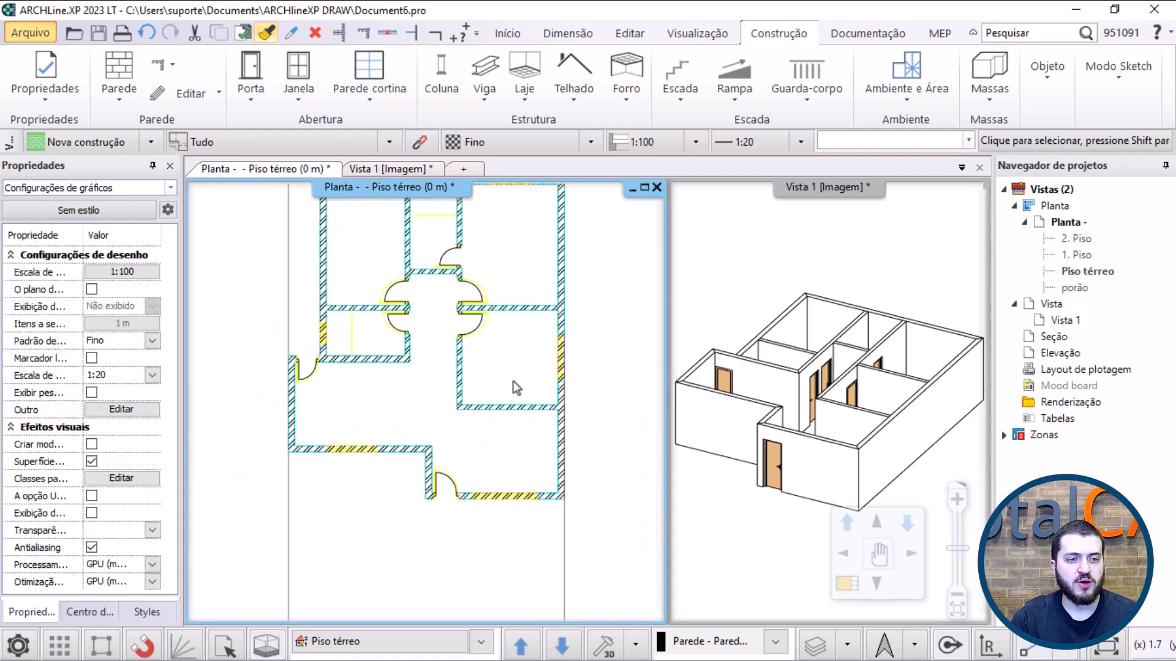
scroll(513, 381, "up", 1)
scroll(503, 501, "up", 5)
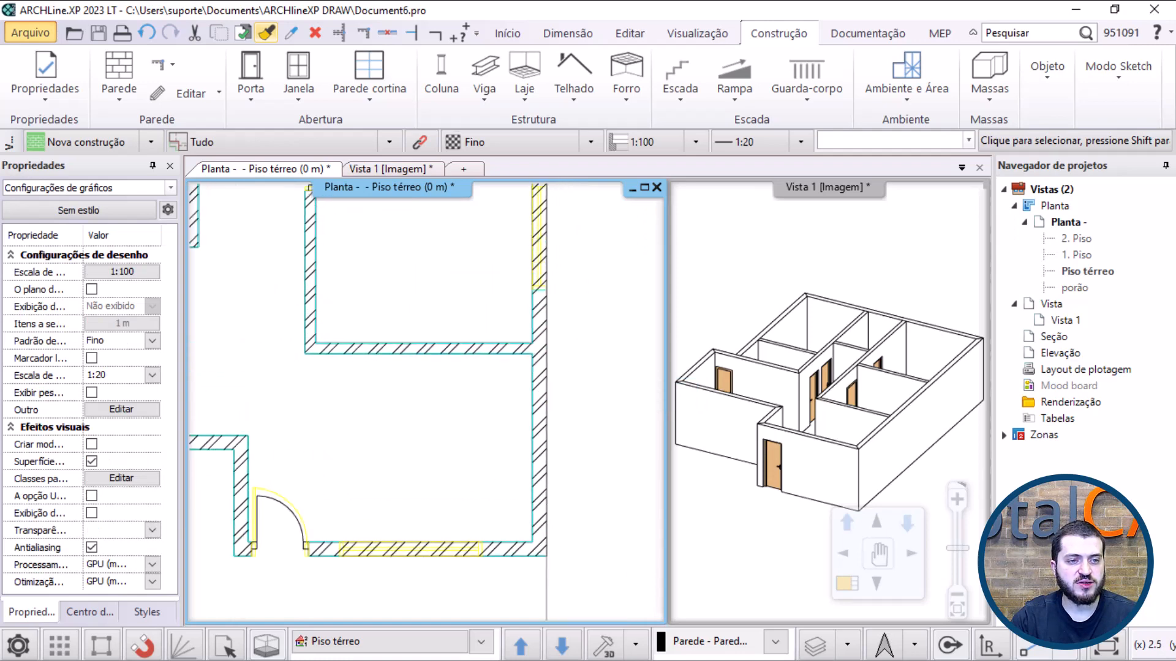
scroll(433, 394, "down", 4)
middle_click_drag(434, 391, 469, 345)
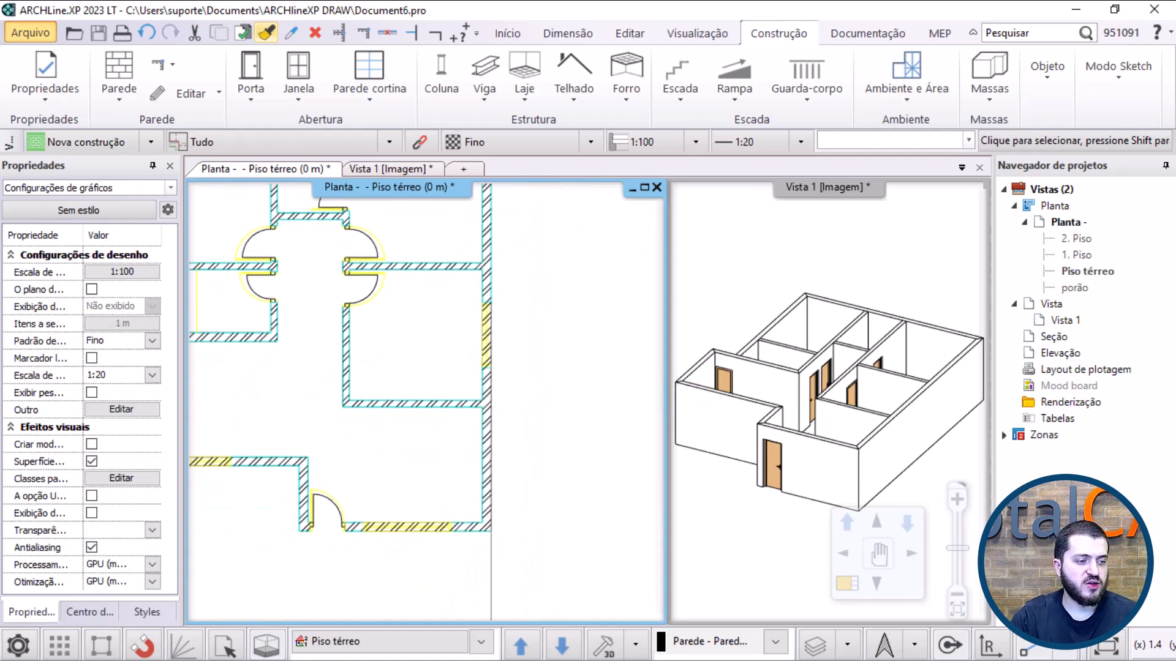
Step: Browse the Centro de Design's window library to the sliding models in Padrão, Deslizante
left_click(90, 612)
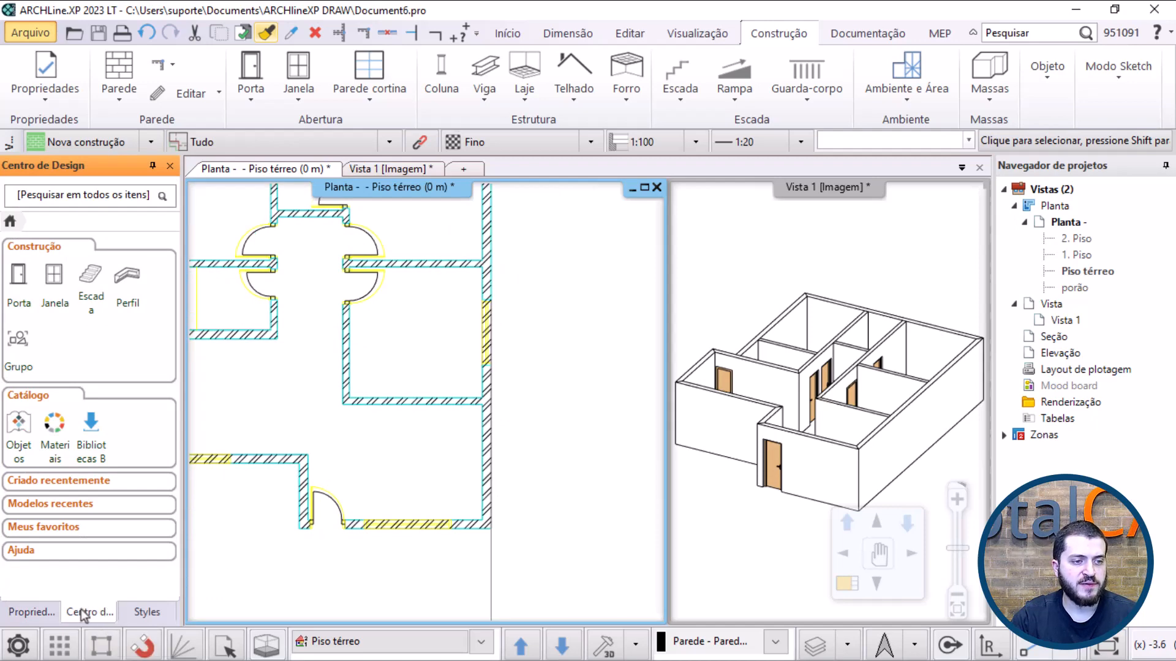
middle_click_drag(412, 398, 416, 400)
middle_click(416, 400)
middle_click(417, 399)
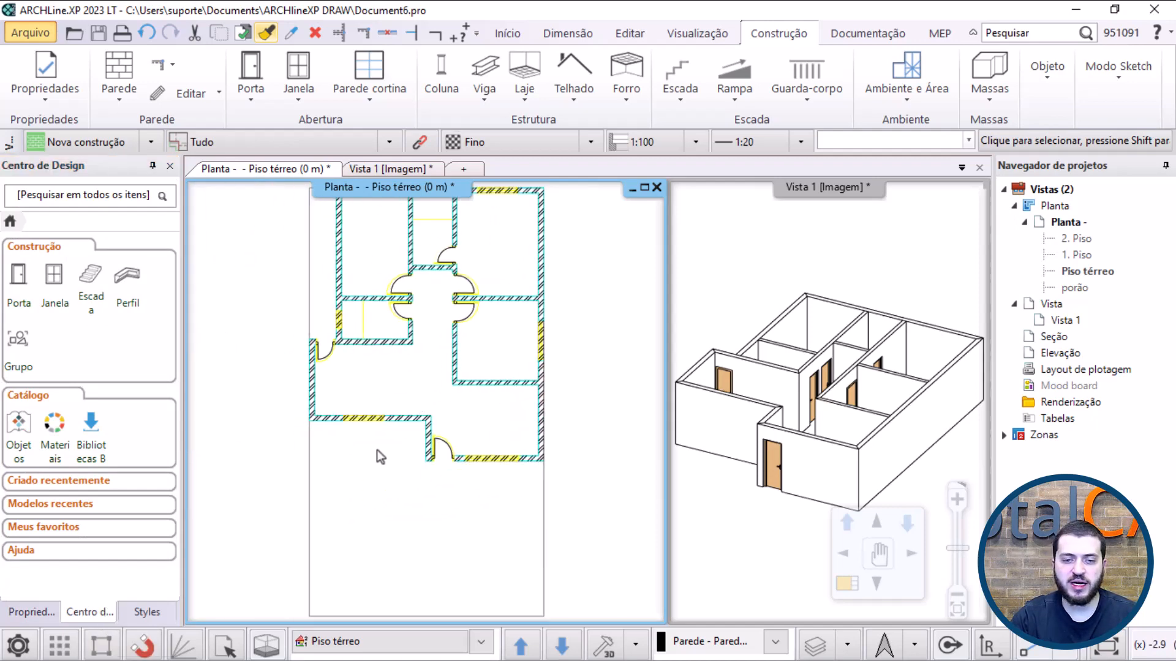
left_click(53, 278)
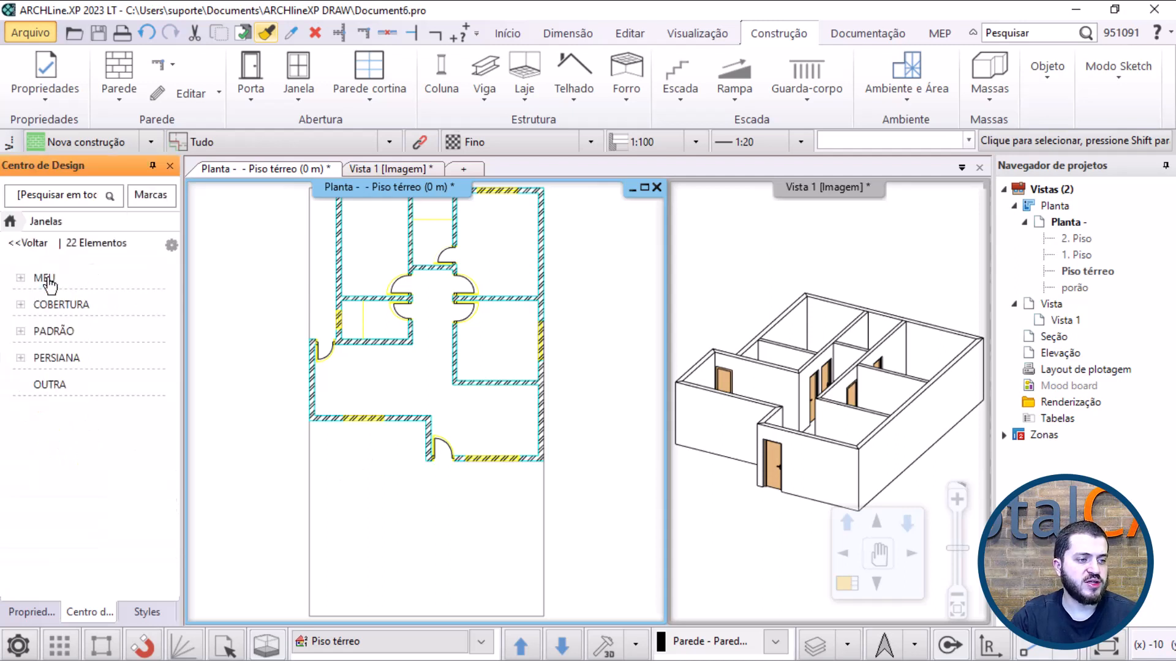
left_click(53, 331)
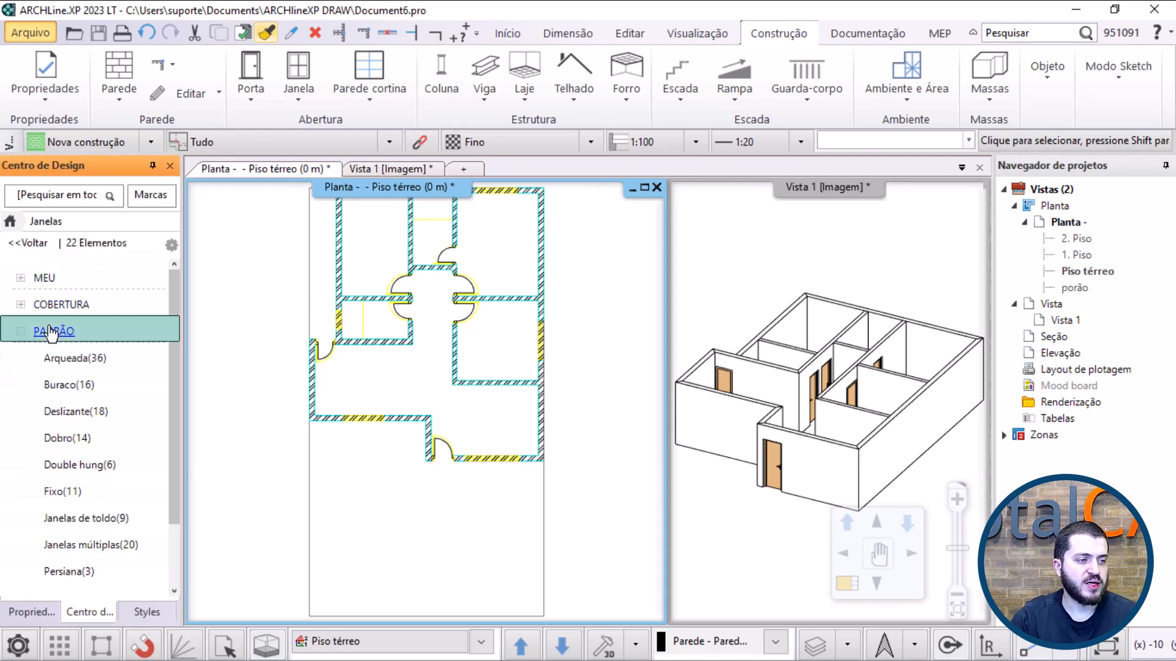
left_click(66, 411)
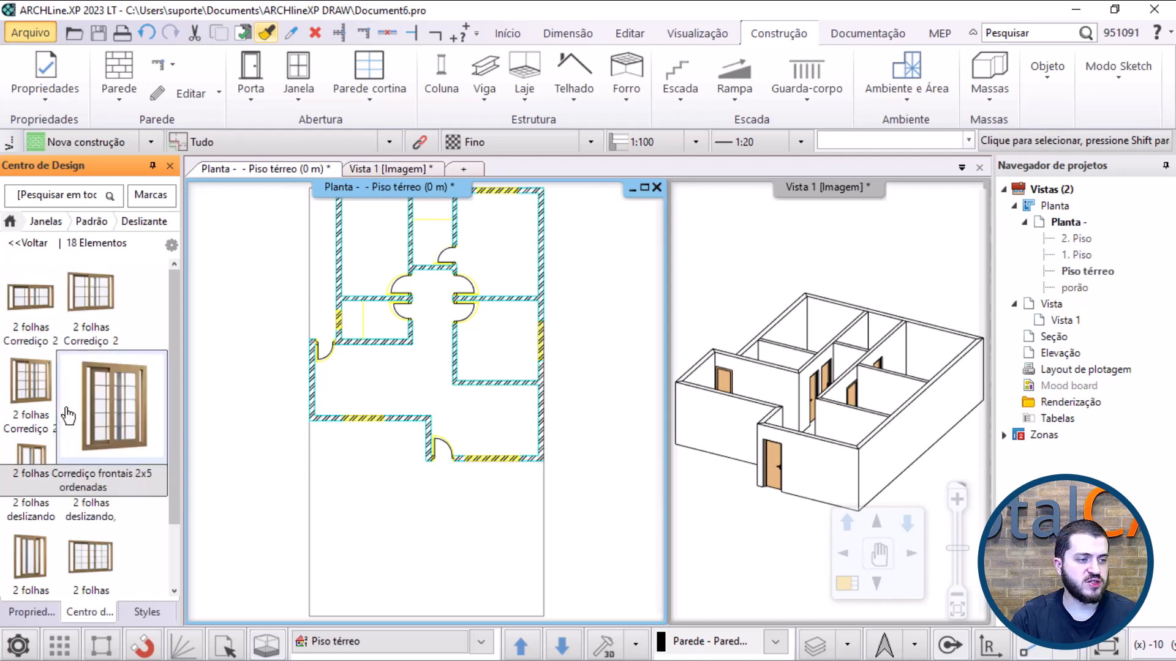
Step: Place a two-leaf sliding window (2 folhas deslizando) by its end points, 2.00 m wide, in the entrance room's lower wall beside the door
scroll(153, 383, "down", 3)
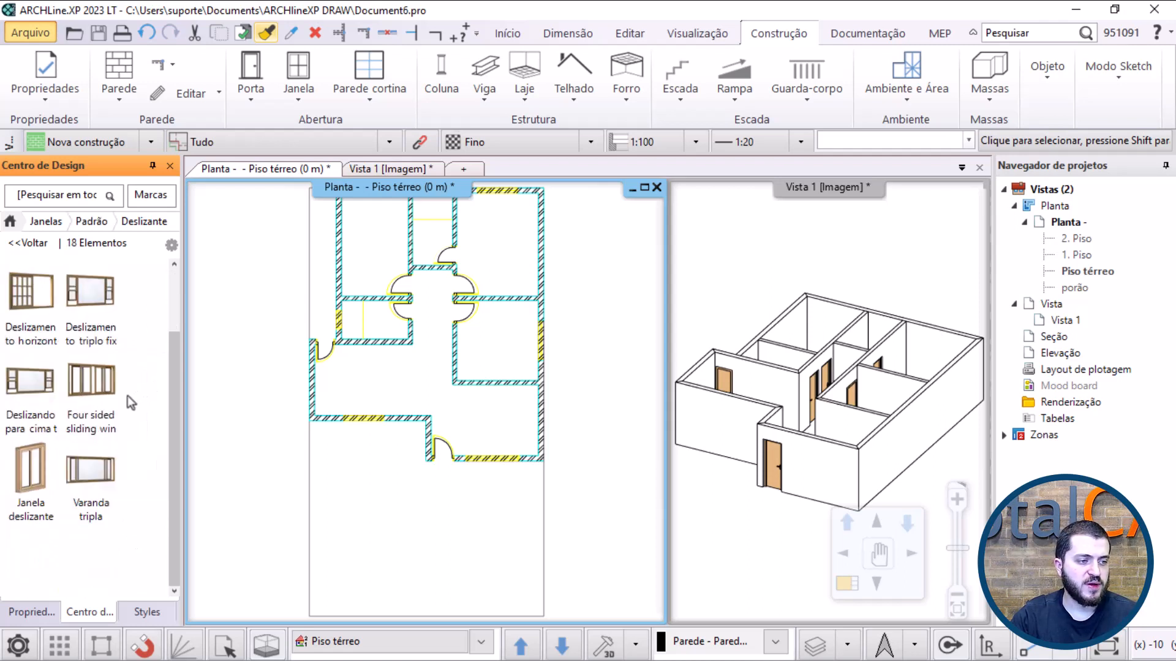
scroll(128, 395, "up", 3)
mouse_move(30, 321)
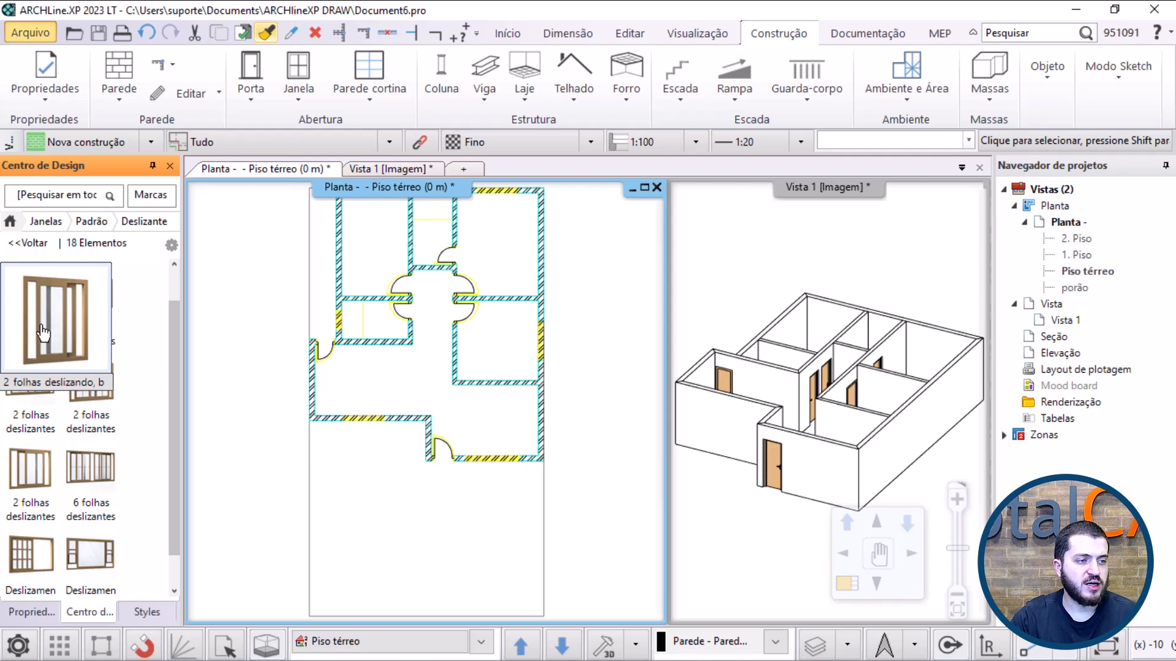
left_click_drag(48, 323, 385, 406)
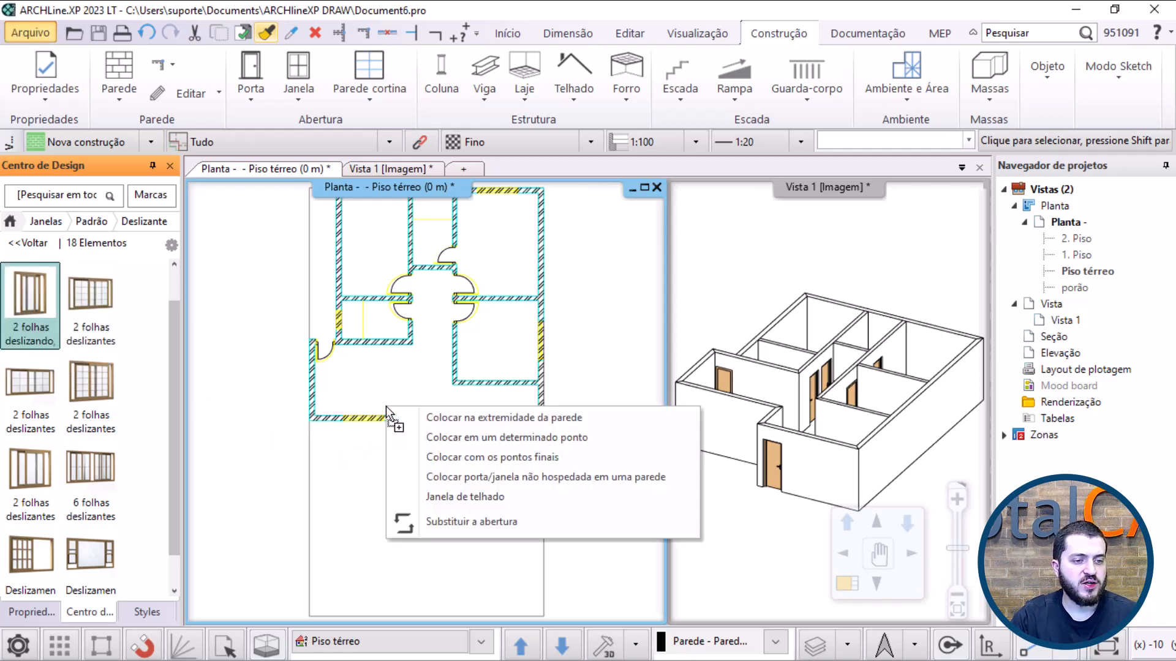
left_click(504, 458)
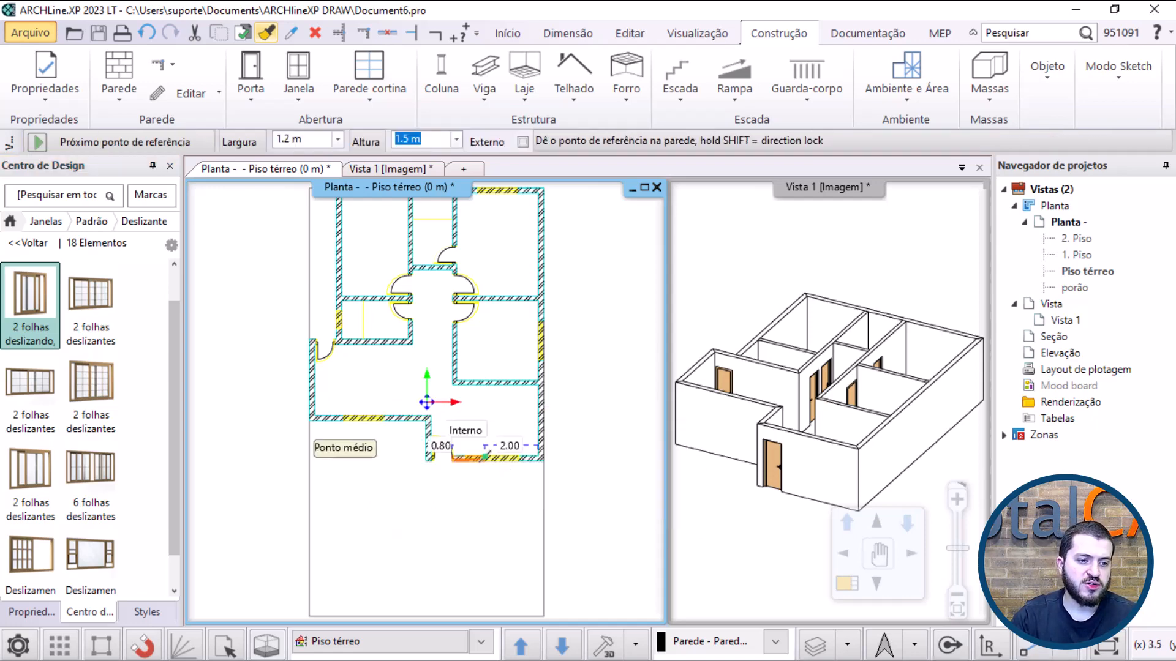
scroll(343, 325, "up", 6)
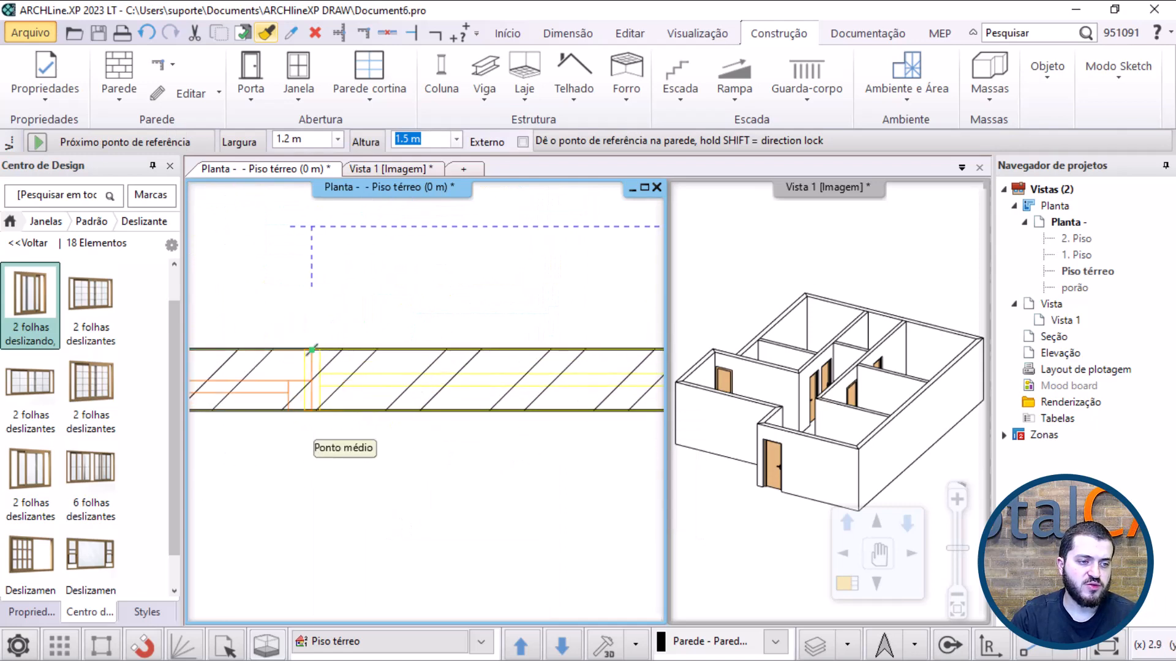
left_click(304, 350)
scroll(420, 402, "down", 2)
middle_click_drag(588, 368, 426, 362)
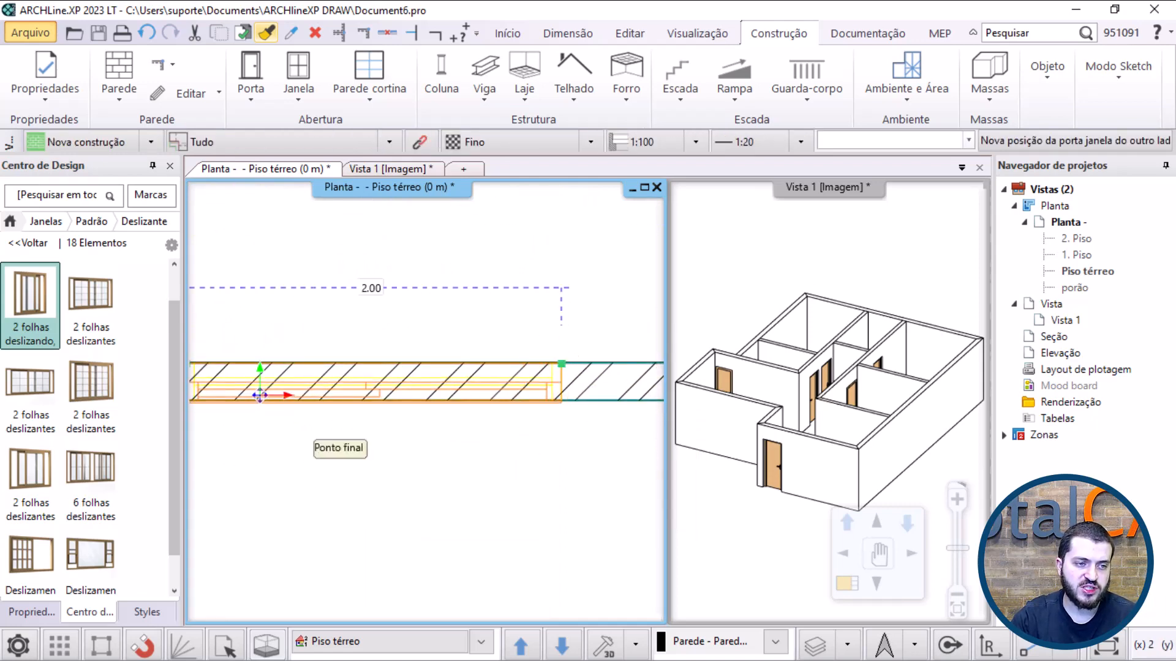
left_click(561, 364)
Step: Place the same sliding window over the marked opening in the large room's lower exterior wall, snapping to both opening ends
scroll(548, 383, "down", 5)
middle_click_drag(318, 367, 532, 398)
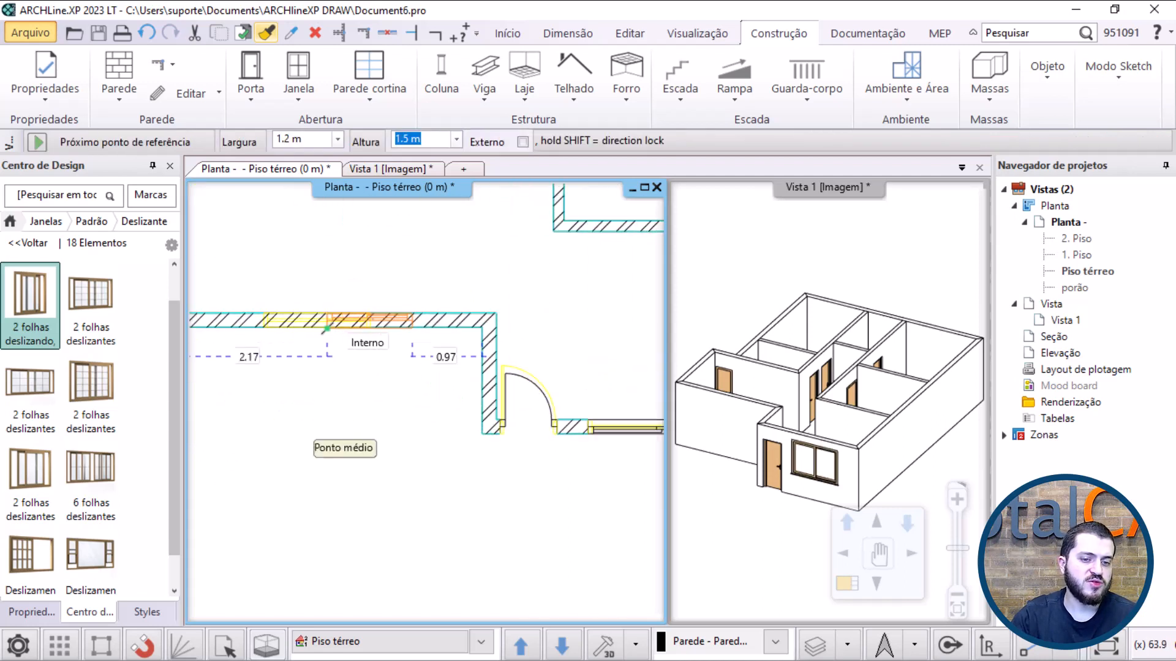
scroll(327, 329, "up", 5)
left_click(292, 392)
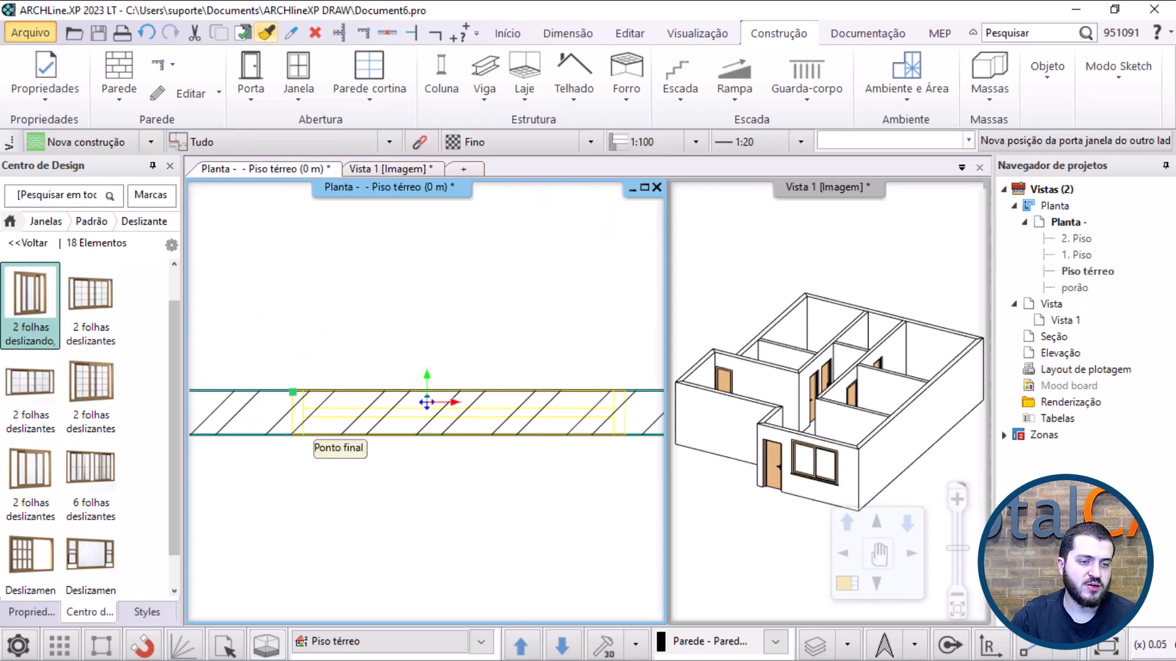
left_click(577, 341)
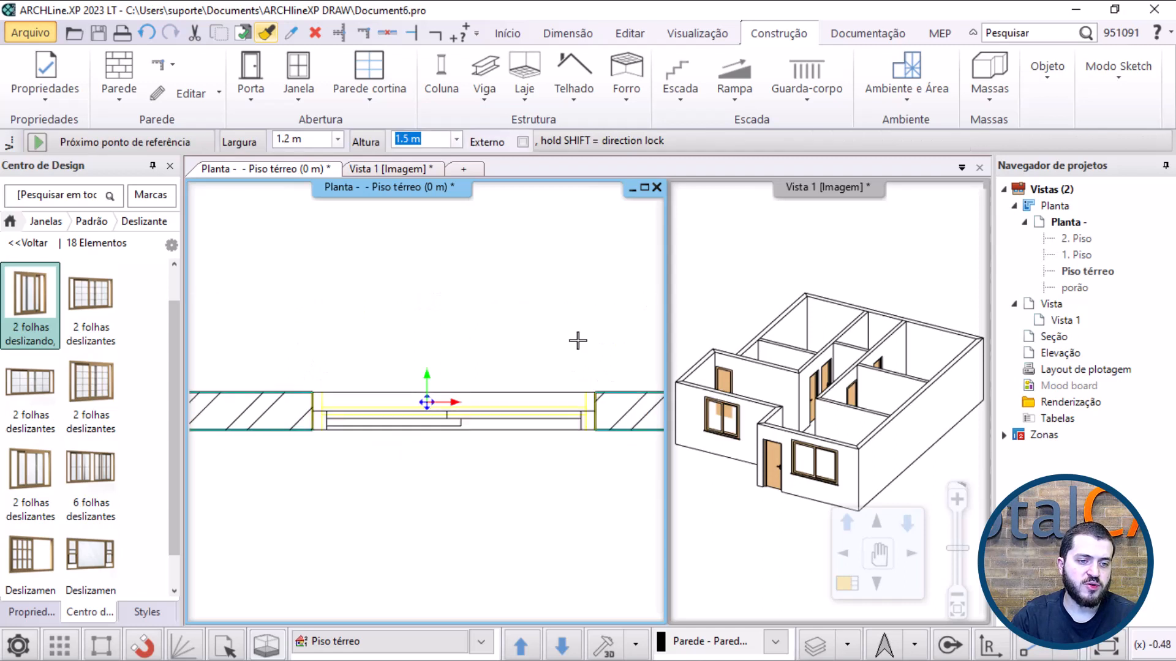
Step: Place a 1.50 m wide sliding window over the marked opening in the right exterior wall of the plan
scroll(578, 341, "down", 4)
middle_click_drag(306, 192, 63, 451)
scroll(427, 340, "up", 4)
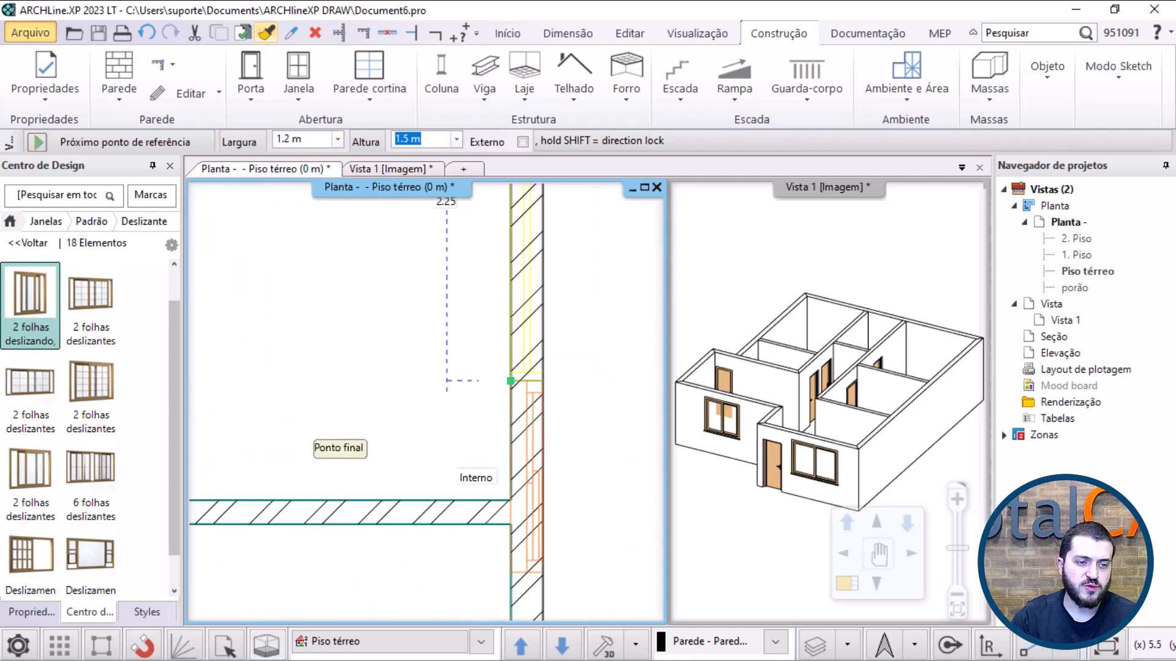
left_click(510, 380)
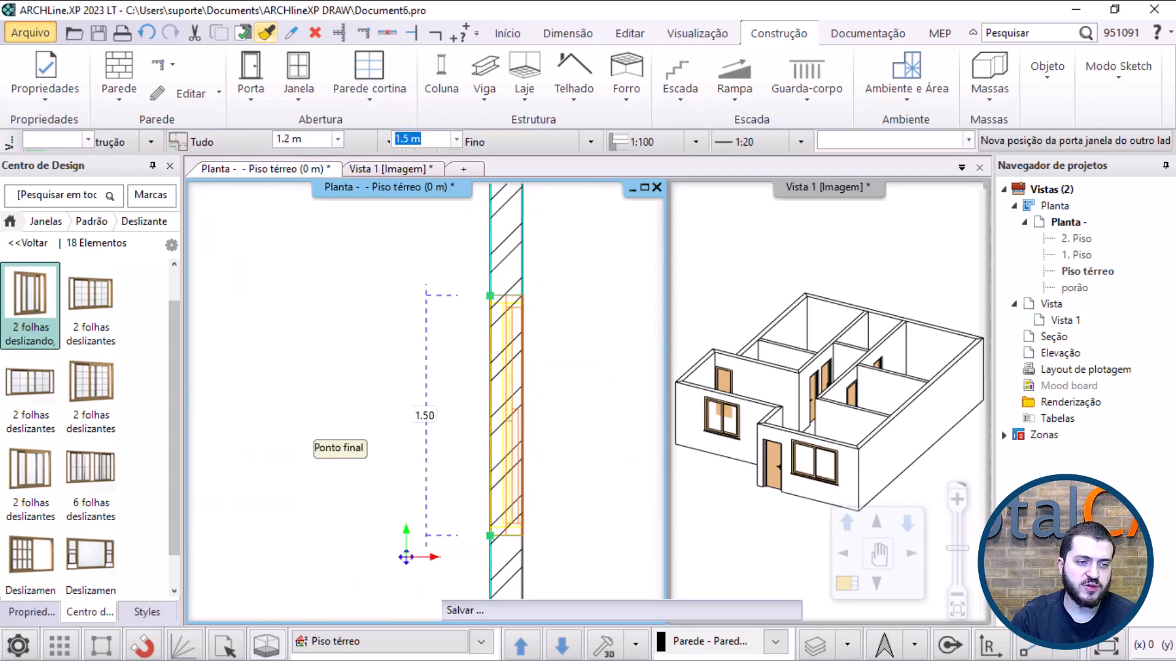
left_click(333, 438)
Step: Place a sliding window over the marked opening in the upper right room's top exterior wall
scroll(333, 438, "down", 3)
scroll(341, 315, "up", 3)
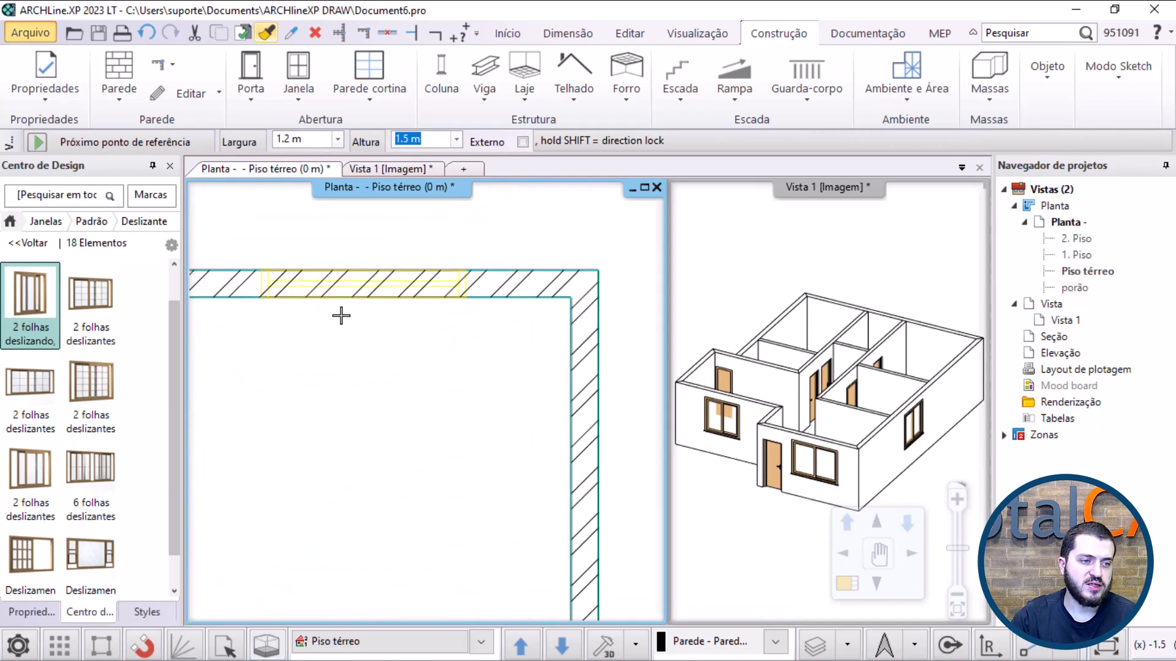
left_click(262, 298)
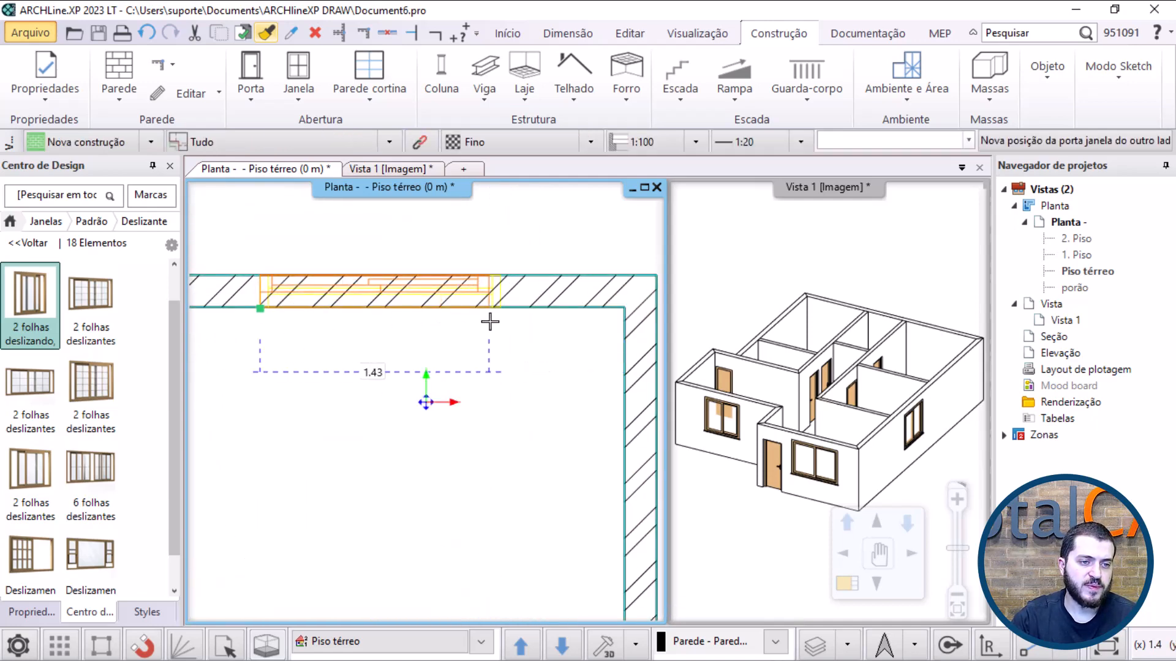
left_click(429, 398)
Step: Place a 1.50 m wide sliding window in the upper left room's top exterior wall and end the placement
scroll(426, 349, "down", 3)
scroll(337, 381, "up", 3)
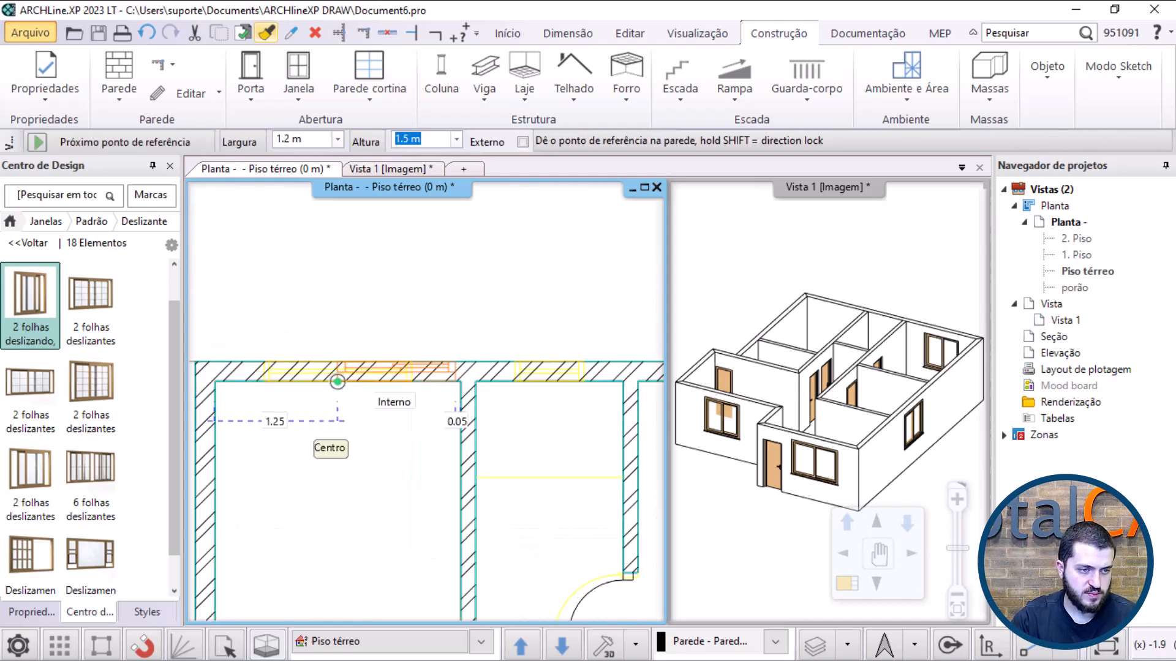
scroll(338, 382, "up", 2)
left_click(427, 401)
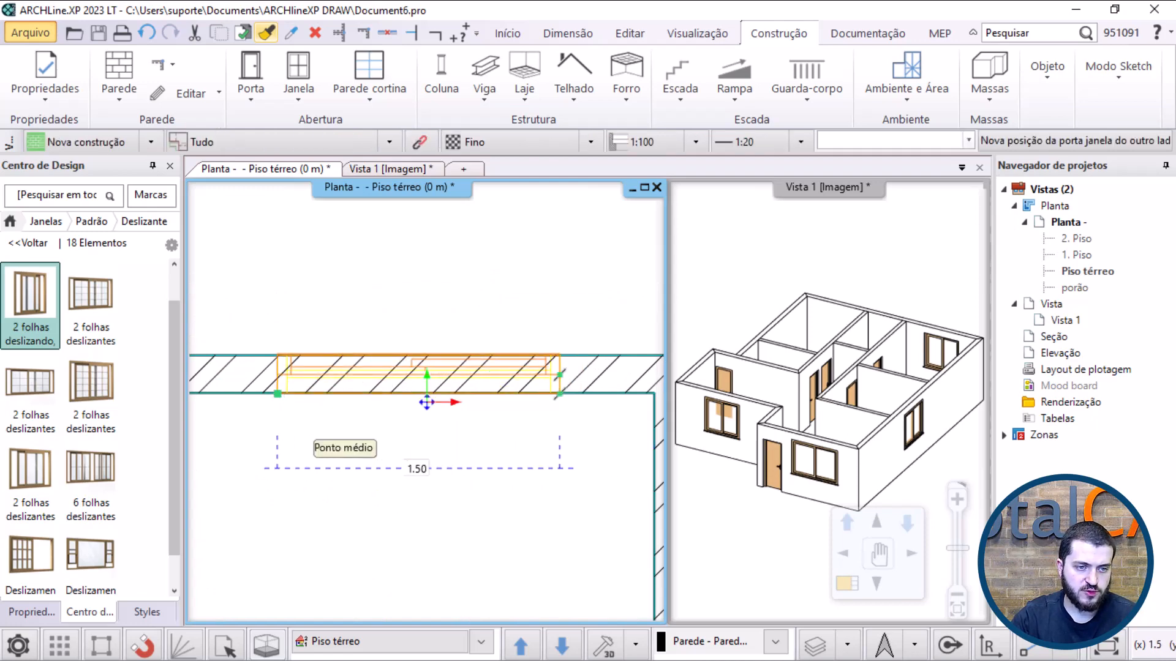
left_click(427, 401)
scroll(426, 401, "down", 3)
key("Escape")
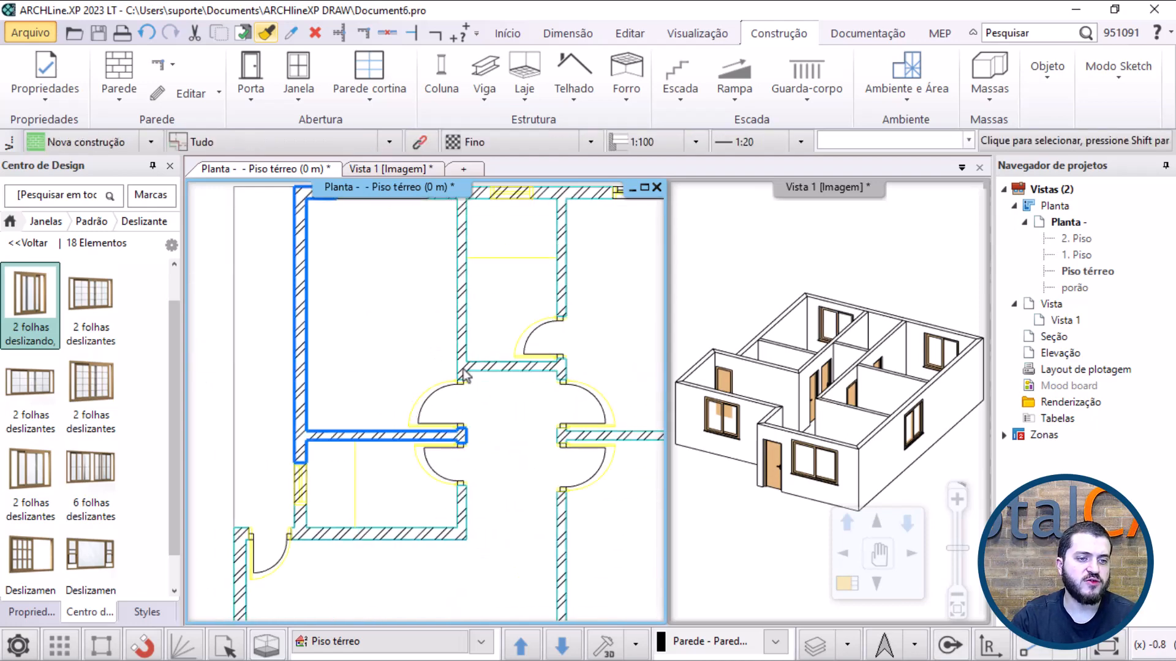
Step: Switch the window library from the sliding models to Padrão, Janelas de toldo and browse its models
scroll(464, 375, "down", 3)
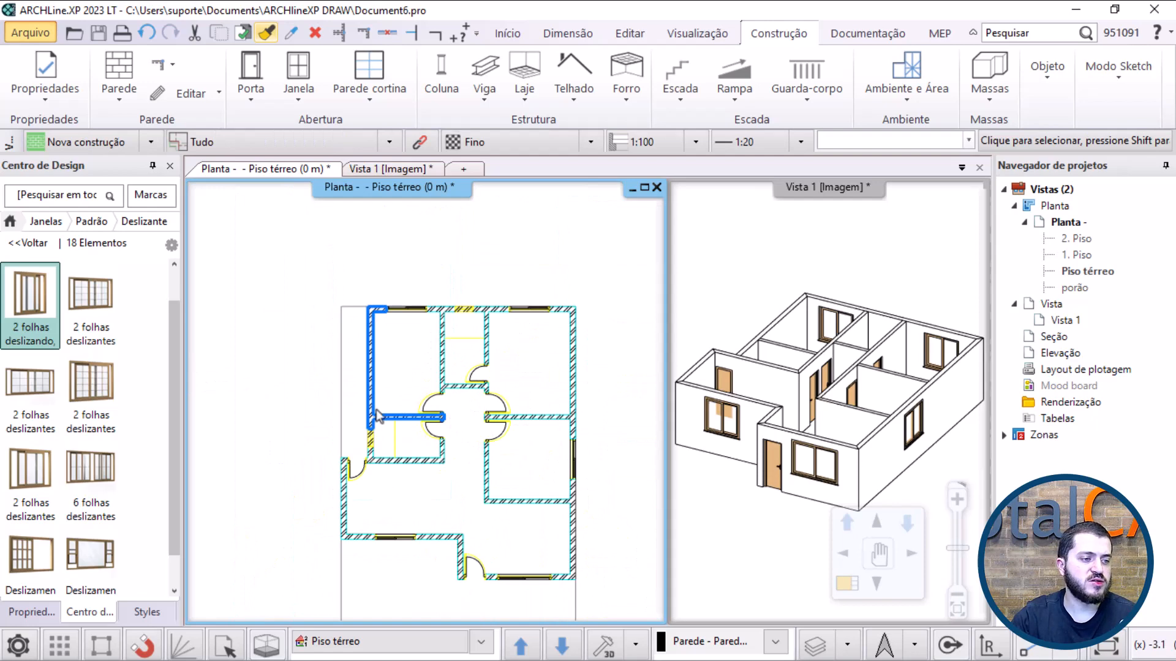
left_click(24, 244)
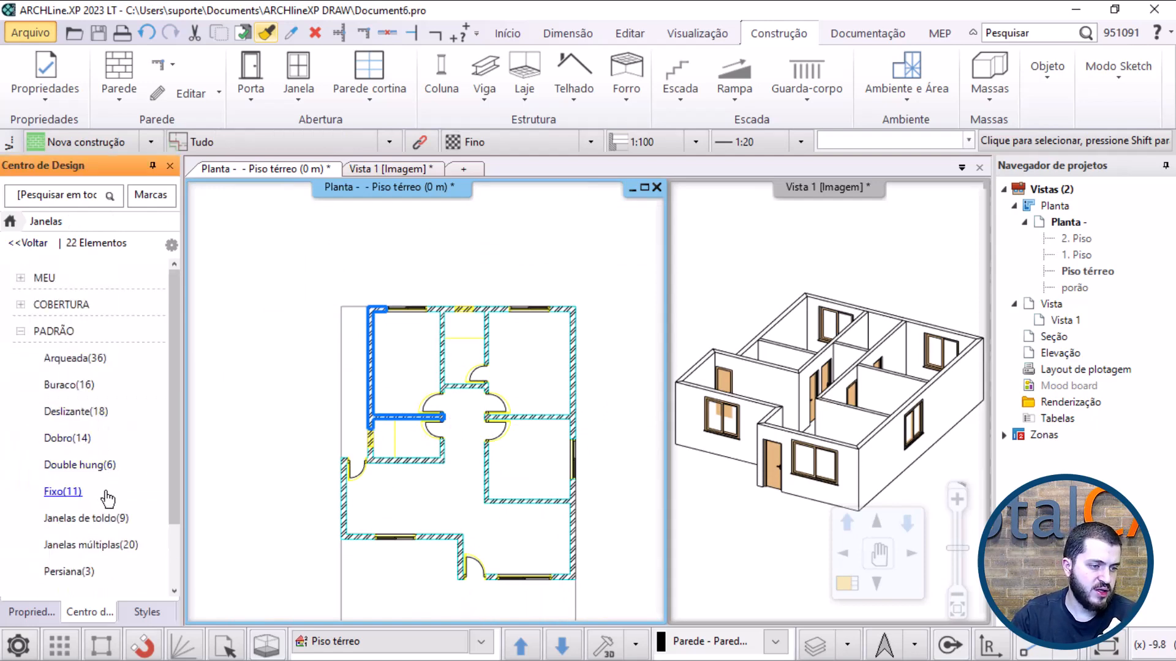
scroll(104, 496, "down", 3)
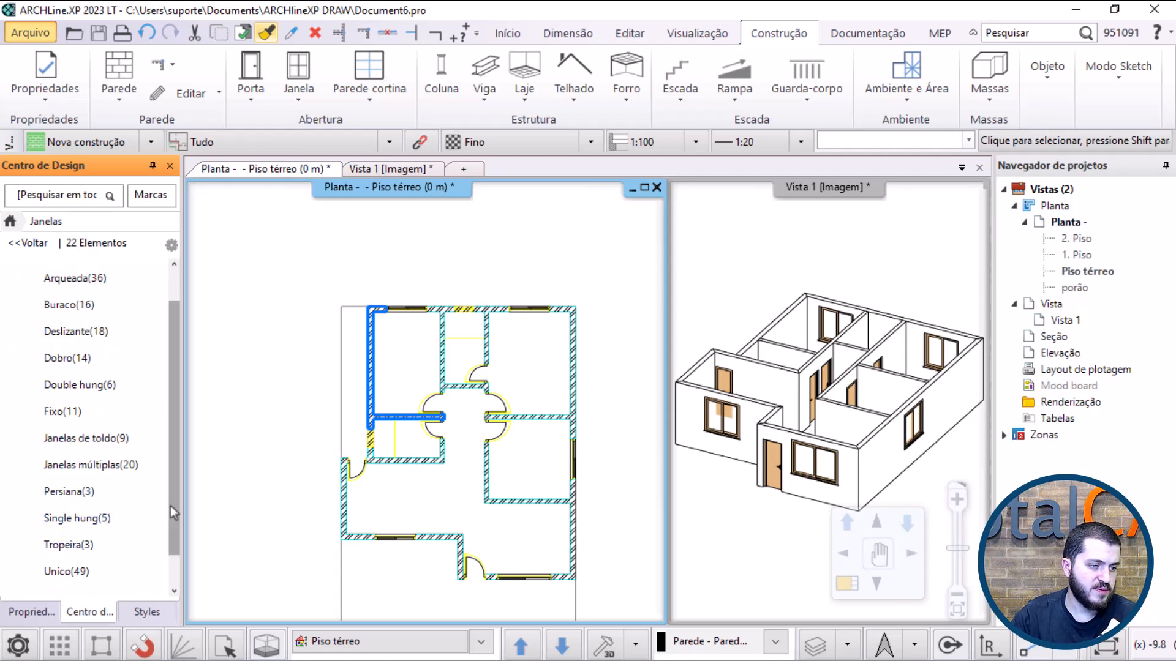
mouse_move(174, 499)
left_mouse_down()
mouse_move(174, 513)
mouse_move(174, 479)
left_mouse_up()
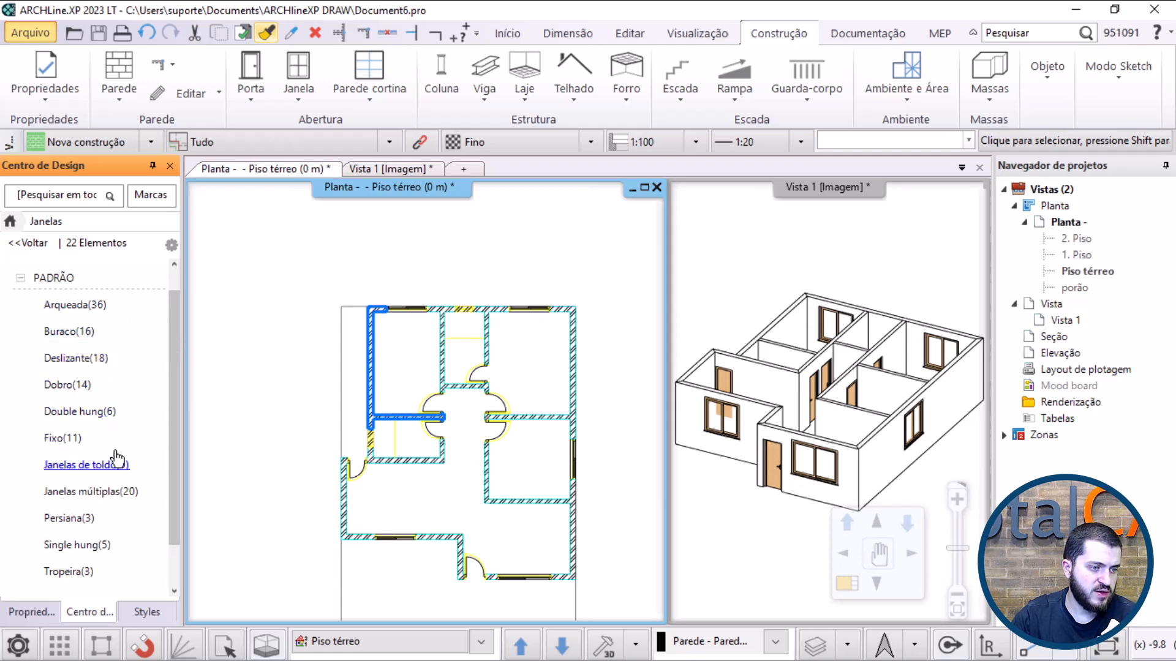
left_click(112, 468)
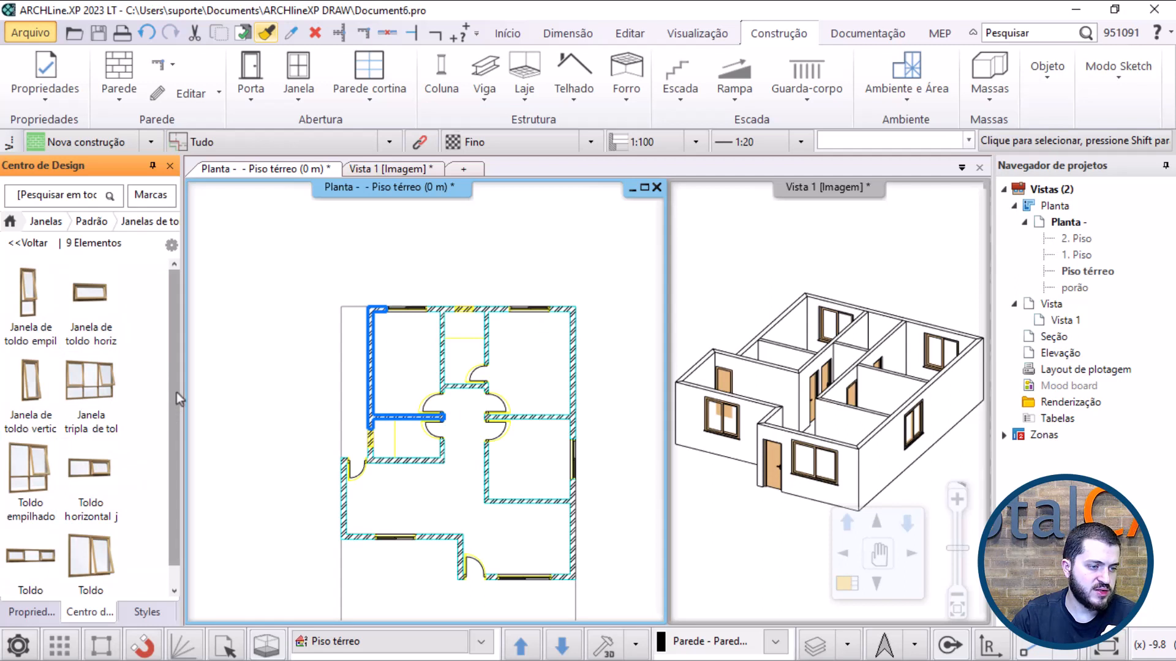
mouse_move(178, 401)
left_mouse_down()
mouse_move(180, 427)
mouse_move(182, 388)
left_mouse_up()
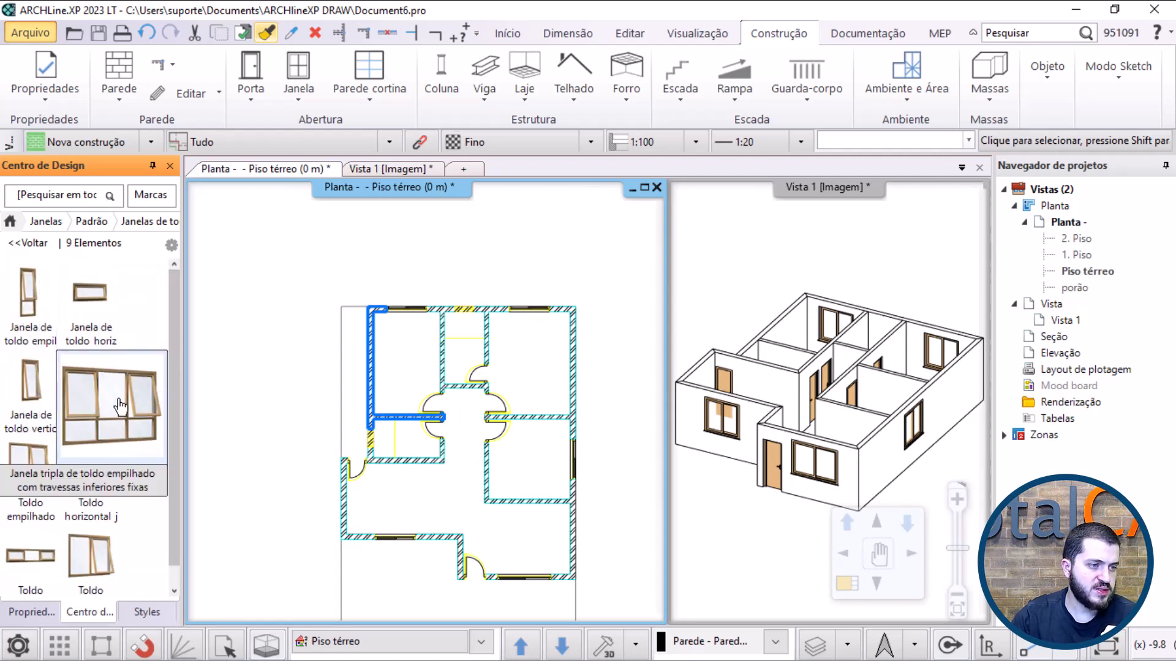
Step: Place the single vertical awning window (Janela de toldo) by its end points in the upper middle room's top wall opening
left_click(40, 397)
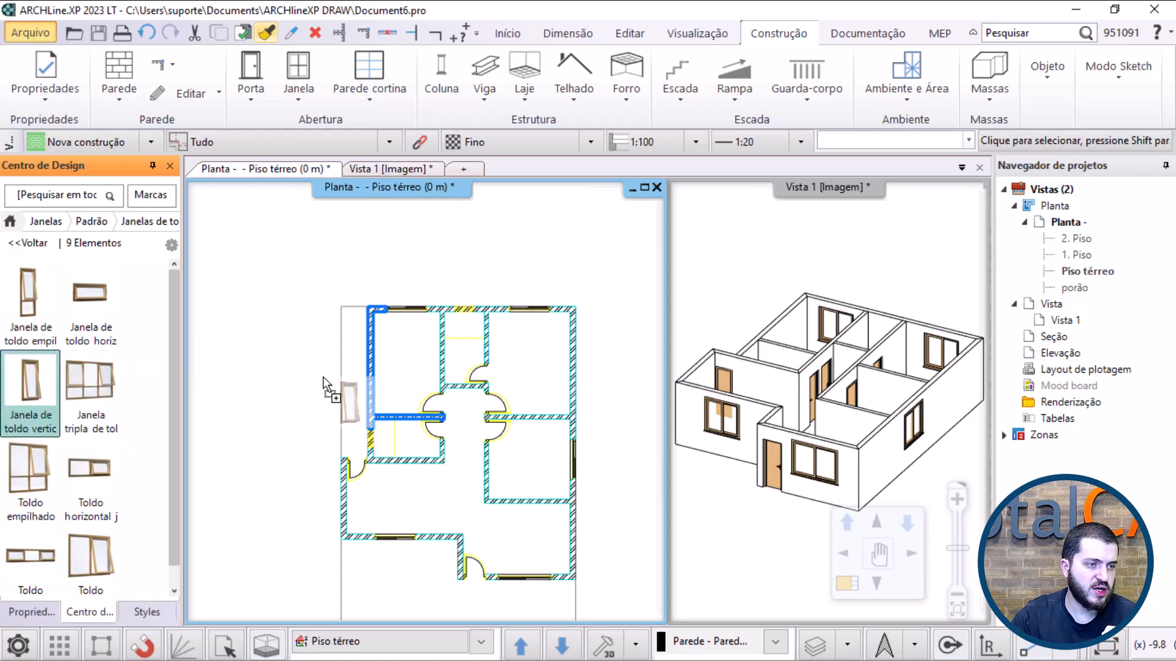
left_click(421, 425)
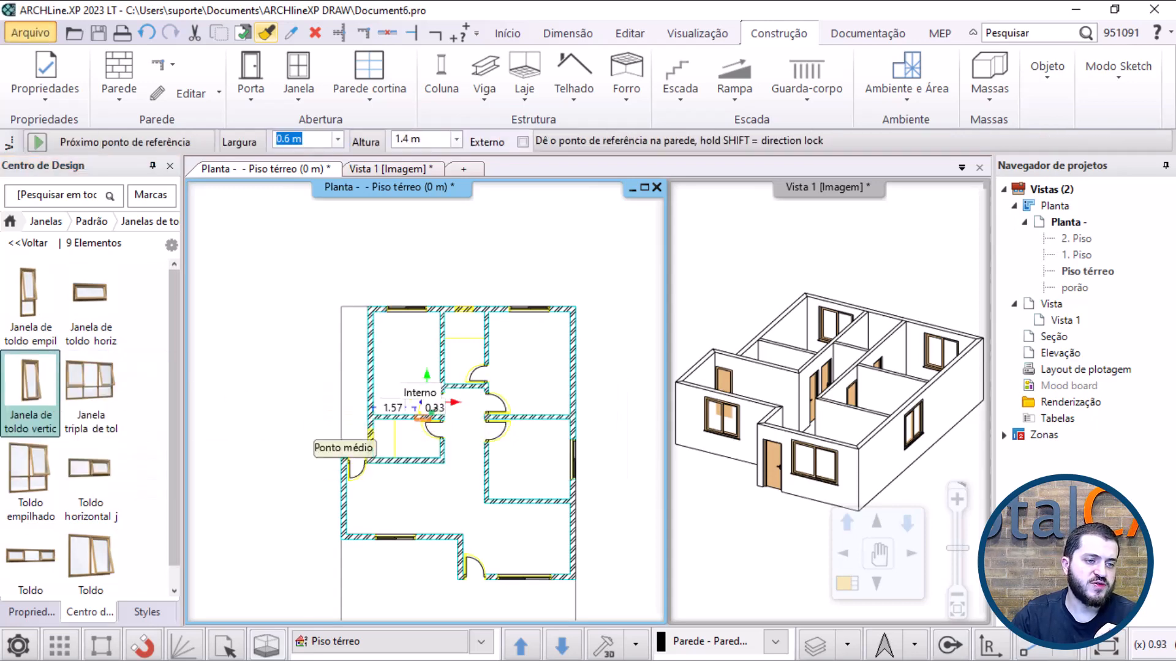
scroll(395, 306, "up", 5)
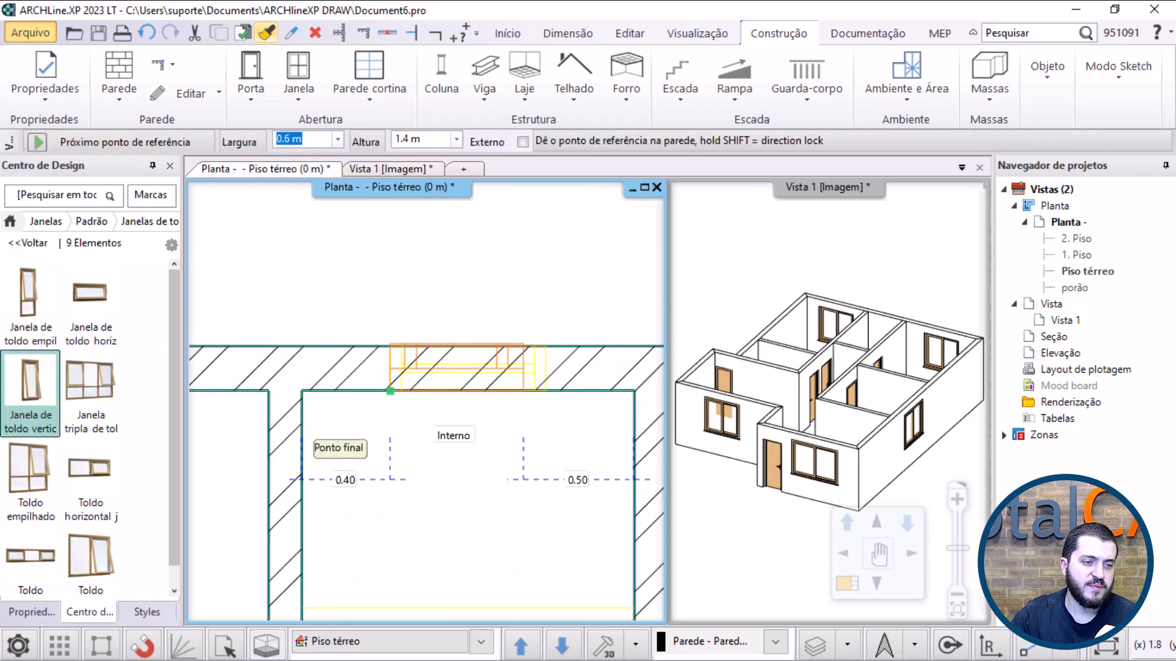
left_click(535, 390)
left_click(545, 394)
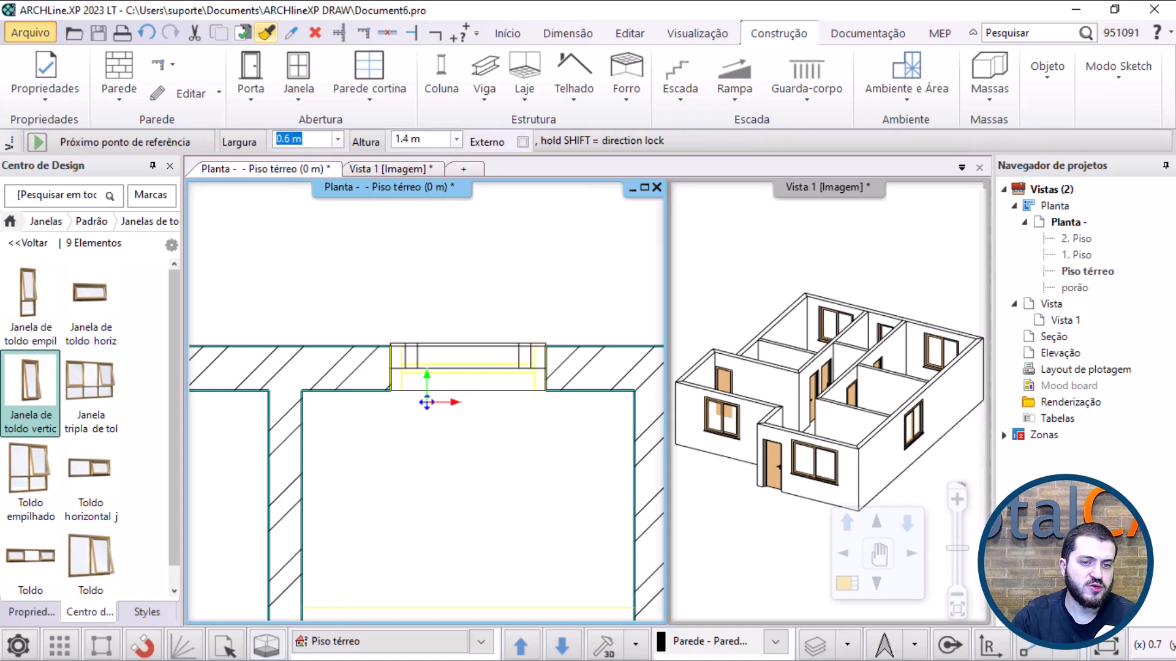
Step: Place the same awning window over the marked opening in the small left room's exterior wall and end the placement
scroll(535, 411, "down", 5)
middle_click_drag(446, 467, 536, 236)
scroll(333, 484, "up", 4)
scroll(306, 426, "up", 2)
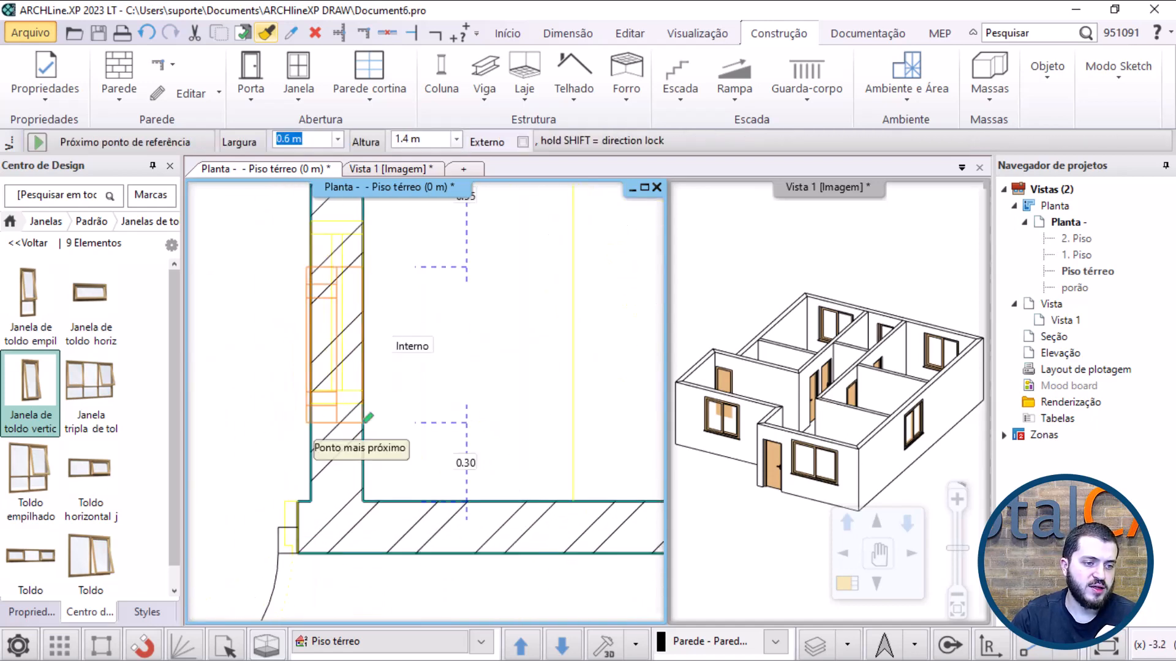
left_click(363, 404)
left_click(363, 225)
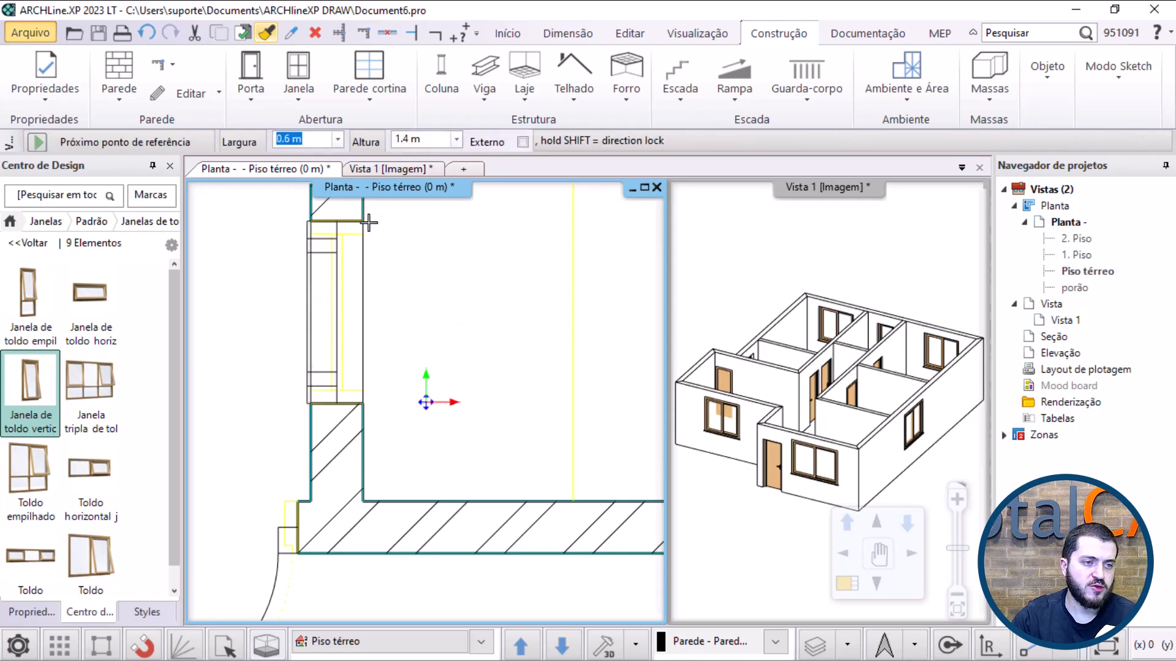
key("Escape")
Step: Select the 2 m sliding window beside the entrance door and set its distance from the wall line to 0 m
scroll(429, 344, "down", 6)
middle_click_drag(429, 344, 381, 276)
scroll(548, 490, "up", 6)
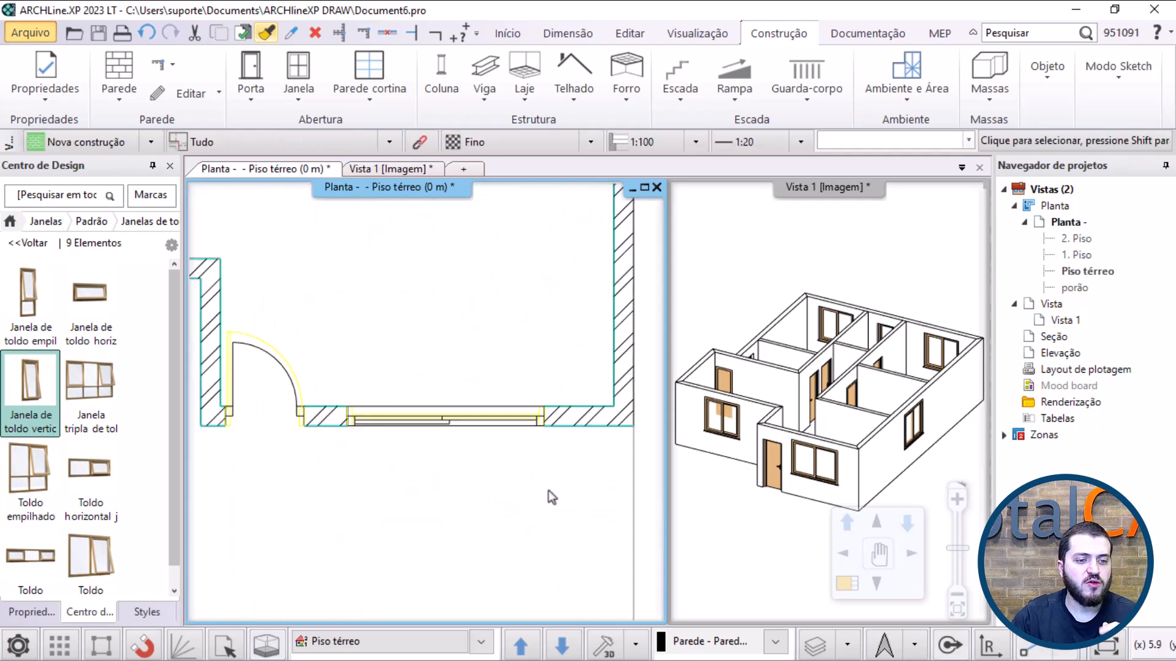
scroll(449, 431, "up", 2)
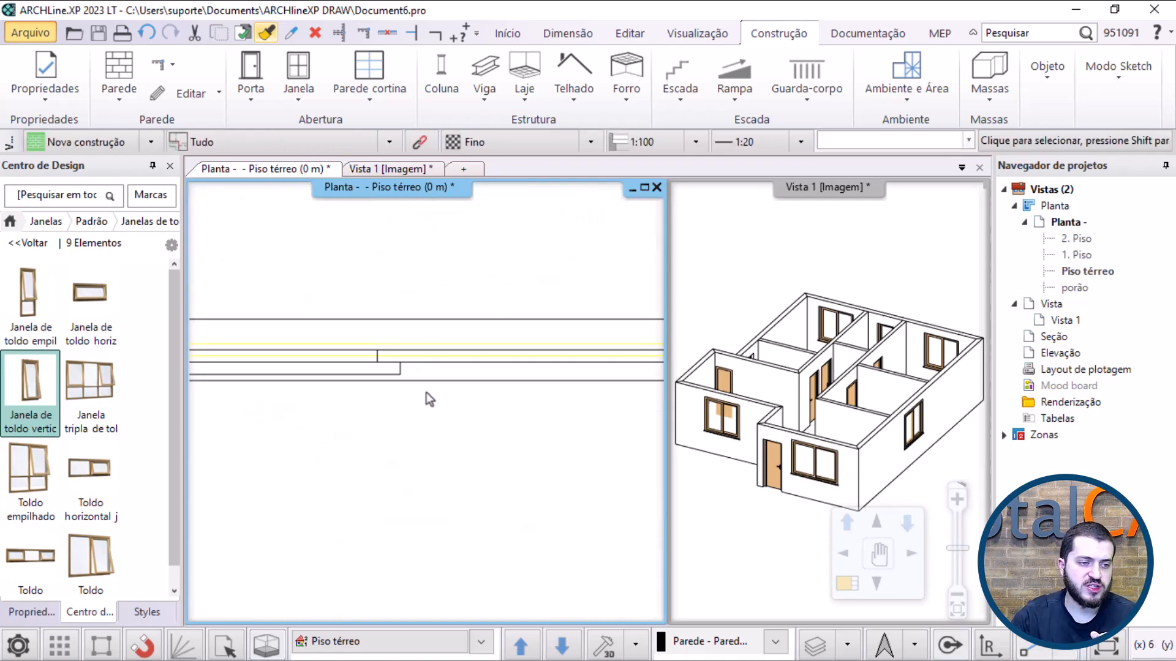
left_click(416, 372)
scroll(422, 375, "down", 2)
scroll(509, 387, "up", 3)
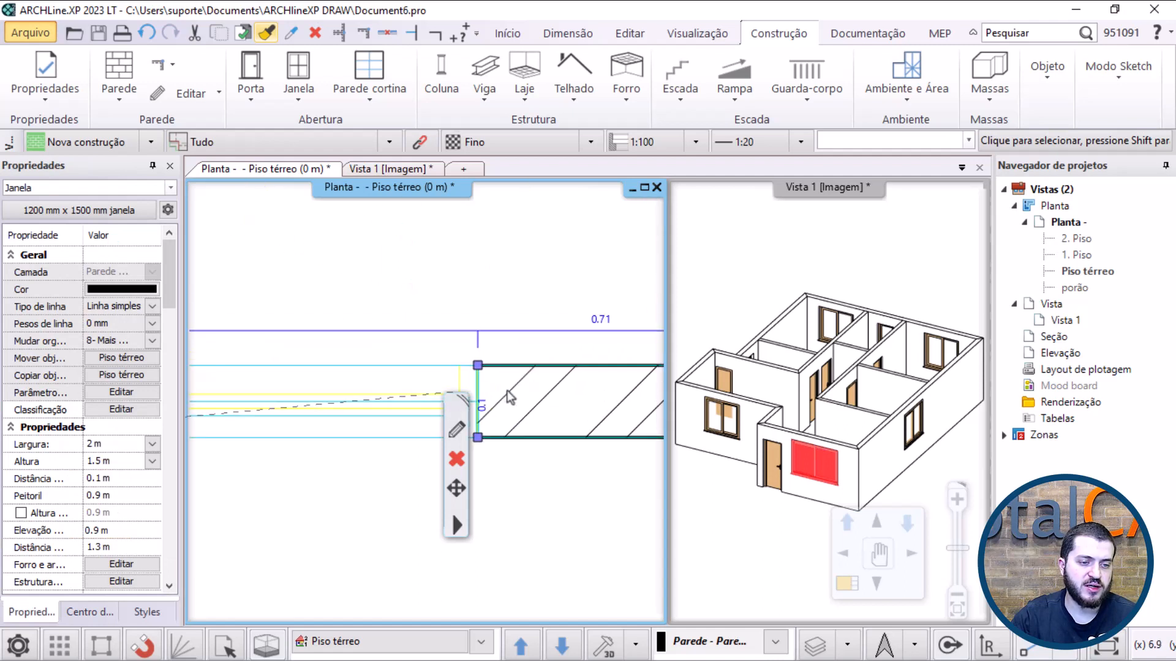
left_click(482, 406)
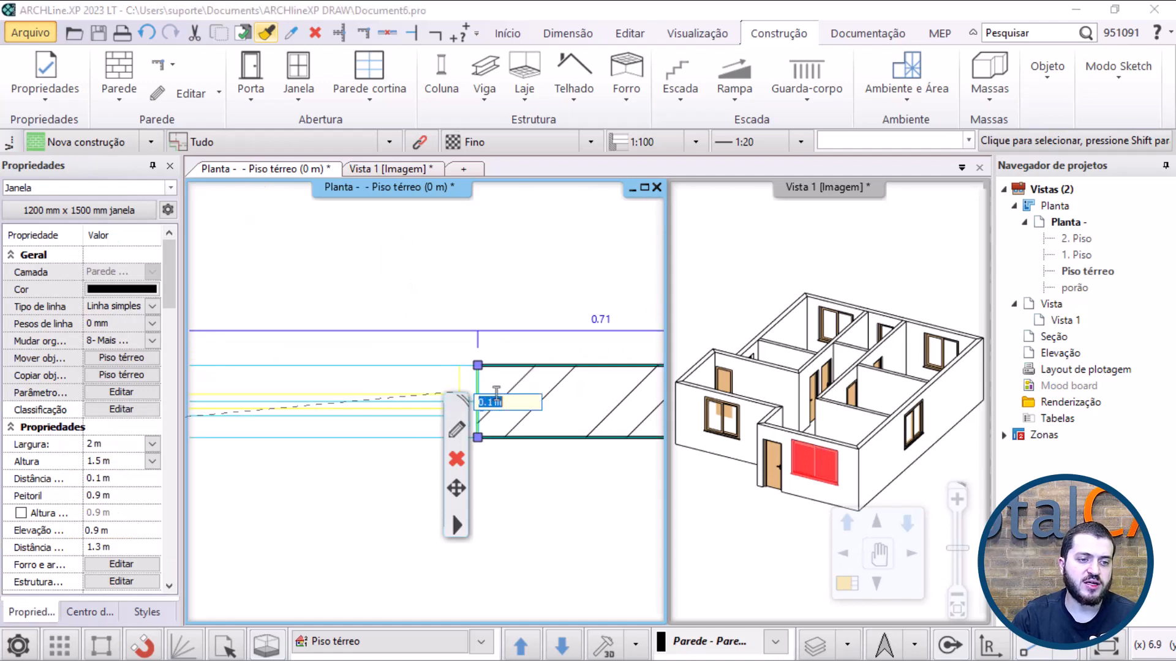
type("0")
key("Return")
Step: Copy only the distance from the wall line from the 2 m sliding window beside the entrance door to all the other windows
scroll(496, 395, "down", 4)
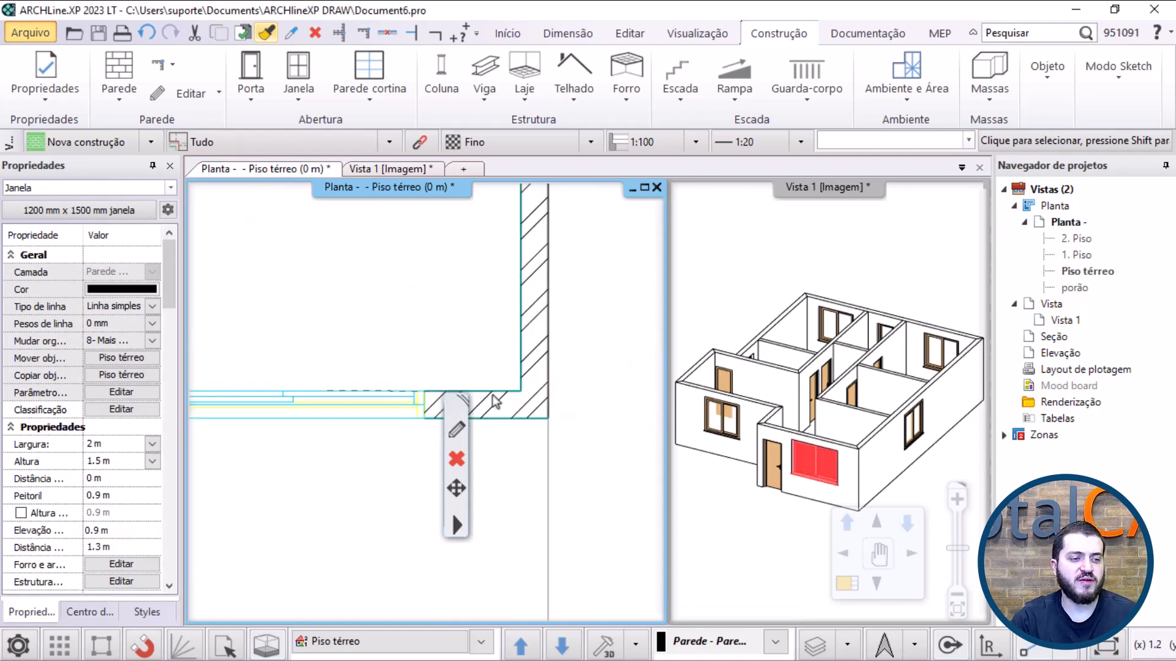
scroll(341, 402, "up", 2)
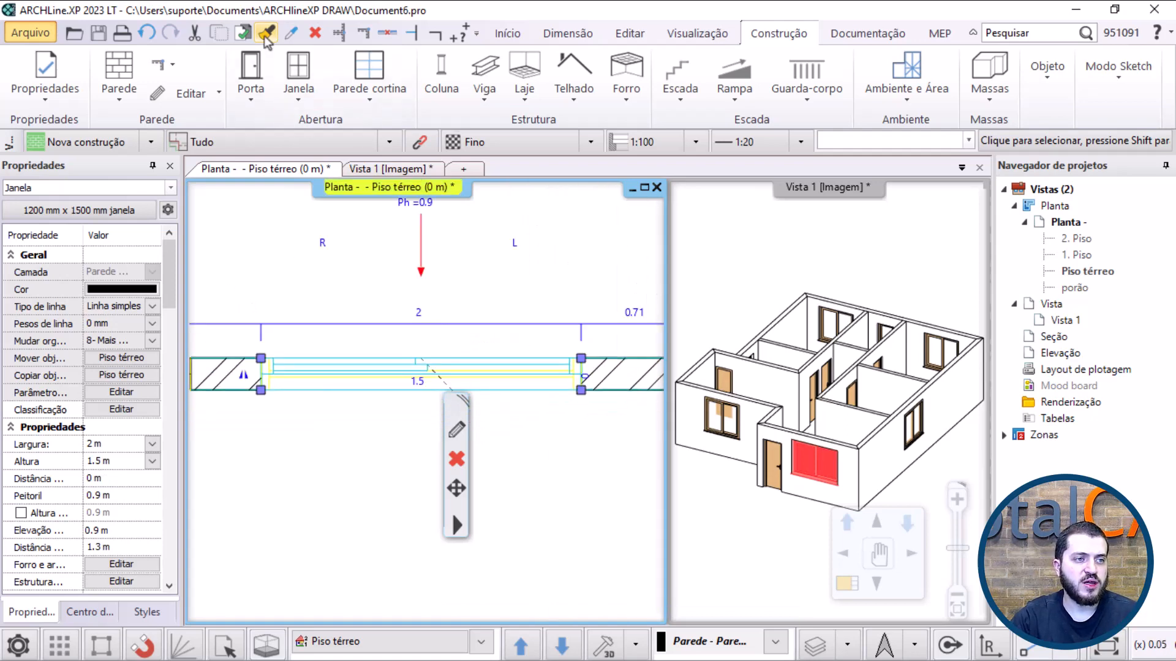
left_click(267, 33)
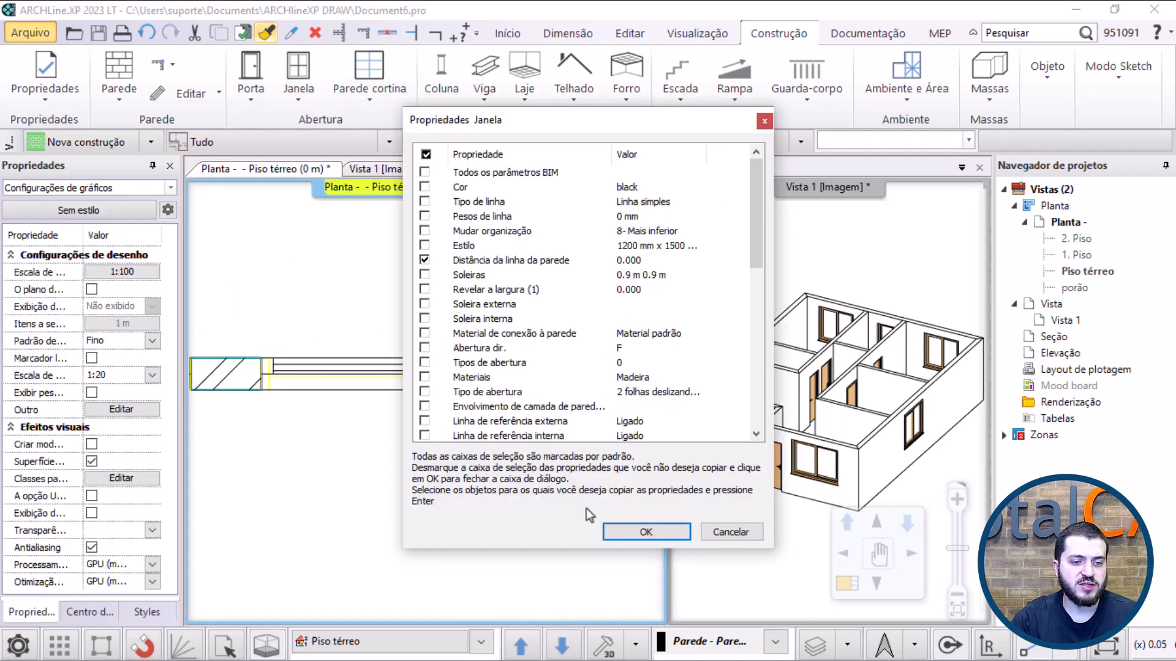
left_click(619, 530)
scroll(294, 465, "down", 4)
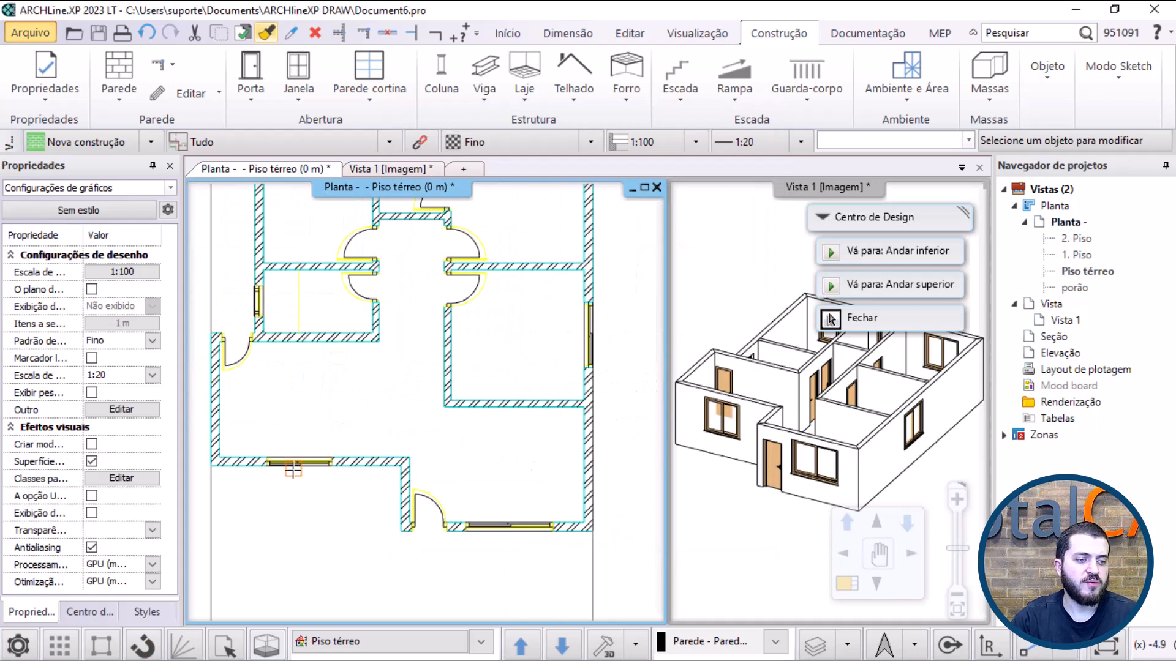
left_click(293, 466)
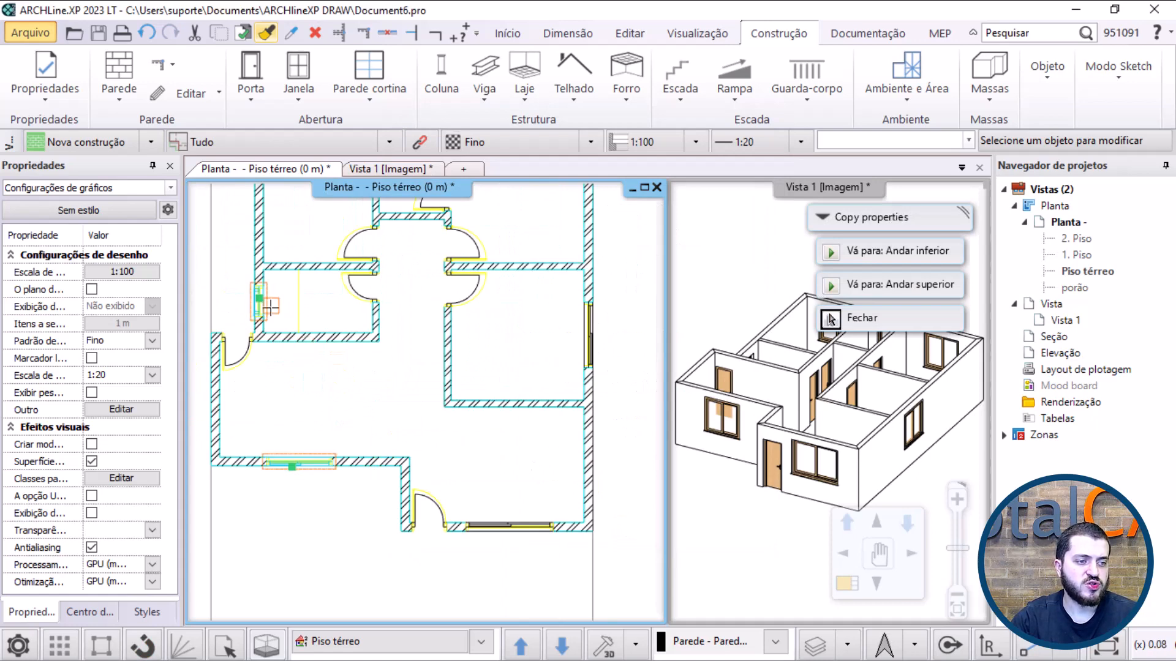
left_click(593, 335)
middle_click_drag(528, 286, 504, 464)
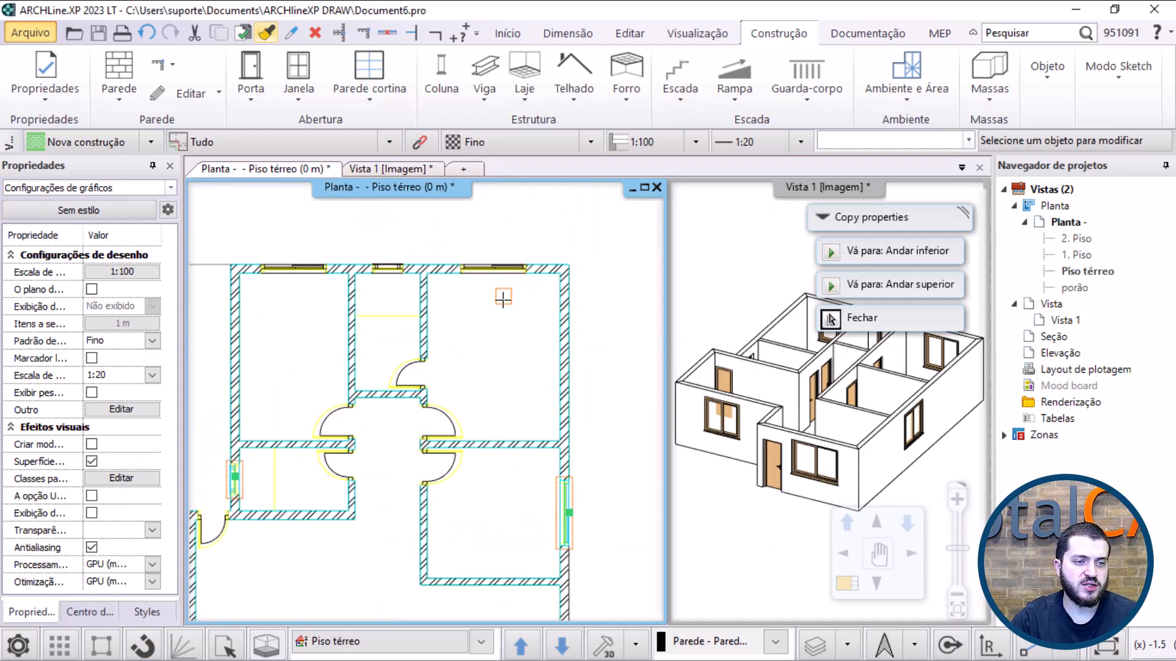
left_click(495, 268)
left_click(388, 268)
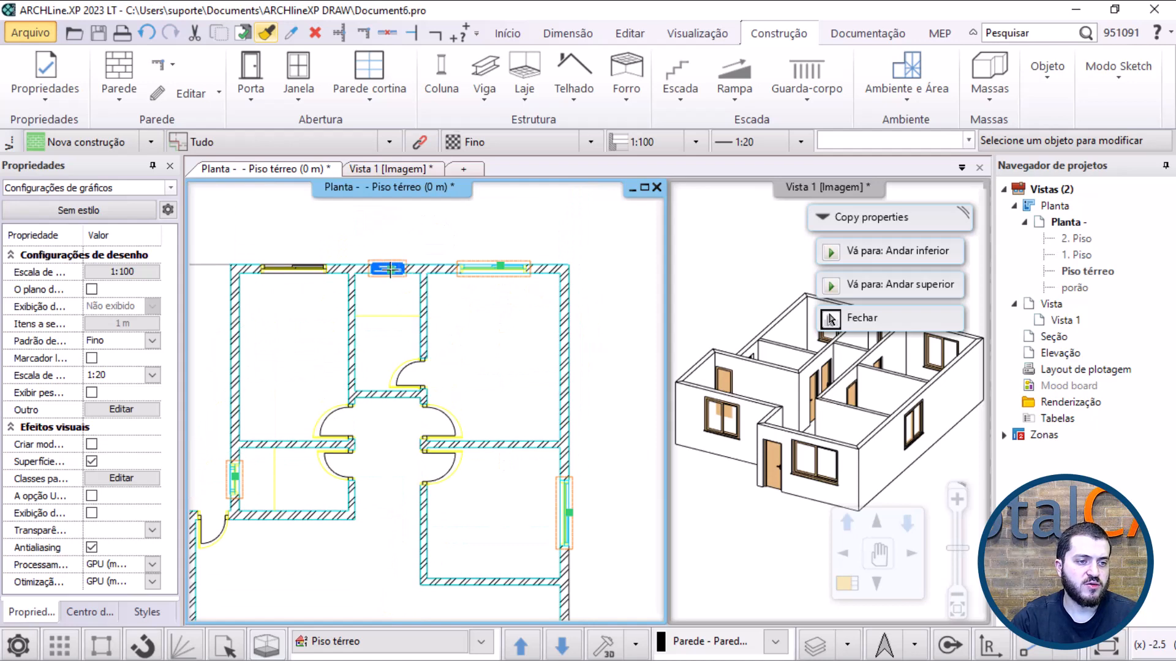
left_click(306, 270)
key("Escape")
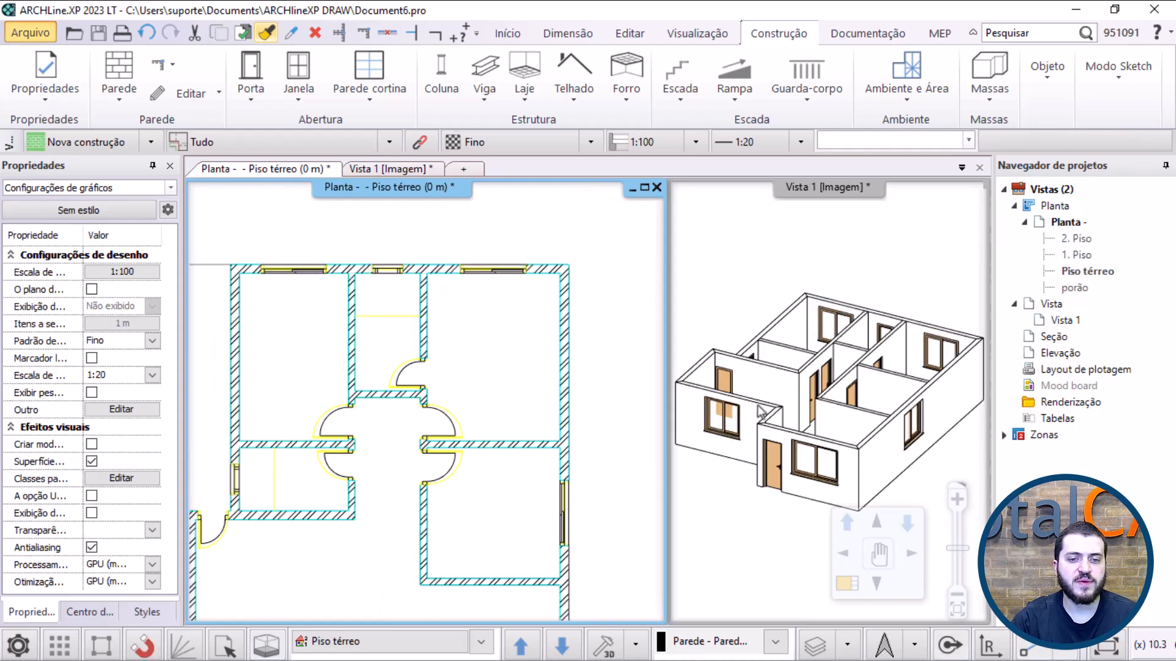
Step: Examine the upper middle room's awning window in the 3D view and check its main parameters
middle_click_drag(823, 412, 824, 445)
scroll(825, 446, "up", 3)
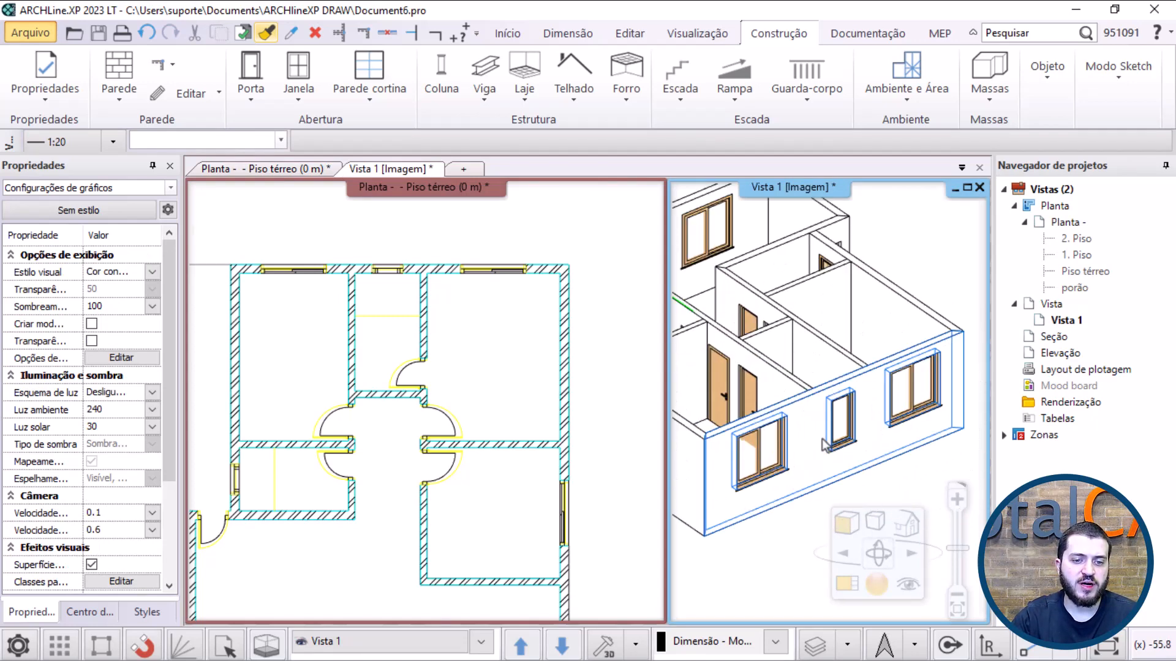
scroll(823, 446, "up", 5)
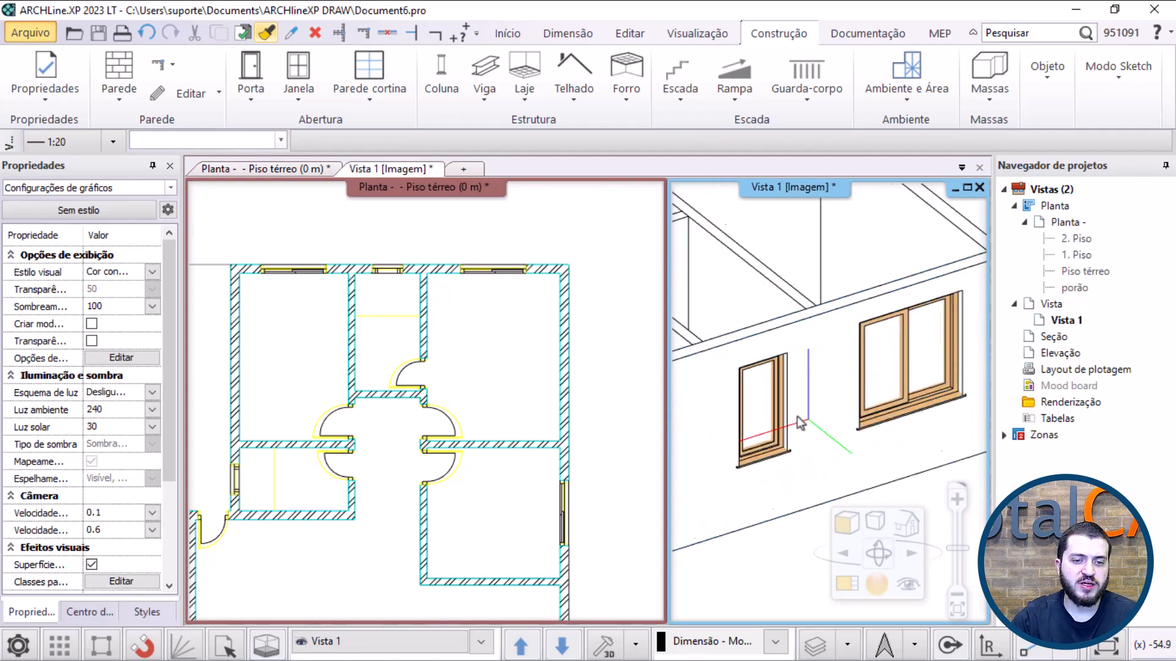
left_click(780, 380)
key("Escape")
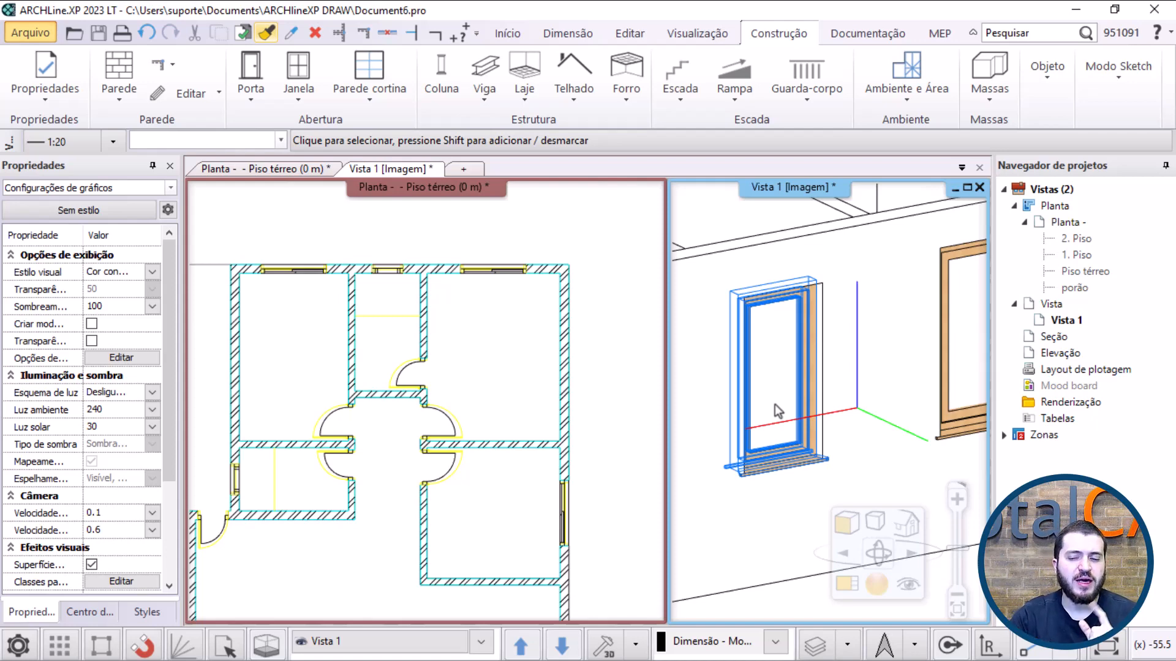
left_click(780, 366)
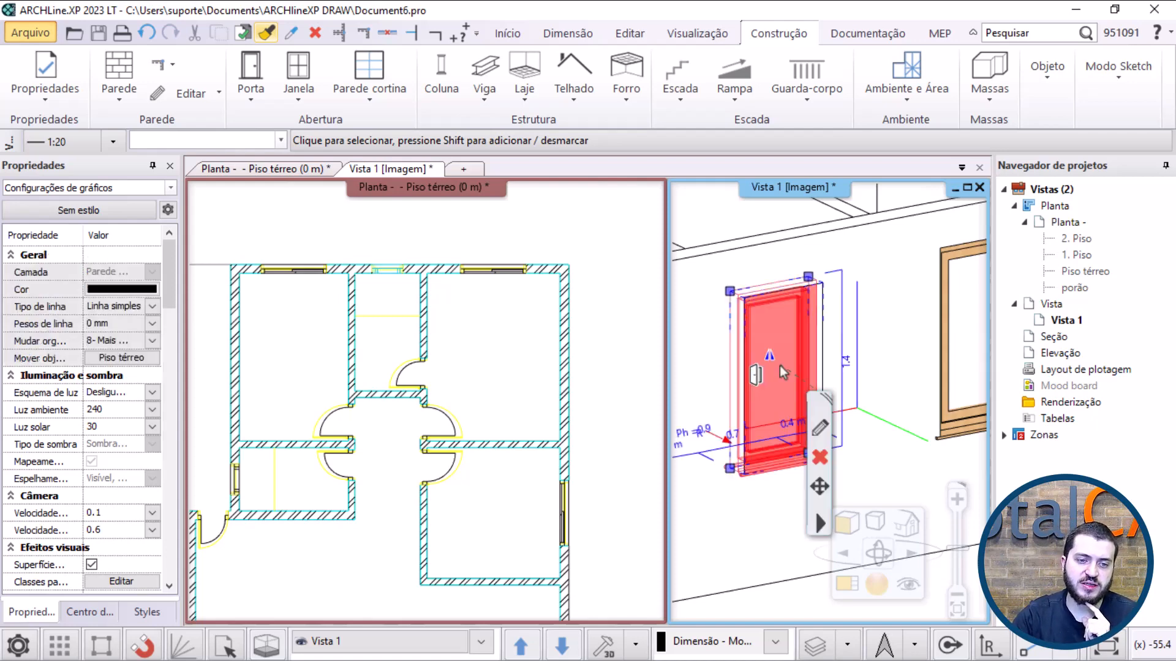
left_click(823, 430)
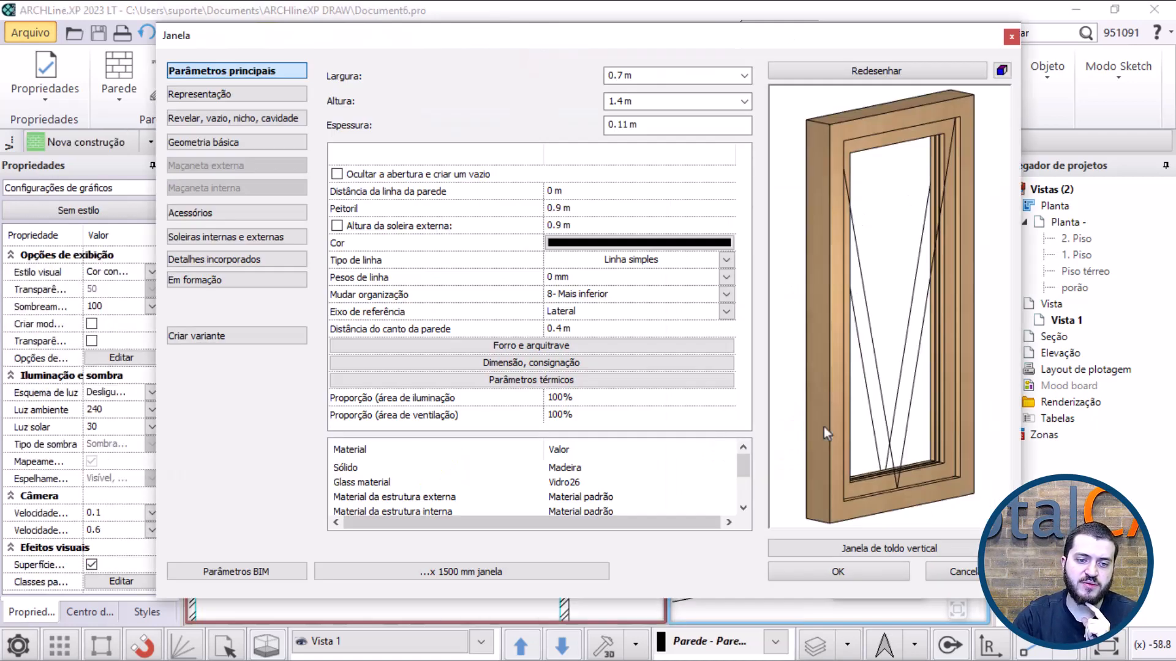
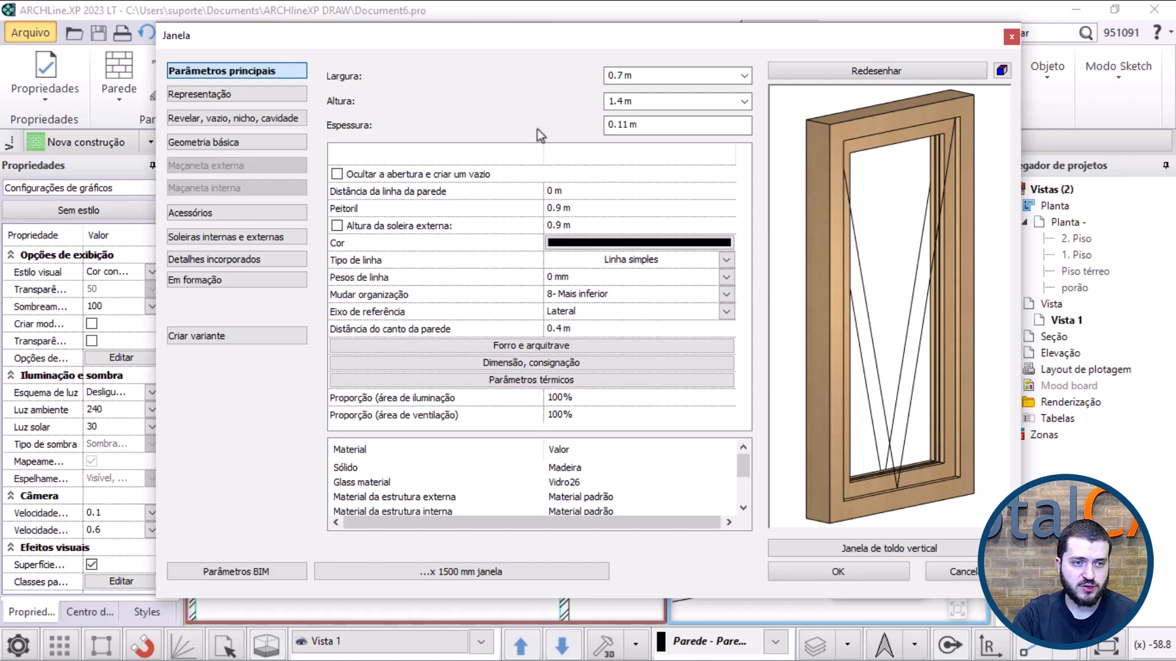
key("Escape")
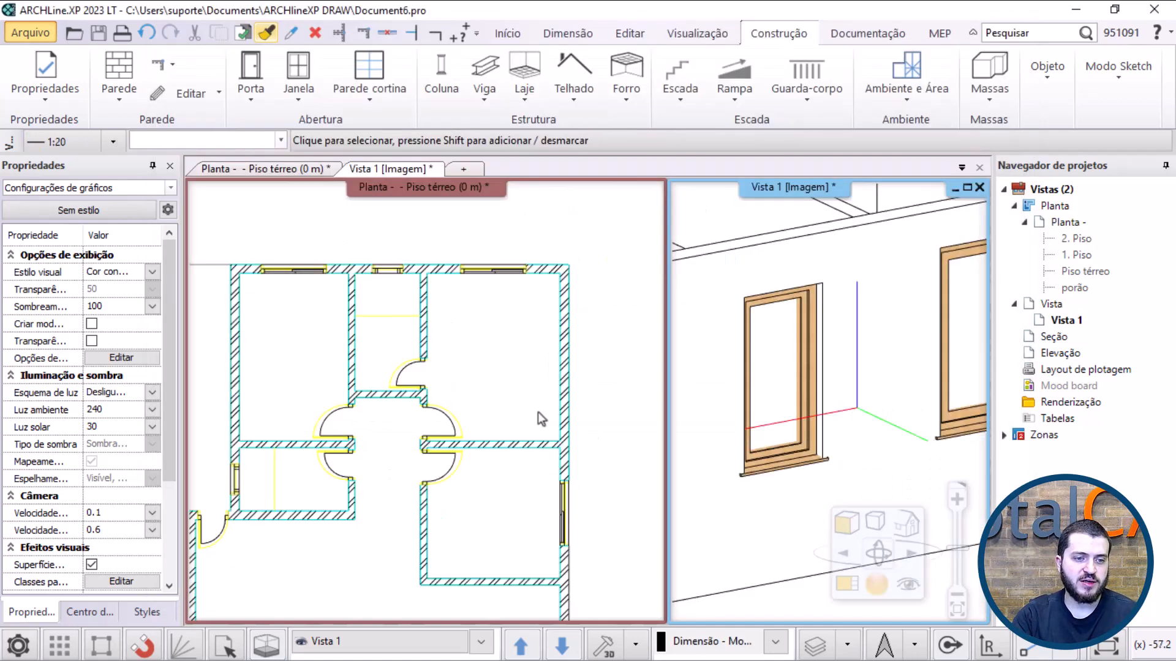
Step: Check the main parameters of the sliding window in the right exterior wall and close them without changes
left_click(563, 500)
left_click(563, 499)
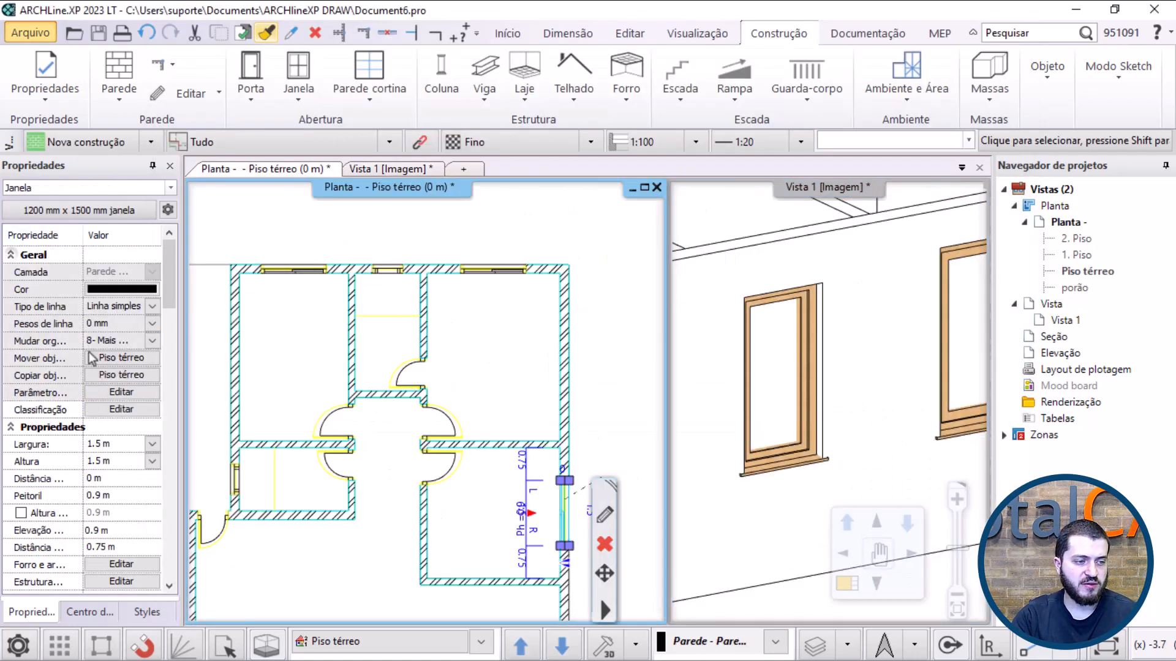
left_click_drag(171, 281, 262, 235)
left_click(604, 514)
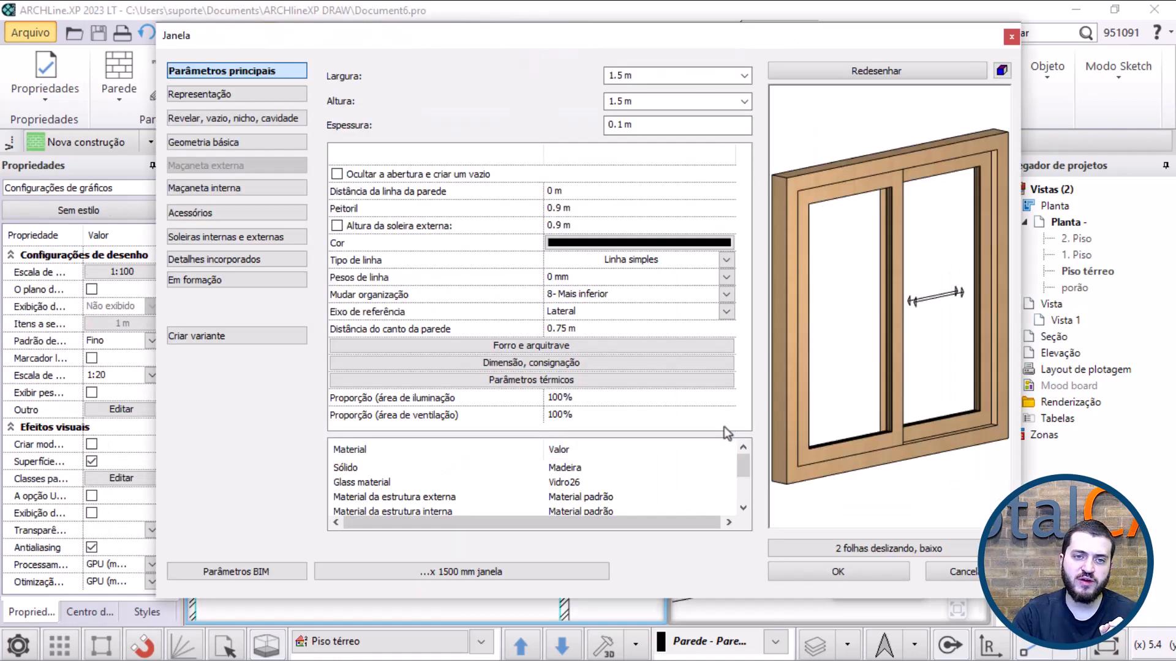
key("Escape")
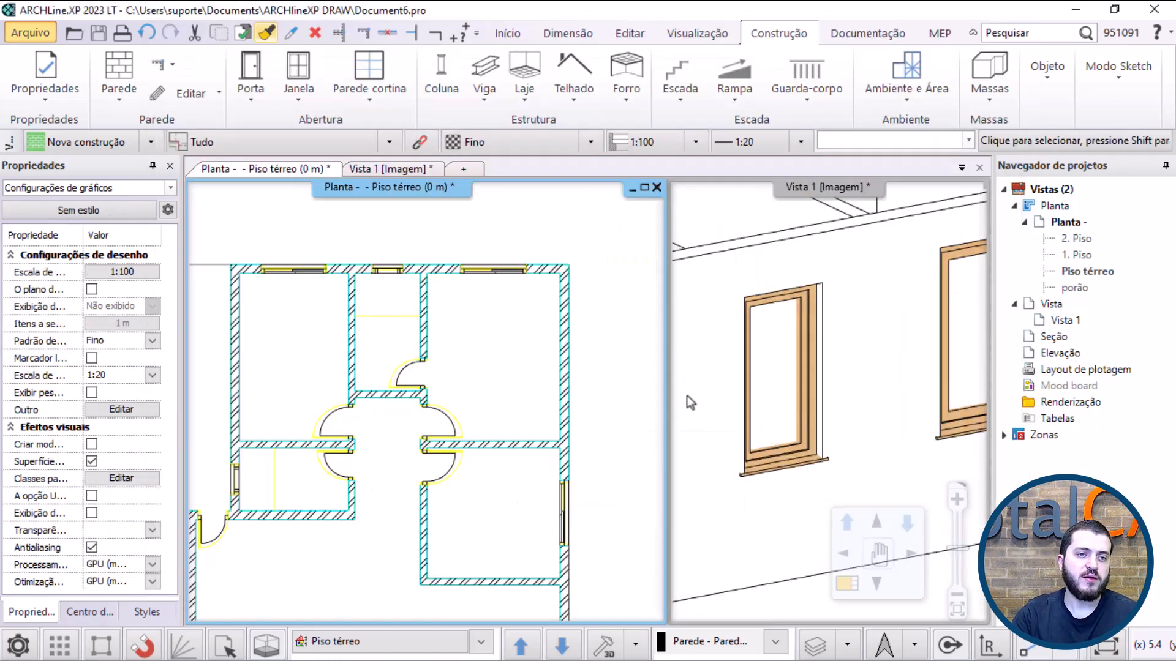
Step: Set the upper middle room's awning window to a height of 0.6 m and a sill of 1.5 m, and redraw the preview
scroll(409, 324, "up", 4)
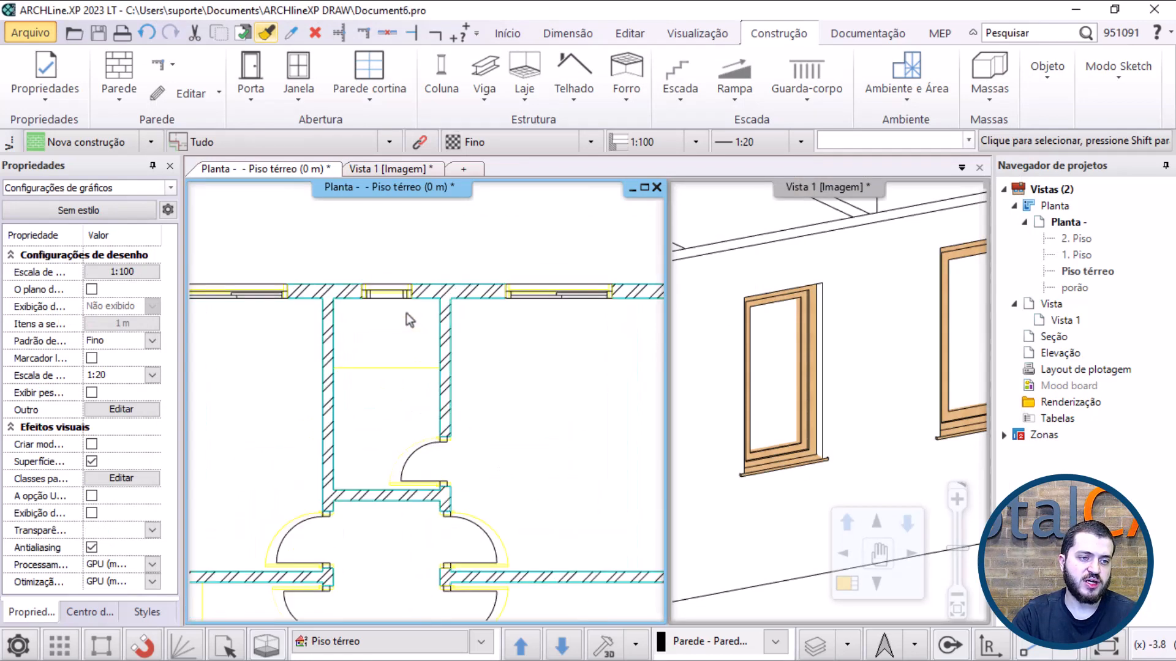
left_click(383, 336)
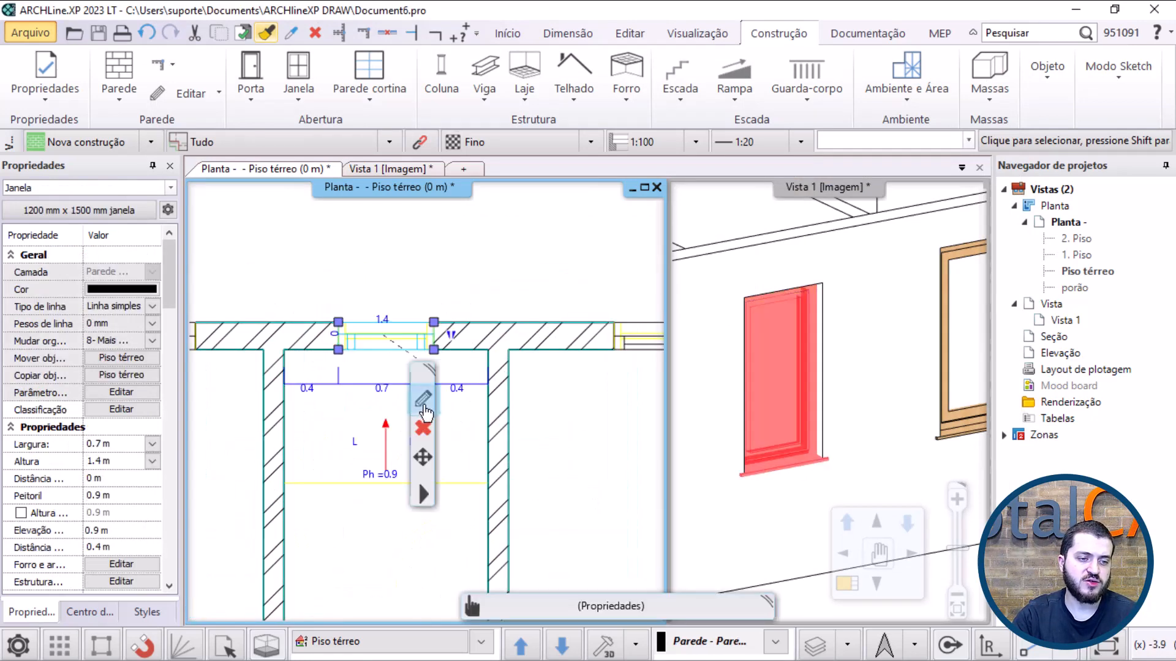
left_click(422, 398)
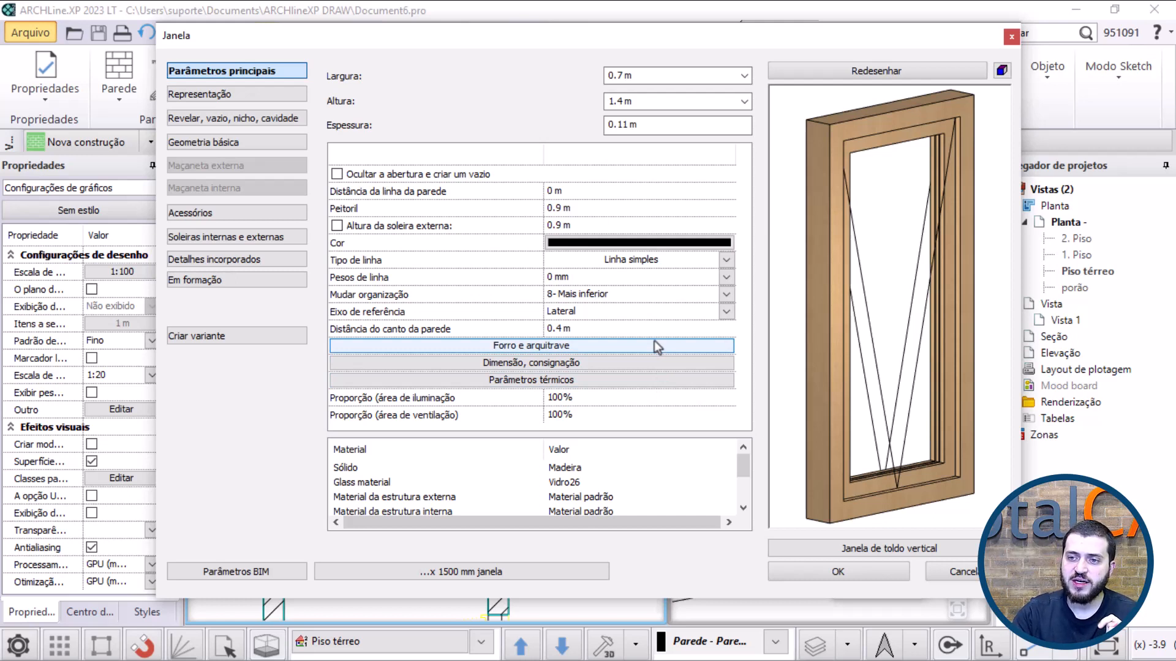
left_click(655, 103)
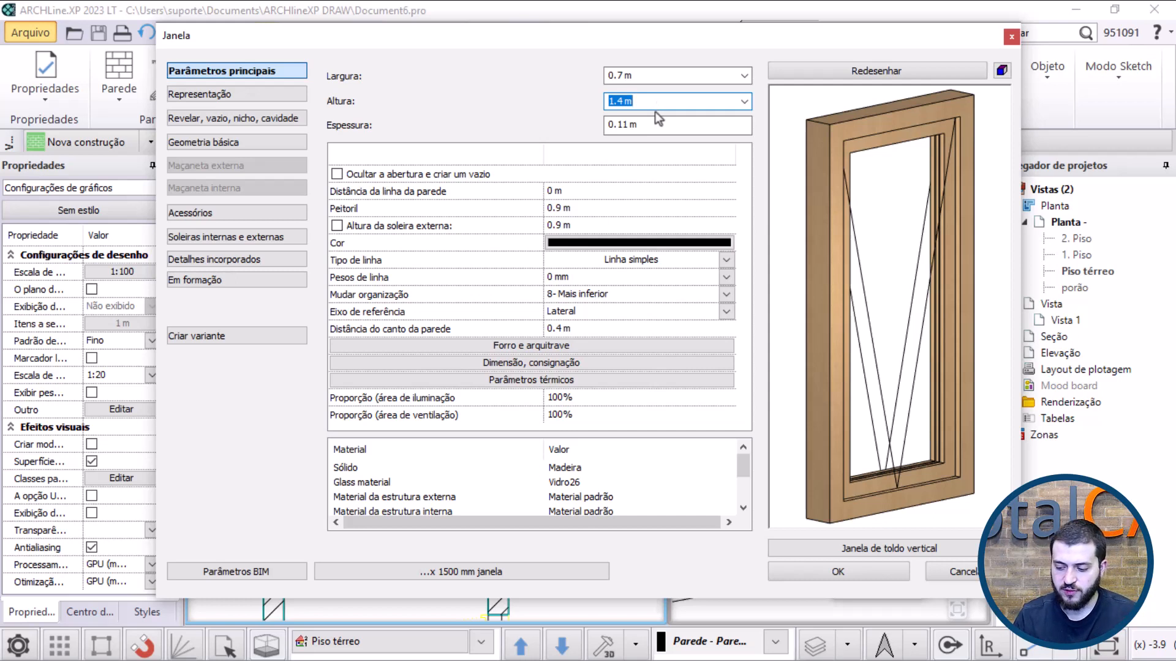
type("0.6")
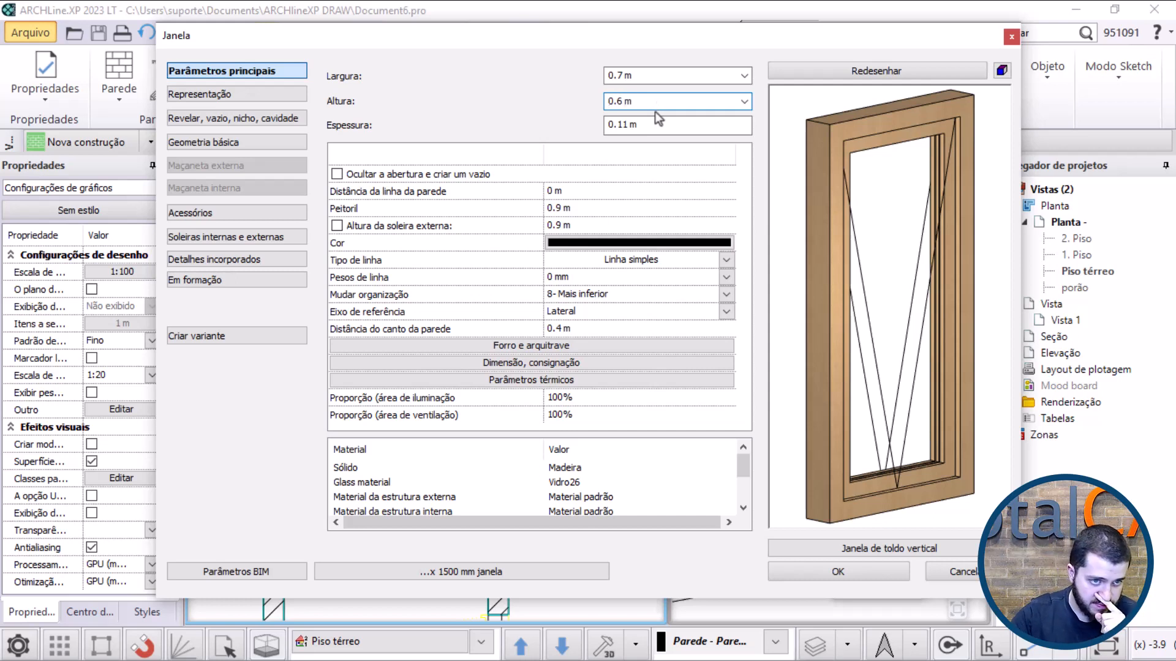
left_click(619, 208)
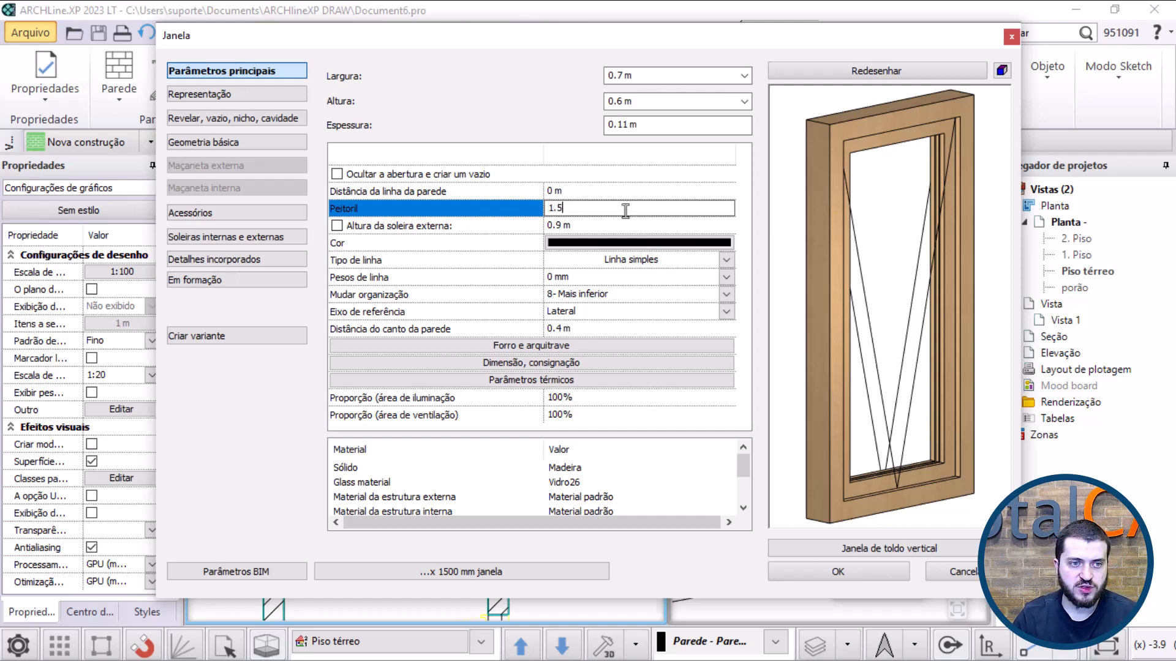
left_click(867, 73)
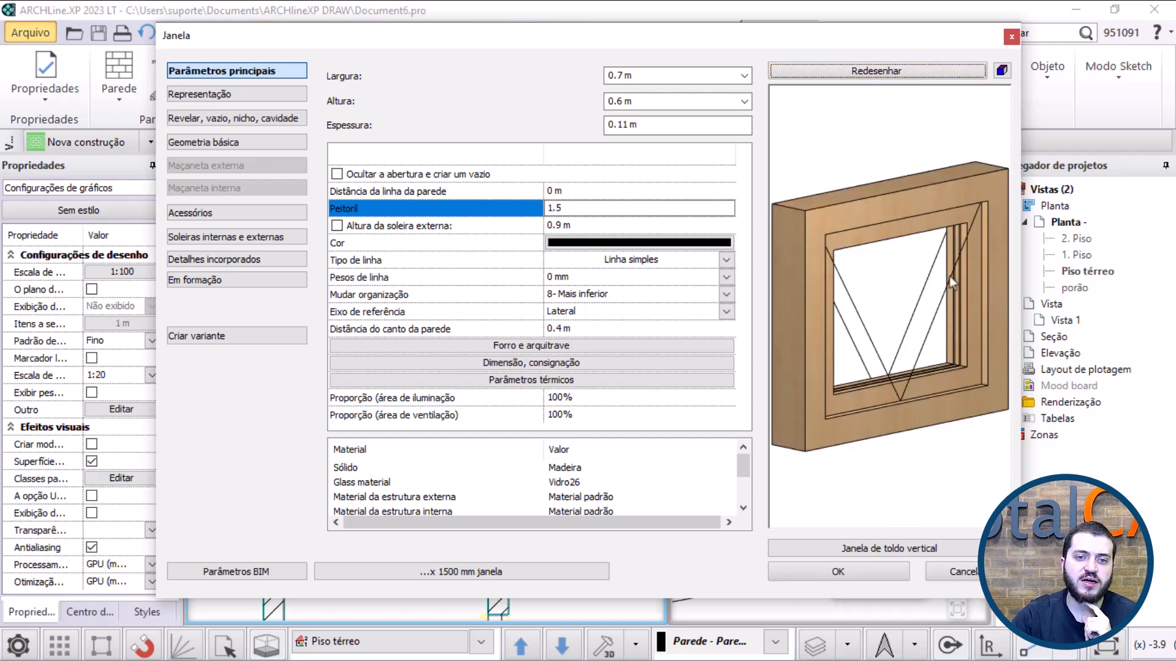
left_click_drag(949, 277, 891, 313)
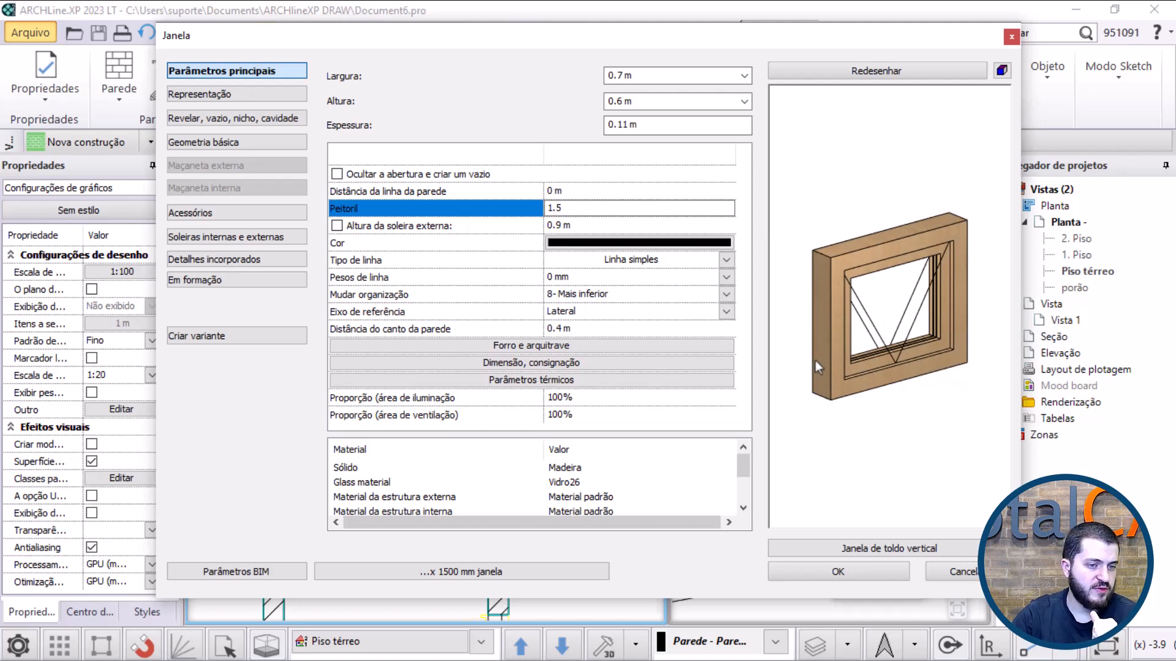
Step: Assign the ivoryblack material from the RGB colours to the awning window's solid and apply the window's new parameters
left_click(574, 469)
left_click(582, 469)
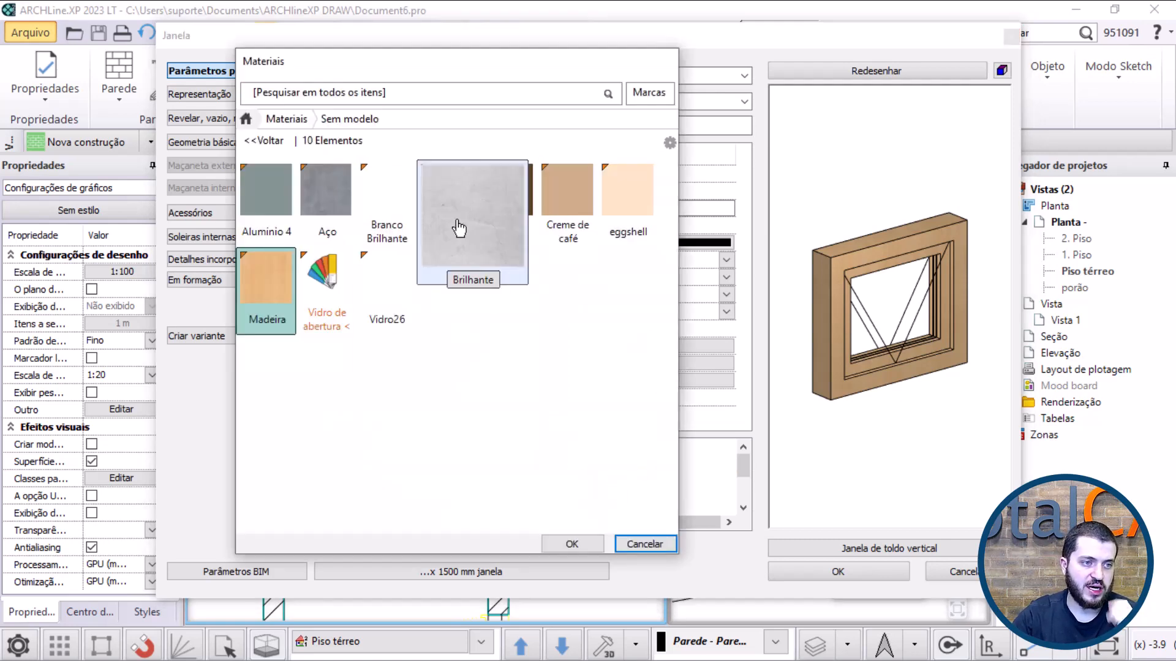
left_click(287, 120)
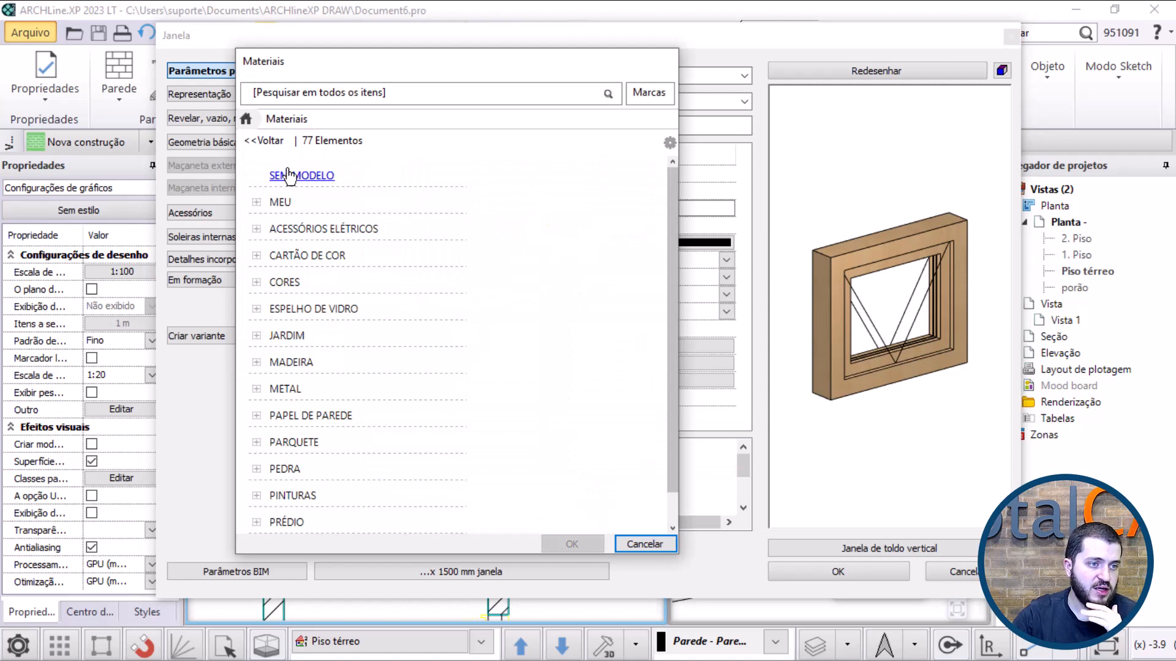
left_click(323, 283)
left_click(323, 387)
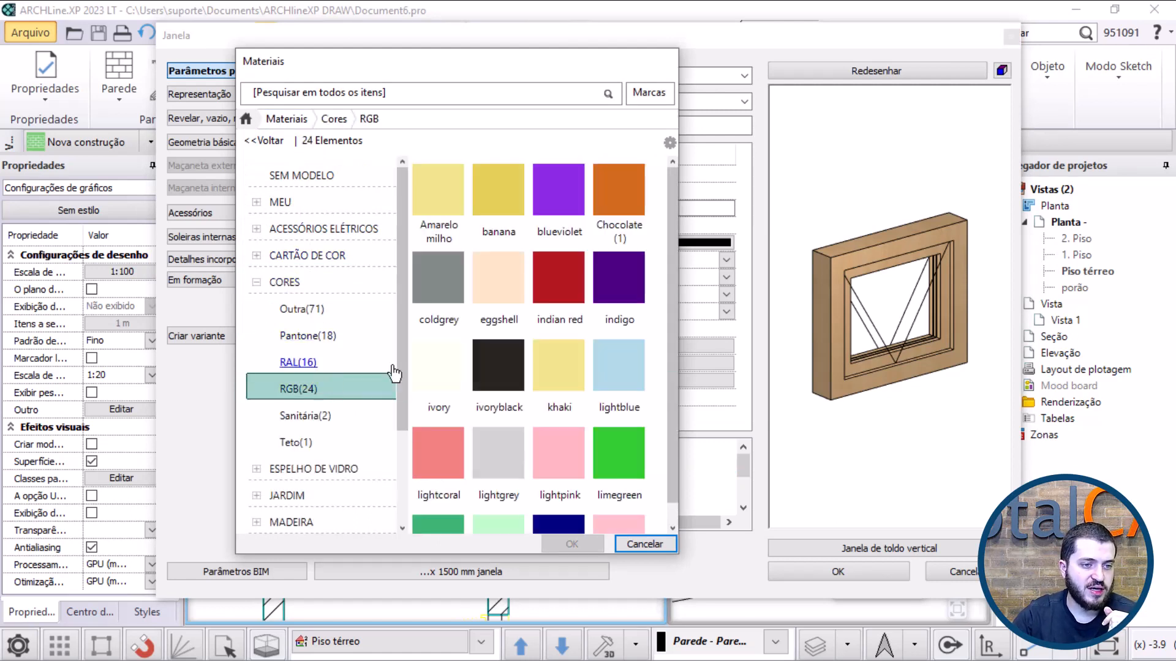
left_click(516, 376)
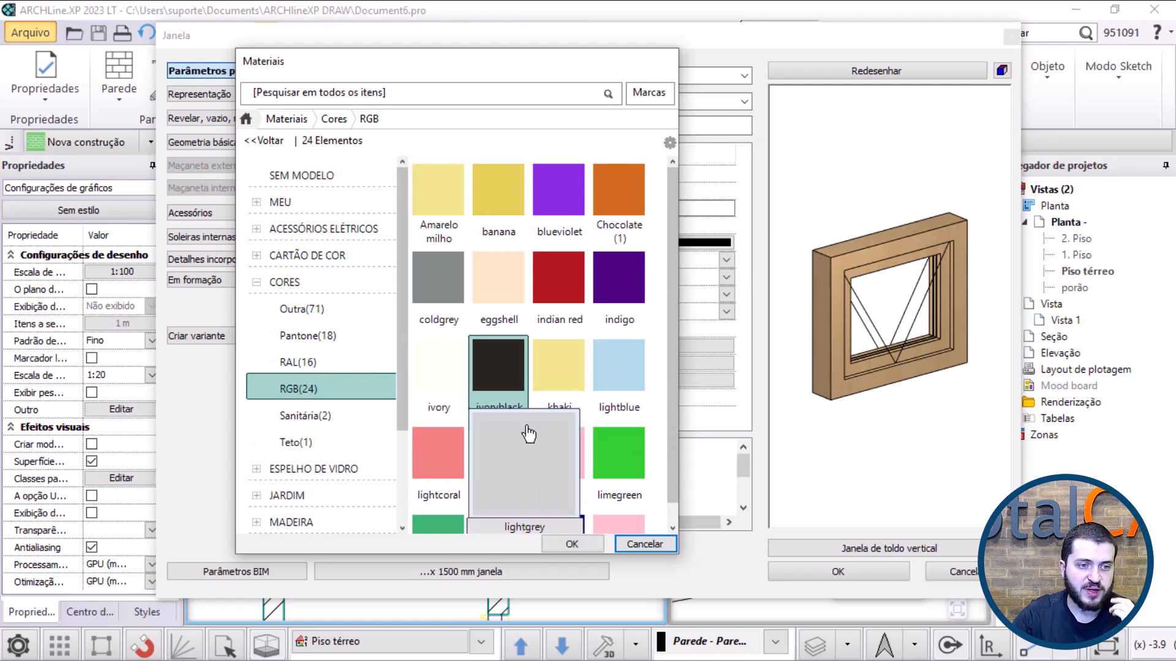
left_click(571, 544)
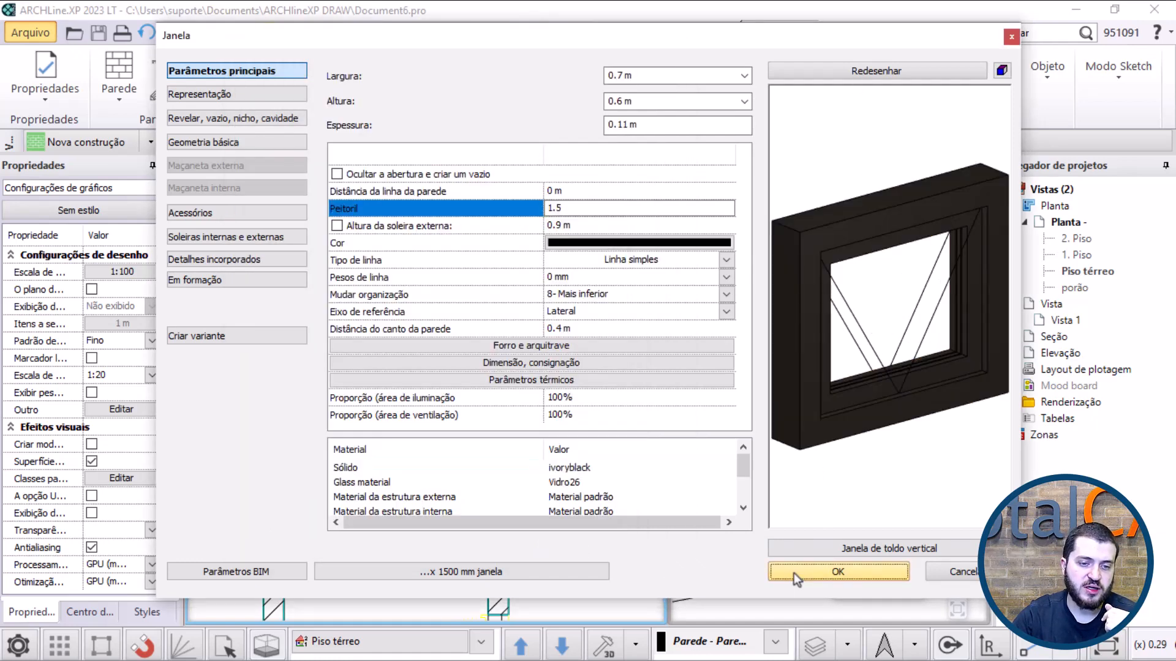
left_click(793, 572)
Step: Open the material selection for the external sill of the upper middle room's awning window
middle_click_drag(769, 395, 790, 406)
scroll(772, 421, "up", 4)
left_click(773, 422)
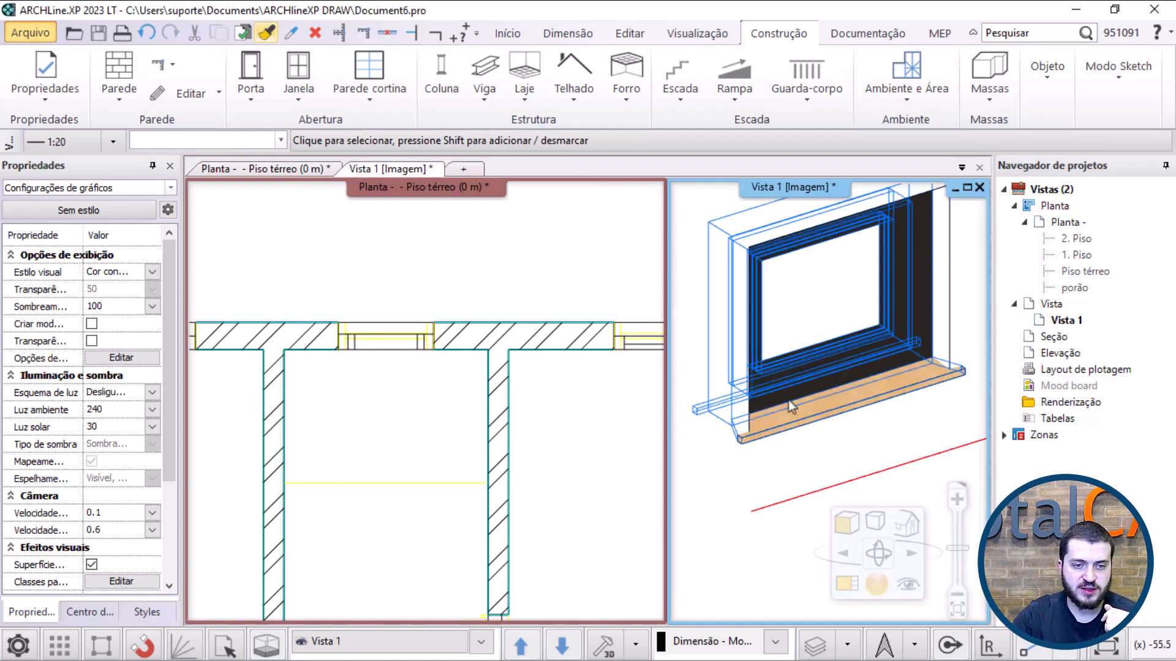
left_click(824, 395)
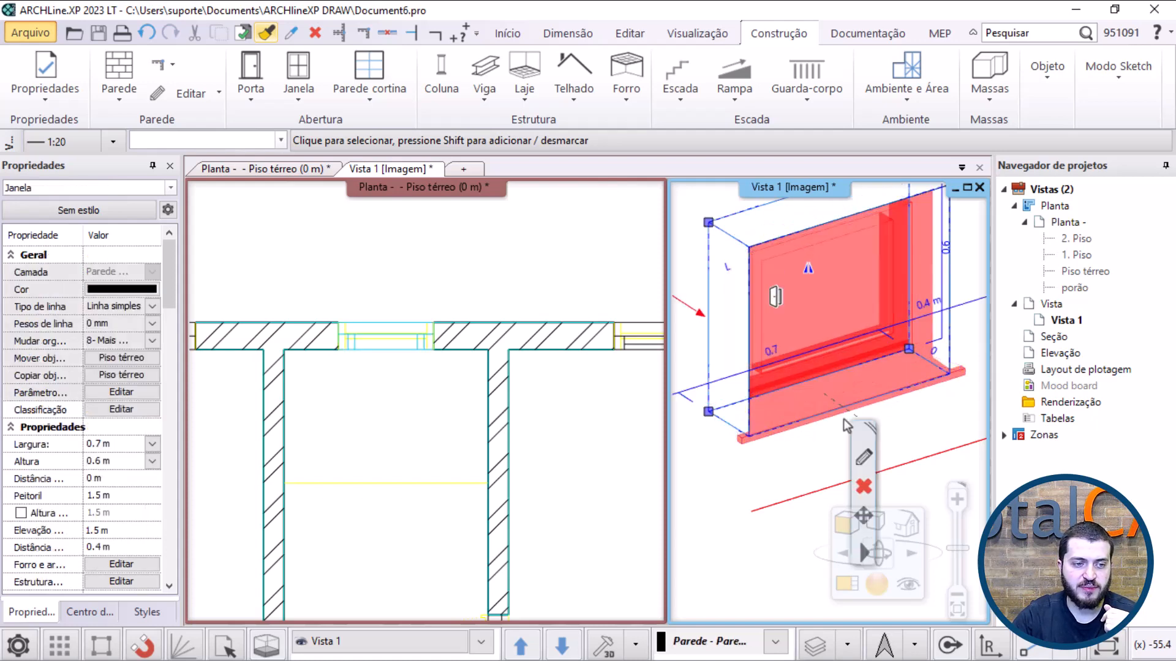
left_click(865, 460)
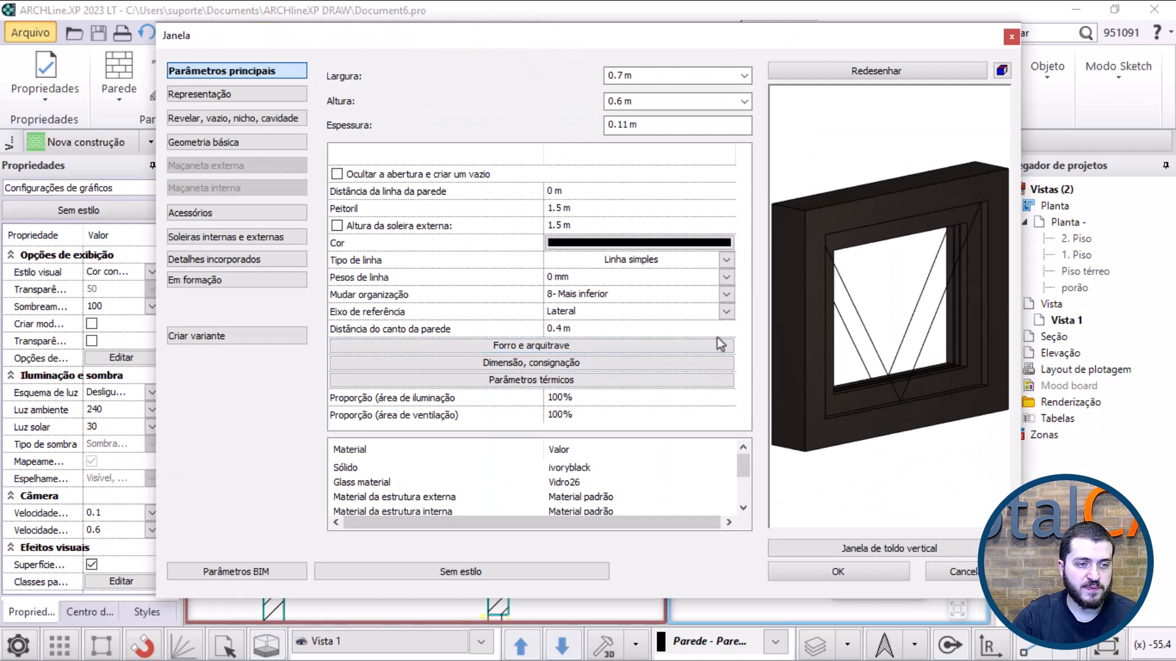
left_click(270, 123)
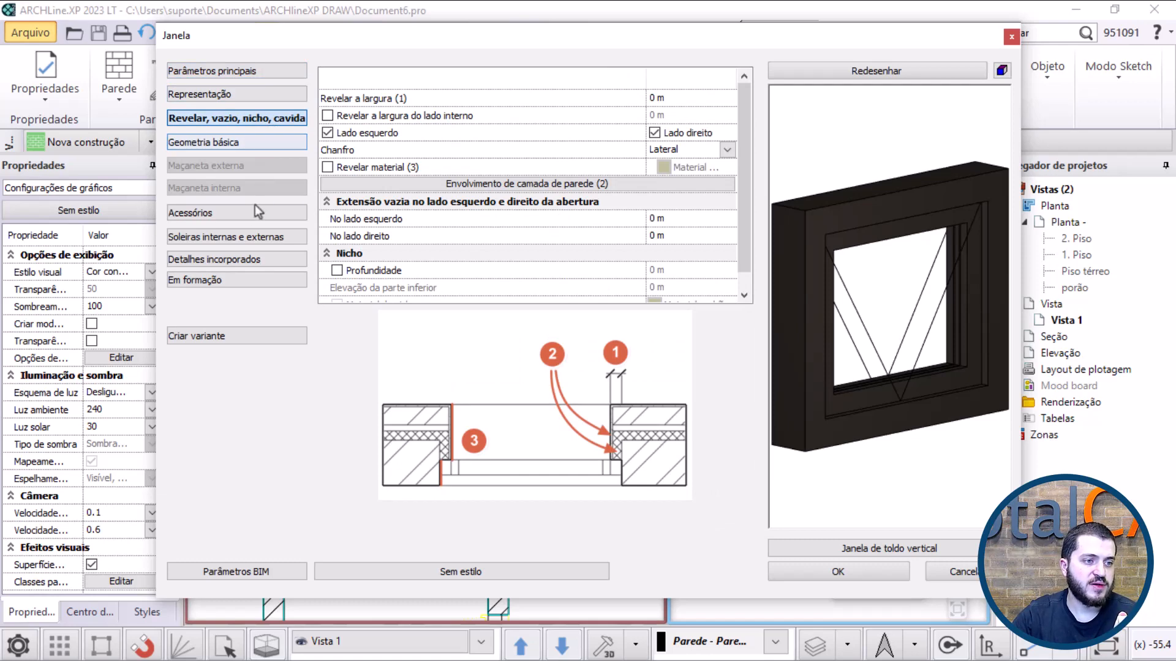
left_click(241, 238)
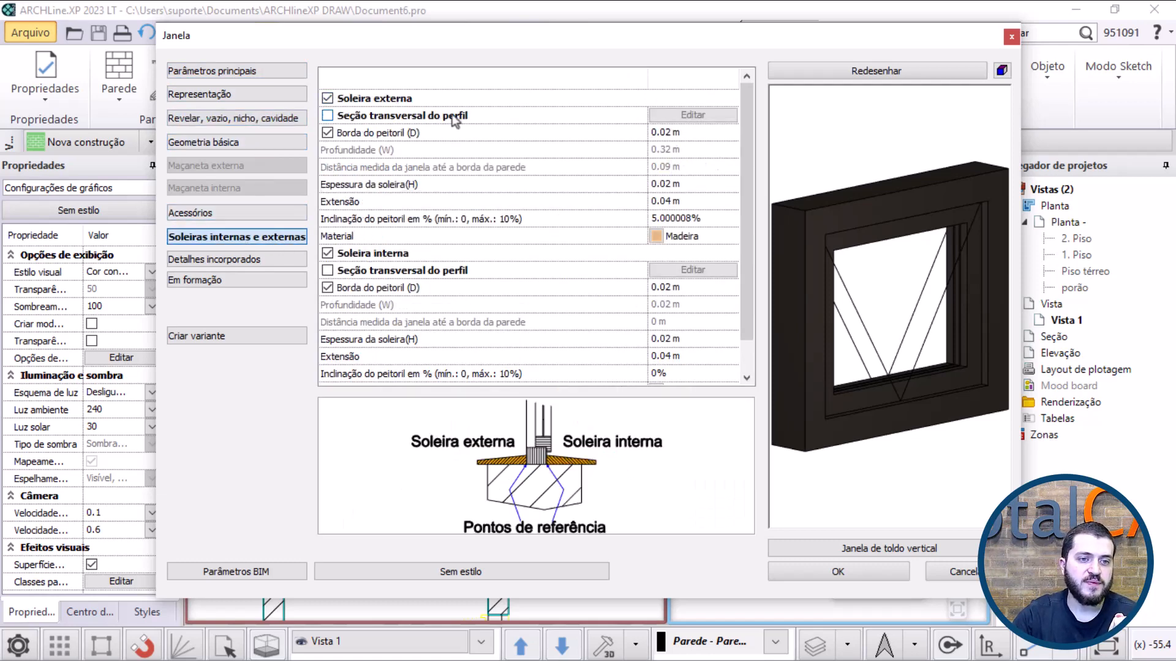
left_click(672, 237)
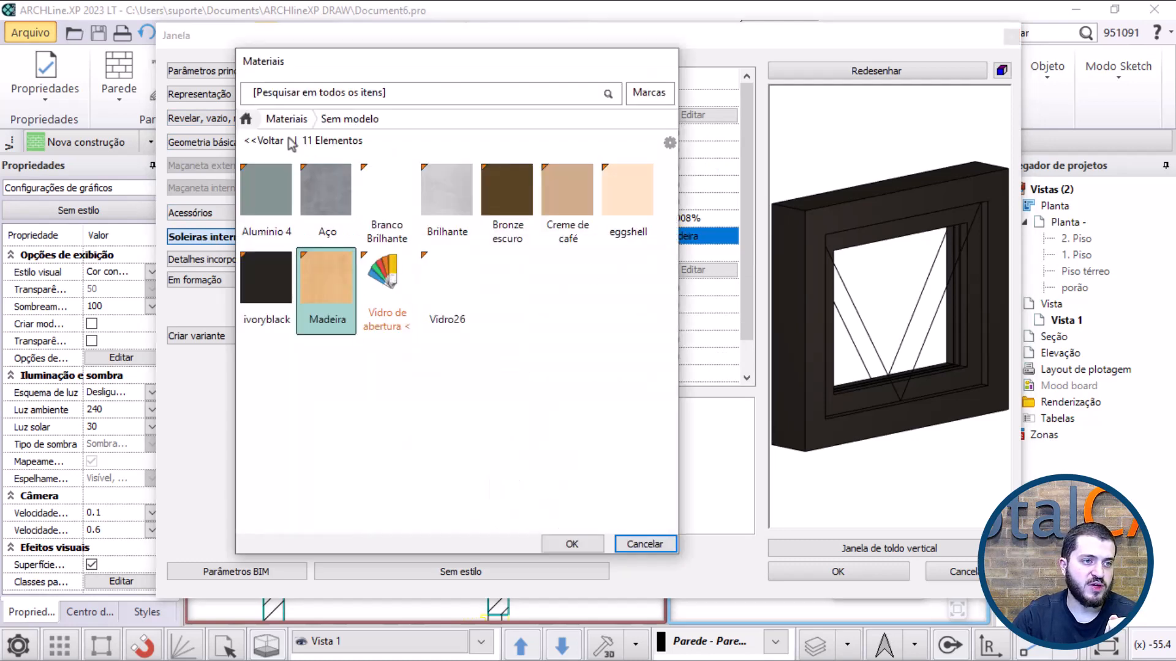
left_click(244, 122)
left_click(425, 95)
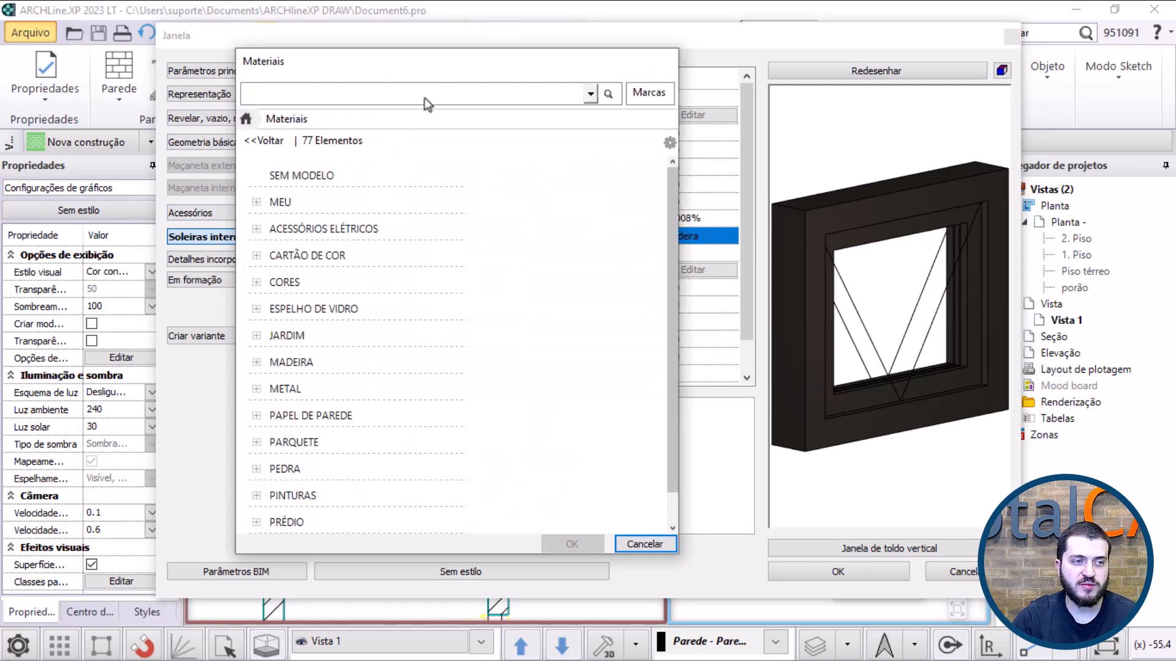
left_click(639, 543)
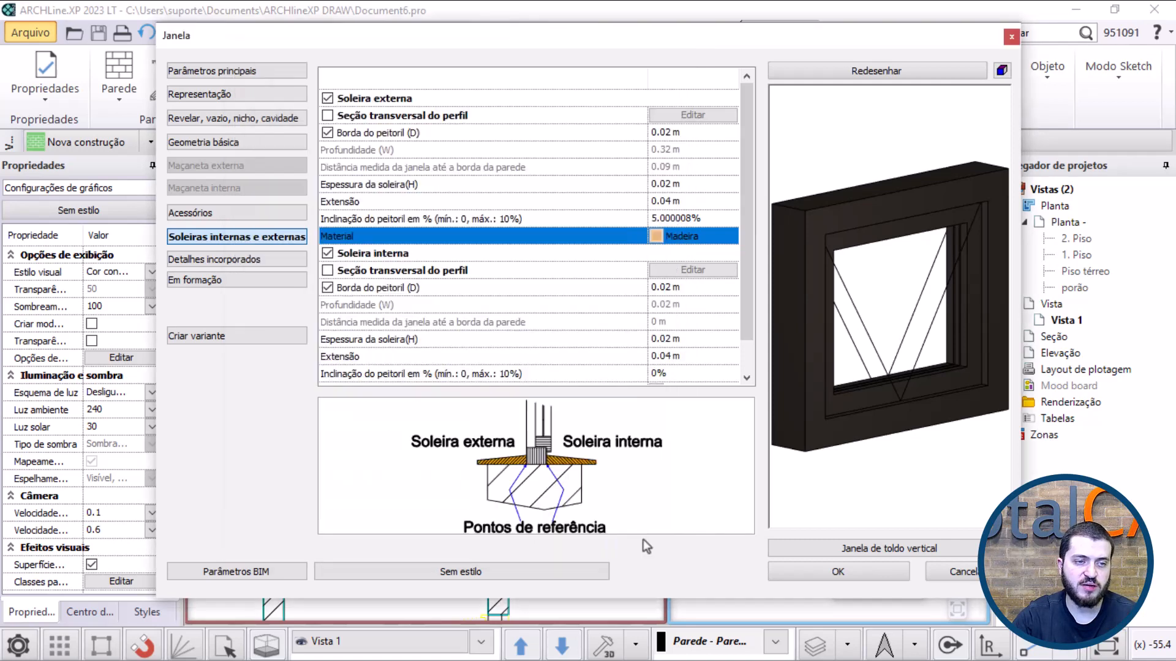
Step: Disable the internal and external sills of the small awning window and apply the window settings
left_click(327, 252)
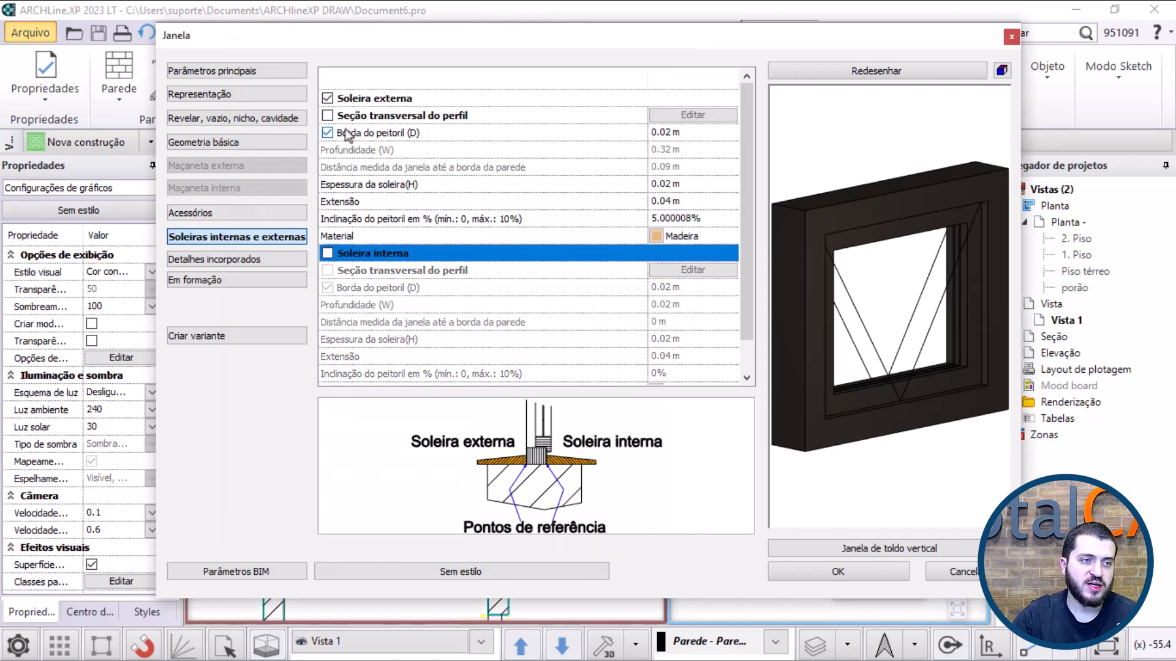
left_click(328, 99)
scroll(380, 245, "down", 2)
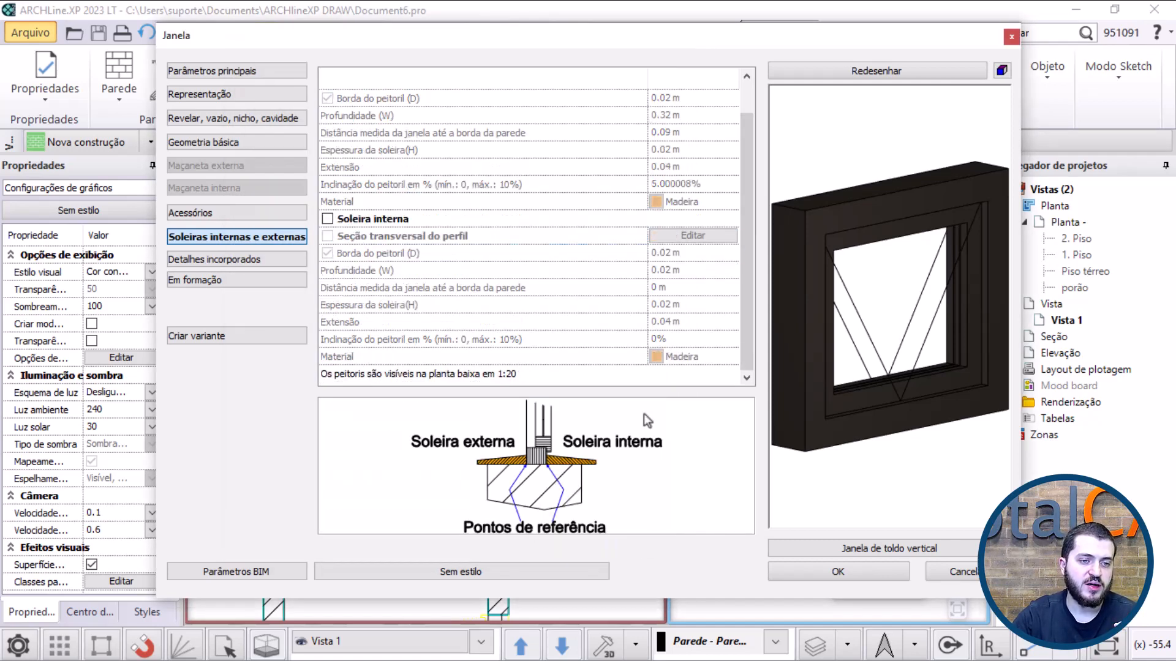
left_click(790, 571)
Step: Copy all properties, including the BIM parameters, from the small black awning window to the tall wooden window near the door
middle_click_drag(806, 353, 827, 307)
scroll(826, 306, "down", 5)
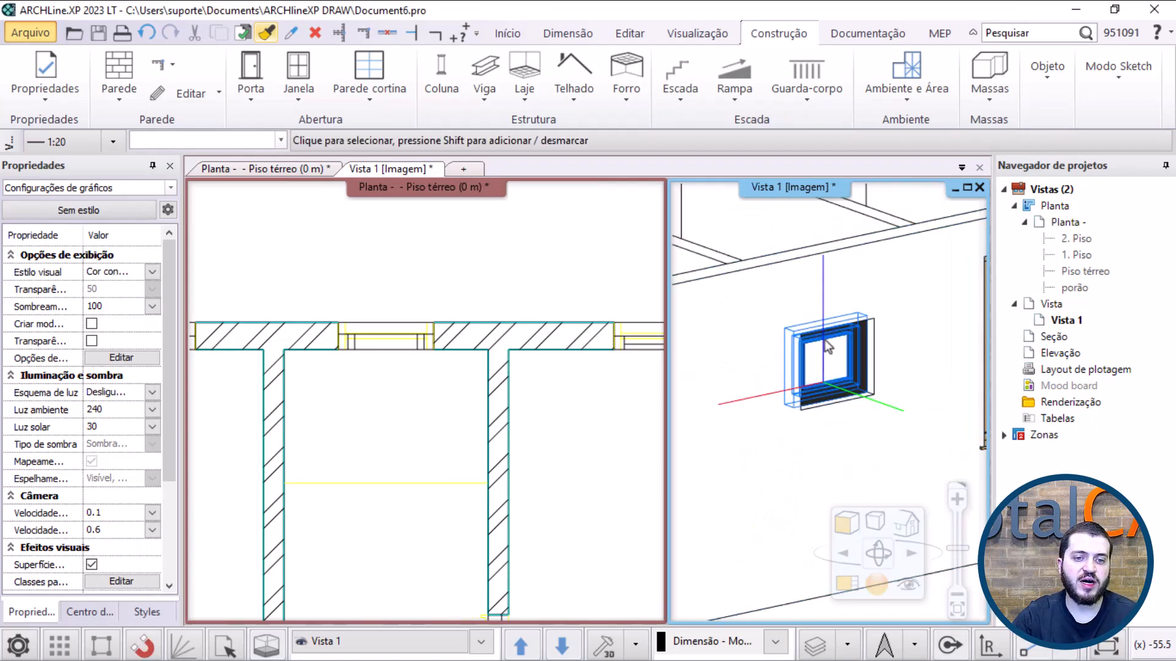
left_click(825, 391)
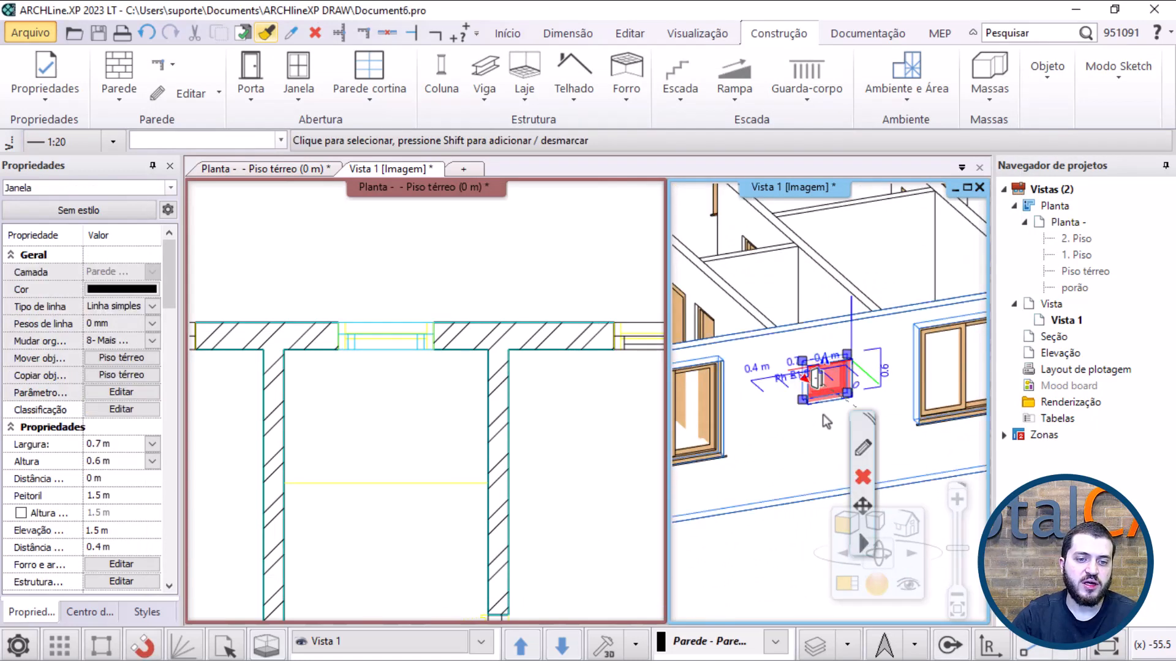
left_click(825, 392)
left_click(824, 392)
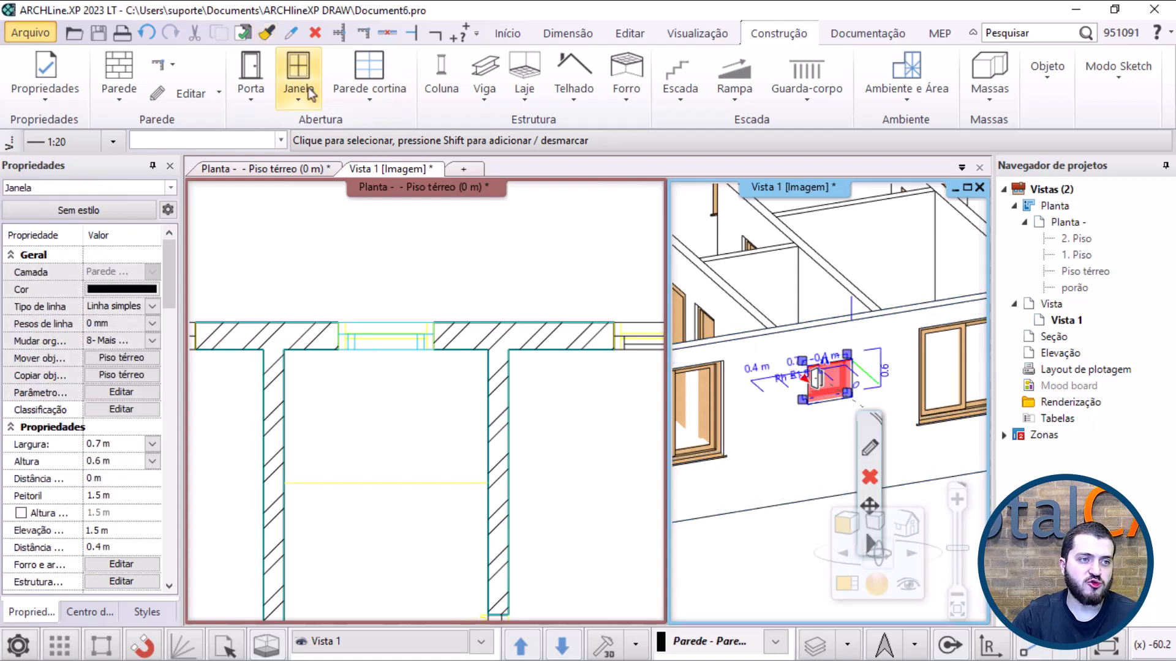
left_click(266, 33)
left_click(425, 172)
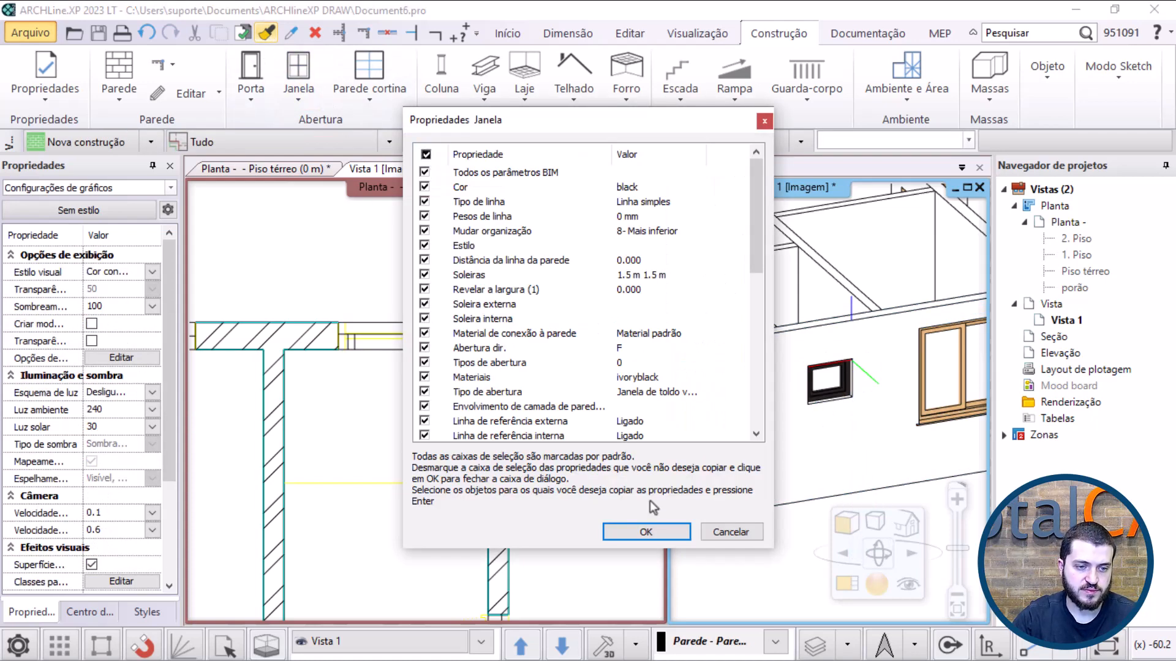
left_click(646, 532)
scroll(828, 393, "up", 6)
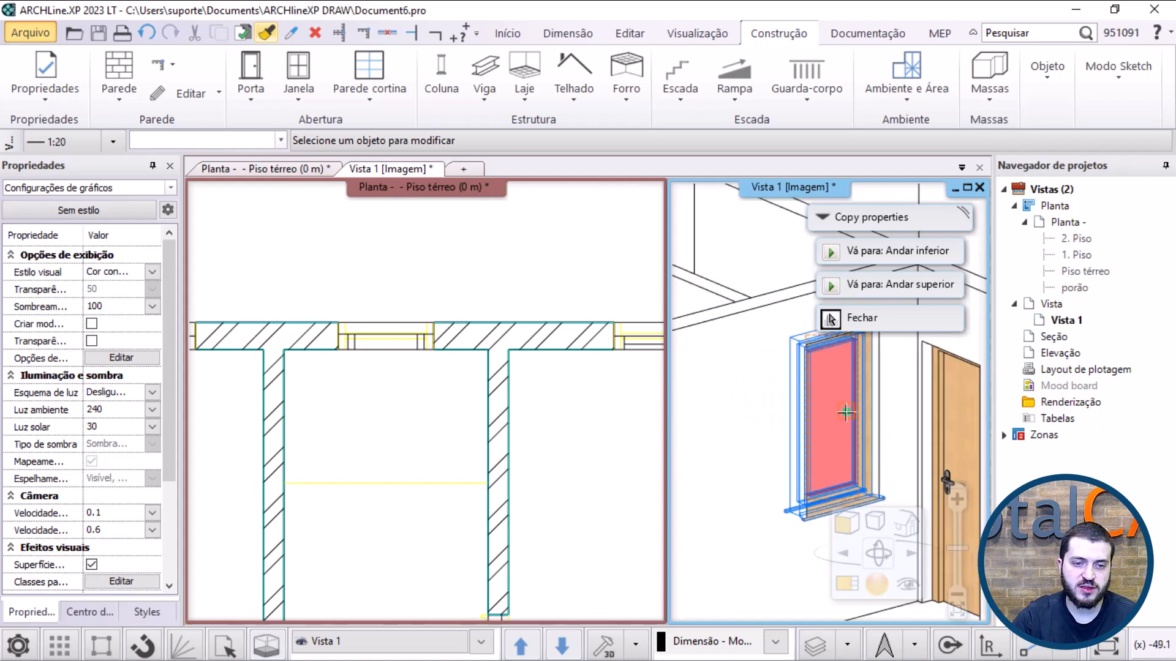
left_click(852, 394)
scroll(801, 443, "down", 8)
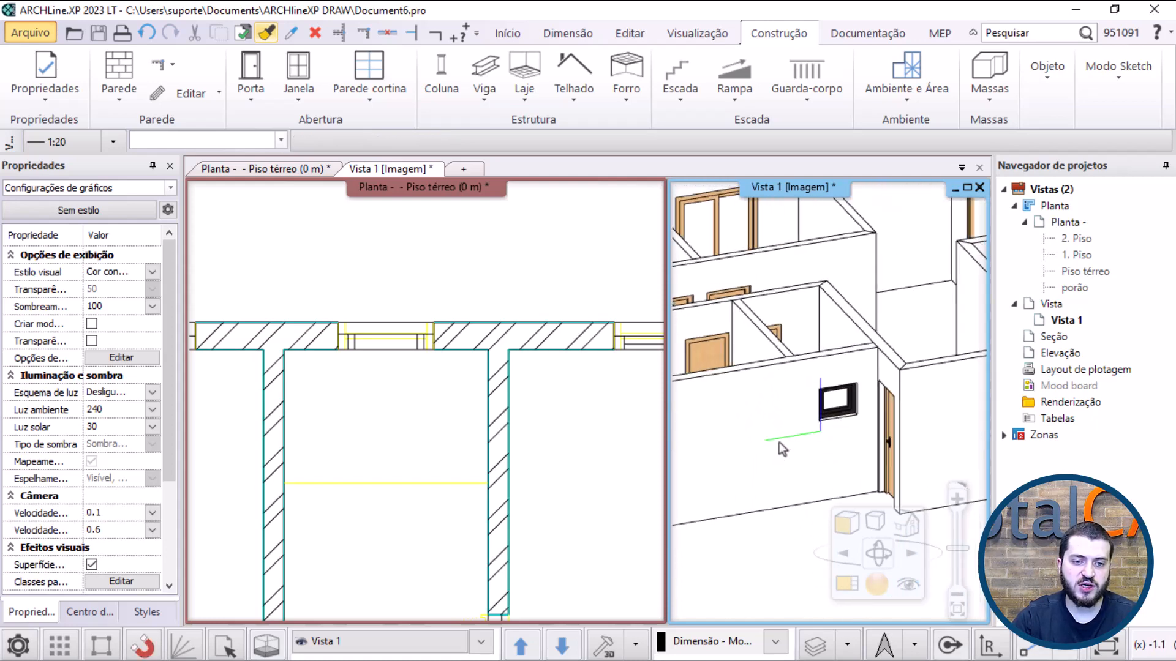
Step: Set the solid material of the 1.5 m sliding window beside the small window to ivoryblack
scroll(796, 441, "up", 8)
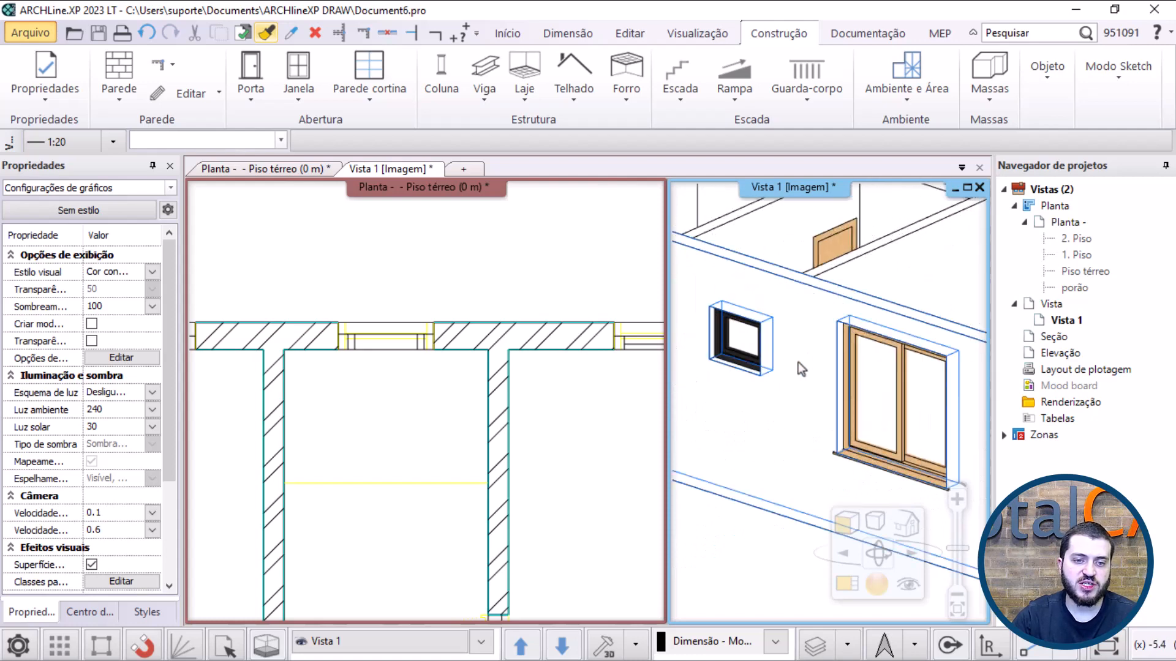
left_click(900, 401)
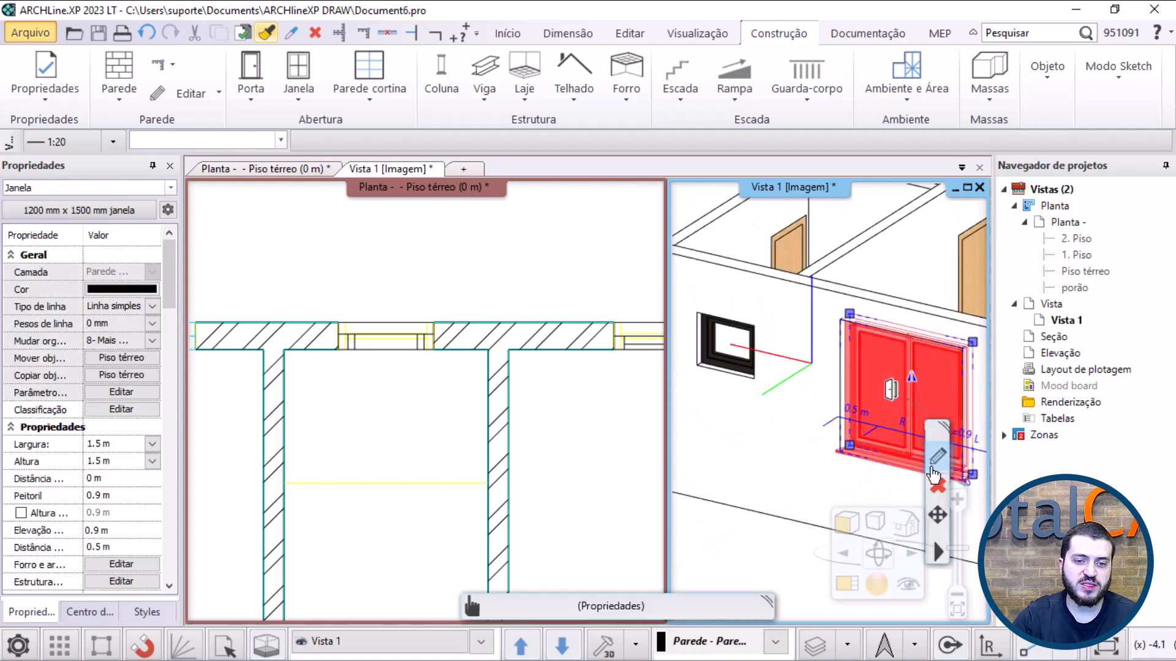
left_click(932, 467)
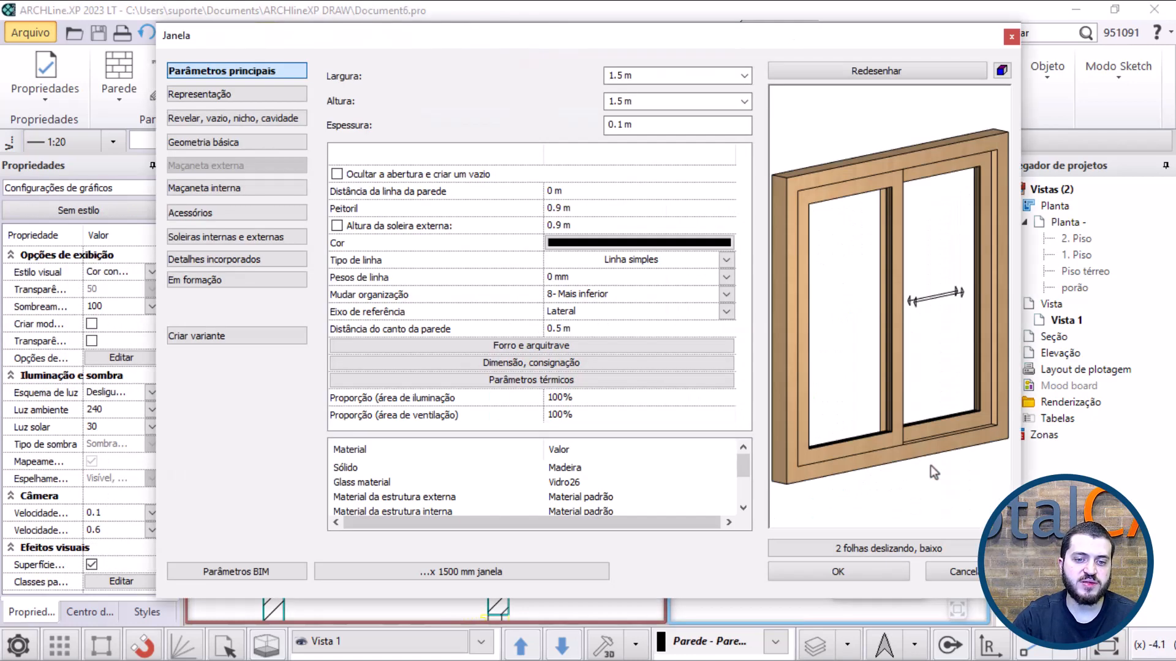
double_click(576, 469)
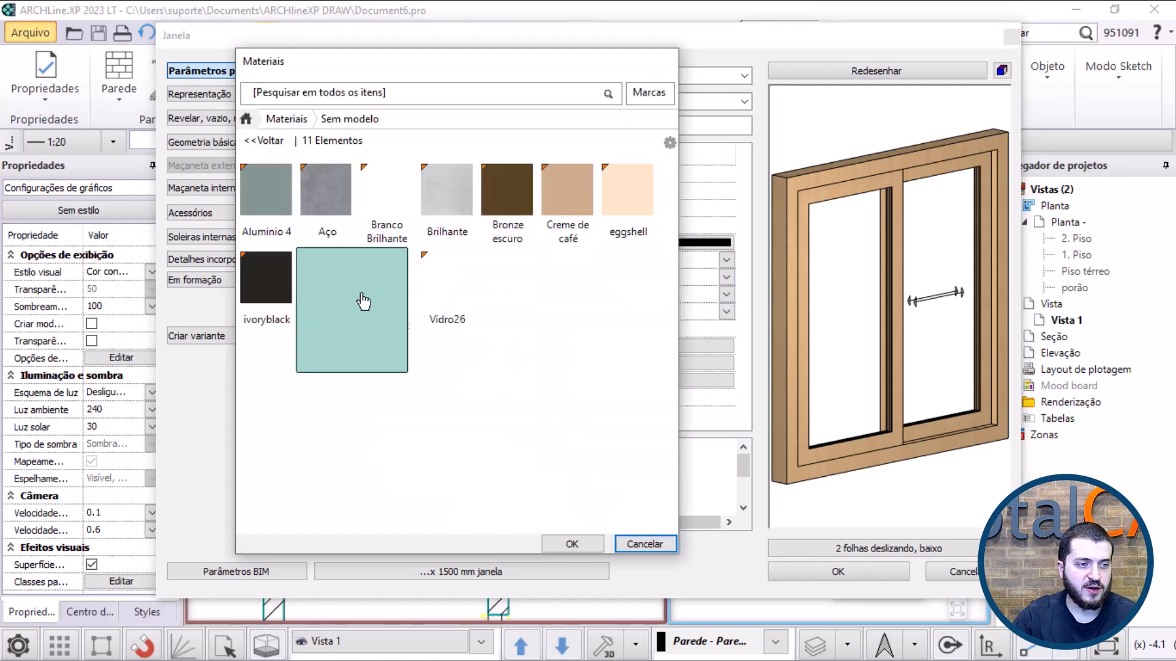
left_click(277, 283)
left_click(572, 544)
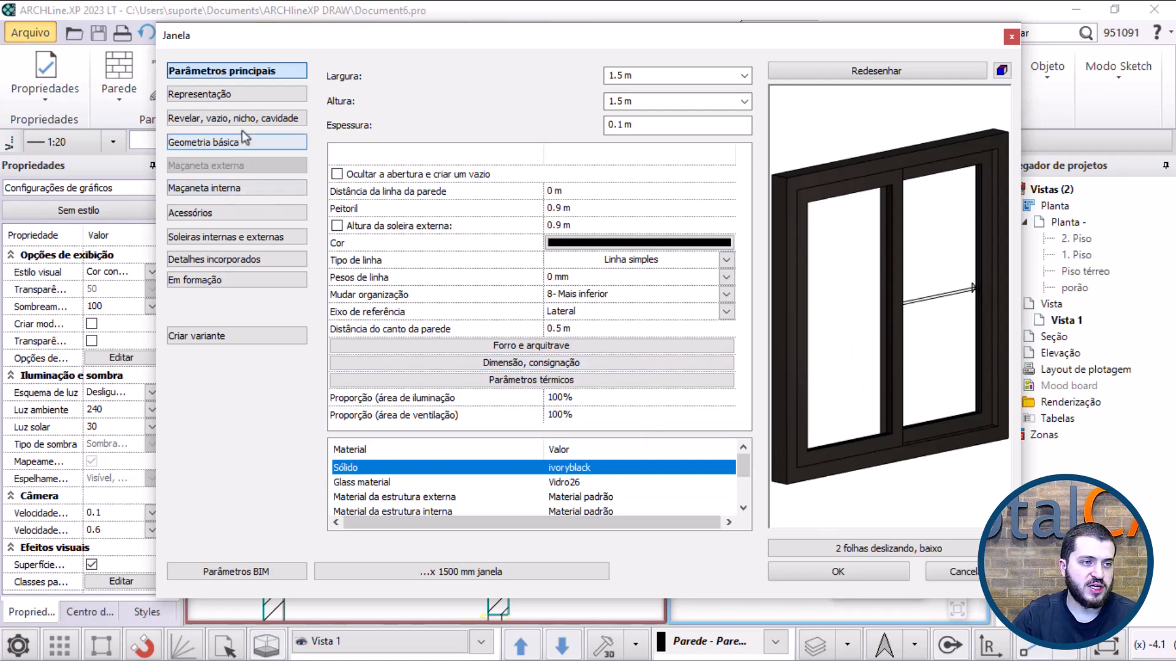
Step: Disable the external and internal sills of this sliding window and apply the window settings
left_click(219, 239)
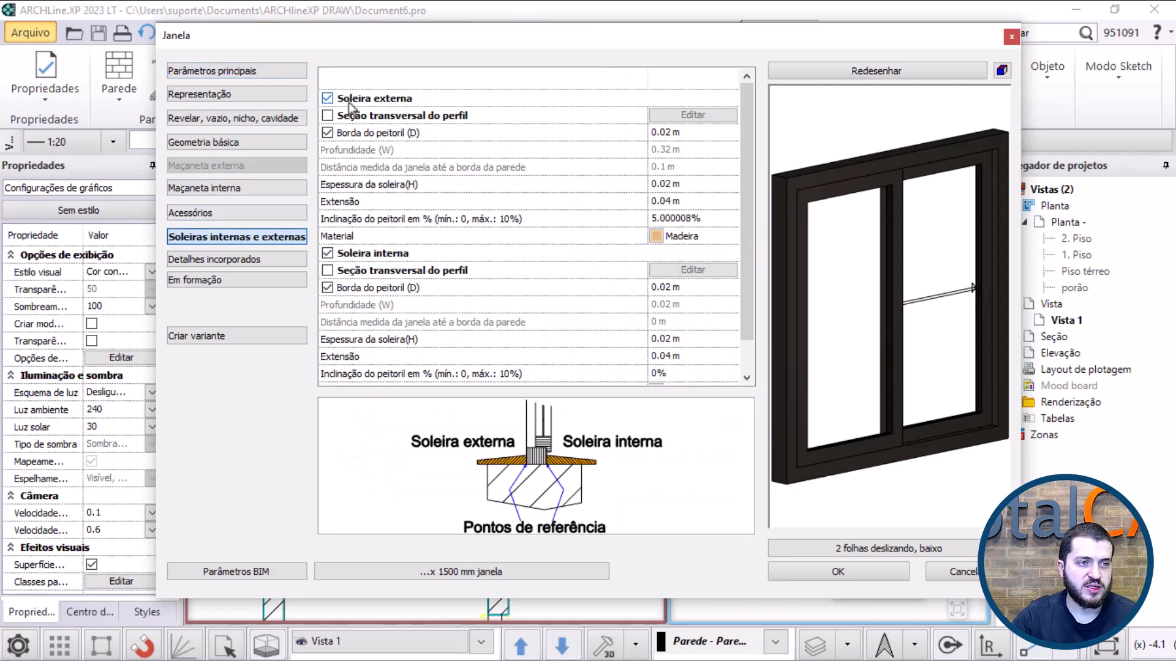
left_click(328, 98)
left_click(328, 253)
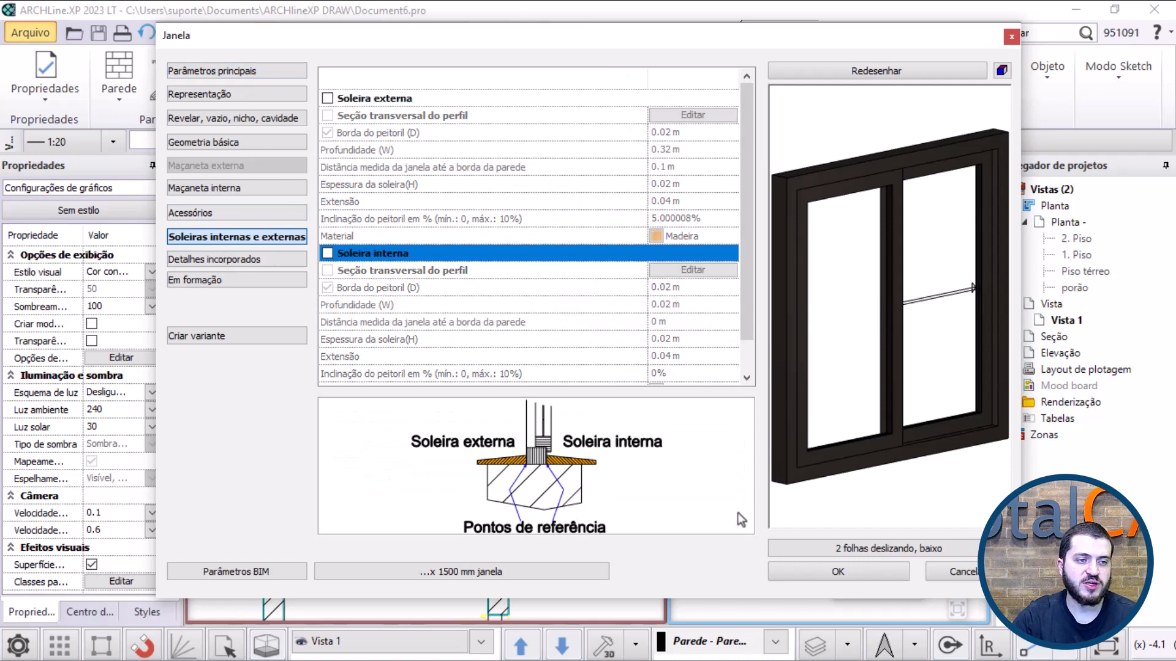
left_click(820, 576)
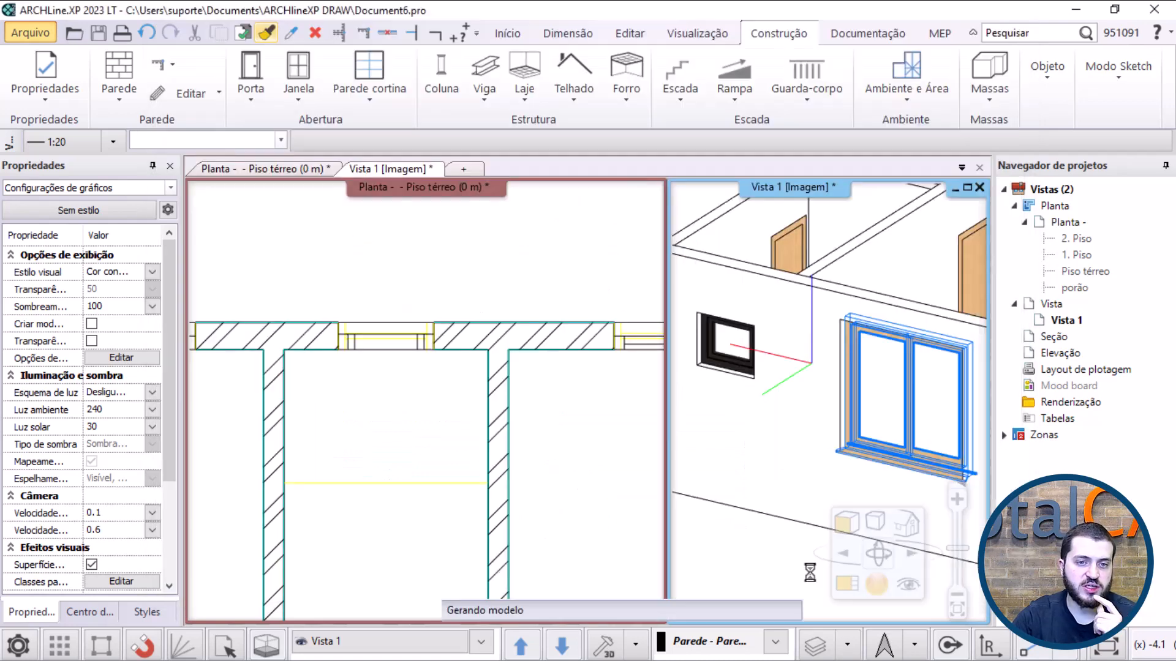
Step: Start copying properties from the black sliding window, with all properties deselected except the colour (Cor)
scroll(845, 422, "up", 3)
left_click(857, 404)
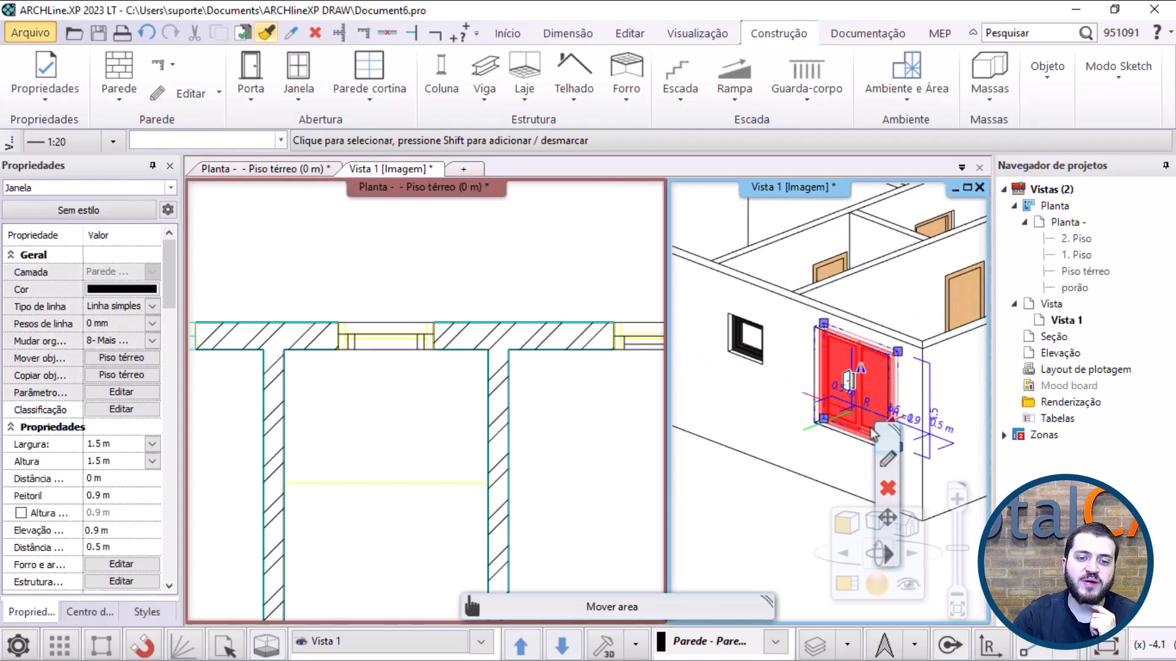
left_click(264, 34)
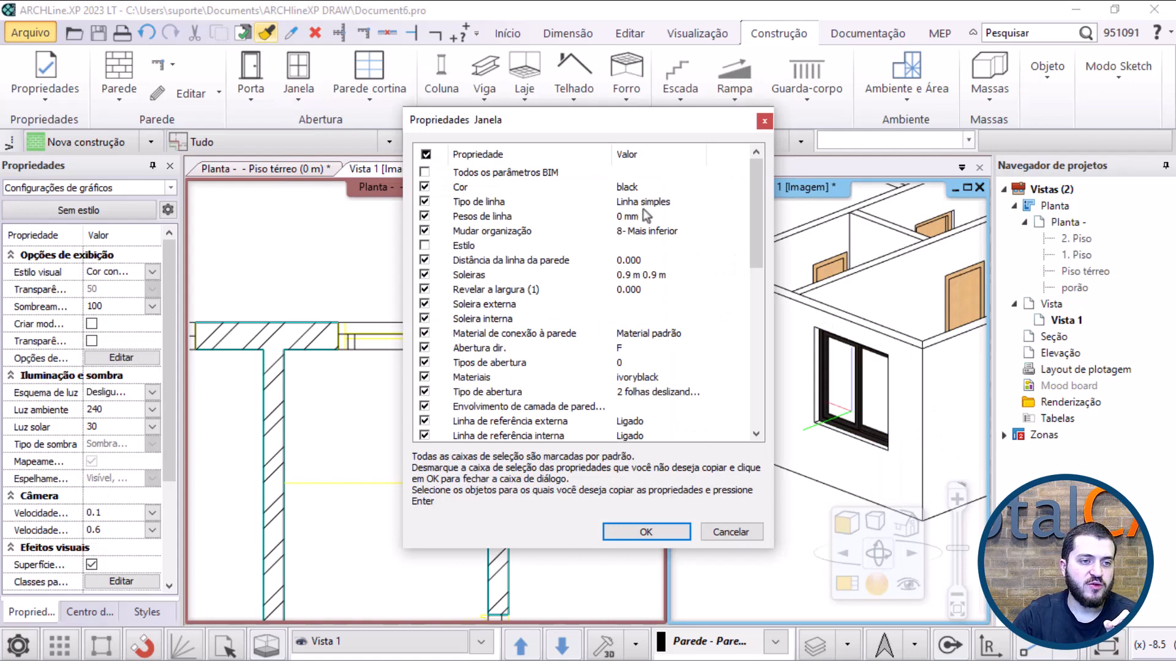
left_click(426, 155)
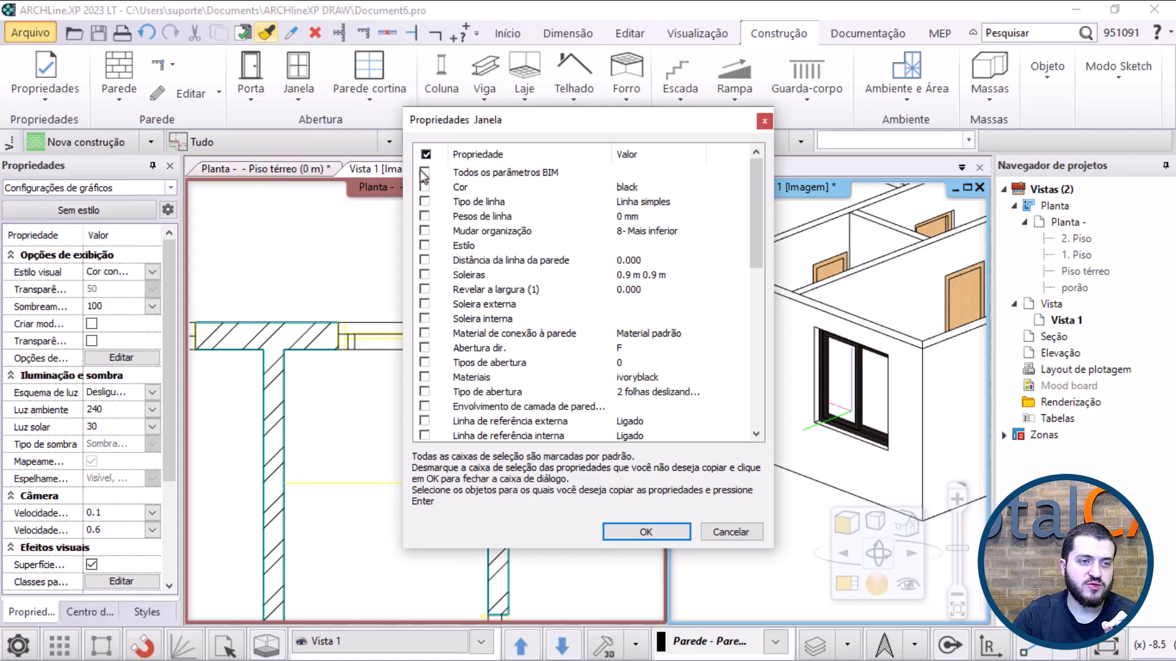
left_click(424, 187)
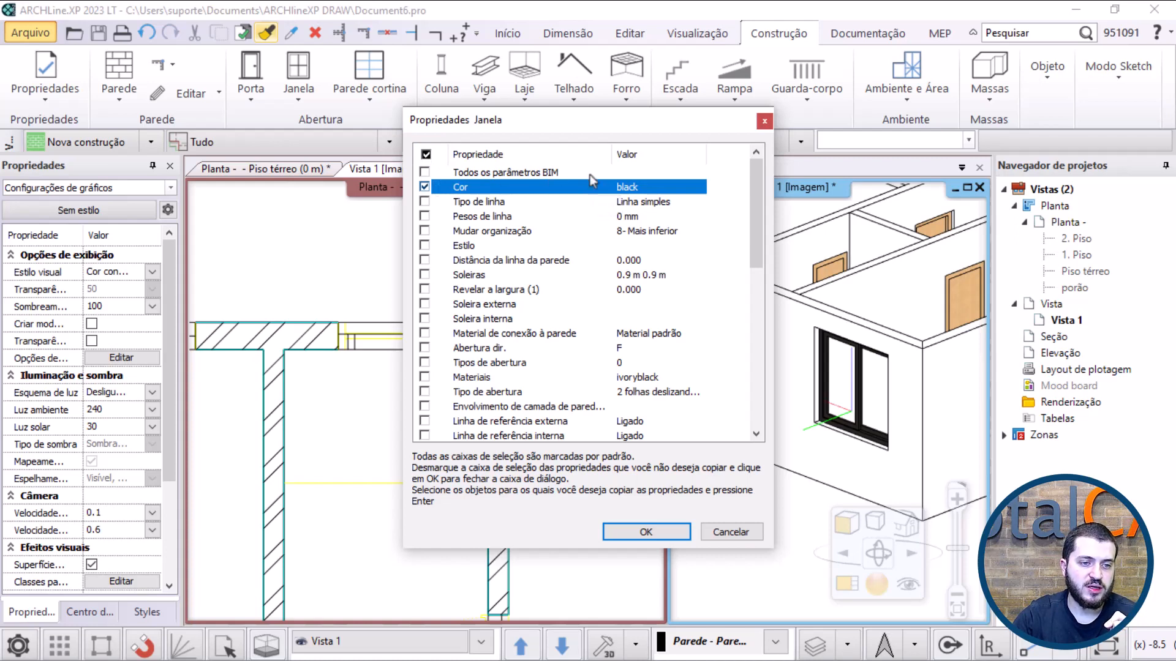
Step: Examine the list of copyable window properties for the entries that control material and colour
scroll(502, 276, "down", 8)
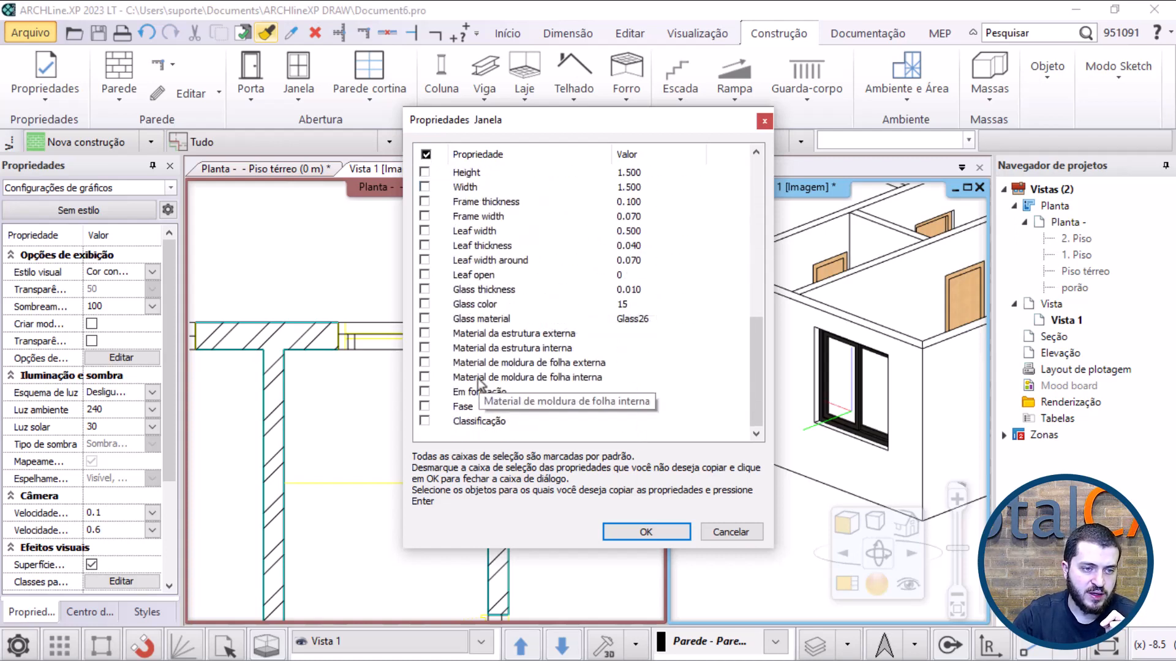
scroll(581, 379, "up", 4)
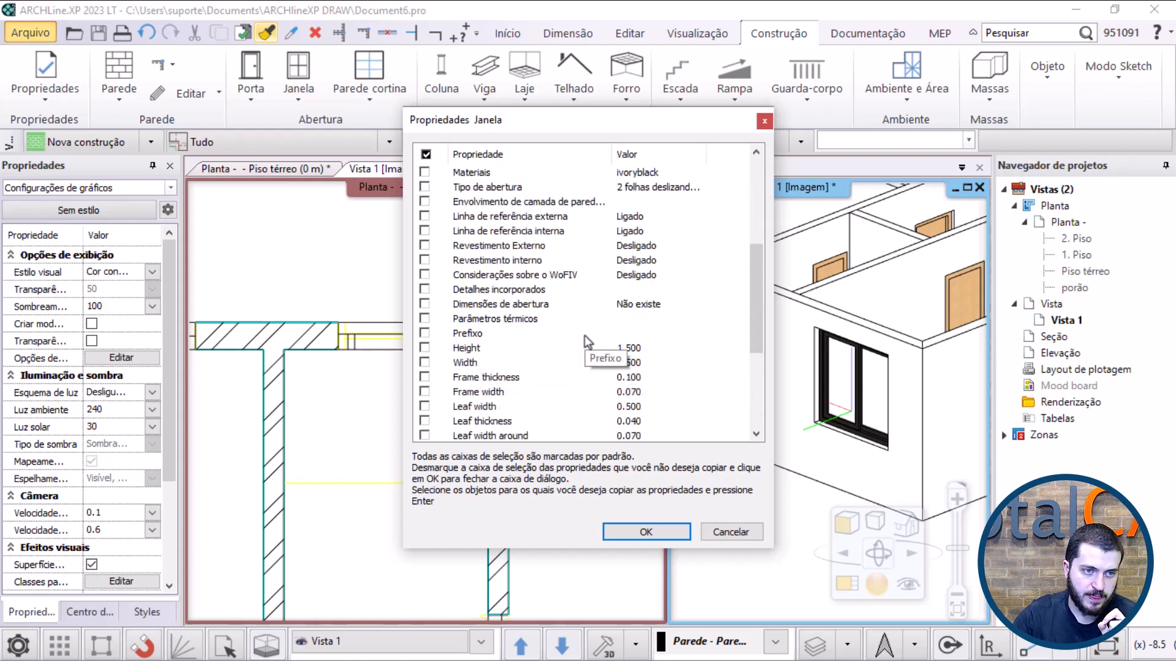
scroll(624, 351, "up", 1)
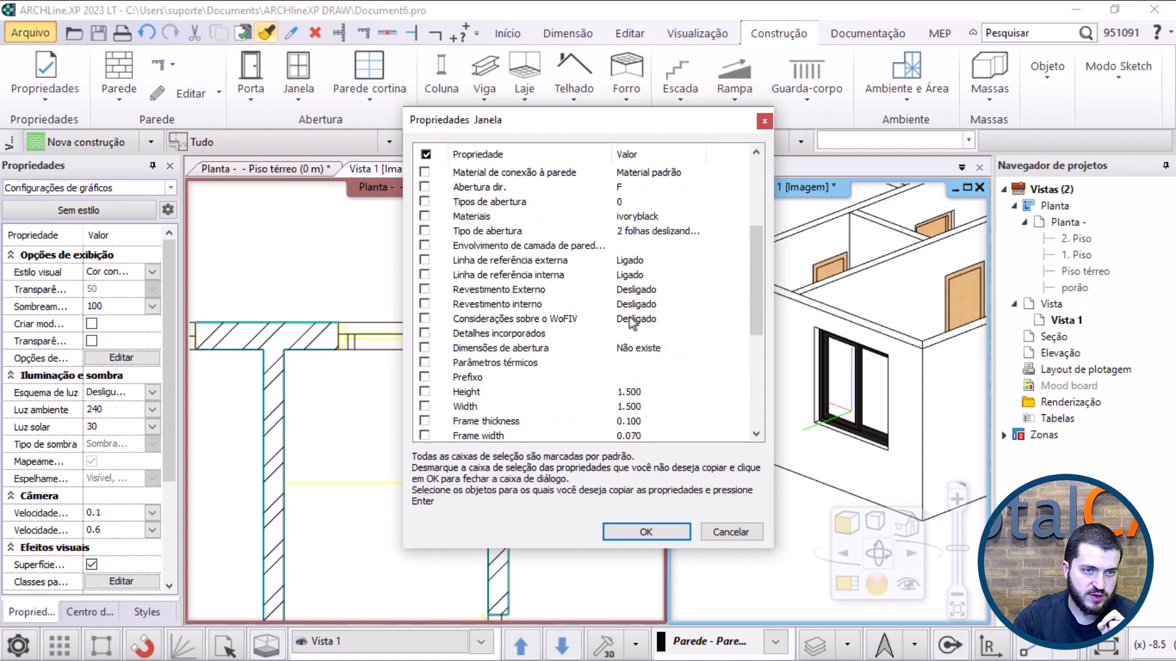
scroll(623, 351, "up", 1)
scroll(623, 334, "up", 1)
scroll(621, 331, "up", 2)
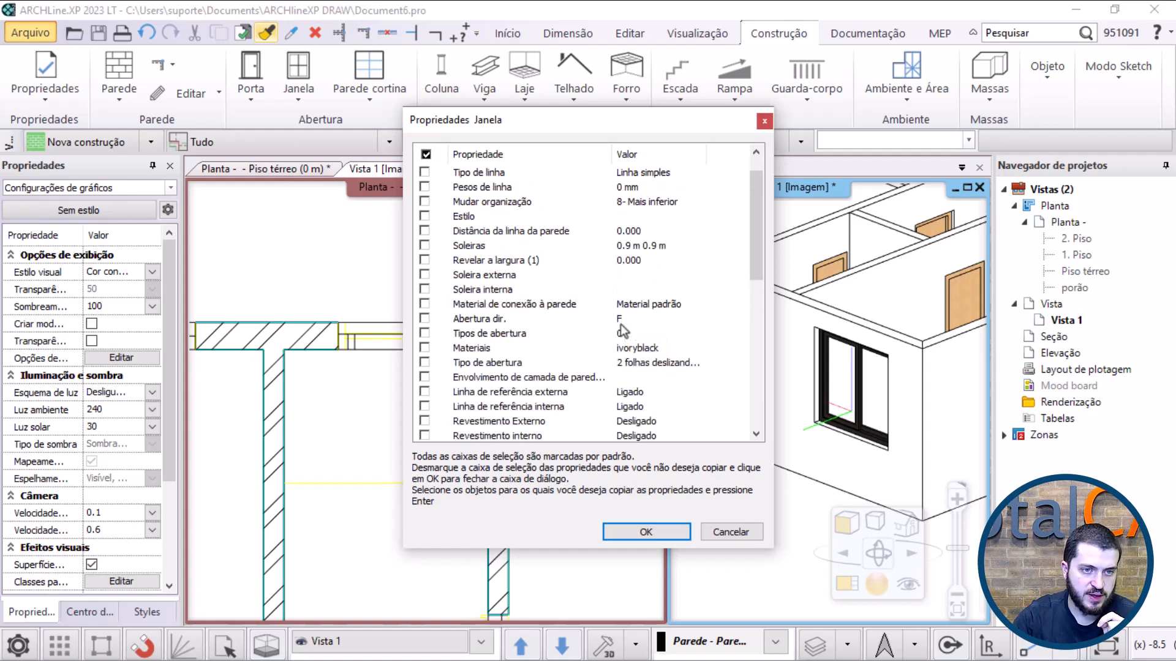
scroll(622, 331, "down", 6)
scroll(623, 331, "down", 3)
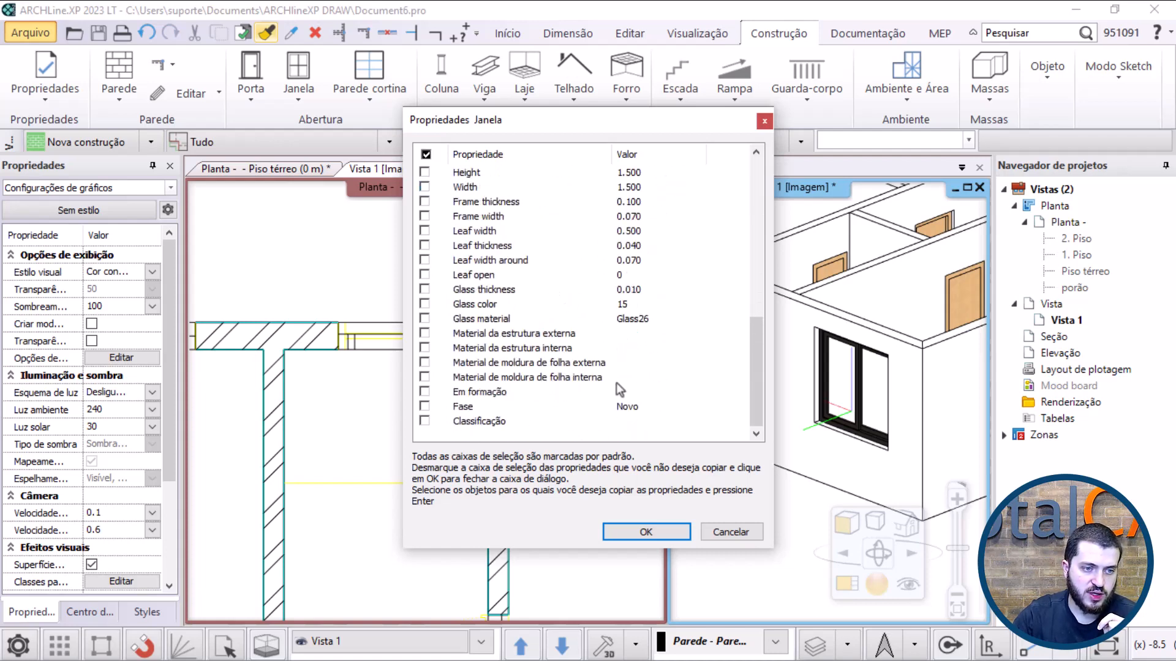
Step: Try to copy only the colour property from the black sliding window to the wooden windows around the house
left_click(629, 531)
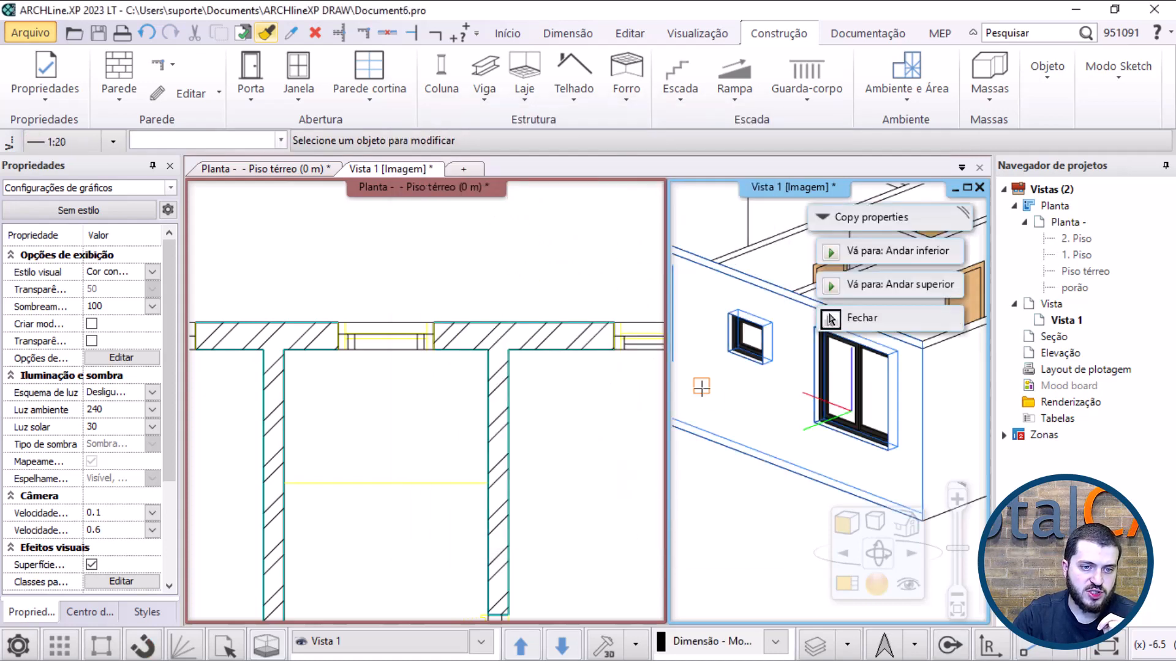
middle_click_drag(760, 296, 676, 341)
left_click(757, 313)
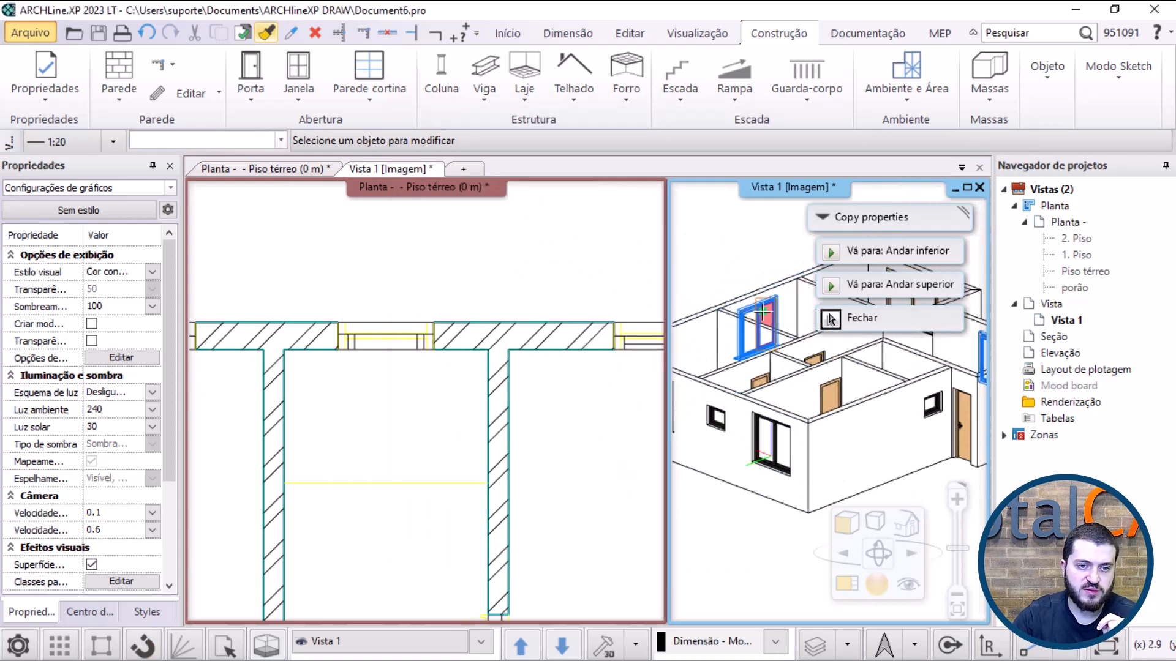
scroll(773, 317, "down", 2)
scroll(891, 352, "up", 1)
middle_click_drag(946, 367, 866, 366)
scroll(891, 352, "up", 1)
left_click(849, 368)
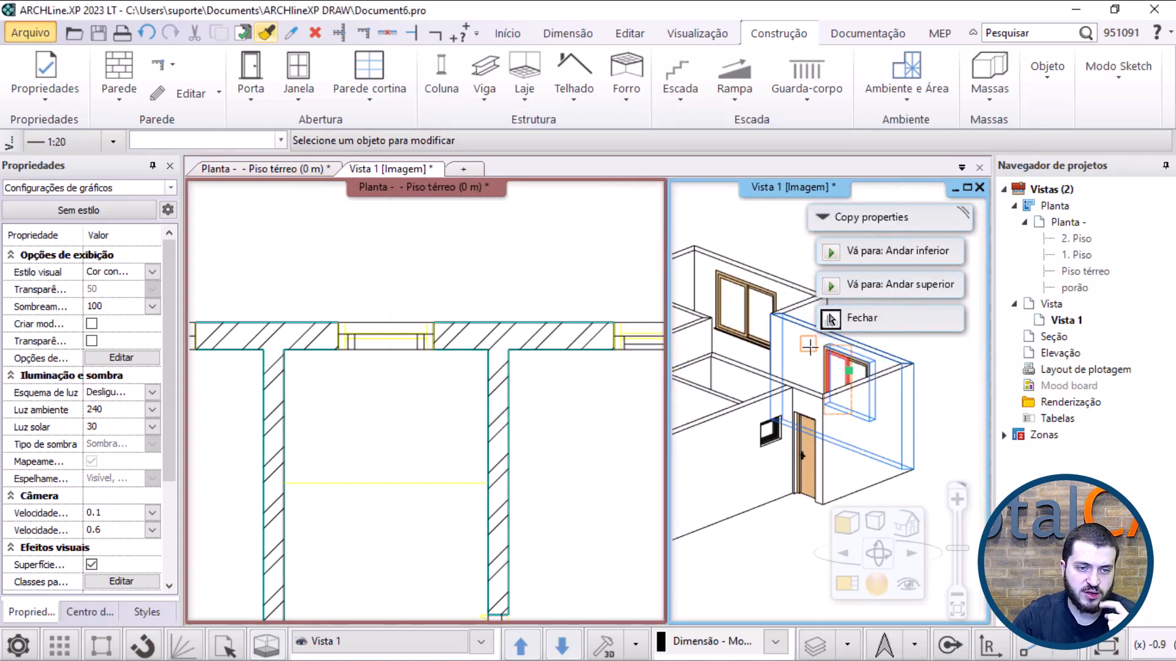
left_click(758, 314)
scroll(751, 334, "down", 2)
right_click_drag(727, 381, 887, 383)
left_click(723, 439)
right_click_drag(723, 438, 845, 416)
scroll(839, 405, "down", 2)
right_click(765, 409)
Step: Check the main parameters and materials of the wooden sliding window on the long exterior wall
scroll(778, 422, "up", 4)
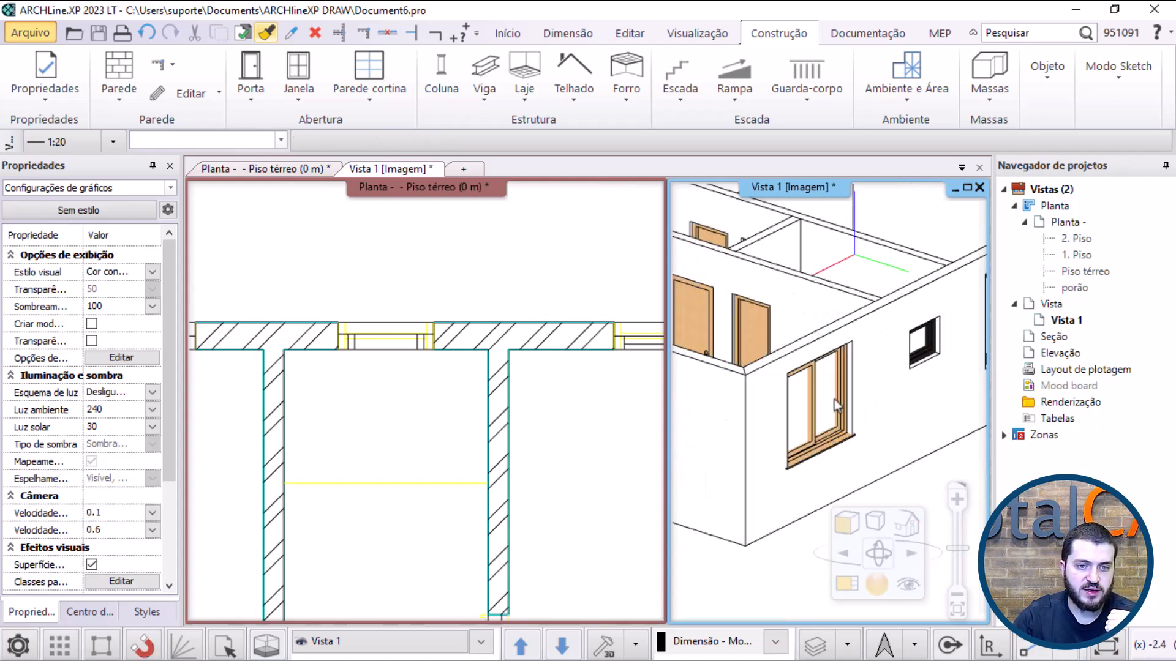
scroll(830, 406, "down", 2)
scroll(830, 404, "up", 4)
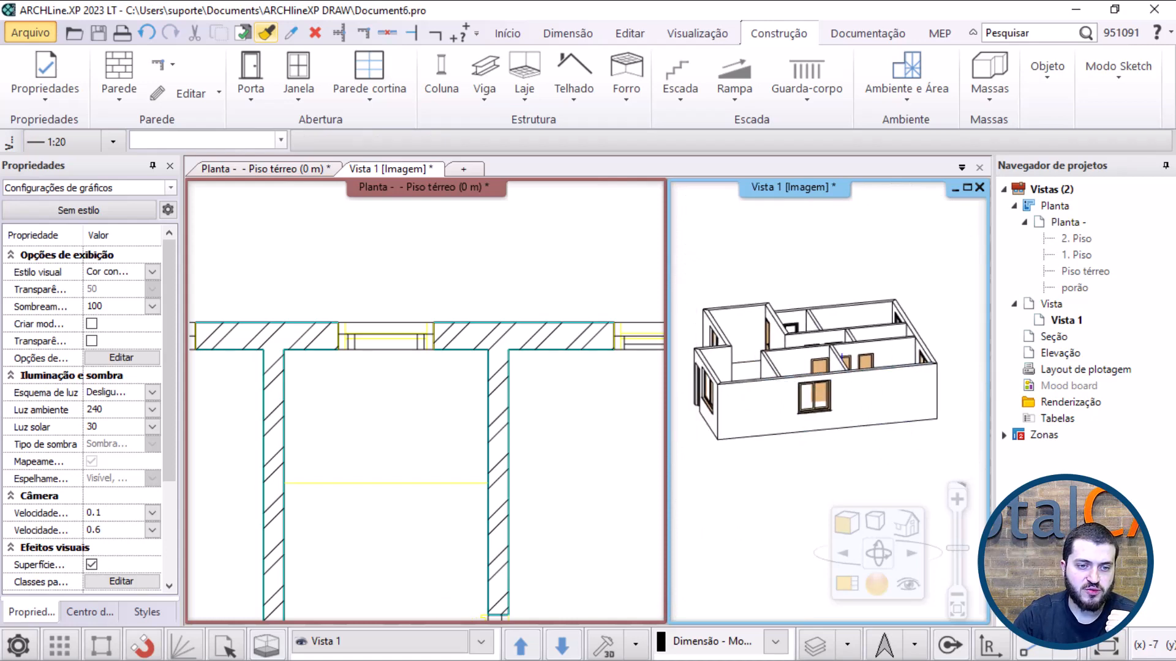
left_click(834, 407)
left_click(862, 462)
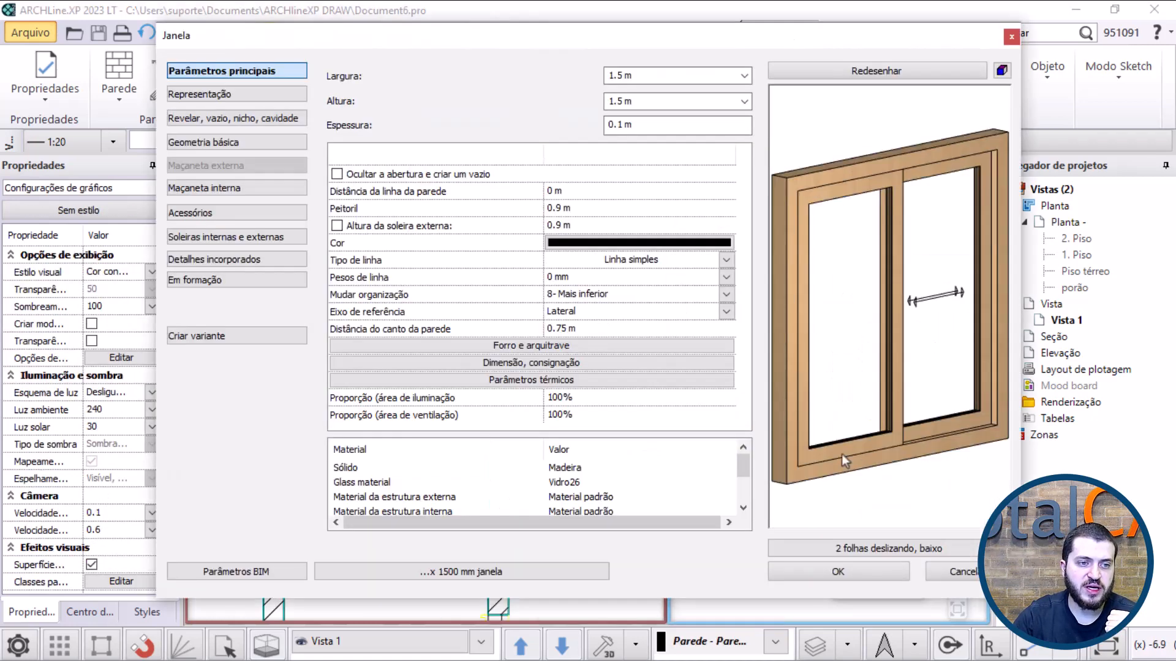
left_click(838, 571)
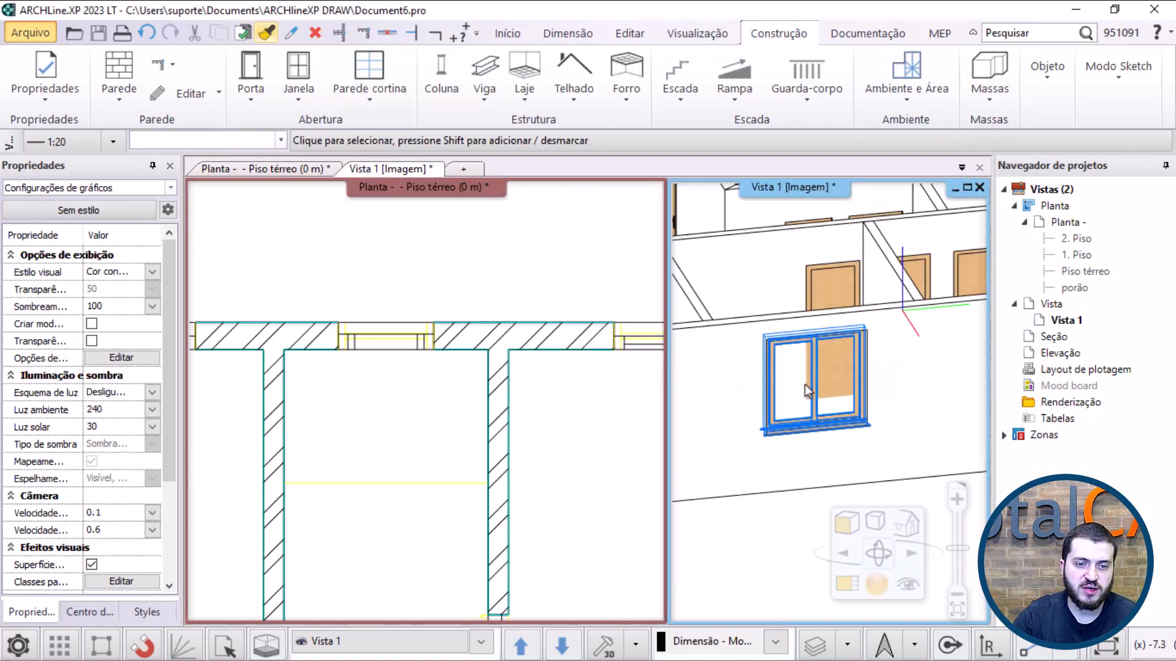
Step: Start copying properties from the wooden sliding window, selecting only Soleiras, Soleira externa and Soleira interna and deselecting Cor
left_click(804, 384)
left_click(267, 33)
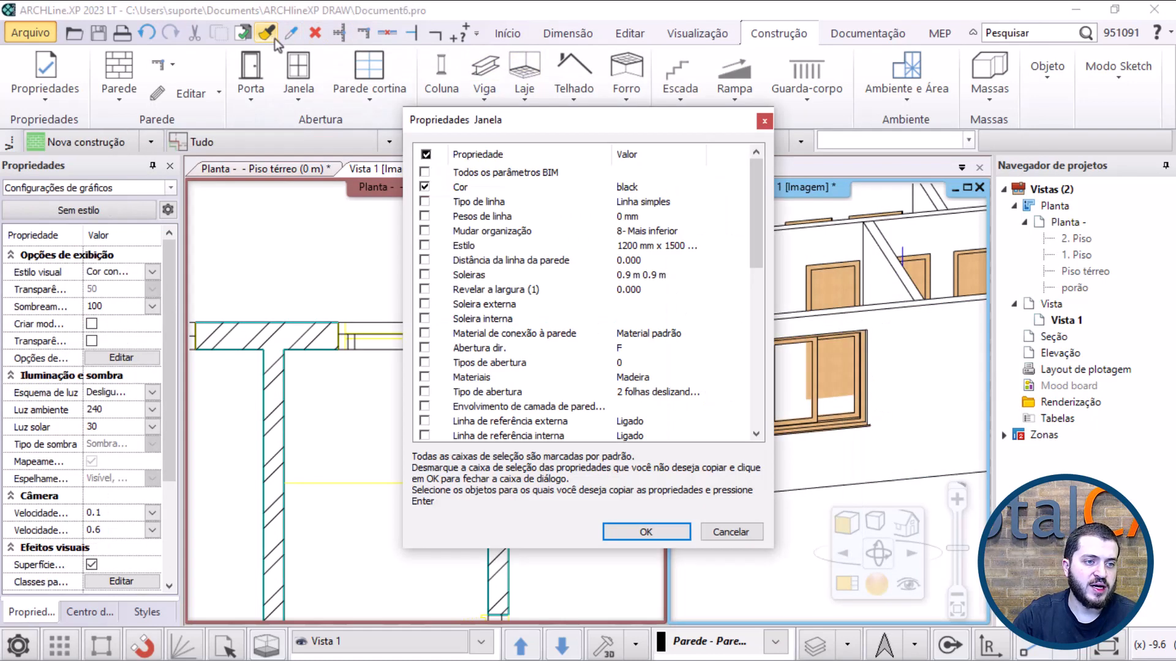
left_click(424, 187)
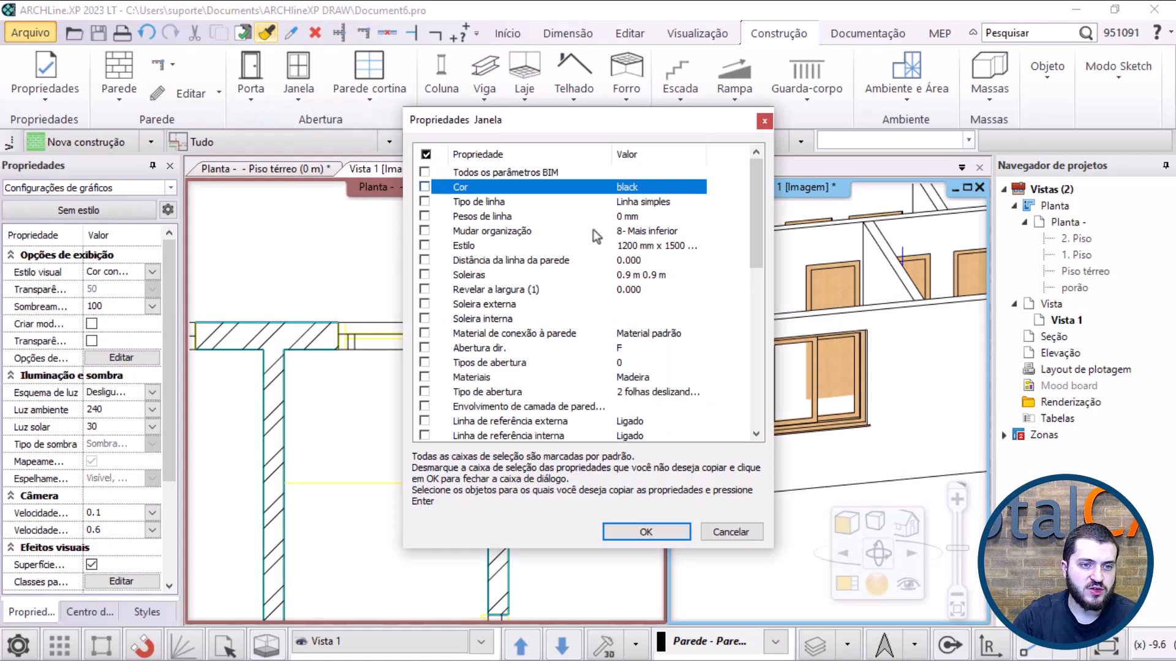
left_click(489, 277)
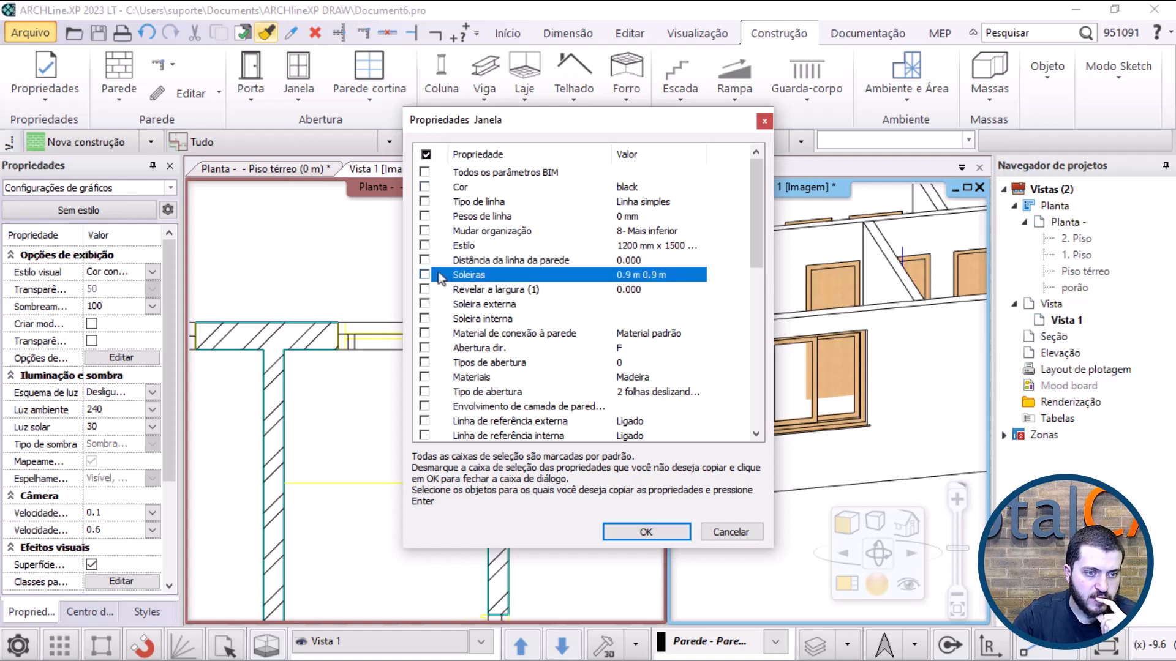
left_click(425, 274)
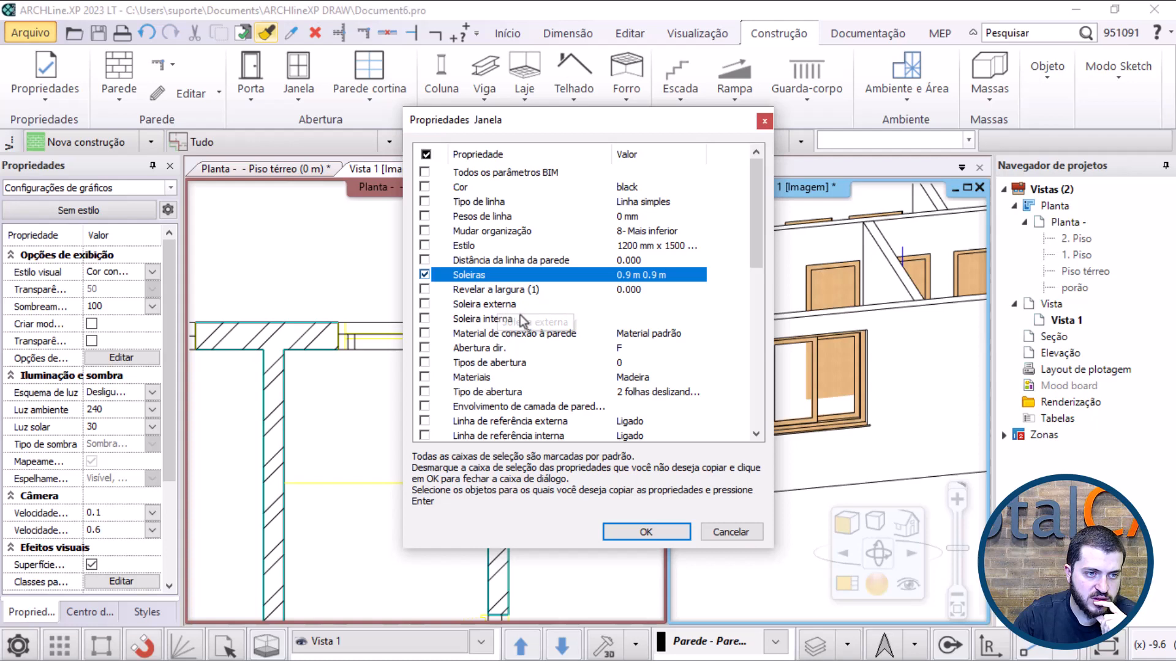
left_click(424, 304)
left_click(424, 318)
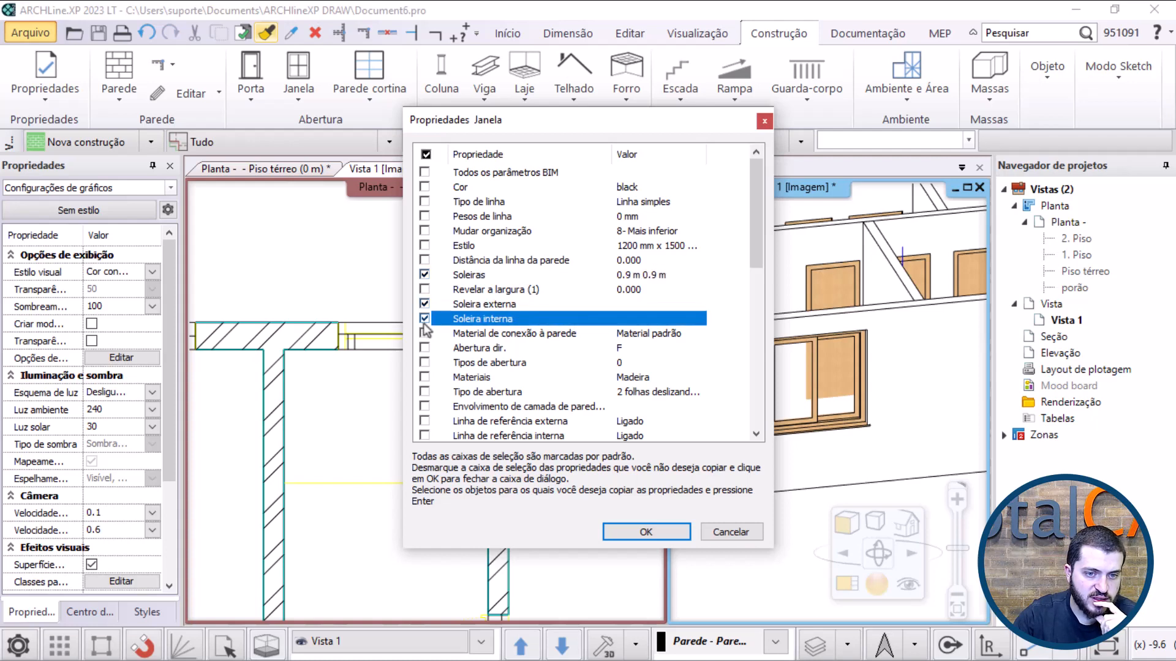
left_click(681, 532)
Step: Try to copy the sill properties to other windows on the exterior walls
scroll(703, 523, "down", 5)
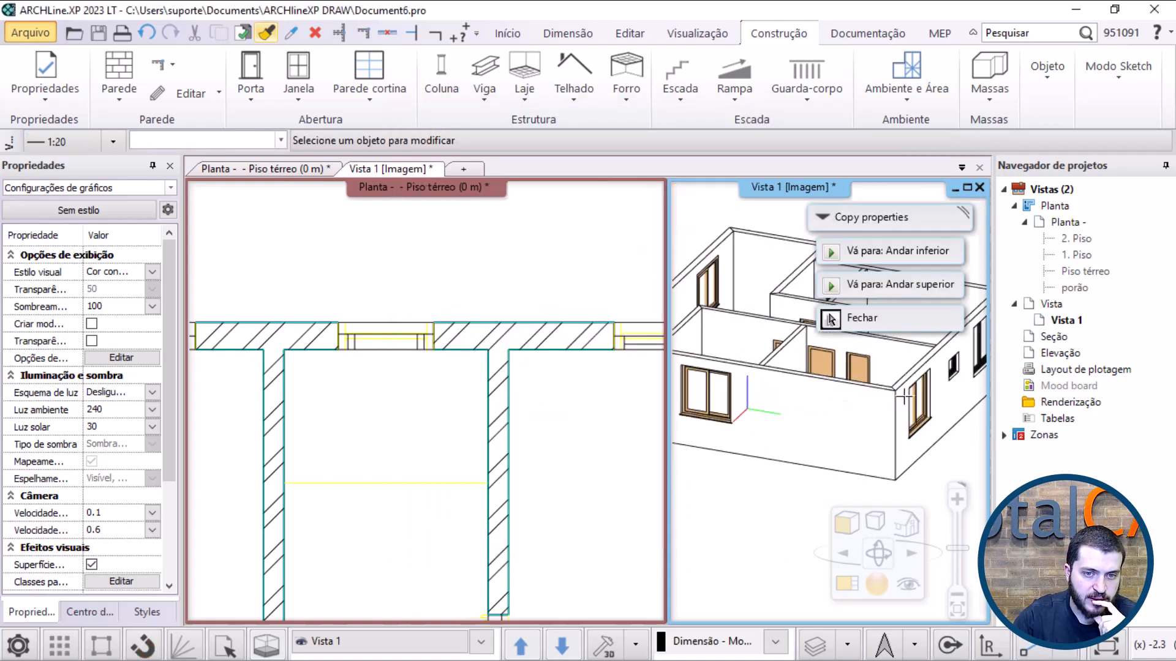
scroll(905, 397, "up", 1)
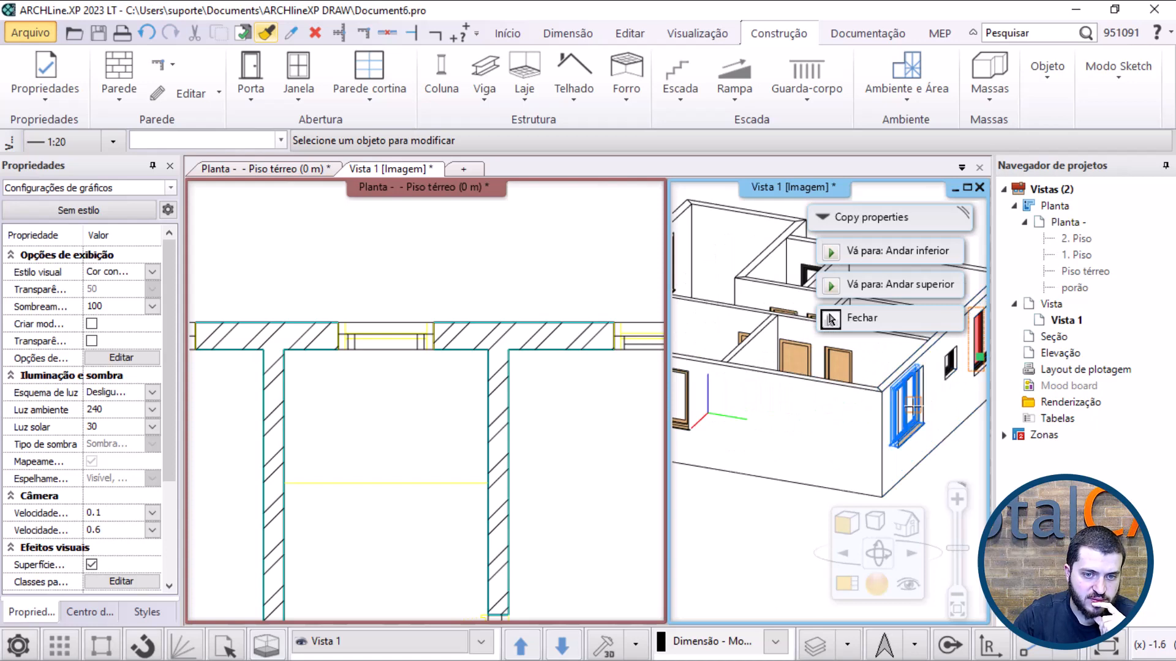
left_click(830, 318)
scroll(886, 381, "up", 4)
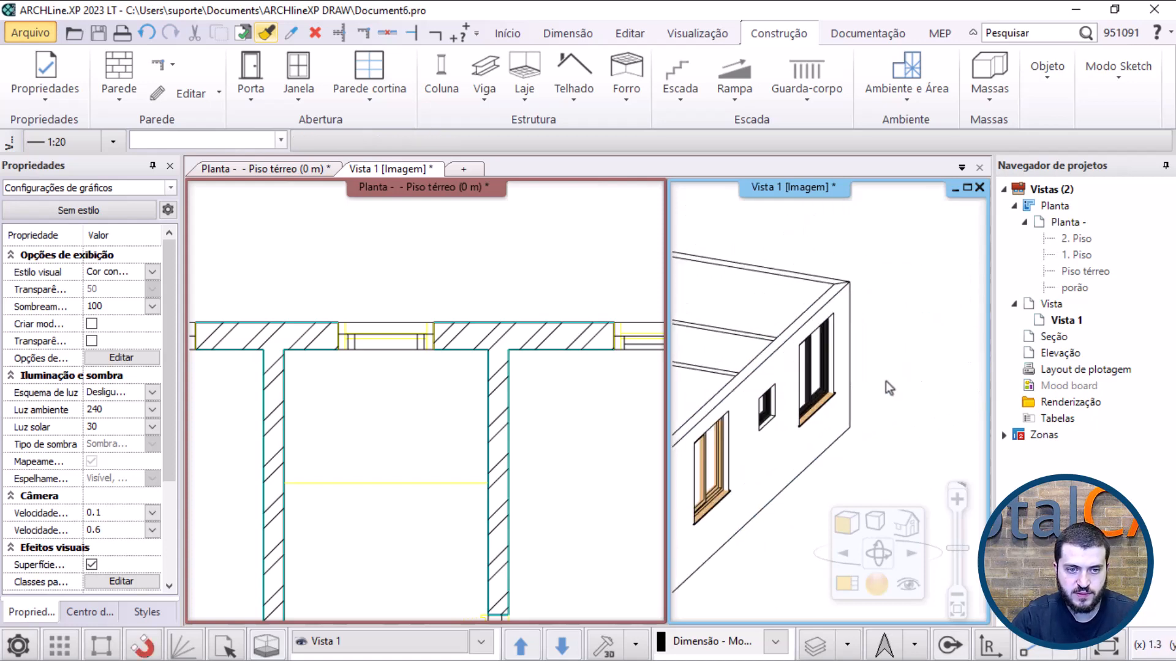
left_click(796, 374)
key("Escape")
Step: Start copying properties from the black sliding window without sills, with only Soleira externa, Soleira interna and Materiais selected
middle_click_drag(851, 367, 809, 330)
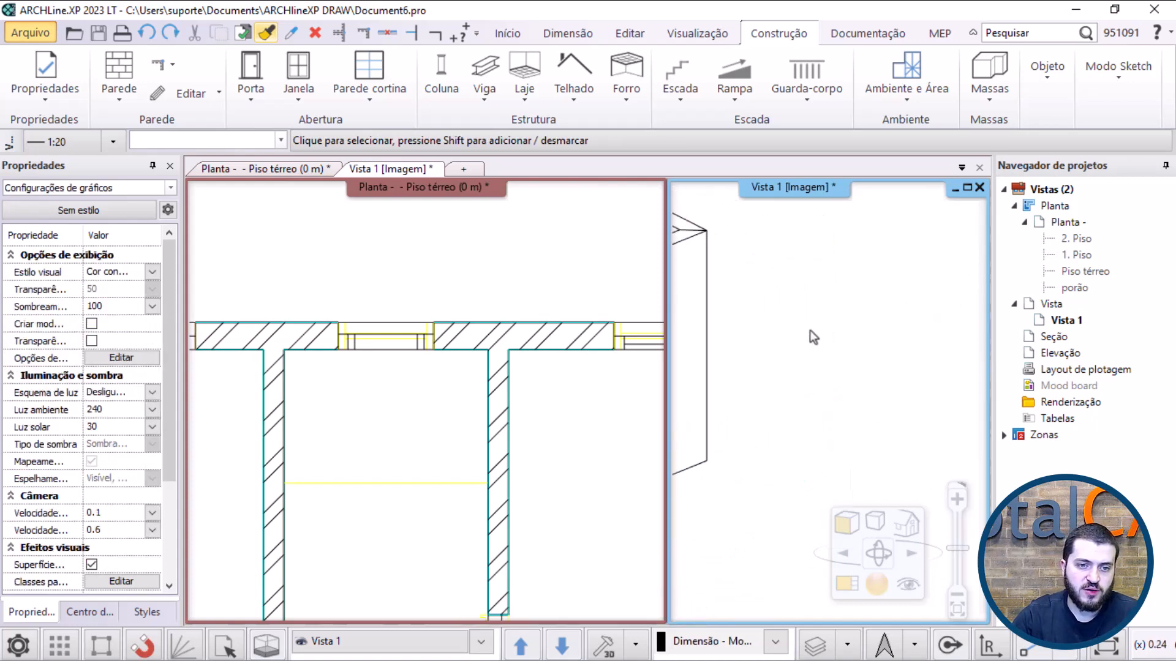
scroll(814, 360, "down", 4)
scroll(820, 368, "up", 6)
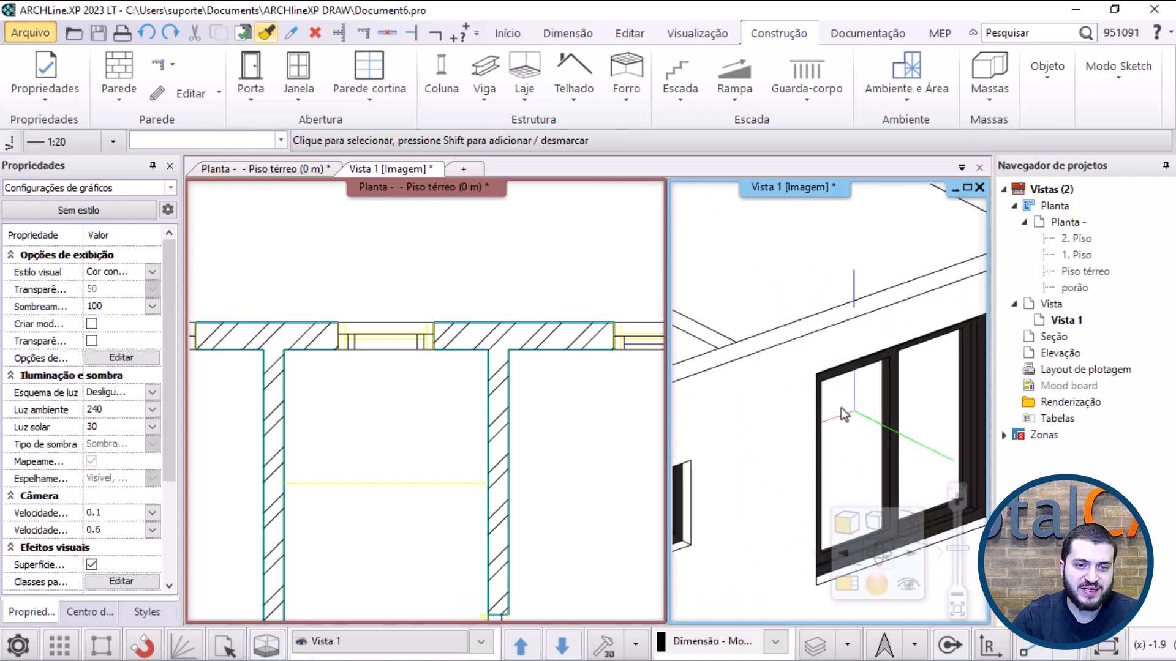
left_click(859, 349)
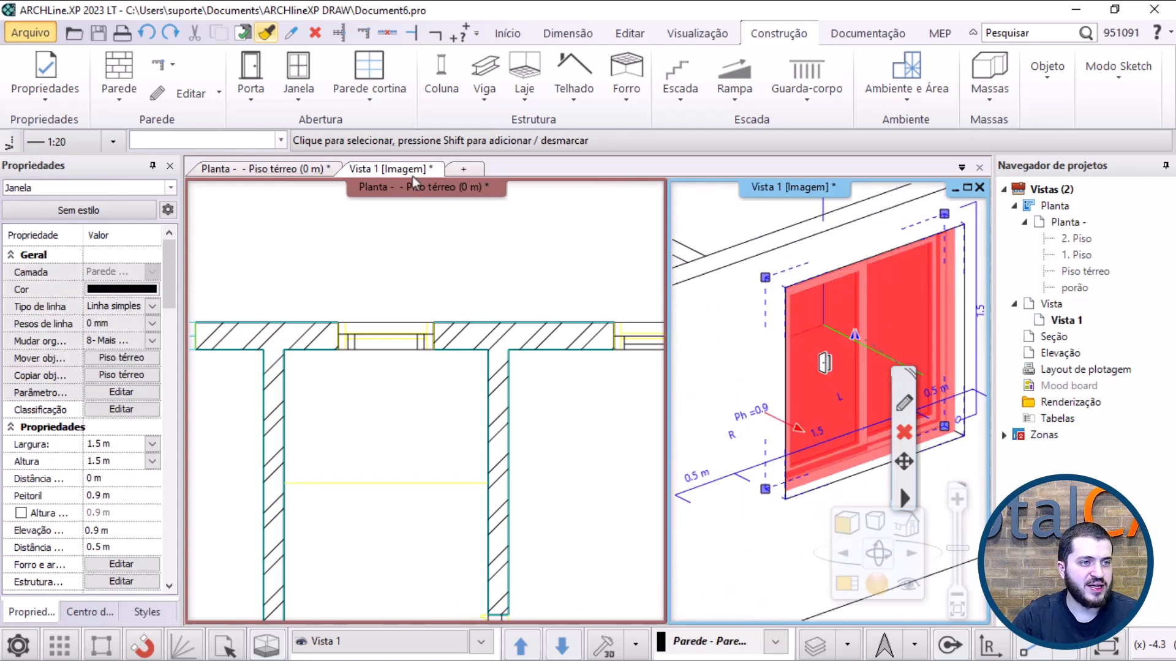
left_click(266, 32)
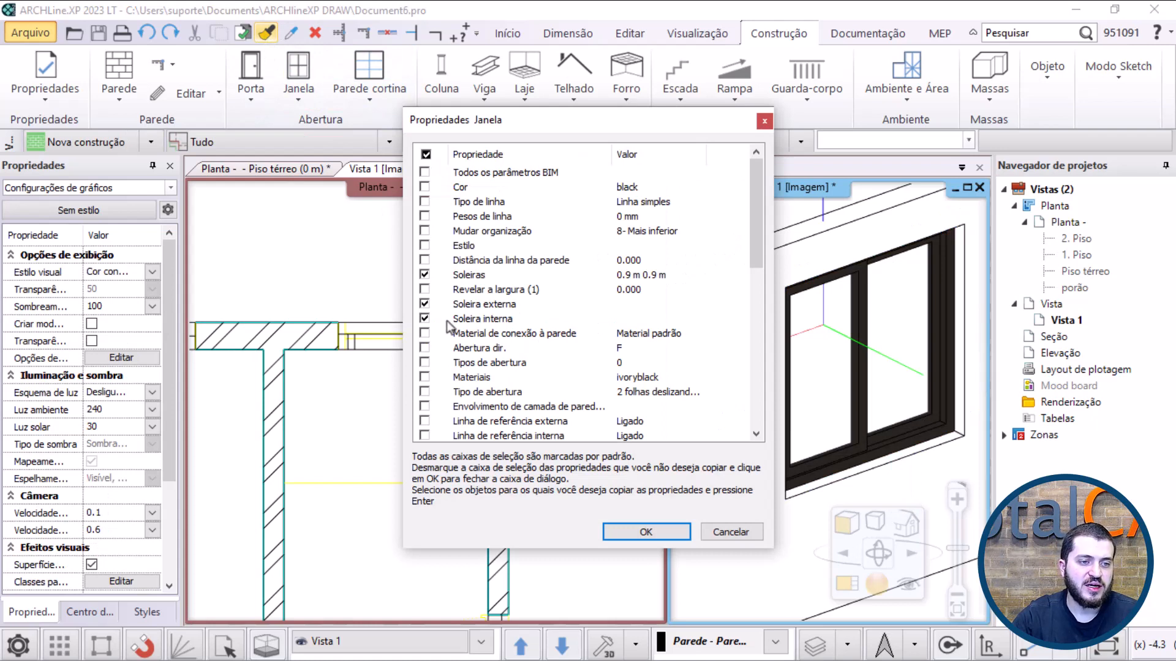
left_click(424, 275)
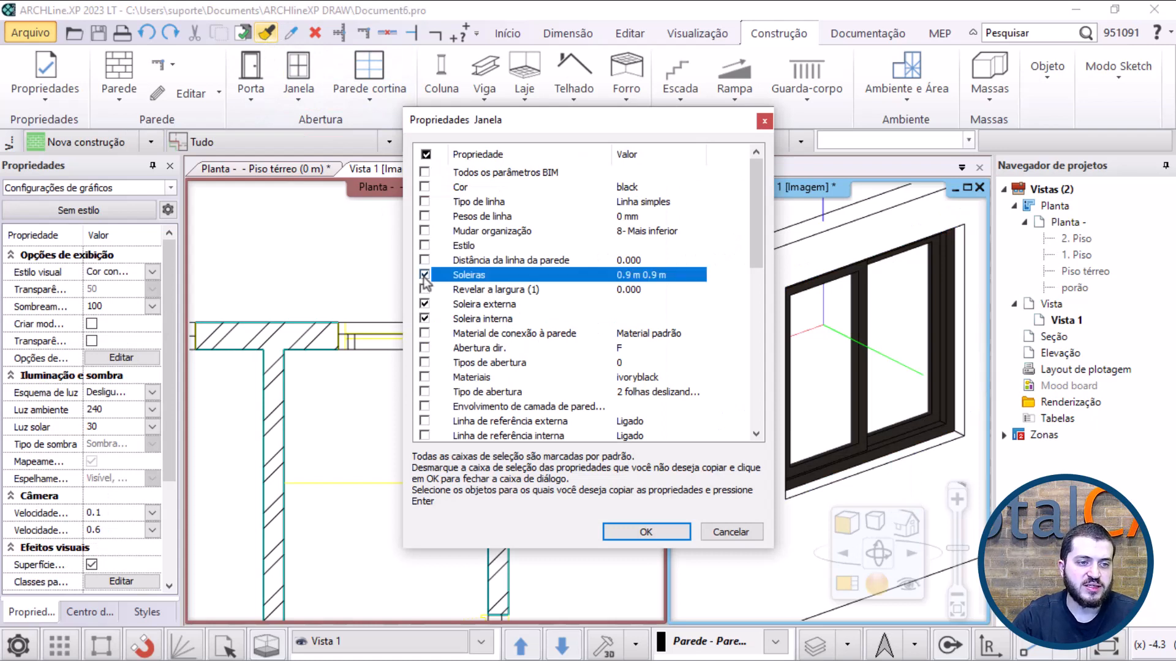
left_click(498, 306)
left_click(504, 323)
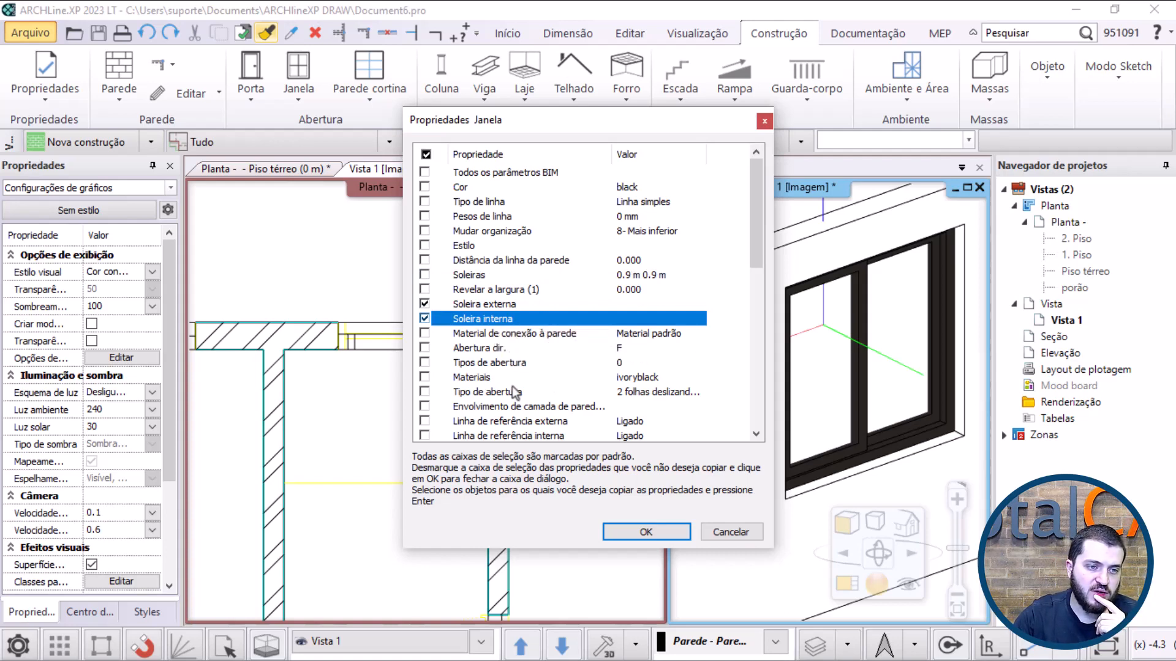
left_click(440, 379)
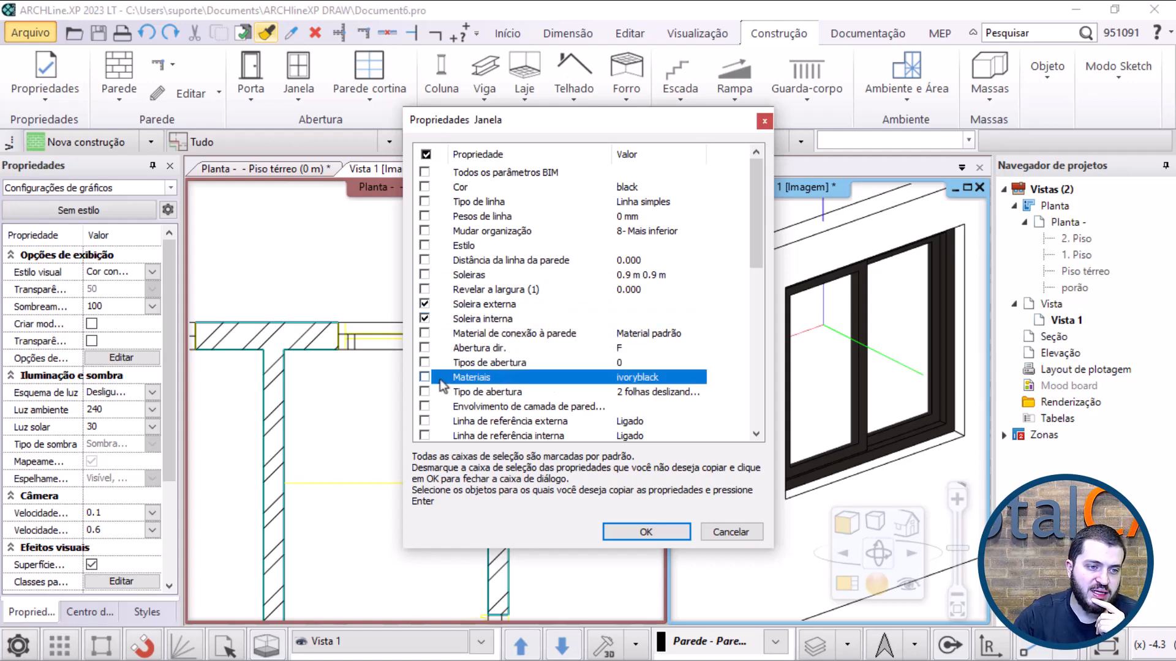
left_click(533, 188)
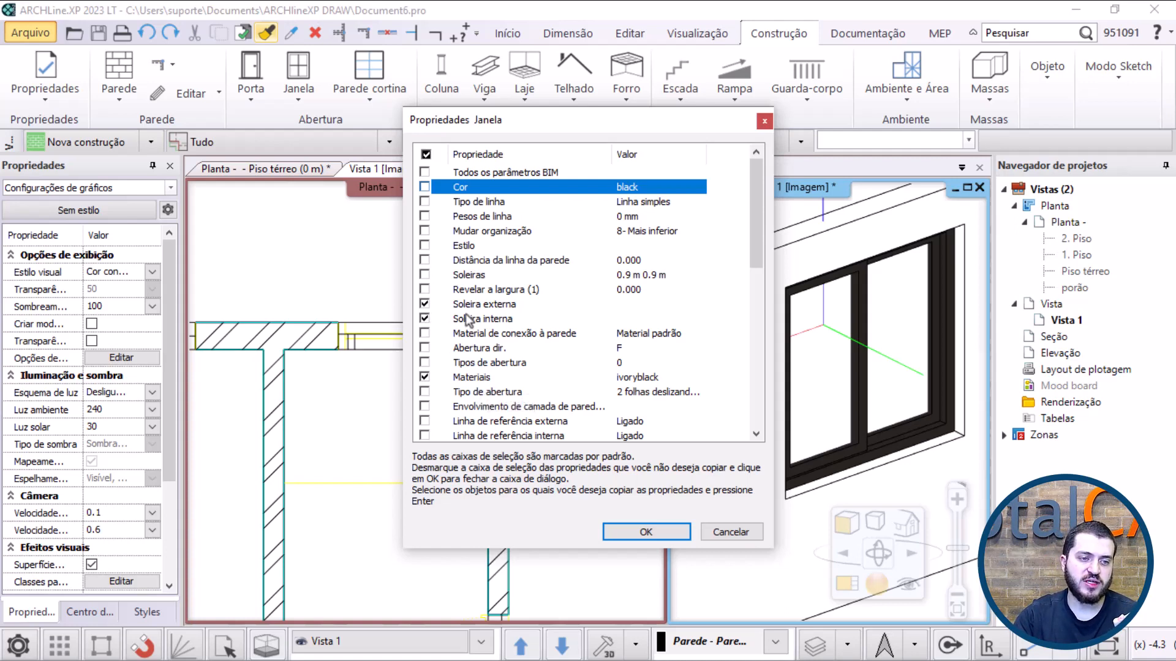
left_click(646, 532)
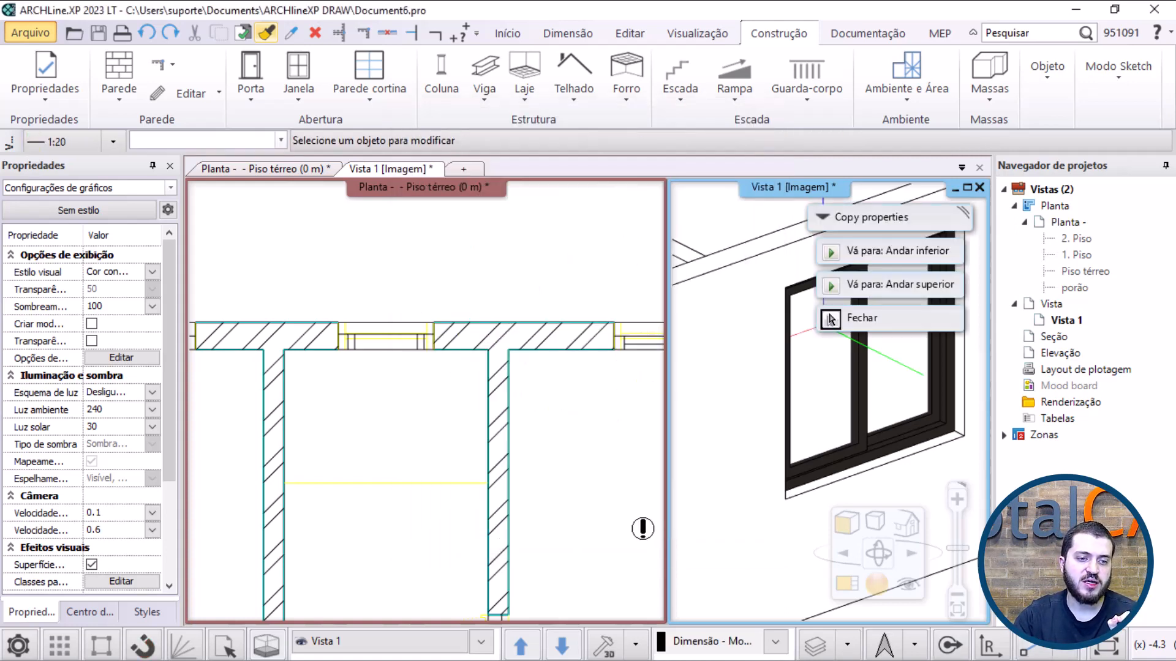
Step: Copy the sill settings and ivoryblack material to the wooden windows around the house and end the copying
left_click(814, 400)
scroll(814, 401, "down", 4)
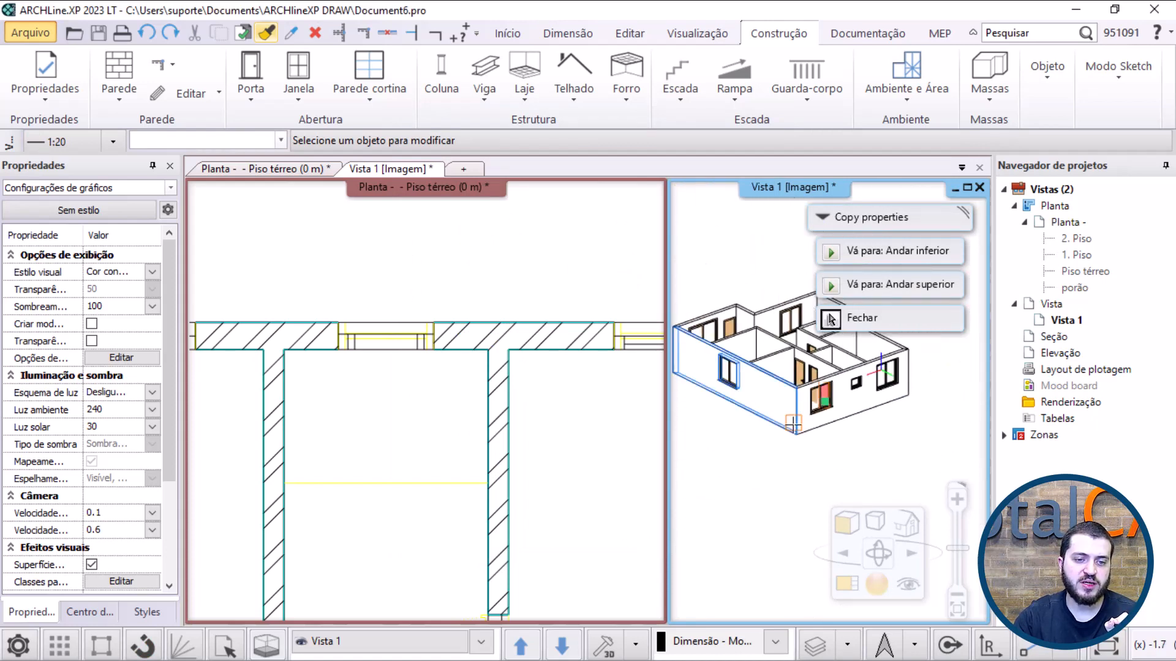
scroll(740, 384, "up", 3)
left_click(746, 336)
scroll(714, 252, "down", 4)
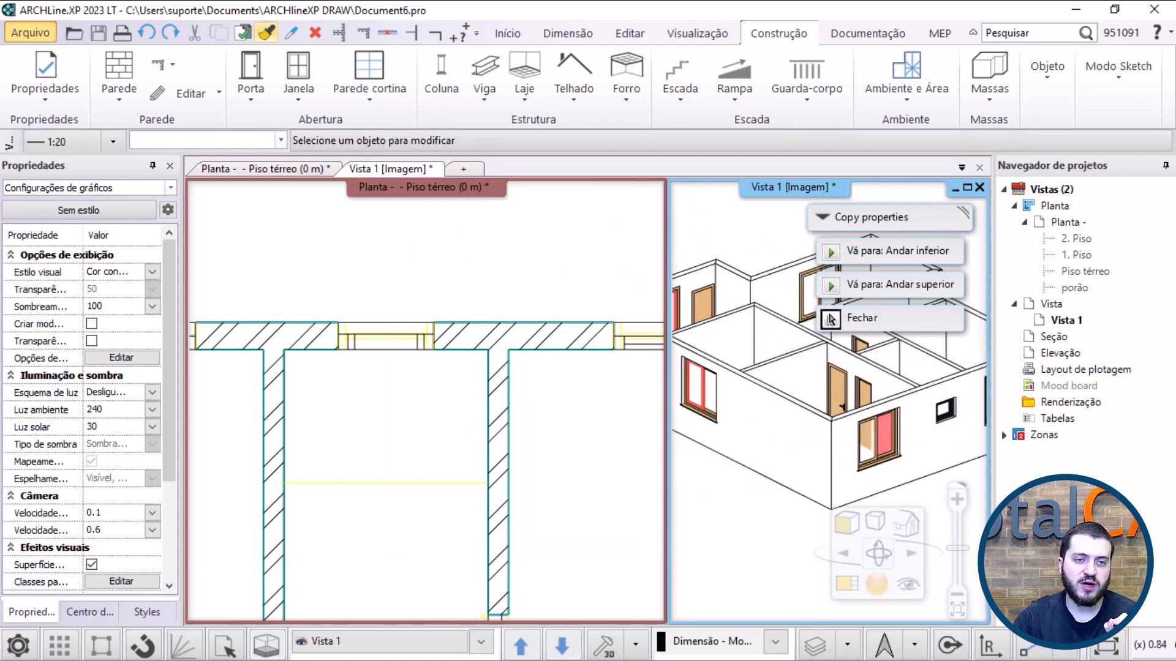
scroll(799, 447, "down", 2)
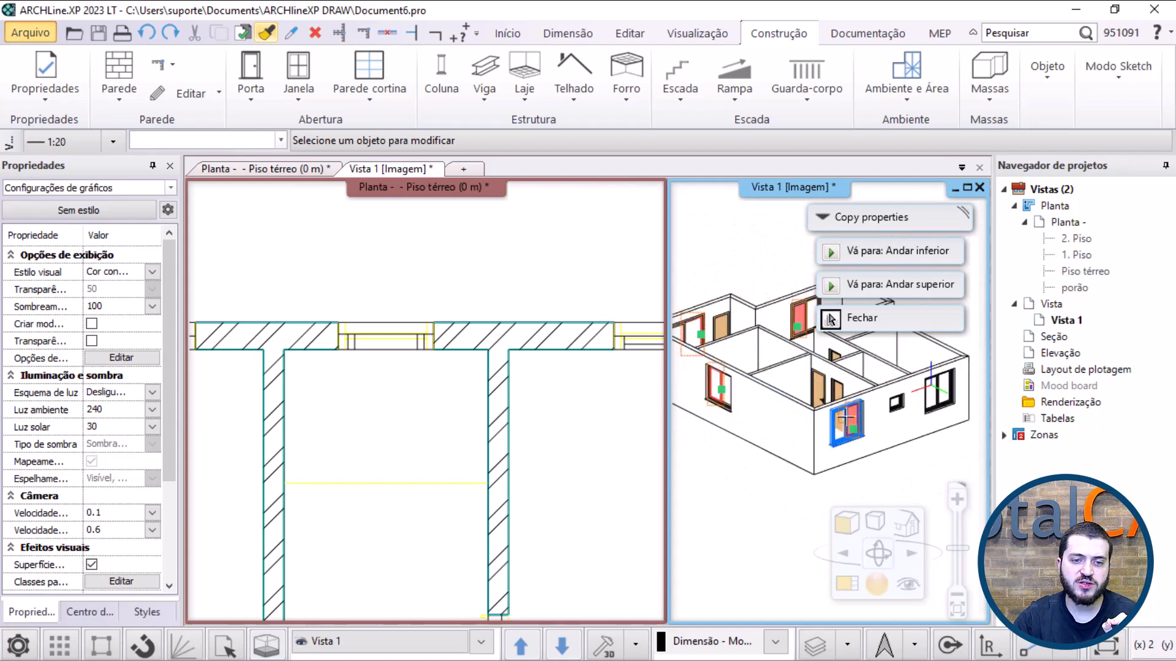
key("Escape")
Step: Examine the windows on all sides of the house for a matching black finish without sills
scroll(790, 392, "up", 5)
scroll(790, 390, "down", 5)
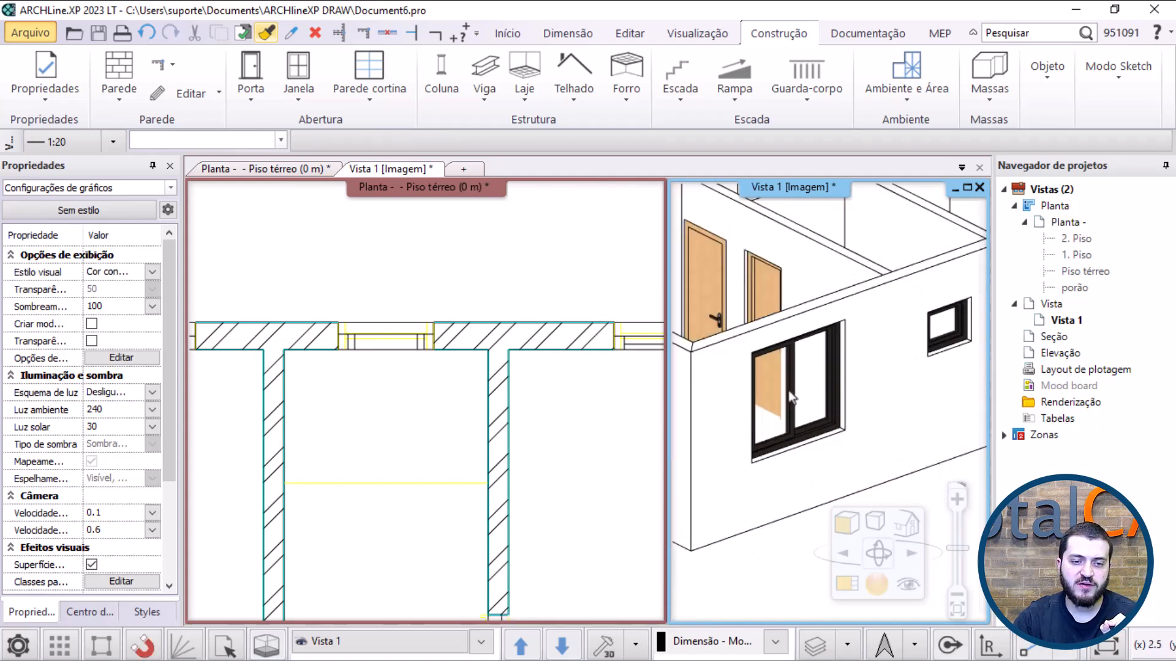
scroll(790, 389, "up", 5)
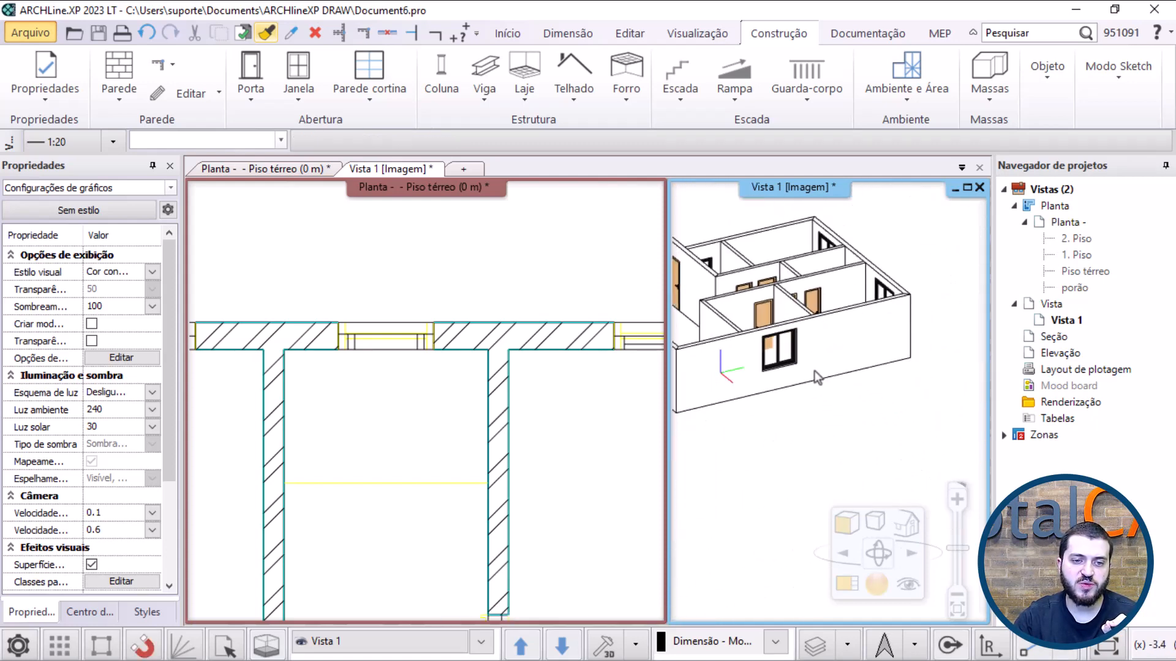
scroll(809, 345, "down", 4)
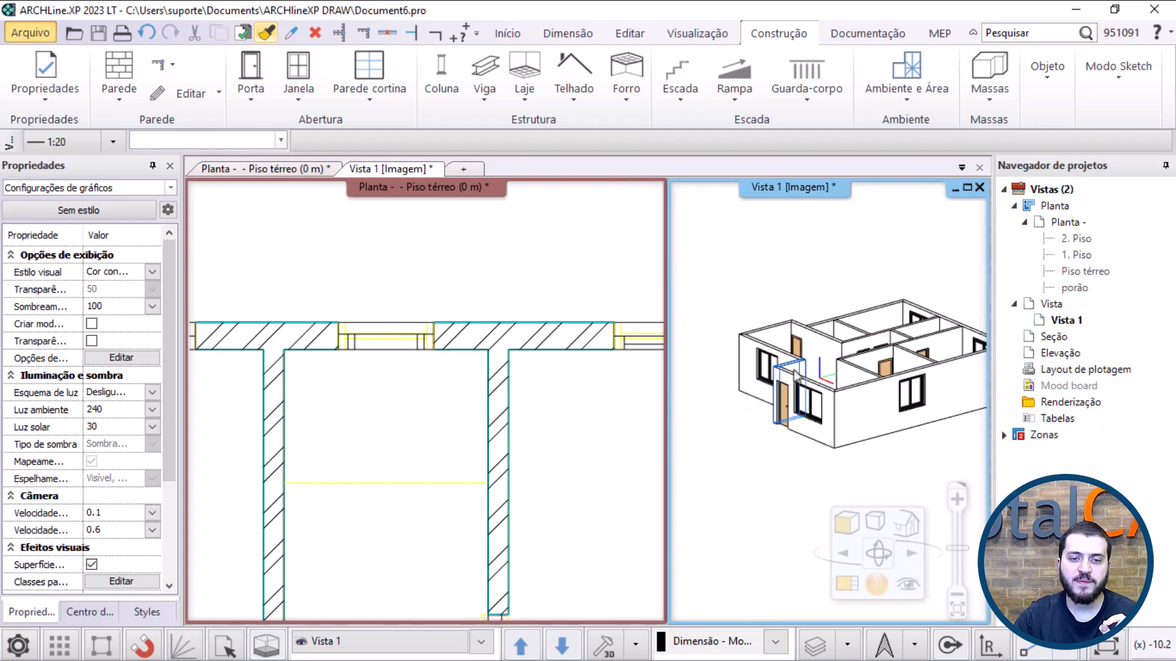
mouse_move(807, 368)
middle_mouse_down()
mouse_move(853, 409)
mouse_move(814, 378)
middle_mouse_up()
scroll(860, 389, "up", 3)
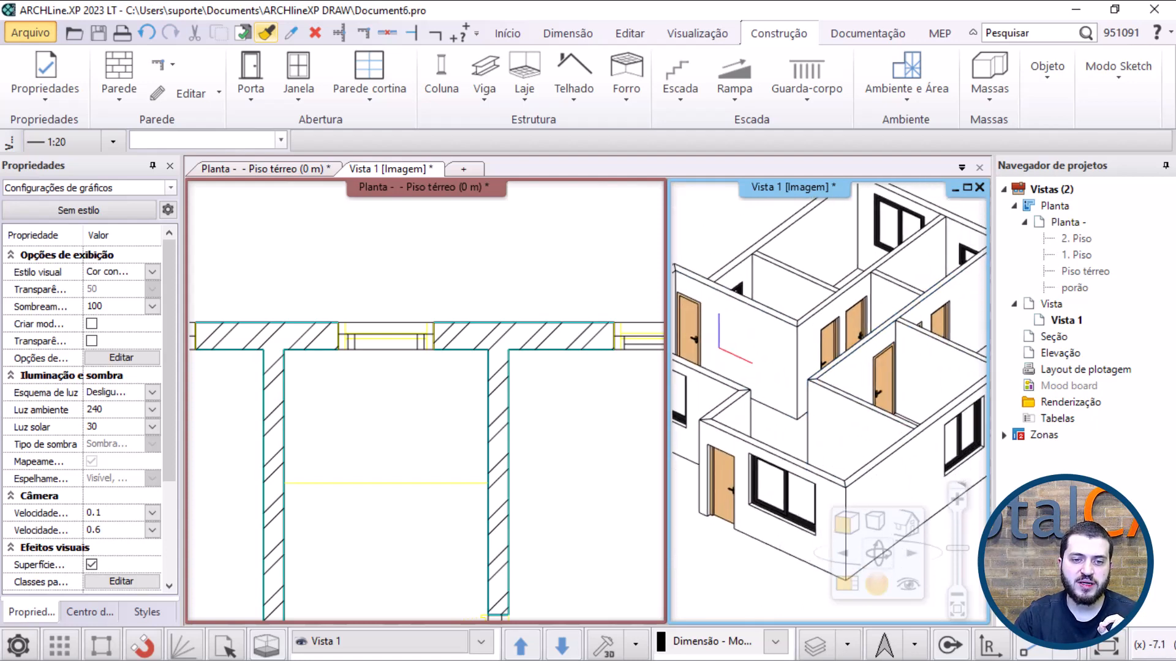
scroll(771, 371, "down", 3)
middle_click_drag(767, 419, 816, 379)
scroll(819, 385, "up", 6)
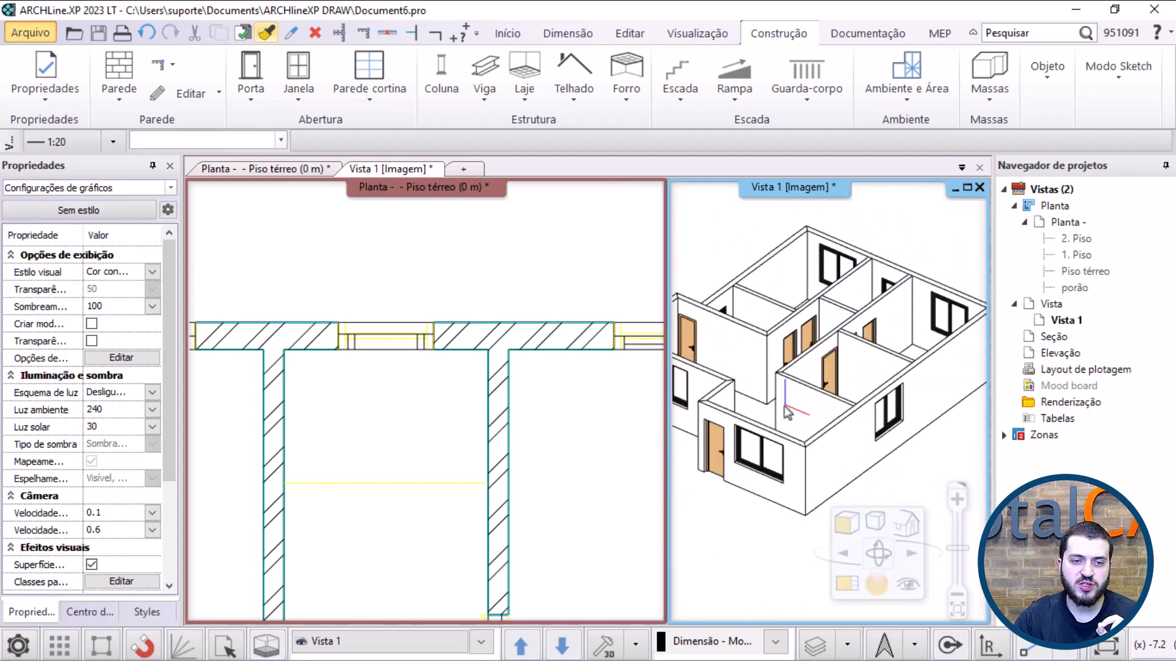
Step: Edit the interior door and set its Sólido material to BLACK BLUE 95 from the Cores, Outra materials
left_click(894, 375)
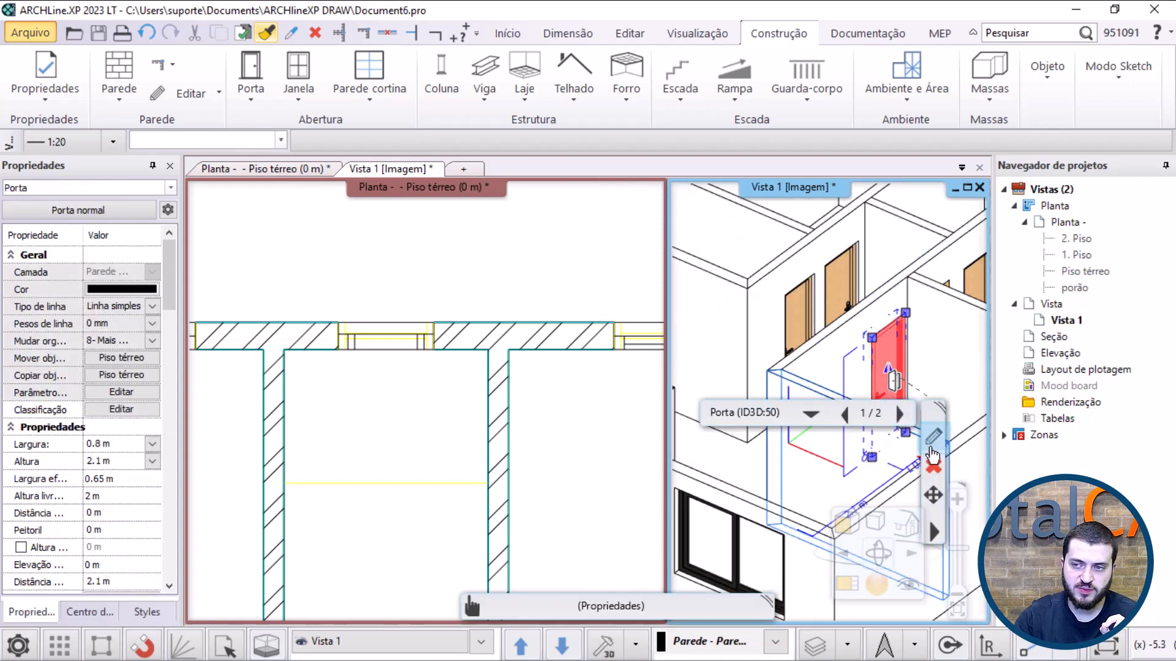
left_click(932, 440)
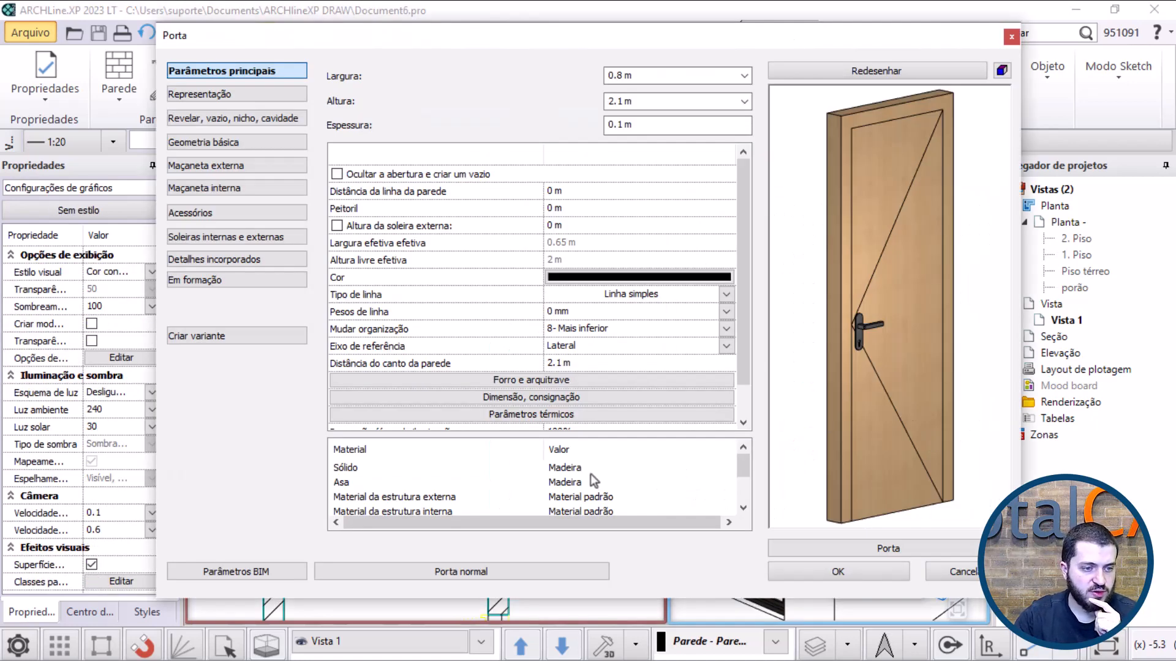
double_click(569, 467)
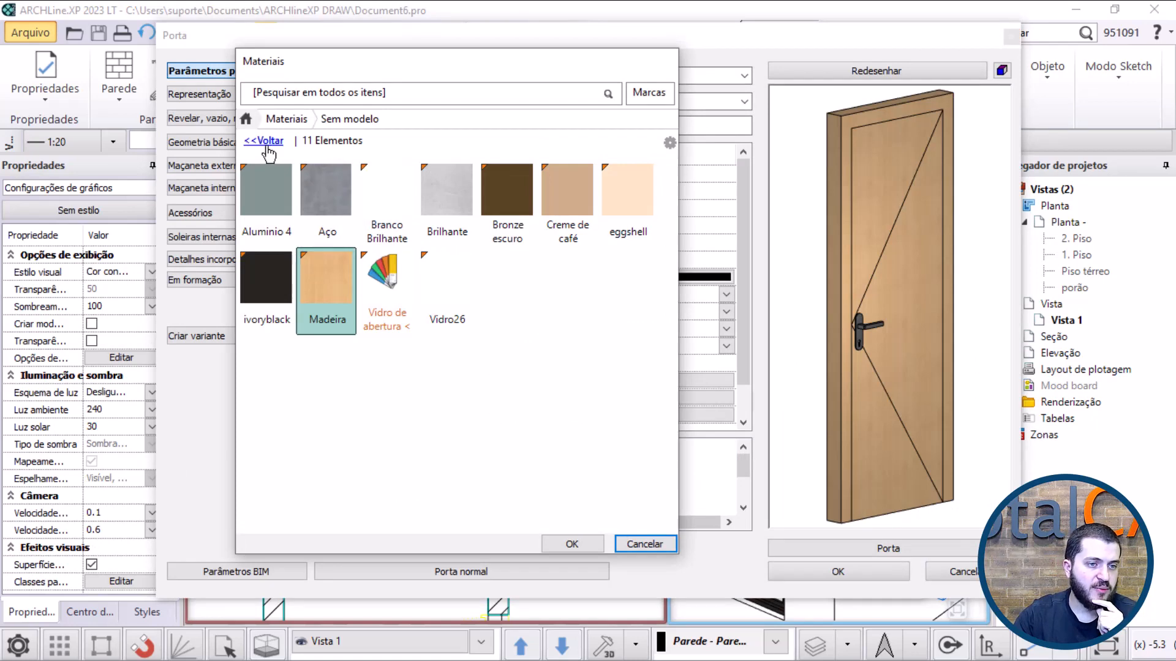
left_click(267, 149)
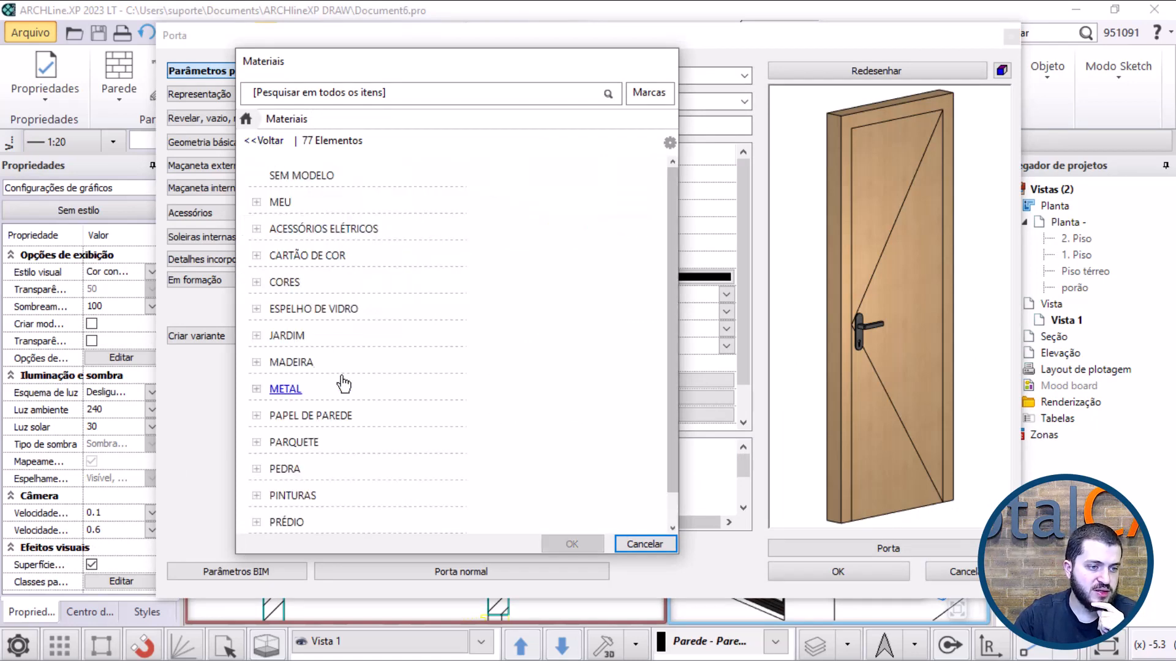
left_click(309, 282)
left_click(320, 336)
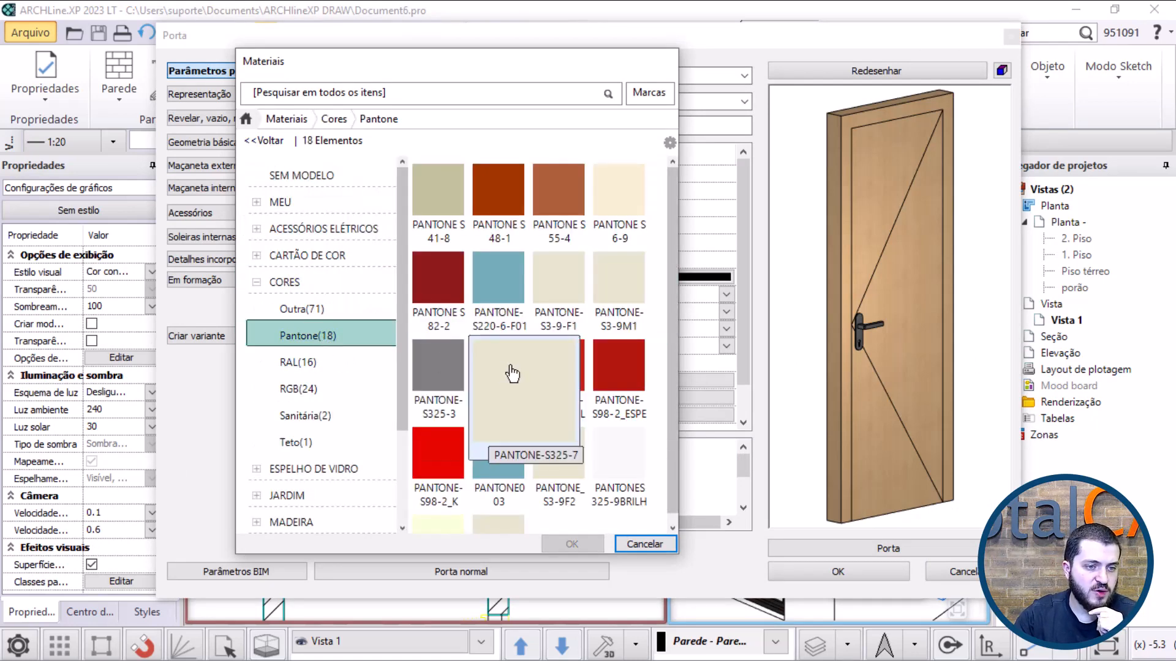
left_click(315, 310)
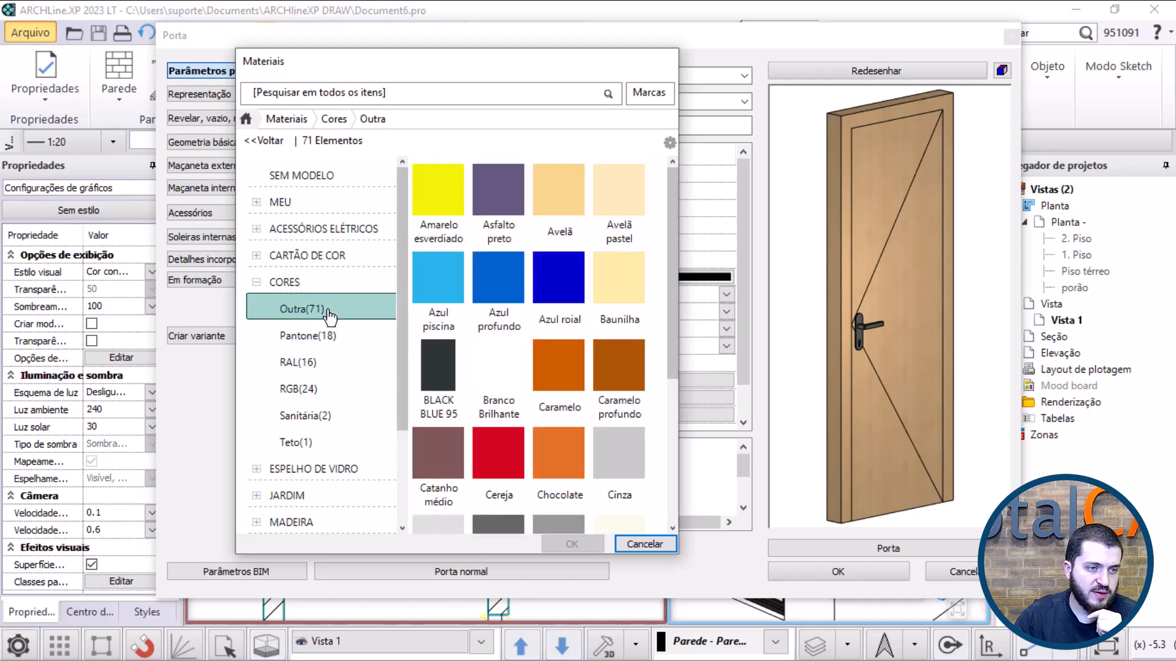
left_click(458, 387)
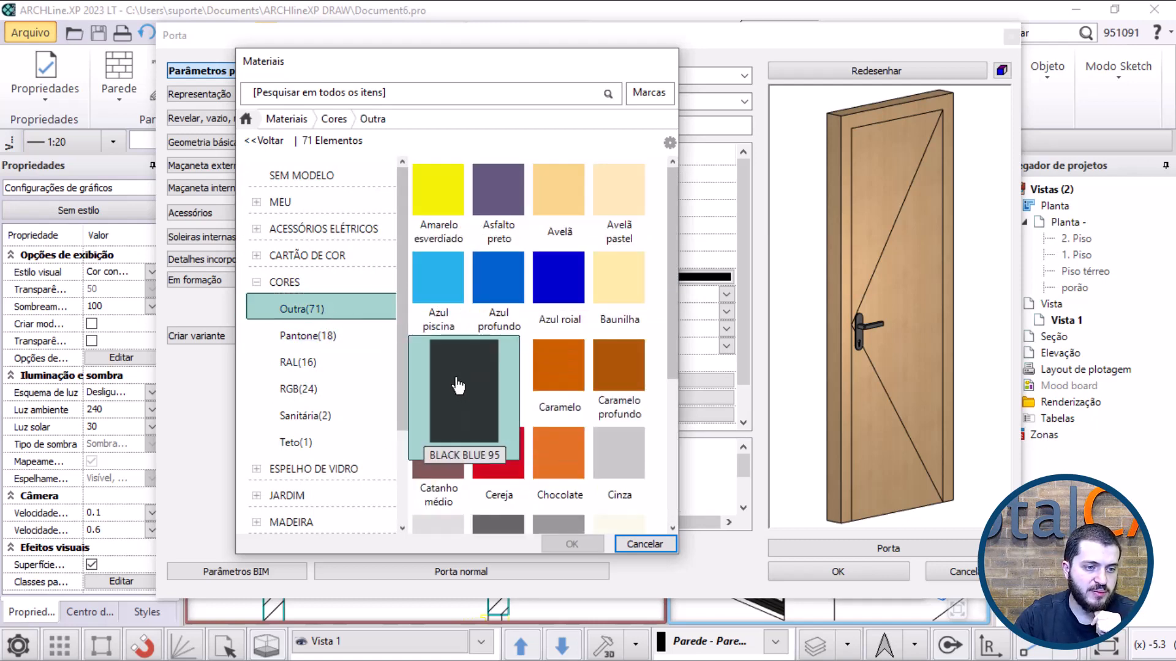
left_click(572, 545)
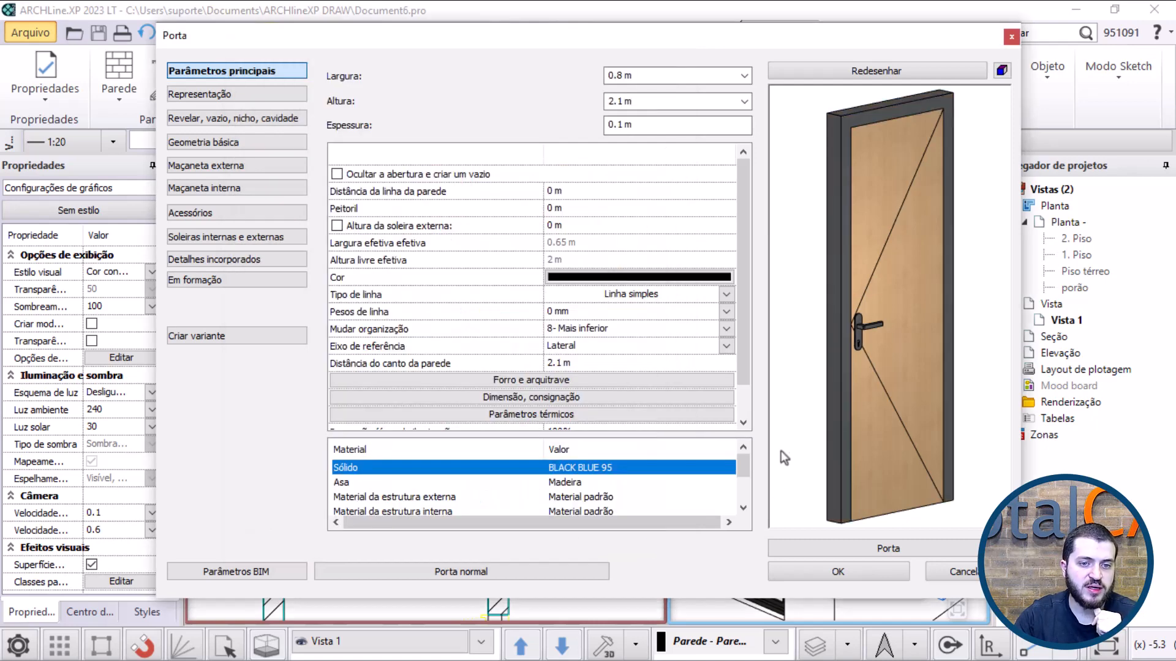
Step: Set the door's Asa material to BLACK BLUE 95
left_click(588, 484)
left_click(596, 490)
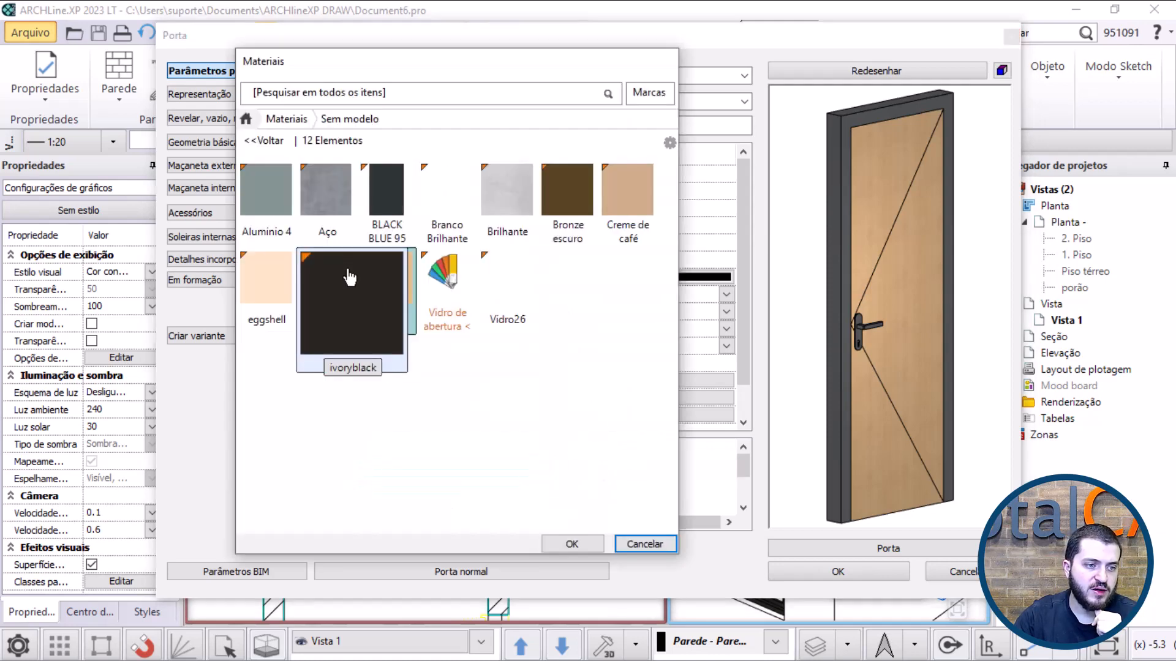
left_click(377, 233)
left_click(572, 544)
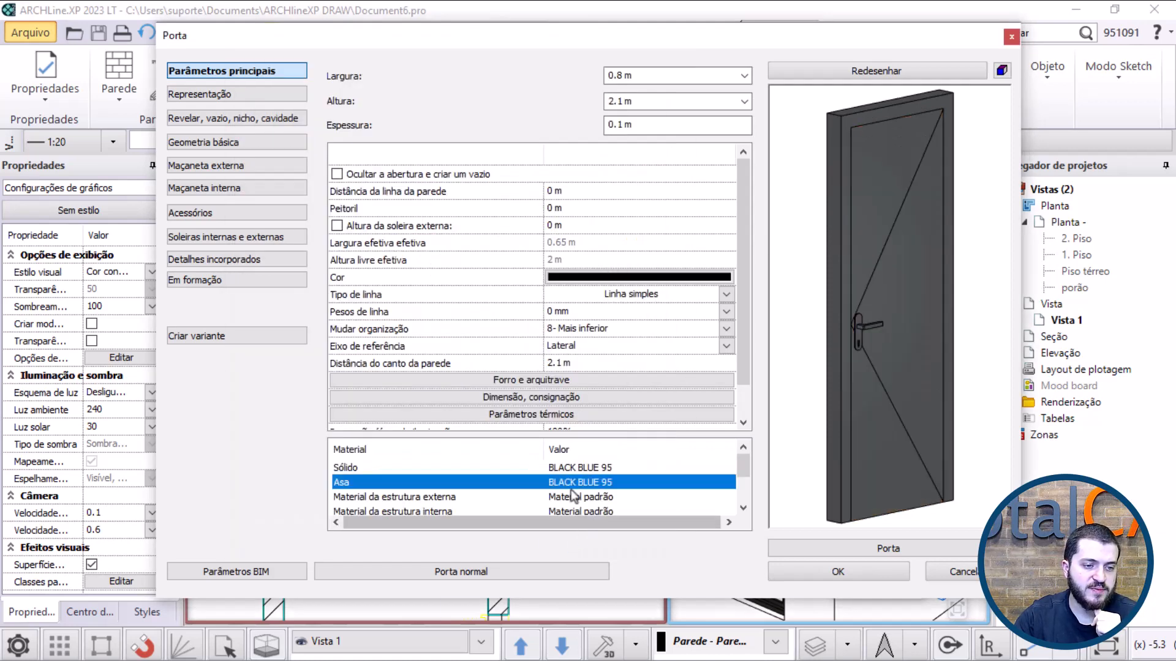
Step: Set the door's exterior handle (Maçaneta externa) material to ALU-Brilhante
mouse_move(885, 377)
left_mouse_down()
mouse_move(841, 384)
mouse_move(890, 389)
left_mouse_up()
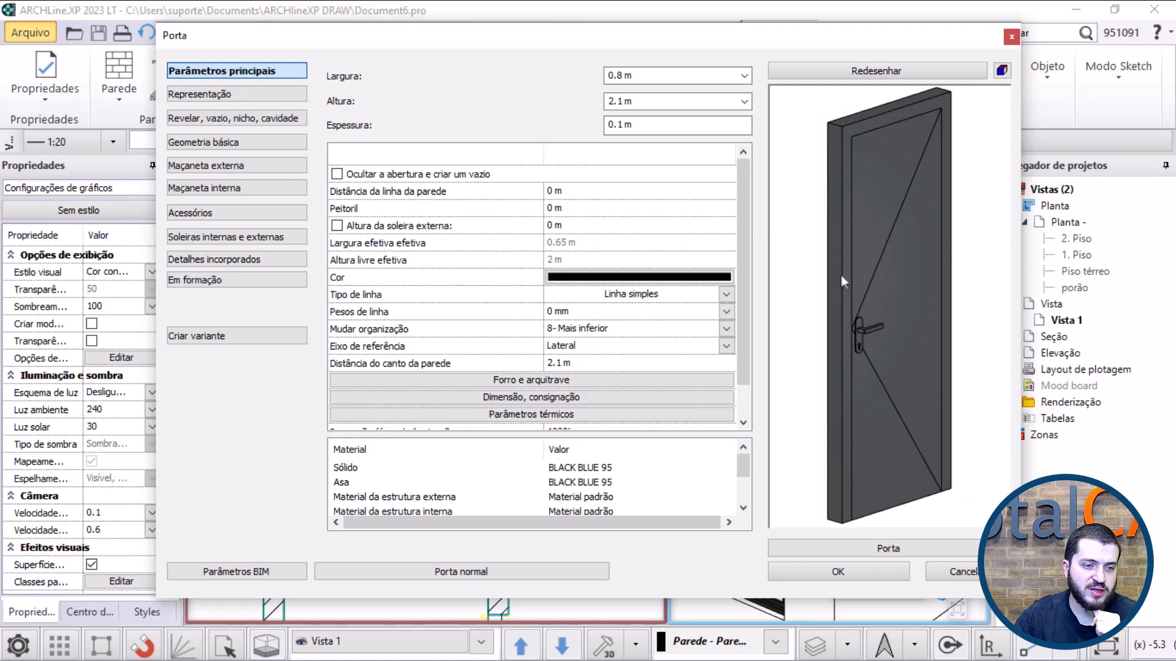
scroll(567, 491, "down", 3)
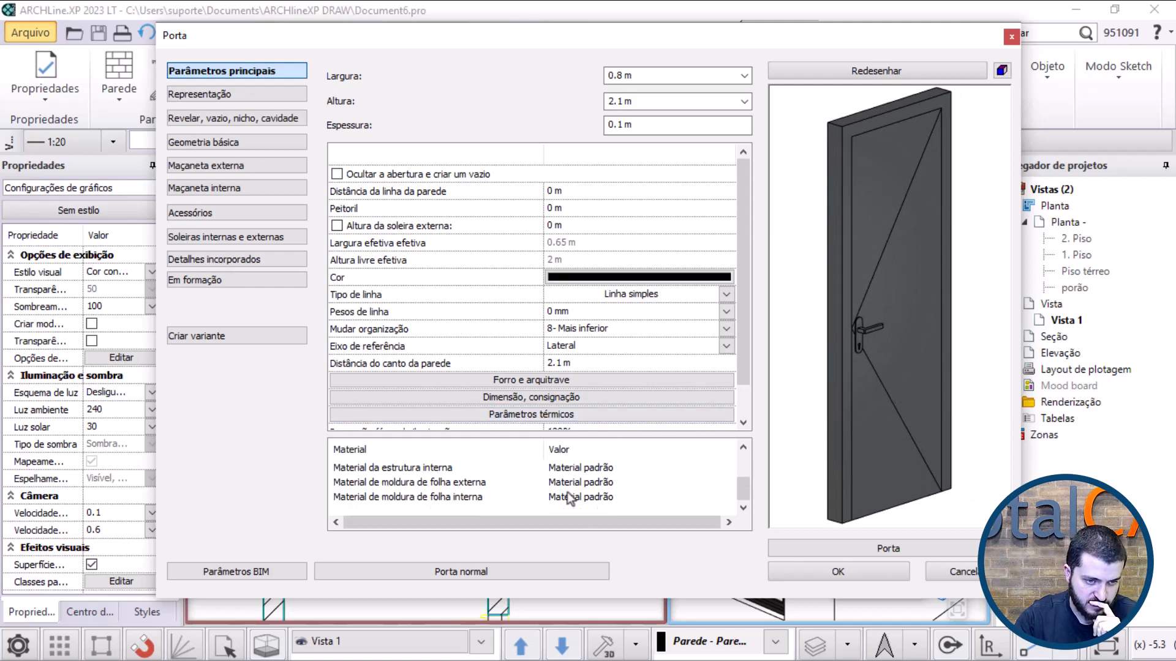
scroll(631, 482, "up", 3)
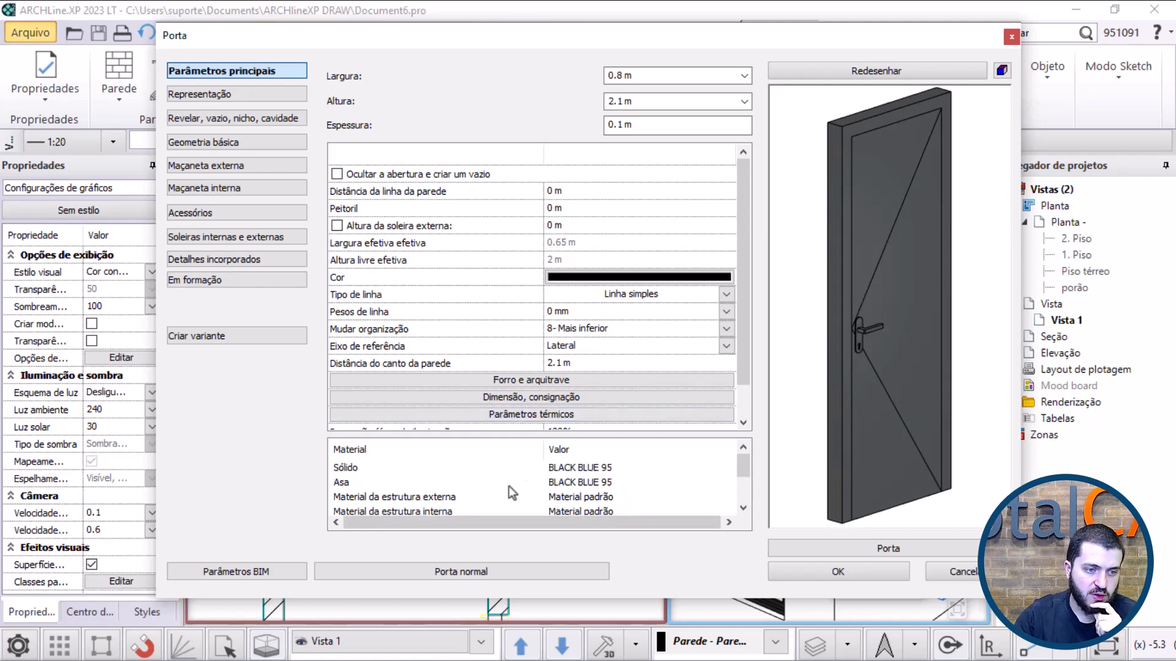
left_click(232, 101)
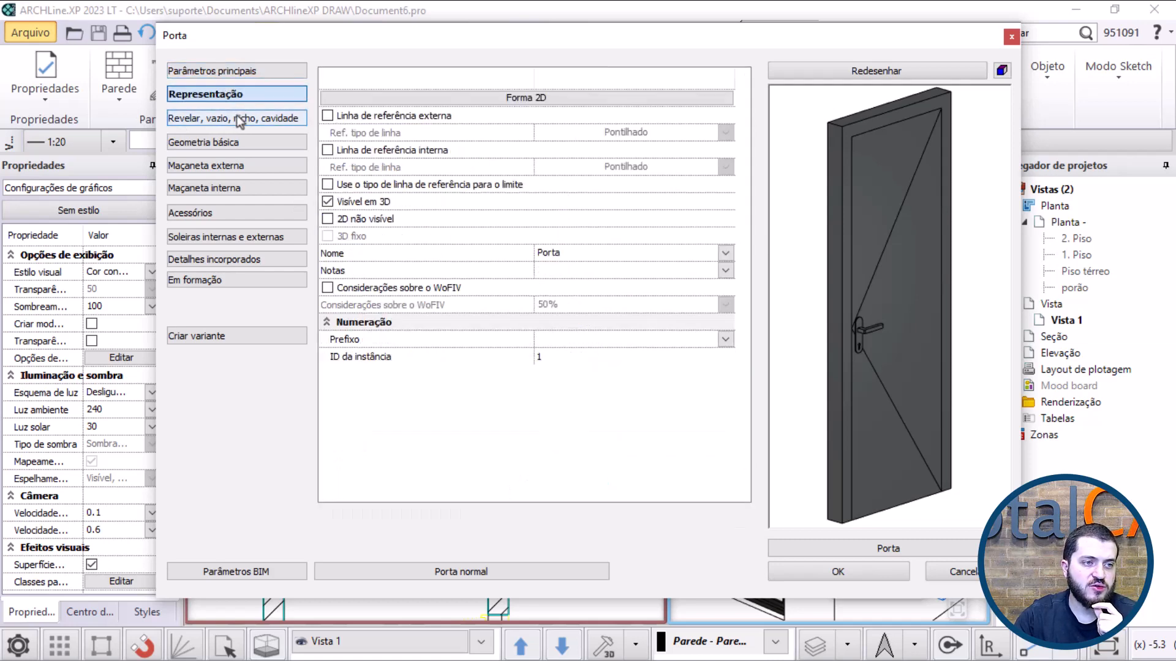
left_click(251, 119)
left_click(251, 142)
left_click(251, 169)
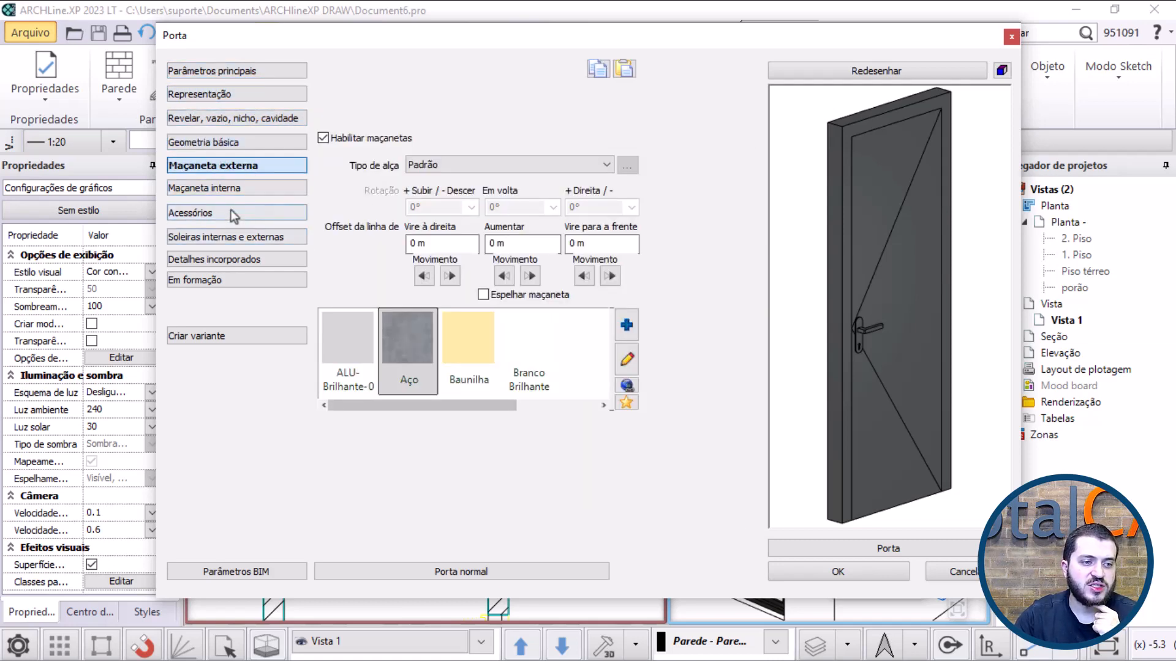
left_click(355, 352)
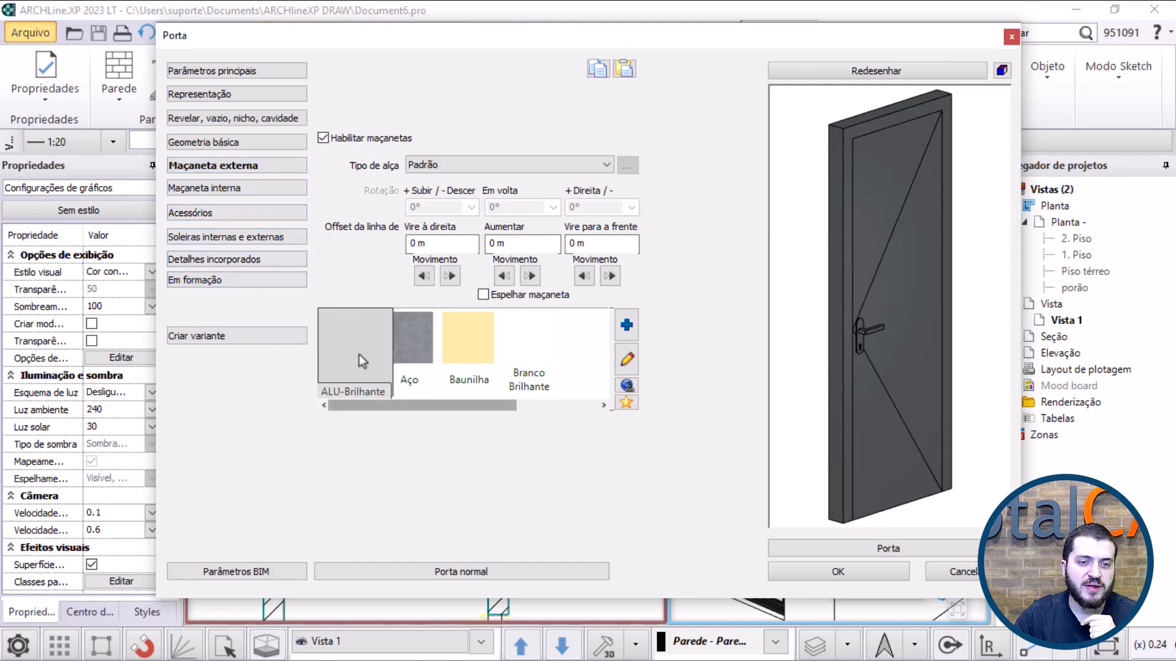
Step: Examine the door's interior and exterior handle settings and inspect the handle closely in the preview
left_click(228, 186)
scroll(874, 302, "up", 6)
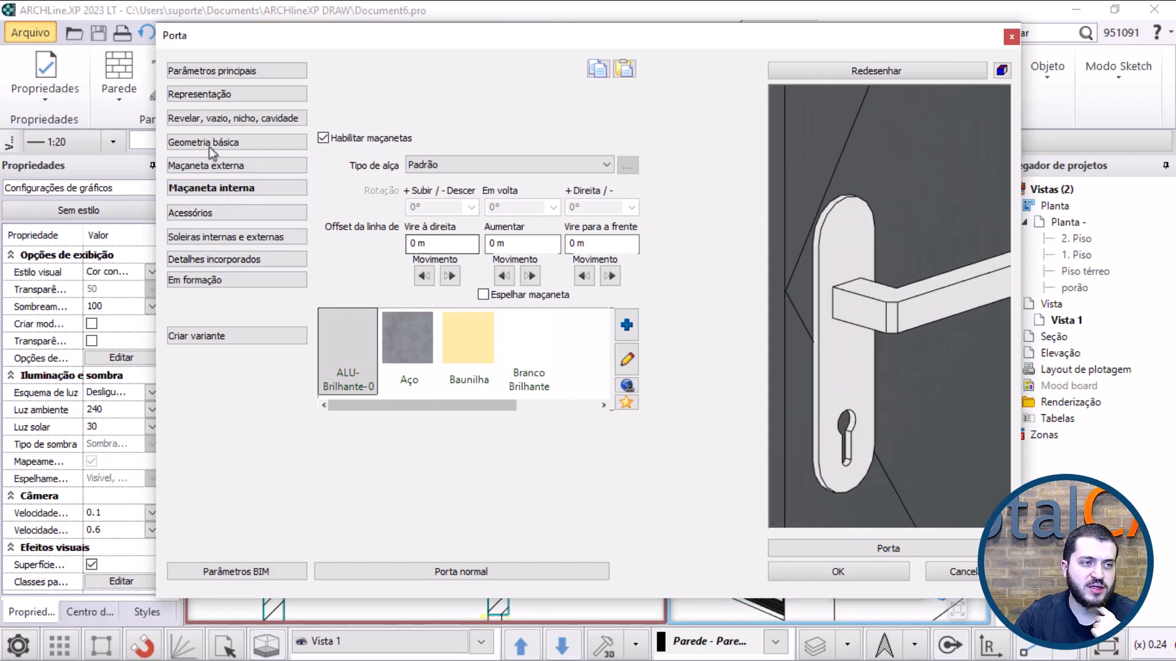
left_click(230, 165)
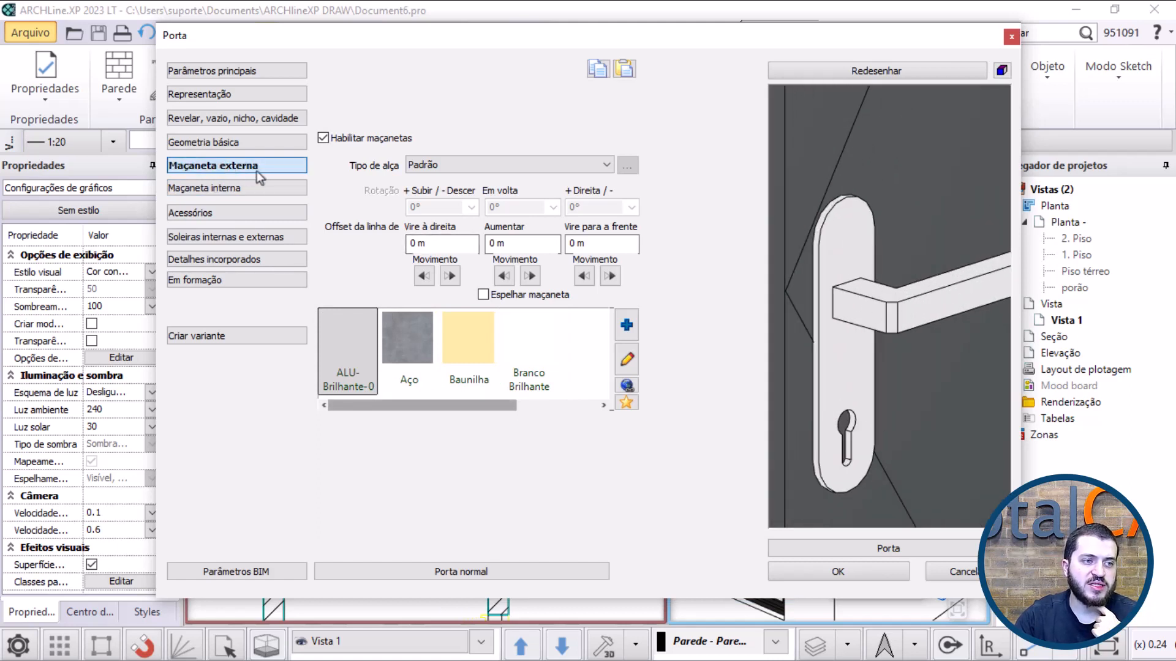
left_click(261, 189)
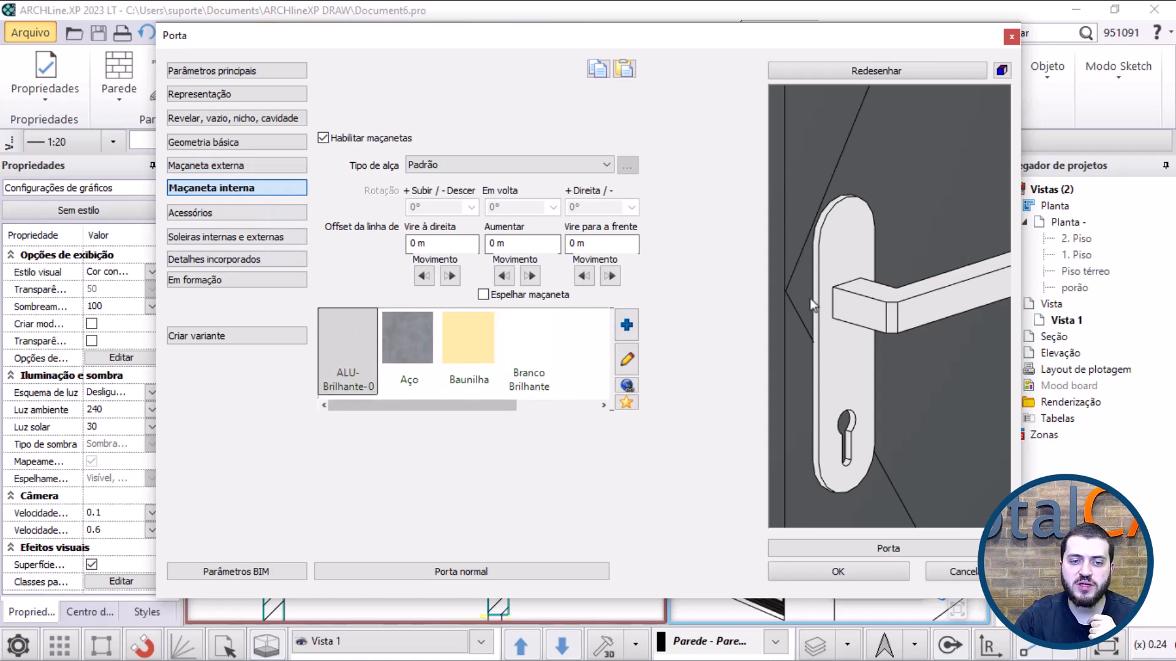
scroll(811, 305, "down", 6)
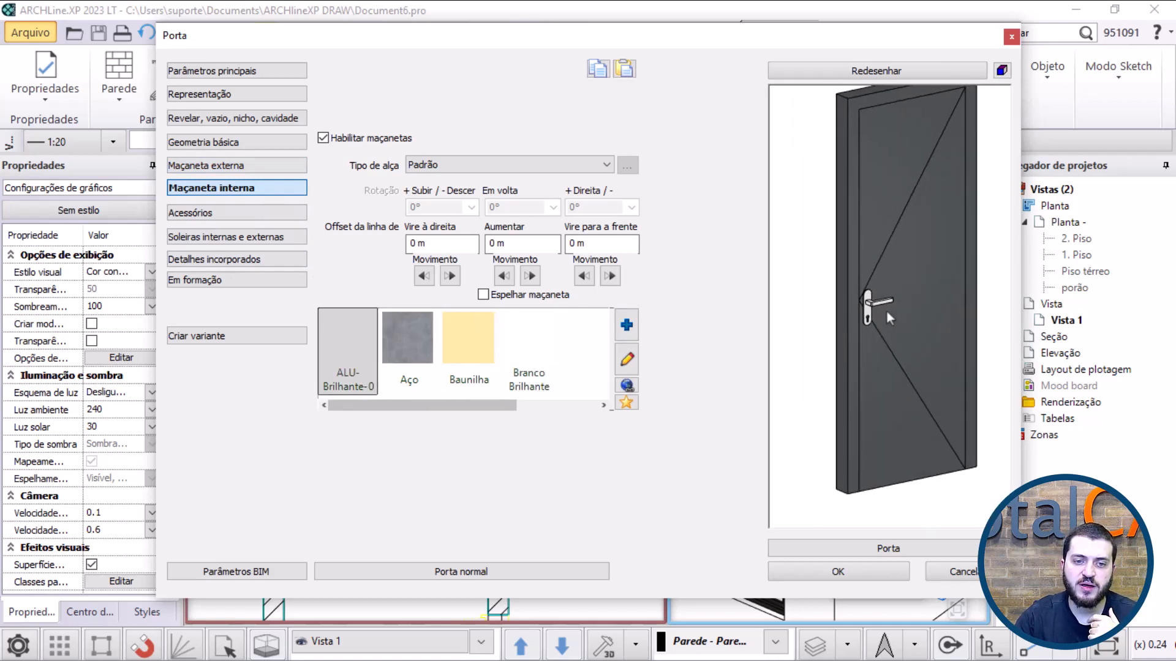
scroll(887, 311, "down", 1)
middle_click_drag(887, 308, 881, 321)
left_click(227, 168)
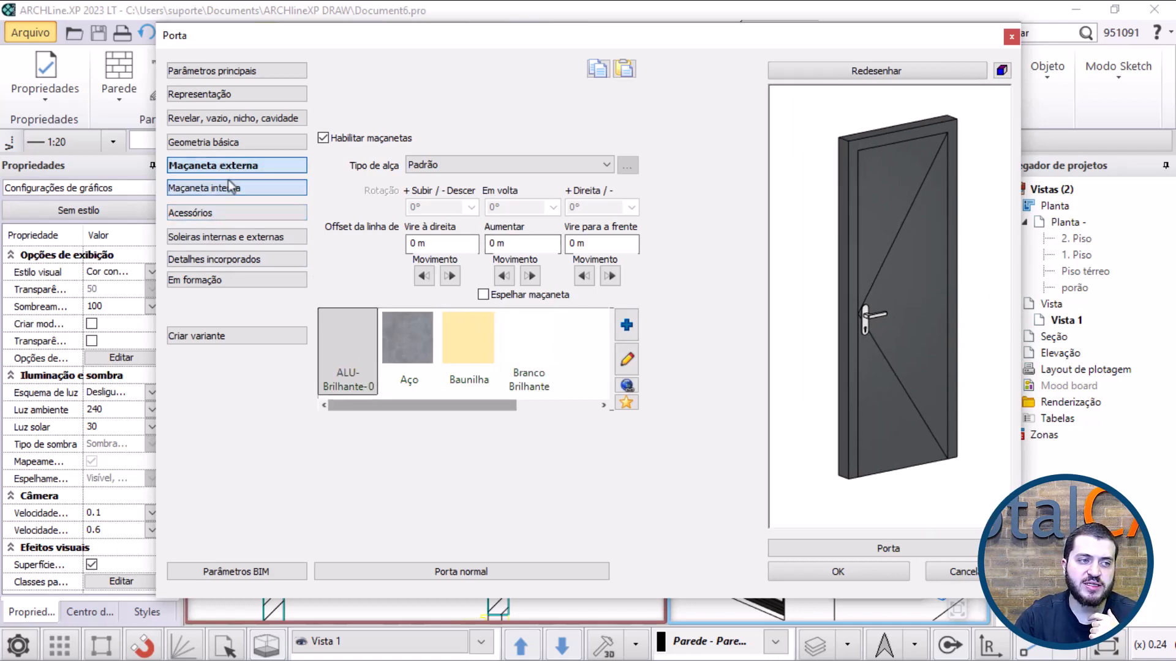
Step: Return to the door's main parameters, apply the edited settings, and inspect the door in the 3D view
left_click(240, 73)
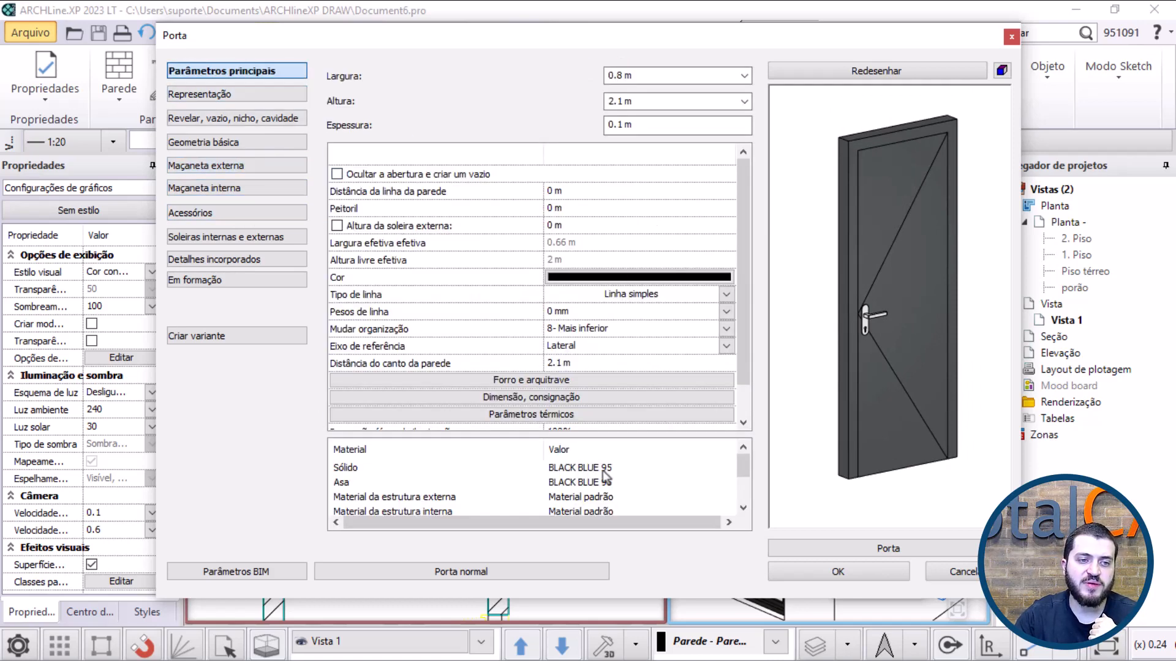
left_click(612, 103)
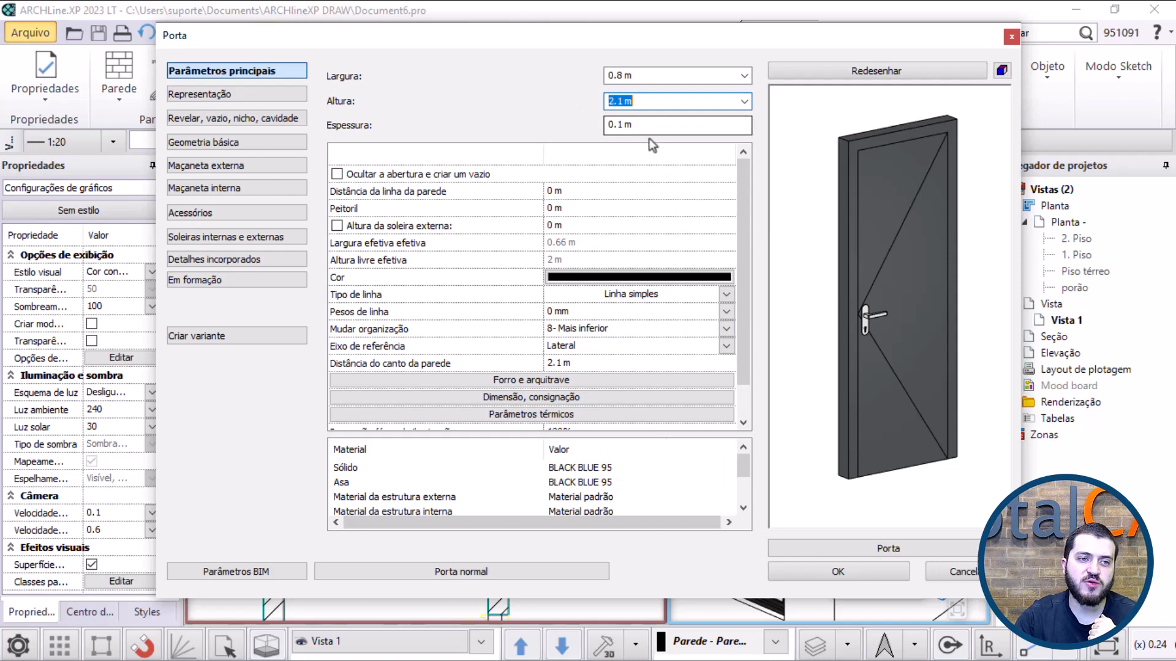
key("Tab")
left_click(855, 572)
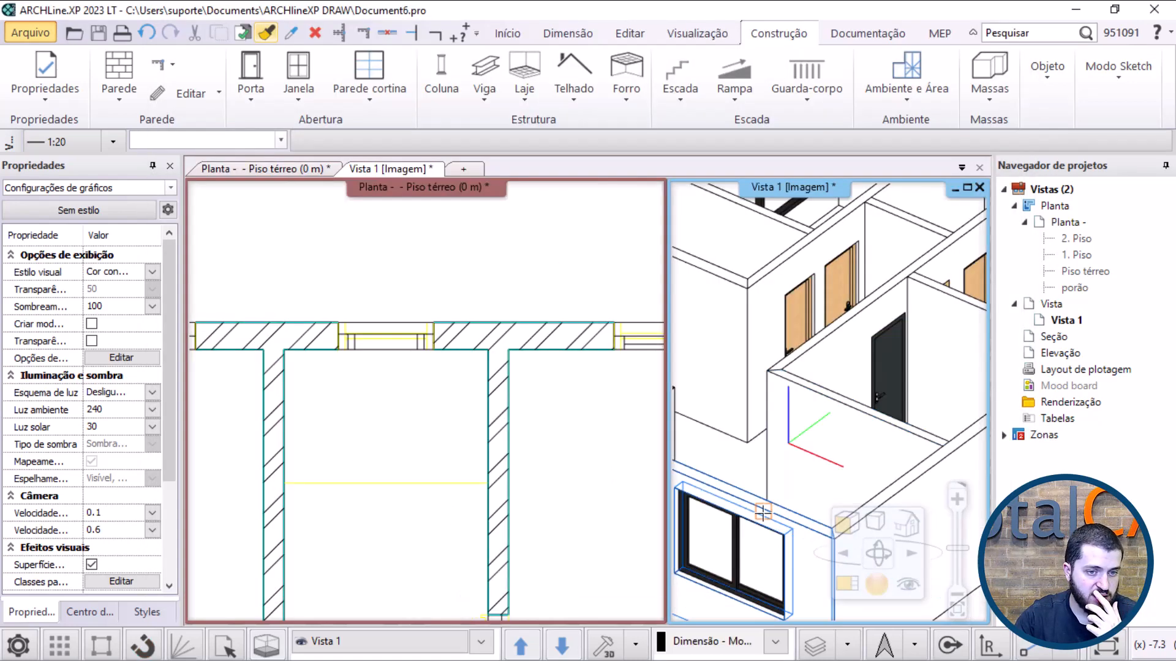
scroll(904, 413, "up", 3)
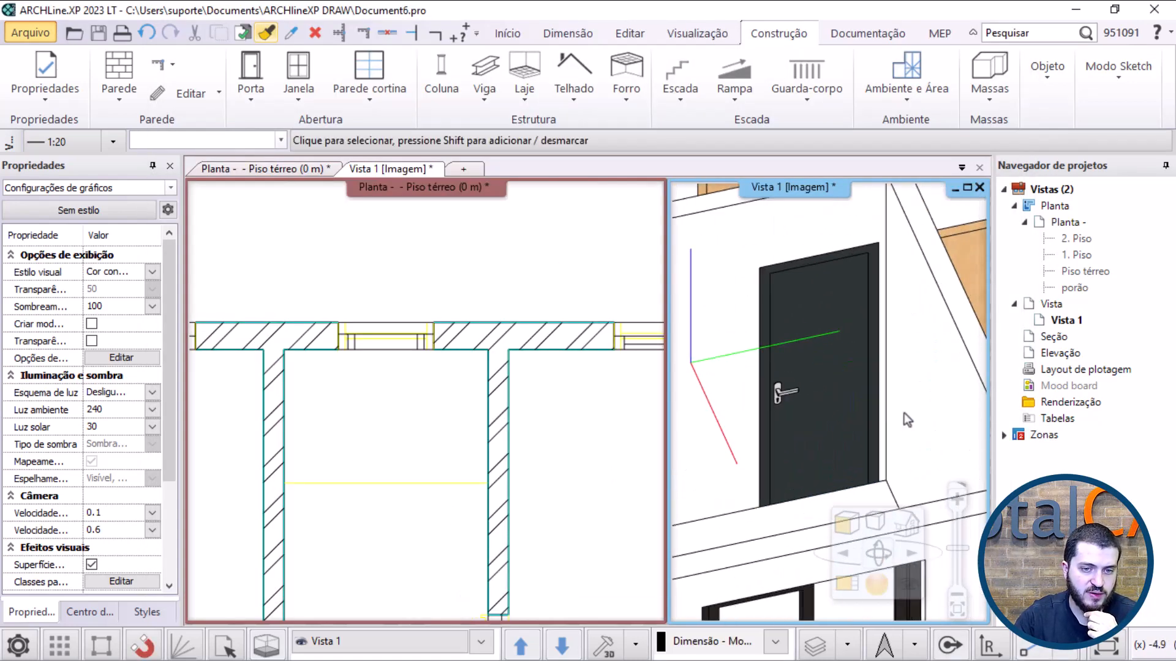
scroll(829, 423, "down", 3)
Step: Use the dark door as the source for copying properties and exclude Soleira externa and Soleira interna, leaving Materiais included
left_click(845, 435)
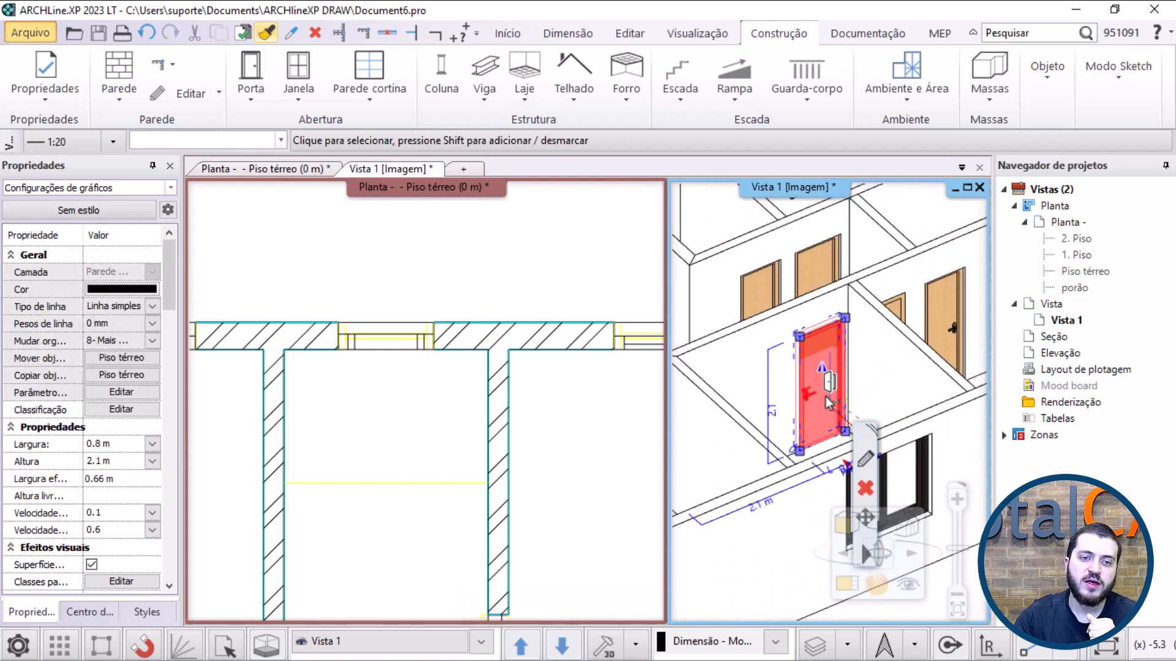
left_click(267, 34)
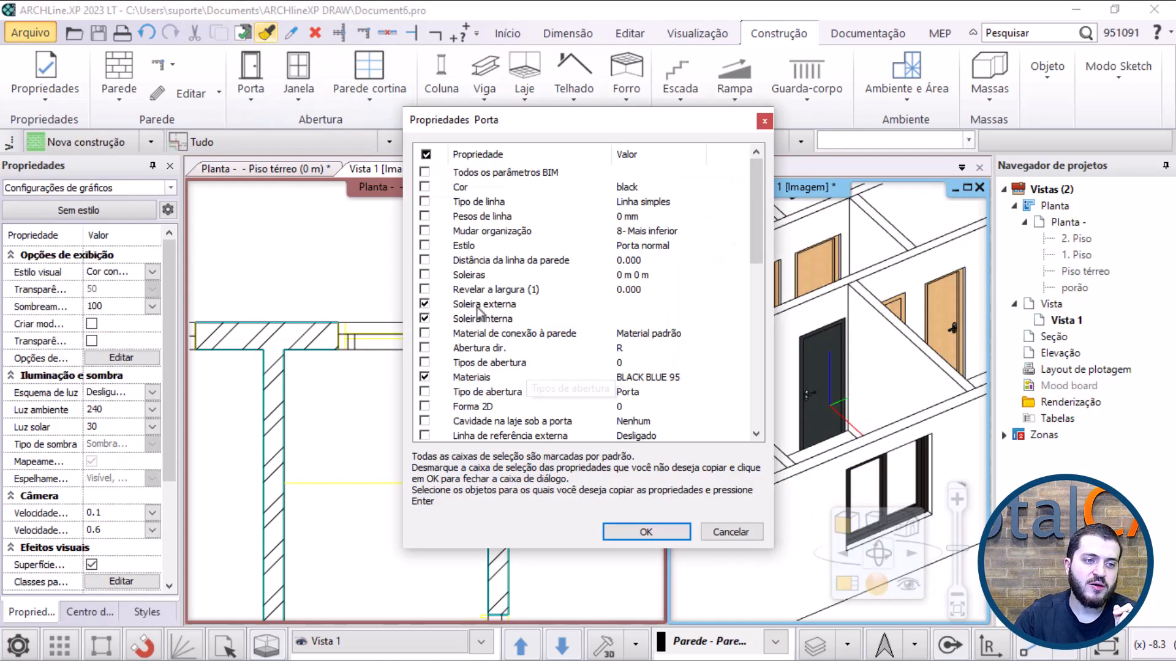
left_click(423, 320)
left_click(423, 303)
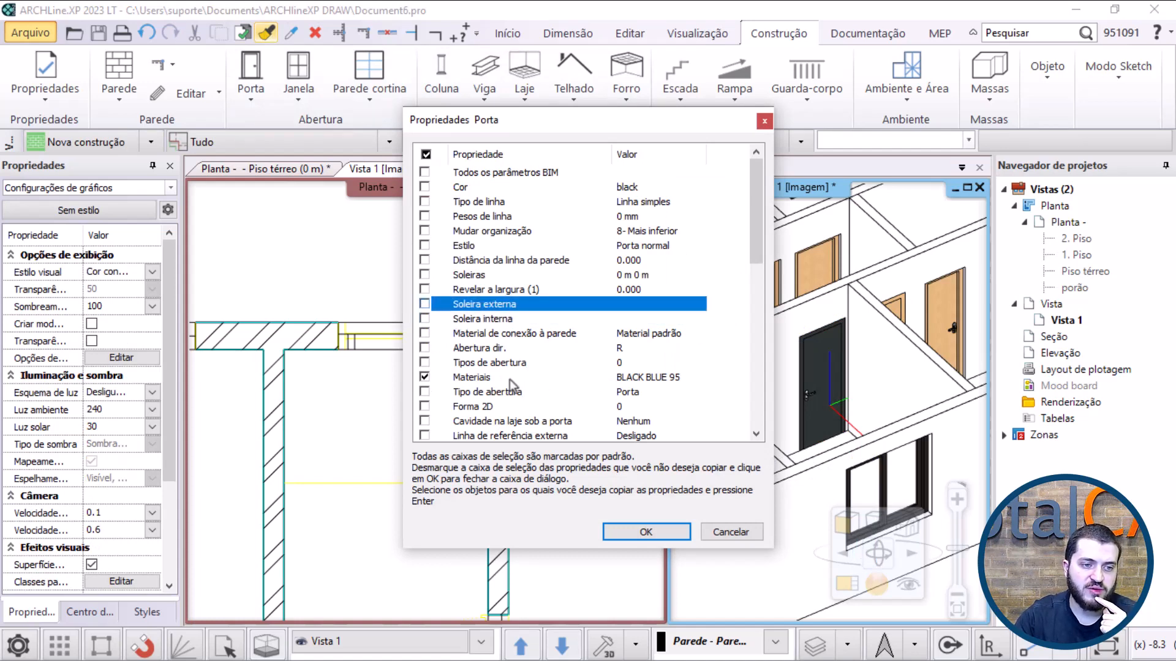
Step: Examine the full list of copyable door properties for other material and handle options
scroll(539, 392, "down", 1)
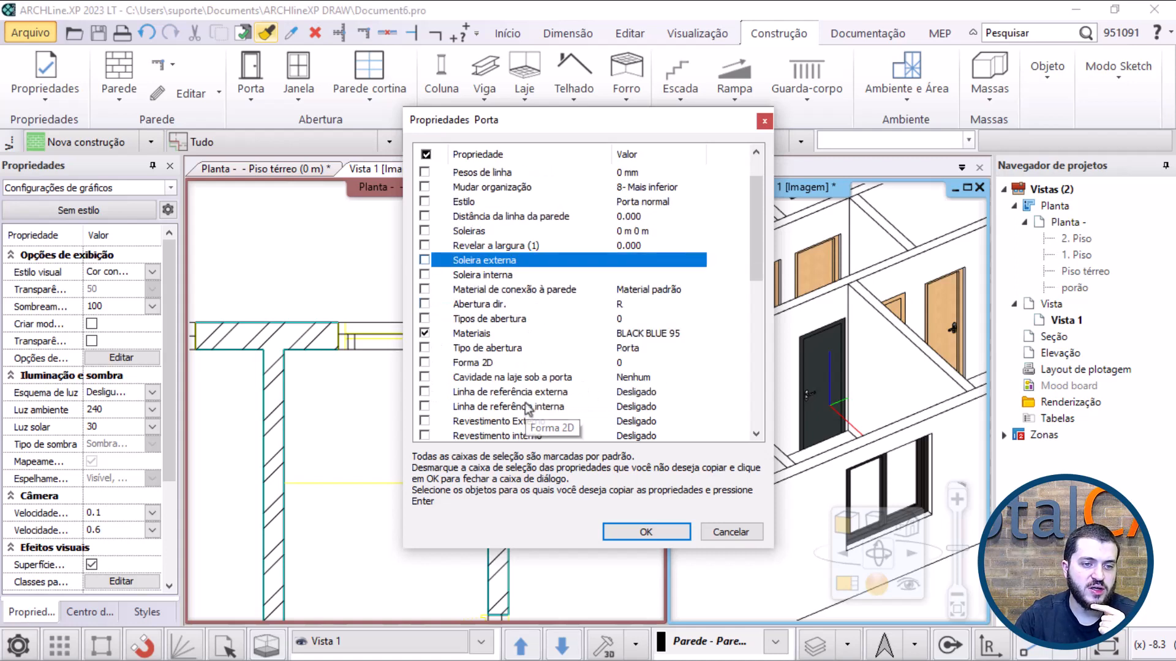
scroll(537, 352, "up", 1)
scroll(538, 344, "down", 1)
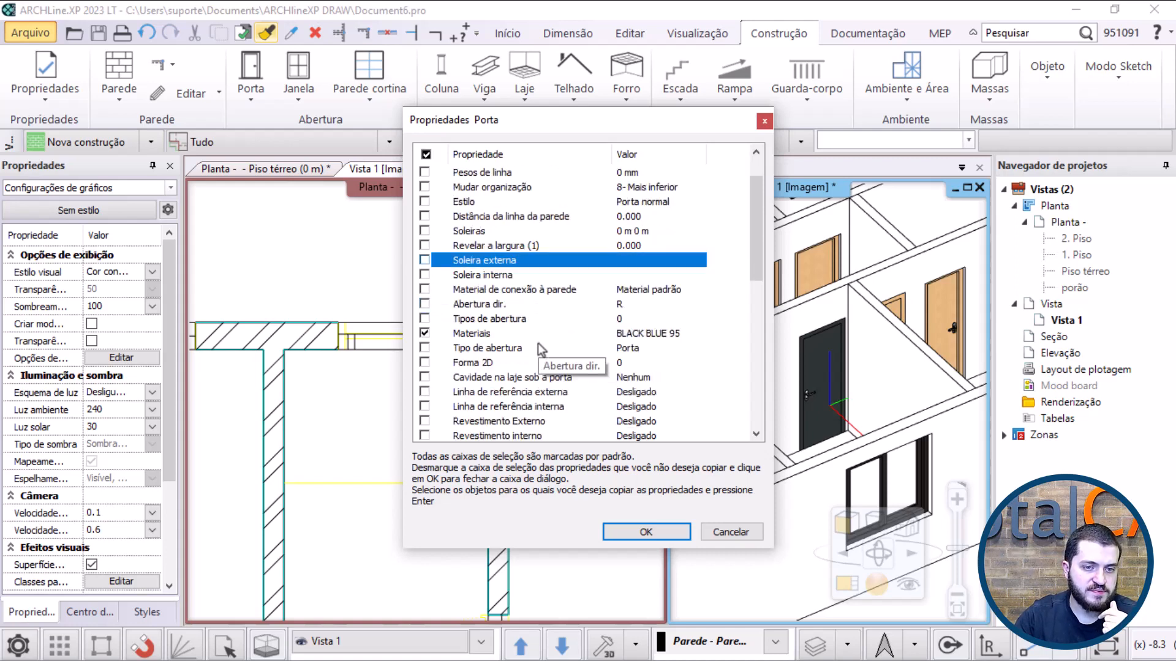
scroll(537, 343, "down", 1)
scroll(538, 374, "down", 6)
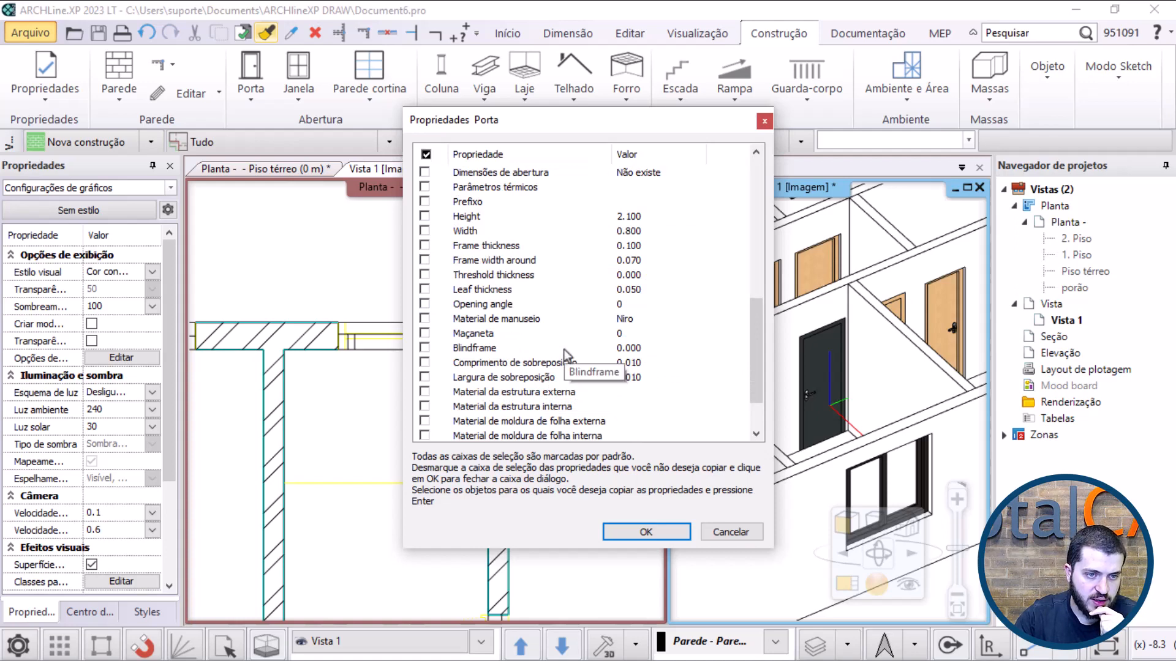
scroll(572, 361, "down", 1)
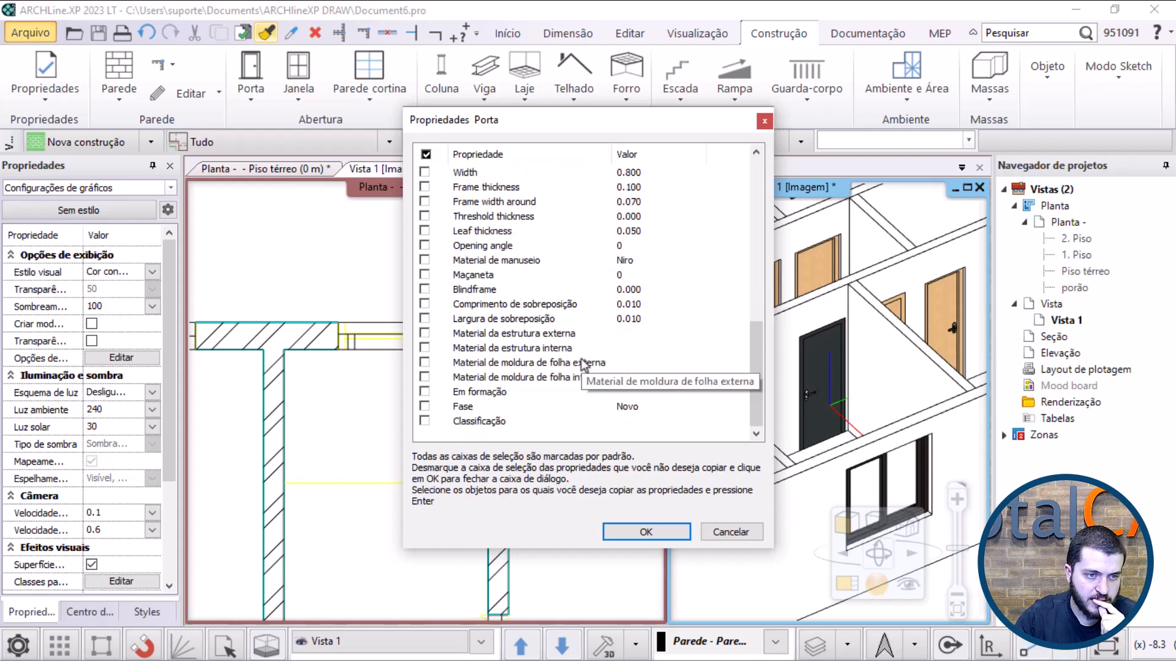
scroll(619, 363, "up", 5)
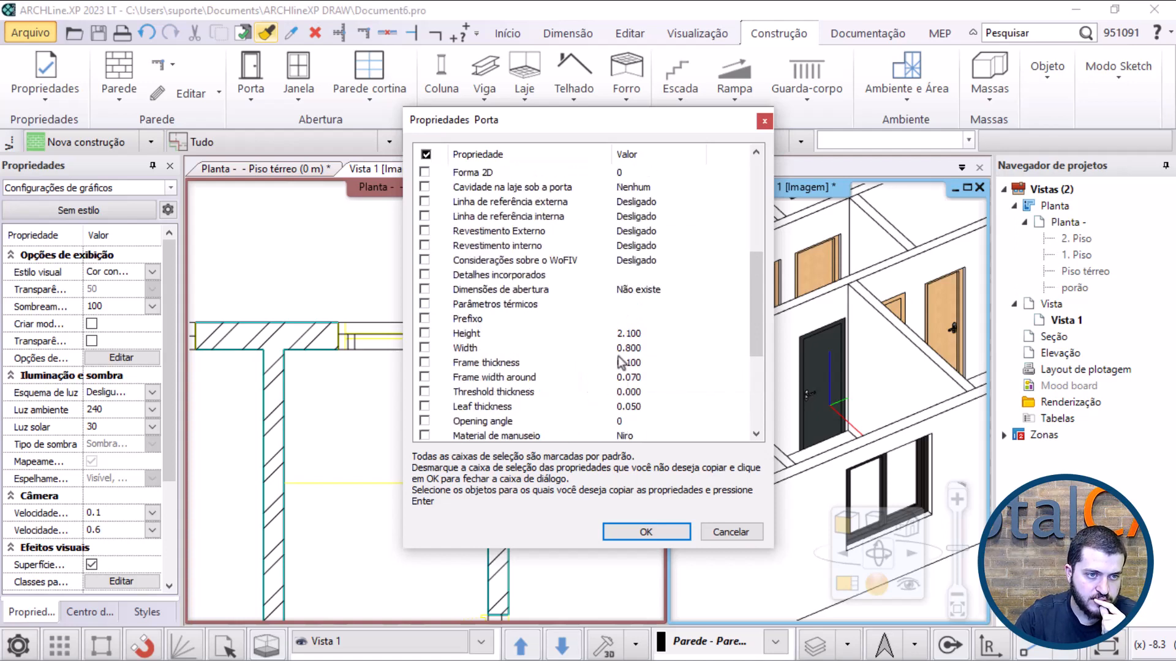
scroll(621, 363, "up", 4)
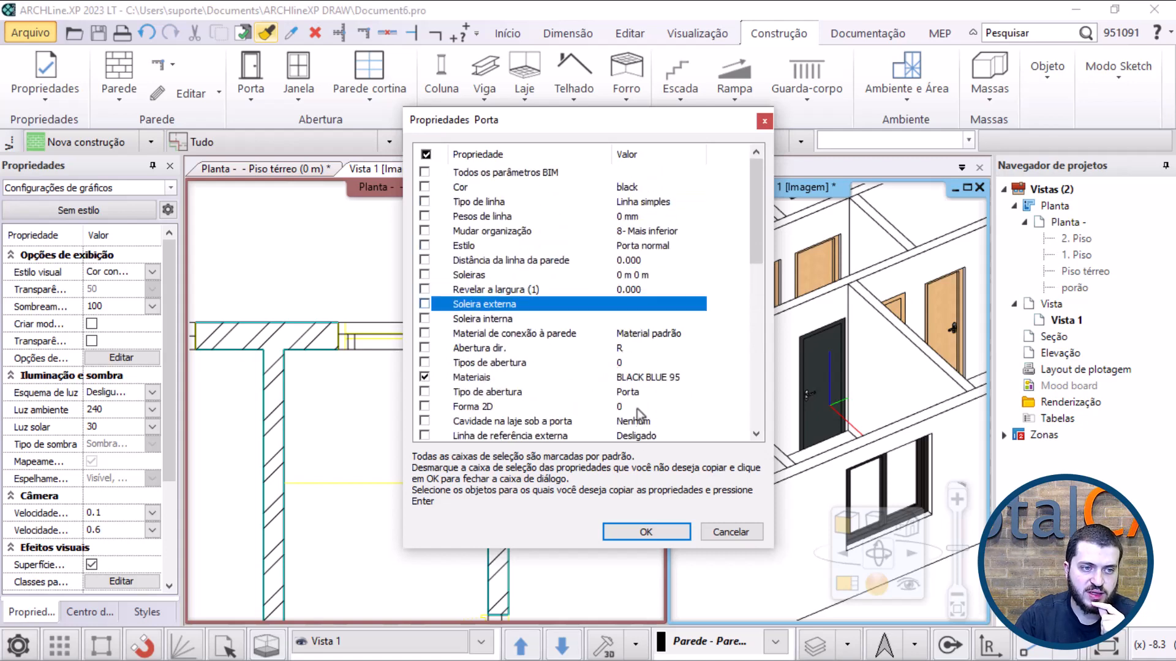
Step: Accept the property selection, copy the dark door's materials to the wooden doors around the house, and end the copying
left_click(645, 531)
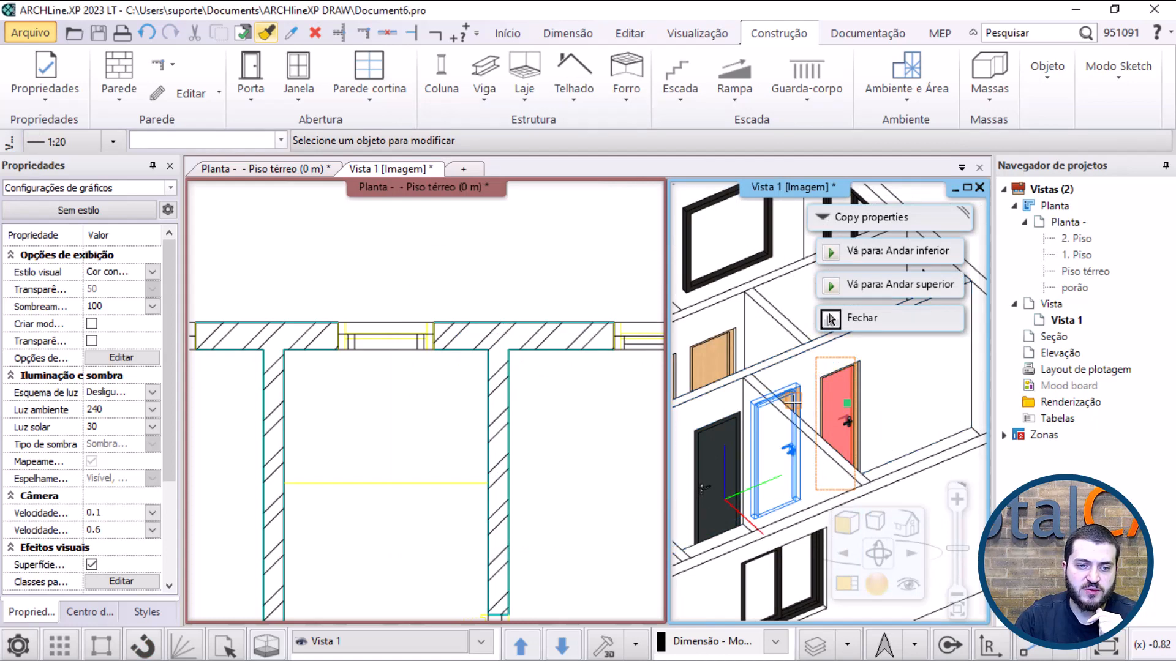
left_click(793, 403)
left_click(722, 357)
middle_click_drag(680, 387, 759, 368)
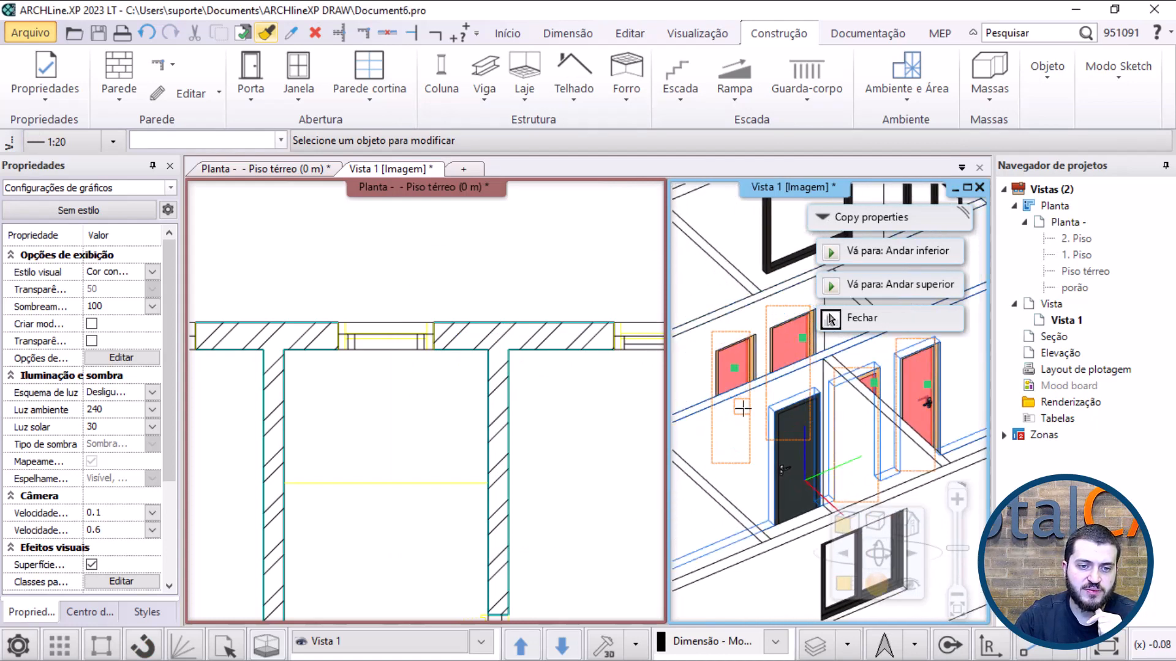
scroll(756, 429, "down", 3)
middle_click_drag(746, 478, 815, 479)
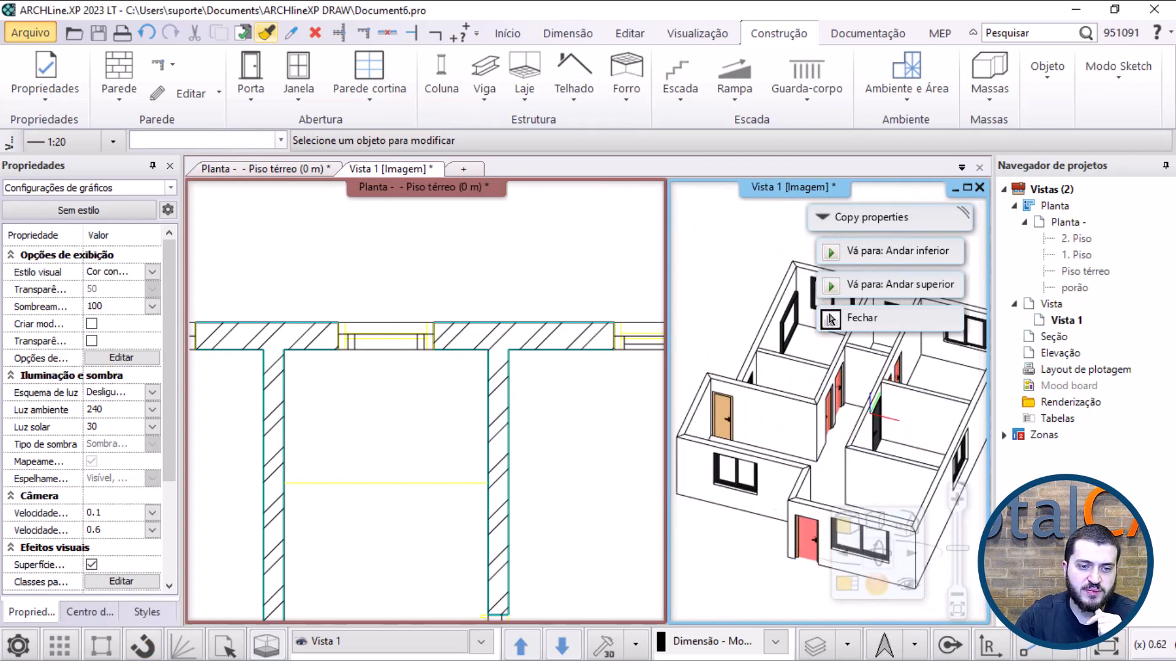
scroll(681, 422, "up", 3)
middle_click_drag(681, 423, 763, 439)
left_click(870, 432)
right_click(870, 432)
left_click(831, 319)
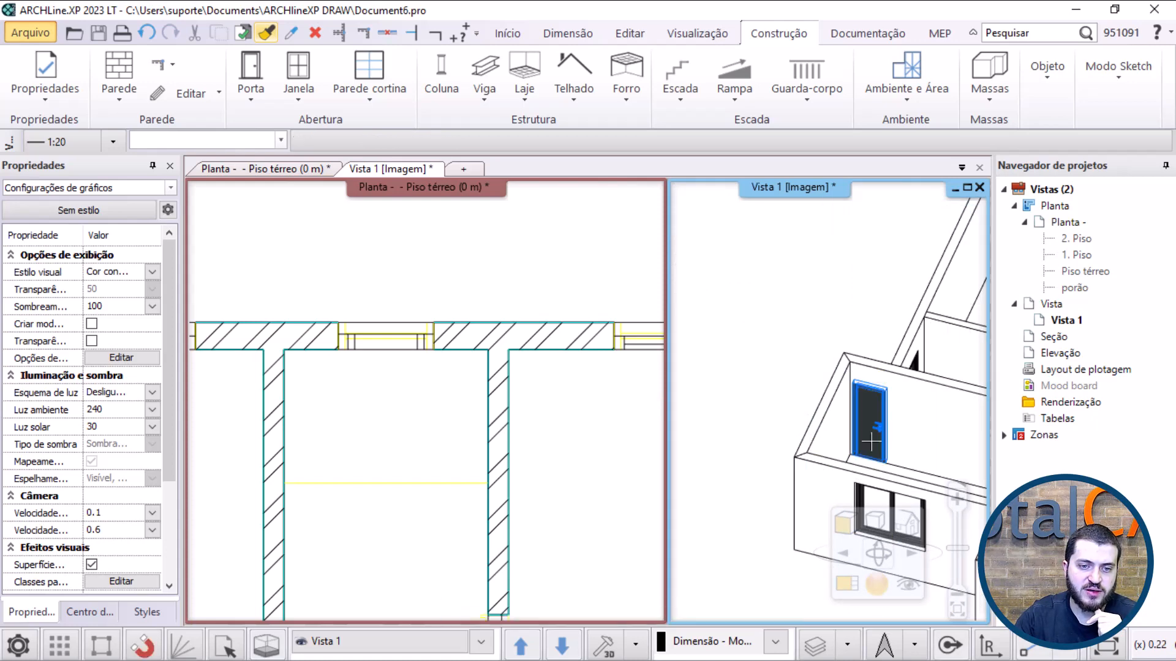
middle_click_drag(796, 348, 824, 409)
Step: Set up a slab by walls on the ground-floor plan using the style 1 em camada 15 r.c. Piso
left_click(575, 452)
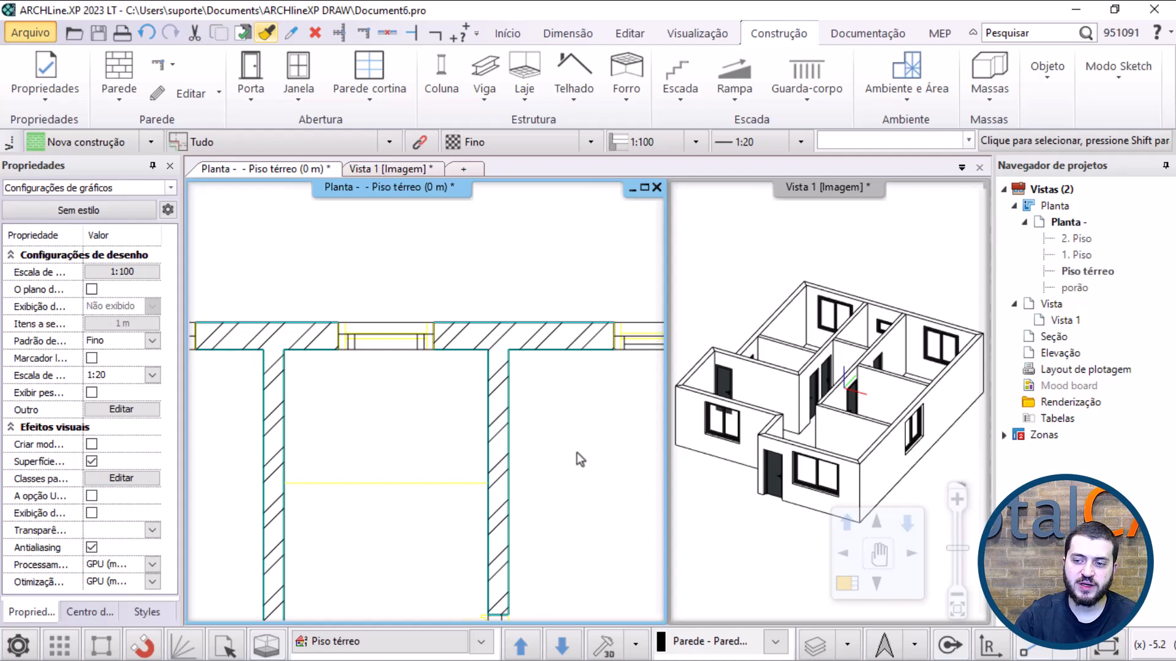
scroll(576, 453, "down", 5)
scroll(506, 459, "up", 3)
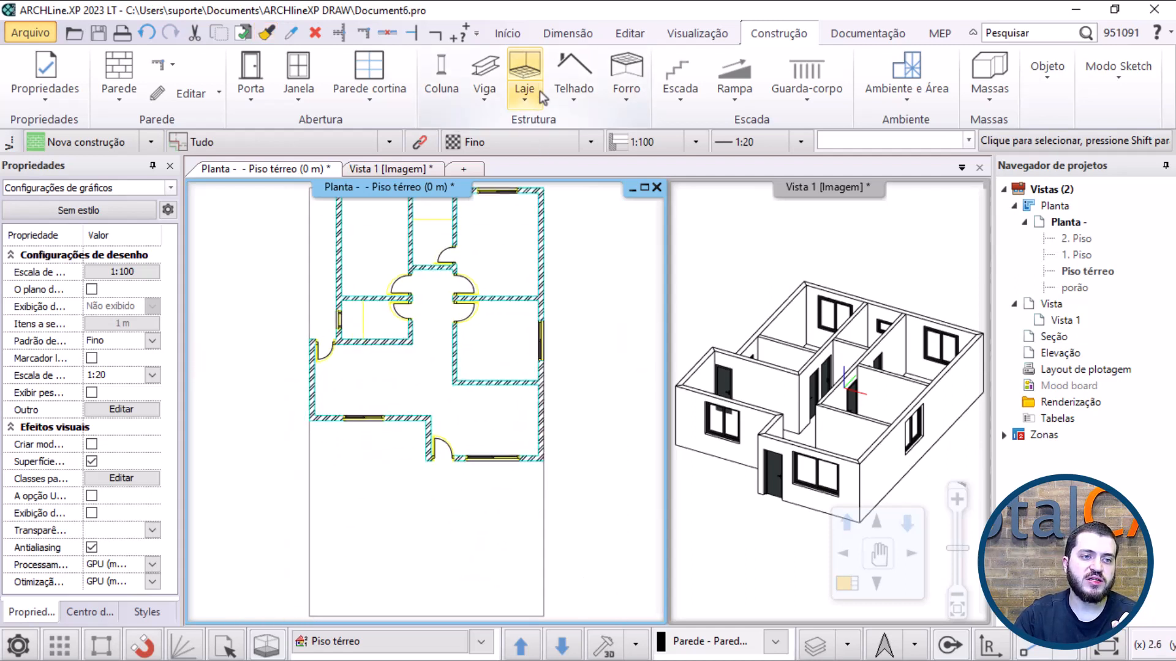
left_click(524, 66)
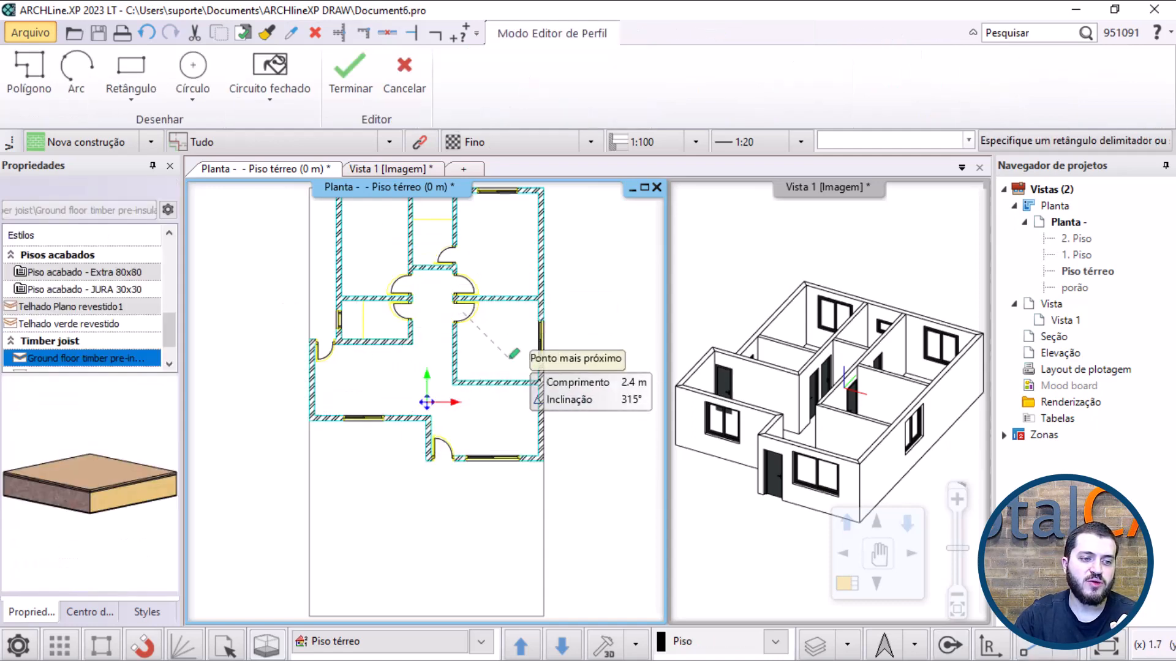
key("Escape")
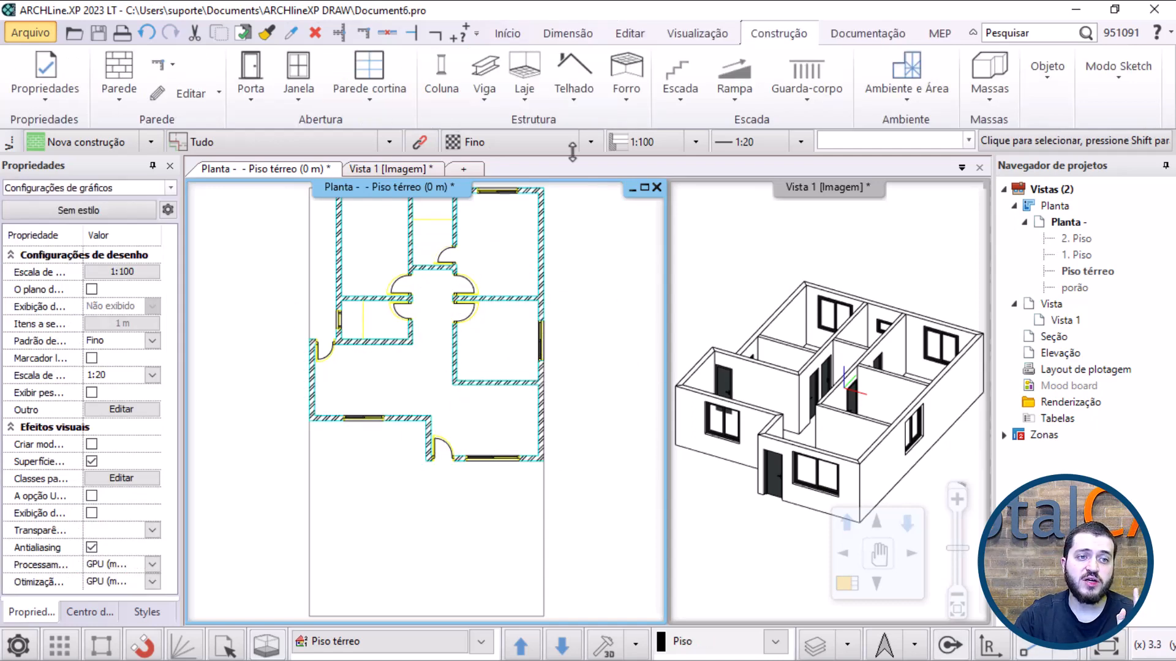
left_click(537, 104)
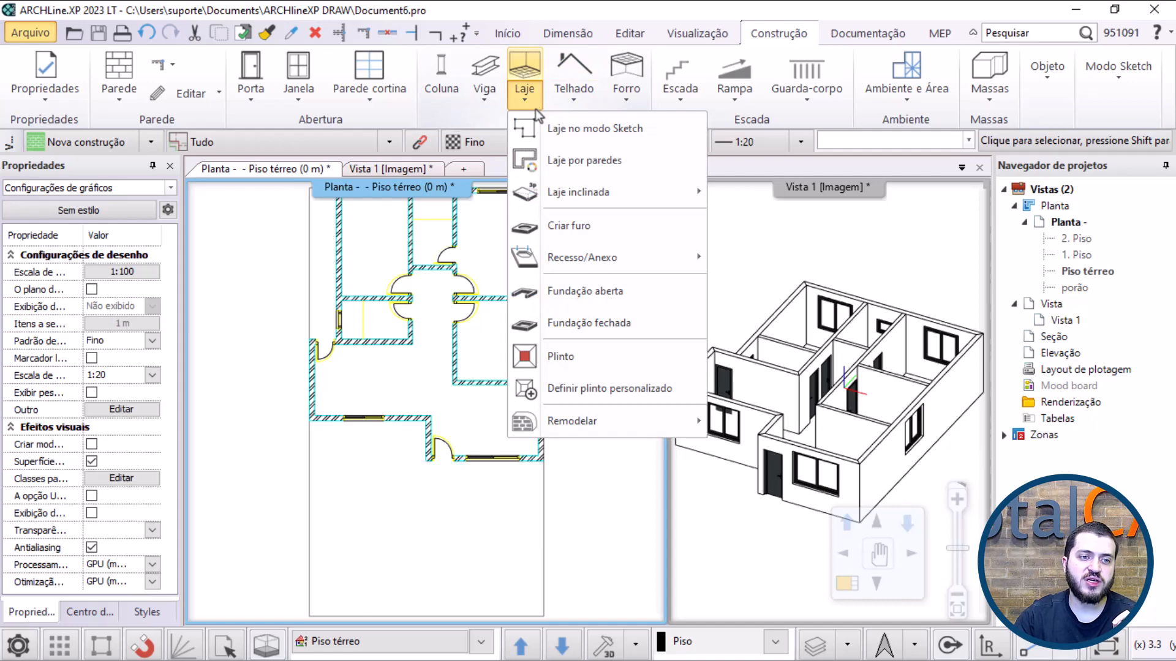
left_click(619, 161)
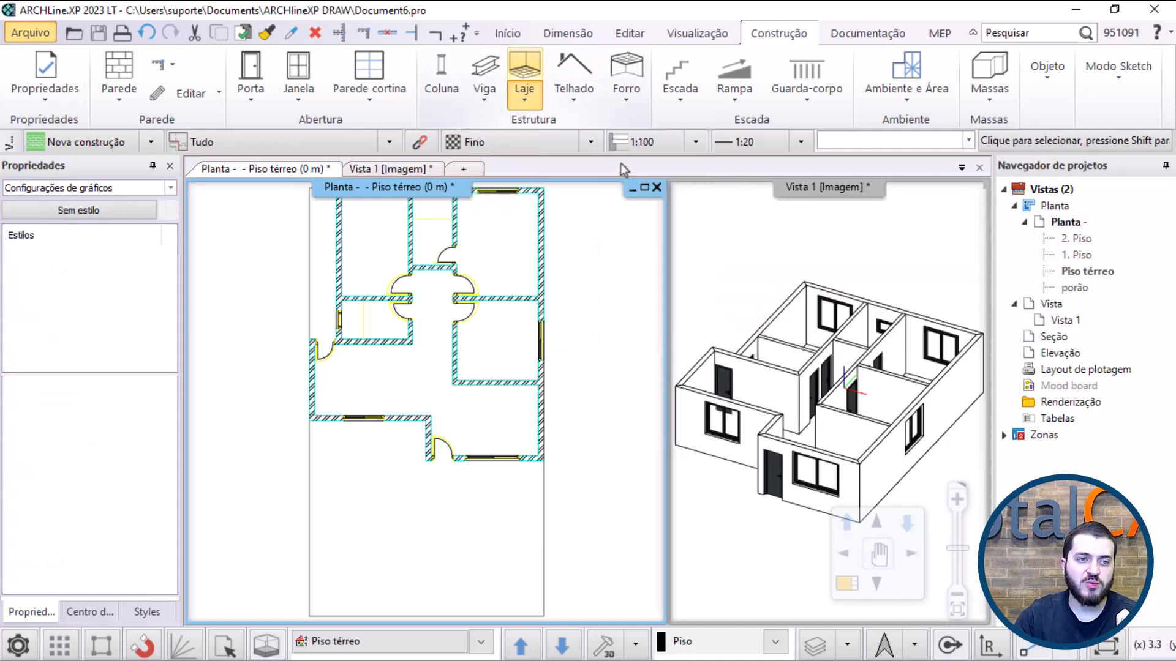
middle_click_drag(447, 337, 450, 393)
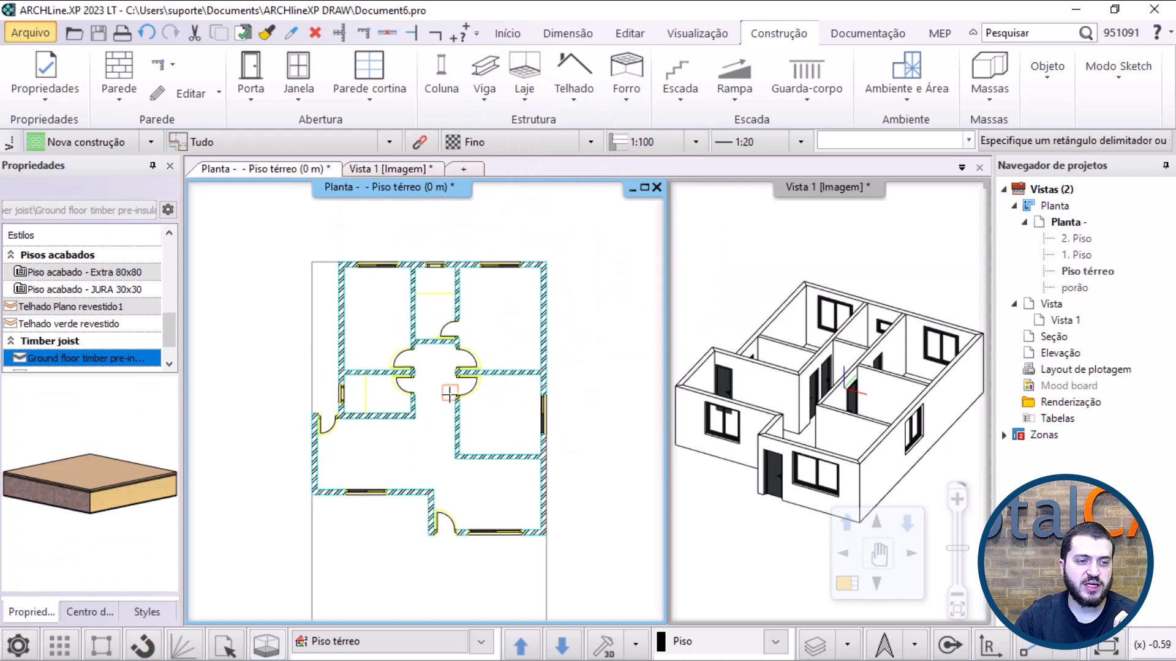
scroll(72, 318, "up", 8)
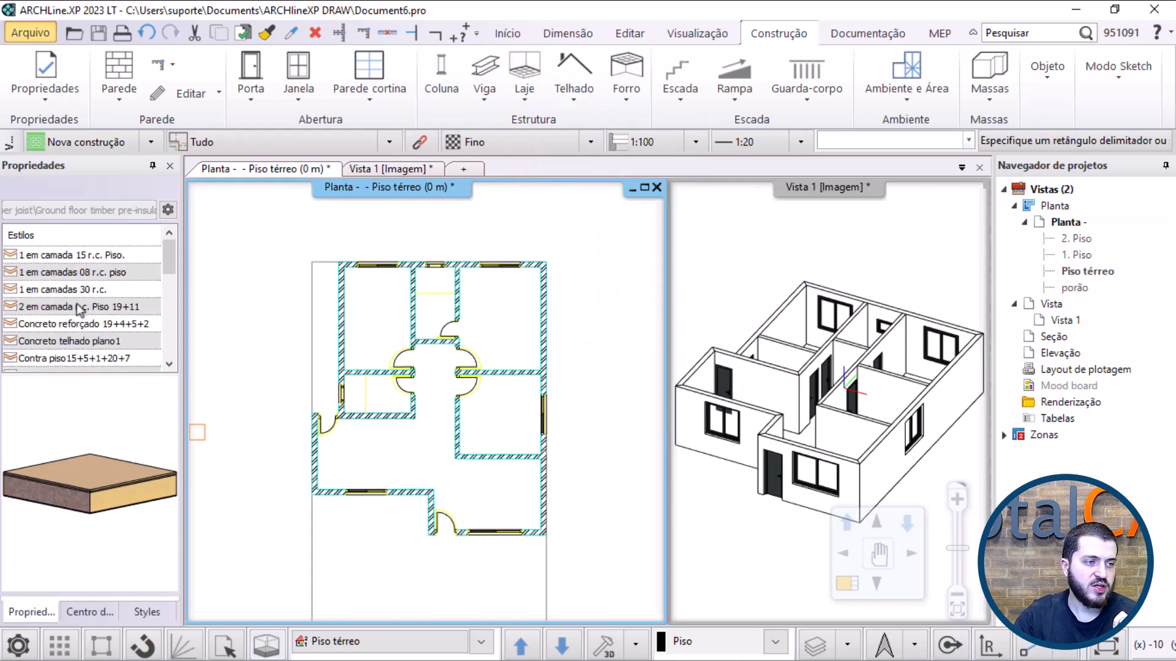
left_click(92, 289)
left_click(92, 272)
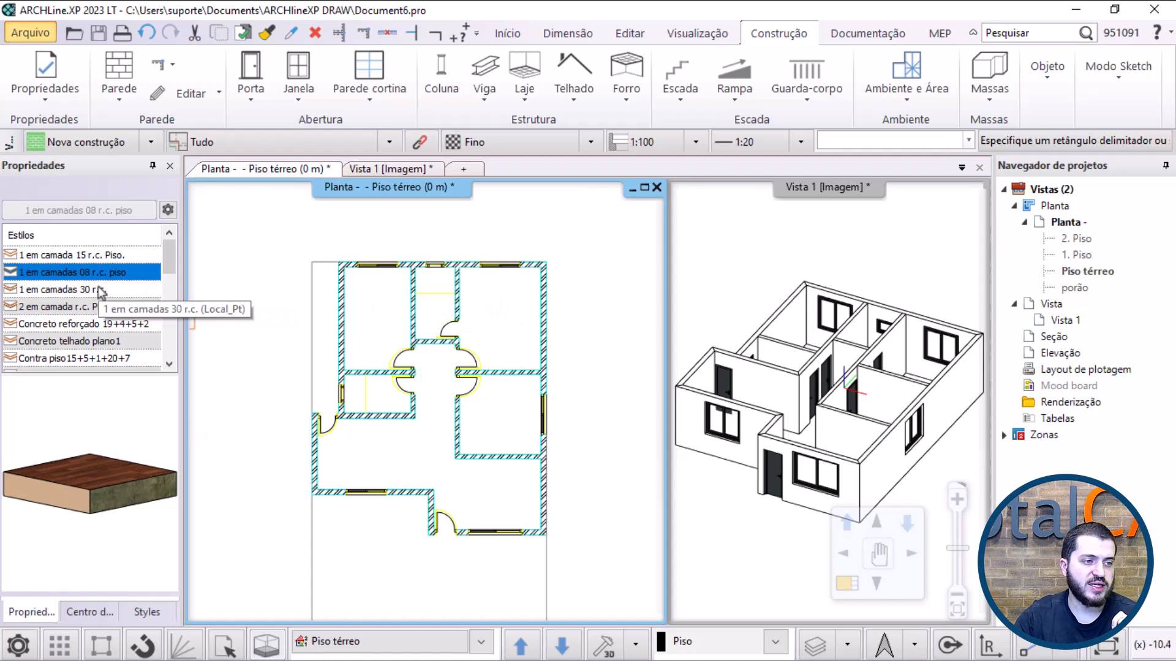
left_click(100, 289)
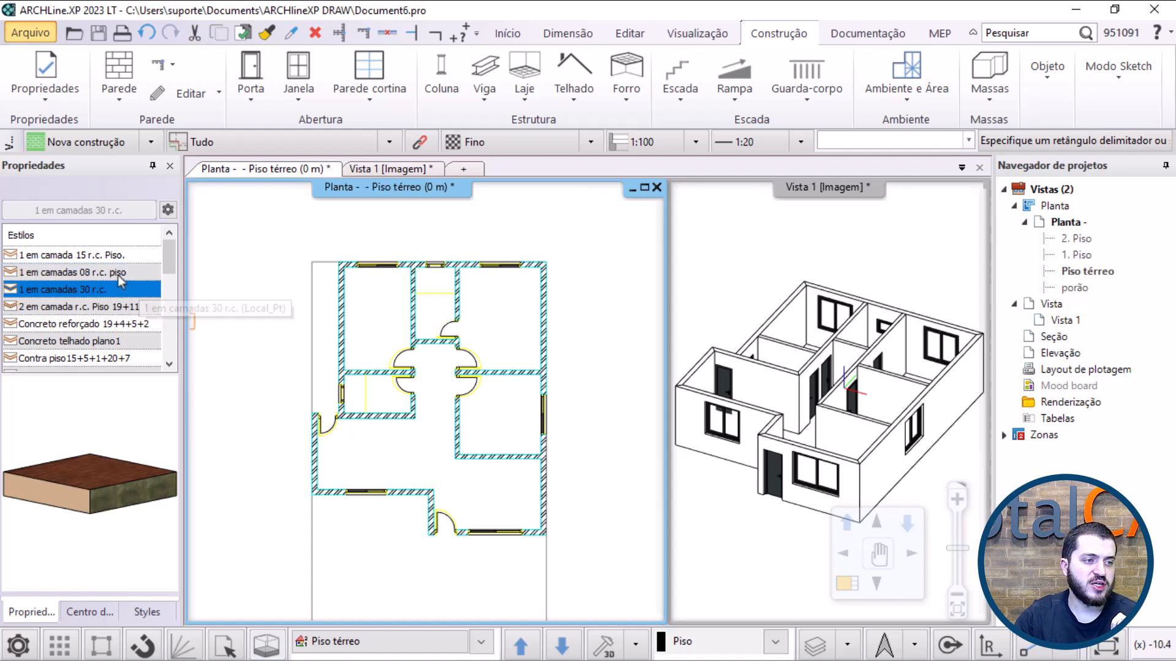
left_click(114, 256)
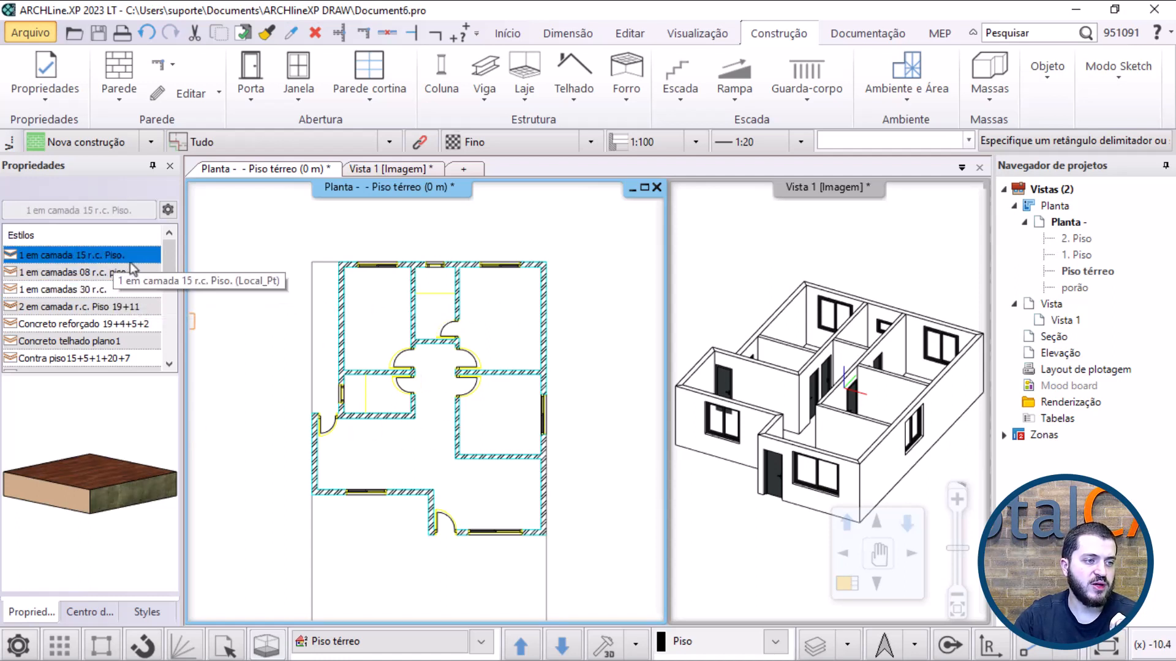
Step: Generate the floor slab from all the house's walls and inspect it in the 3D view
left_click(278, 237)
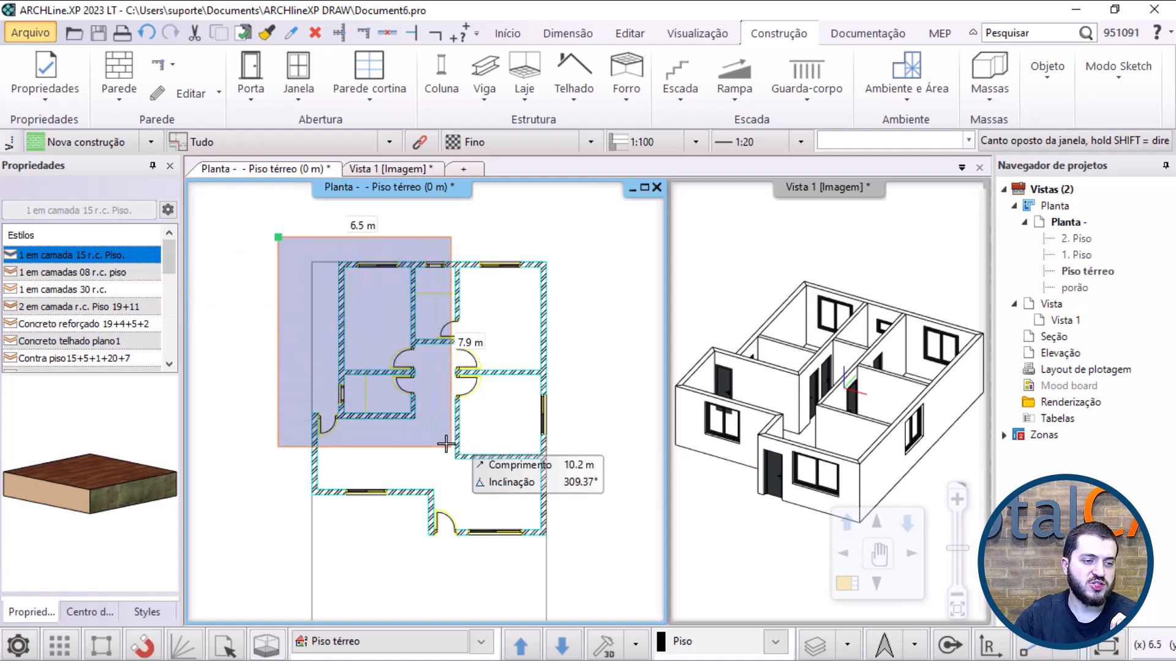
left_click(588, 558)
key("Return")
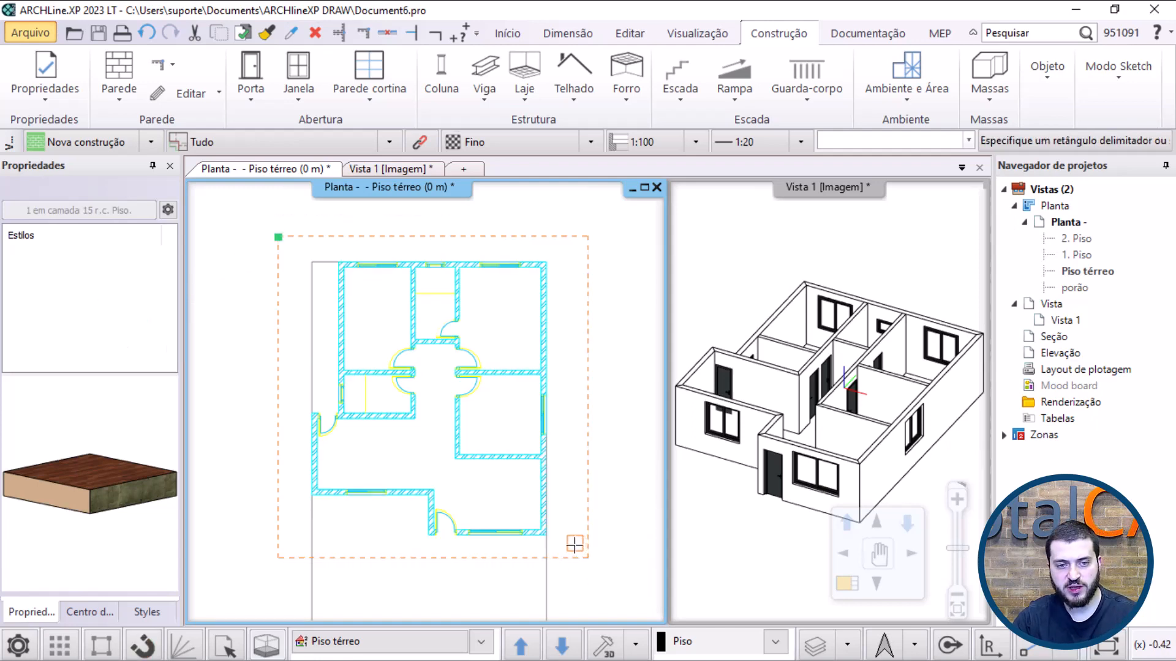
middle_click_drag(759, 447, 788, 442)
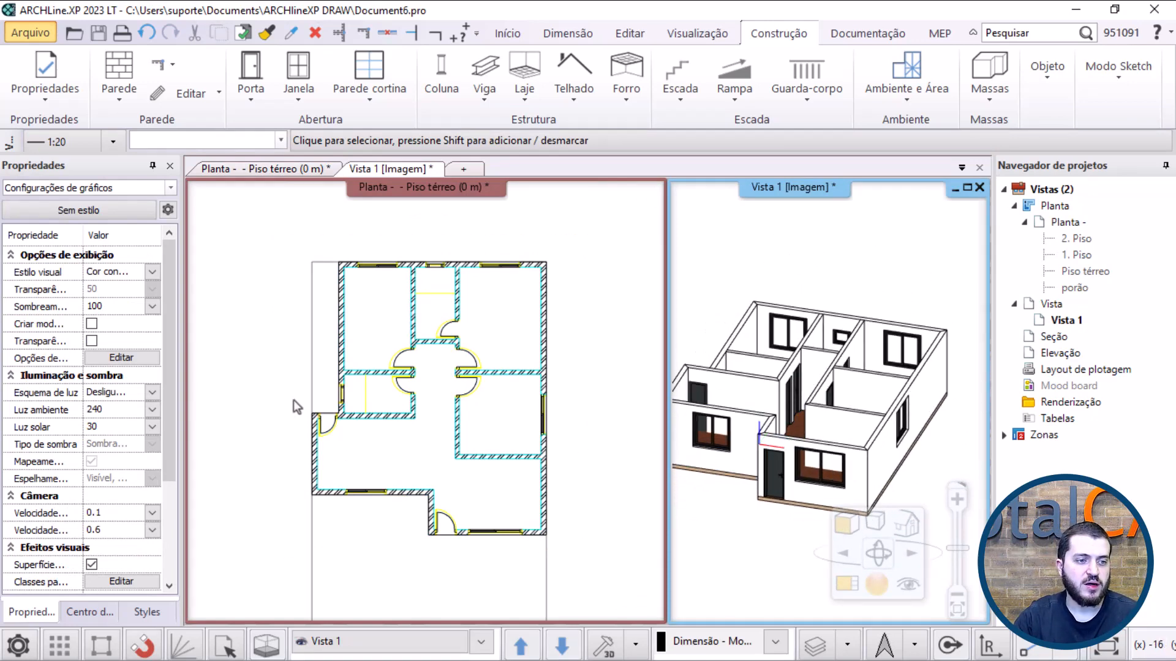
Step: Begin a sketched slab outline beside the side door, from the outer wall corner to the inner corner below the window
left_click(325, 362)
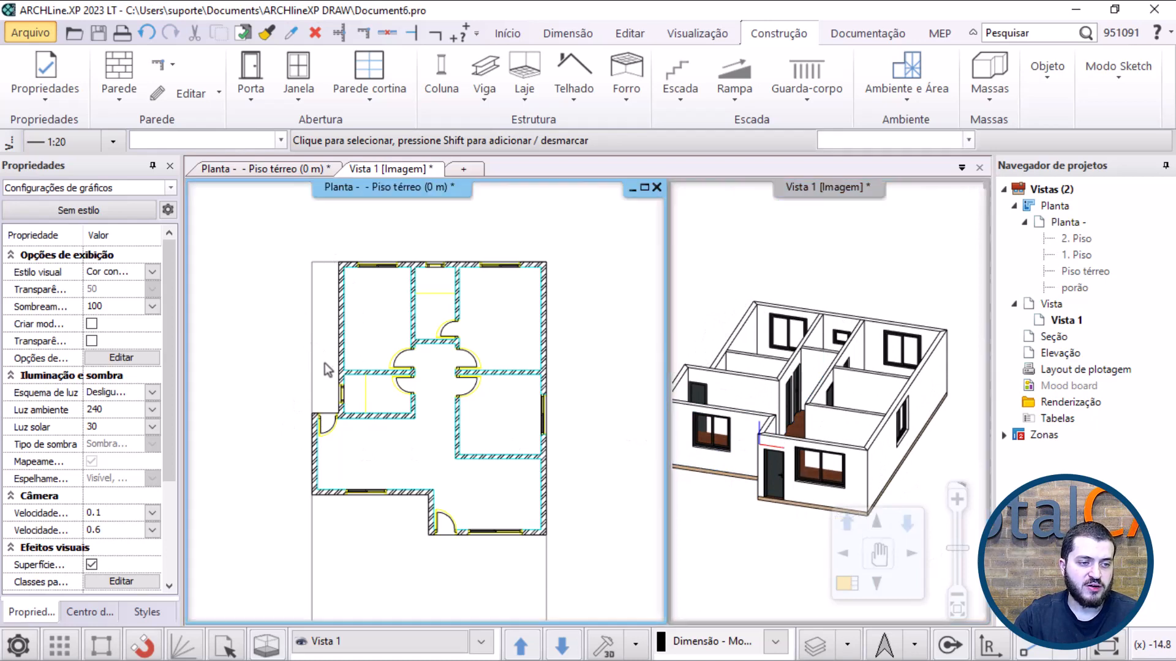
scroll(347, 372, "up", 4)
left_click(538, 101)
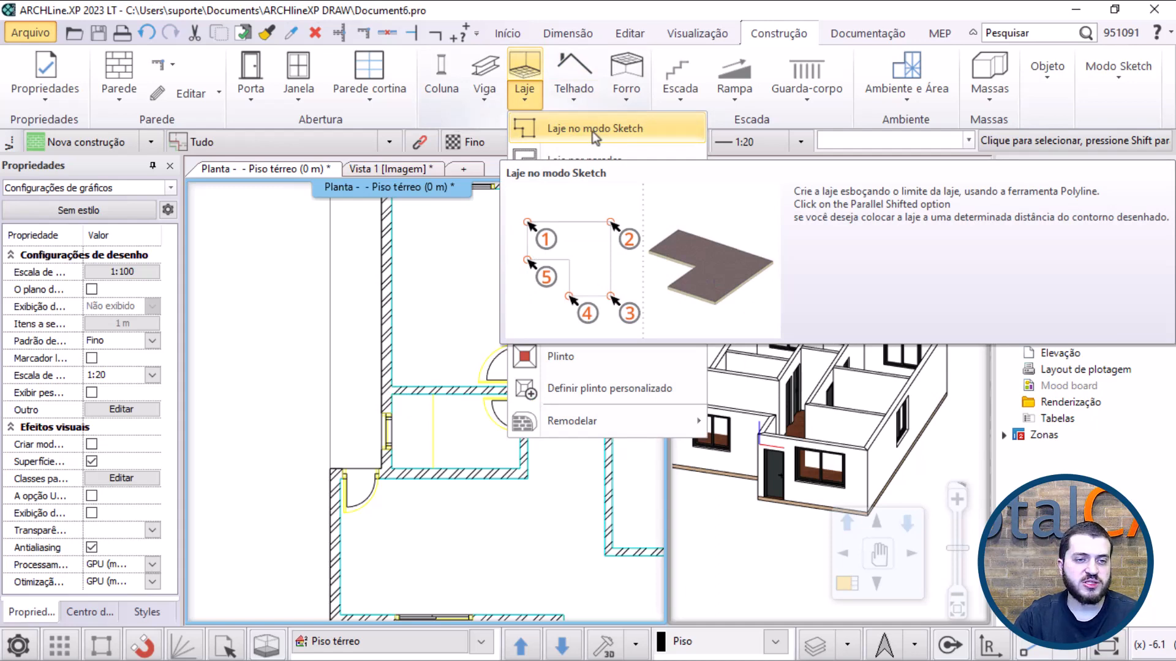
left_click(593, 131)
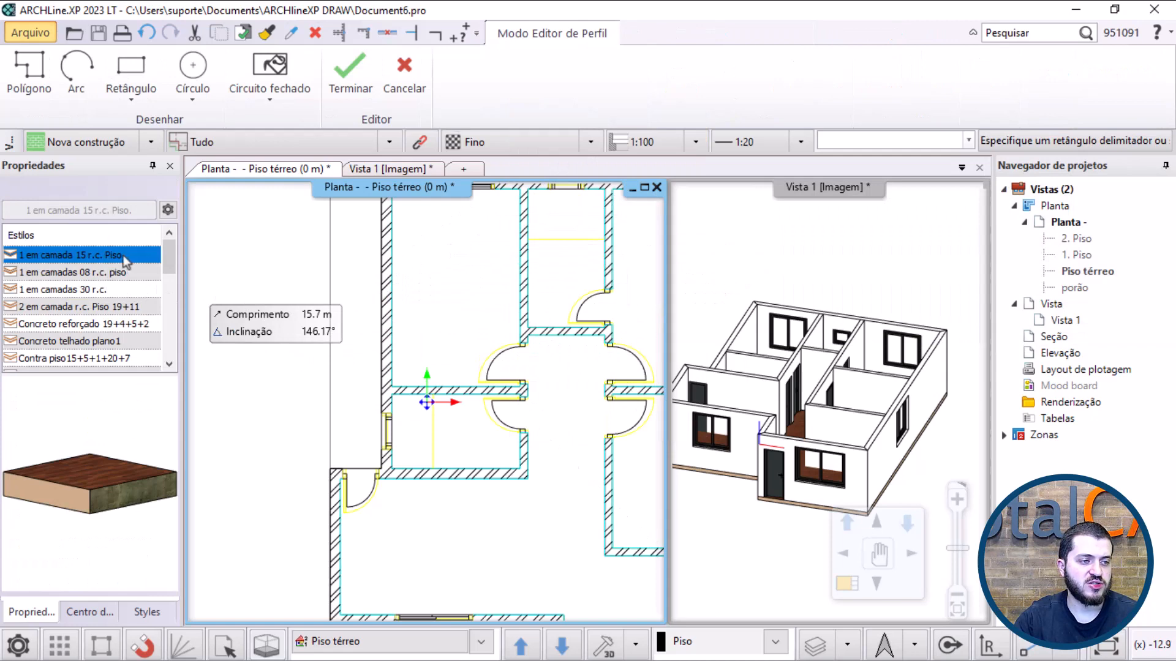
left_click(330, 470)
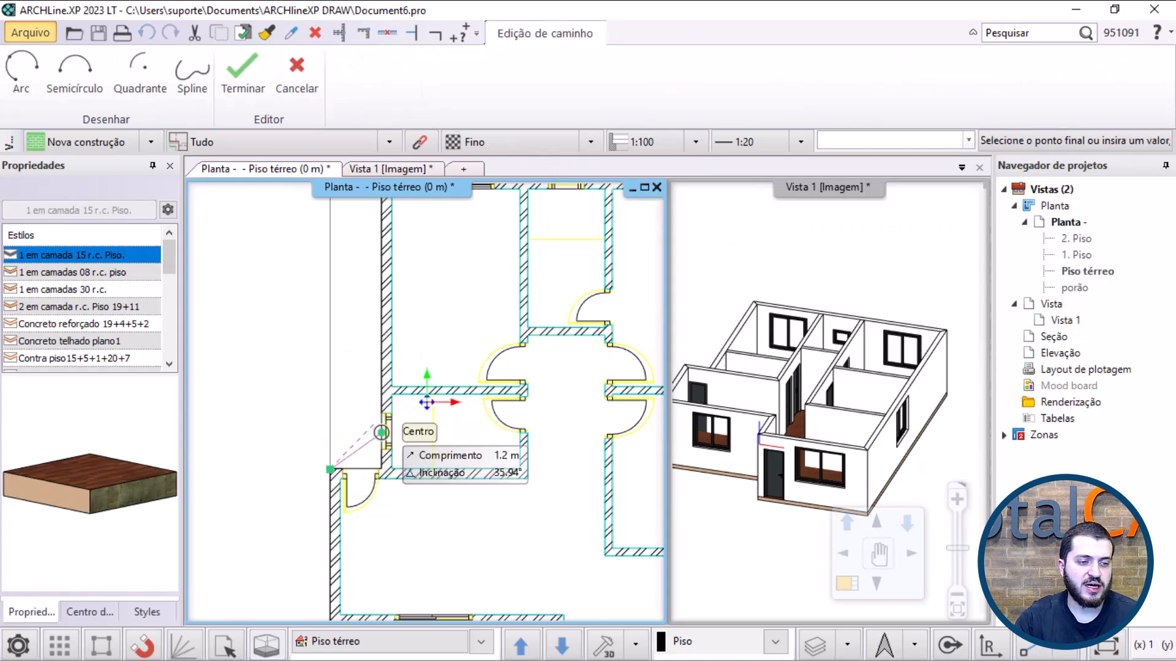
scroll(379, 453, "up", 5)
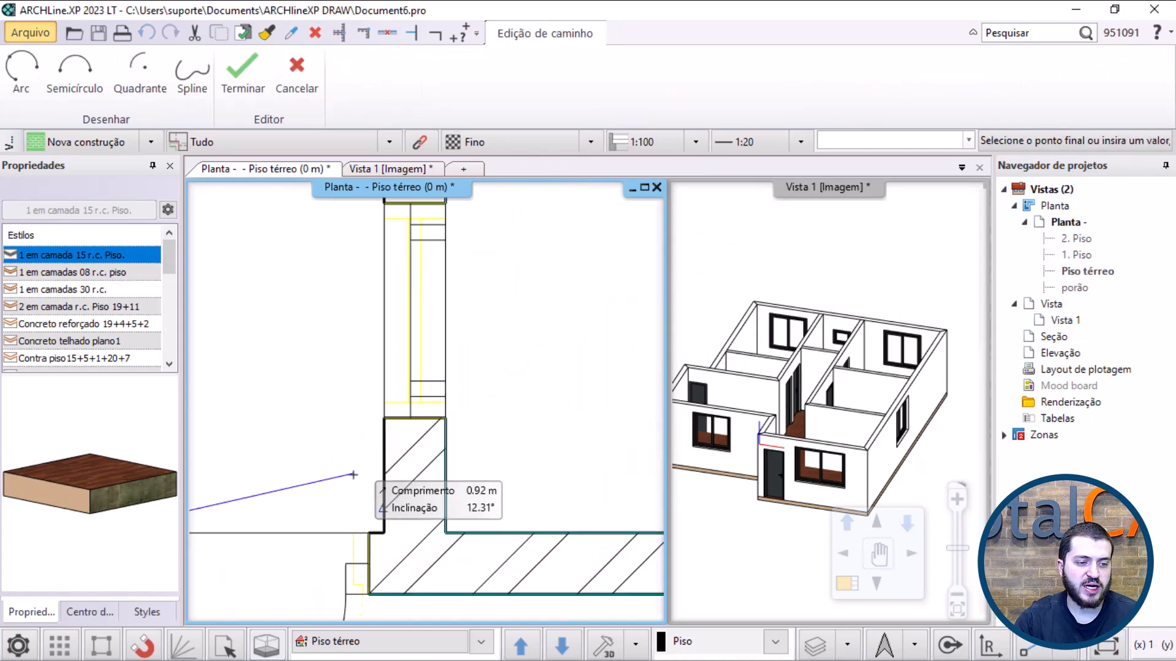
left_click(384, 532)
scroll(389, 526, "down", 3)
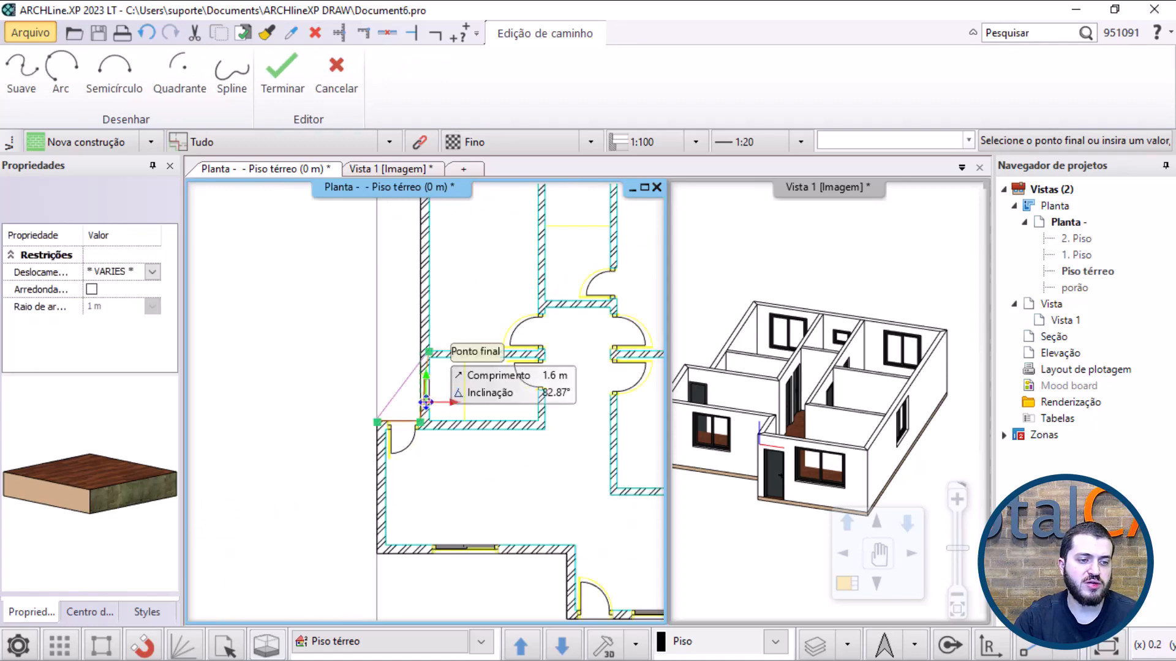
Step: Extend the outline along the side wall to the rear house corner and across to the lot corner, and finish the slab
middle_click_drag(420, 299, 406, 577)
scroll(395, 496, "up", 5)
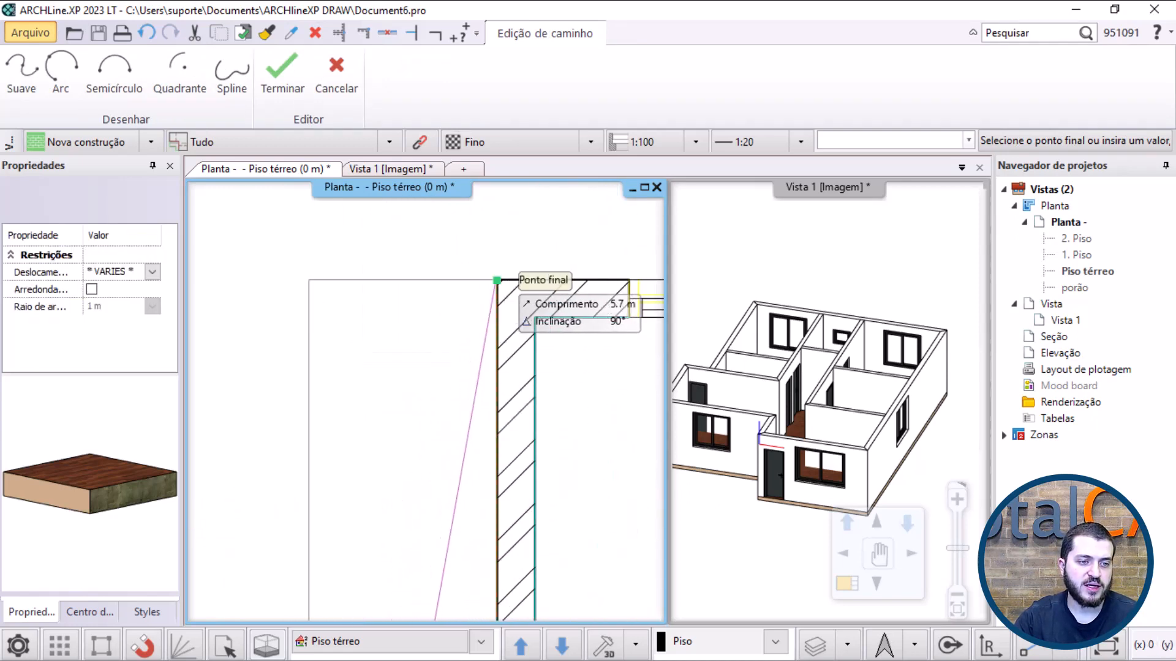
left_click(497, 280)
left_click(309, 281)
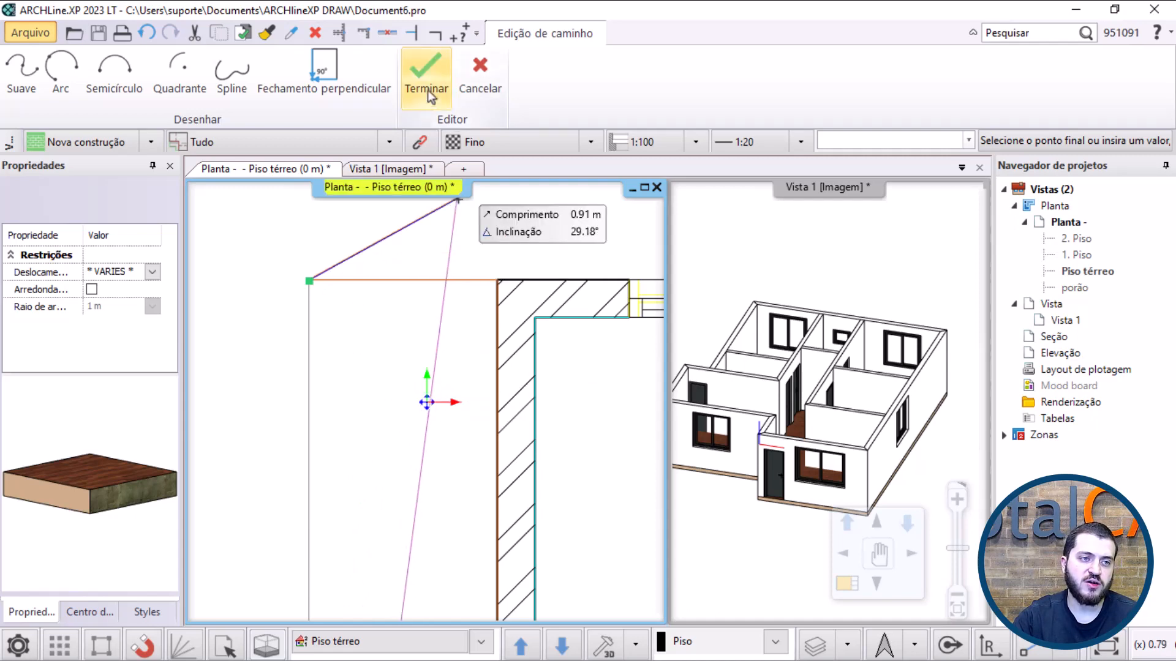
key("Return")
middle_click_drag(734, 416, 798, 429)
scroll(879, 450, "down", 3)
Step: Sketch a front yard slab outline from the house's front side corner along the lot line to both front lot corners
scroll(582, 417, "down", 9)
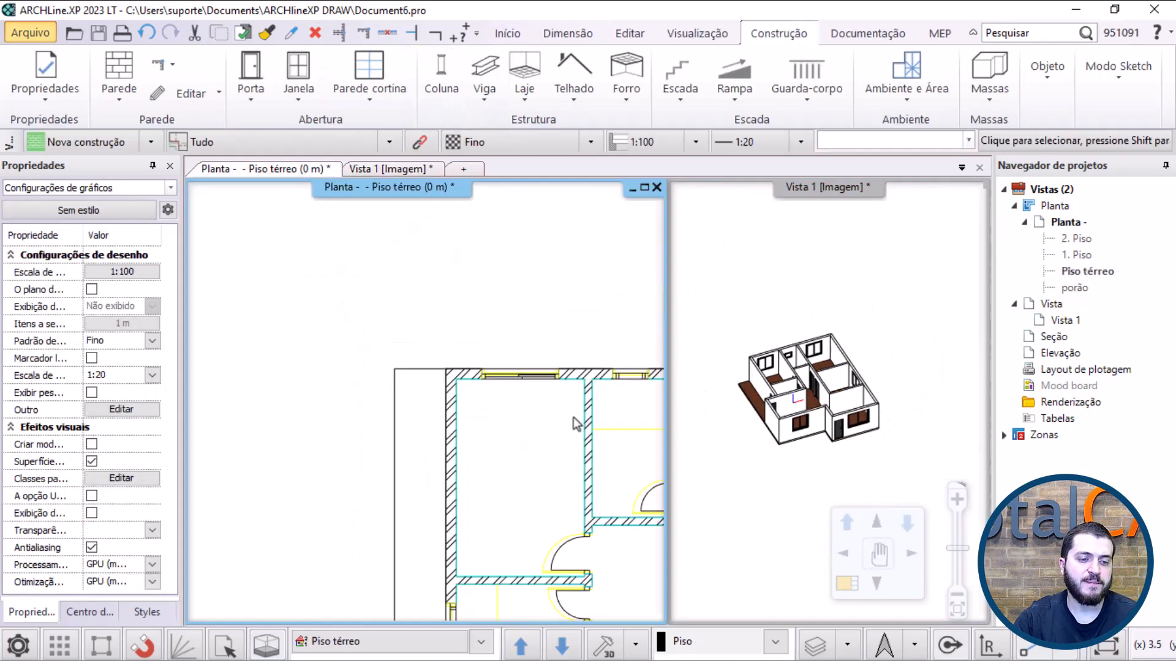
middle_click_drag(489, 594, 532, 462)
scroll(532, 463, "up", 2)
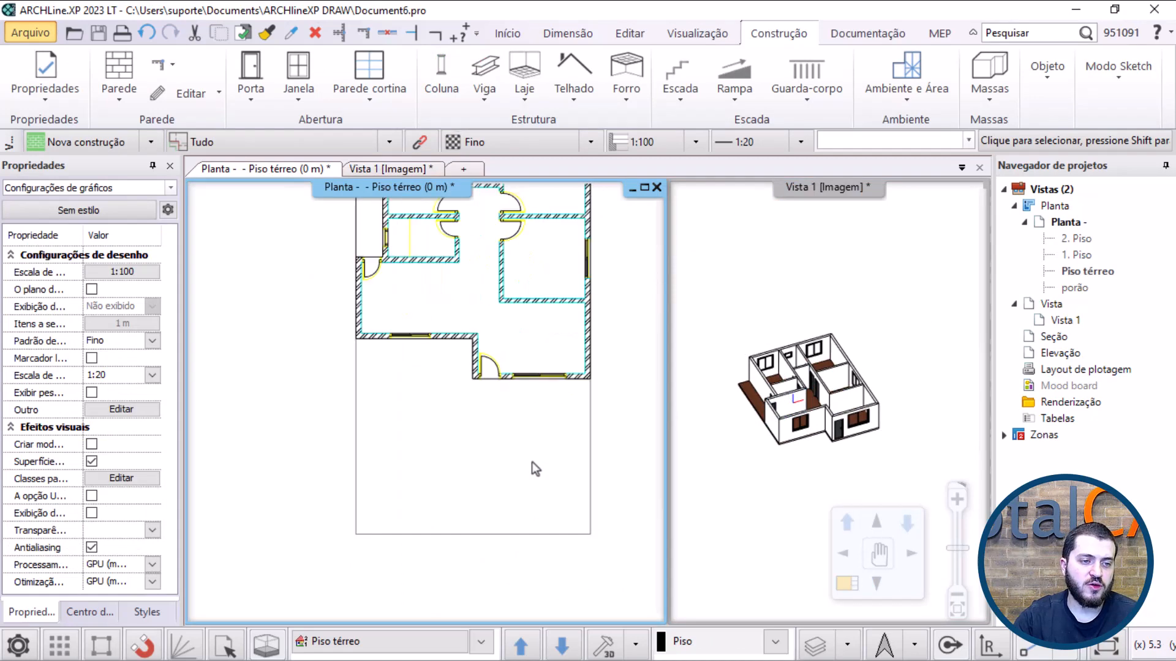
left_click(521, 103)
left_click(555, 130)
scroll(460, 358, "up", 3)
scroll(242, 306, "up", 3)
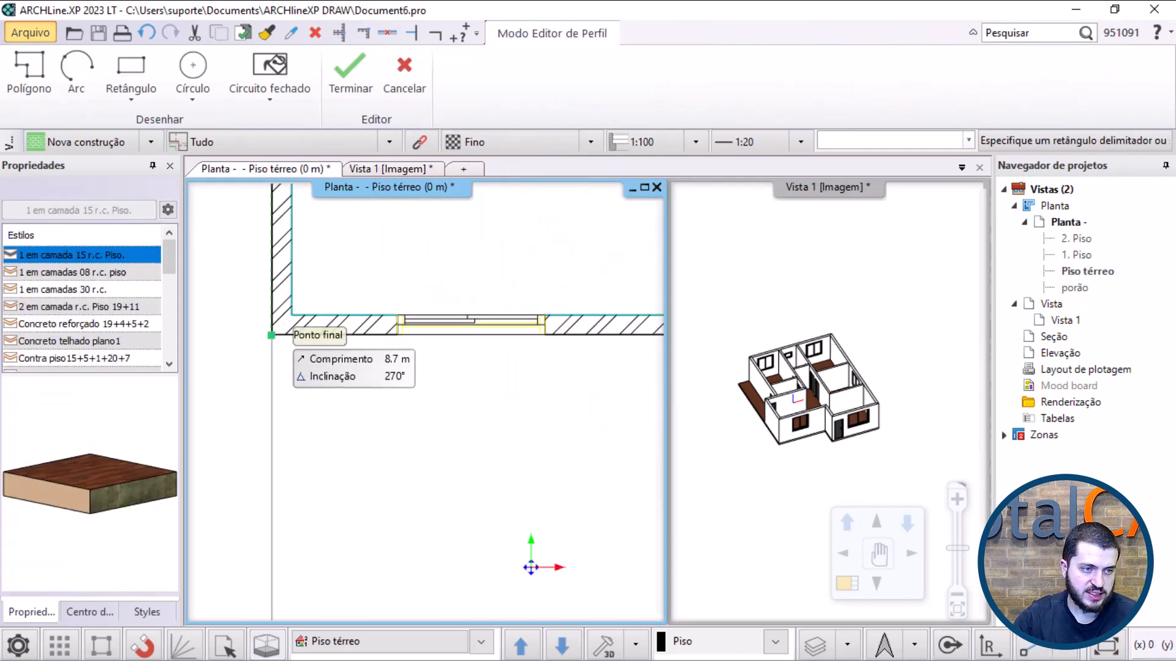
left_click(272, 335)
scroll(431, 403, "down", 3)
middle_click_drag(434, 481, 427, 332)
left_click(371, 462)
left_click(647, 462)
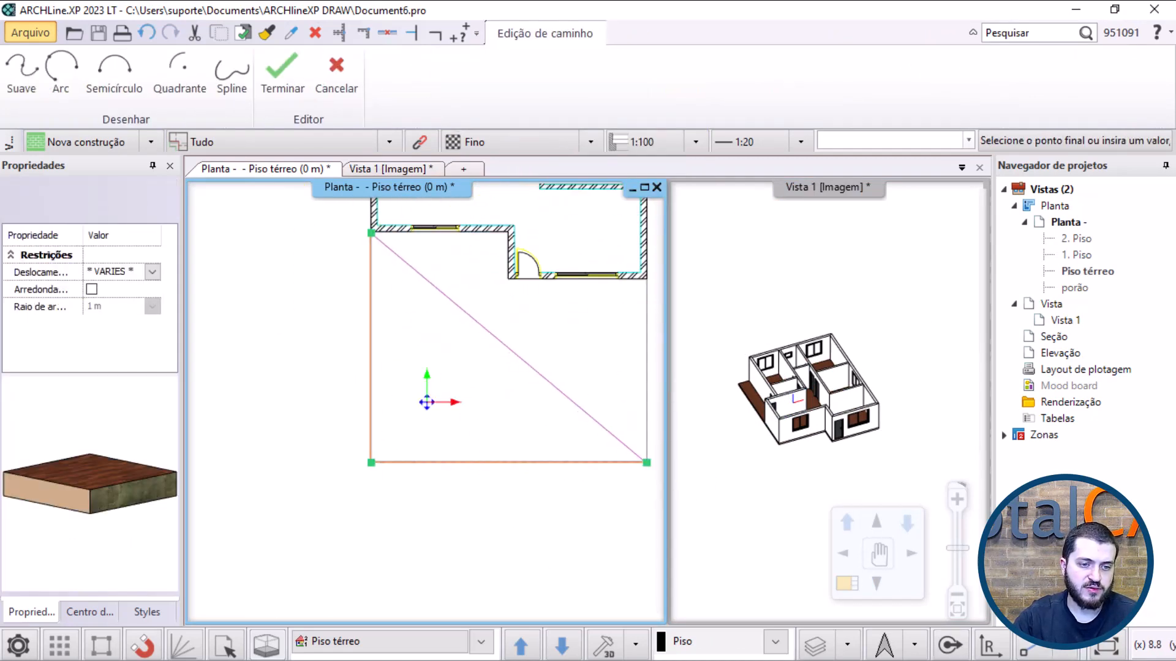
Step: Complete the front slab outline along the stepped facade through the entrance wall corners, and finish the slab
left_click(647, 279)
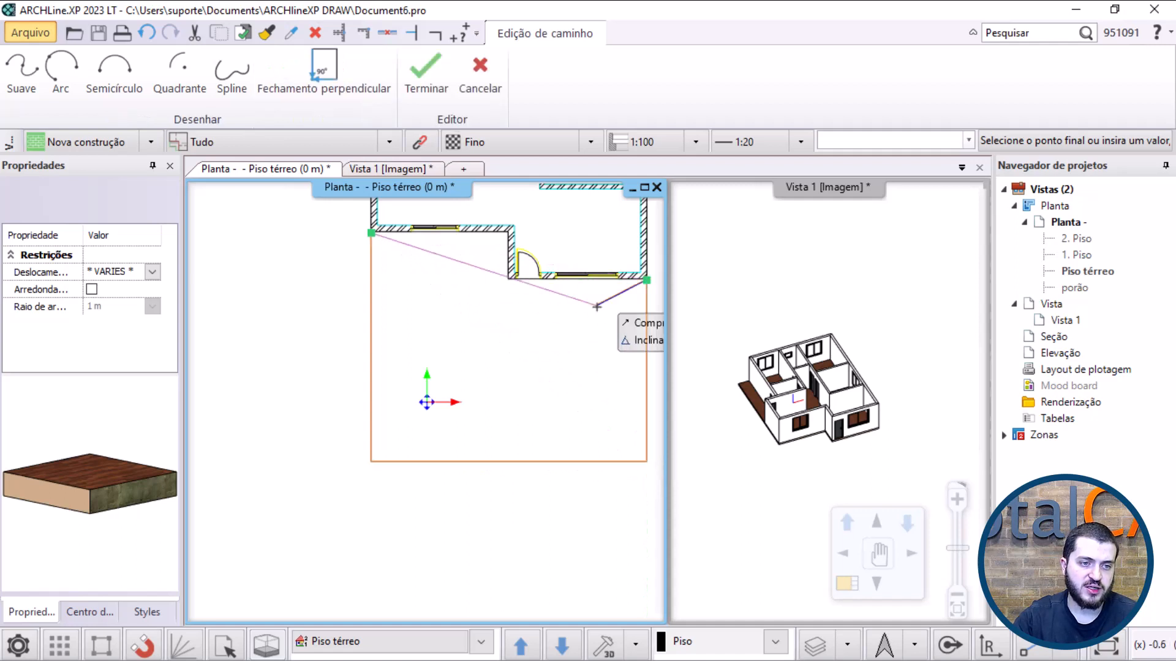
scroll(597, 239, "up", 2)
left_click(429, 317)
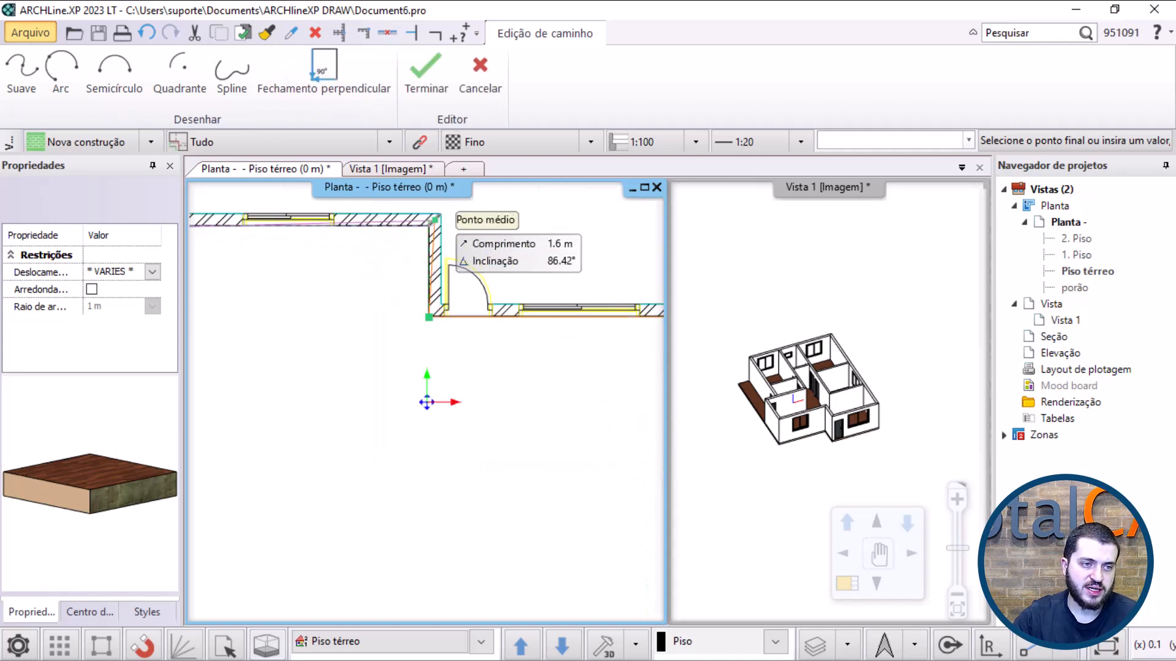
left_click(429, 226)
key("Return")
Step: Inspect the new slabs around the house in 3D, including the front slab's properties and its level at the entrance
left_click(824, 393)
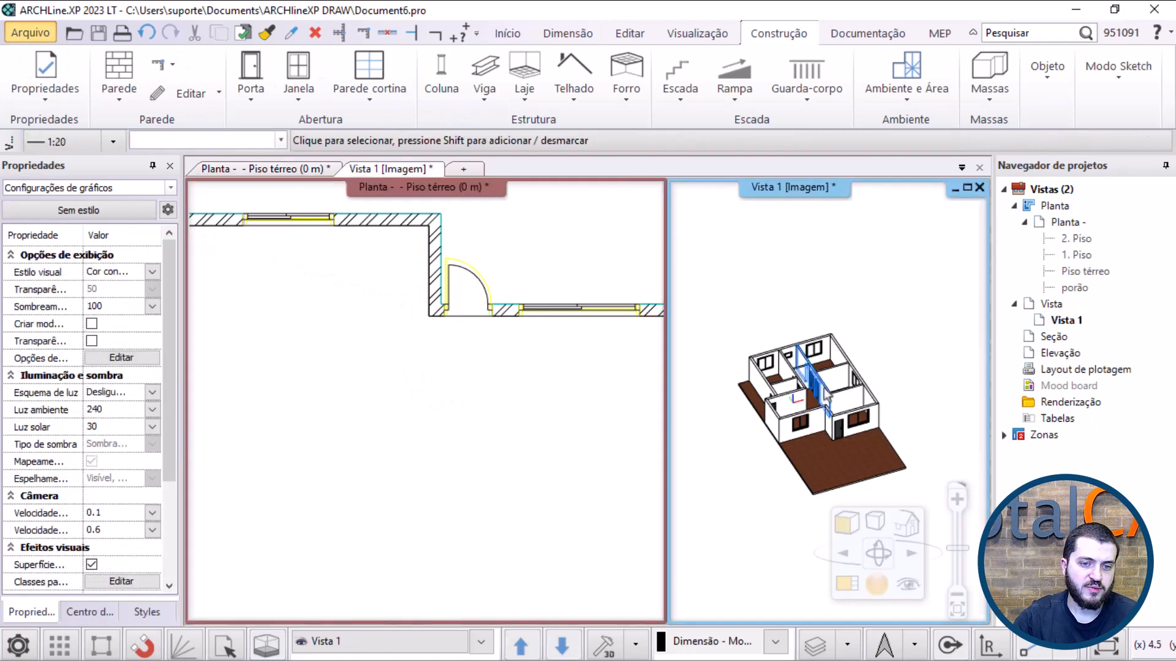
middle_click_drag(827, 395, 788, 405)
scroll(774, 401, "up", 3)
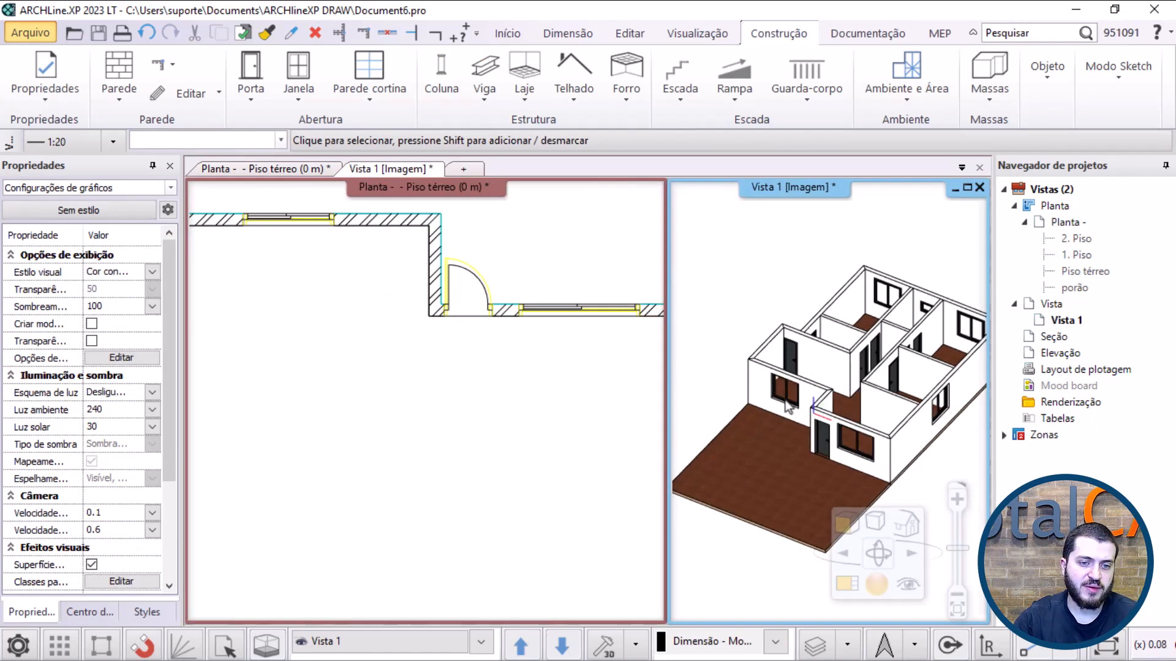
scroll(785, 408, "down", 5)
scroll(814, 439, "up", 10)
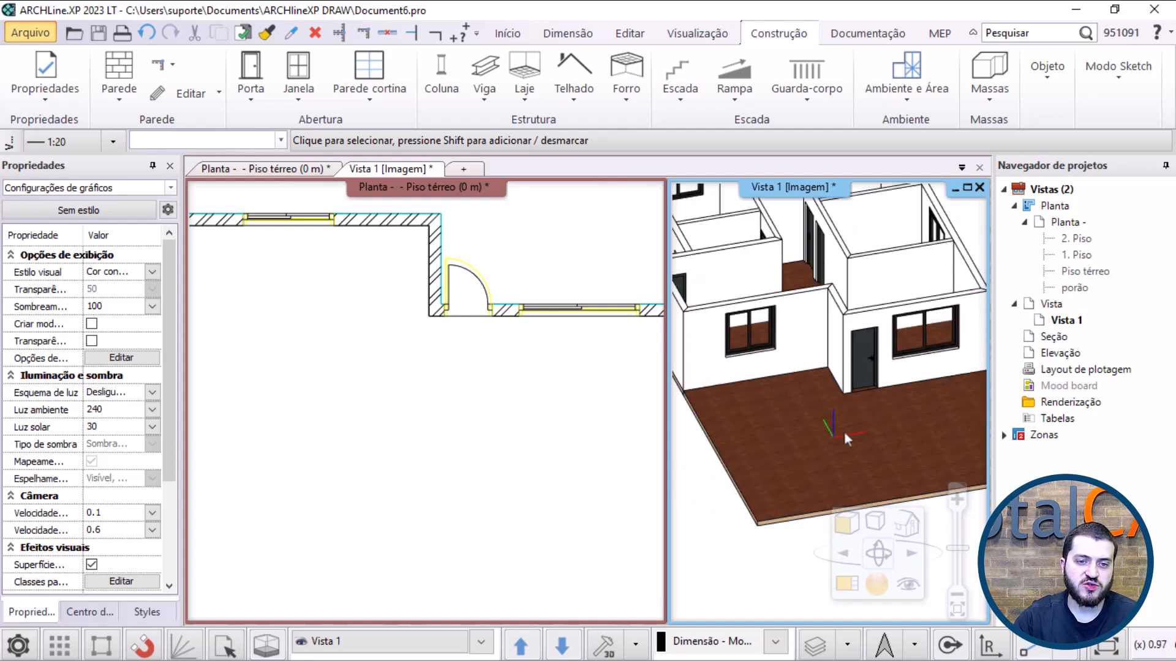
middle_click_drag(847, 439, 804, 460)
left_click(804, 461)
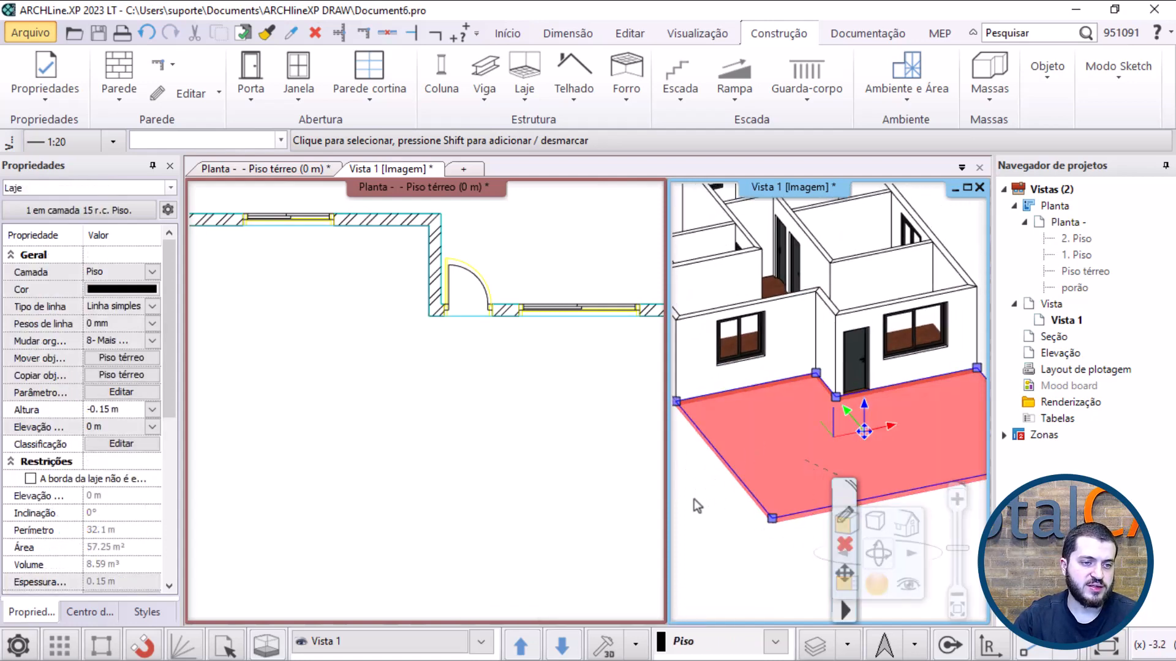
key("Escape")
scroll(554, 410, "down", 7)
Step: Open the front yard slab's properties and show all material categories for its upper face
left_click(538, 438)
middle_click(536, 453)
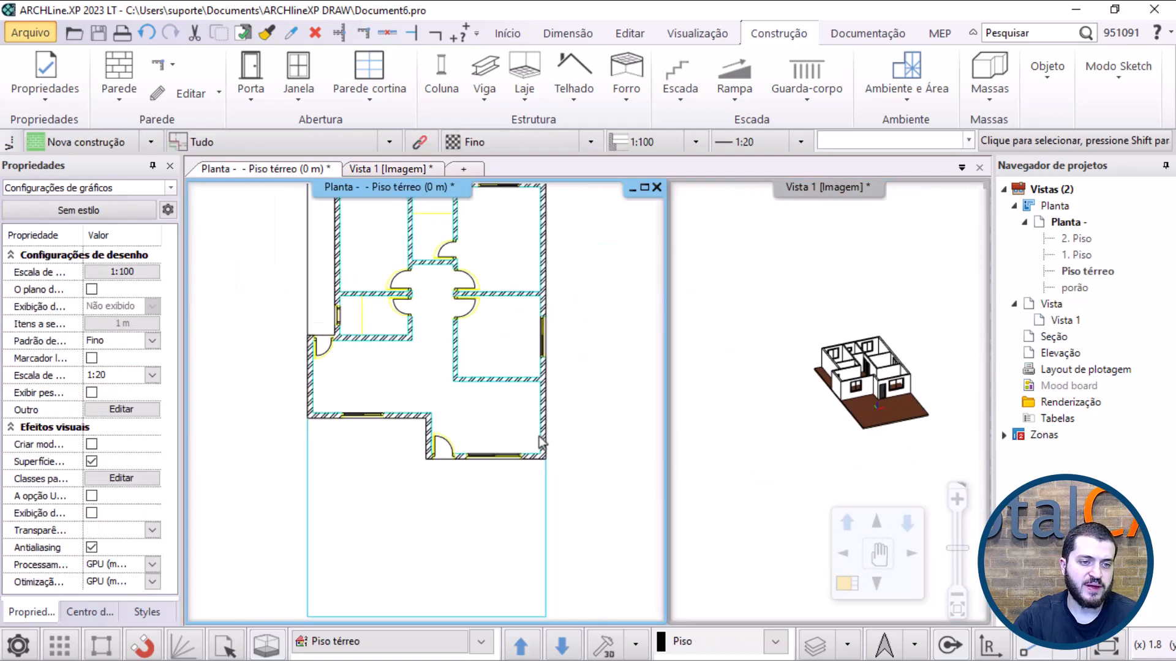
left_click(535, 519)
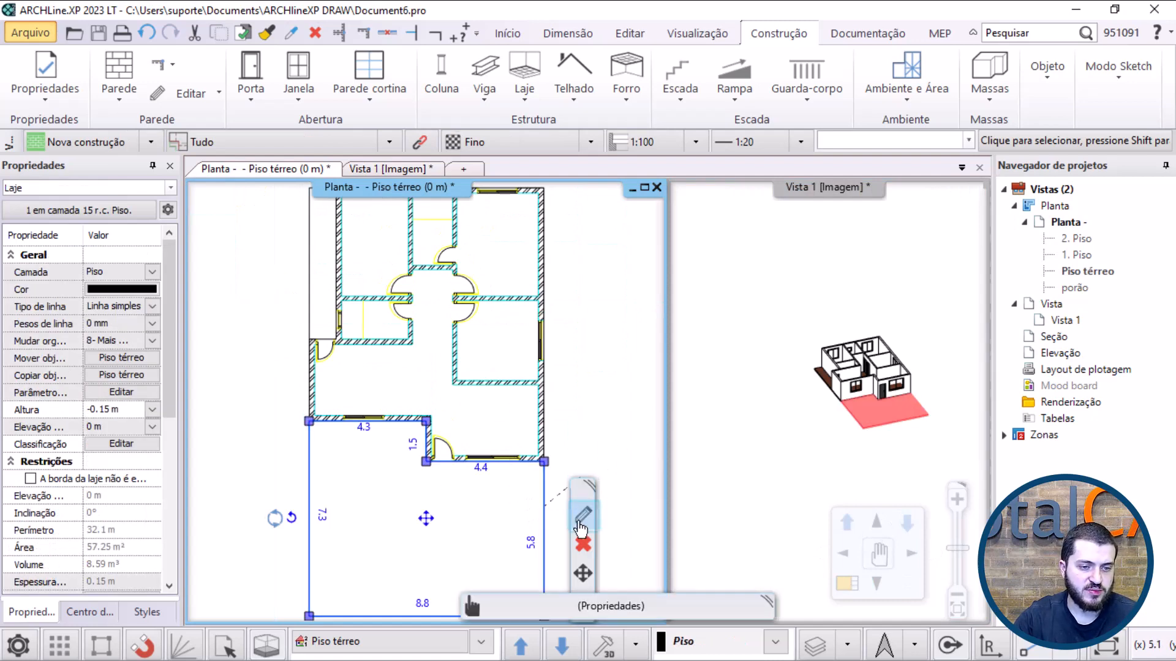
left_click(582, 516)
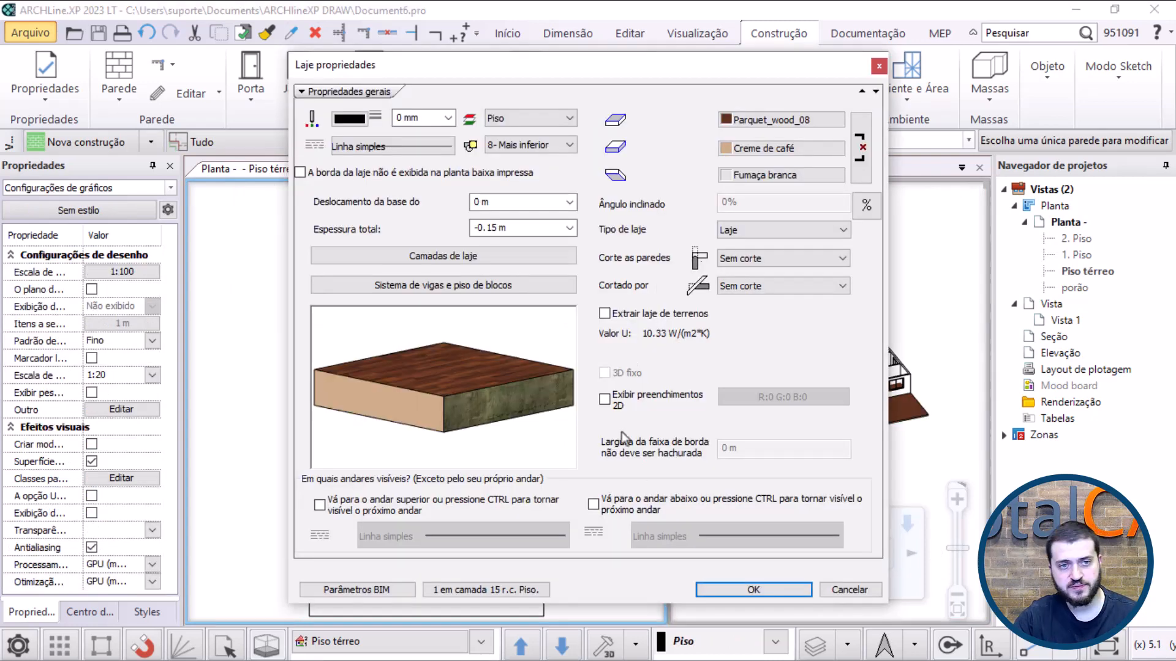
left_click(782, 119)
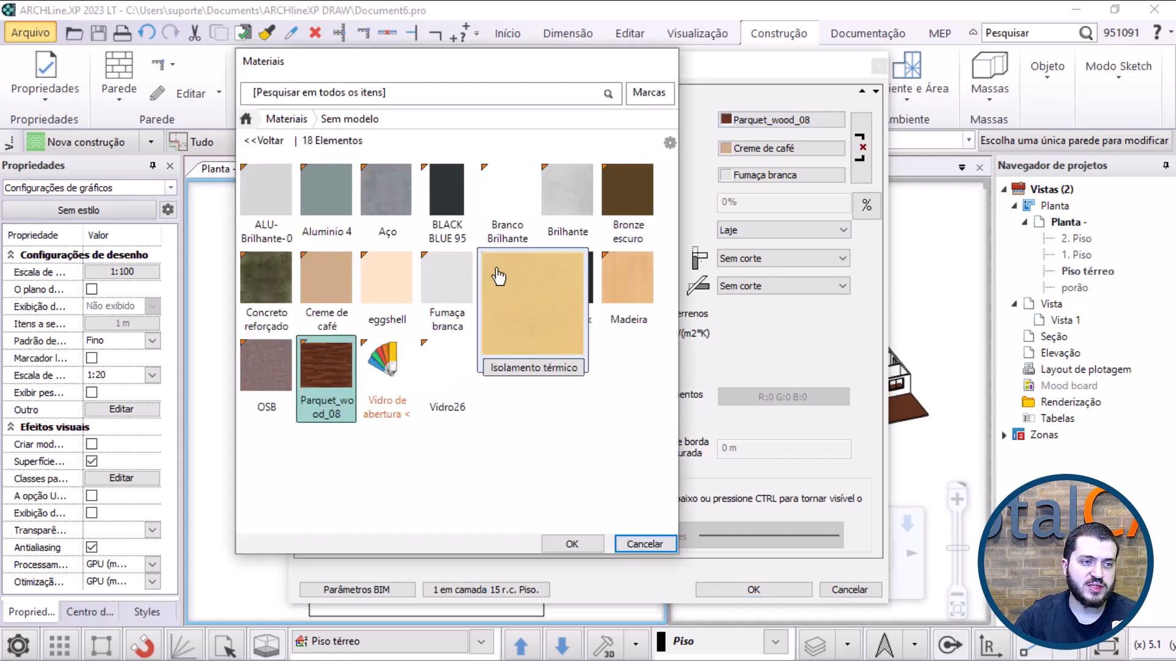
left_click(265, 141)
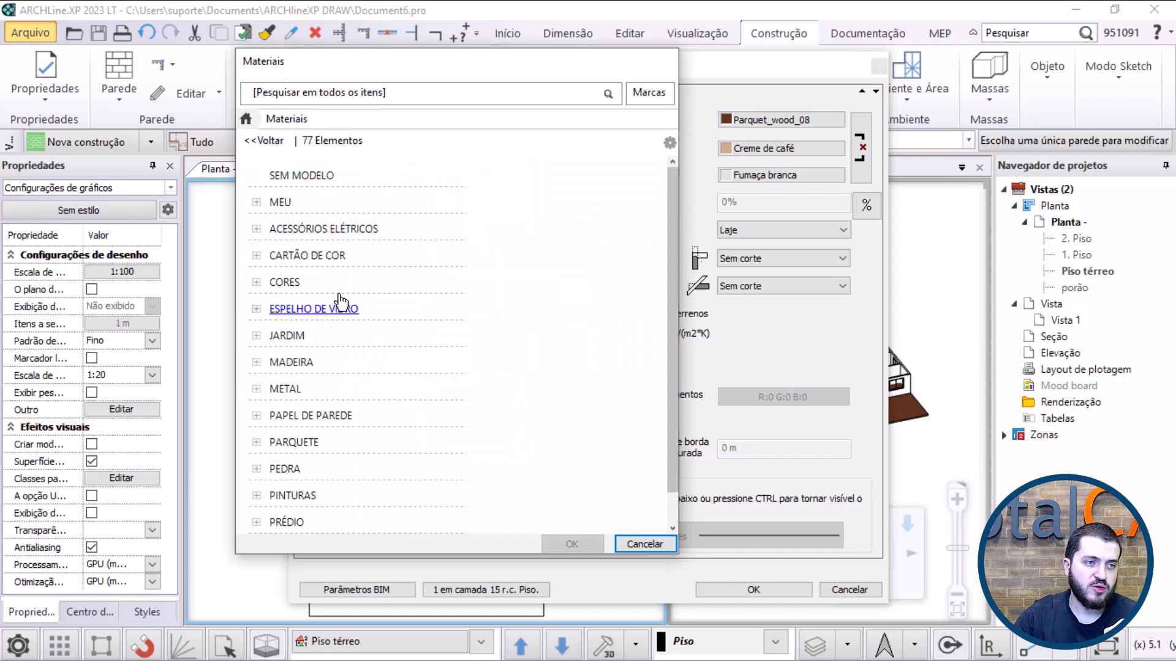
Step: Search the materials for "concreto" and apply Concreto claro to the front slab's upper face
left_click(409, 98)
type("c")
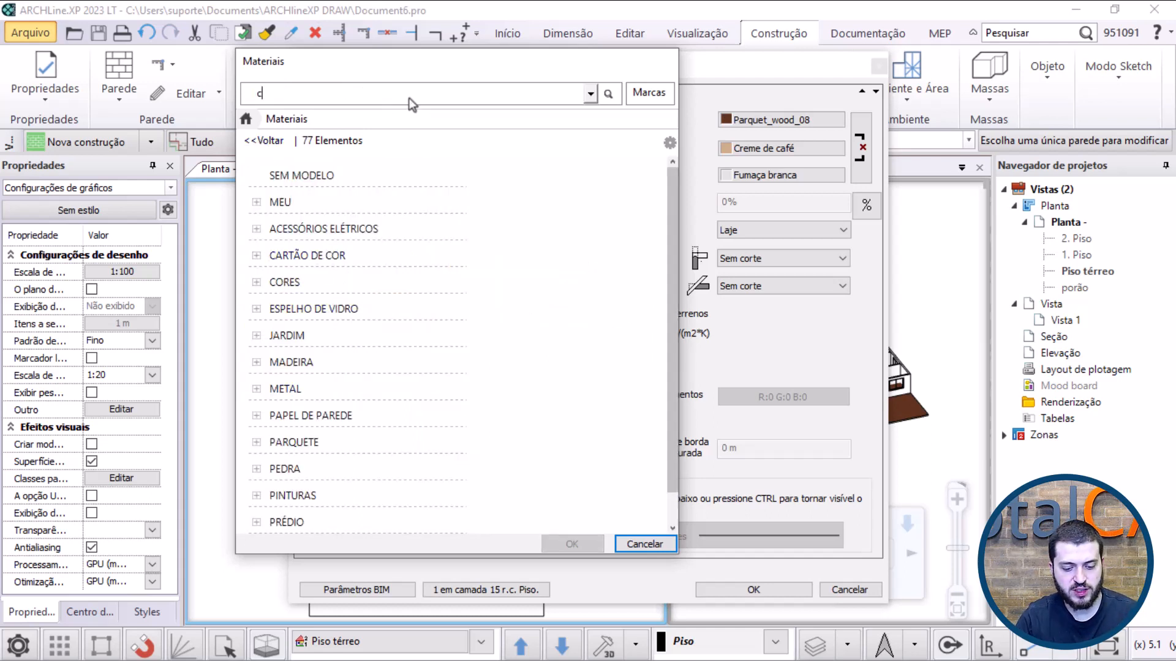
type("oncreto")
key("Return")
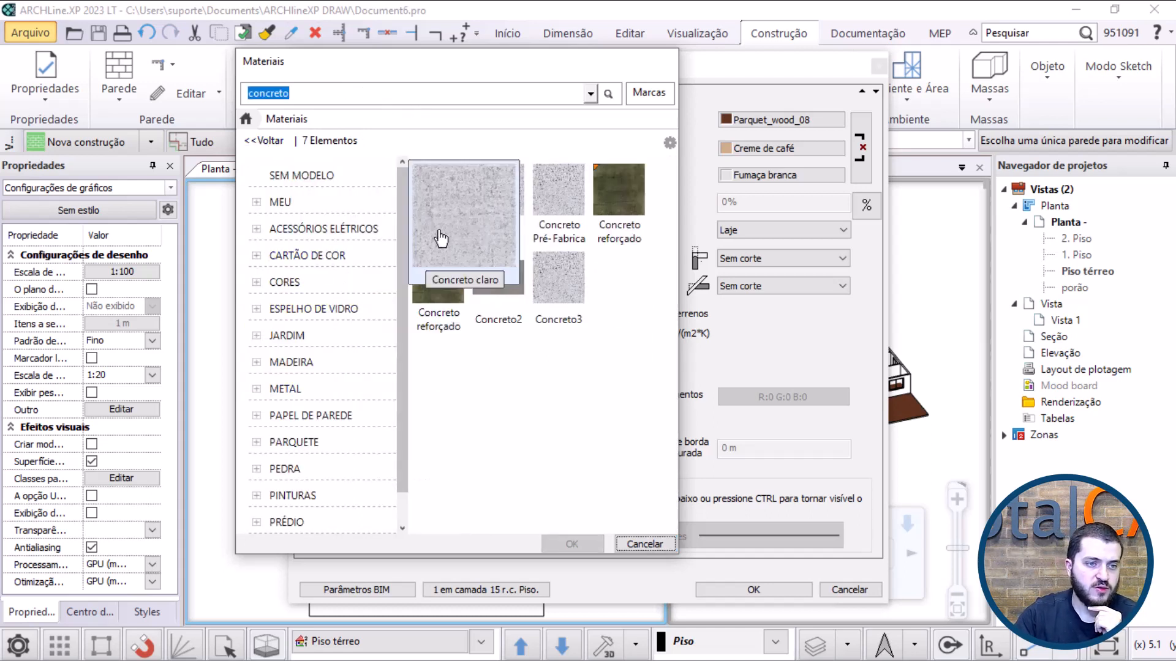
left_click(439, 230)
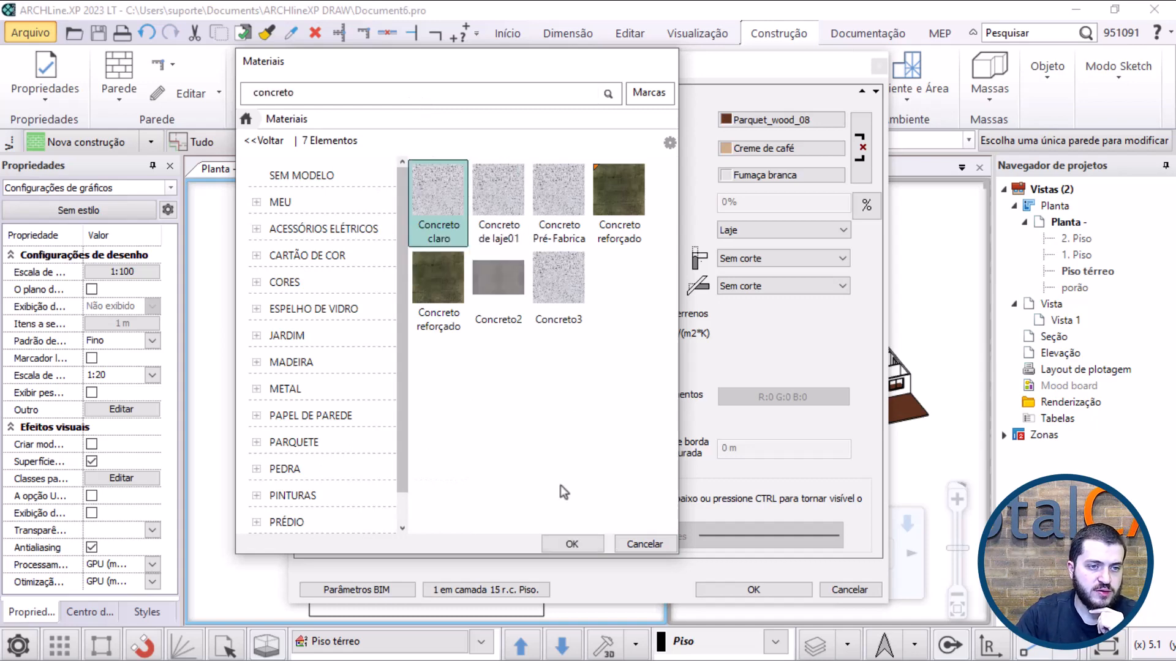
left_click(569, 541)
left_click(718, 588)
Step: Open the side yard slab's properties and show all material categories for its upper face
left_click(884, 398)
scroll(884, 398, "up", 6)
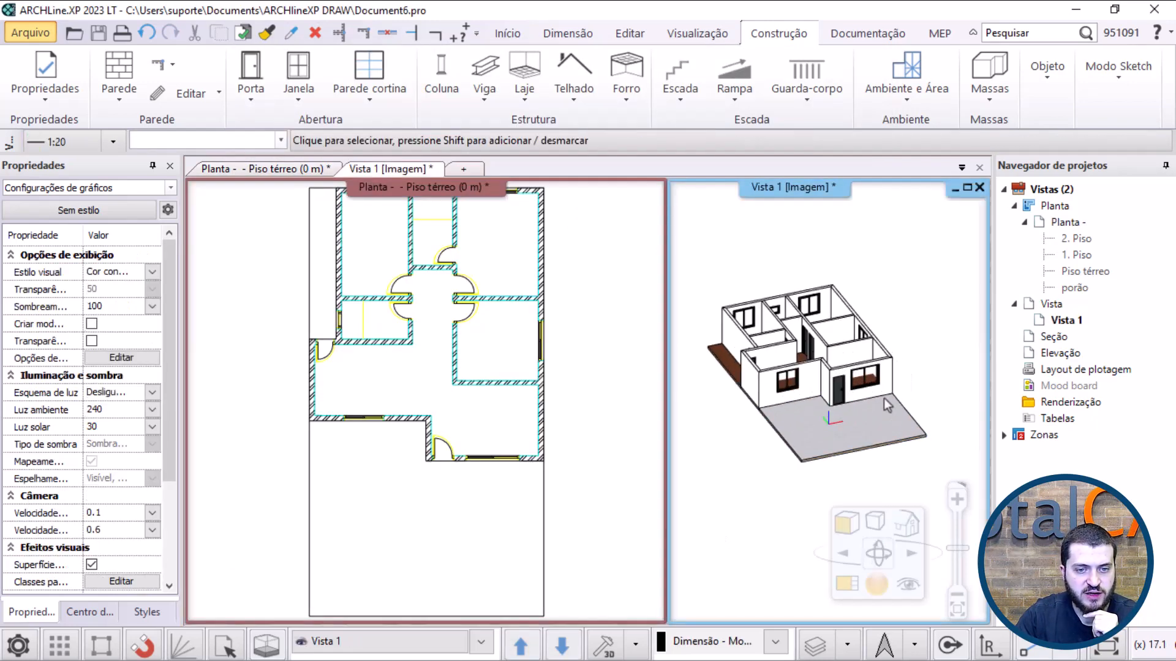
scroll(875, 419, "down", 3)
scroll(744, 381, "up", 4)
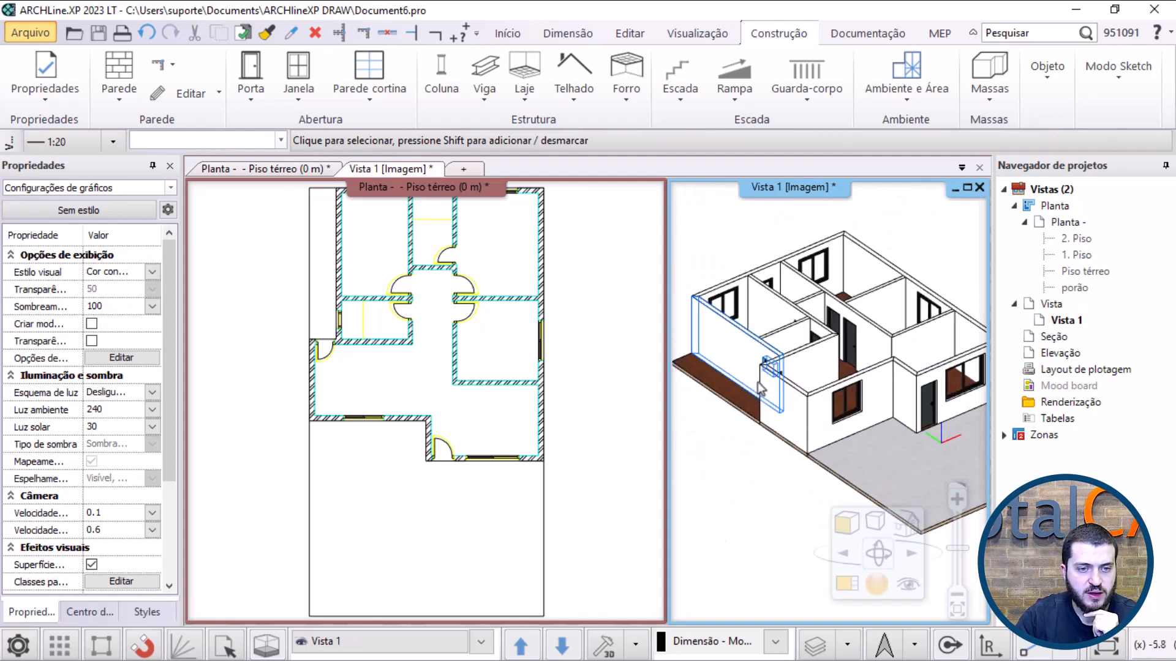
left_click(726, 396)
left_click(757, 459)
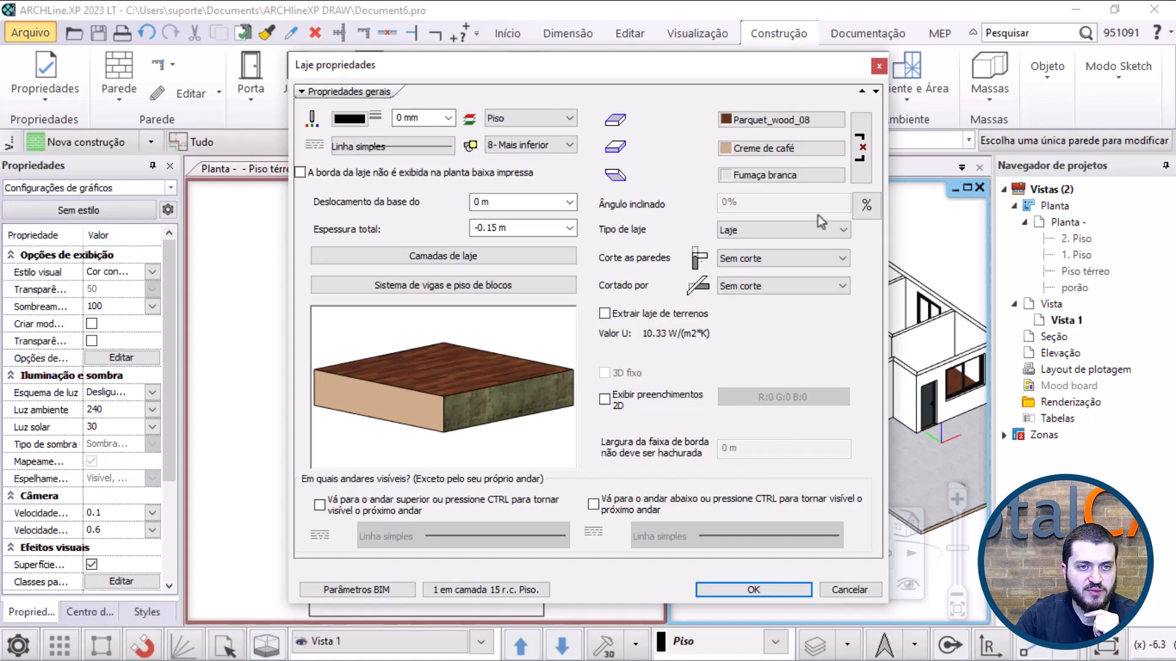
left_click(773, 120)
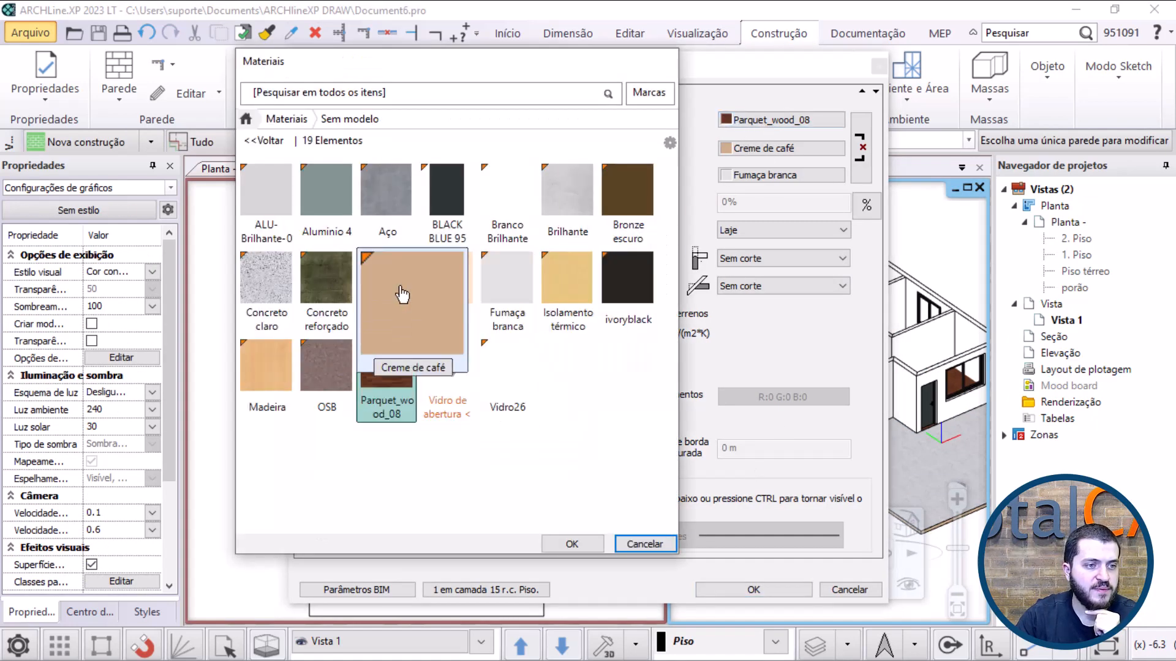
left_click(275, 147)
Step: Apply the speckled beige ARCHITECT_GRANIT_3 tile from the Telha Interior category to the side slab's upper face
scroll(391, 392, "down", 3)
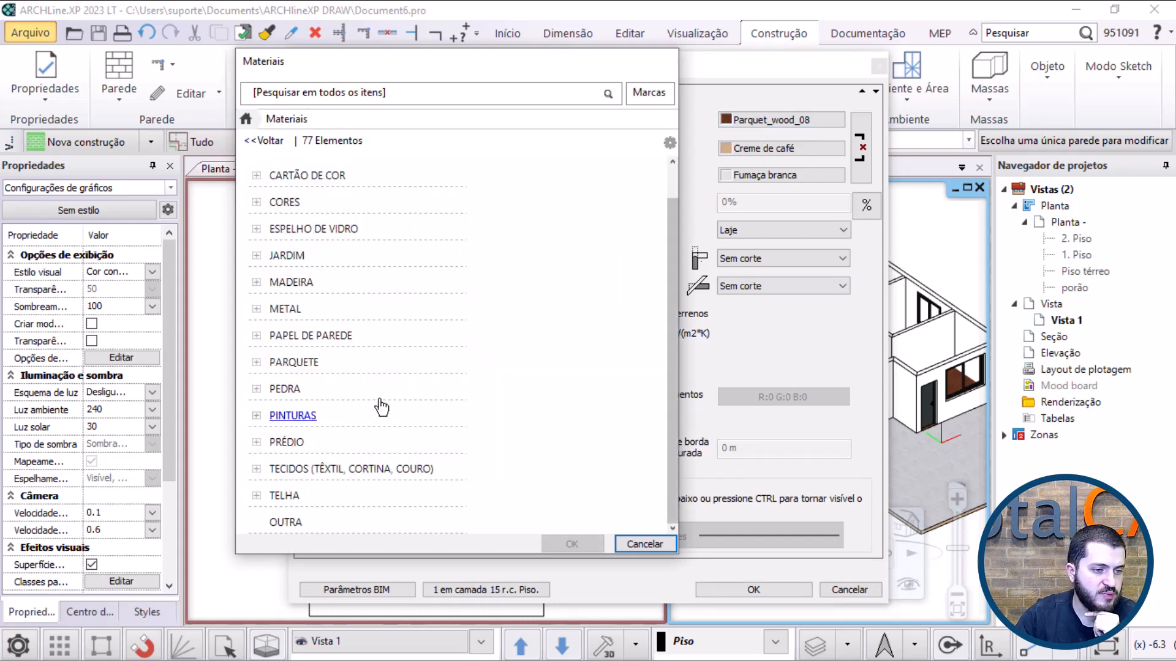
left_click(335, 490)
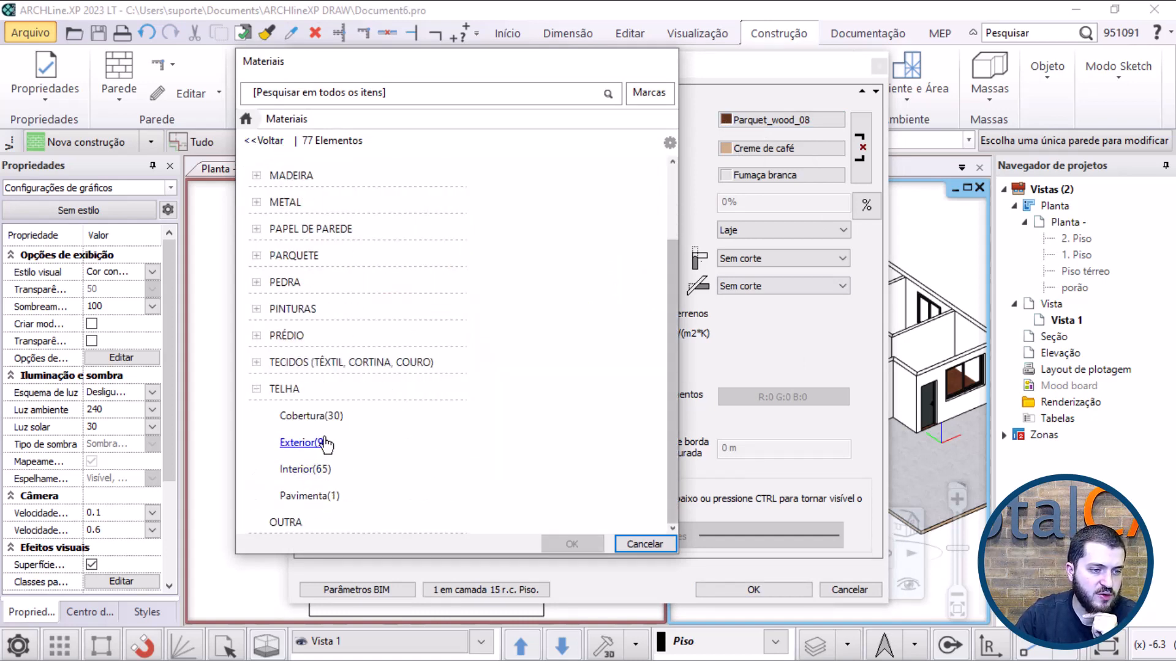
left_click(316, 471)
mouse_move(606, 468)
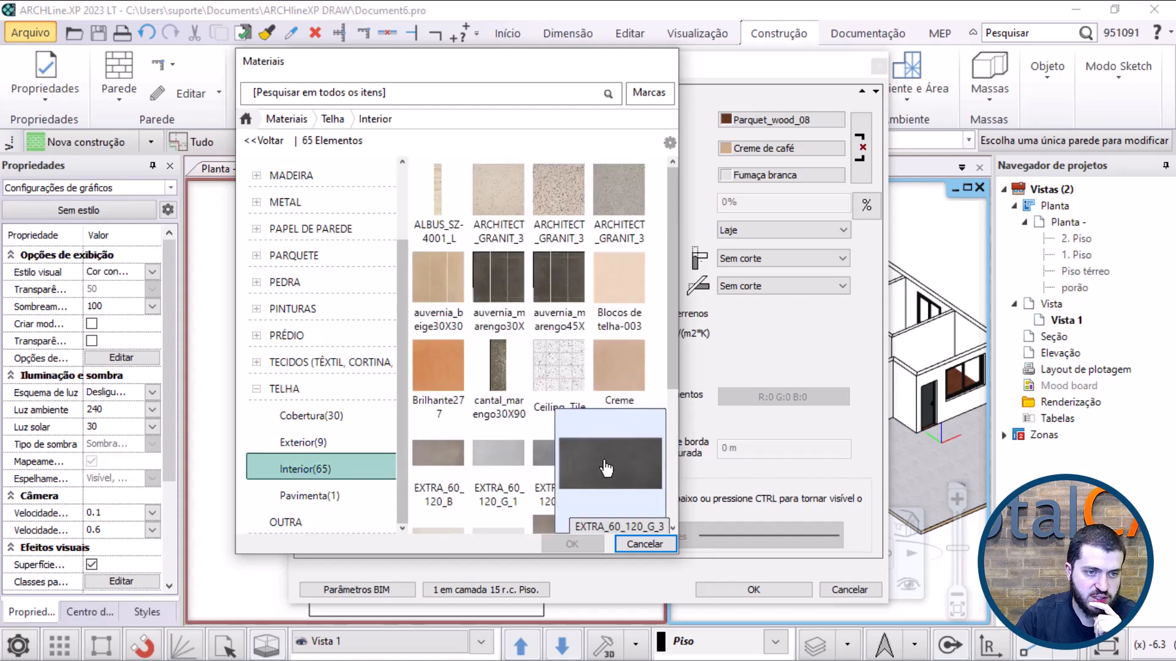
mouse_move(643, 414)
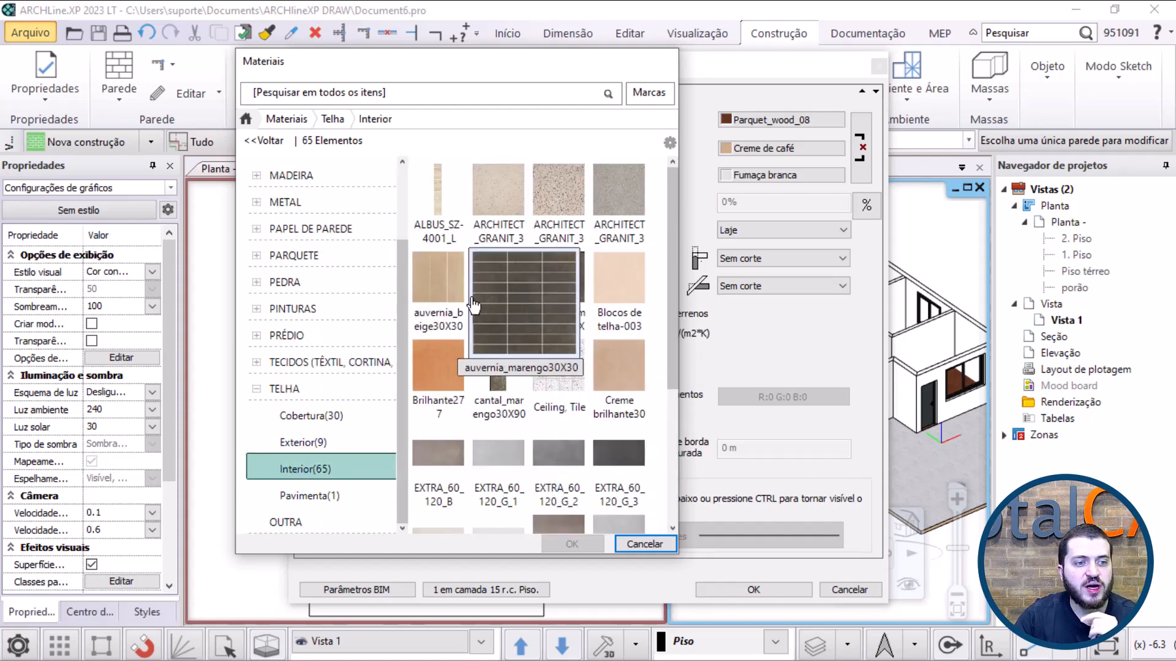
left_click(544, 219)
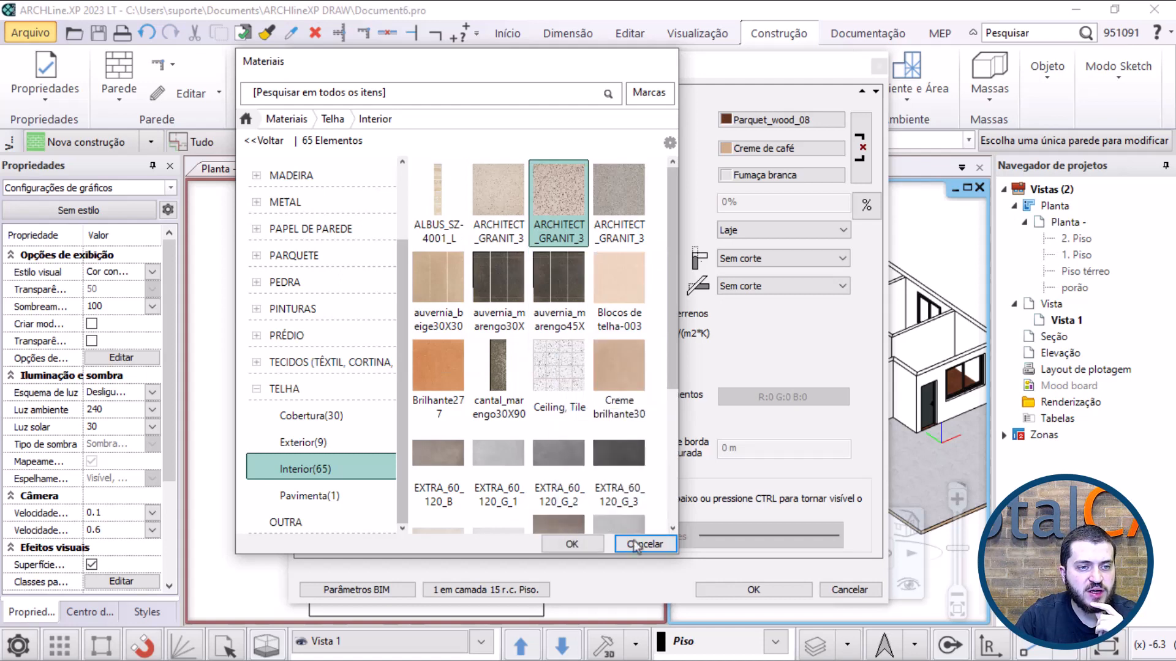
left_click(572, 544)
left_click(743, 589)
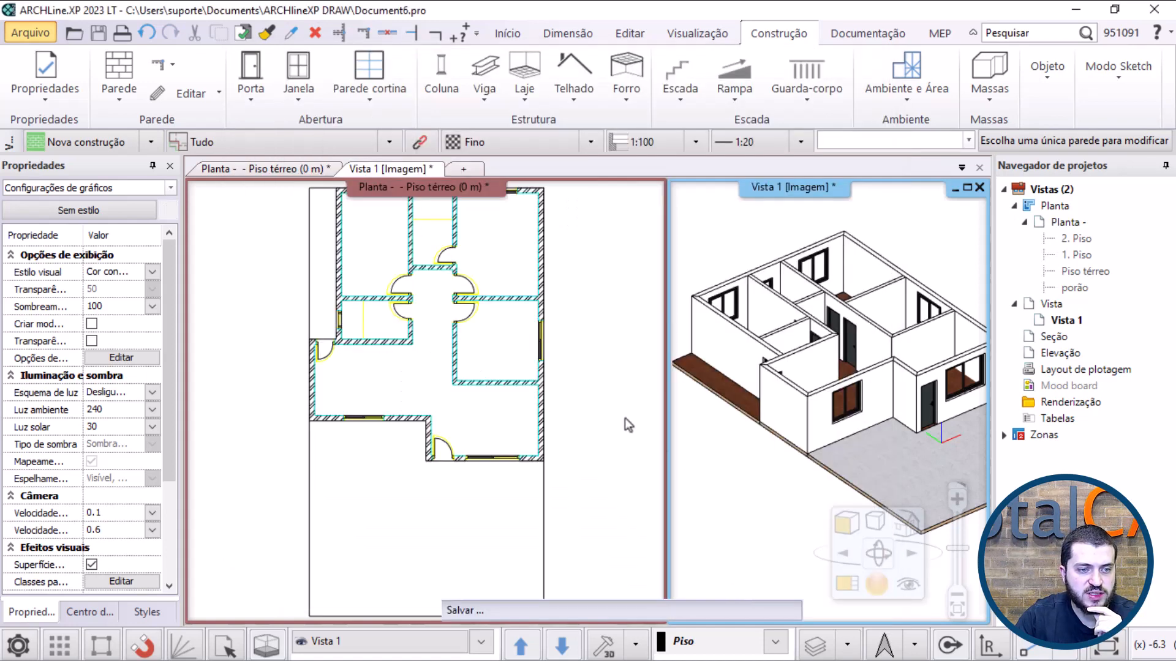
Step: Open the properties of the slab inside the house and show all material categories for its upper face
scroll(795, 406, "up", 10)
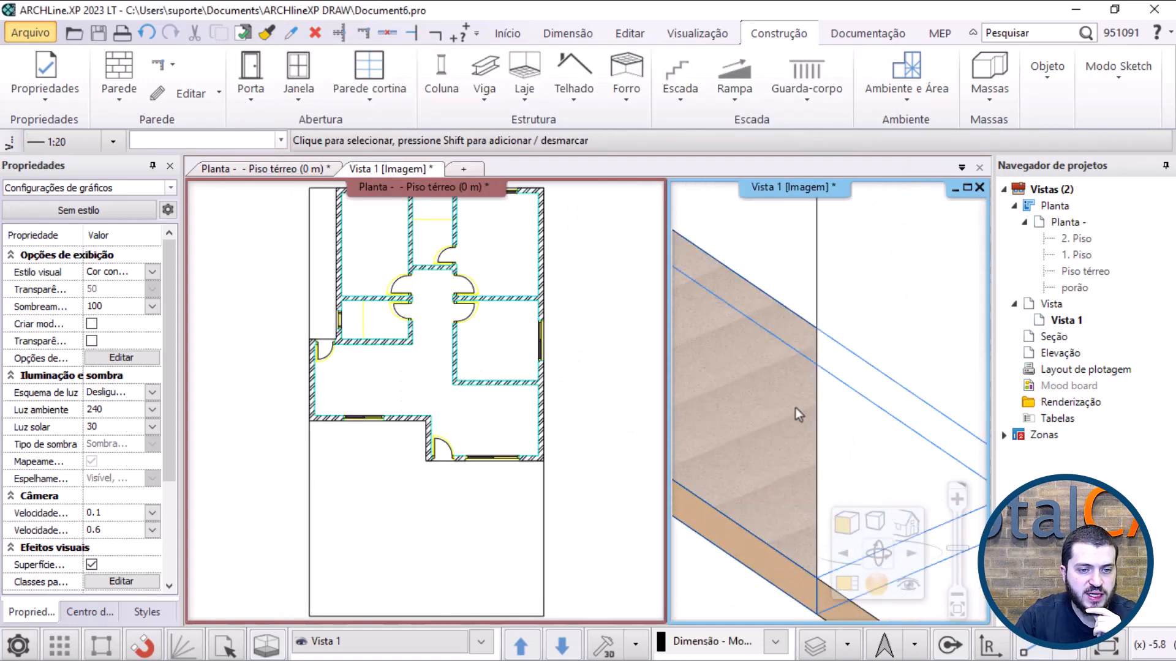
scroll(784, 441, "down", 8)
scroll(850, 398, "up", 5)
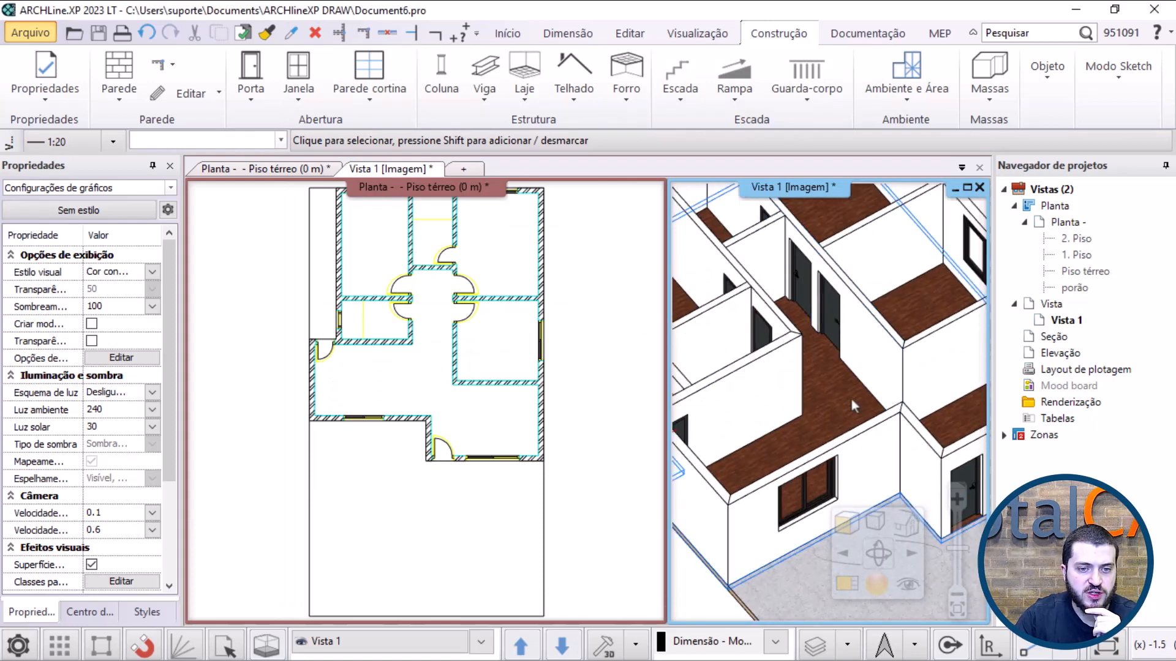
left_click(850, 398)
left_click(891, 462)
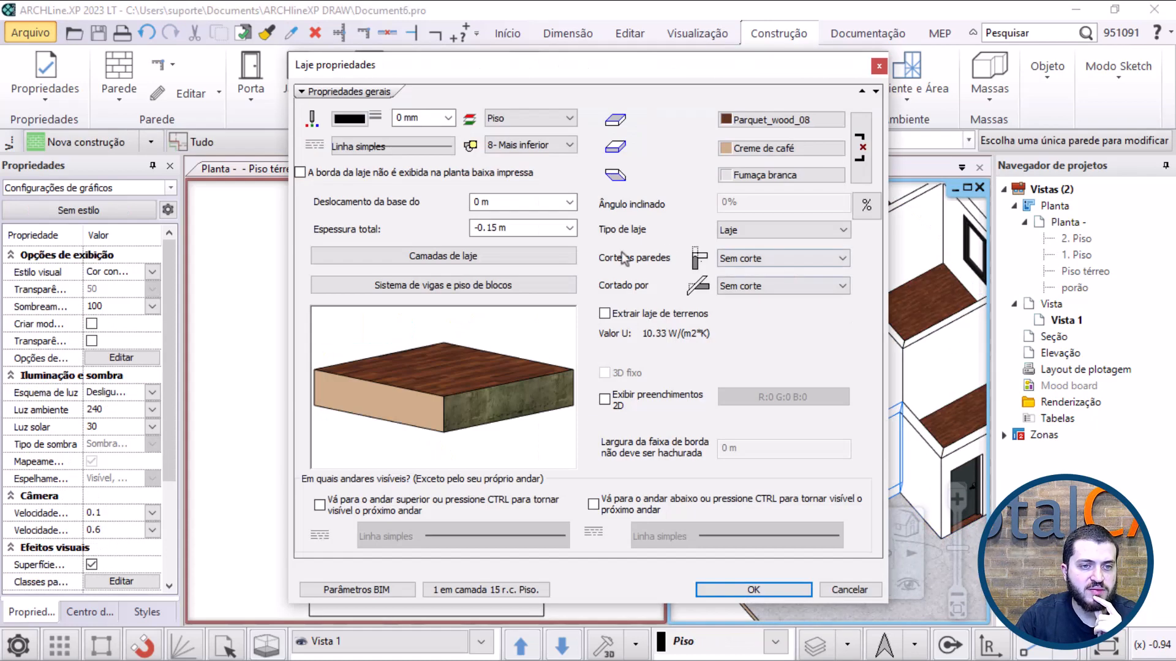
left_click(744, 125)
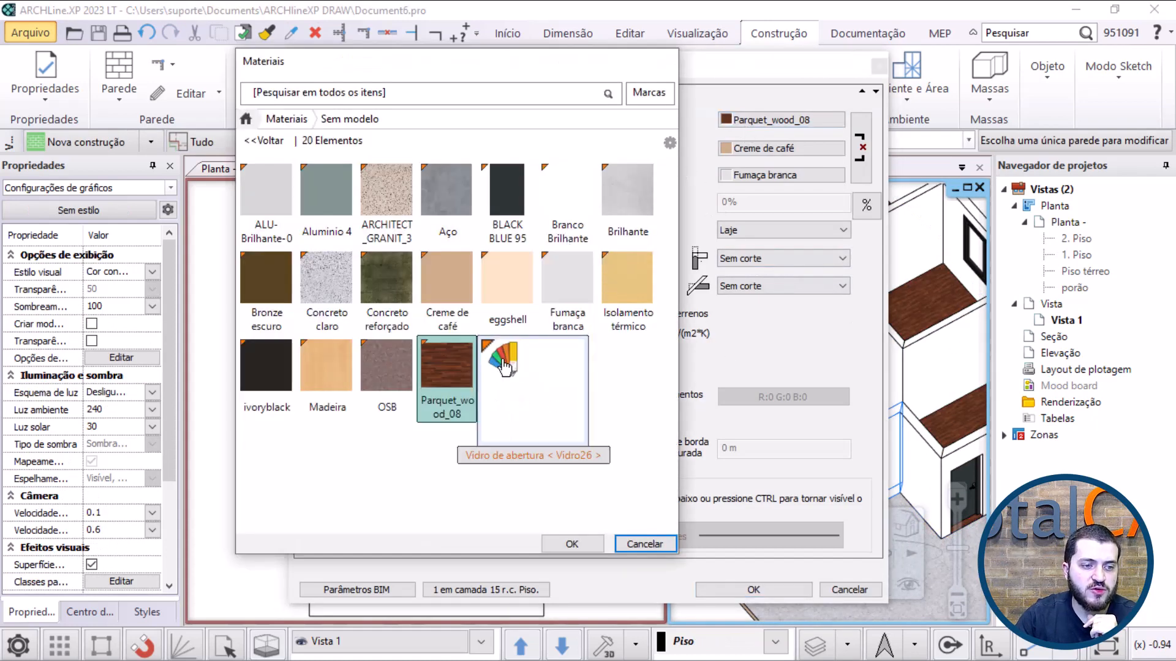
left_click(271, 141)
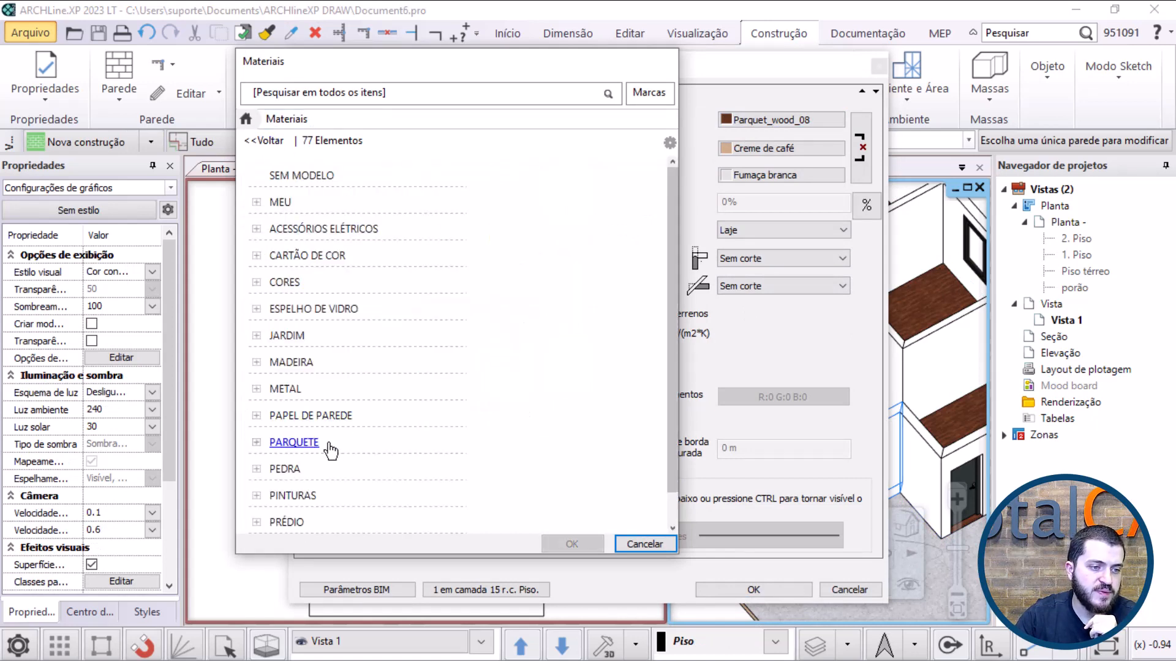
Step: Apply parquet_wood_03 from the Parquete Tiras category to the interior slab's upper face
left_click(331, 444)
scroll(381, 380, "down", 2)
left_click(355, 417)
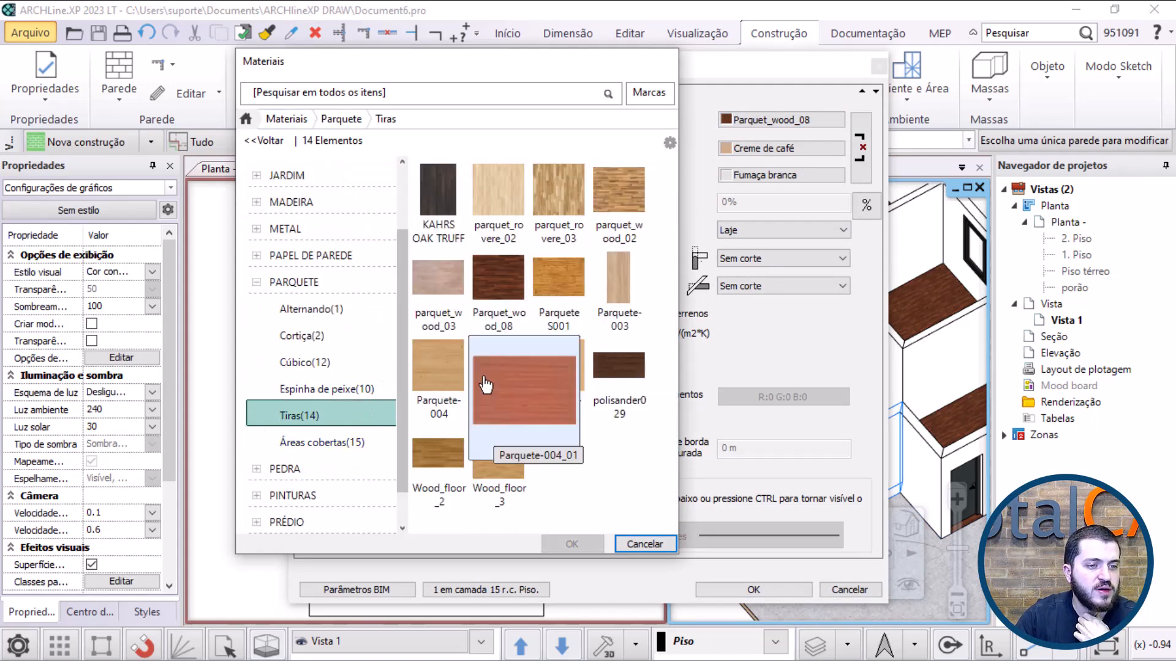
left_click(450, 294)
left_click(588, 543)
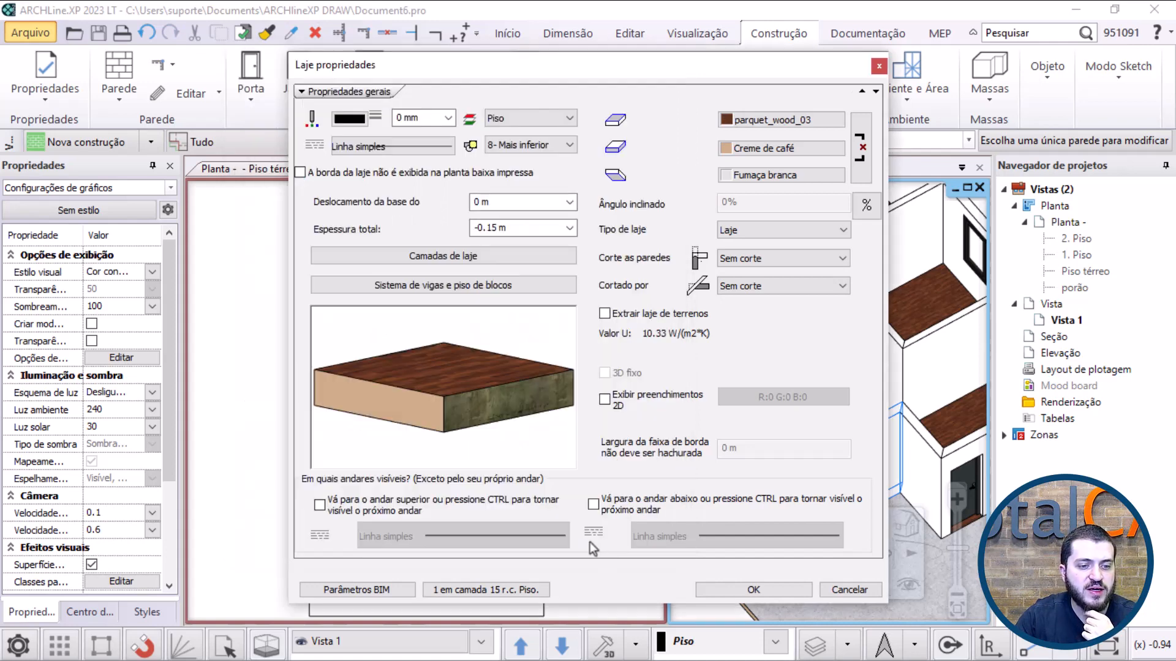
left_click(753, 589)
scroll(819, 431, "up", 5)
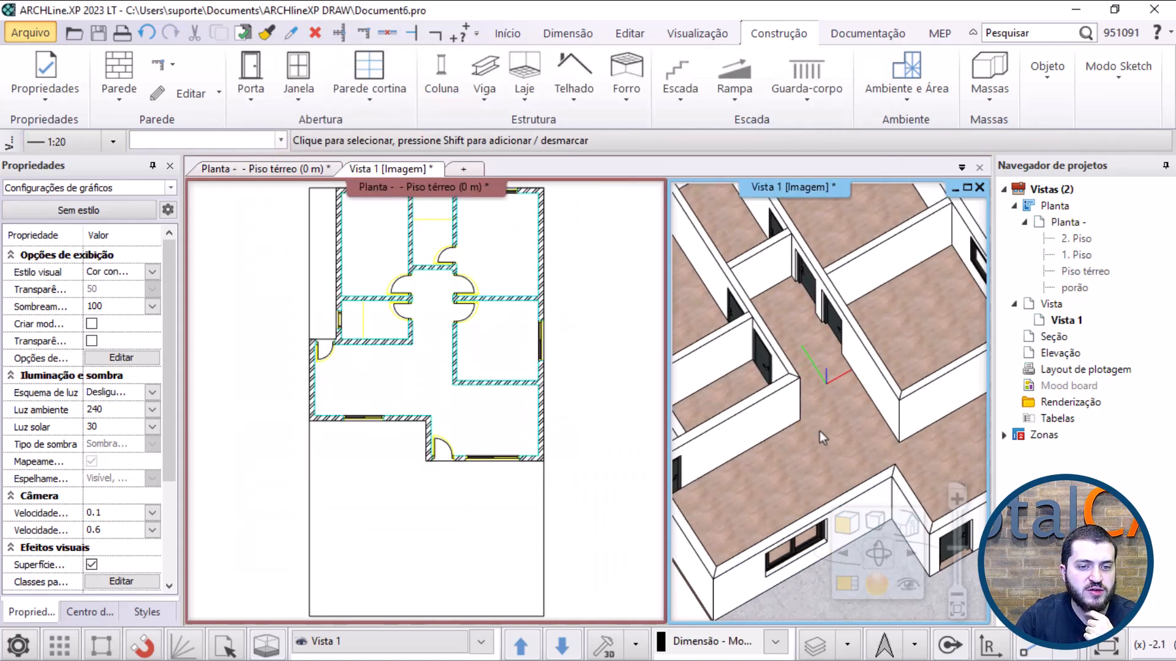
scroll(803, 294, "down", 5)
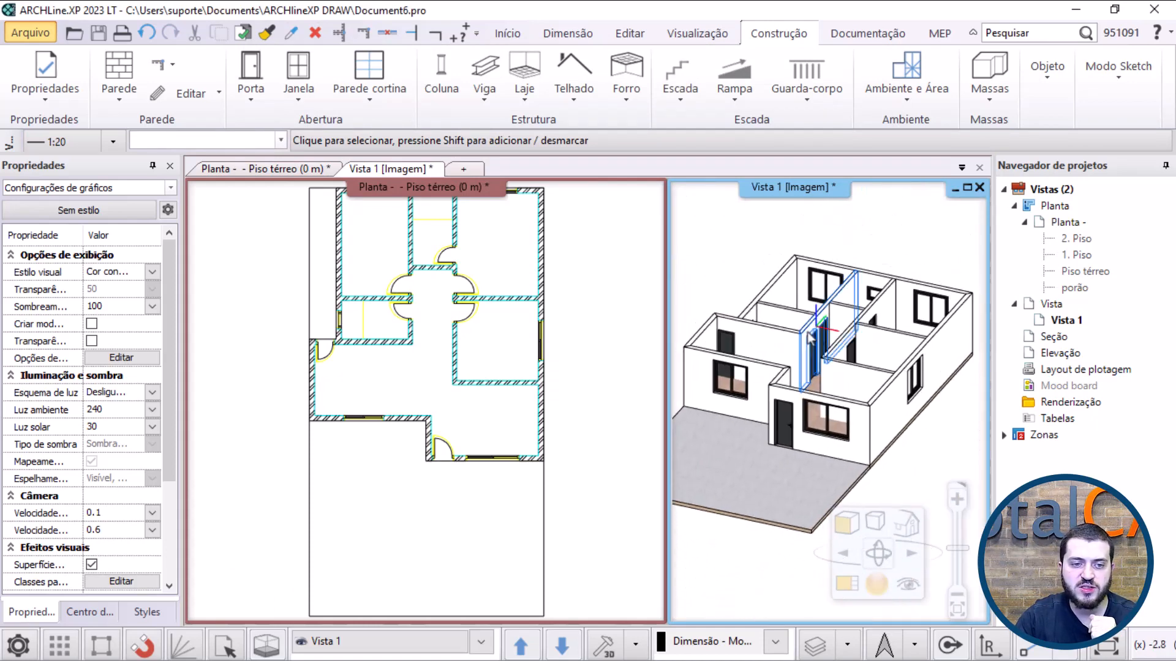
Step: Open the composite wall layer settings of the short 1.5 m wall beside the entrance door
left_click(433, 490)
scroll(432, 490, "up", 6)
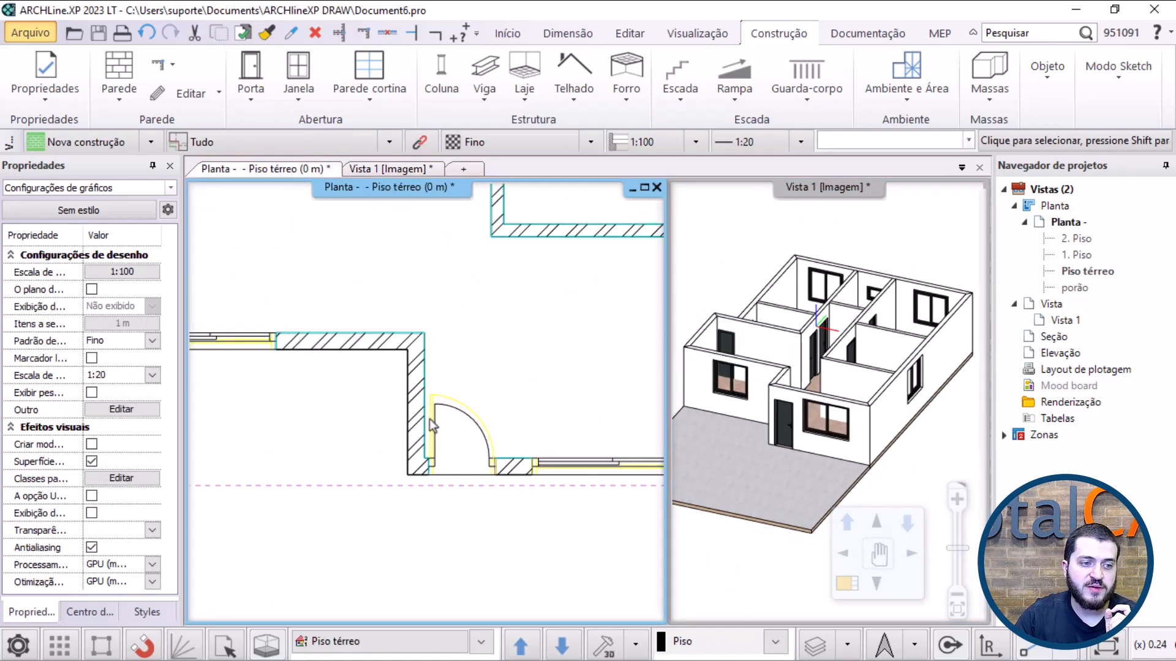
scroll(429, 394, "up", 1)
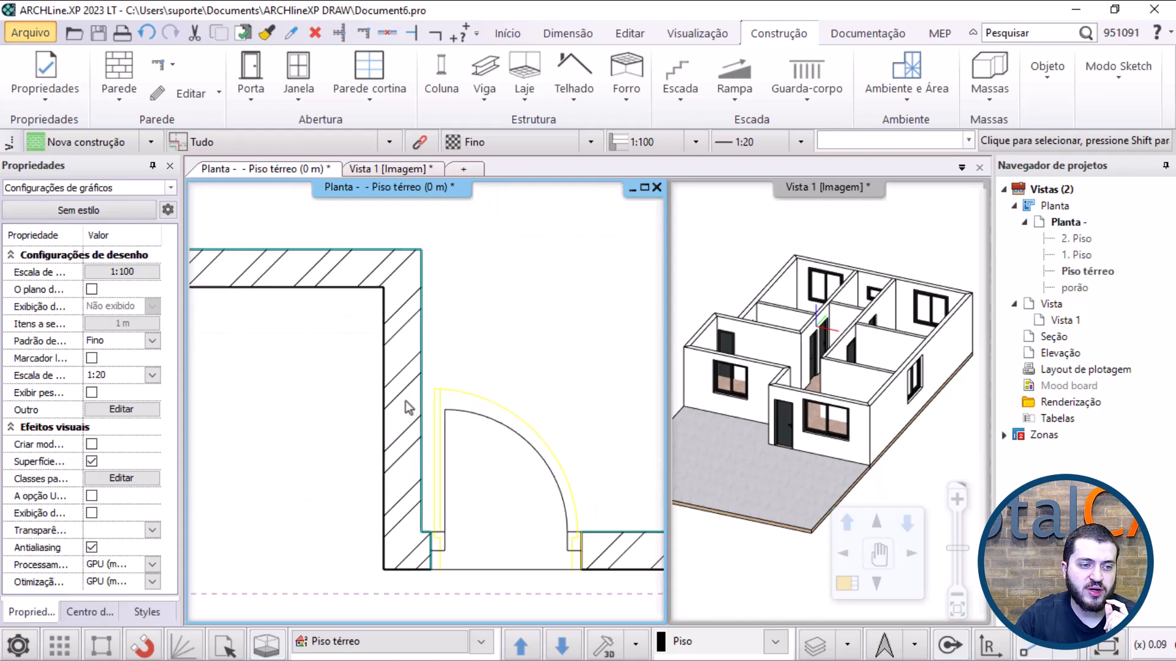
left_click(403, 393)
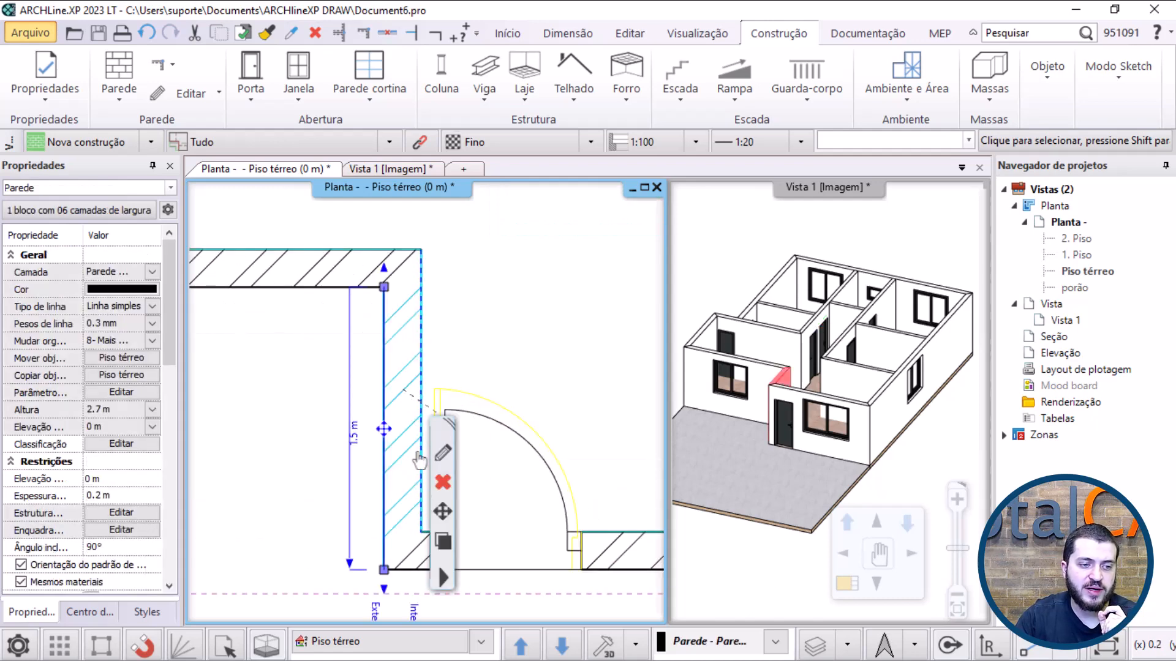
left_click(443, 453)
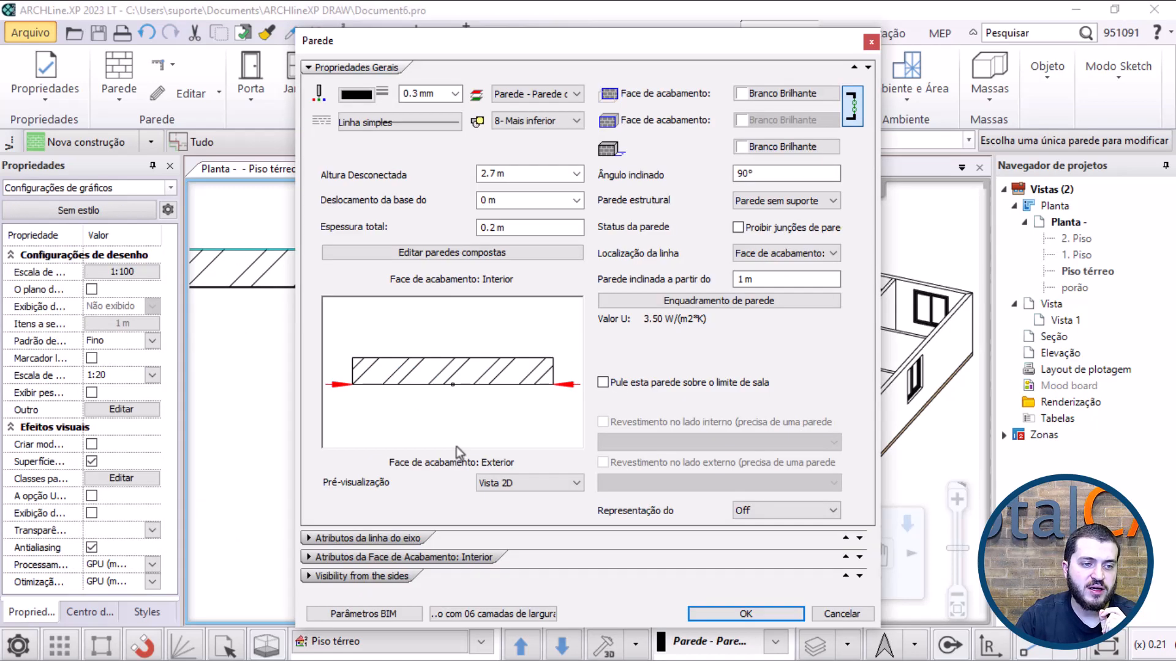
left_click(476, 259)
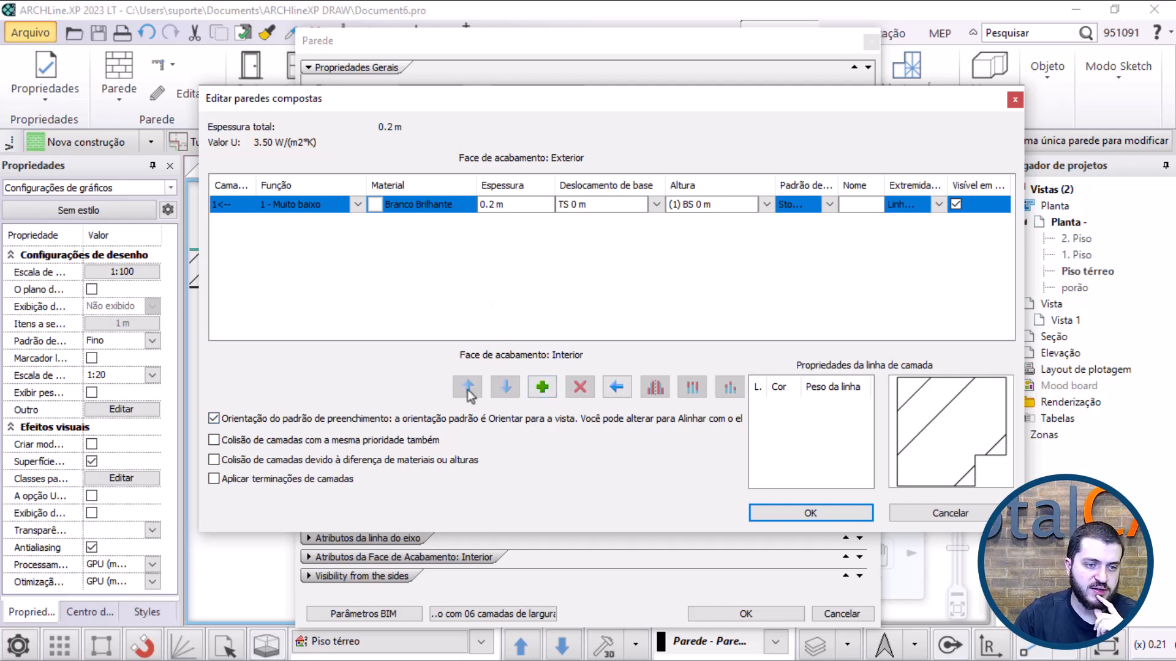
Step: Add a second layer to the wall composition and set its thickness to 0.01 m
left_click(543, 390)
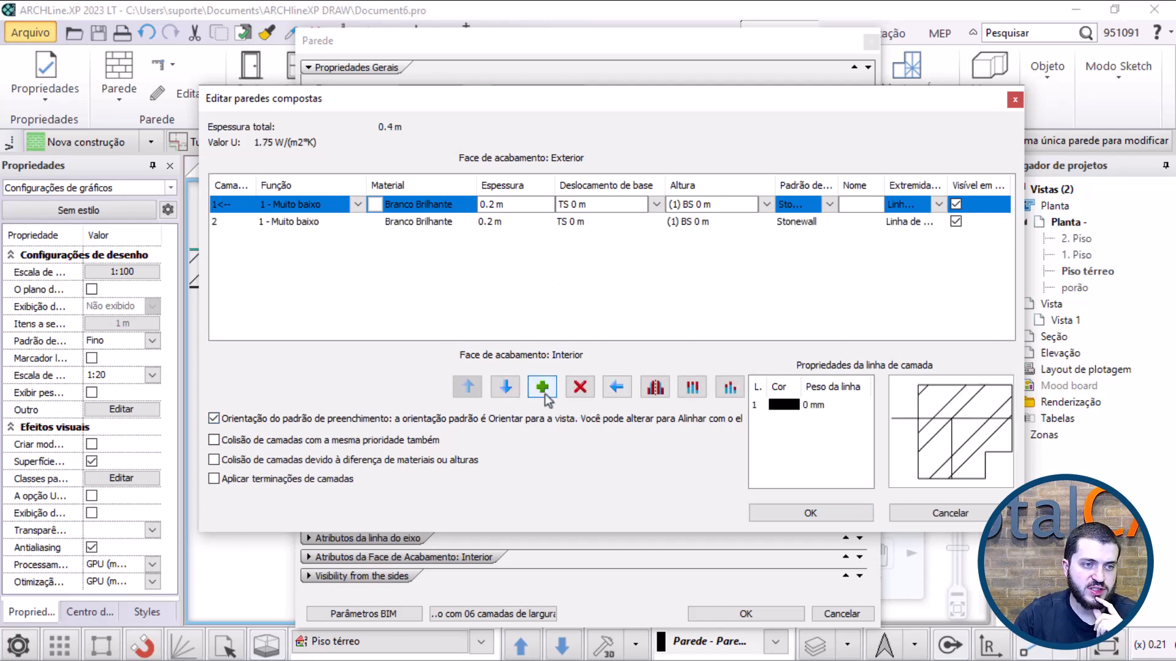
left_click(512, 220)
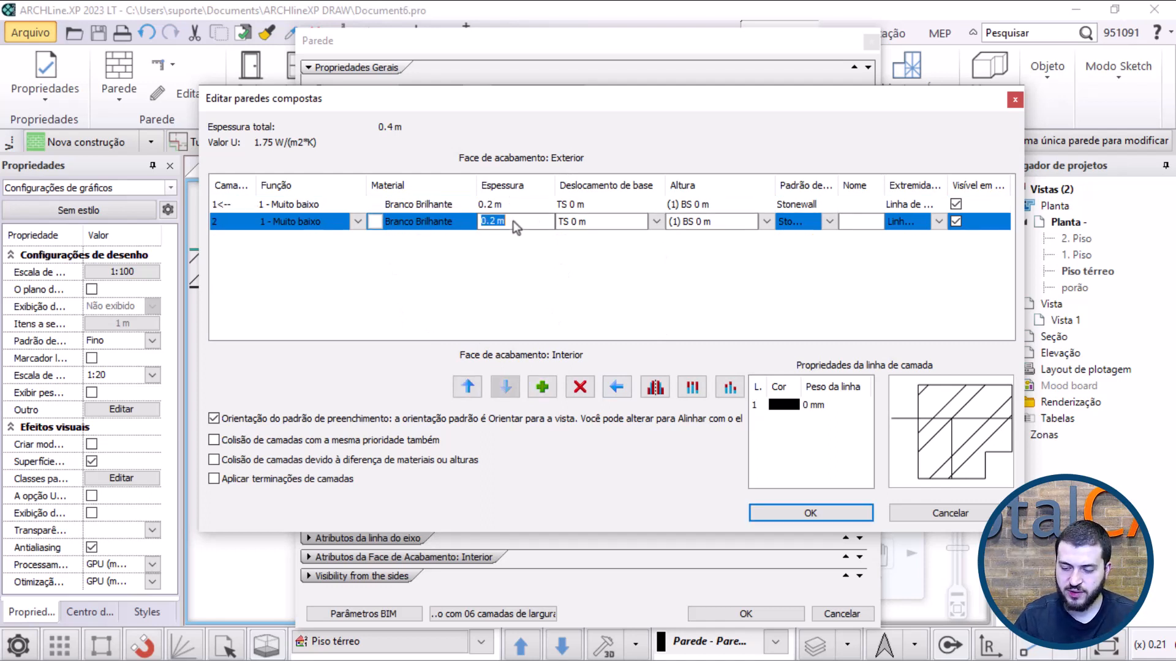
type("0,01")
key("Return")
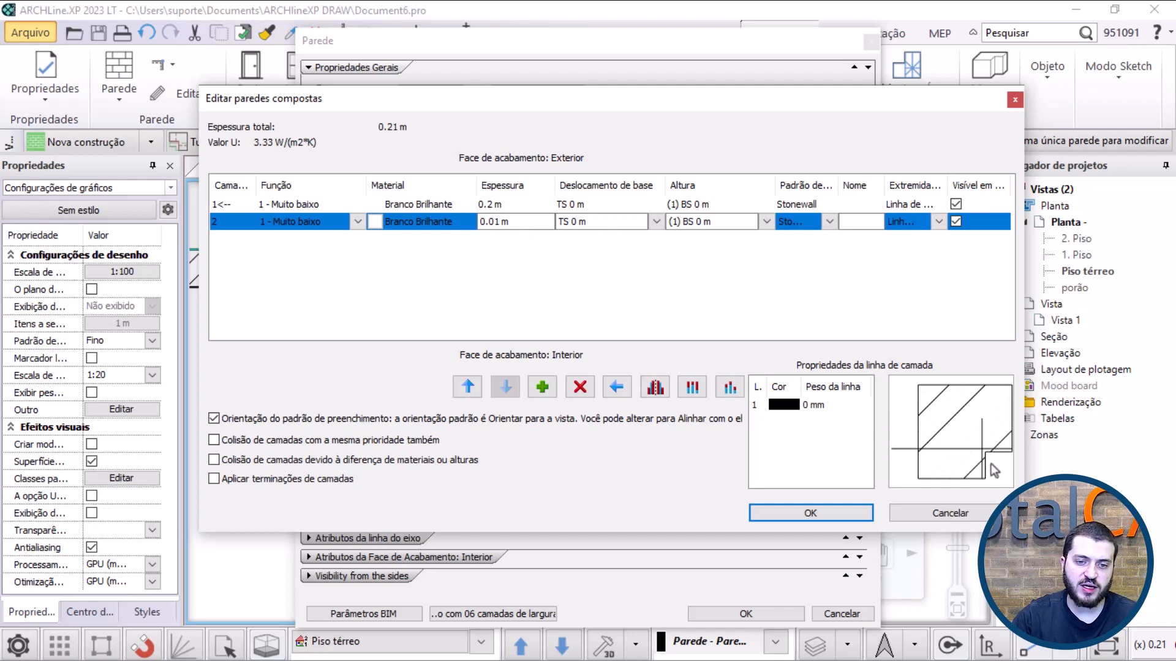
Step: Set the thickness of the first wall layer to 0.19 m
left_click(500, 205)
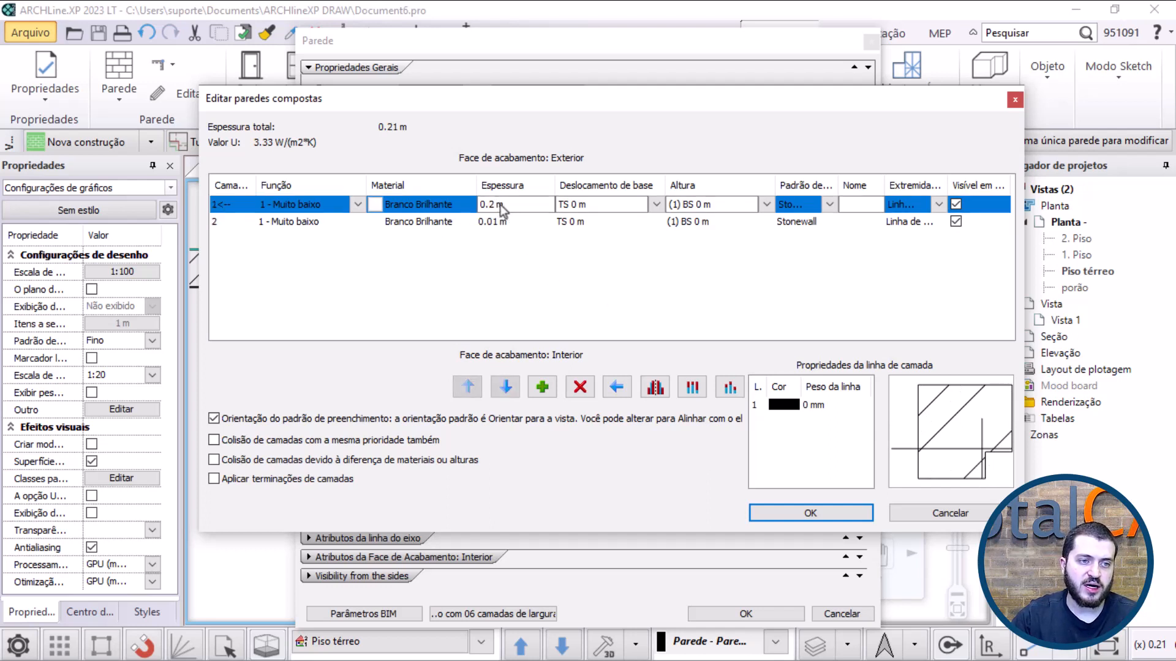
type("0,19")
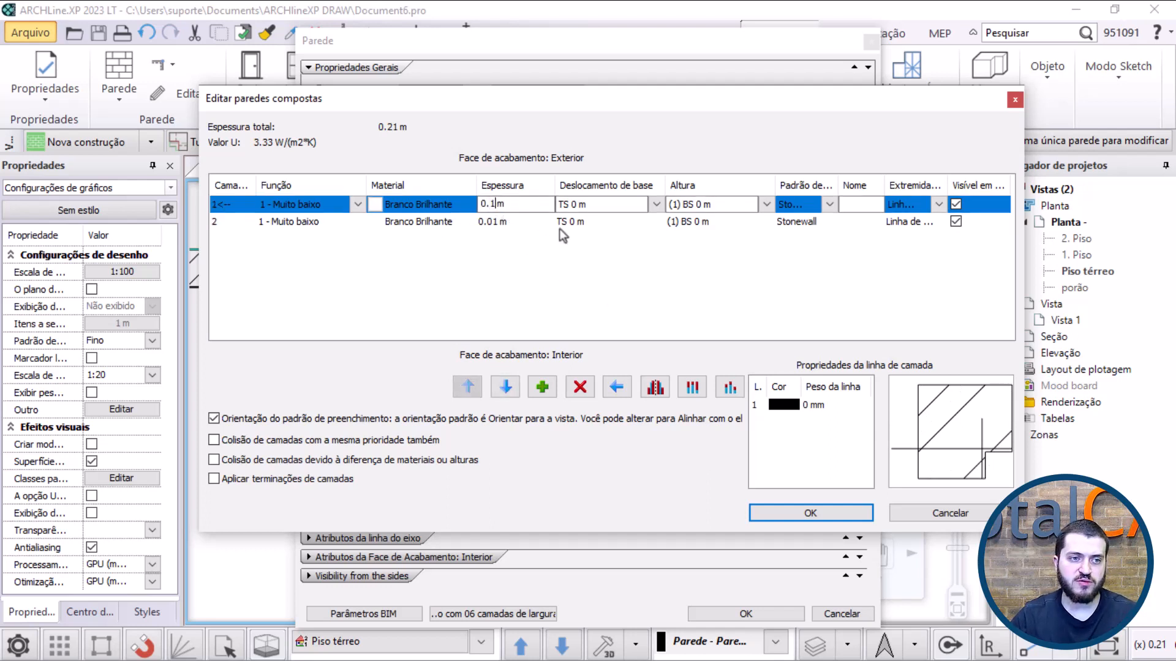
key("Return")
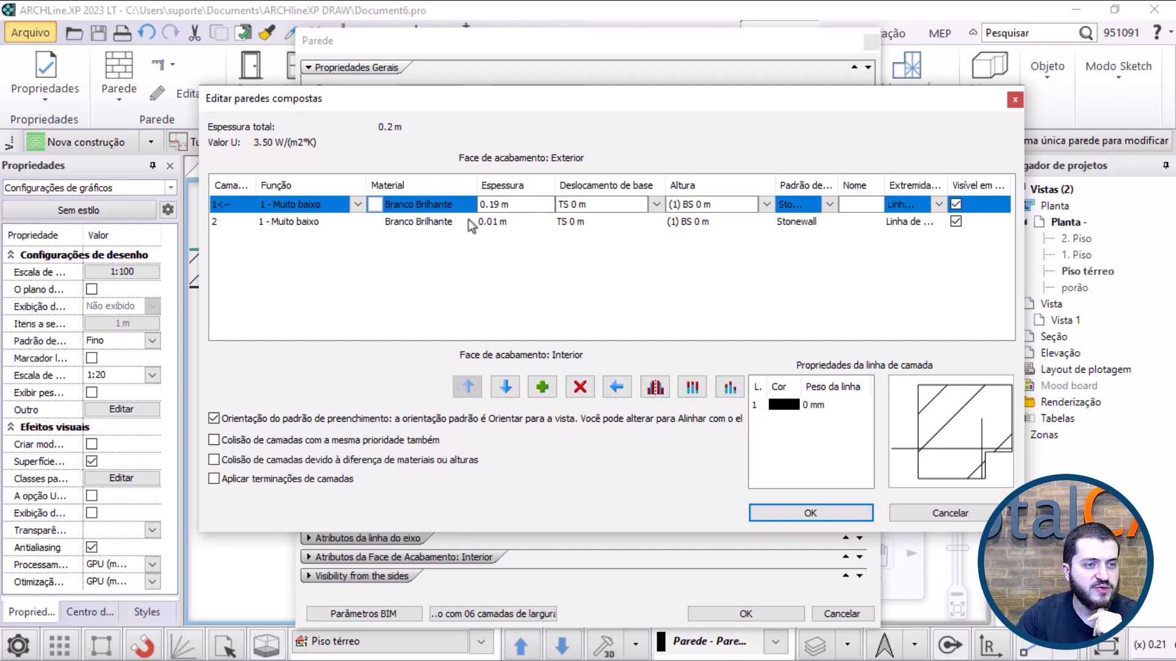
Step: Search the materials for "tijolo" and assign Tijolo 3 to the 0.19 m wall layer
left_click(420, 222)
left_click(413, 204)
left_click(413, 204)
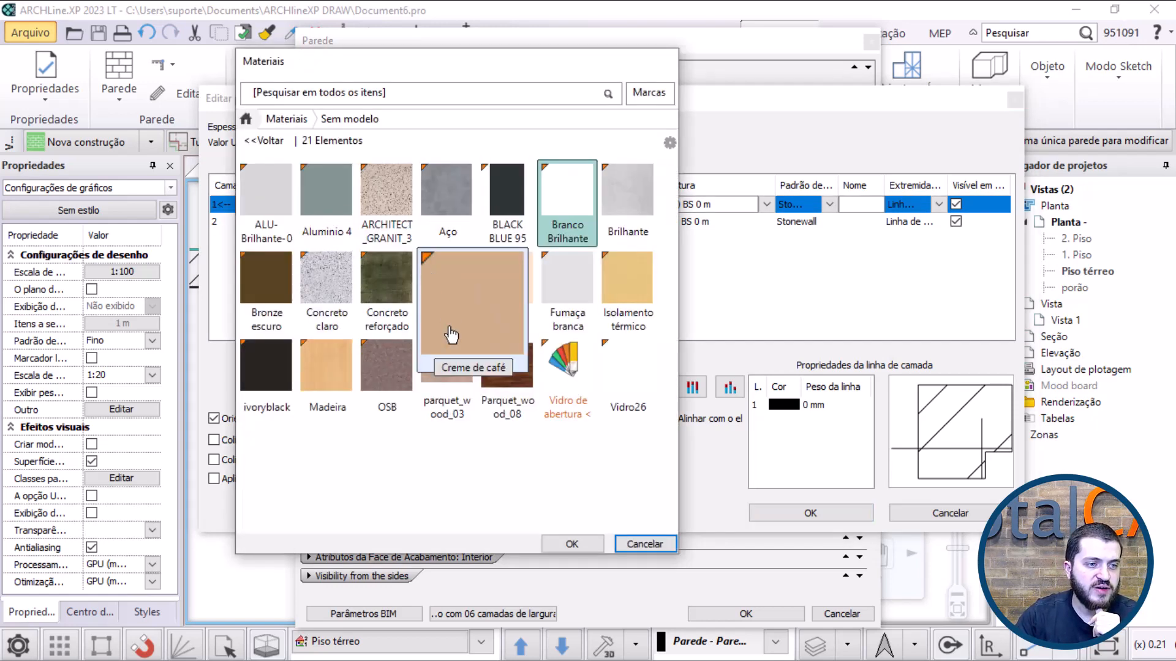
left_click(412, 94)
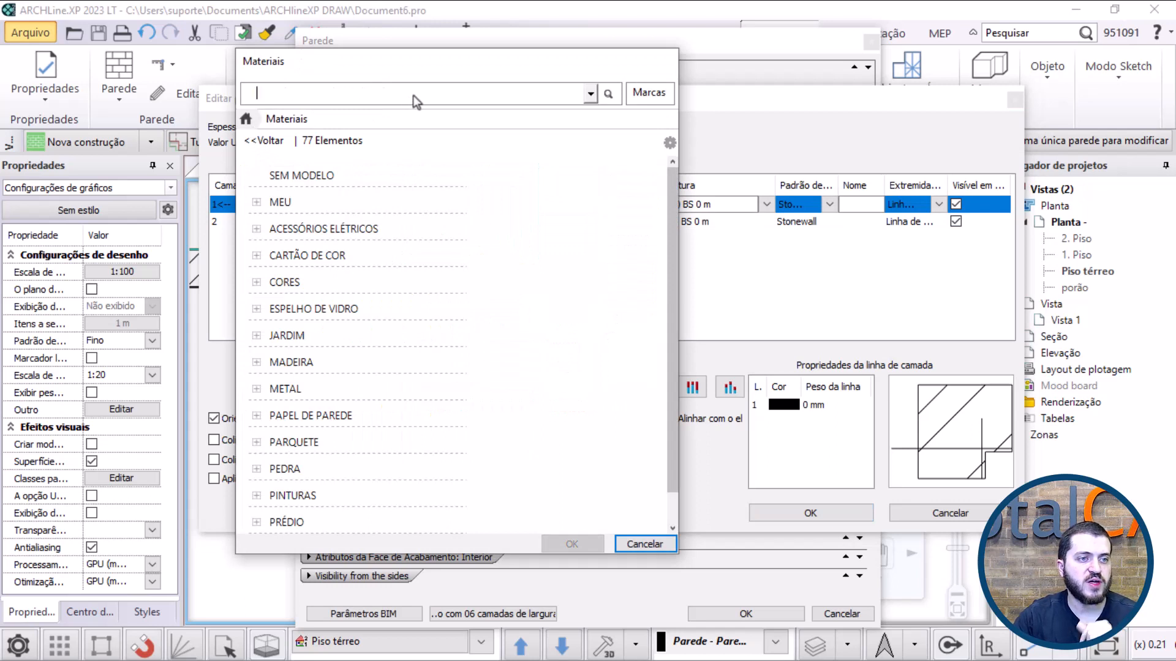
type("tijolo")
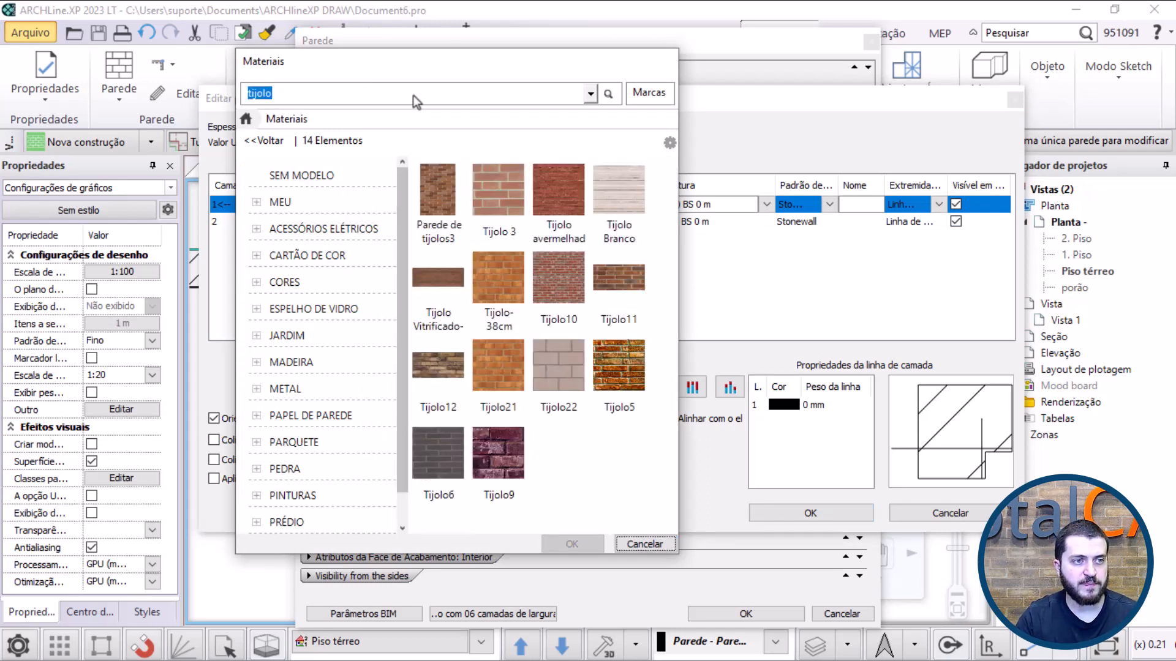
left_click(498, 202)
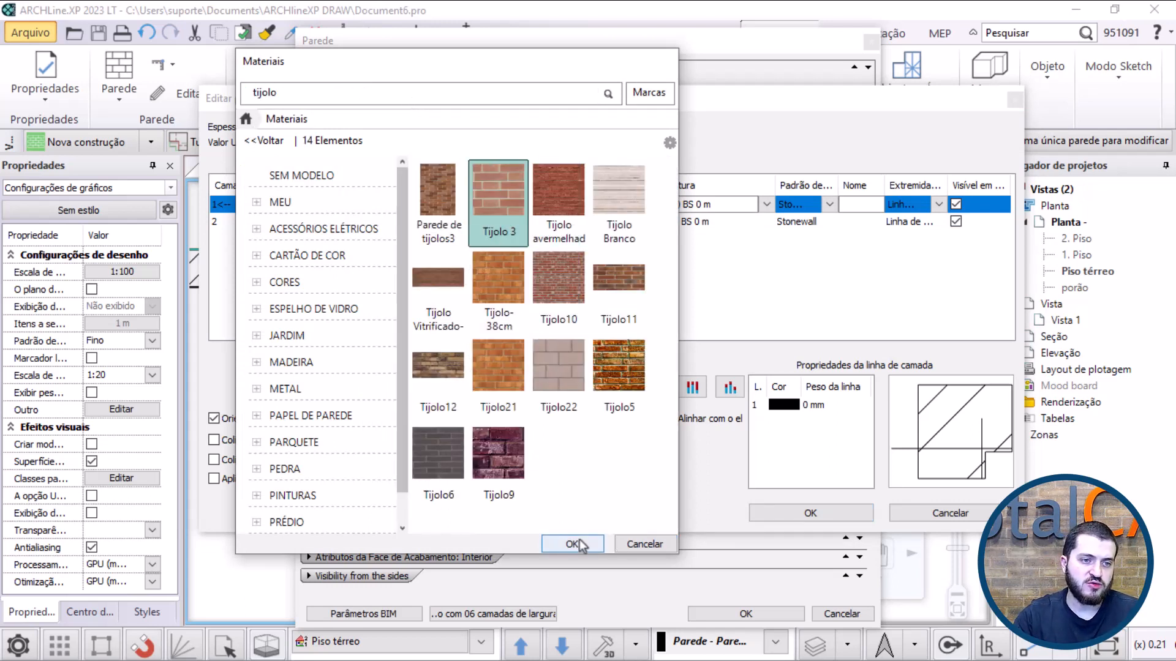
left_click(571, 543)
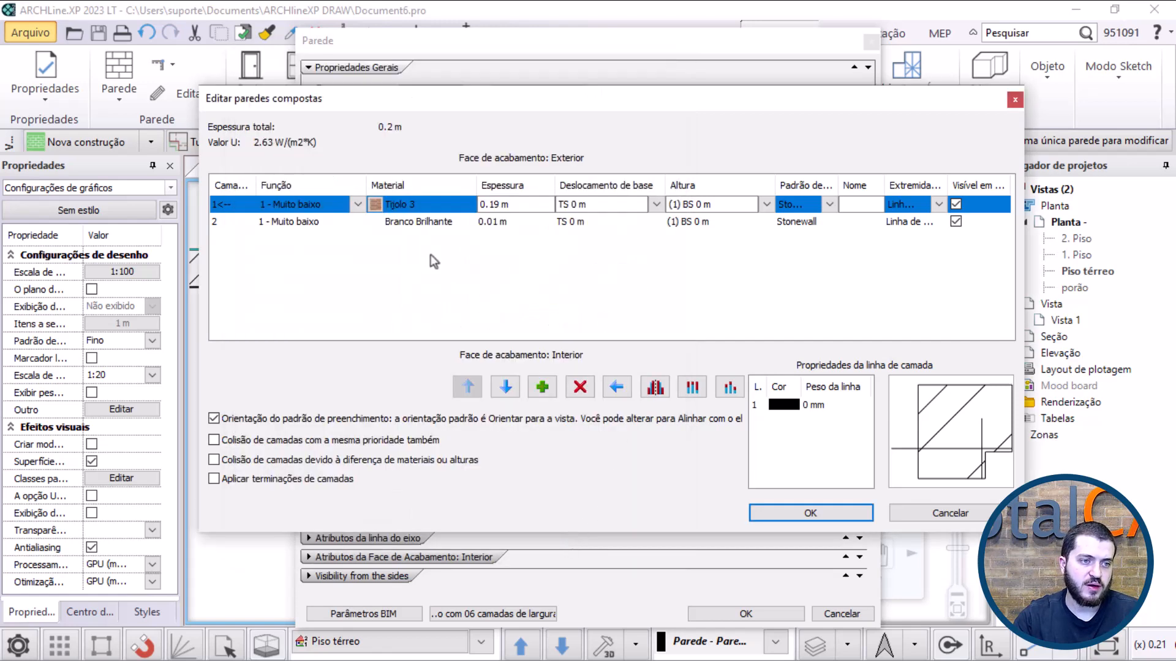
Step: Add another 0.01 m Branco Brilhante layer and move a finish layer above the Tijolo 3 layer, onto the exterior side
left_click(414, 222)
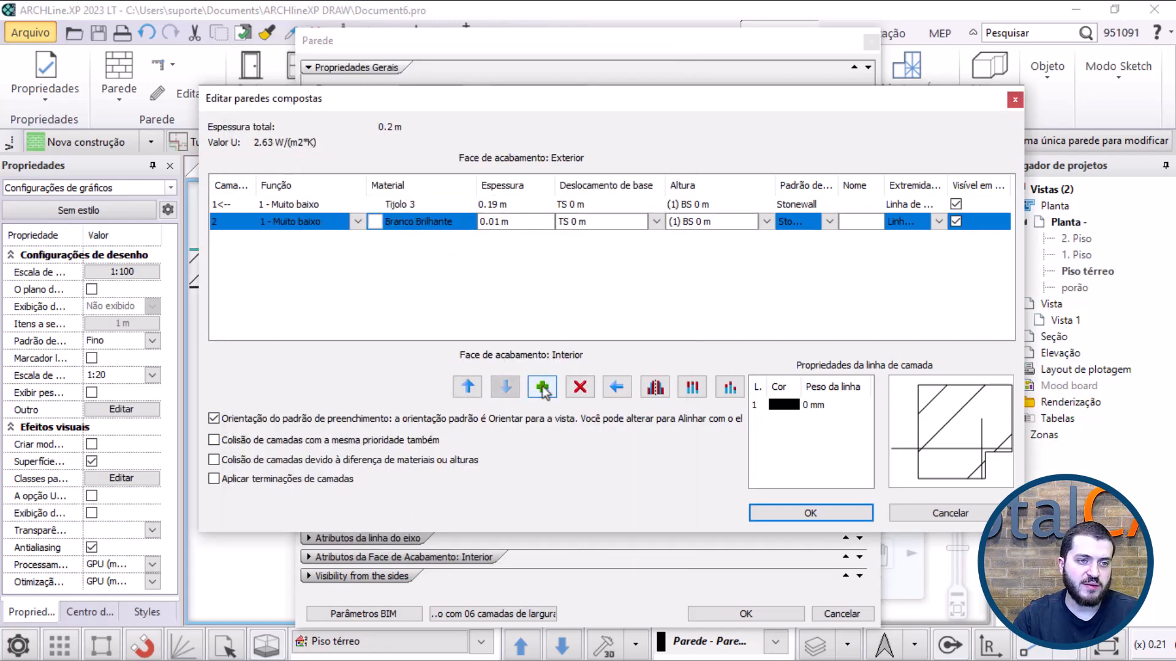
left_click(541, 386)
left_click(398, 239)
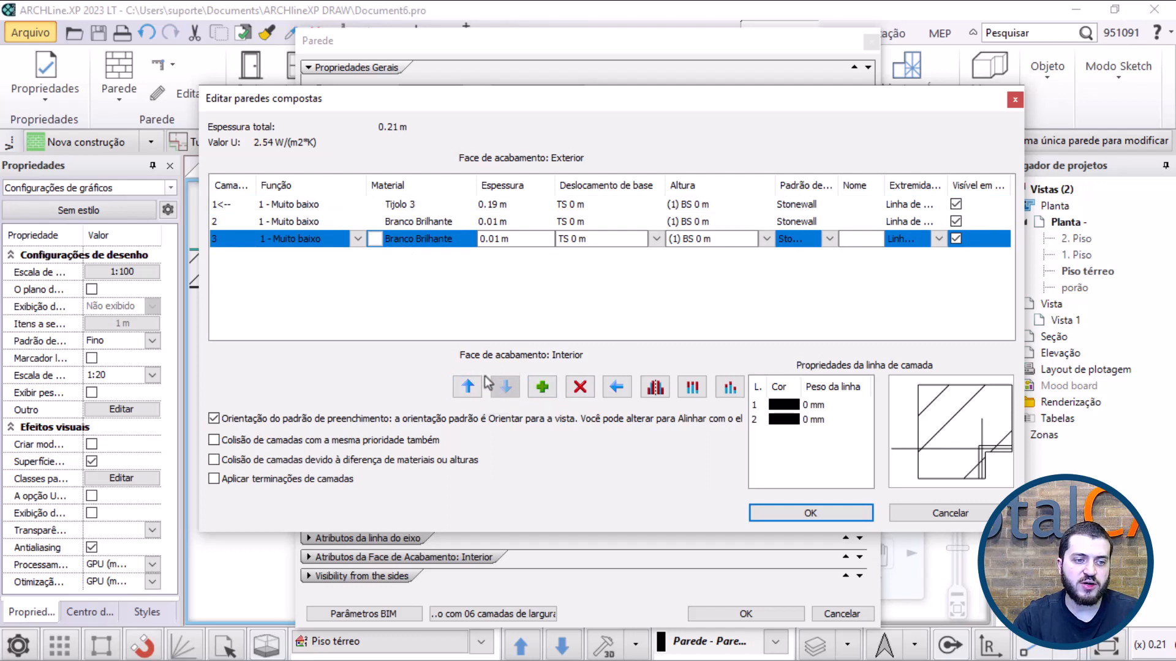
left_click(470, 388)
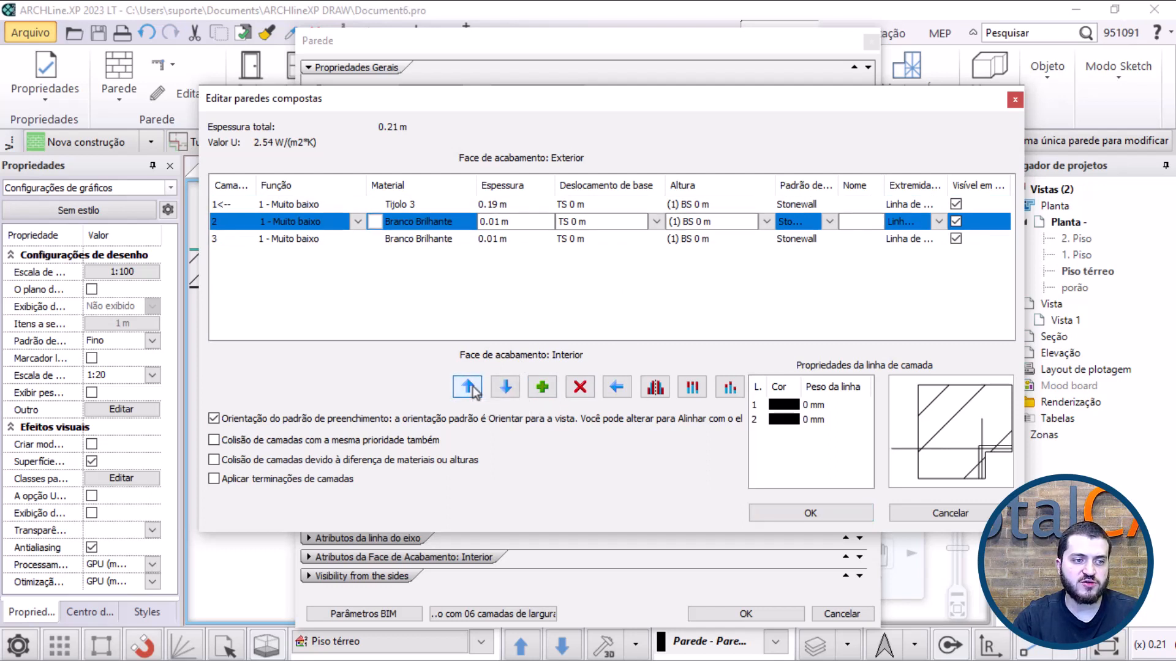
left_click(469, 387)
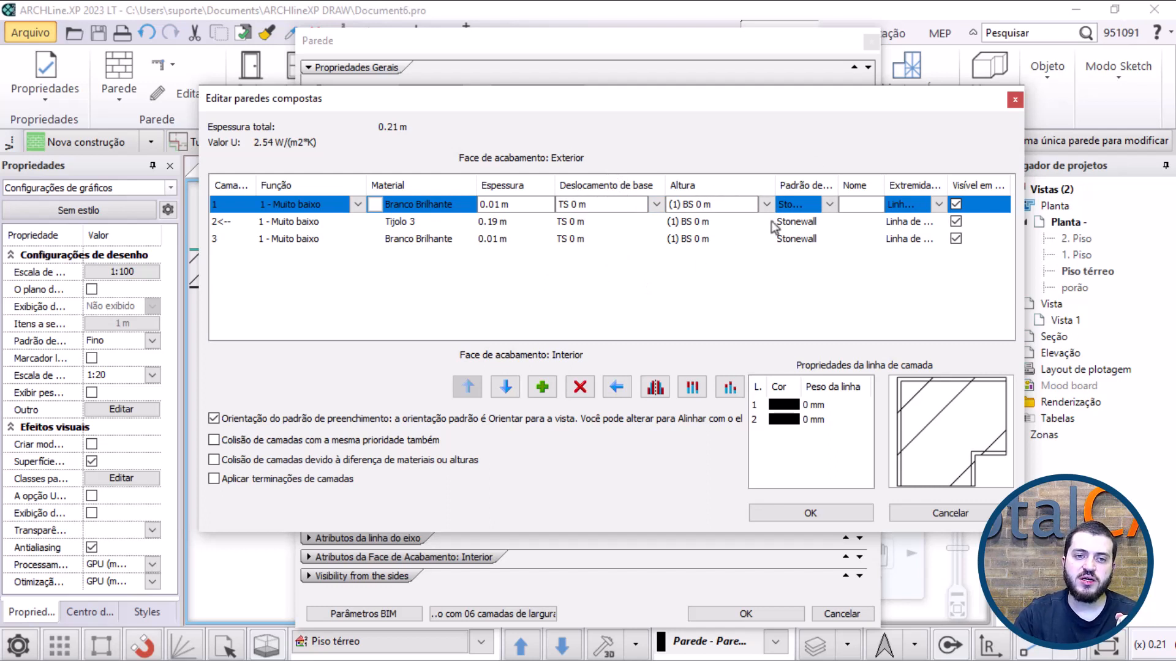
Step: Set the fill pattern of both 0.01 m finish layers to Sem hachura
left_click(829, 205)
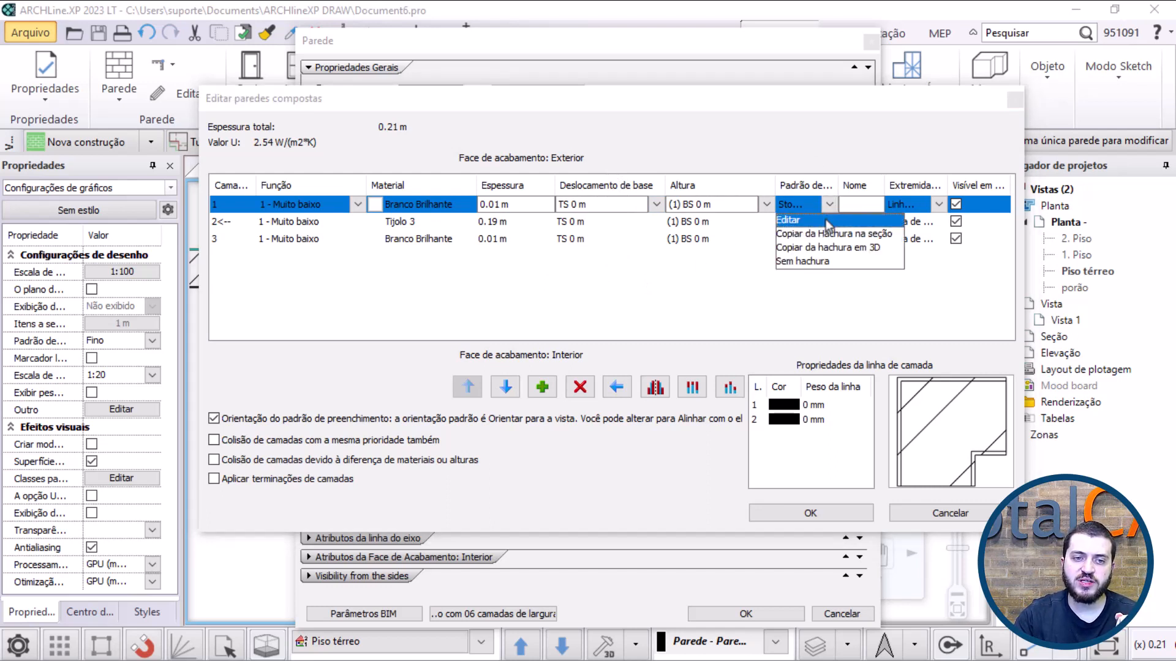
left_click(821, 262)
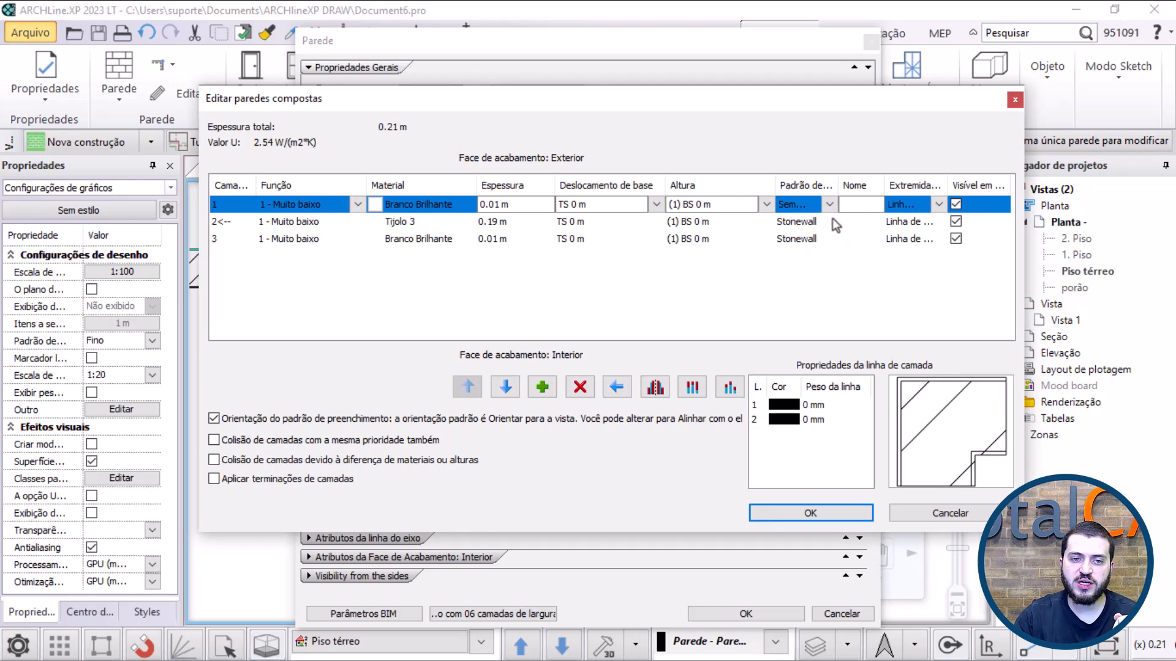
left_click(829, 238)
left_click(806, 297)
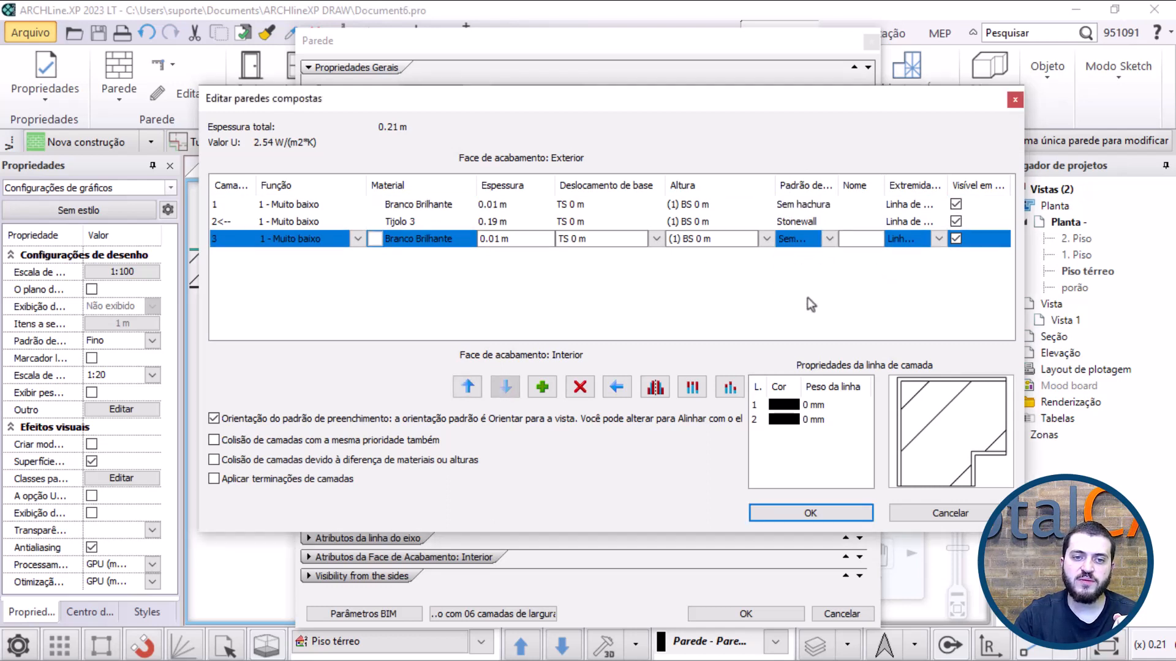
Step: Name the outer layers Acabamento and the core layer Tijolo, and apply the composition to the short entrance wall
left_click(860, 208)
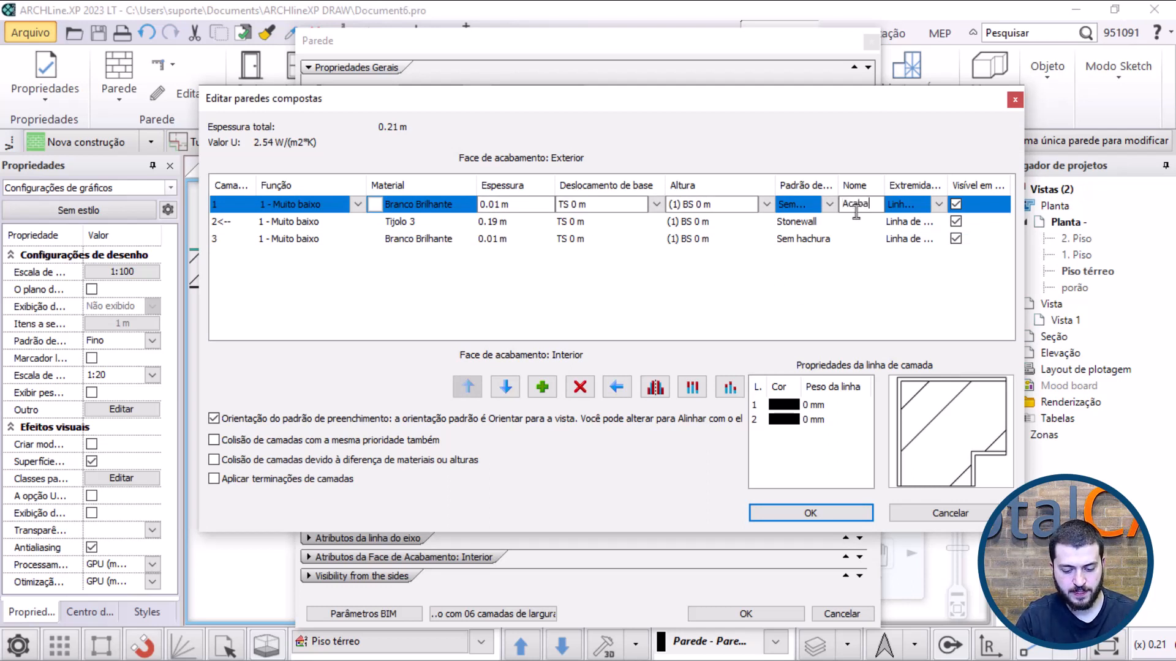
type("Acabamento")
key("Return")
left_click(858, 228)
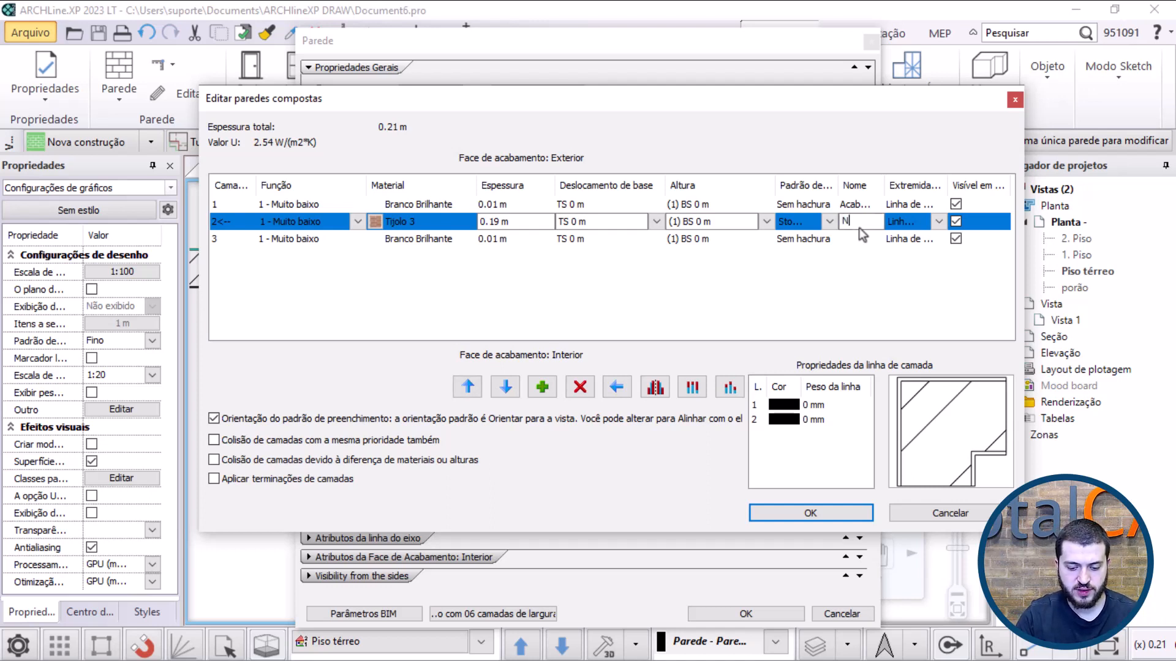
type("Núcleo")
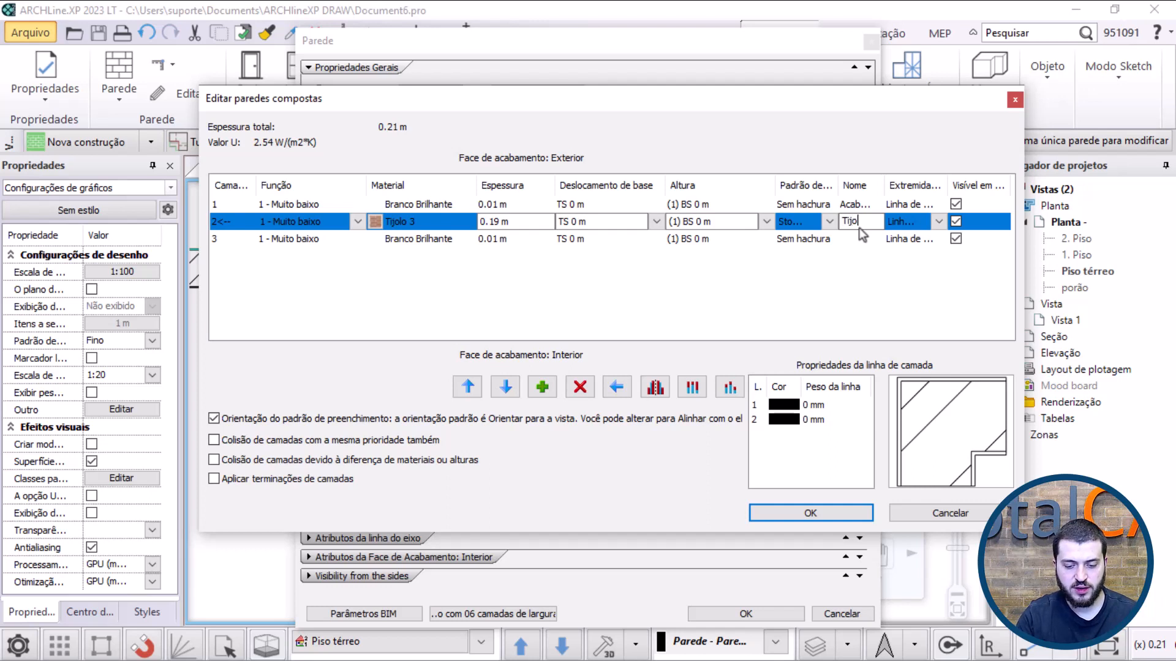
left_click(855, 240)
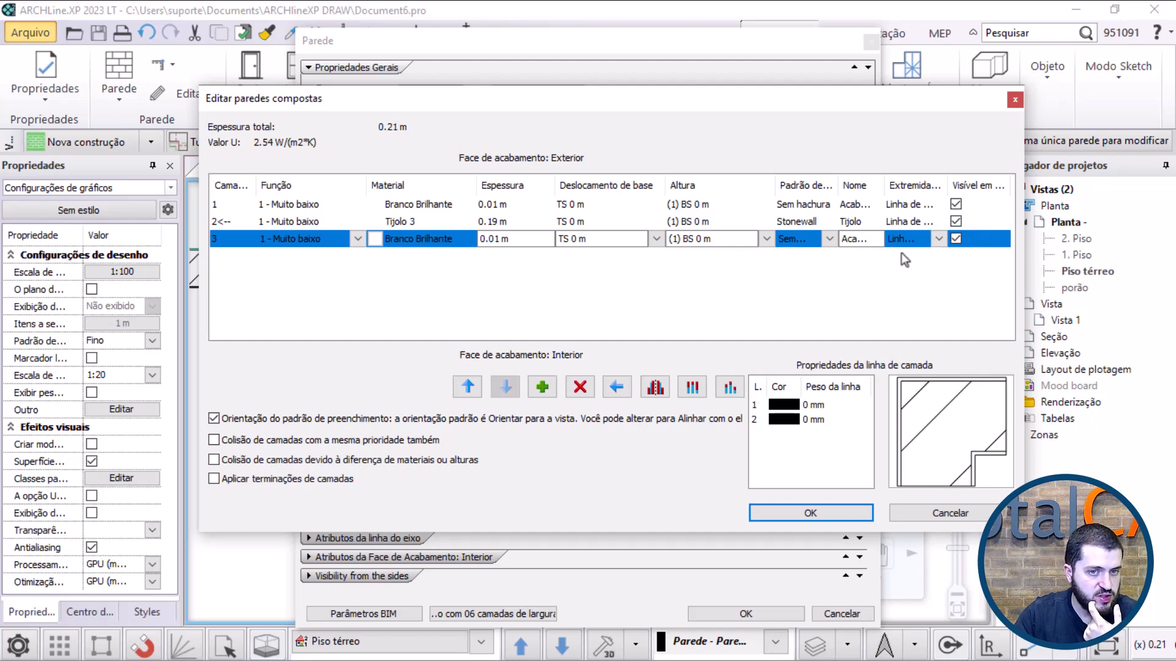
left_click(806, 515)
left_click(745, 612)
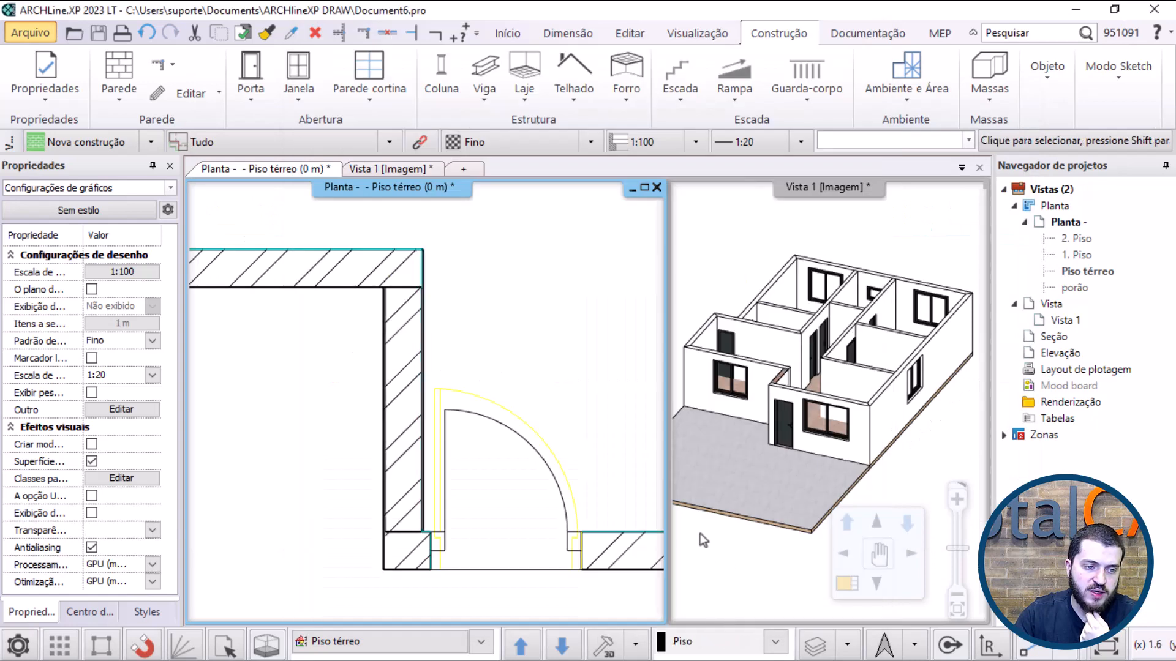
Step: Examine the layers of the short entrance wall up close in the floor plan and the 3D view
scroll(409, 354, "up", 5)
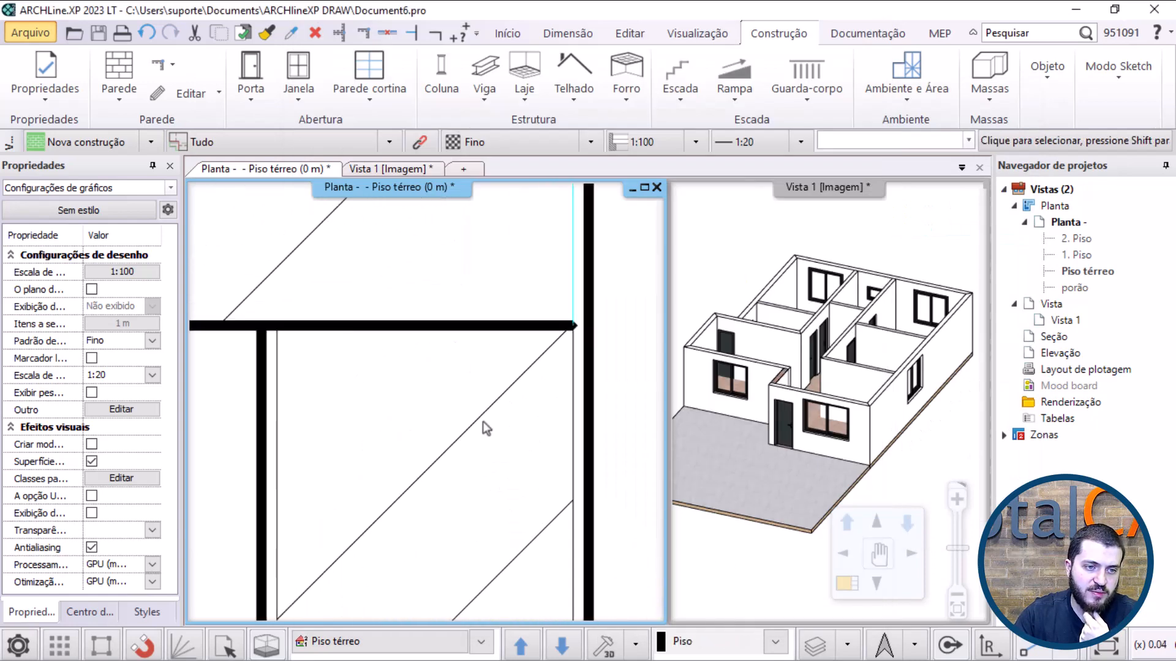
scroll(451, 410, "down", 3)
scroll(472, 422, "up", 4)
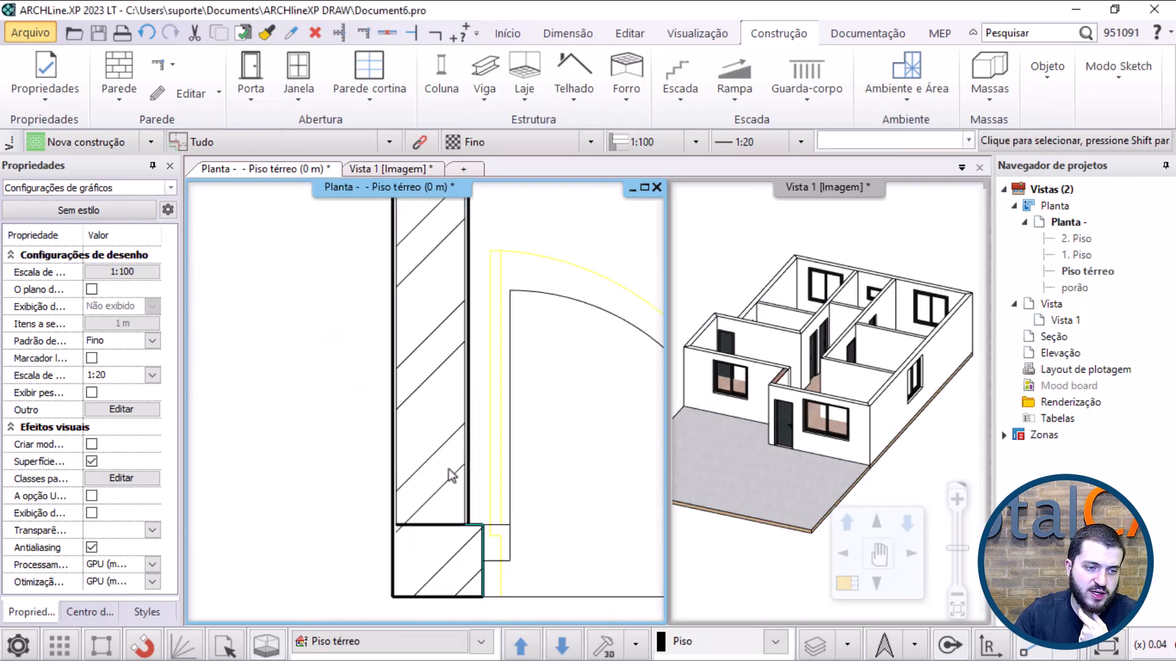
scroll(450, 460, "down", 9)
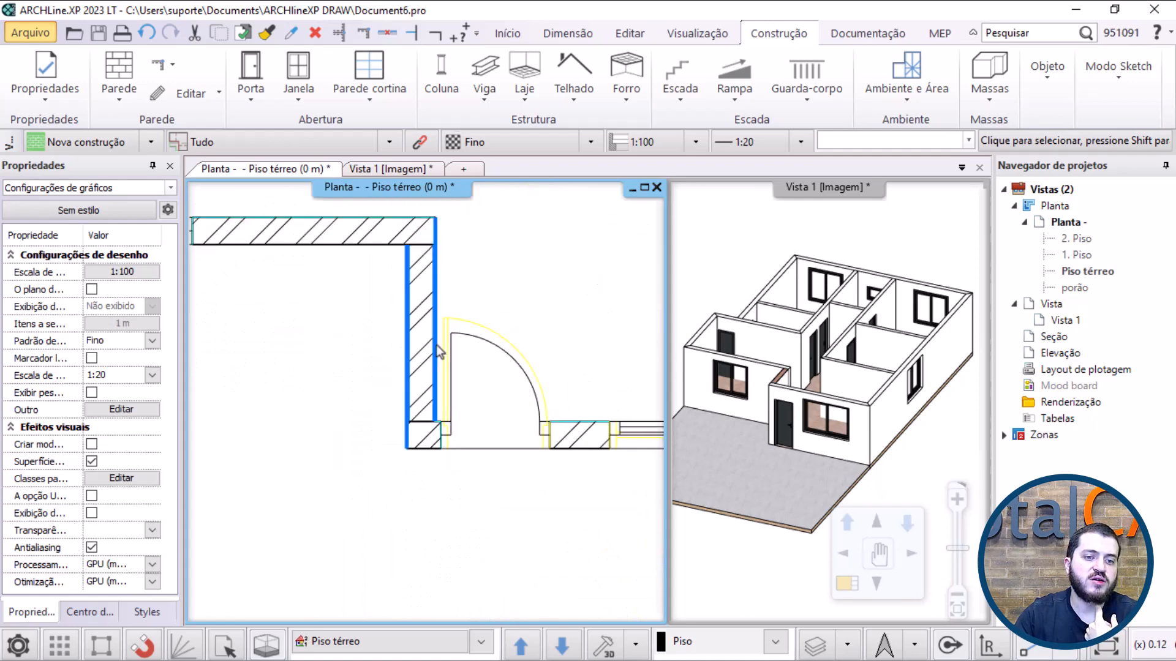
middle_click_drag(439, 347, 457, 407)
scroll(497, 398, "up", 1)
left_click(719, 387)
scroll(853, 374, "up", 8)
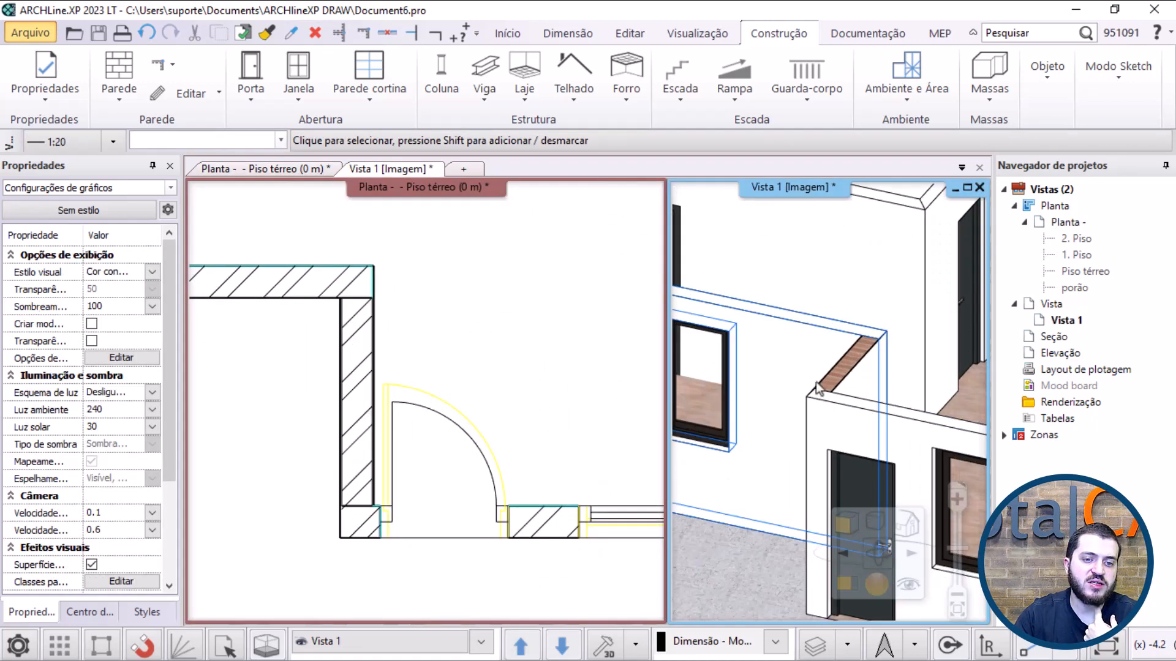
scroll(867, 394, "down", 10)
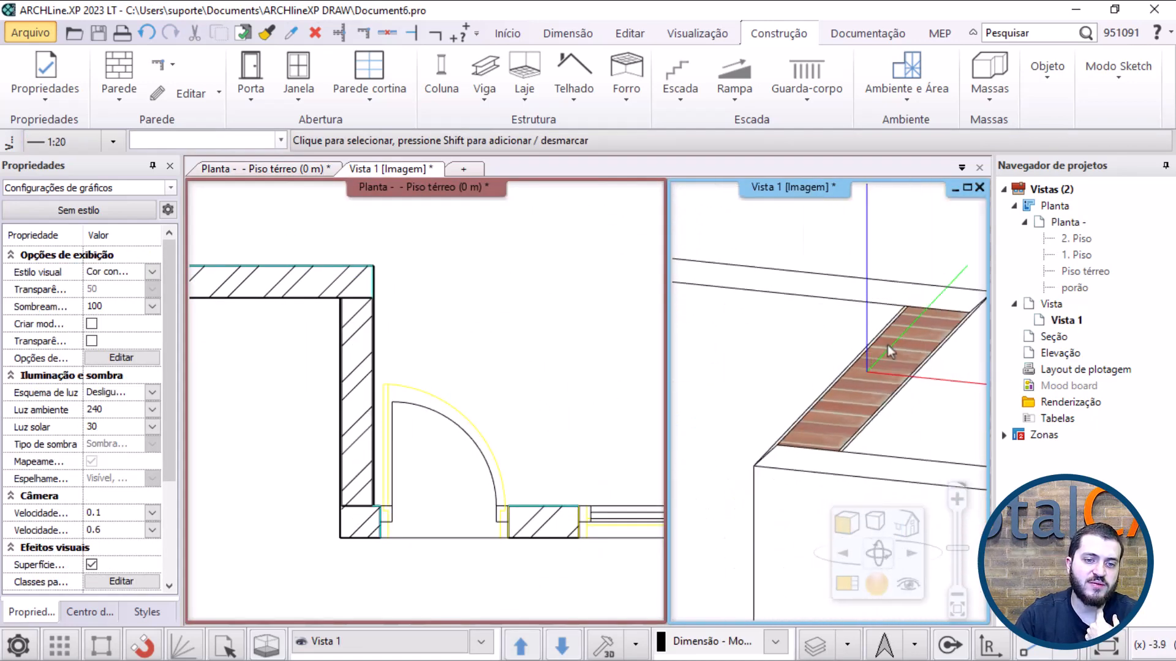
Step: Start copying the short entrance wall's properties, with only its thickness and layer properties included
left_click(368, 371)
left_click(365, 369)
left_click(266, 32)
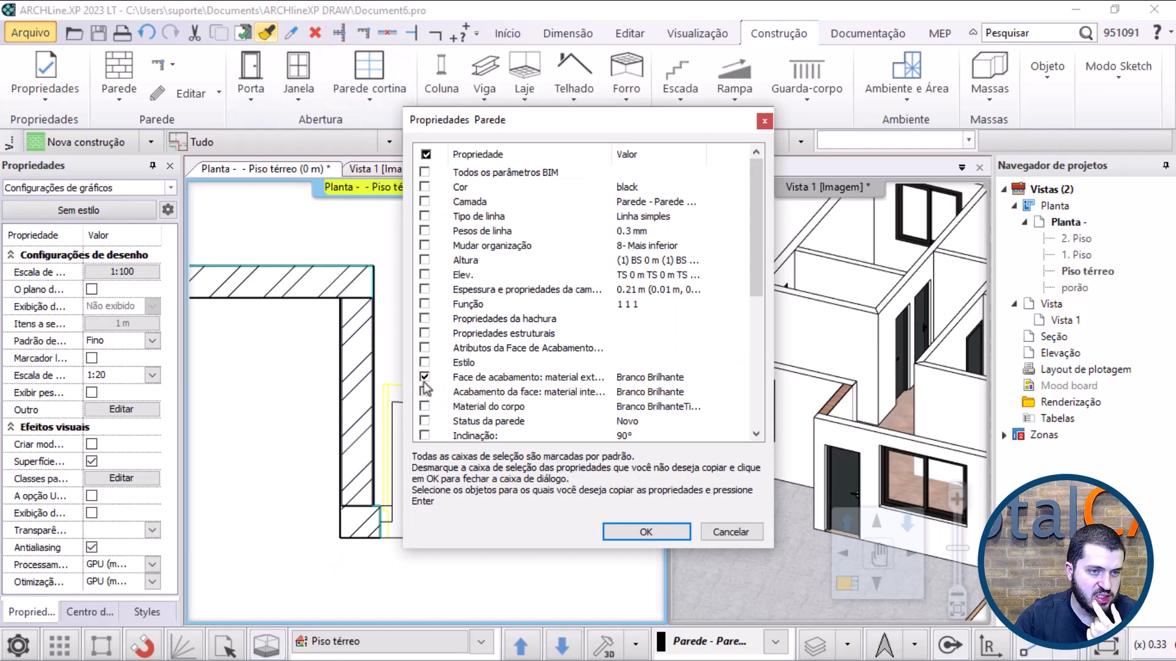
left_click(424, 378)
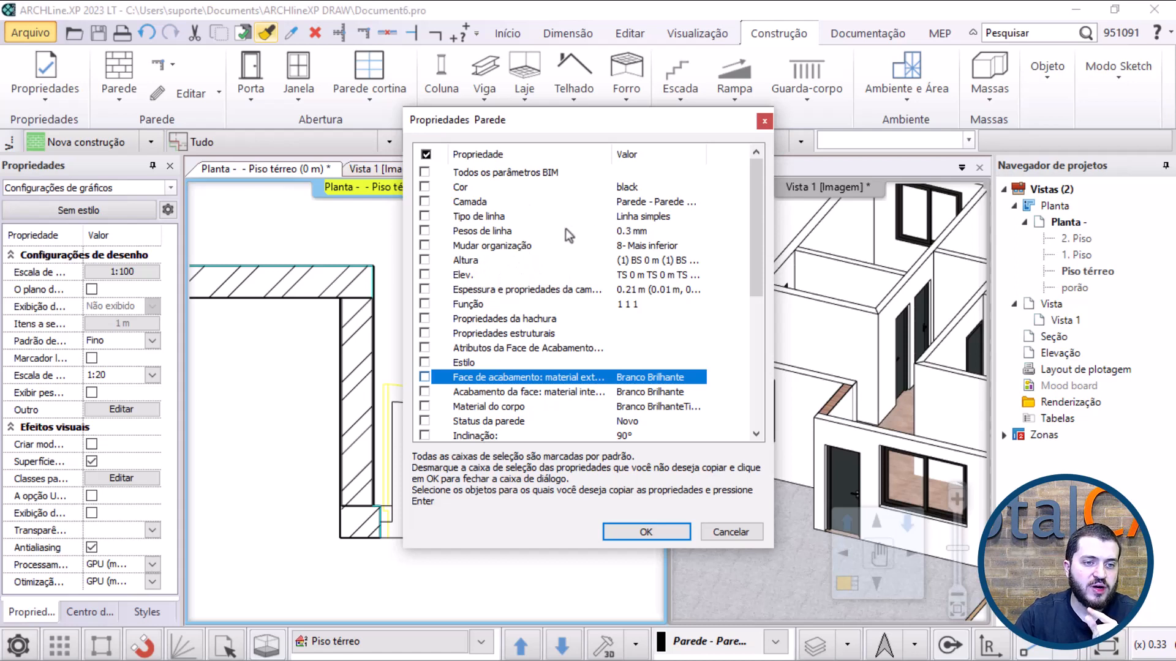
scroll(568, 260, "down", 6)
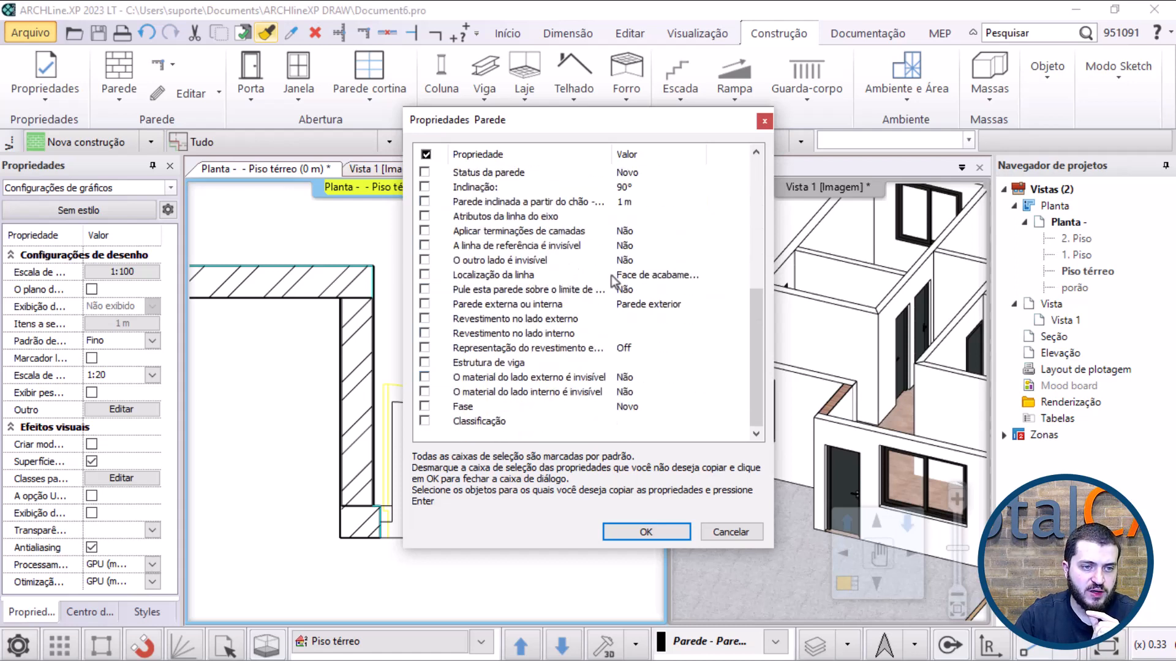
scroll(544, 288, "up", 6)
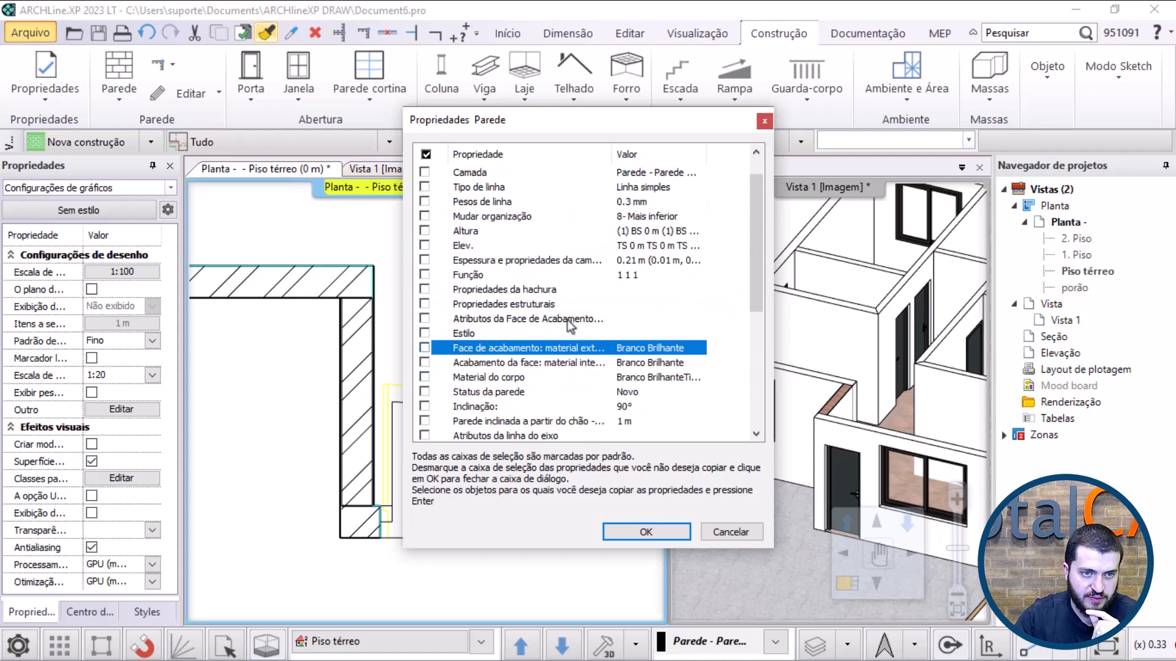
left_click(547, 275)
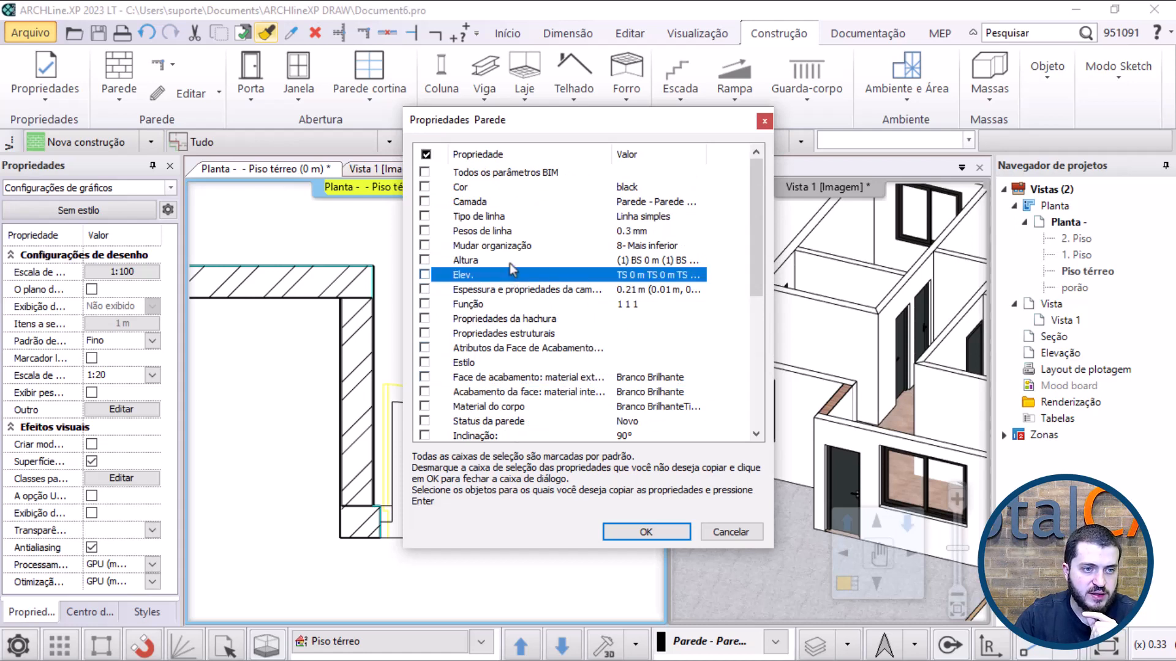
left_click(533, 261)
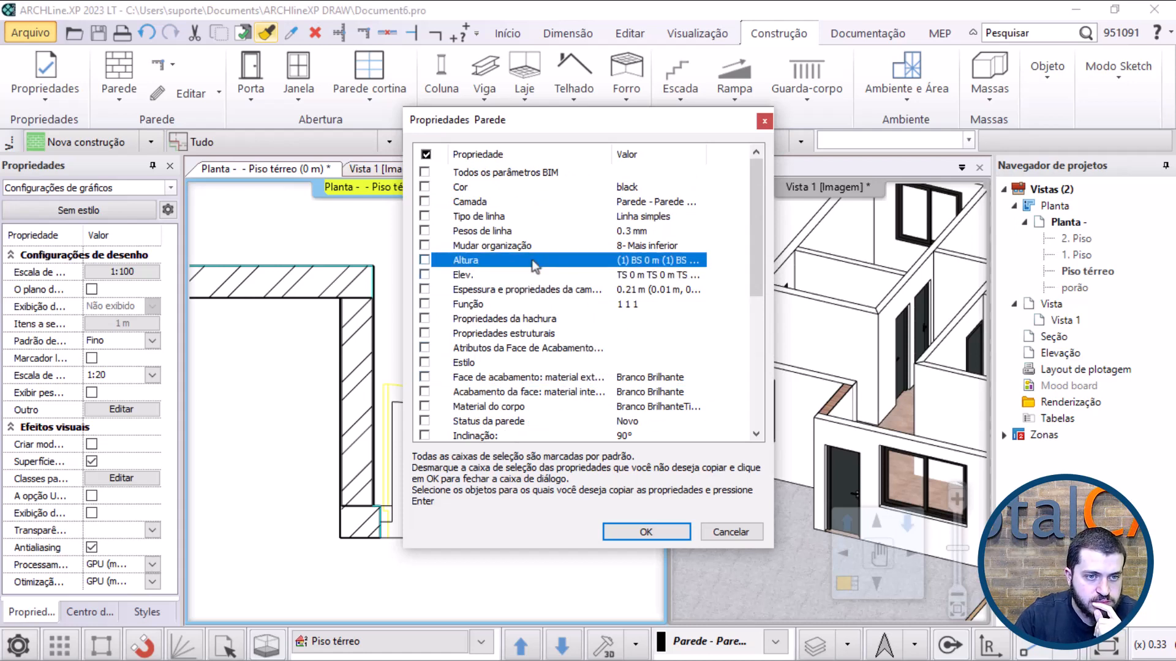
left_click(516, 274)
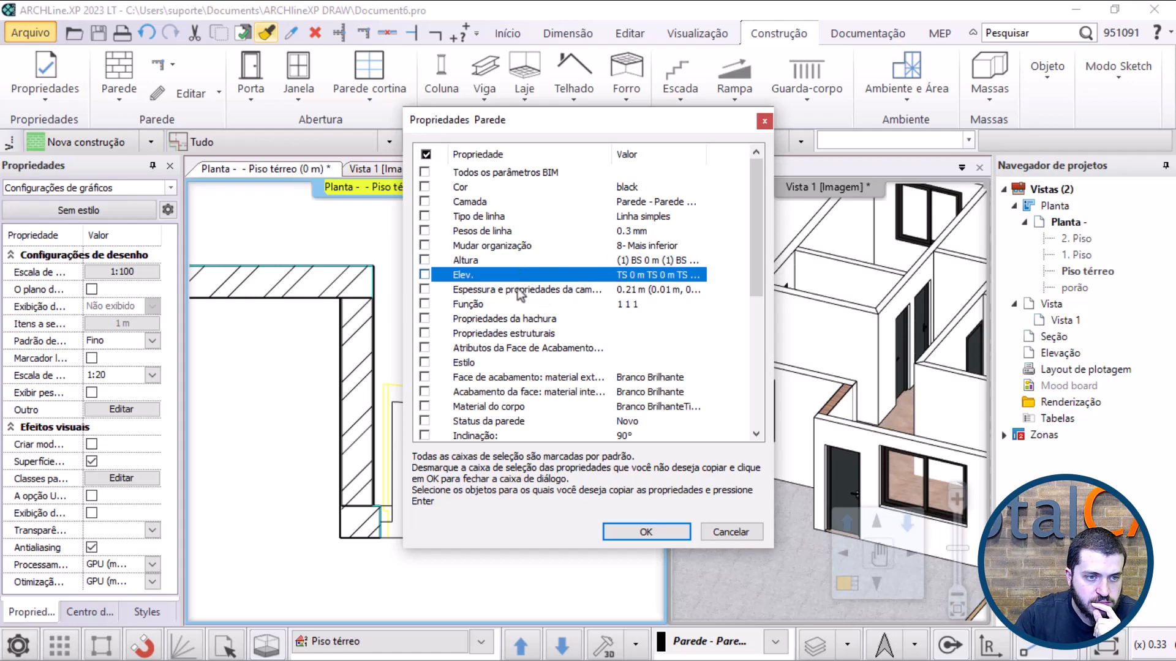
left_click(517, 289)
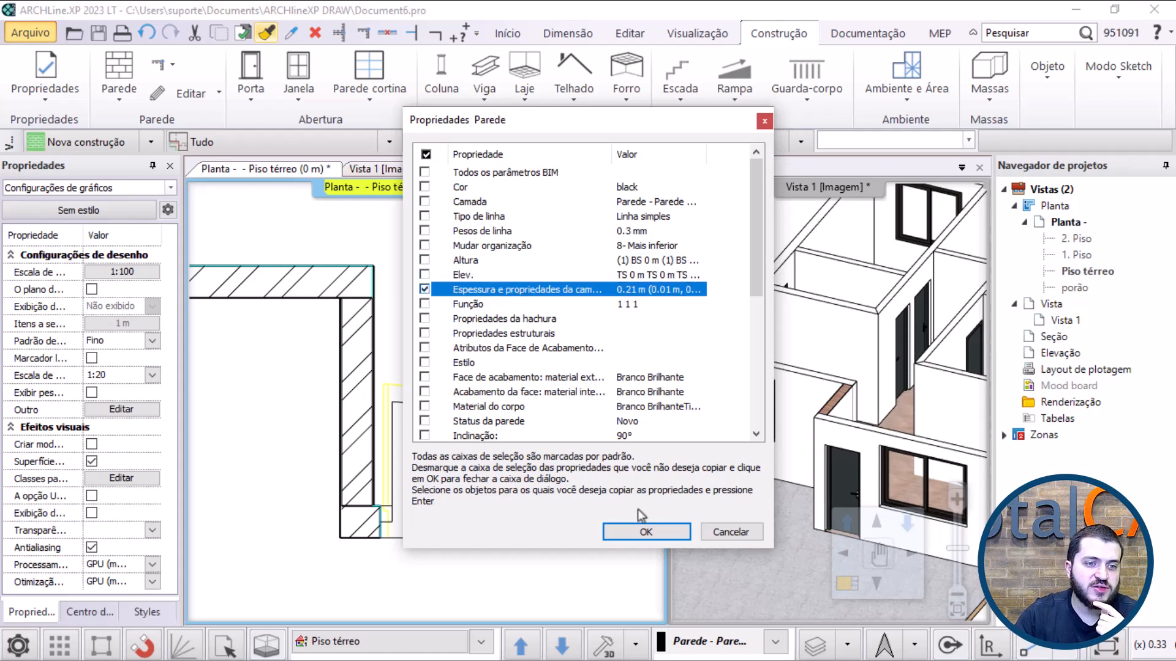
left_click(639, 538)
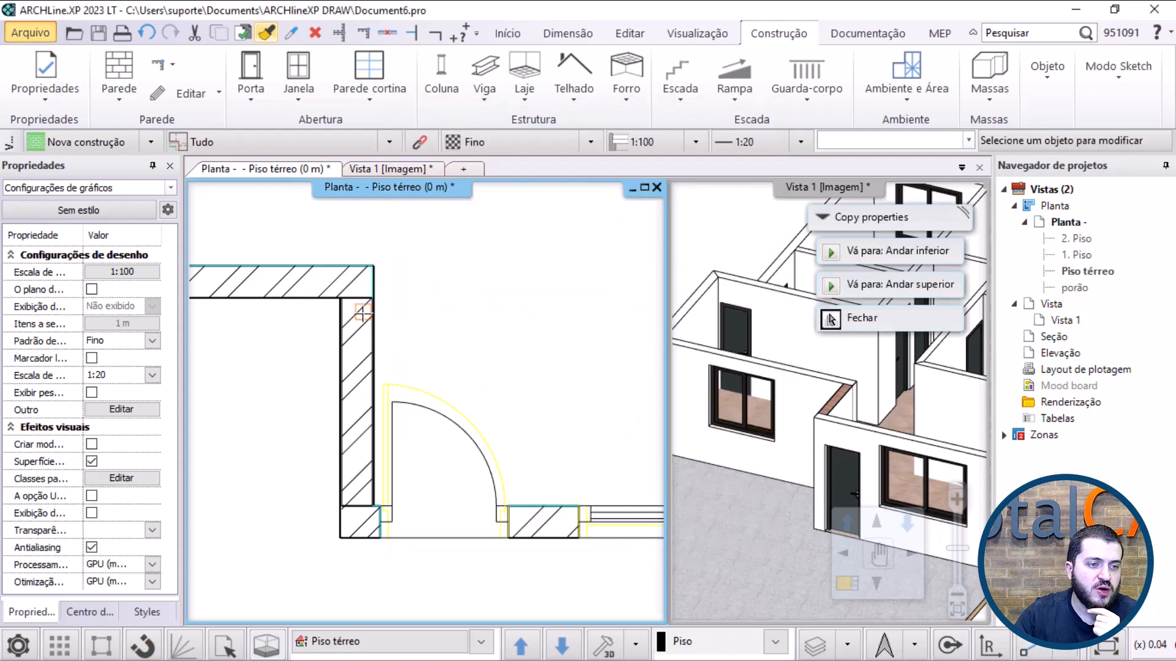
Step: Apply the short entrance wall's copied thickness and layer properties to the remaining exterior walls around the ground floor
left_click(303, 284)
left_click(353, 522)
scroll(368, 515, "down", 2)
middle_click_drag(603, 456, 380, 508)
left_click(542, 305)
middle_click_drag(566, 242, 556, 501)
middle_click_drag(548, 288, 545, 557)
middle_click_drag(544, 442, 544, 419)
left_click(480, 293)
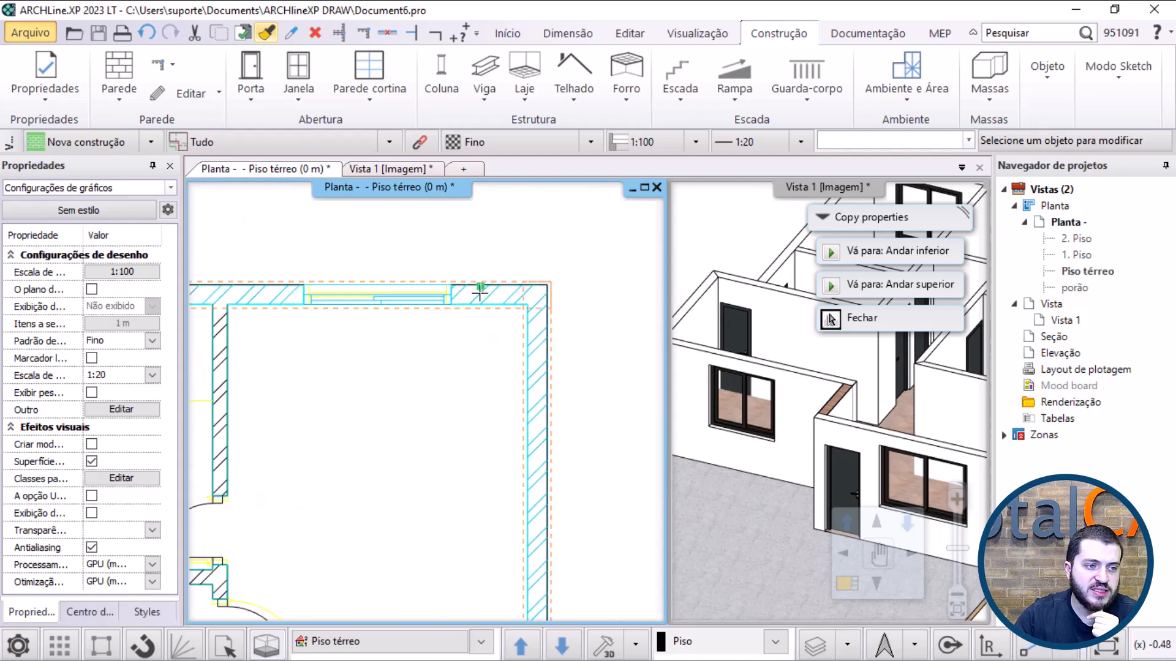
middle_click_drag(318, 347, 700, 346)
middle_click_drag(191, 350, 399, 343)
left_click(385, 386)
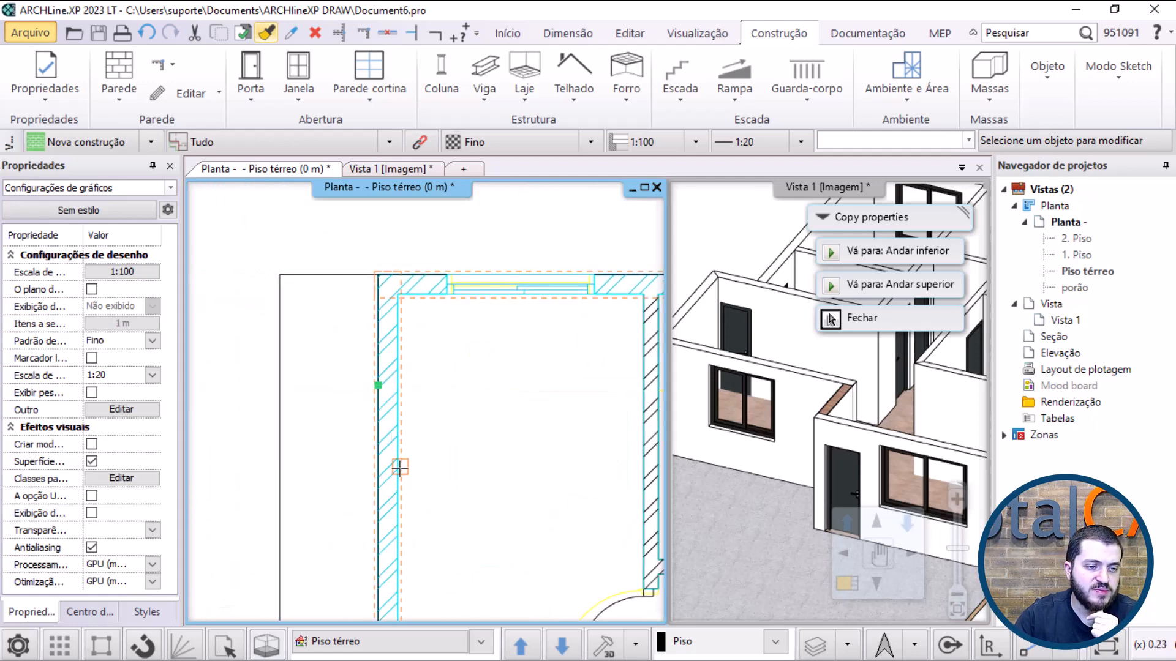
scroll(400, 468, "down", 2)
middle_click_drag(386, 539, 402, 292)
scroll(375, 447, "up", 3)
left_click(347, 439)
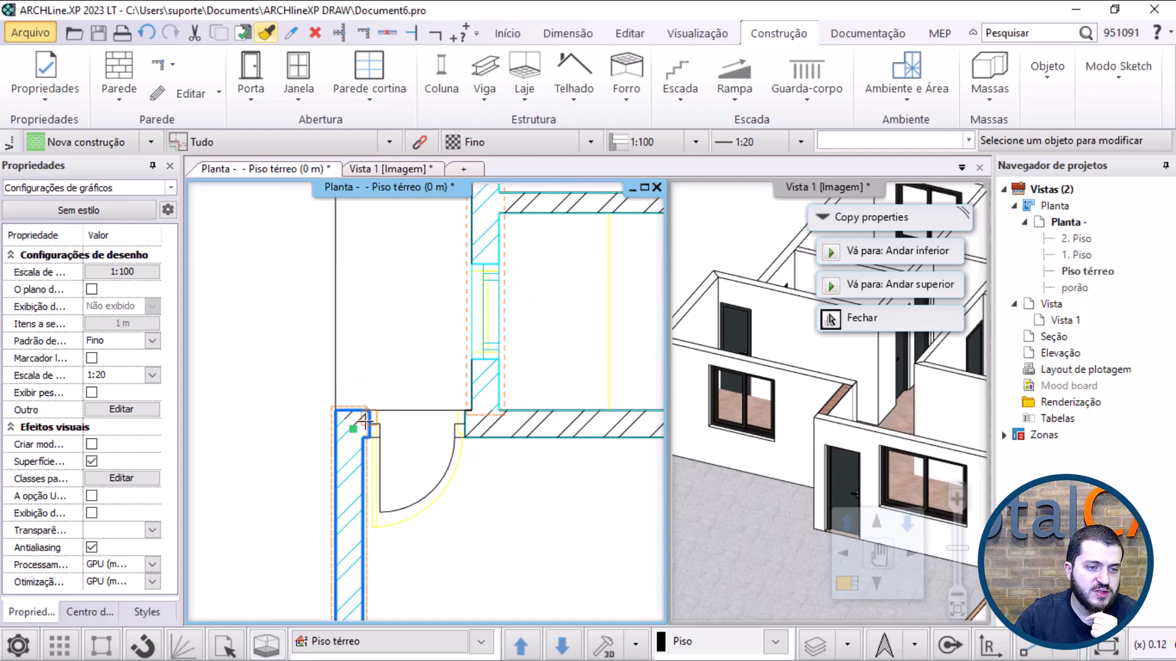
scroll(452, 441, "down", 3)
middle_click_drag(453, 441, 383, 317)
scroll(446, 389, "up", 4)
left_click(446, 368)
scroll(446, 396, "down", 4)
scroll(551, 502, "up", 4)
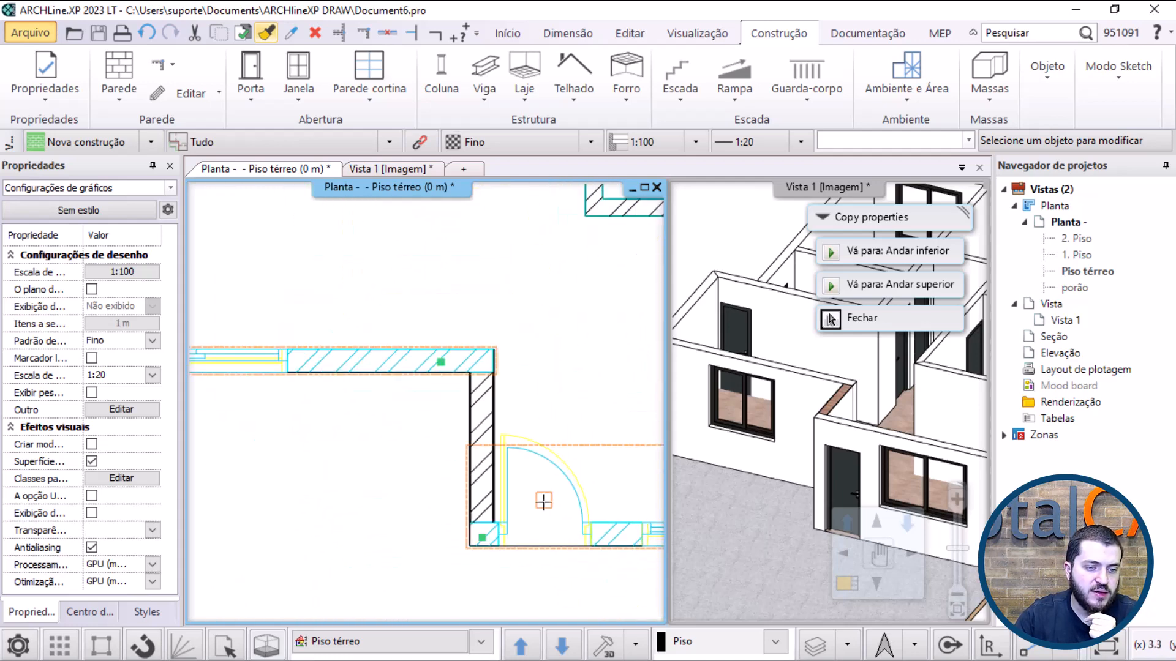
right_click(479, 418)
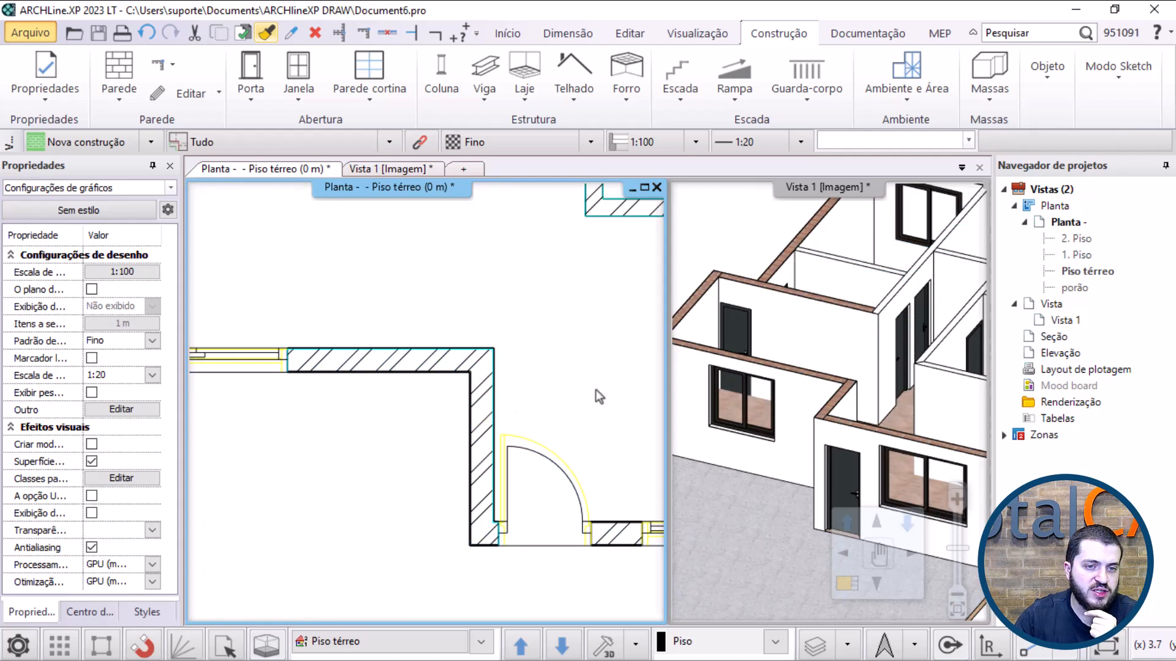
Step: Examine the layered exterior walls in the floor plan and the 3D view
middle_click_drag(270, 264, 623, 466)
middle_click_drag(484, 203, 475, 429)
left_click(839, 357)
scroll(821, 366, "up", 6)
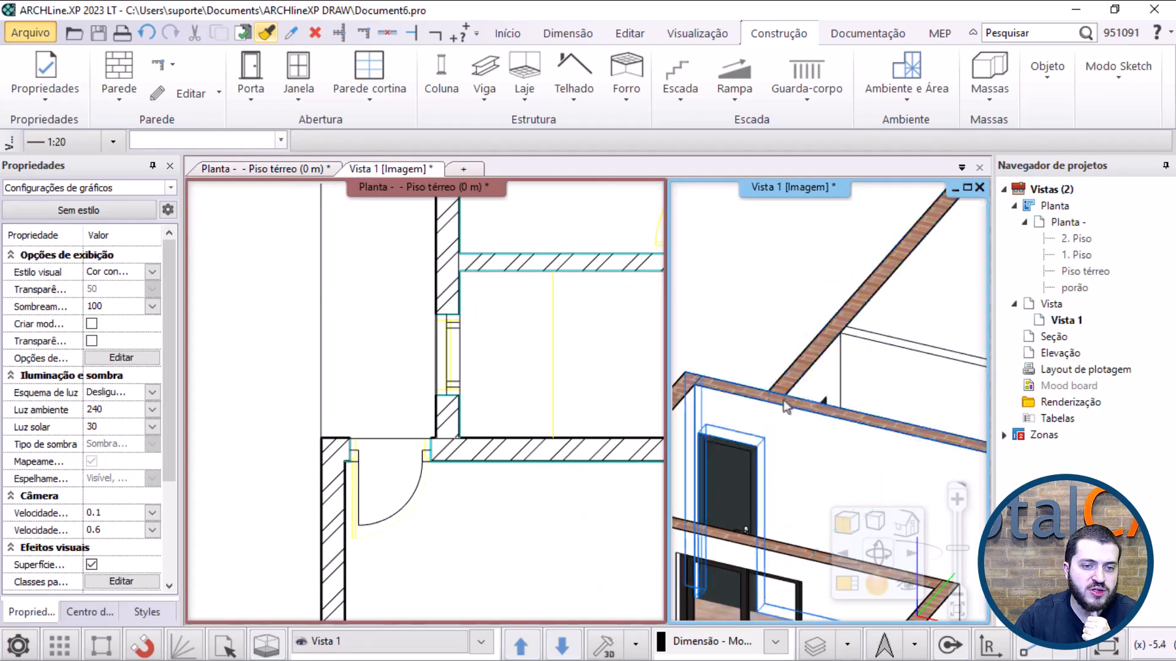
scroll(818, 390, "down", 6)
scroll(864, 413, "up", 4)
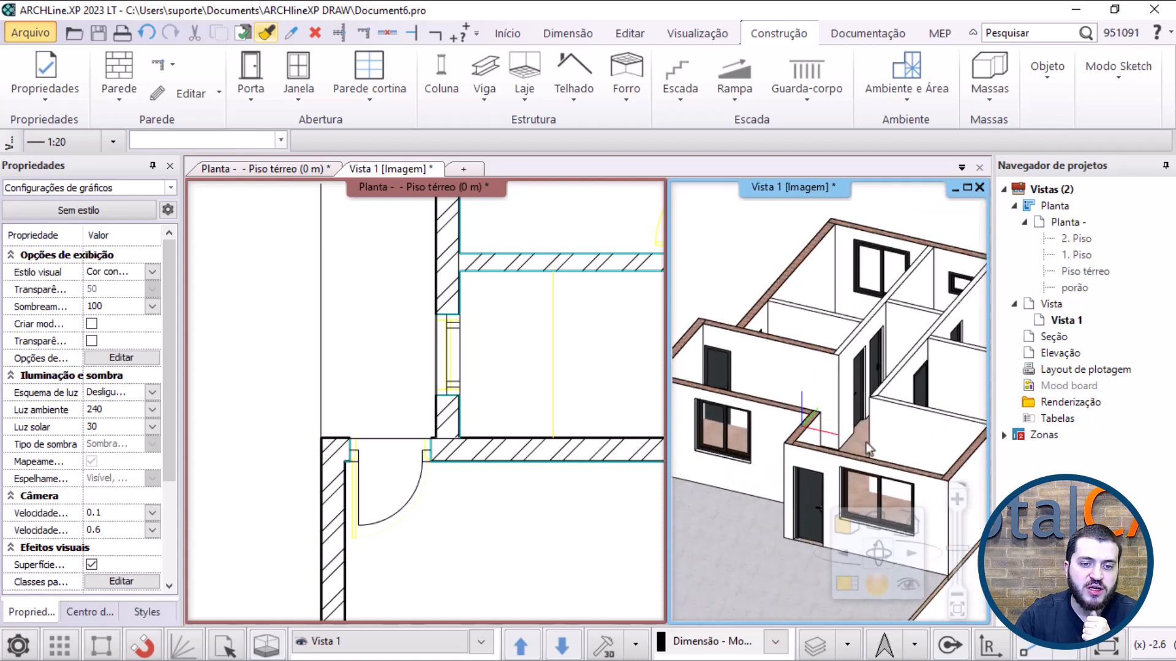
scroll(873, 422, "down", 6)
scroll(851, 411, "up", 3)
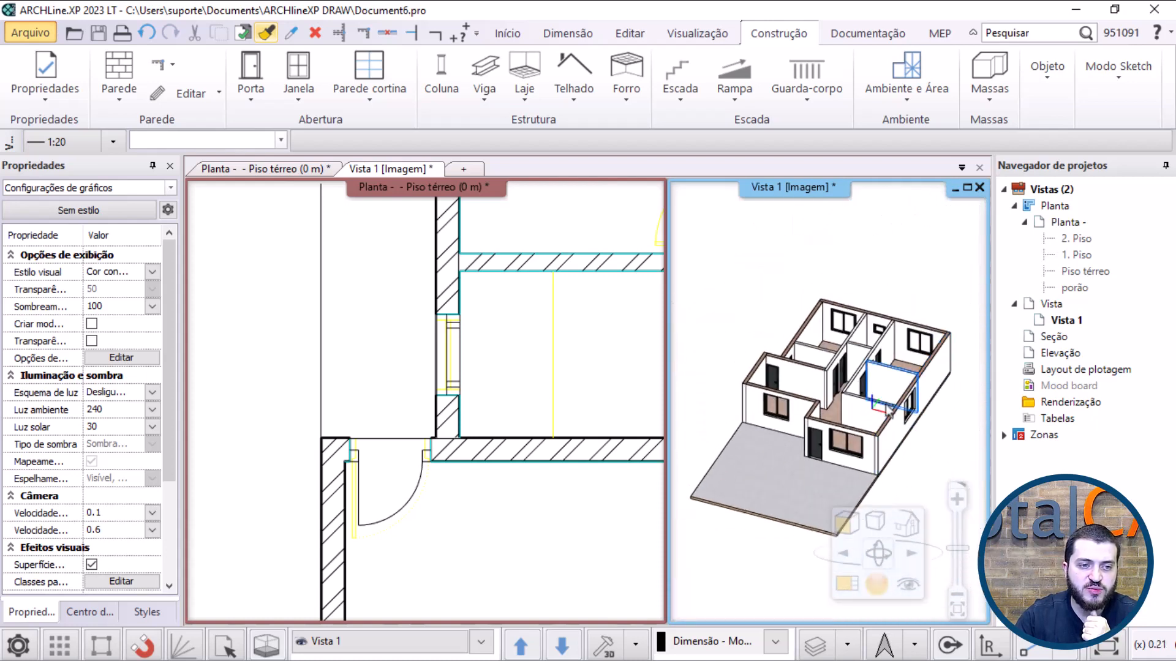
Step: Open the layer composition of the long interior corridor wall and add two layers, placing one on each side of the original layer
left_click(543, 420)
scroll(465, 466, "down", 5)
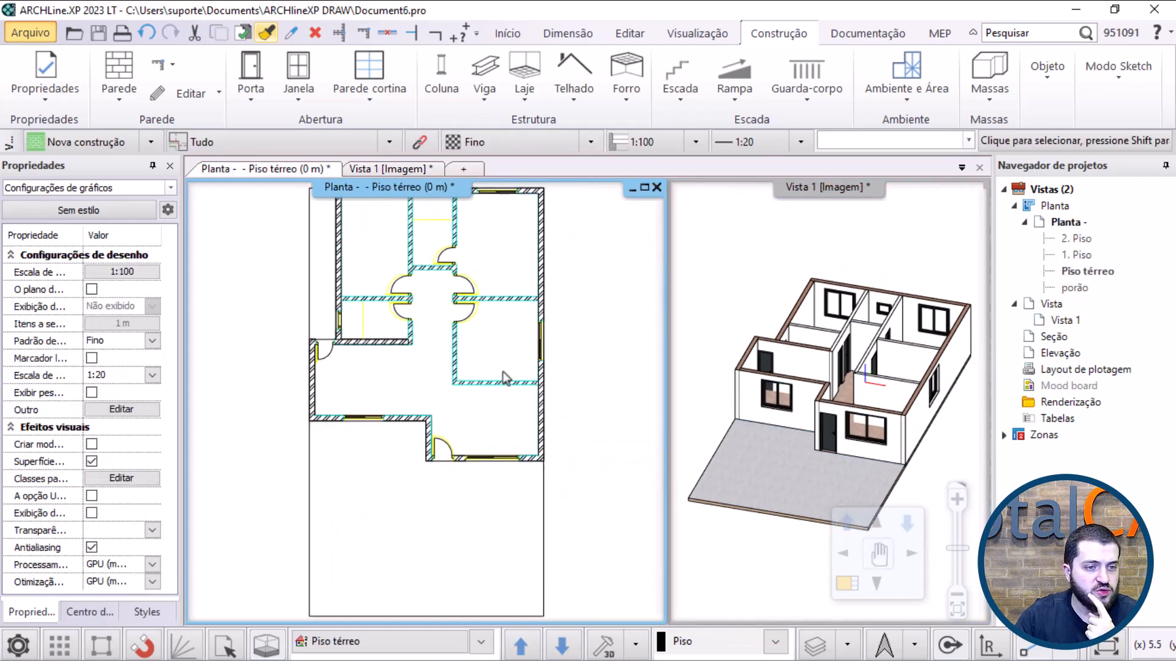
scroll(505, 370, "up", 2)
scroll(421, 438, "up", 1)
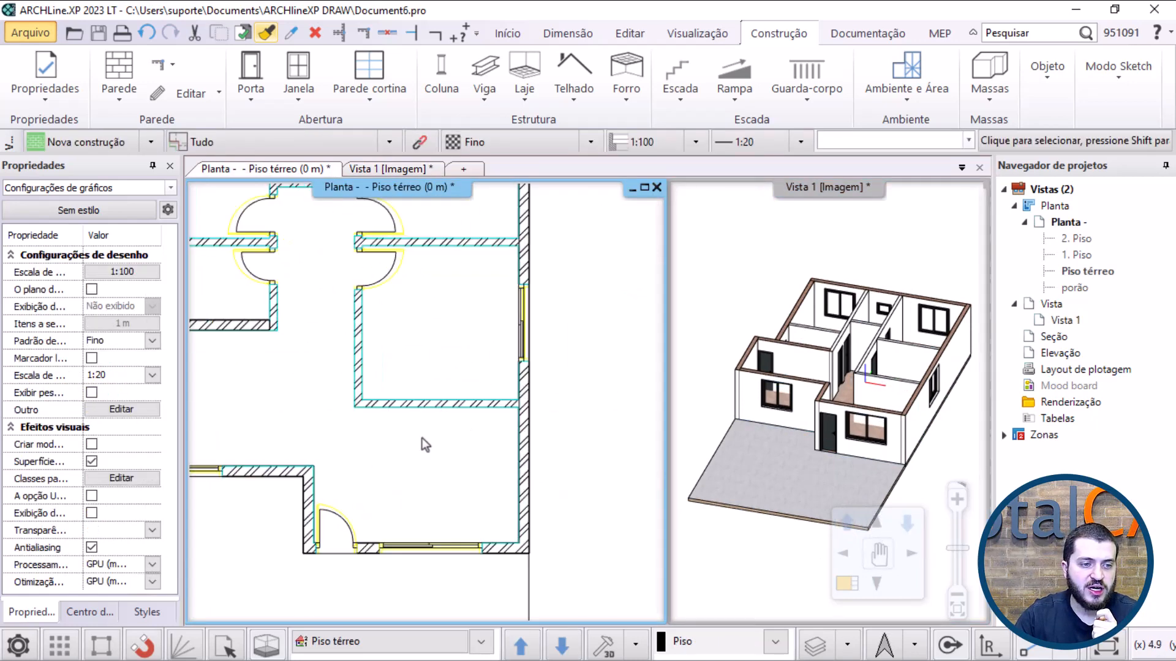
scroll(410, 425, "up", 3)
scroll(291, 352, "up", 4)
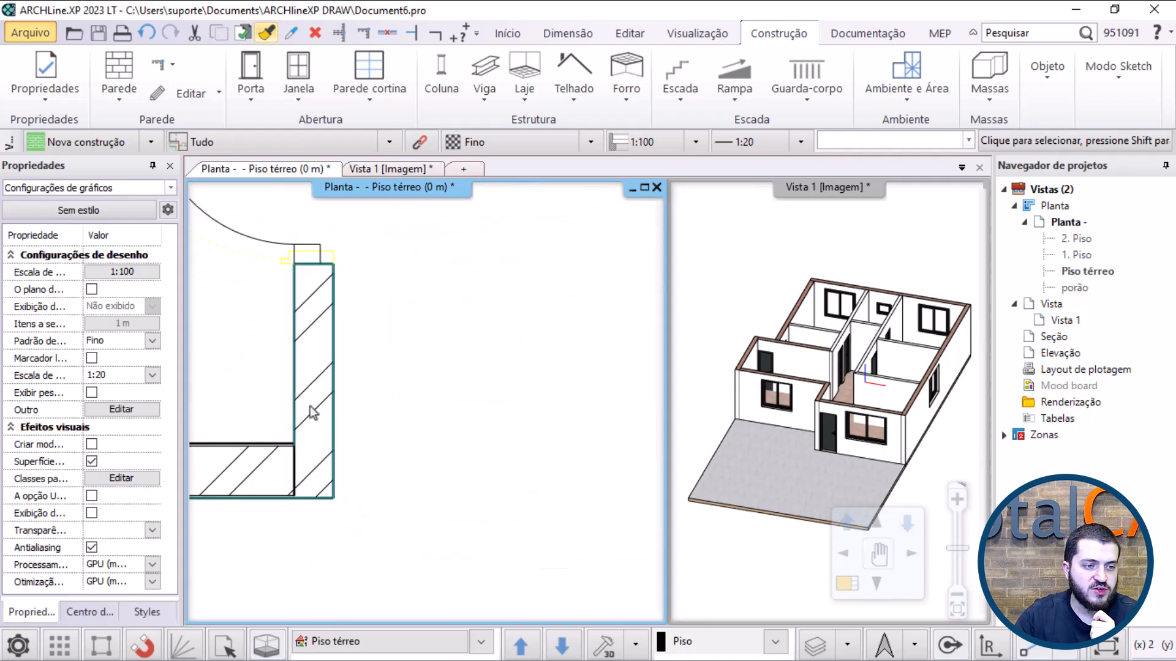
left_click(442, 394)
left_click(481, 457)
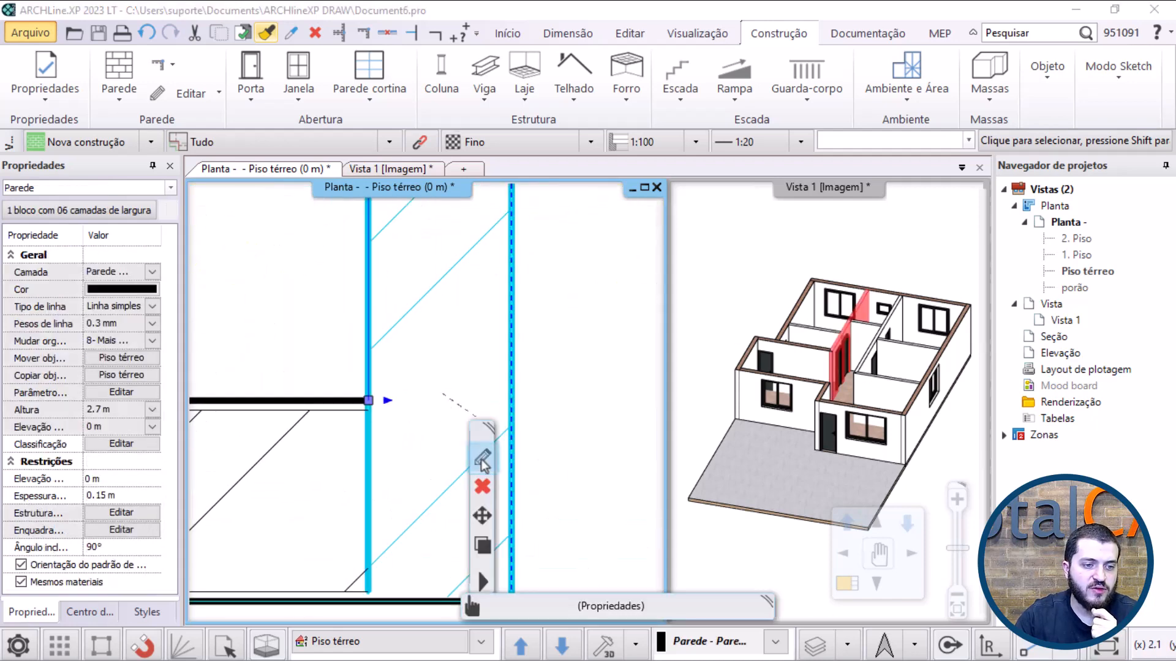
left_click(429, 253)
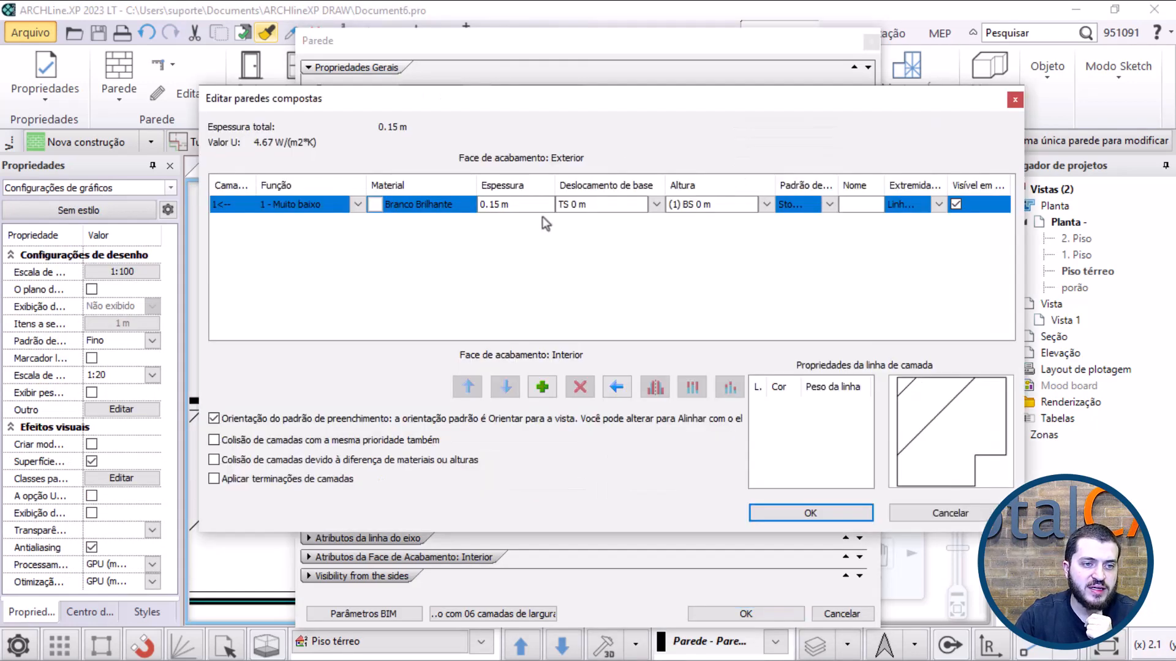
left_click(541, 386)
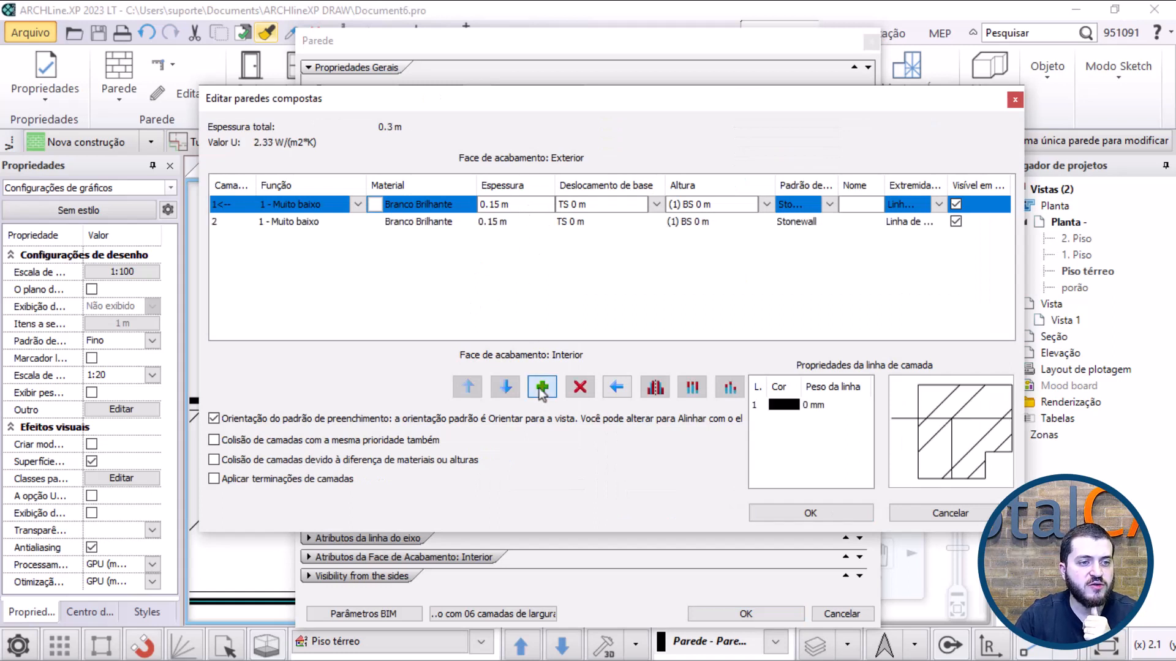
left_click(542, 386)
left_click(512, 224)
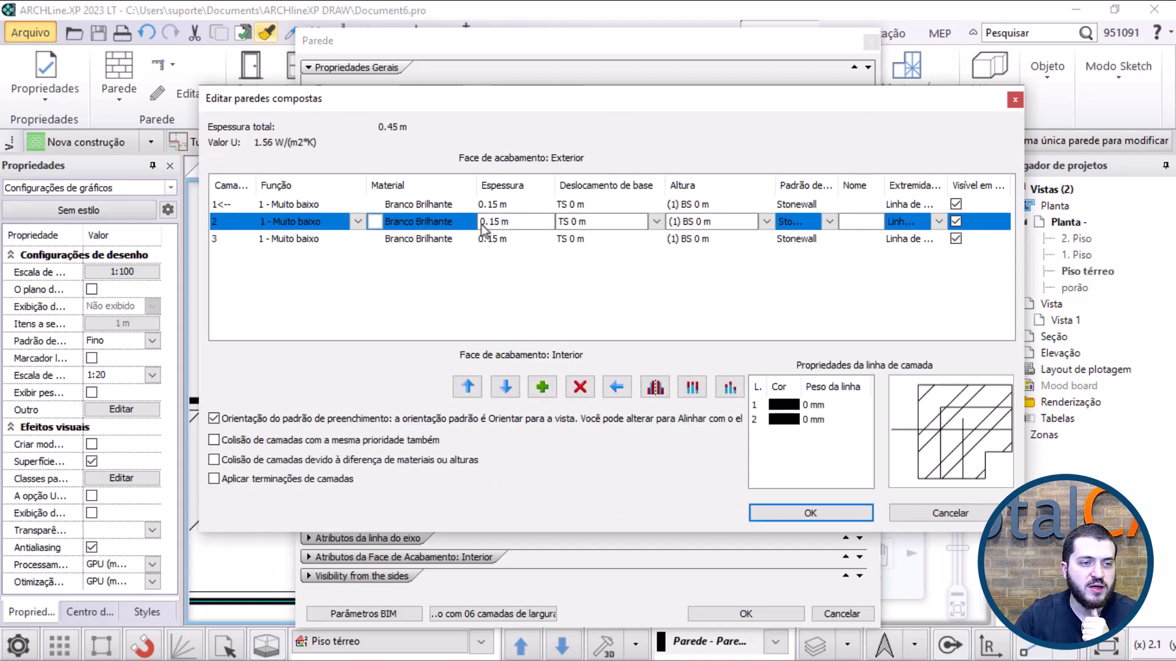
left_click(467, 387)
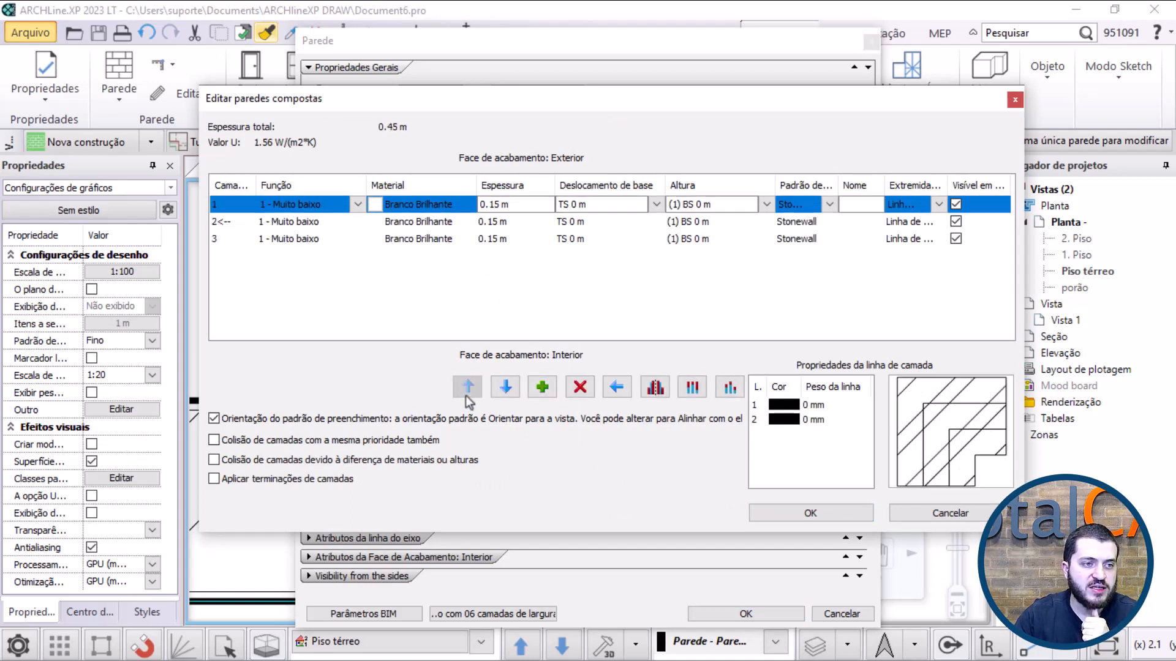
Step: Set the thickness of both outer layers of the corridor wall to 0.01 m
double_click(524, 205)
type("0.01")
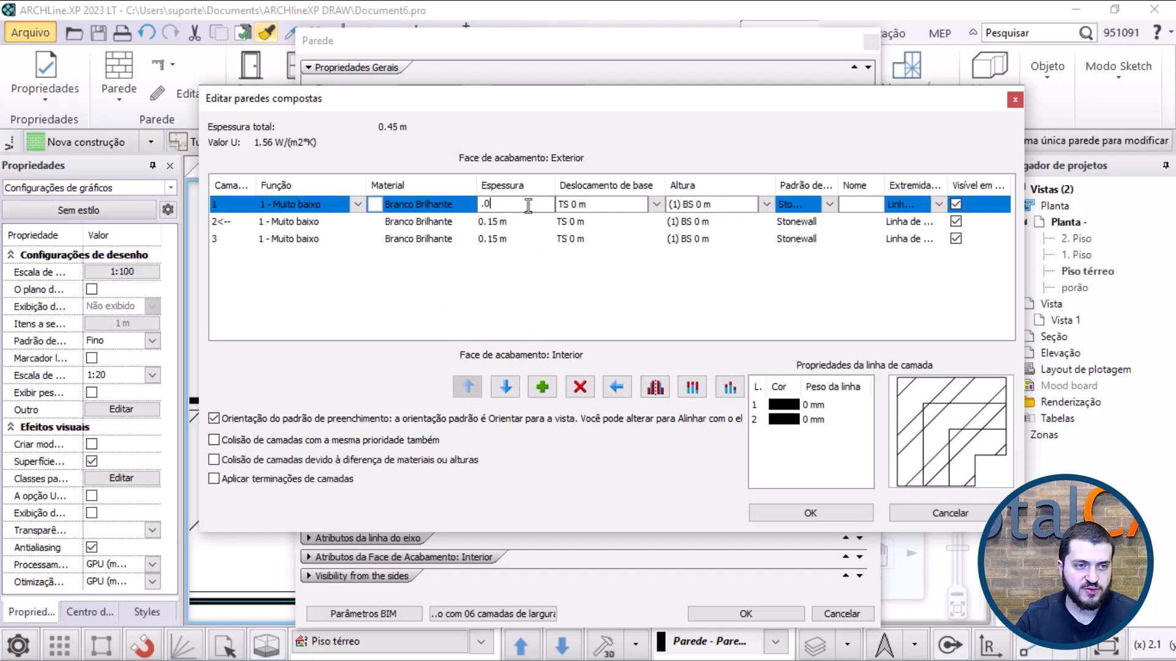
key("Return")
left_click(513, 238)
double_click(508, 239)
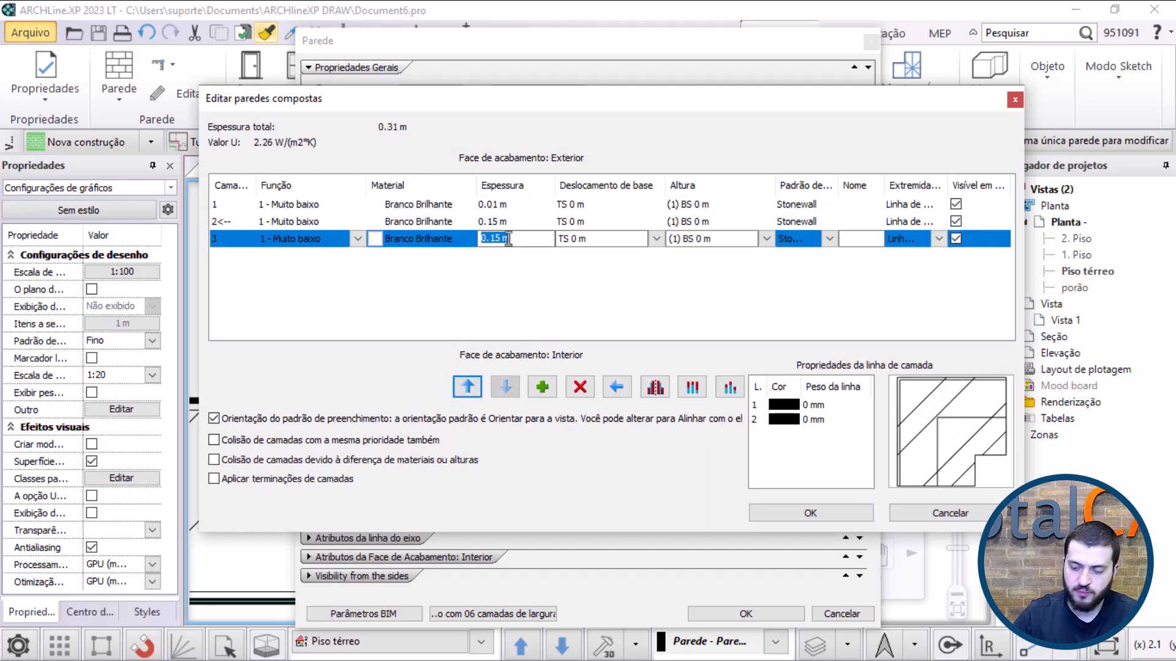
type("0.01")
key("Return")
Step: Give the corridor wall's core layer the Tijolo 3 material and a thickness of 0.13 m
left_click(502, 223)
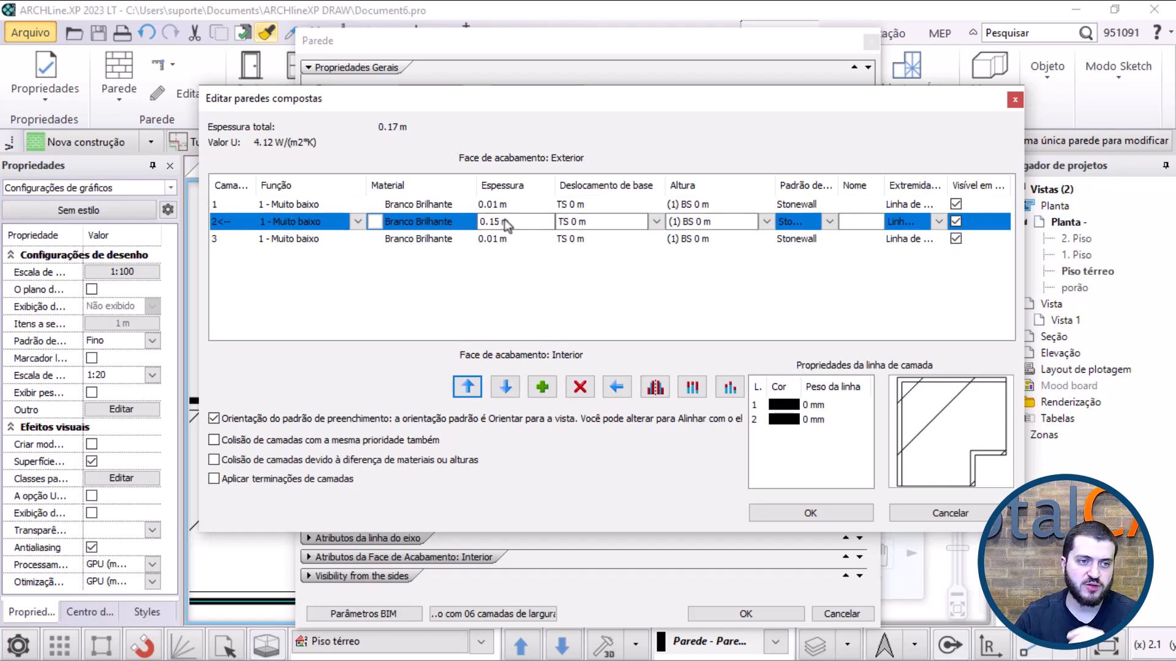
left_click(402, 223)
left_click(559, 405)
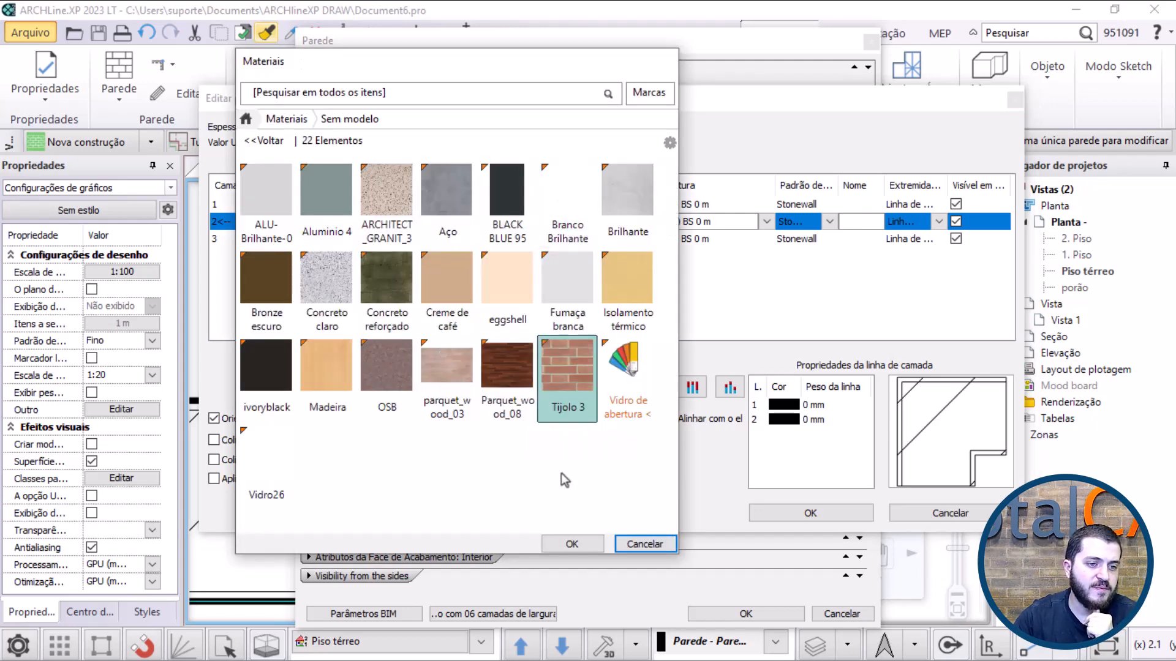
left_click(571, 544)
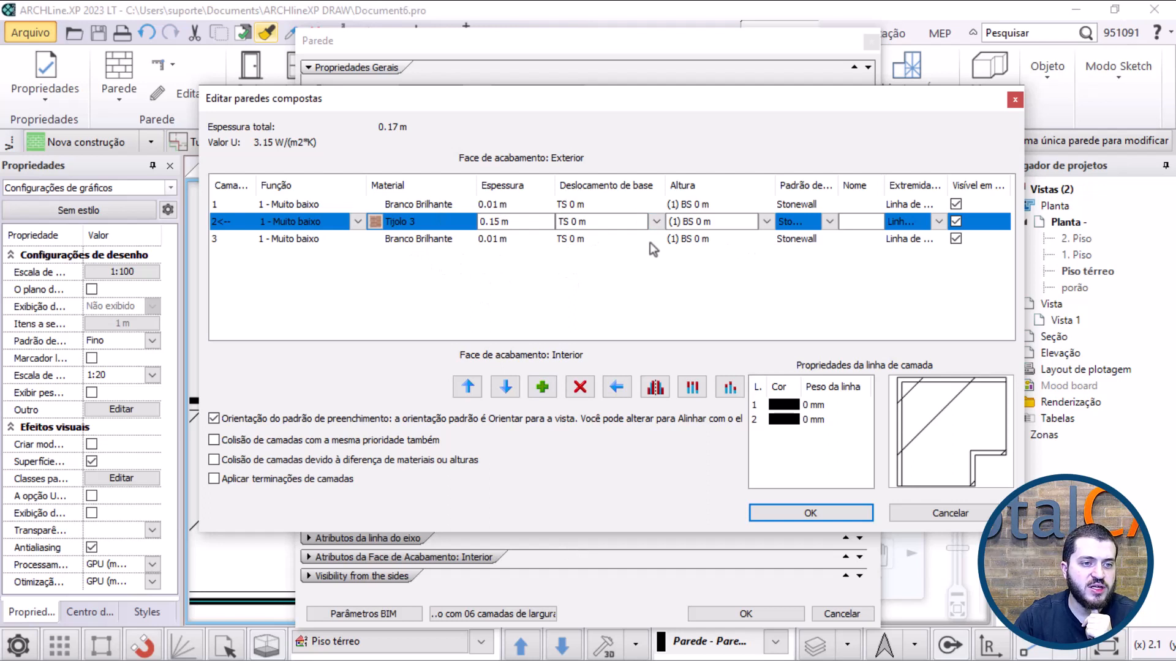
left_click(503, 223)
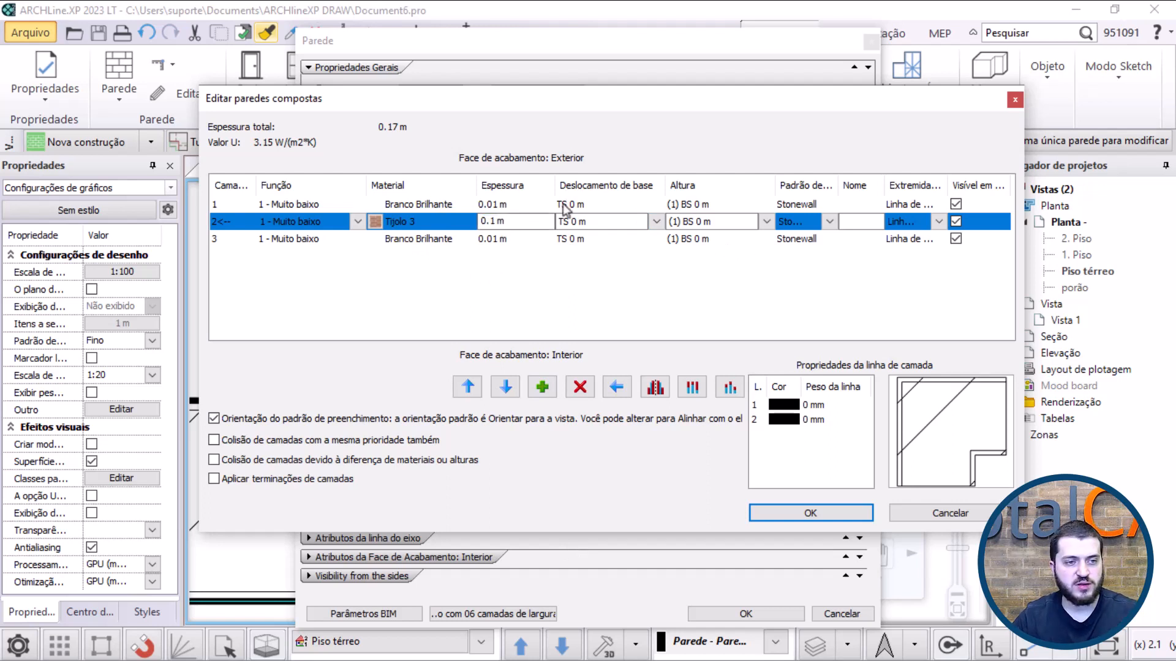
type("3")
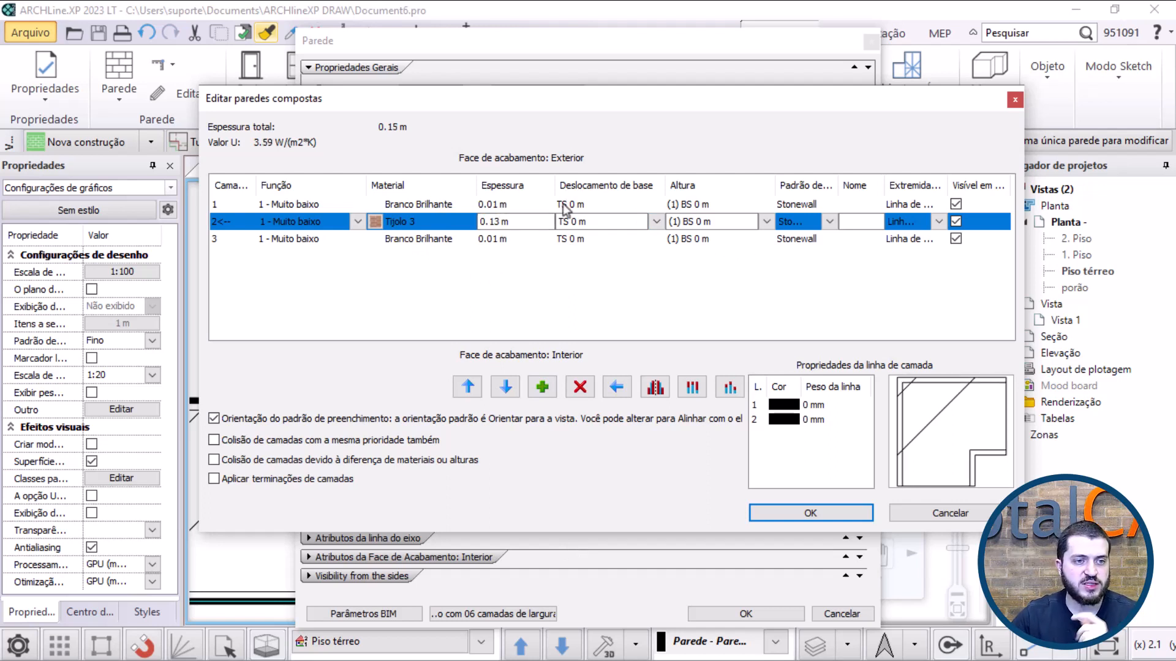
Step: Set the fill pattern of both outer layers to Sem hachura and apply the composition to the corridor wall
left_click(828, 204)
left_click(830, 204)
left_click(811, 260)
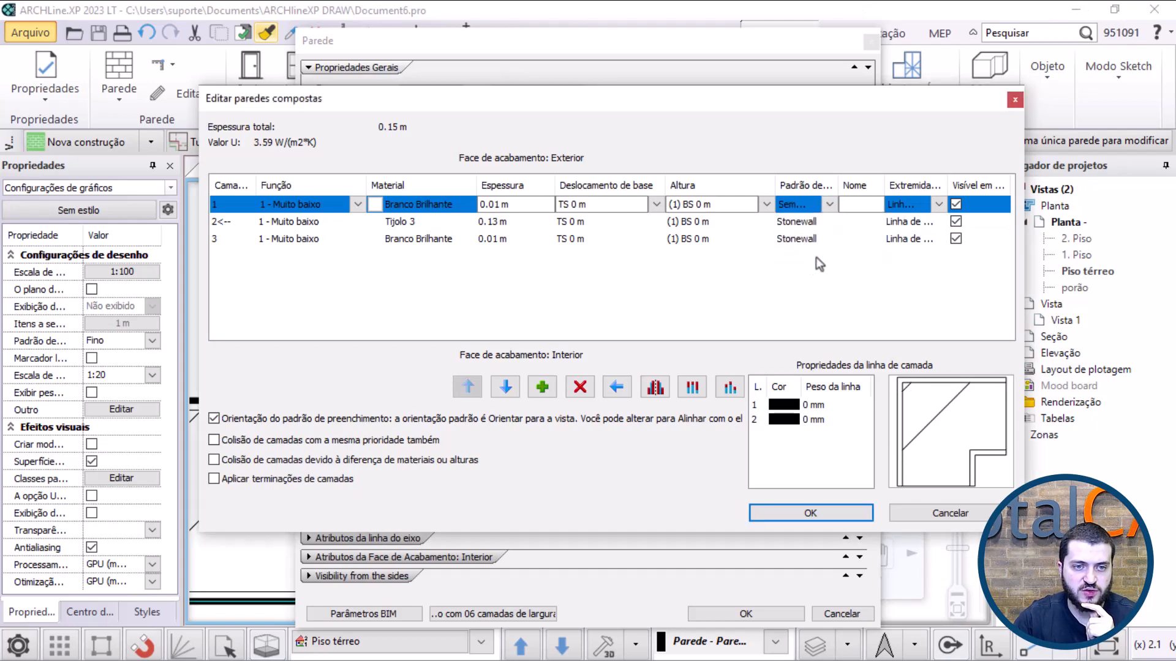
left_click(816, 243)
left_click(824, 241)
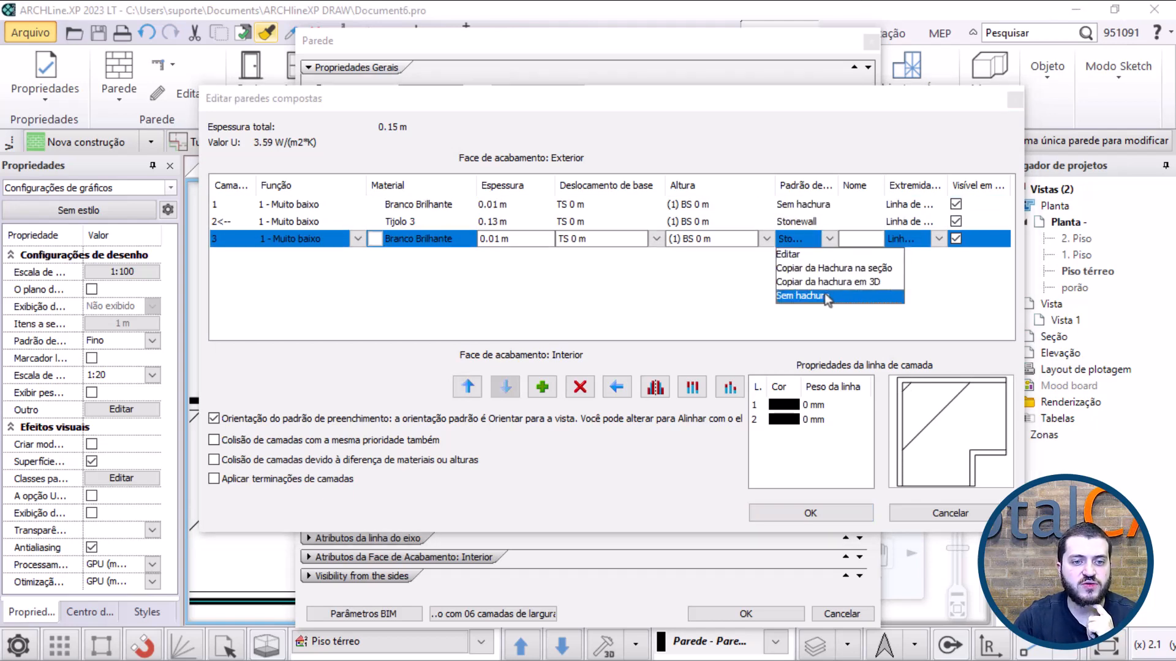
left_click(824, 297)
left_click(799, 514)
left_click(716, 614)
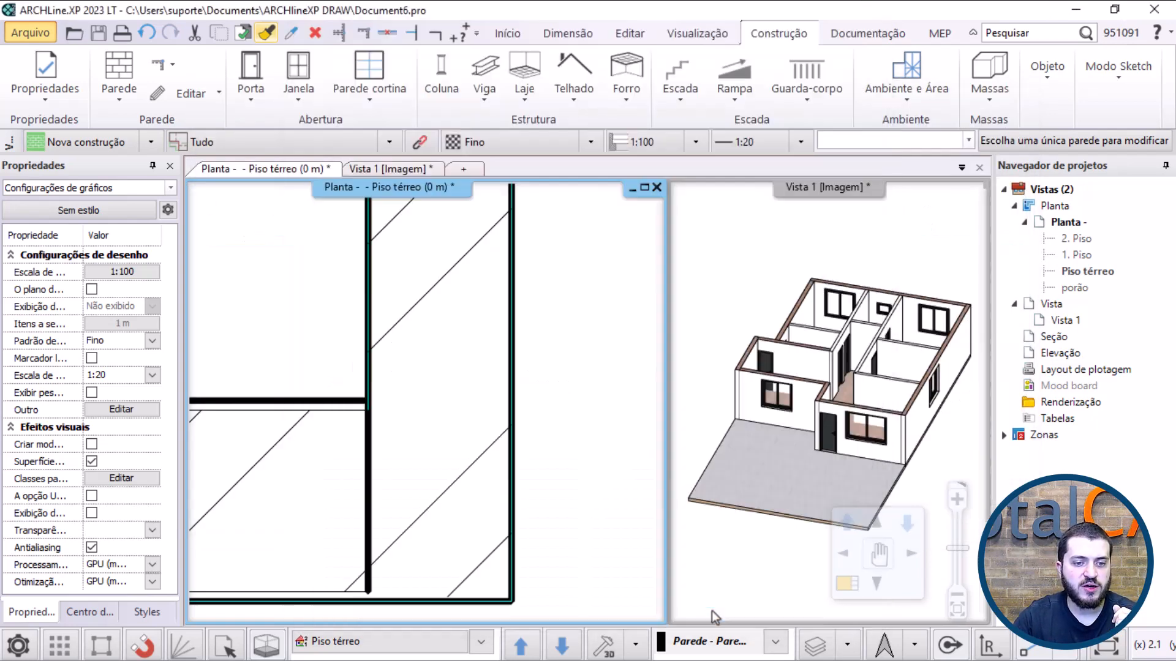
Step: Examine the corridor wall's layers and its junction with the exterior wall in the floor plan
scroll(494, 372, "down", 5)
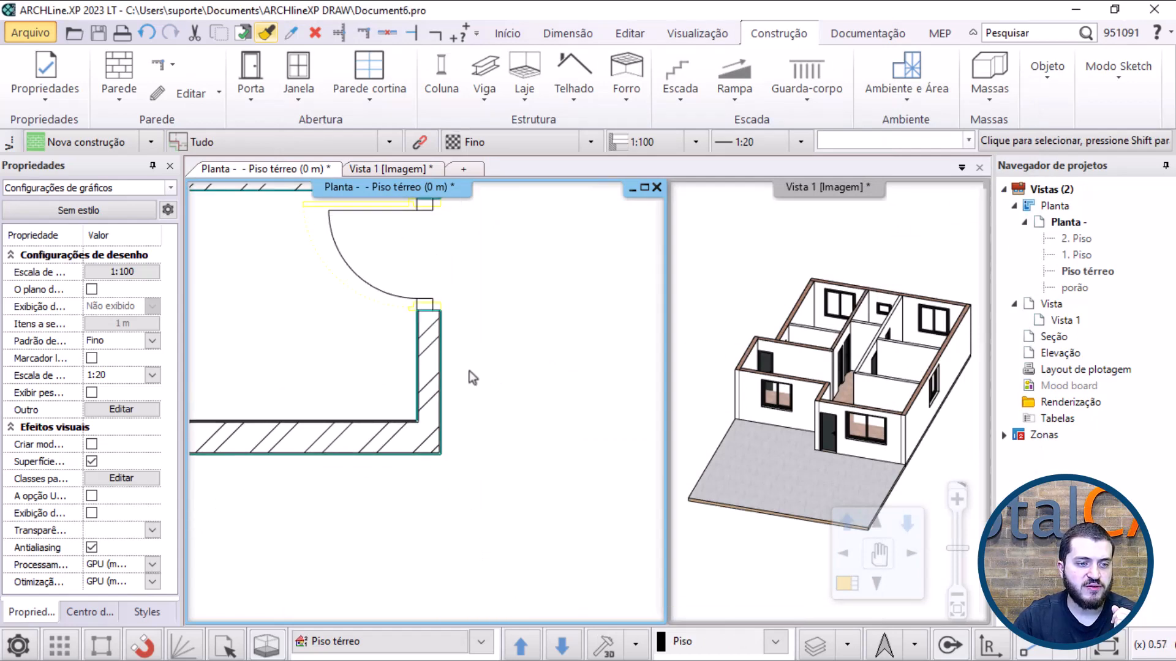
scroll(469, 370, "up", 5)
left_click(403, 377)
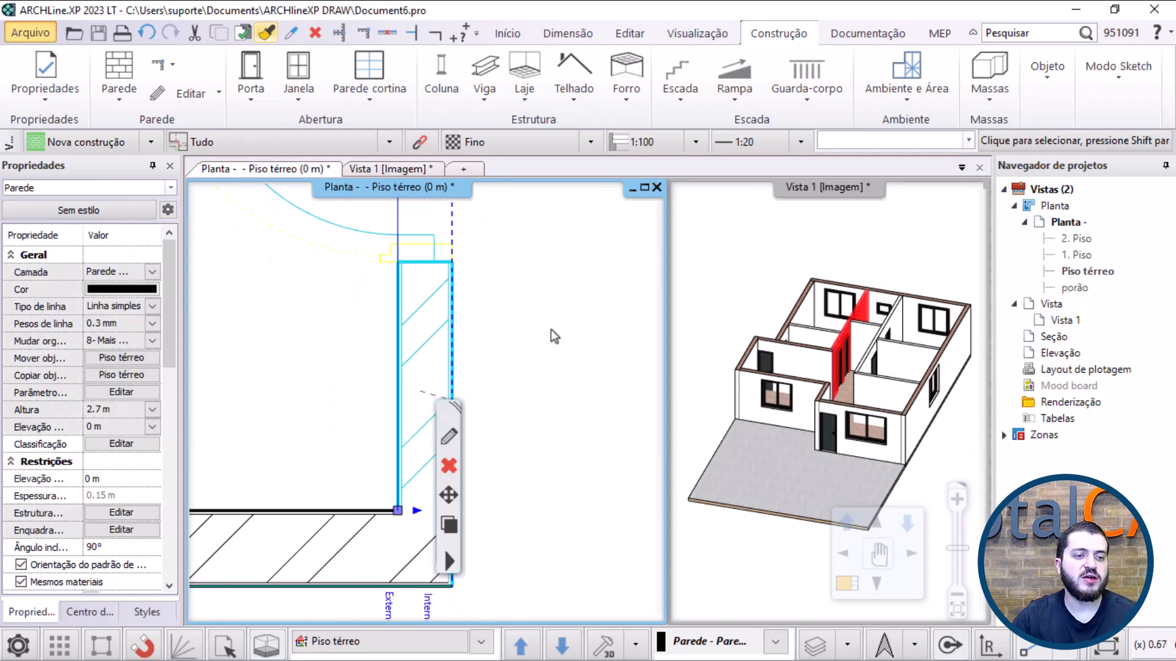
scroll(450, 398, "down", 5)
scroll(429, 431, "up", 4)
key("Escape")
scroll(404, 482, "up", 3)
scroll(455, 290, "down", 3)
middle_click_drag(455, 291, 448, 485)
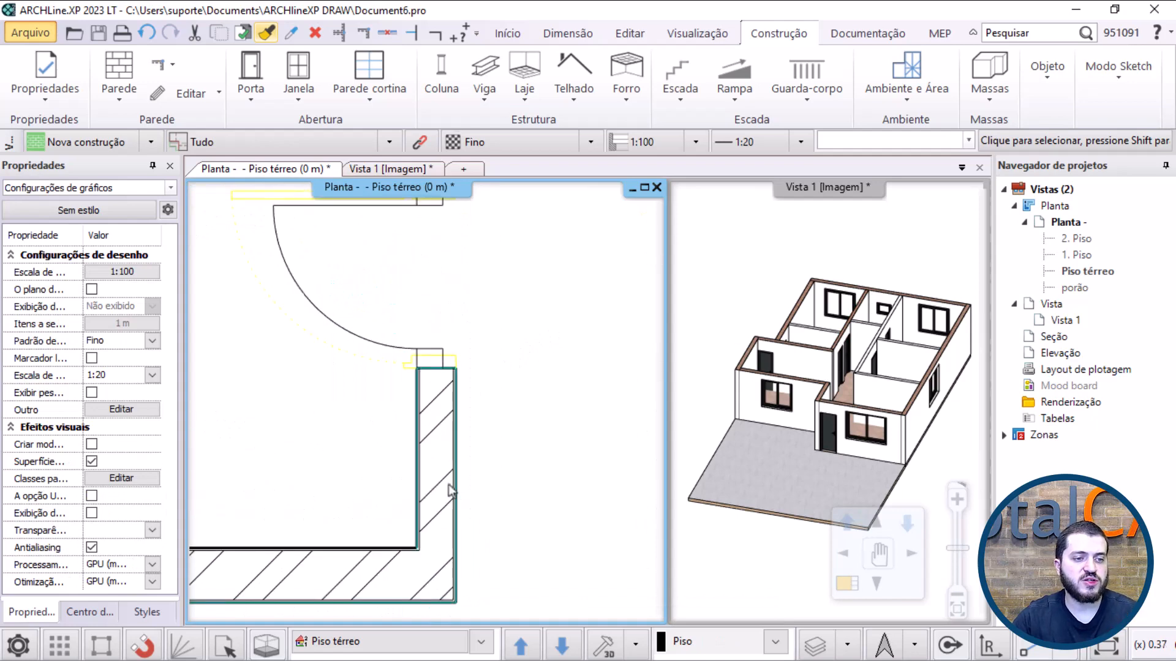
Step: Start copying the corridor wall's properties, with only its thickness and layer properties included
scroll(507, 447, "down", 3)
mouse_move(507, 447)
middle_mouse_down()
mouse_move(593, 541)
mouse_move(520, 454)
middle_mouse_up()
scroll(592, 540, "up", 2)
left_click(512, 427)
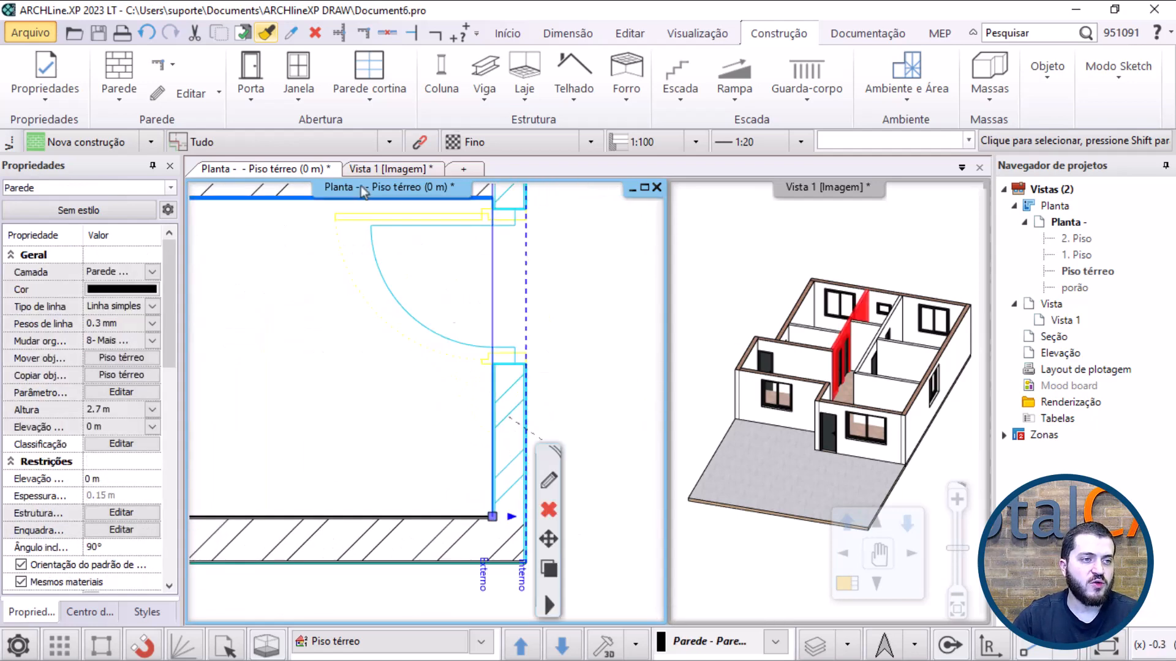
left_click(268, 35)
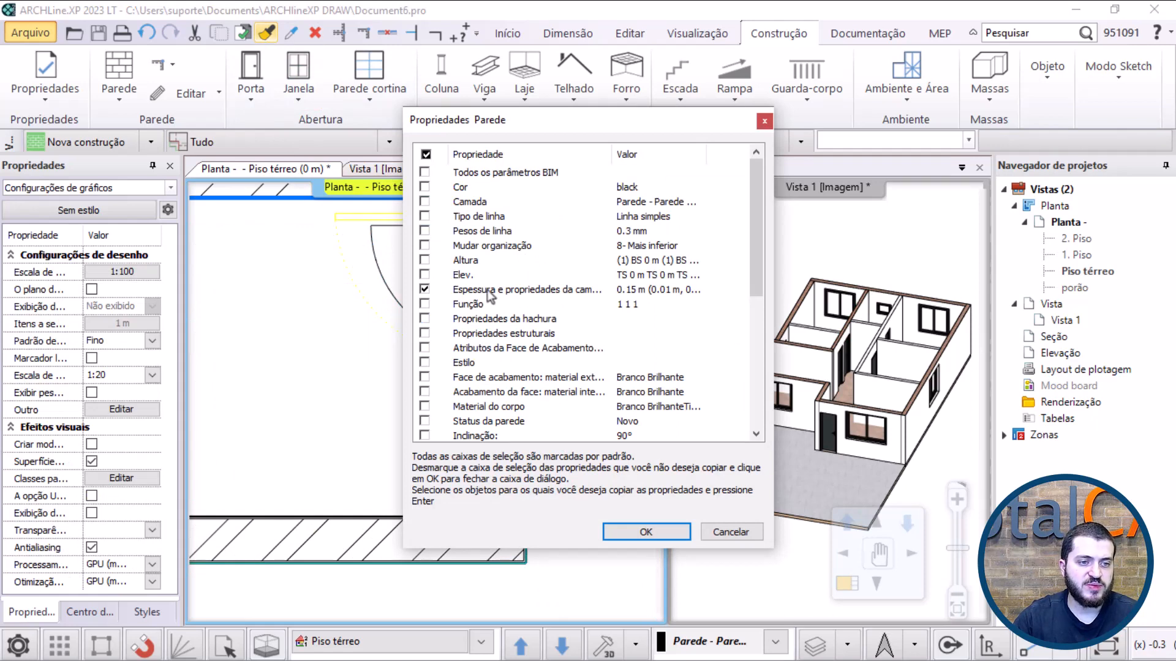
left_click(616, 534)
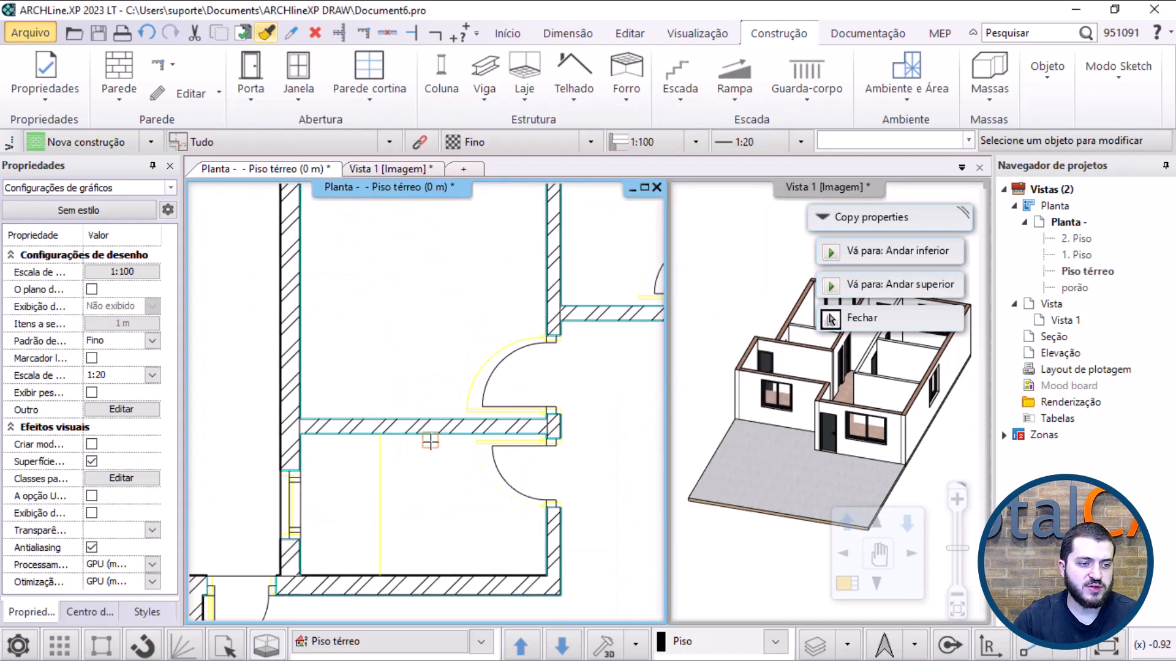
Step: Apply the corridor wall's copied thickness and layer properties to the other interior walls around the bedrooms, bathroom and corridor
scroll(431, 441, "up", 2)
left_click(450, 402)
scroll(455, 401, "down", 2)
middle_click_drag(520, 397, 455, 537)
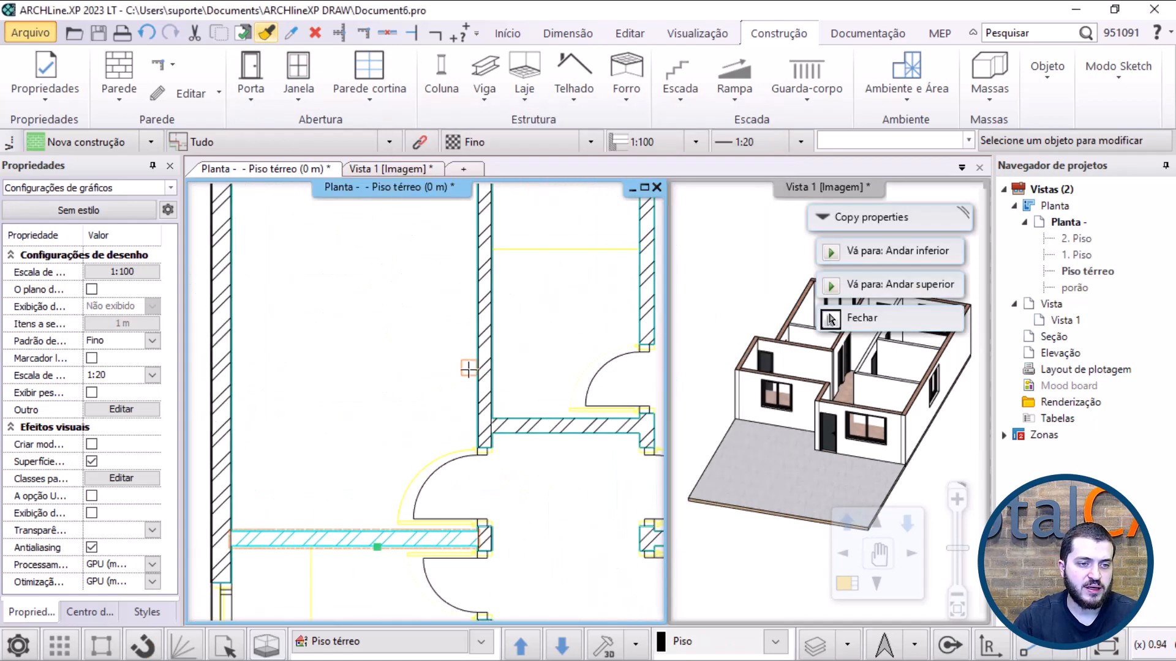
scroll(511, 356, "up", 2)
left_click(443, 384)
left_click(498, 501)
scroll(499, 501, "down", 2)
middle_click_drag(532, 539, 402, 492)
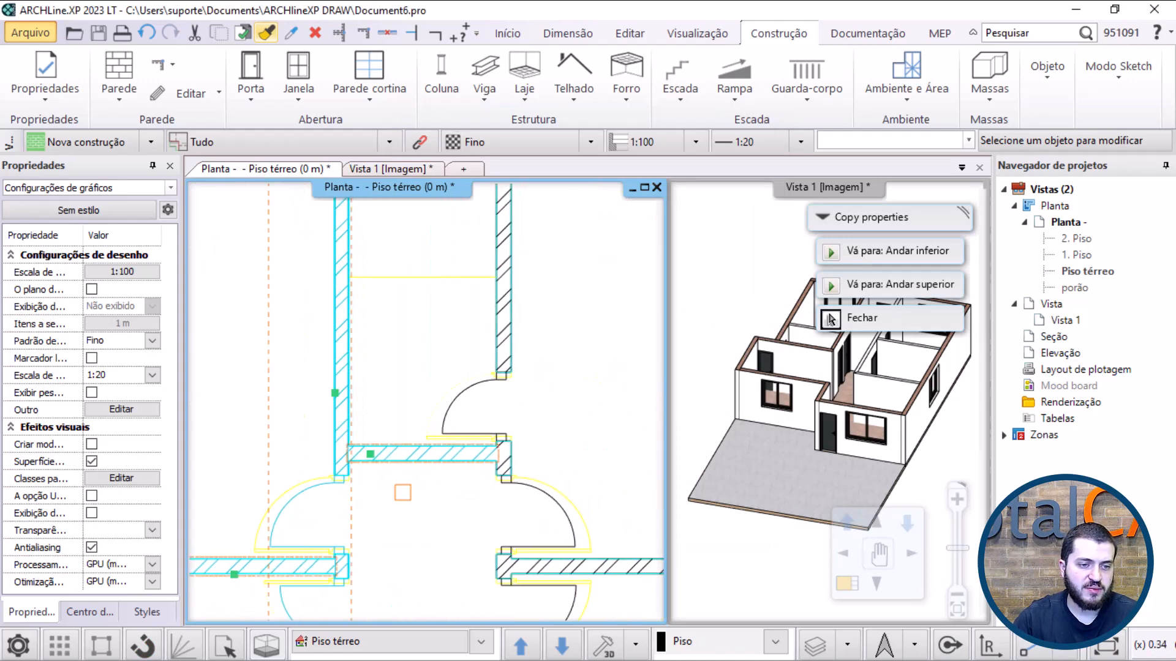
left_click(497, 307)
left_click(618, 572)
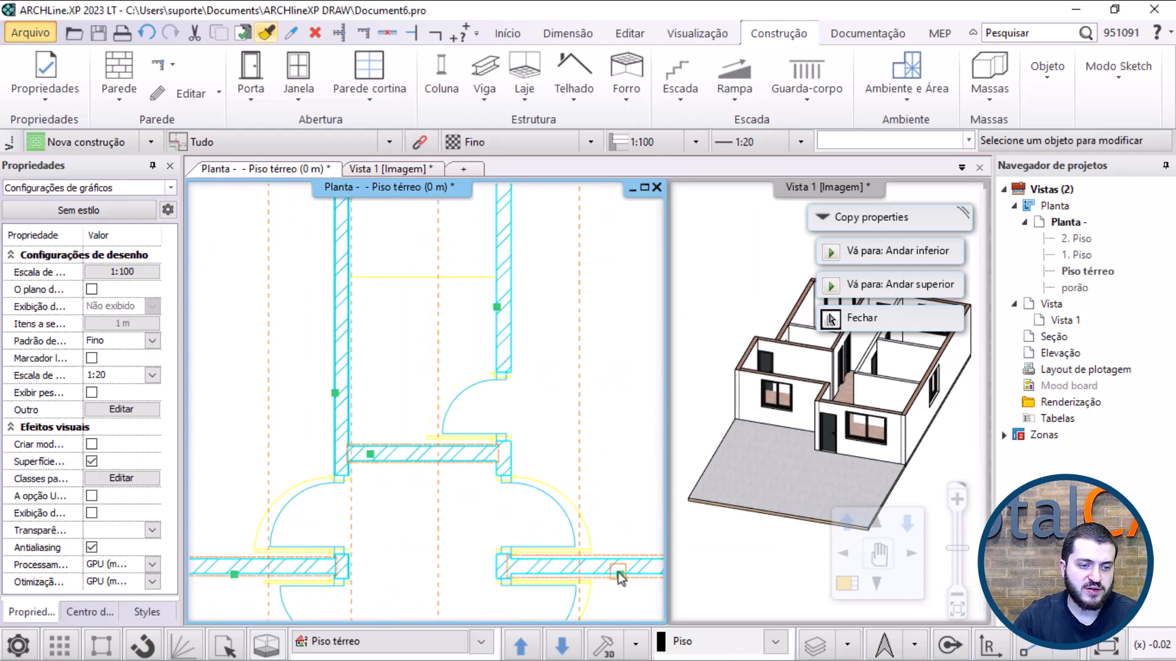
scroll(619, 576, "up", 5)
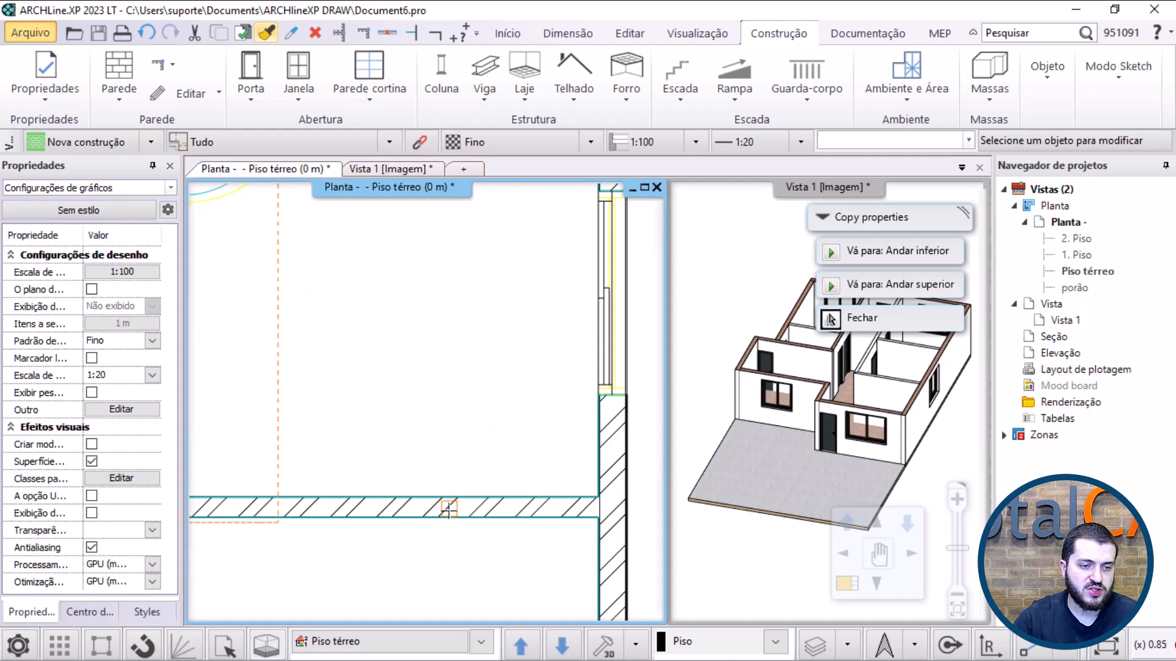
left_click(449, 510)
scroll(460, 511, "down", 3)
middle_click_drag(495, 513, 630, 507)
key("Return")
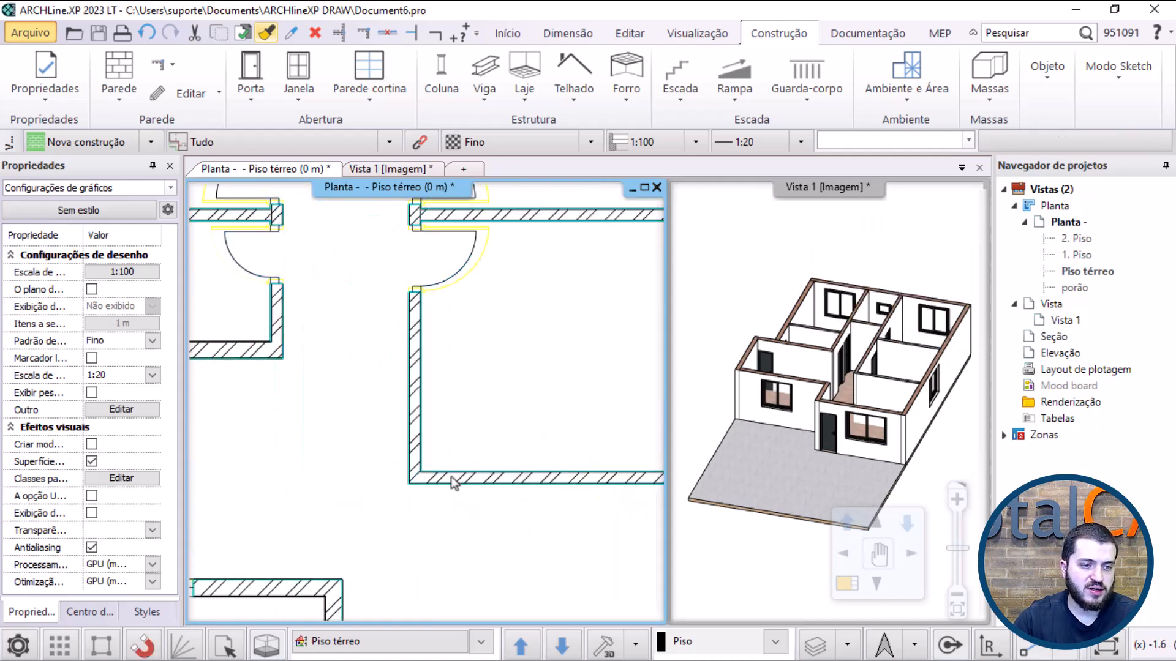
Step: Examine the layers at the interior wall corner in the floor plan and the whole house in the 3D view
scroll(454, 483, "up", 6)
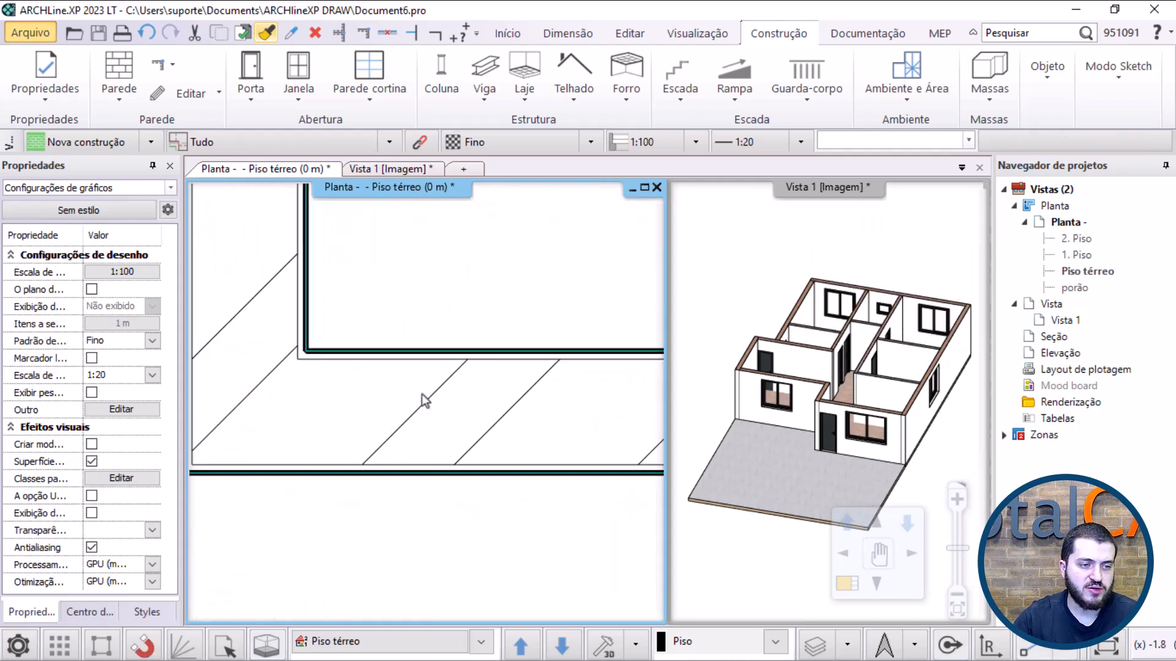
scroll(423, 401, "down", 6)
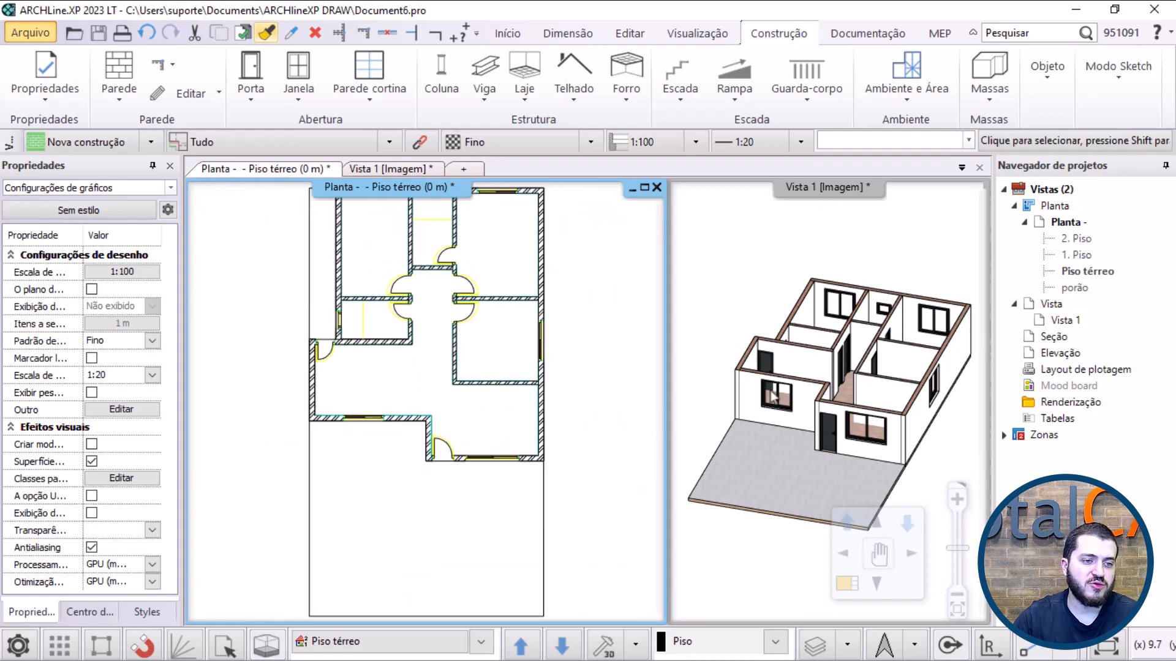
left_click(773, 397)
scroll(842, 410, "up", 3)
middle_click_drag(900, 438, 819, 356)
scroll(793, 382, "down", 3)
scroll(779, 401, "up", 1)
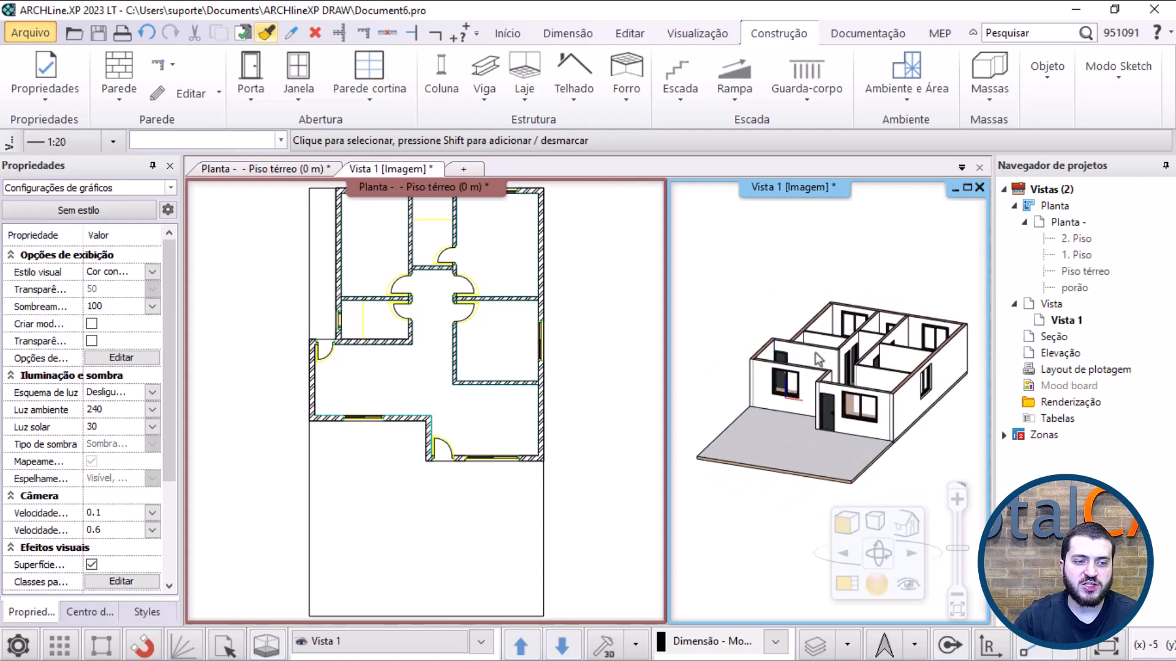
scroll(832, 337, "up", 1)
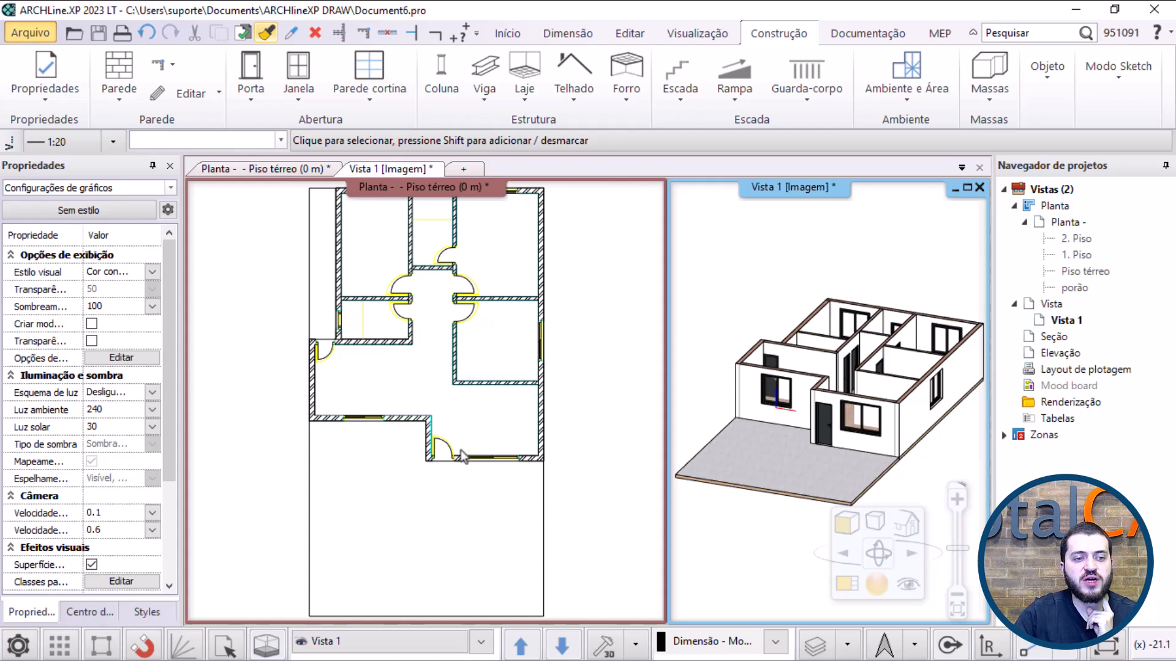
scroll(464, 393, "up", 3)
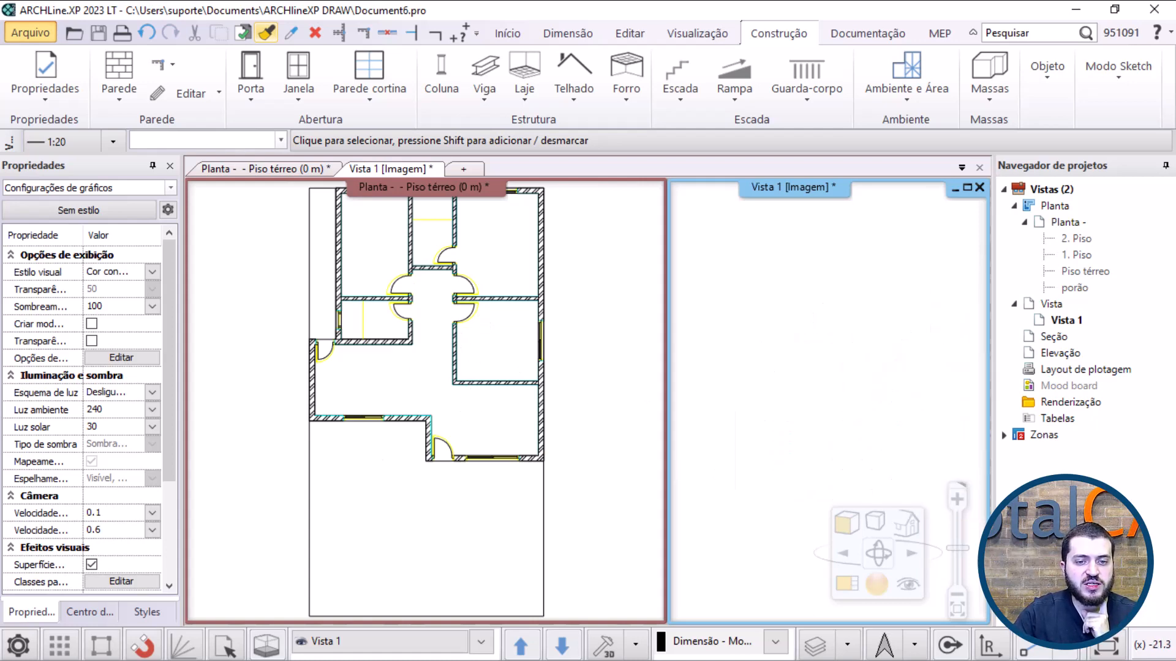
scroll(769, 373, "down", 3)
Step: Inspect the horizontal 3 m interior wall below the front bedroom in the floor plan and clear its selection
left_click(563, 385)
scroll(513, 386, "up", 5)
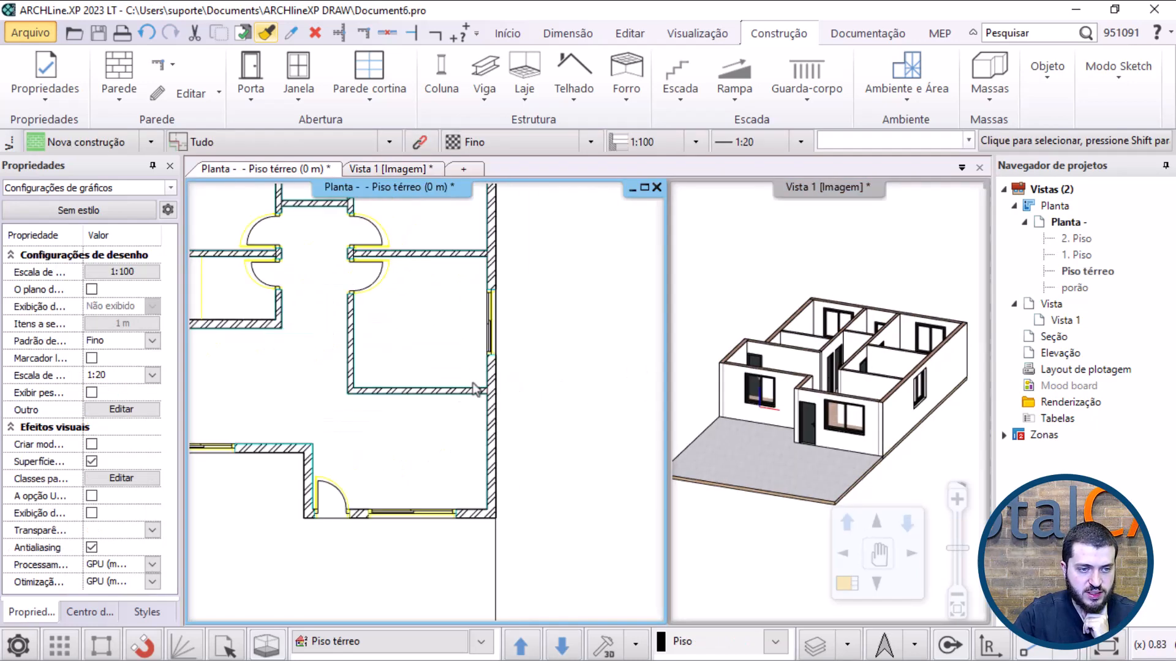
left_click(380, 393)
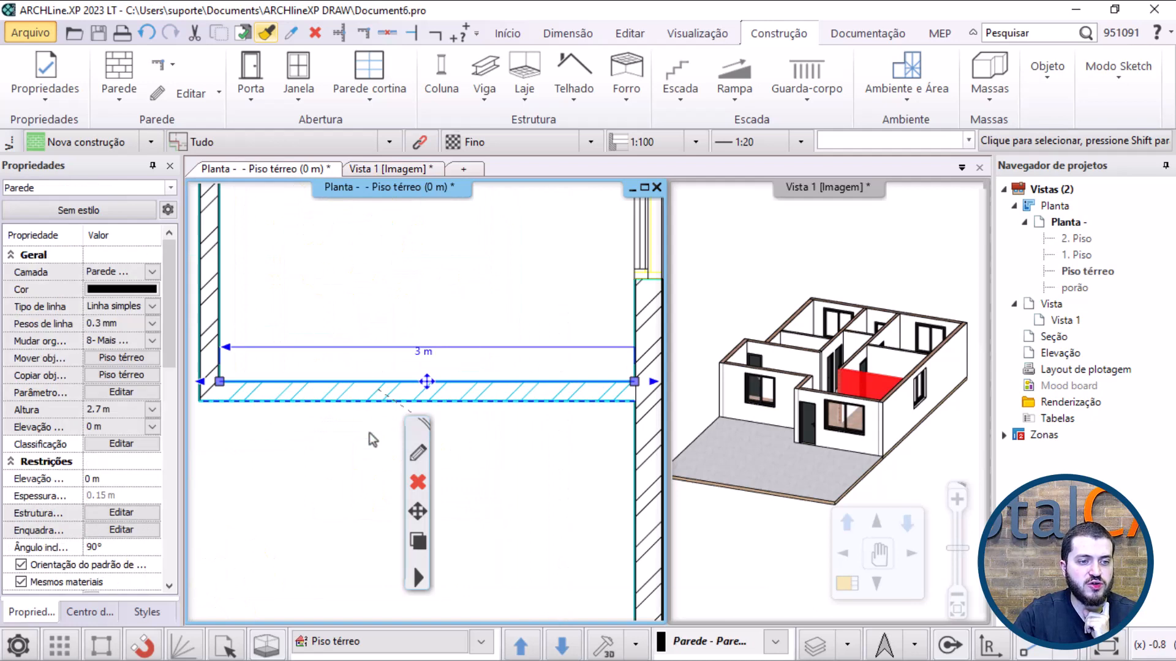
left_click(447, 311)
scroll(454, 317, "down", 10)
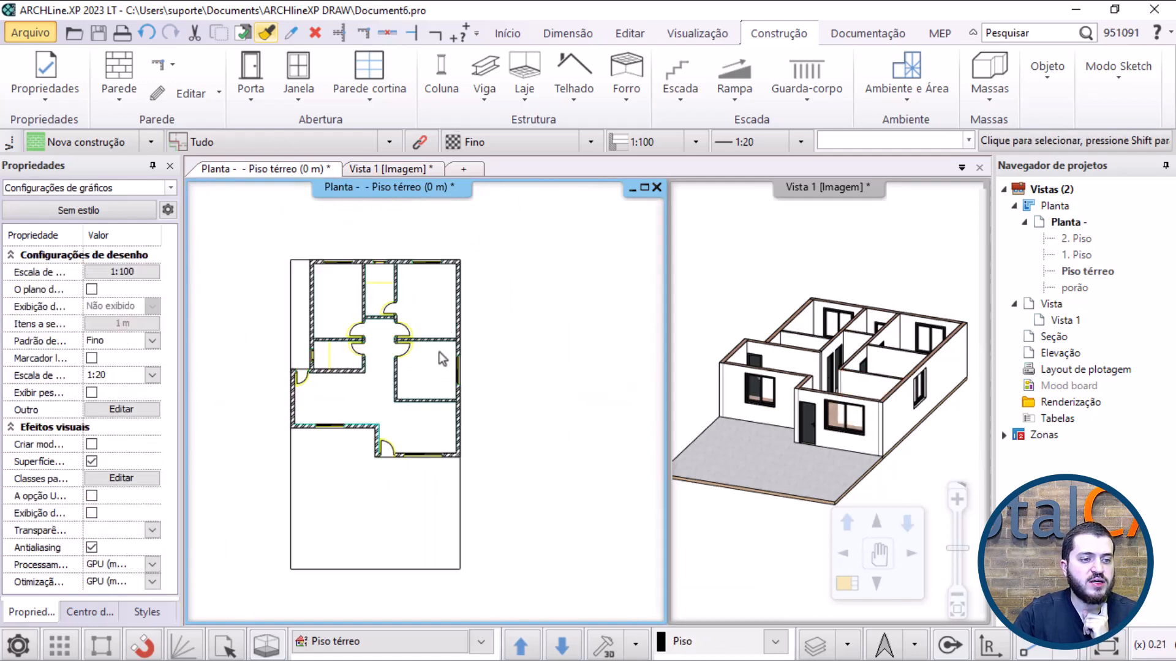
scroll(438, 357, "up", 5)
scroll(415, 390, "down", 4)
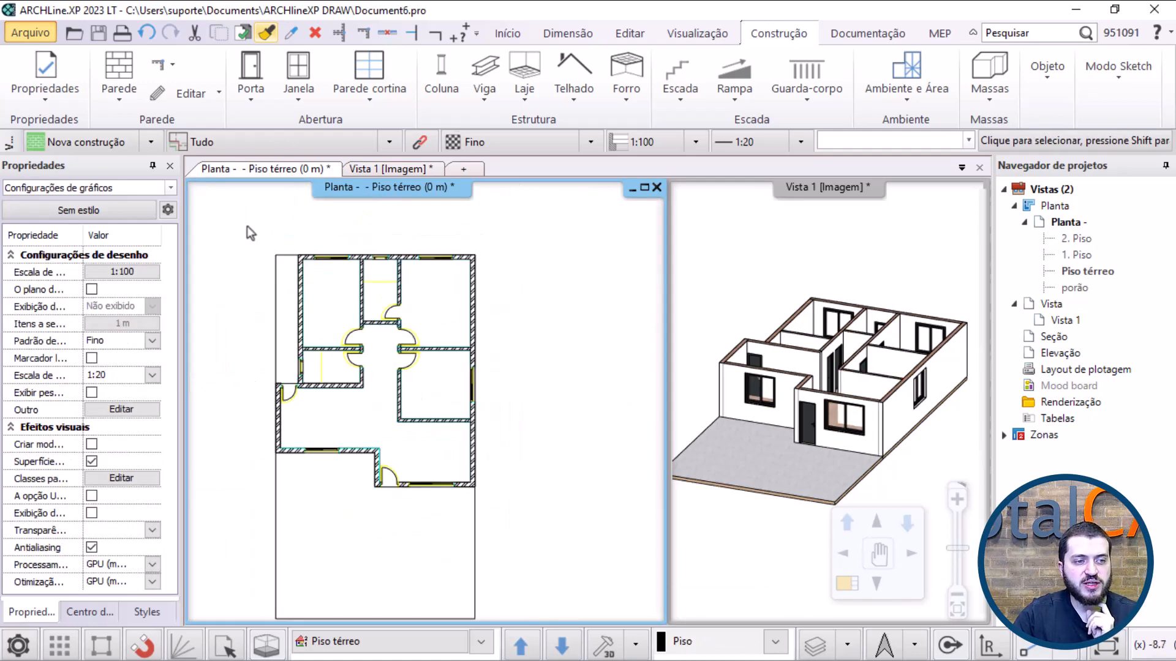
Step: Try an enclosing window selection over the upper-left rooms and a crossing one over most of the house, clearing each selection
left_click_drag(231, 228, 375, 410)
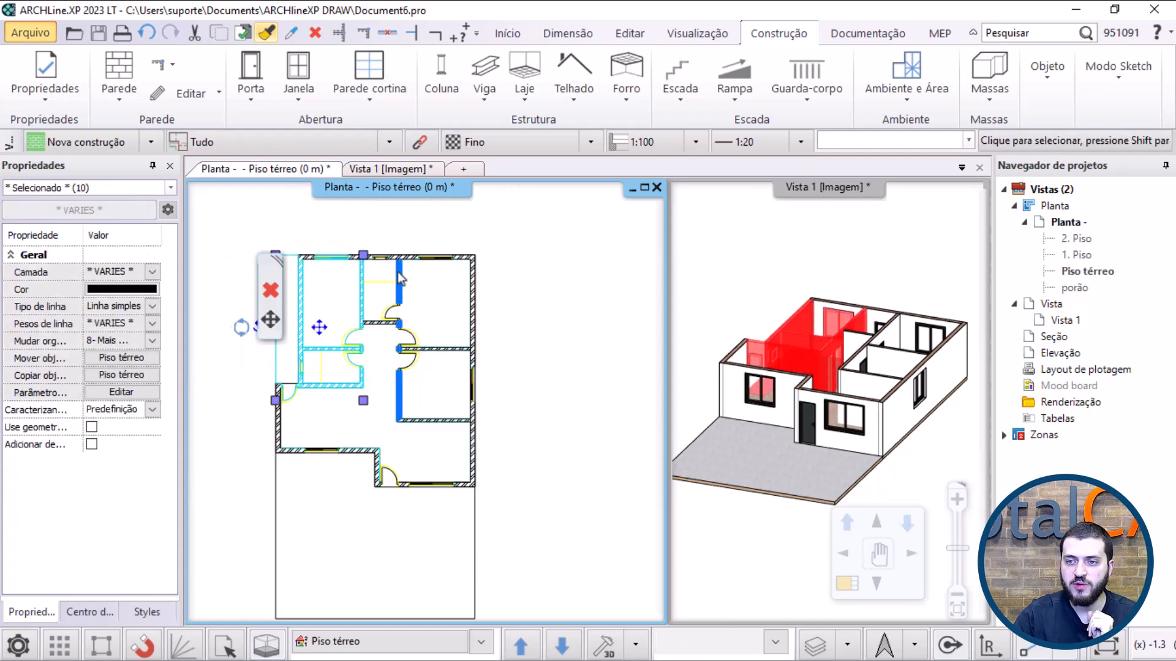
left_click(582, 545)
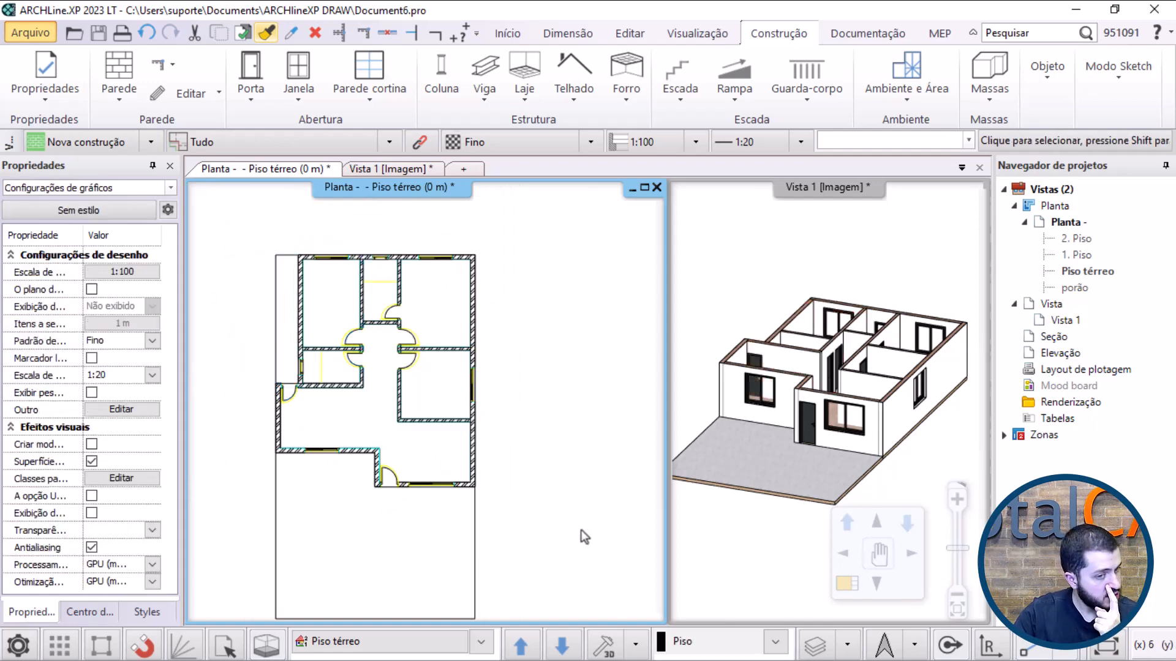
left_click(338, 222)
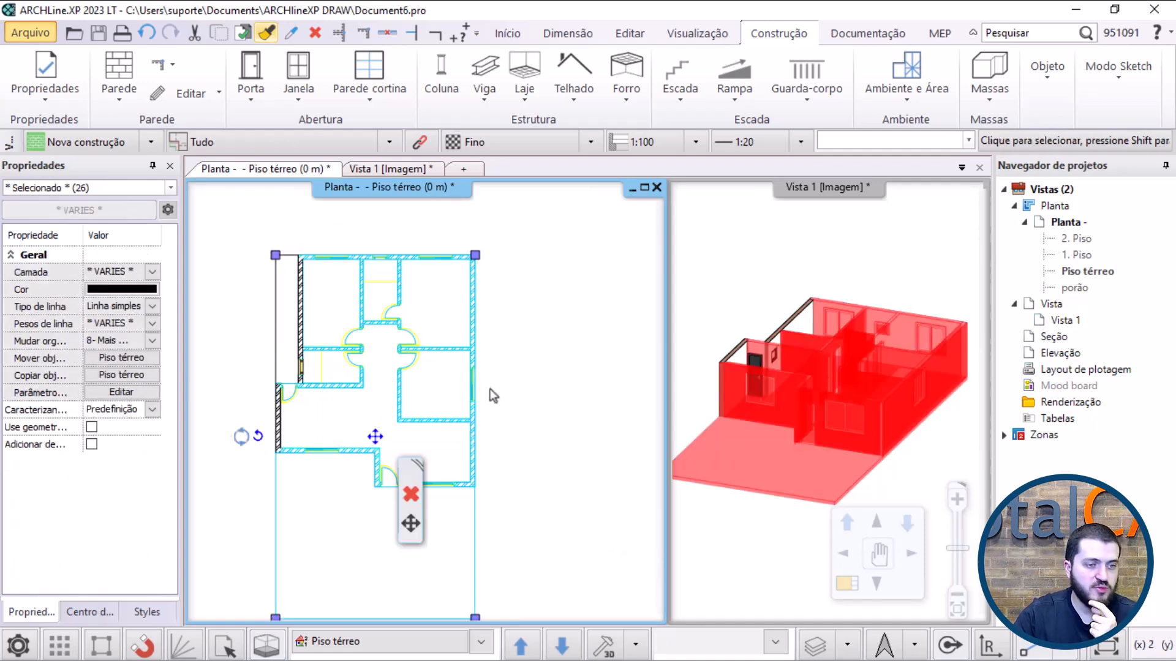
key("Escape")
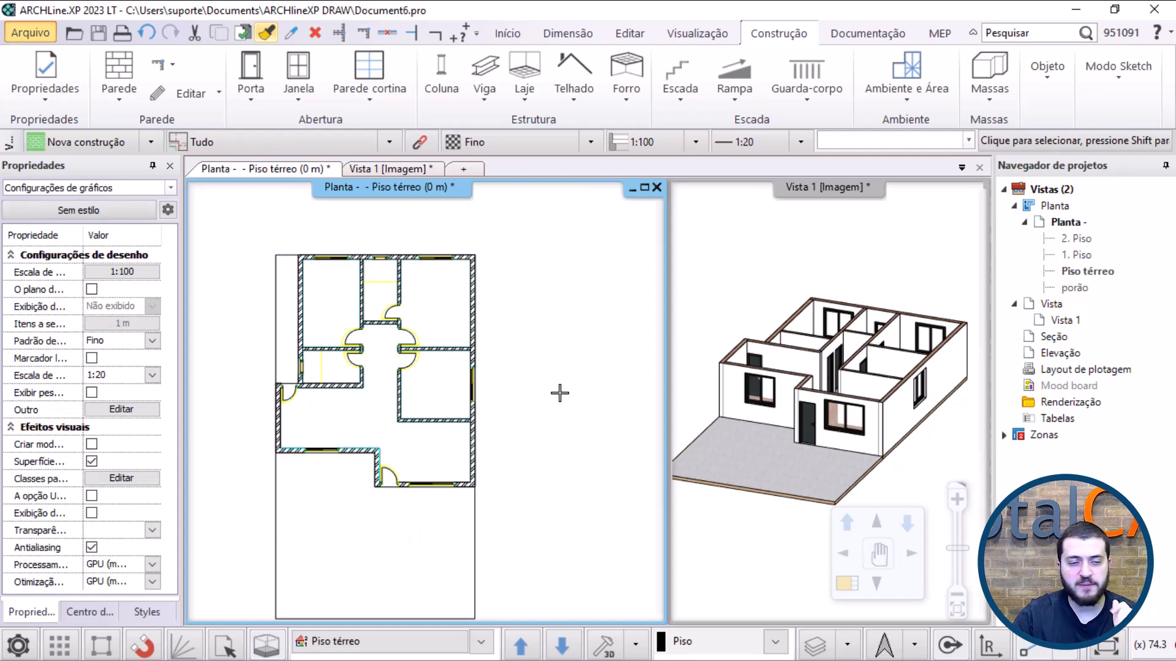
left_click(245, 238)
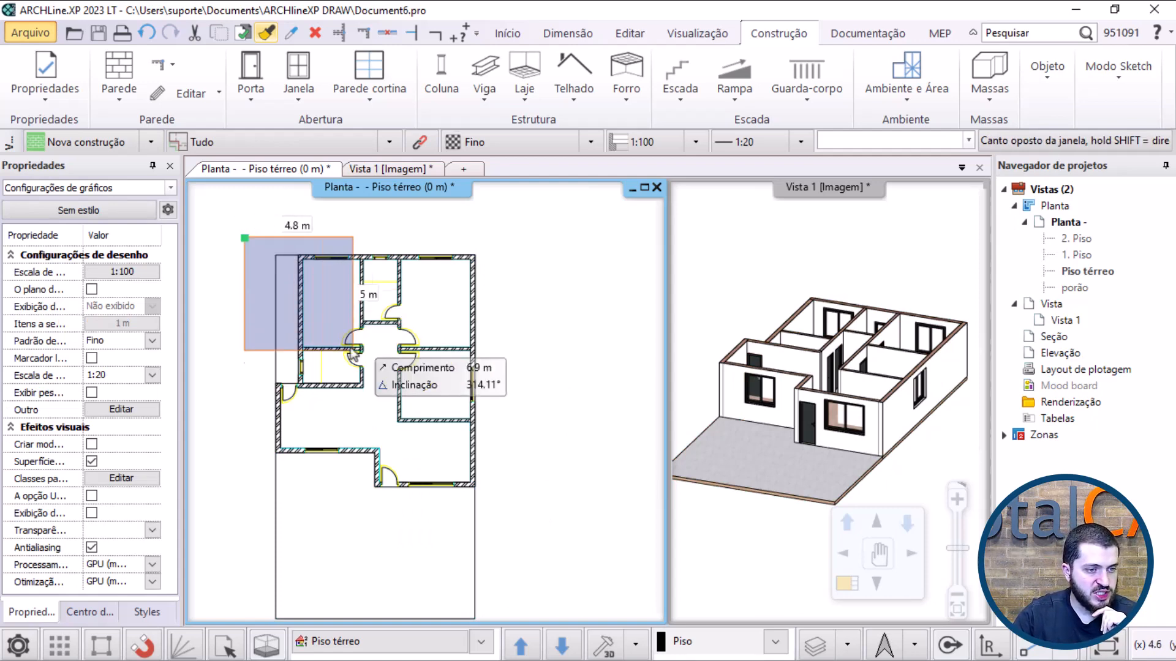
left_click(384, 412)
key("Escape")
left_click(563, 538)
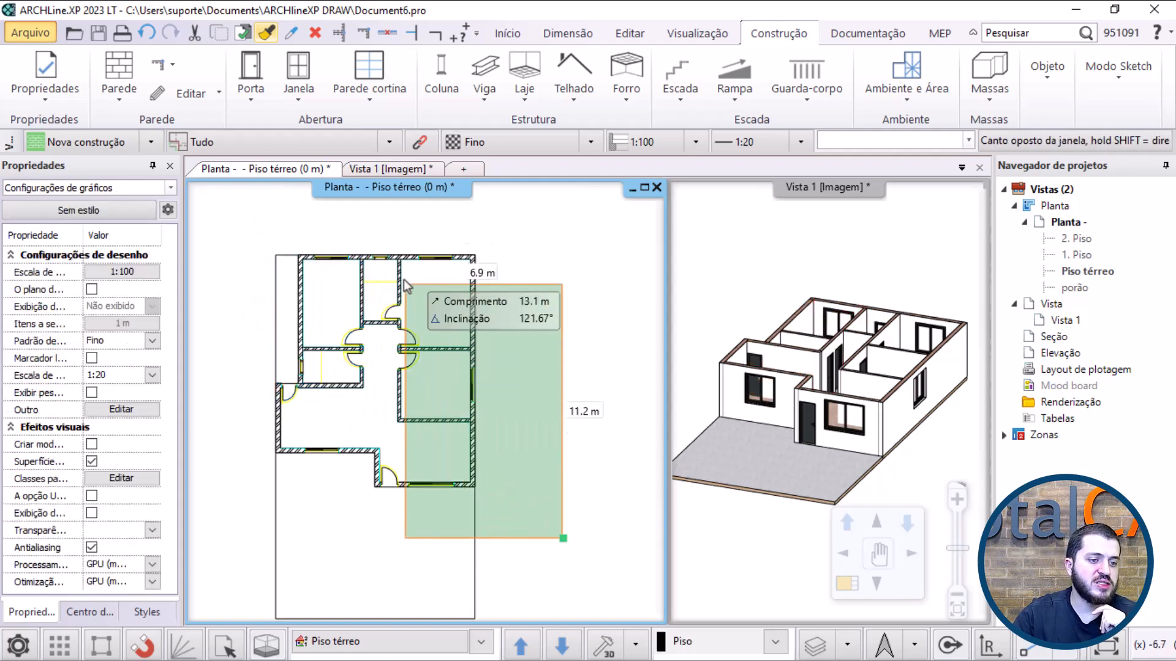
left_click(336, 222)
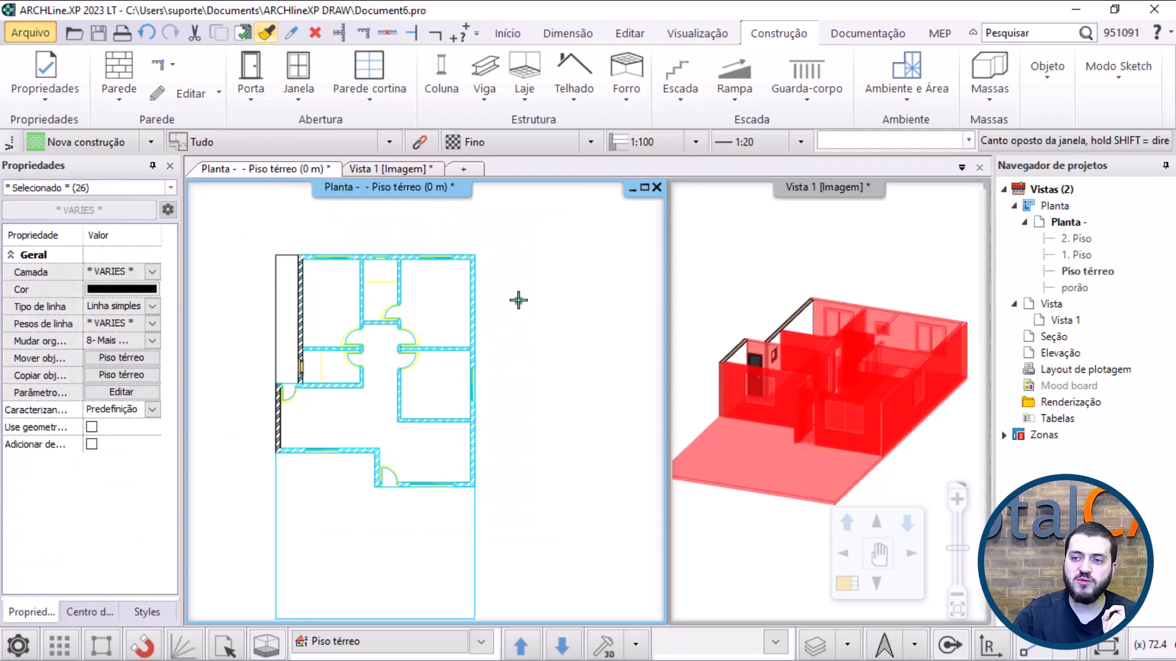
key("Escape")
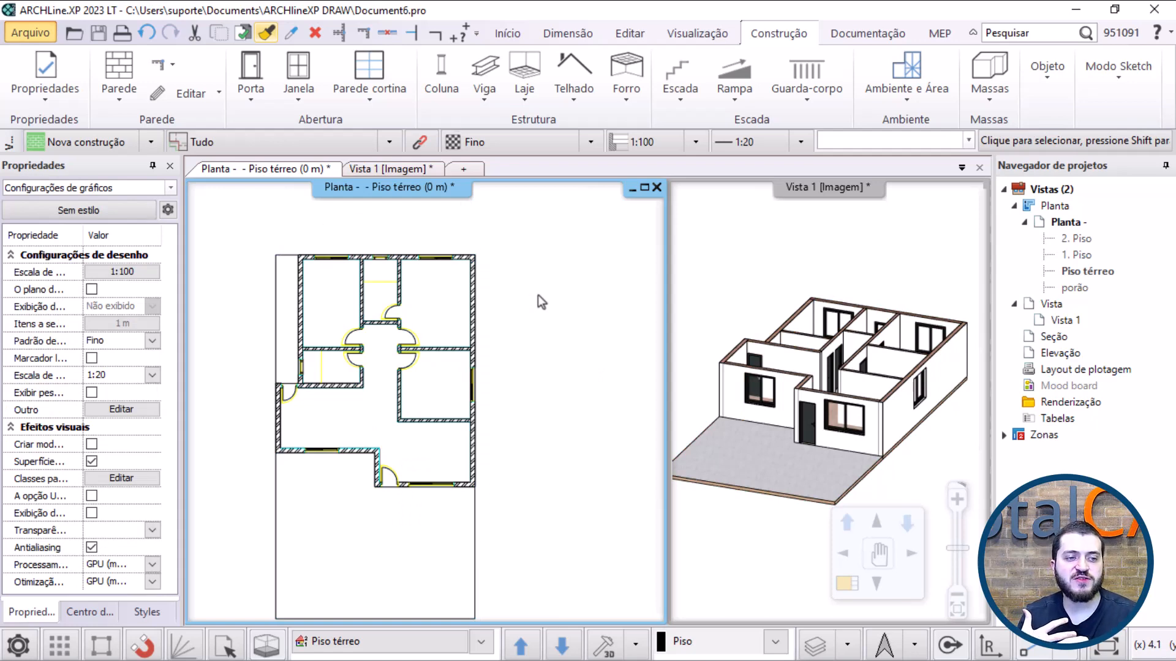
Step: Review the available selection methods and the element types the filter offers for Elementos arquitetônicos, and close the filter
left_click(224, 650)
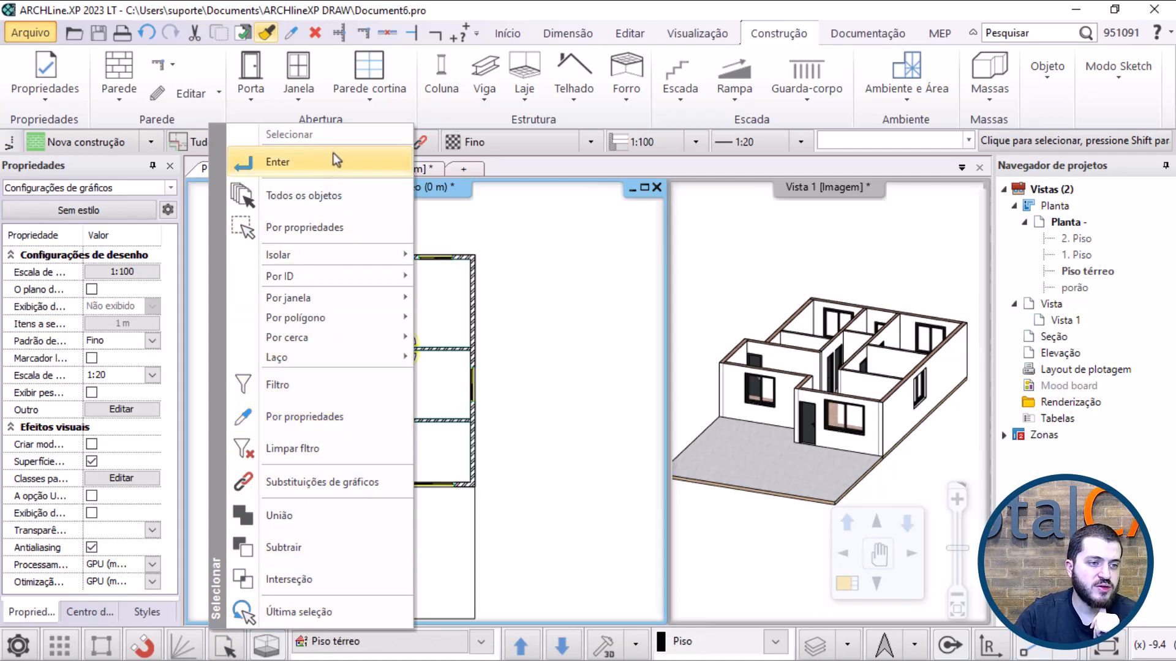
mouse_move(323, 260)
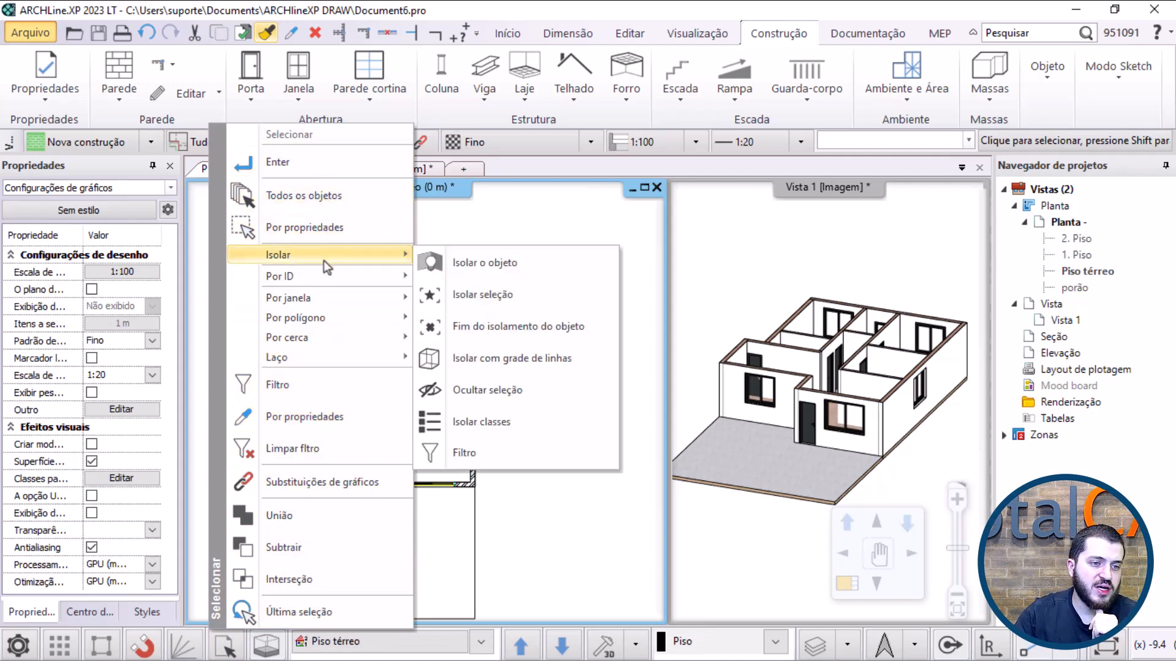
mouse_move(336, 316)
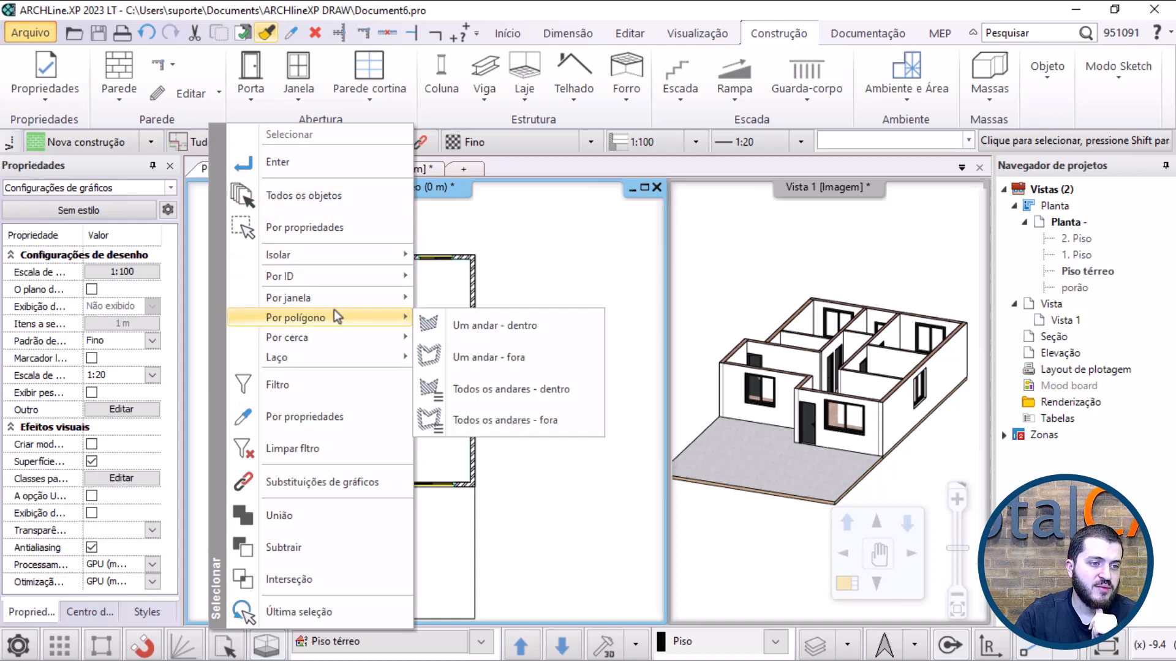
mouse_move(333, 355)
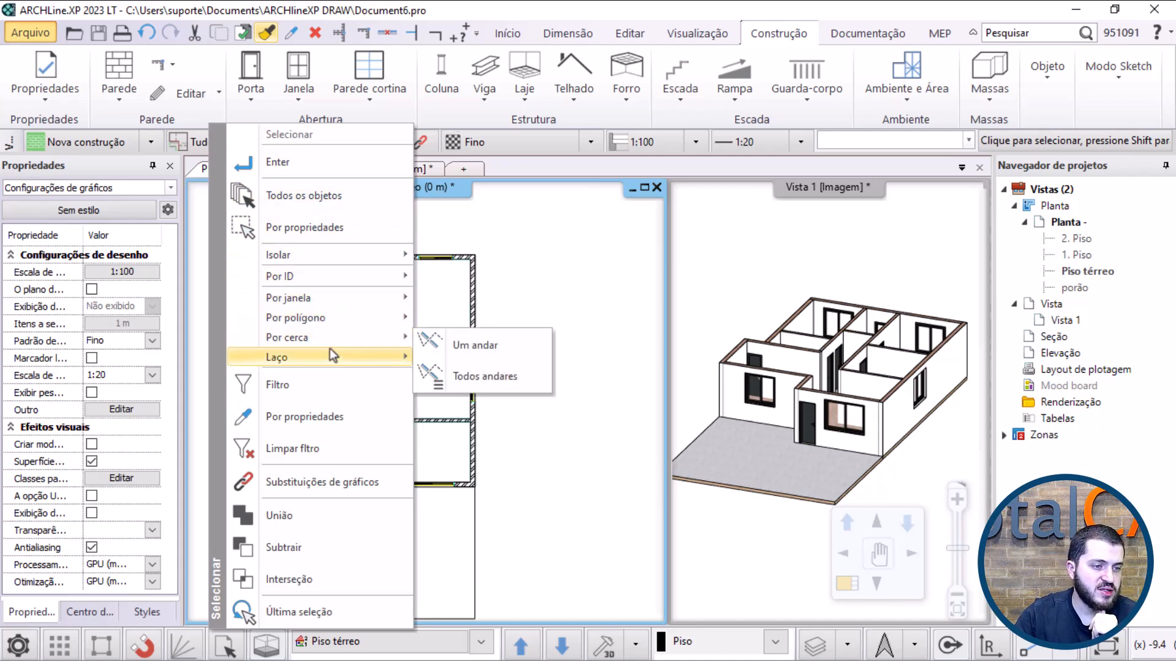
left_click(317, 381)
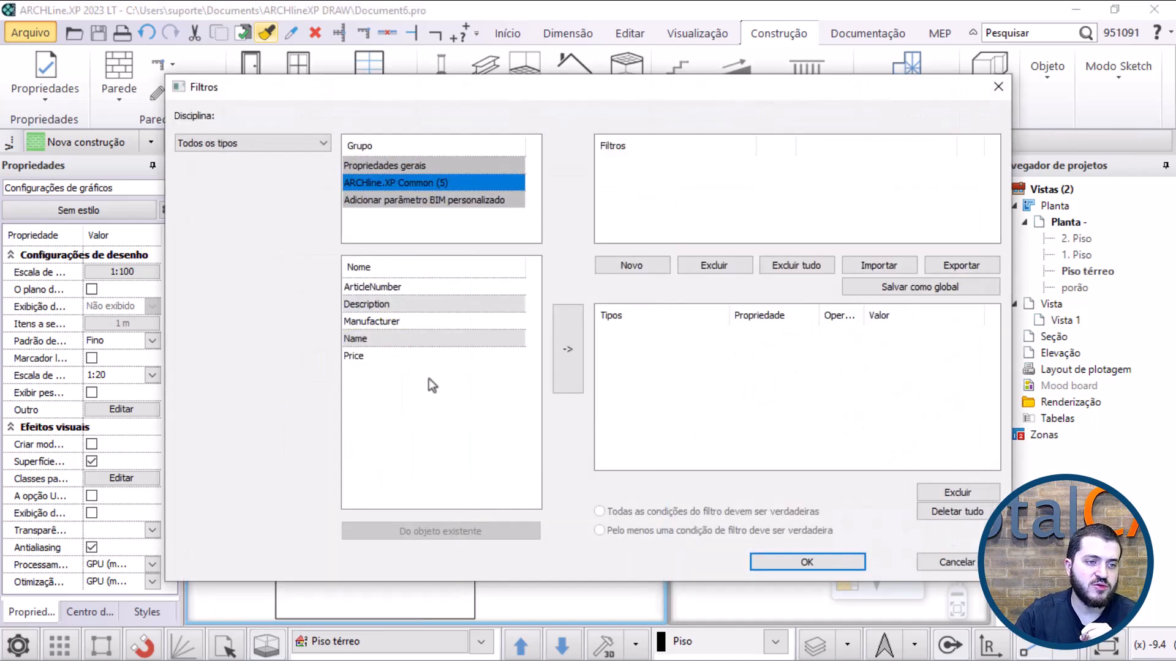
left_click(319, 143)
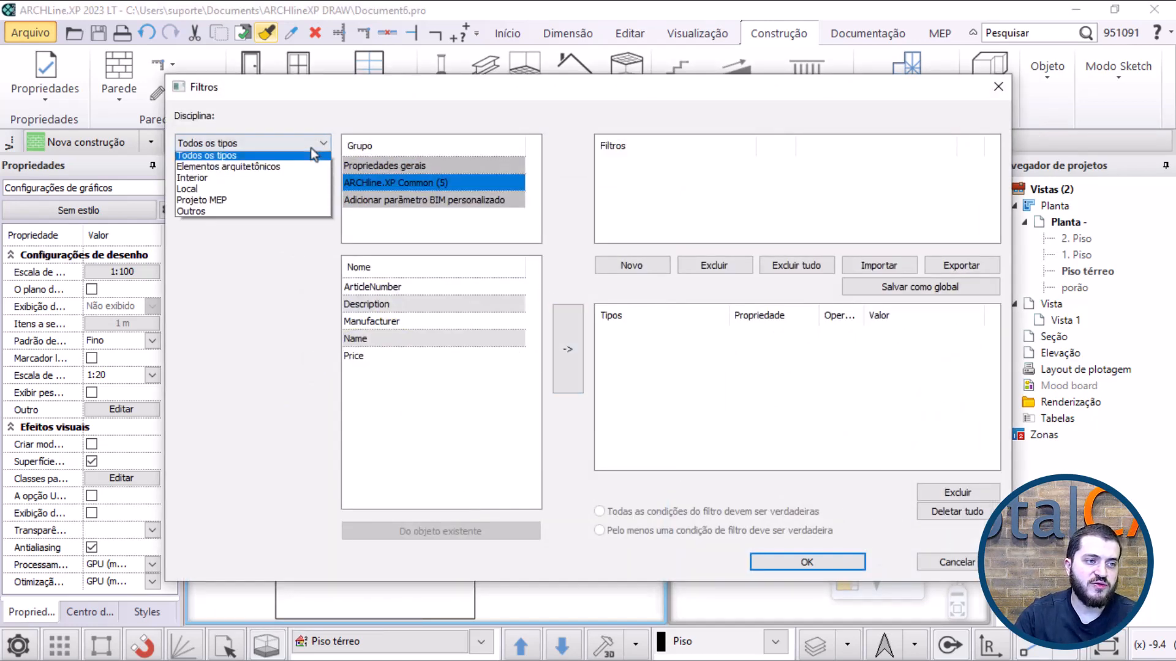
left_click(292, 169)
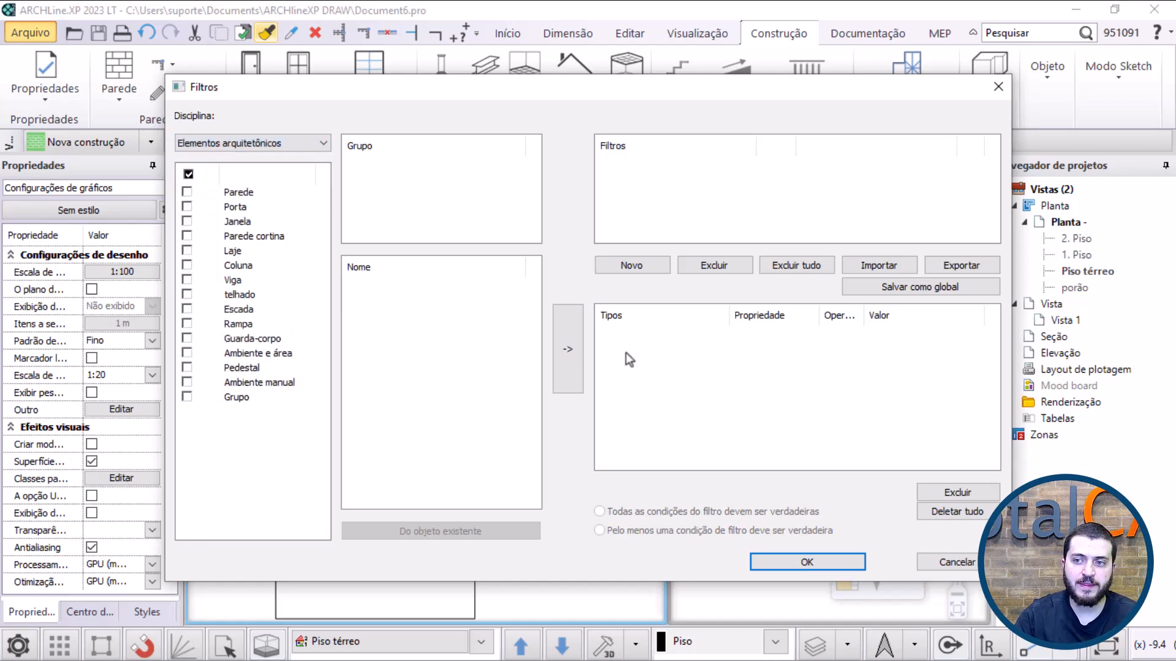
key("Escape")
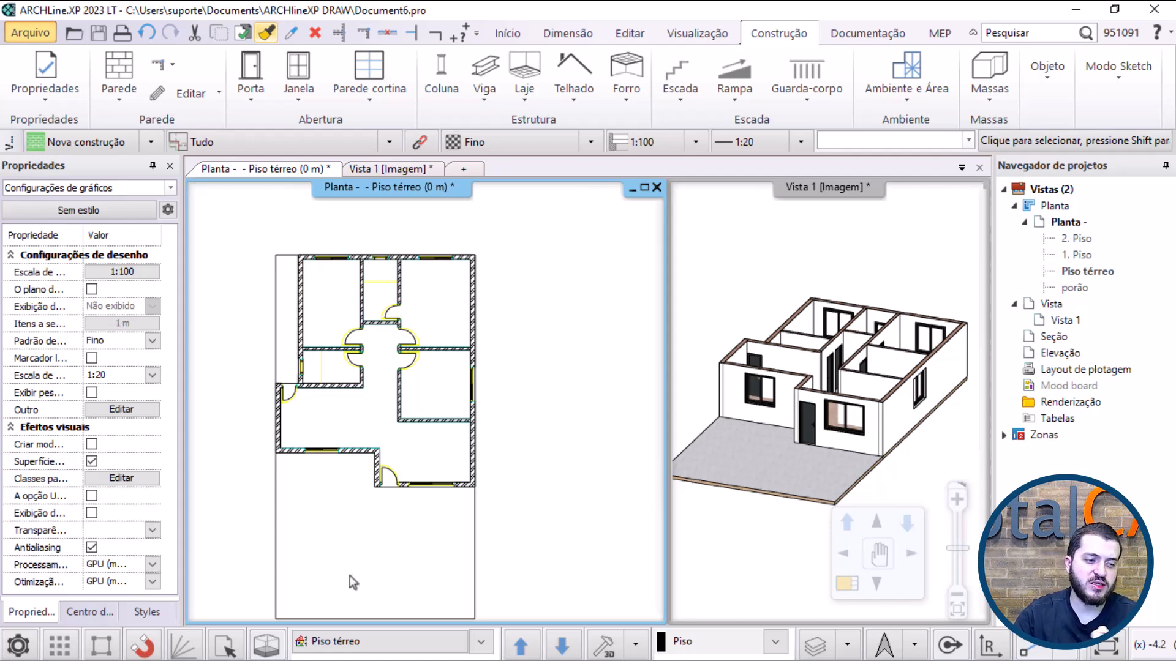
Step: Select walls by properties from an interior wall, filtering on Espessura total of 0.15 m
left_click(226, 643)
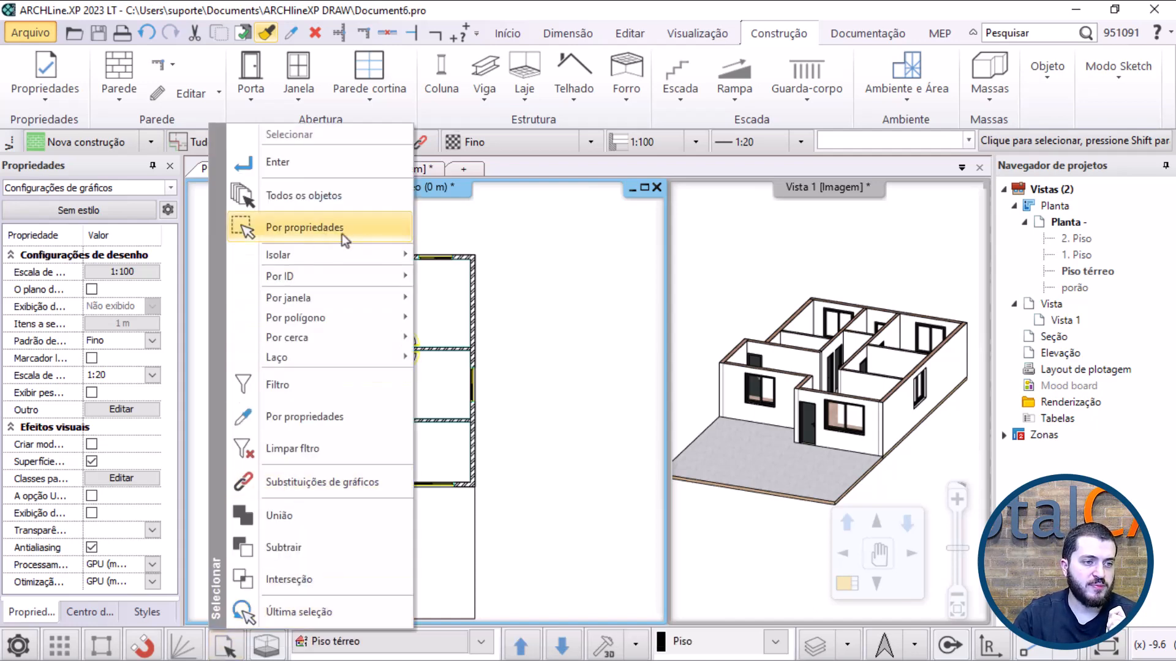
left_click(318, 230)
scroll(379, 360, "up", 10)
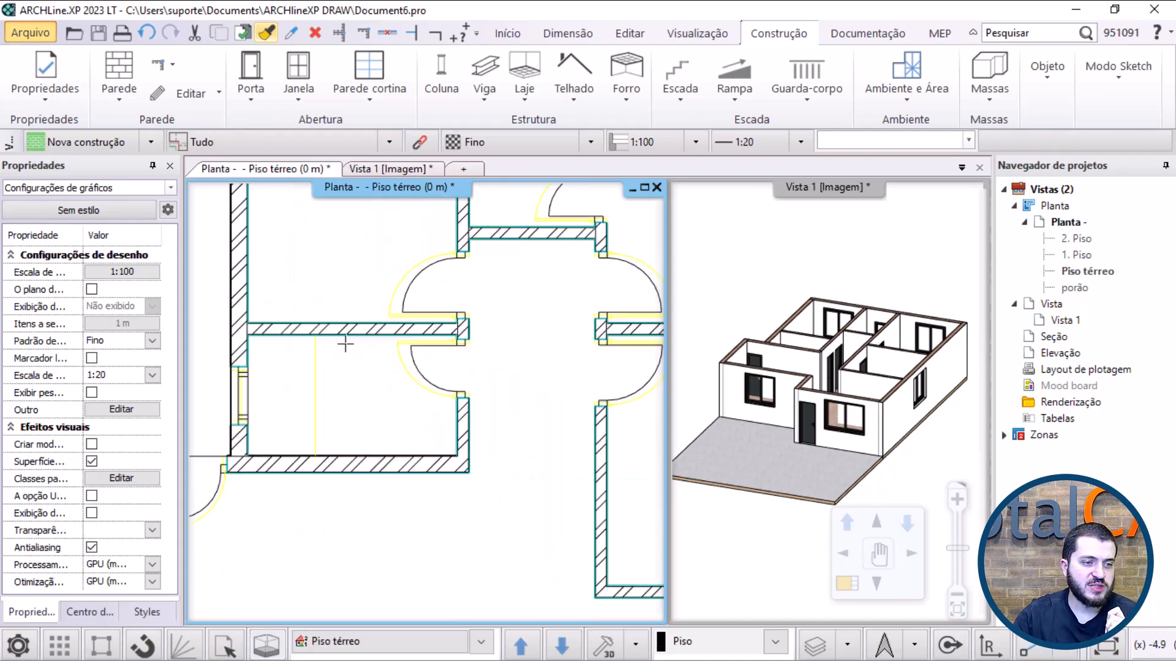
left_click(426, 384)
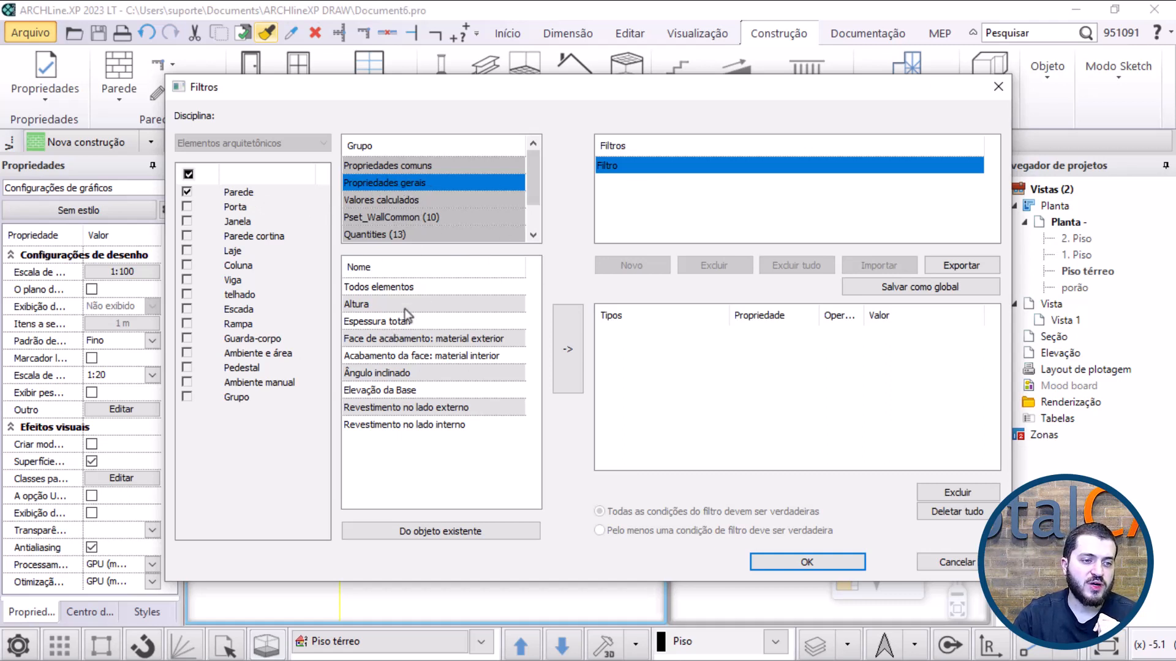
left_click(375, 322)
left_click(569, 347)
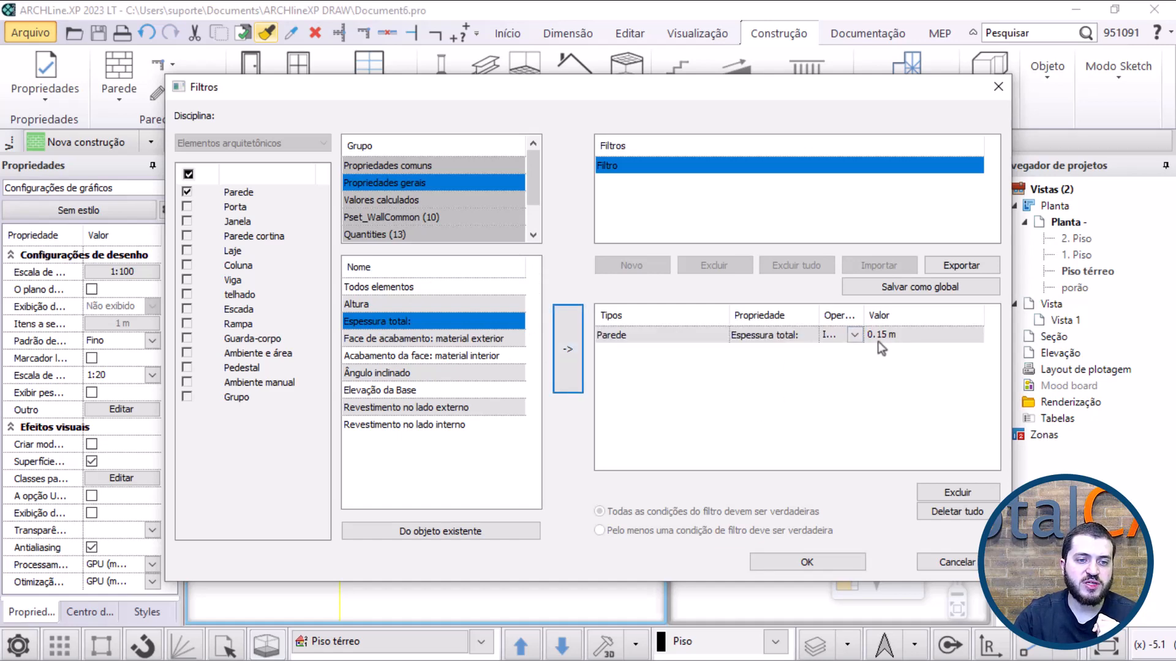
left_click(808, 562)
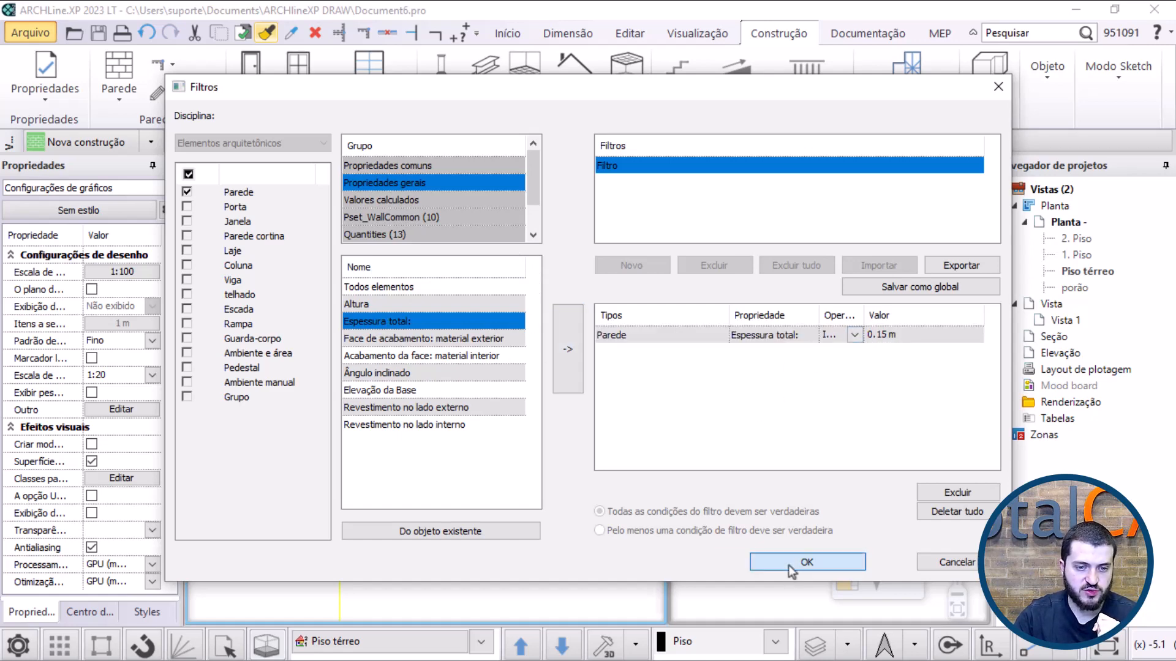
Step: Clear the wall selection, then select doors by properties from the hallway's lower-right door, filtering on Largura of 0.8 m
scroll(506, 421, "down", 3)
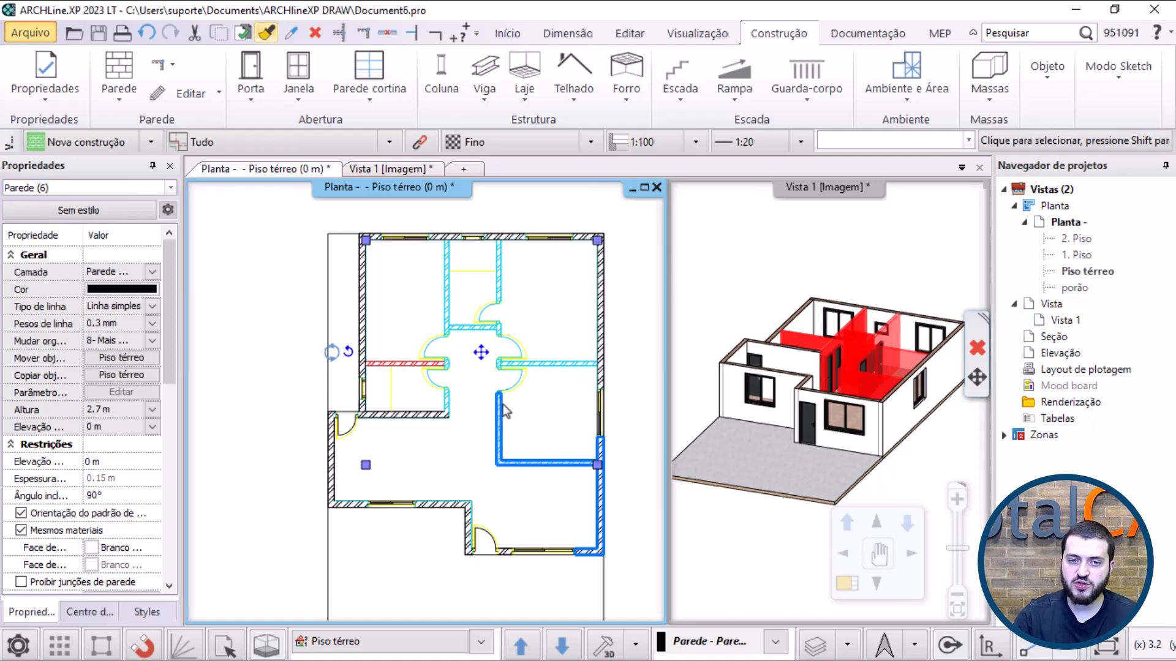
left_click(514, 496)
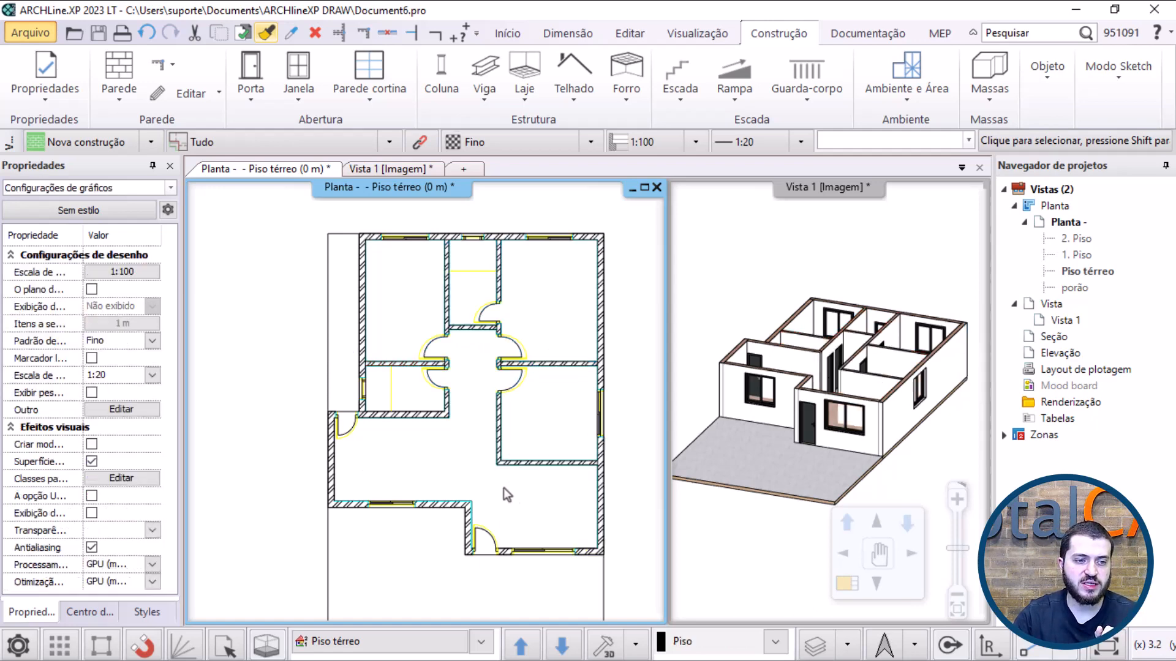
scroll(468, 377, "up", 5)
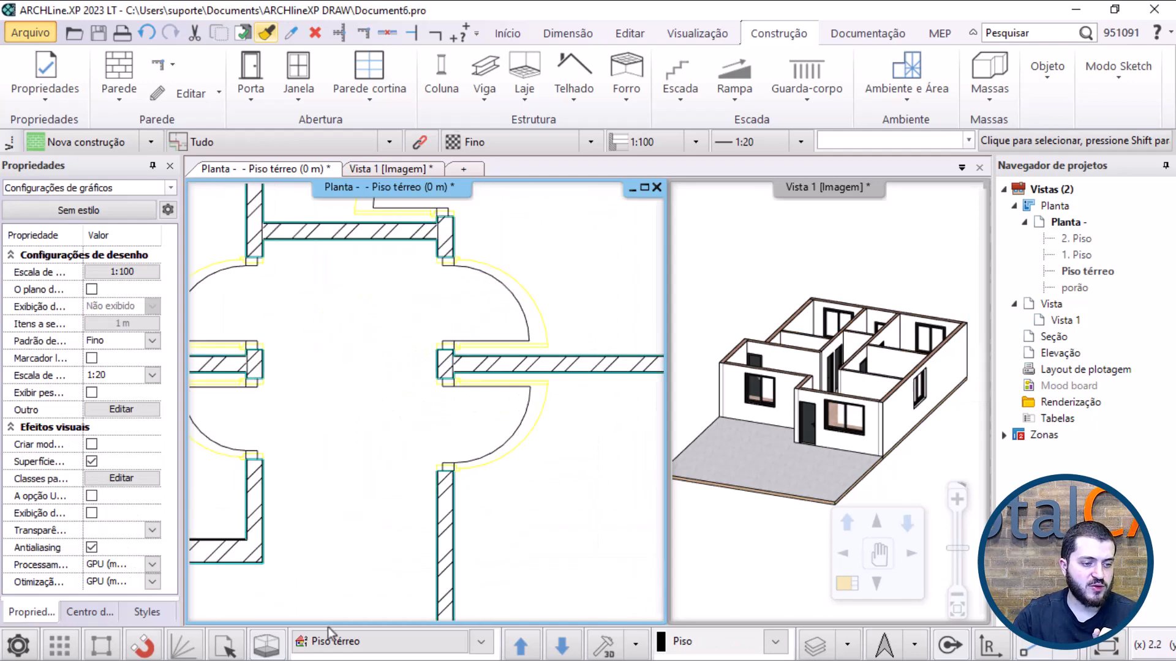
left_click(224, 644)
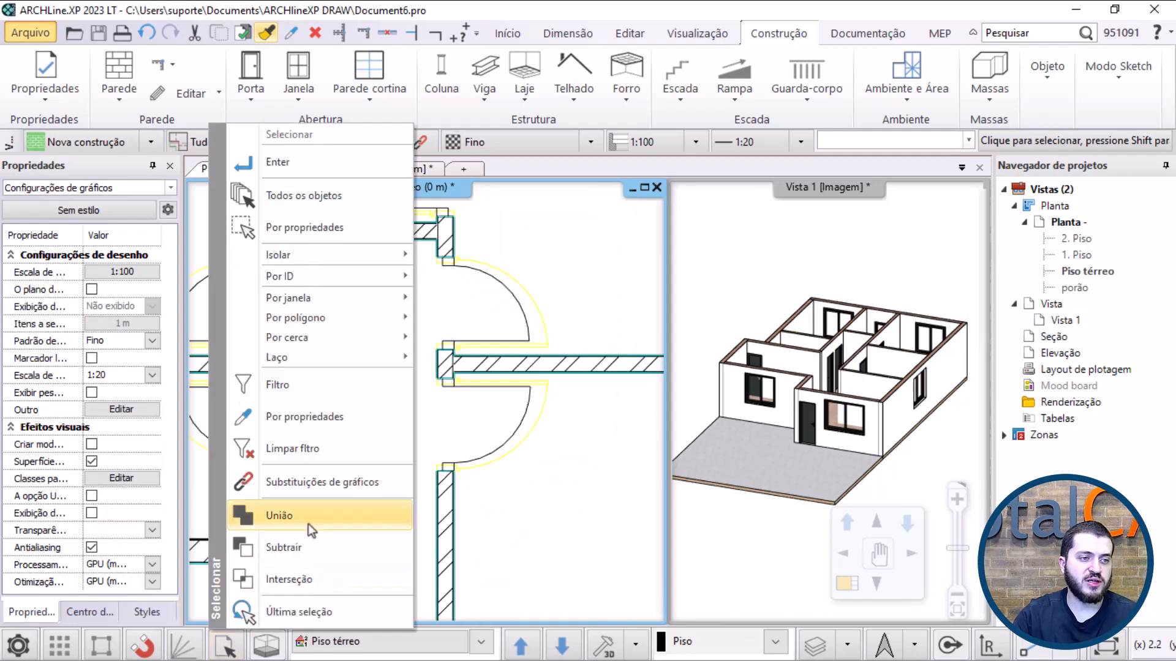
left_click(341, 234)
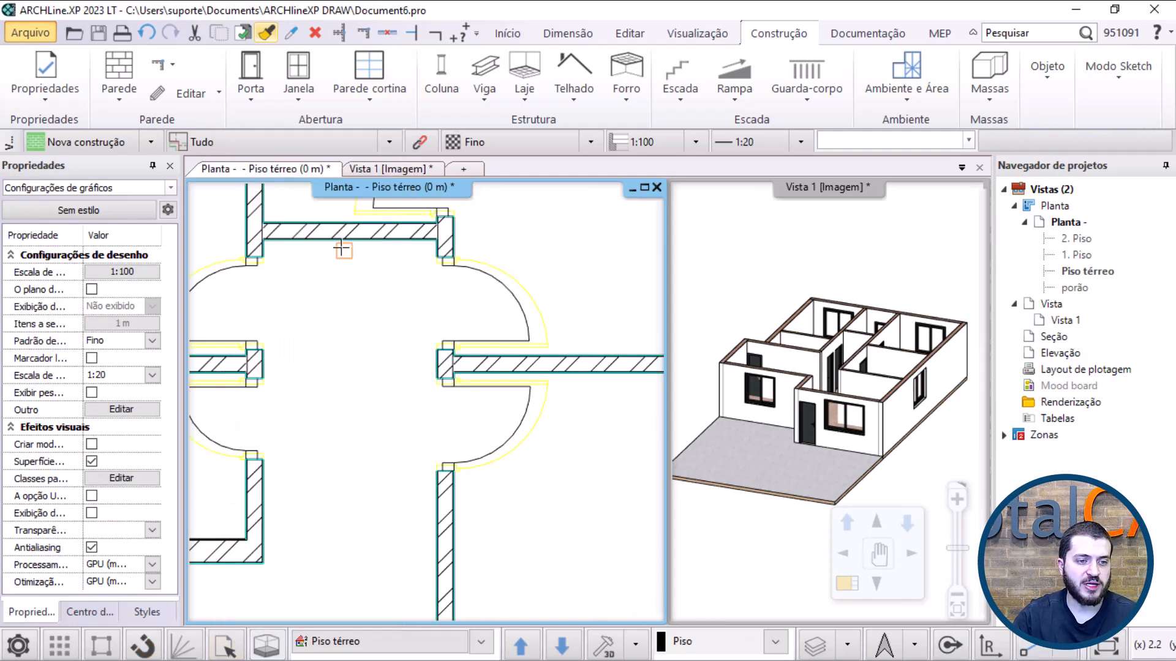
left_click(525, 406)
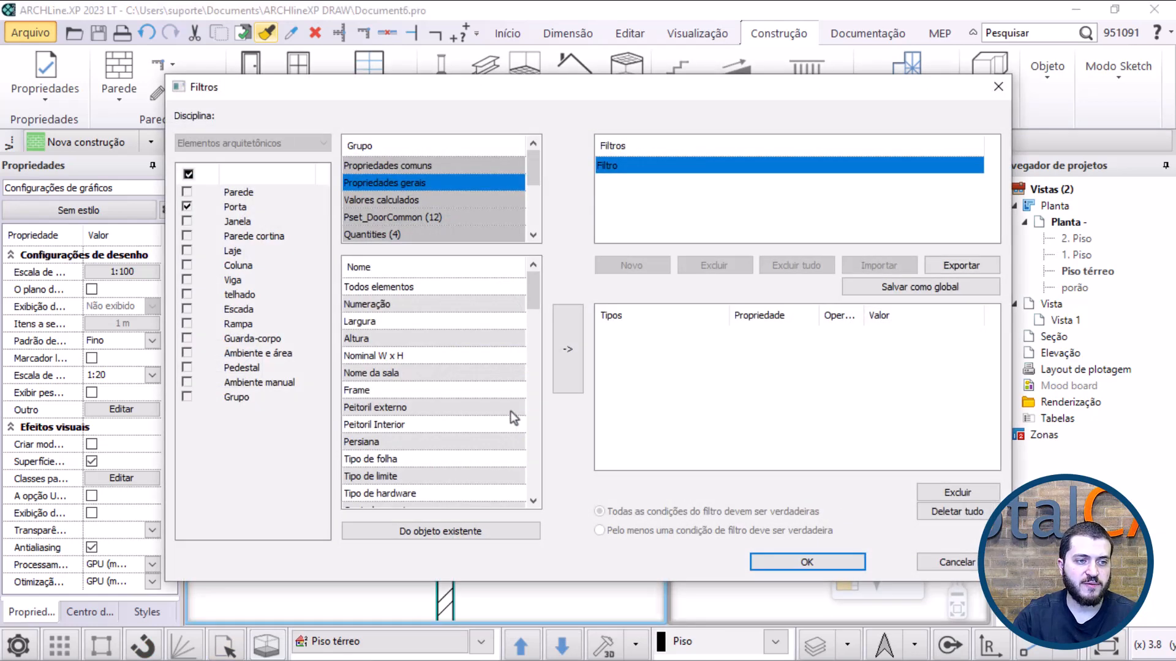
left_click(384, 321)
left_click(572, 348)
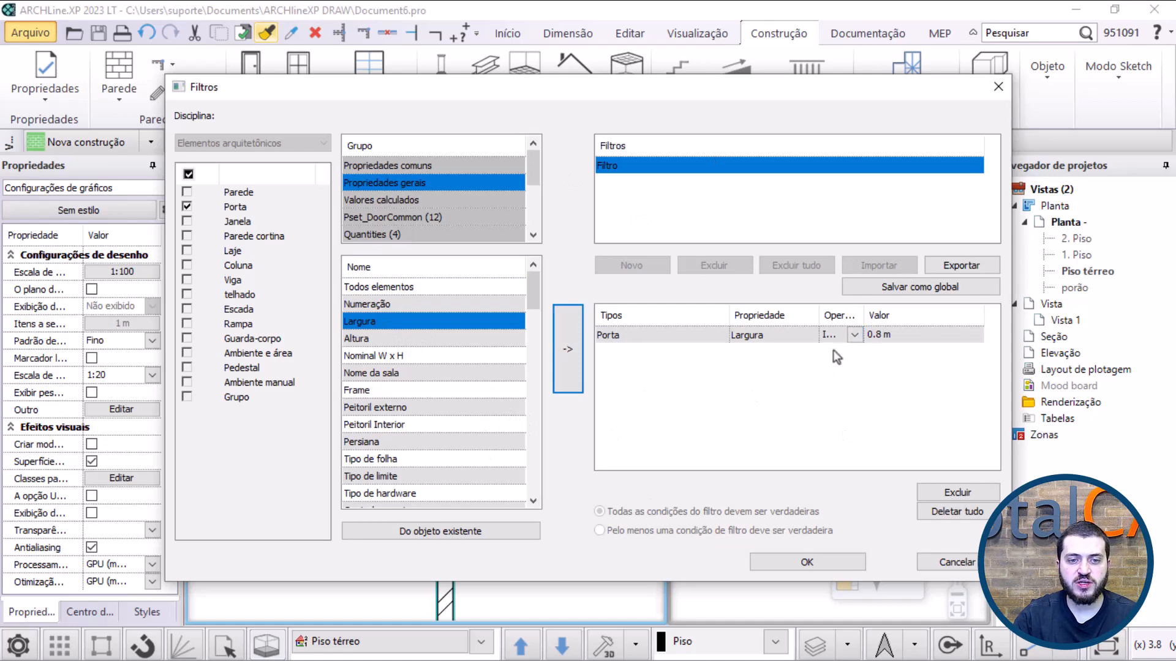
left_click(806, 562)
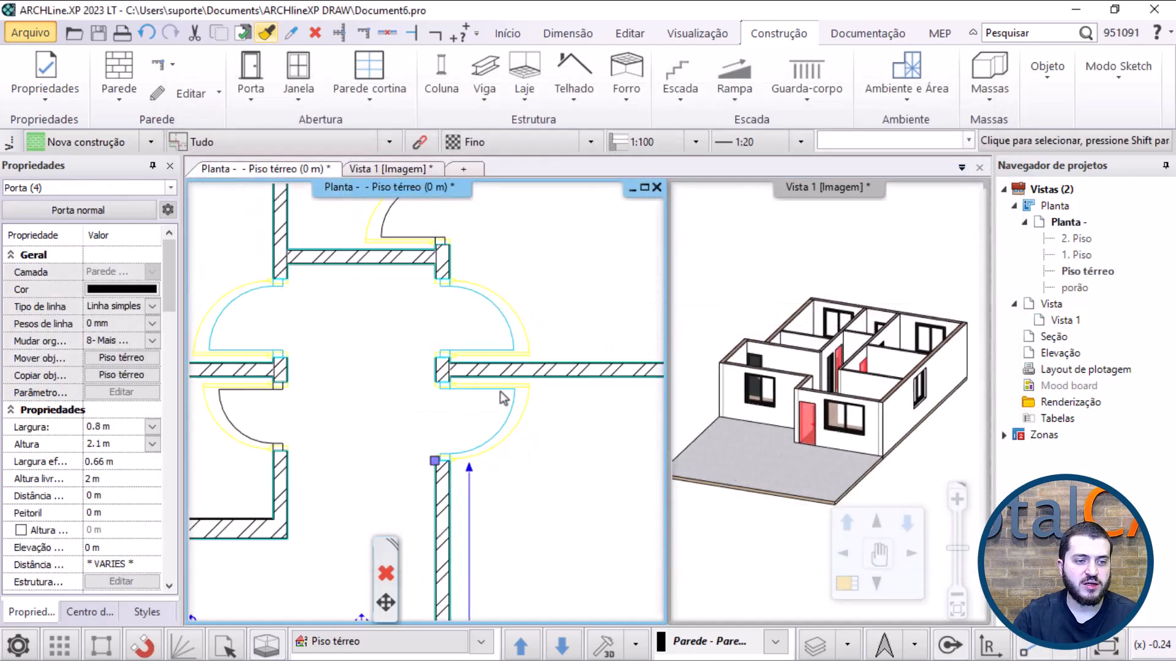
Step: Inspect the doors matched by the width filter across the floor plan and clear their selection
middle_click_drag(466, 442, 473, 355)
scroll(539, 364, "down", 3)
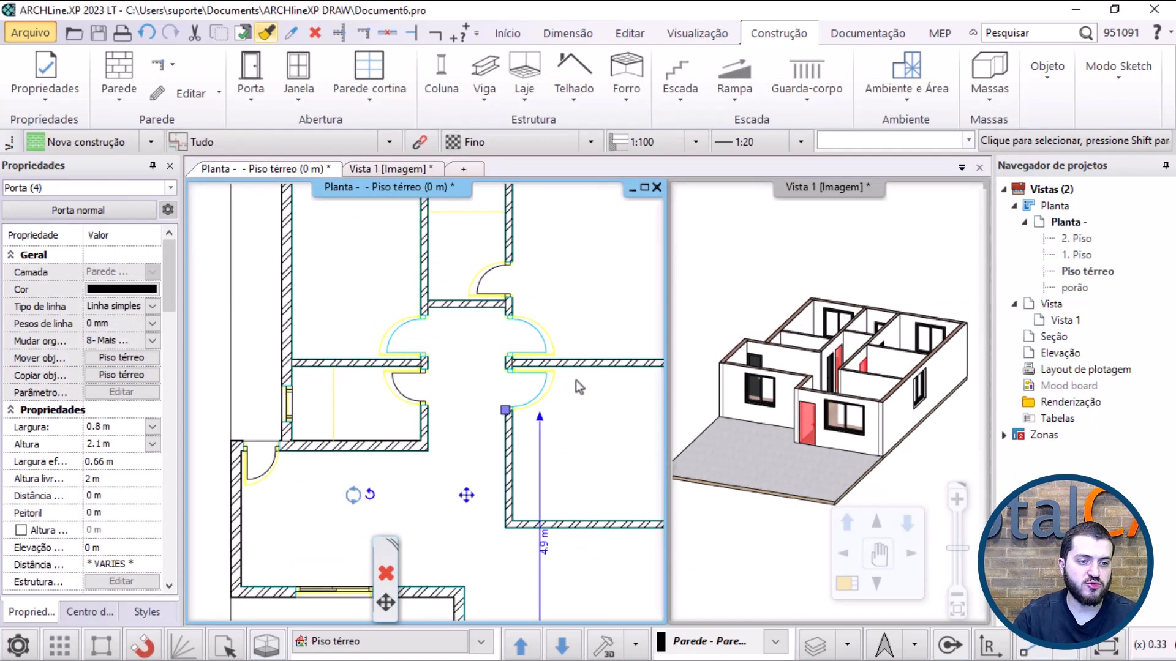
scroll(537, 361, "down", 3)
scroll(497, 422, "up", 2)
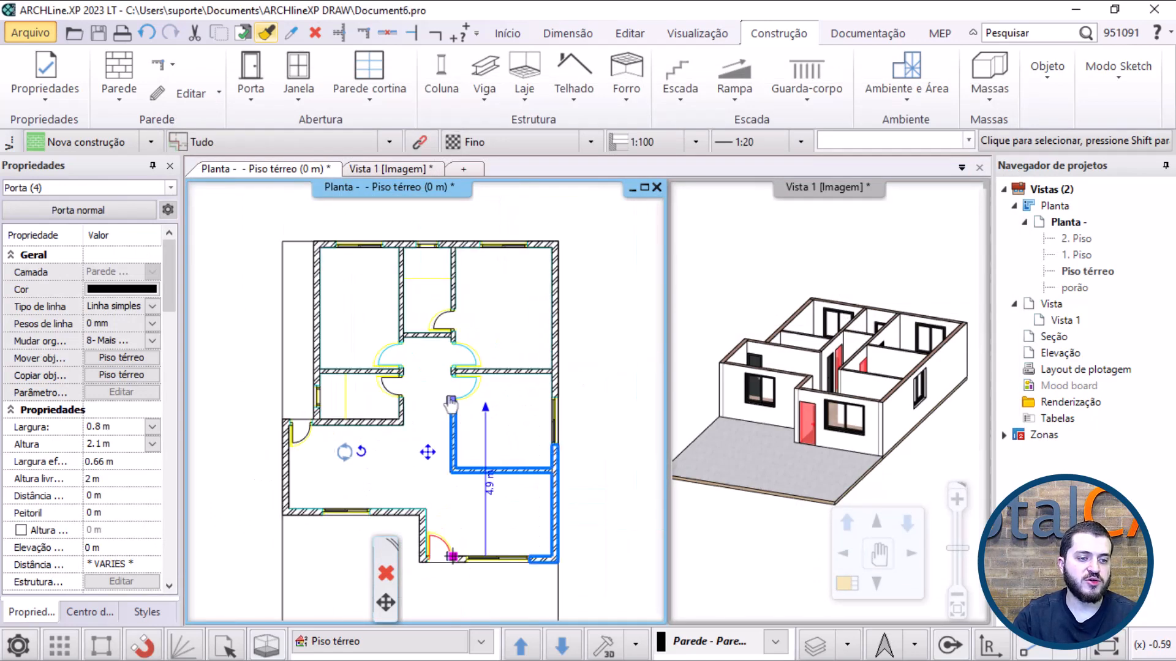
key("Escape")
middle_click_drag(449, 480, 451, 392)
scroll(451, 392, "down", 1)
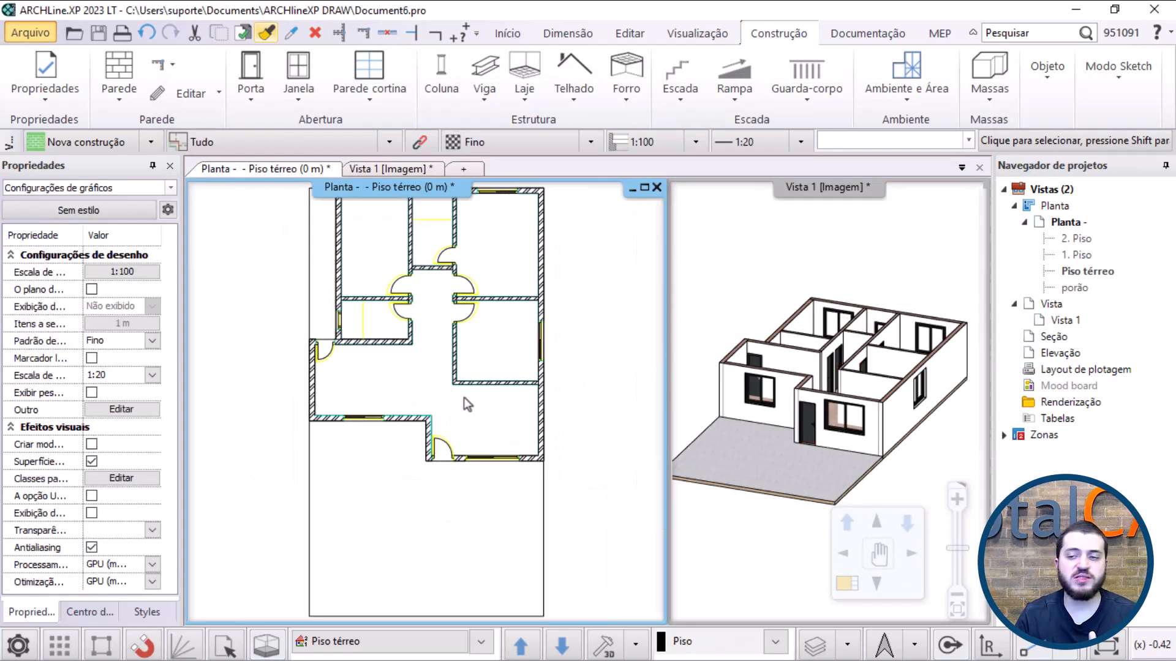